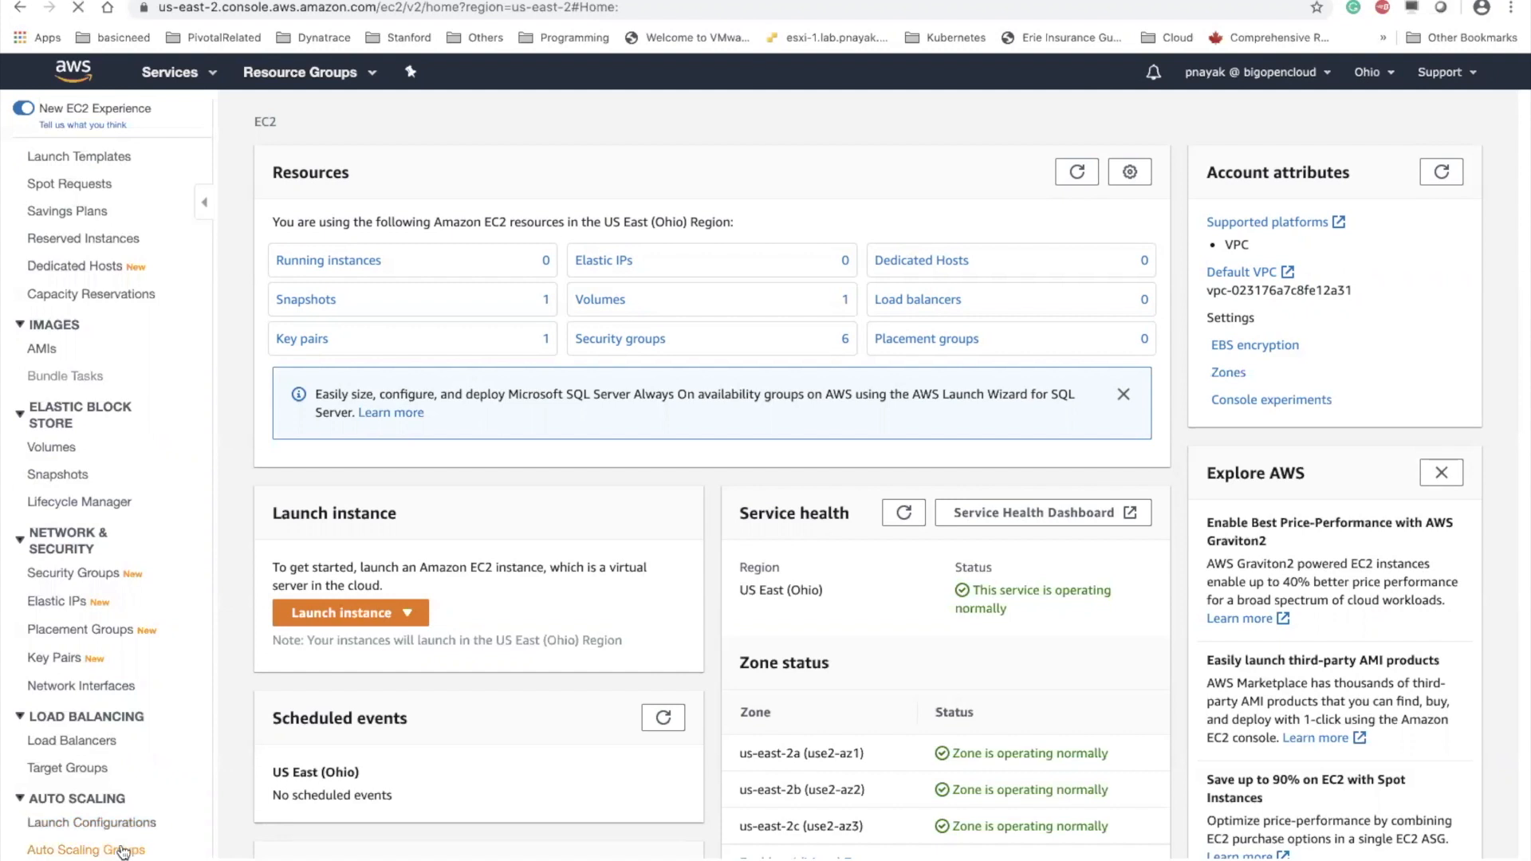
{"action": "left_click", "coordinate": [122, 849]}
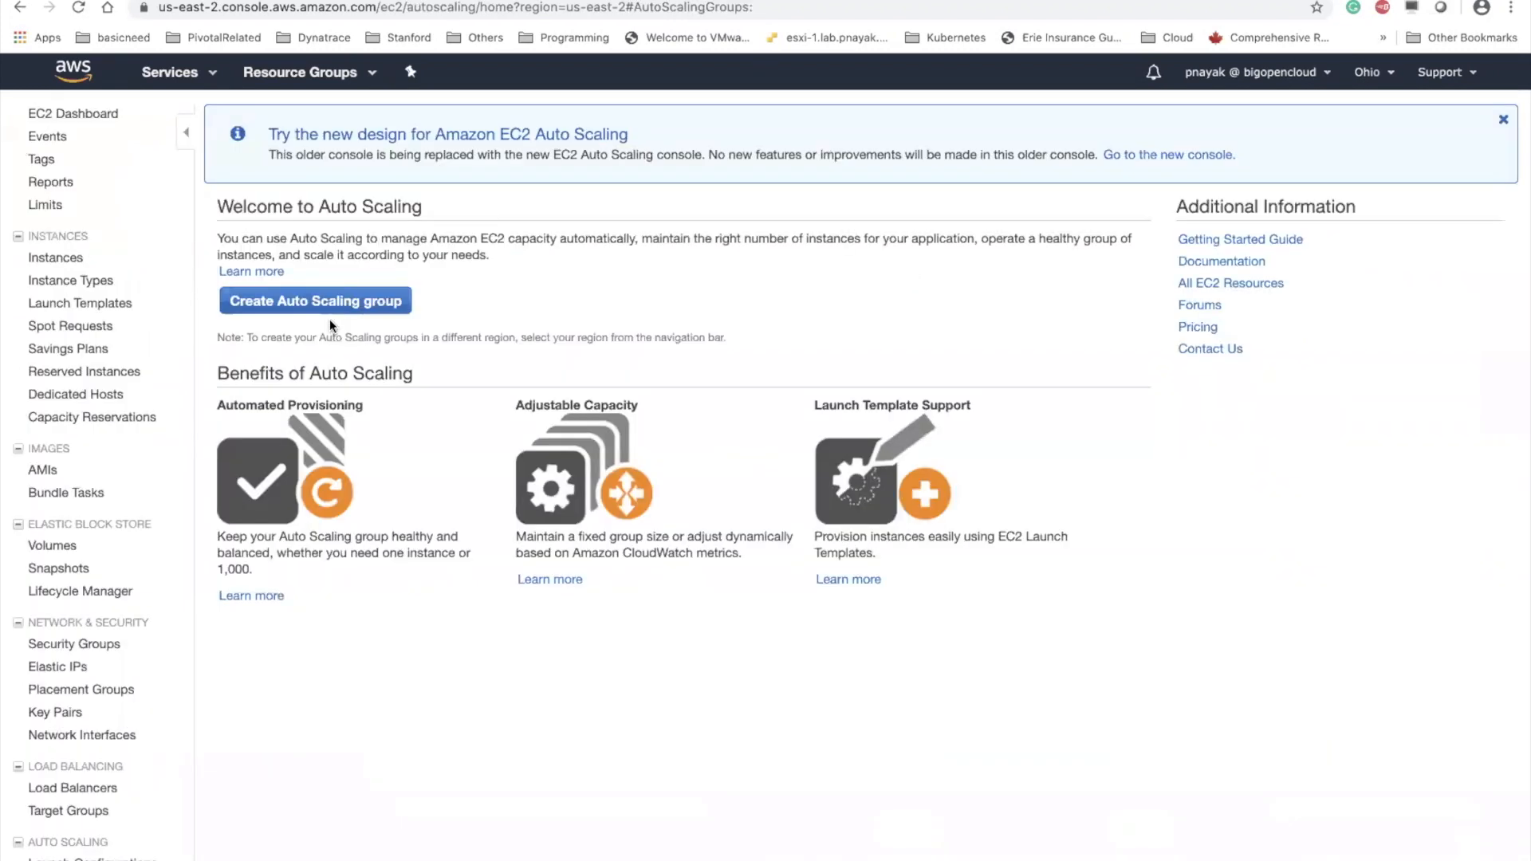
{"action": "left_click", "coordinate": [343, 301]}
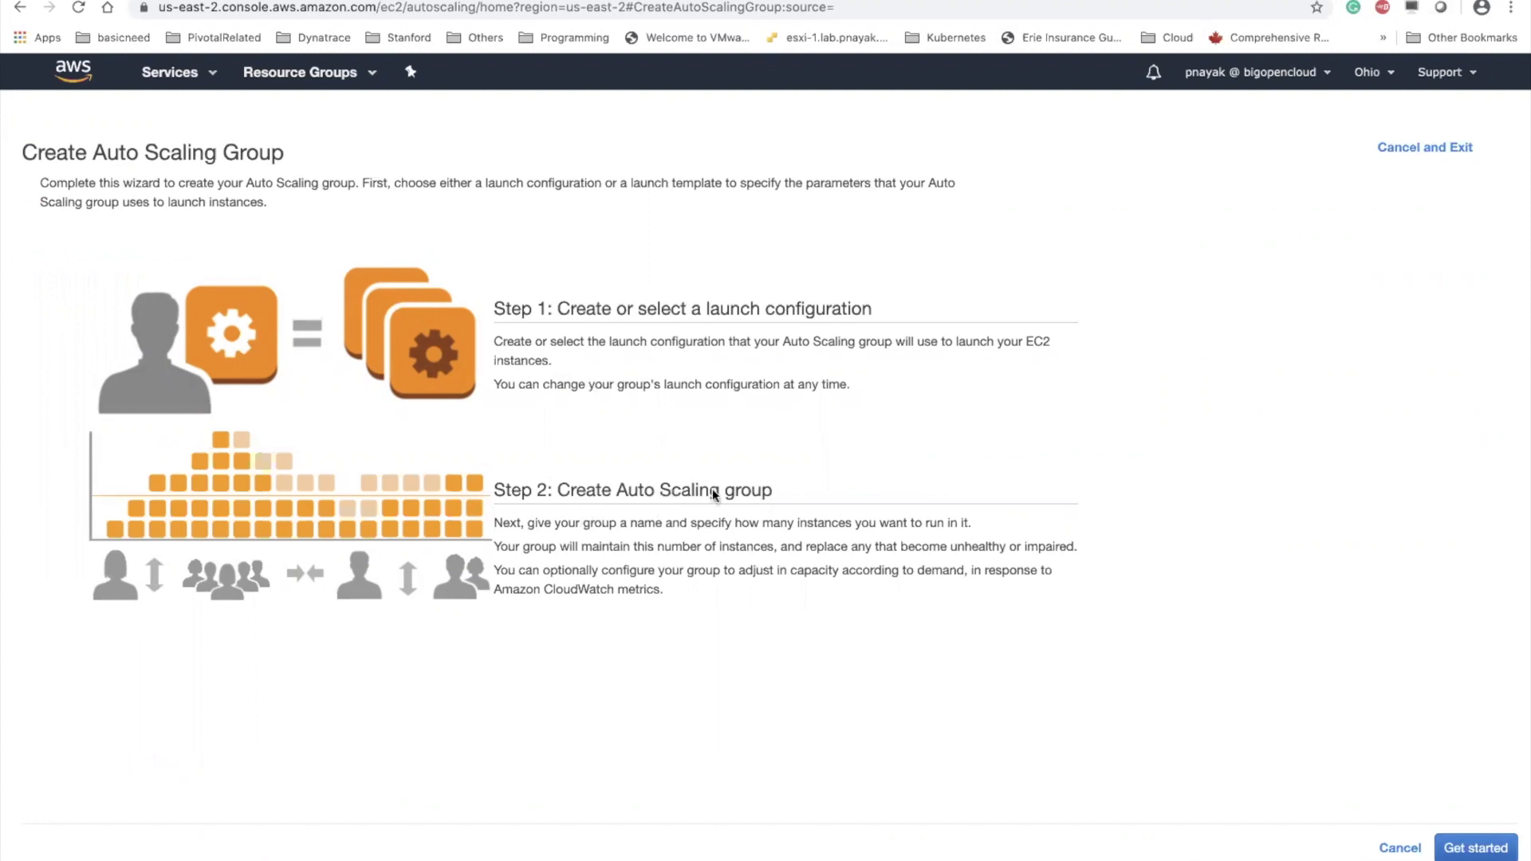
{"action": "left_click", "coordinate": [1472, 850]}
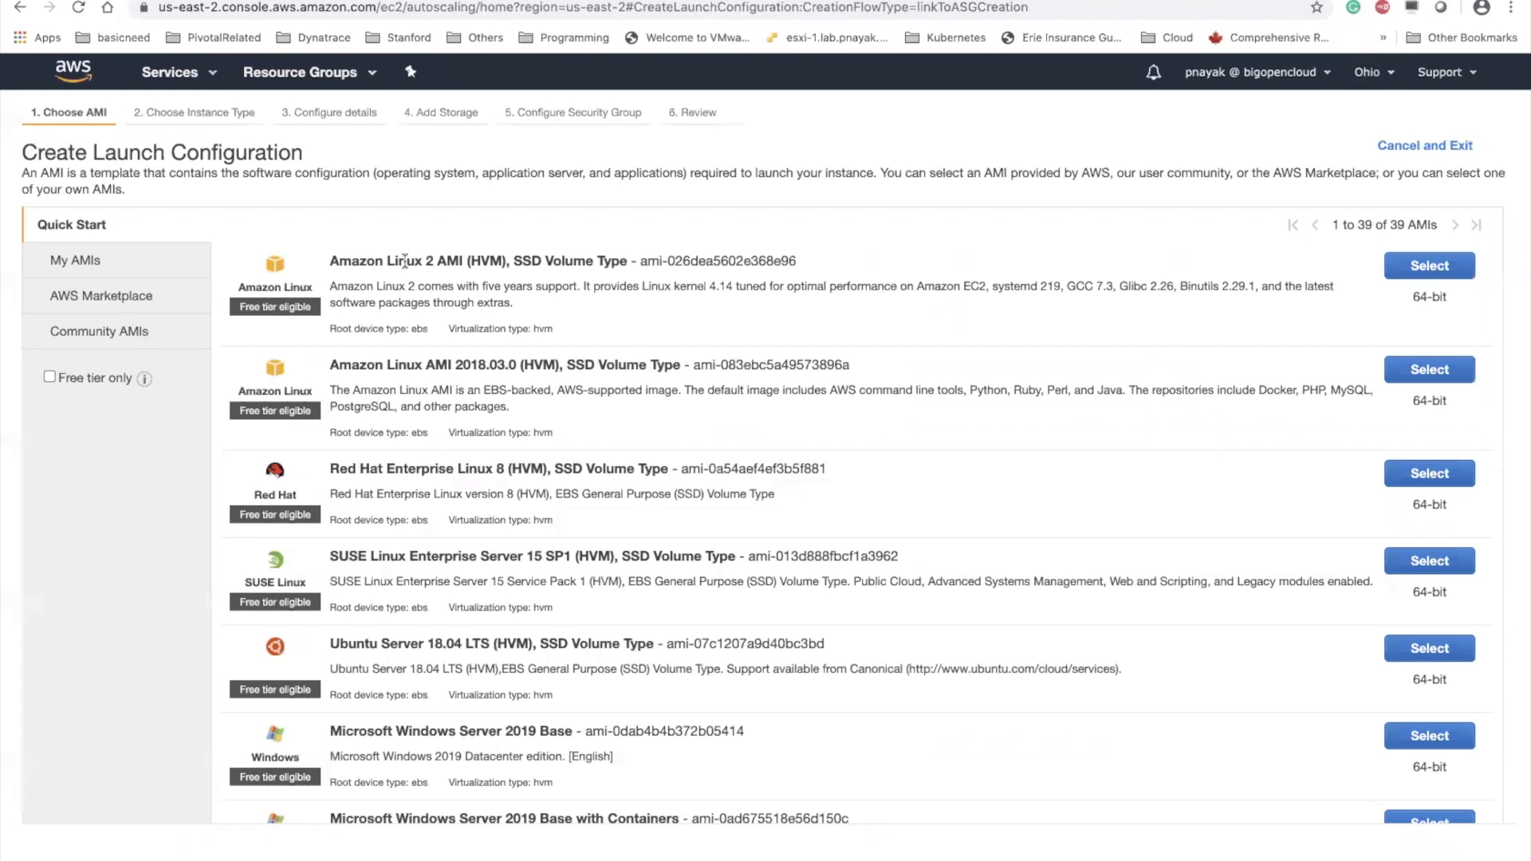
{"action": "left_click", "coordinate": [210, 80]}
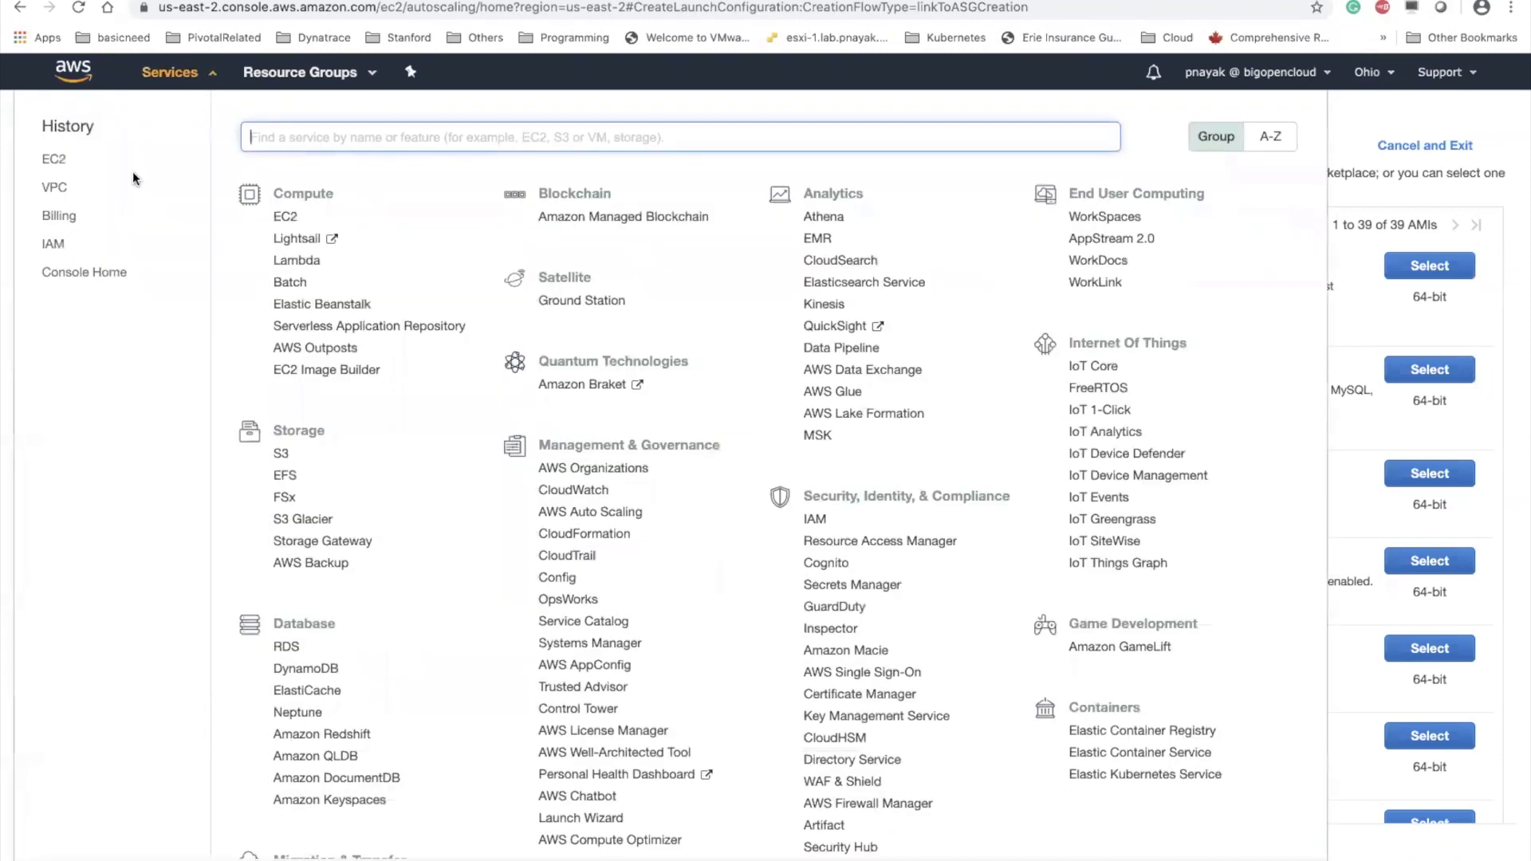
{"action": "left_click", "coordinate": [54, 159]}
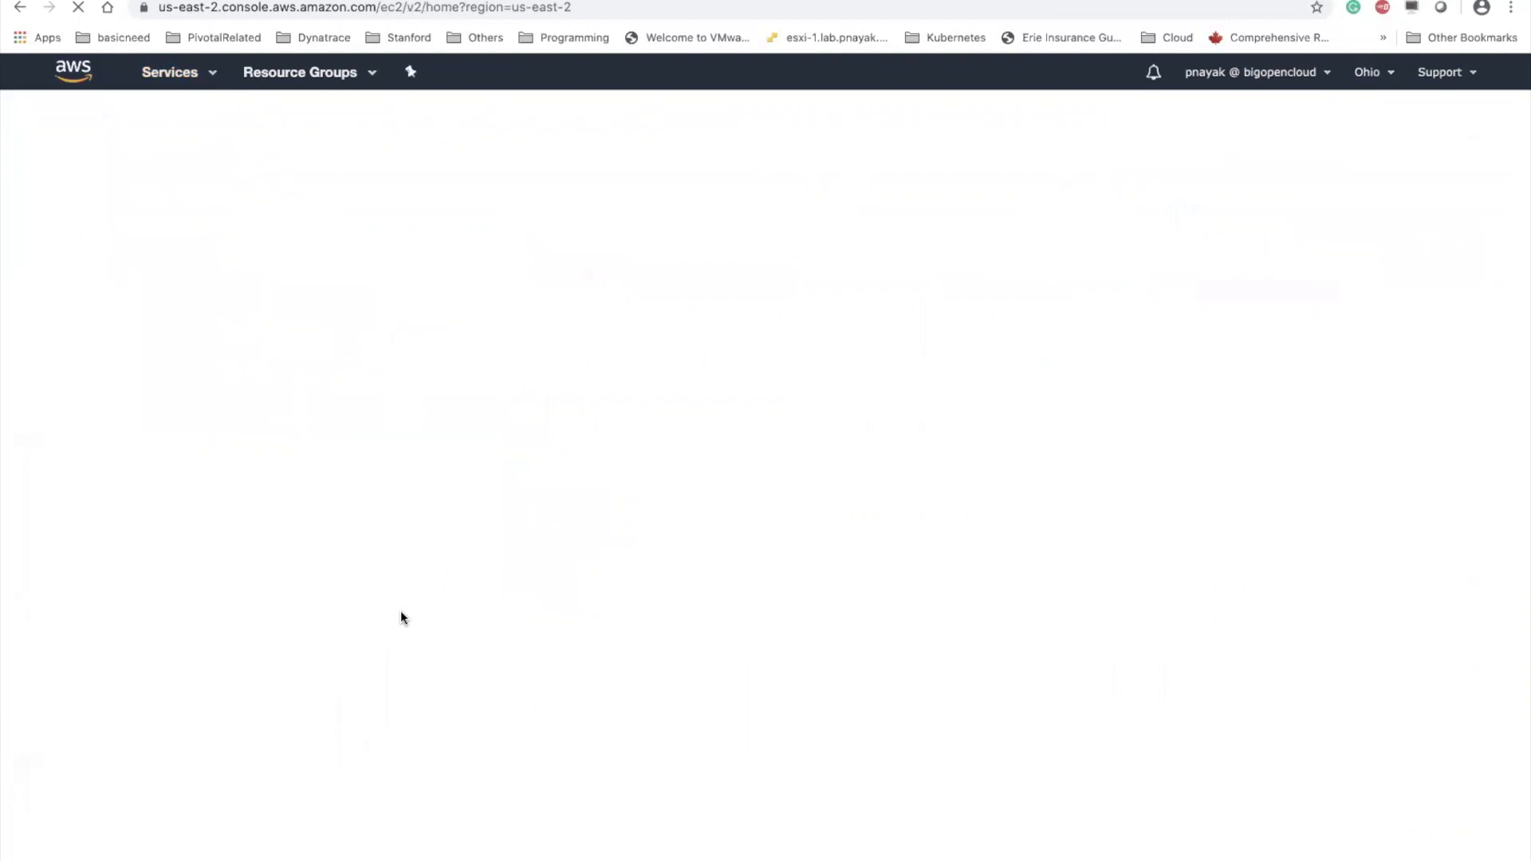
{"action": "scroll", "coordinate": [187, 725], "scroll_direction": "down", "scroll_amount": 3}
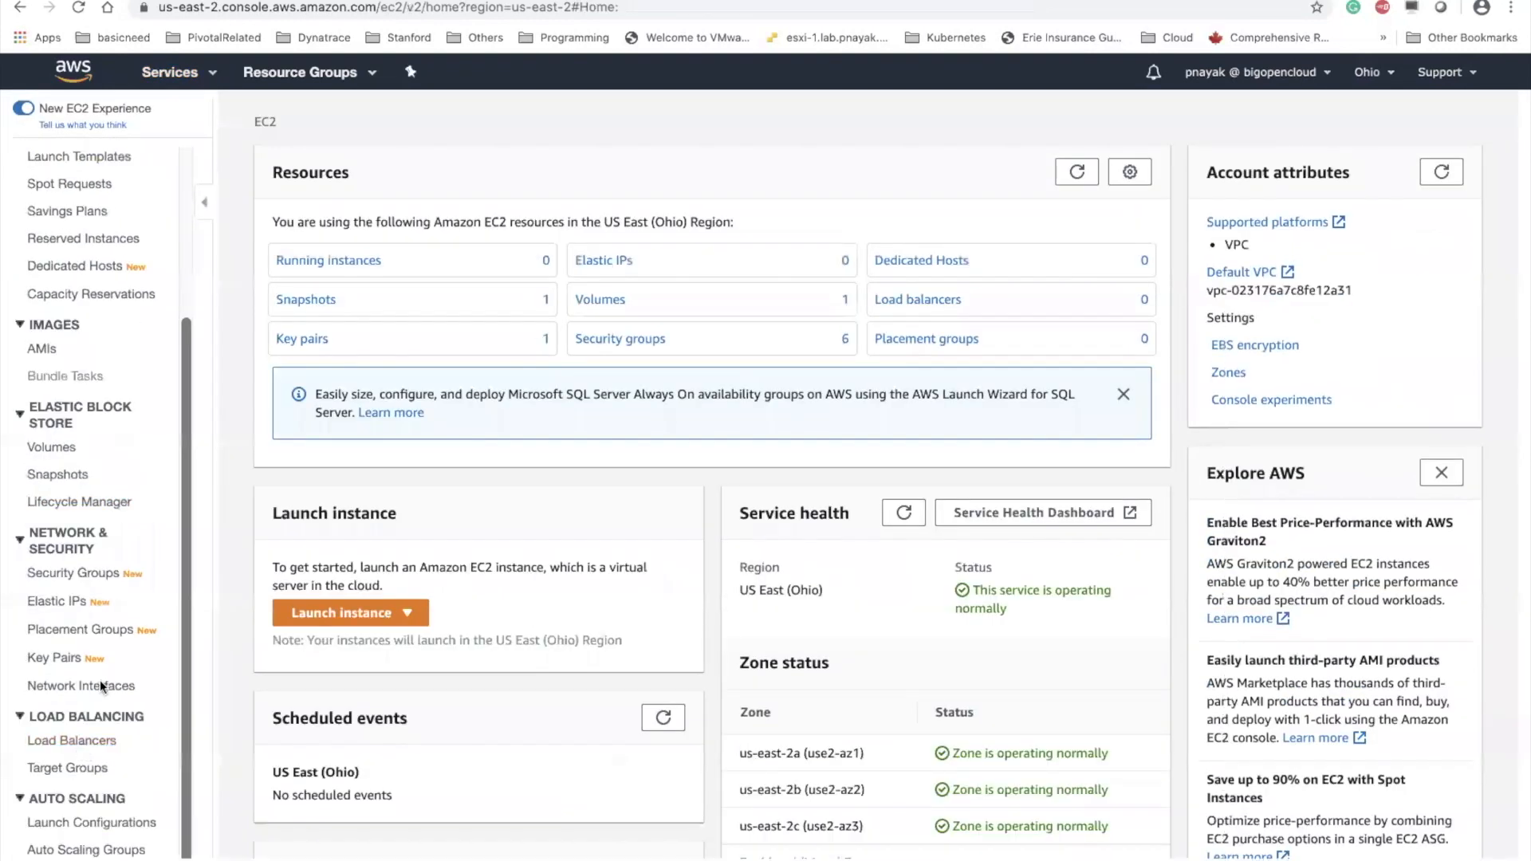
{"action": "left_click", "coordinate": [123, 830]}
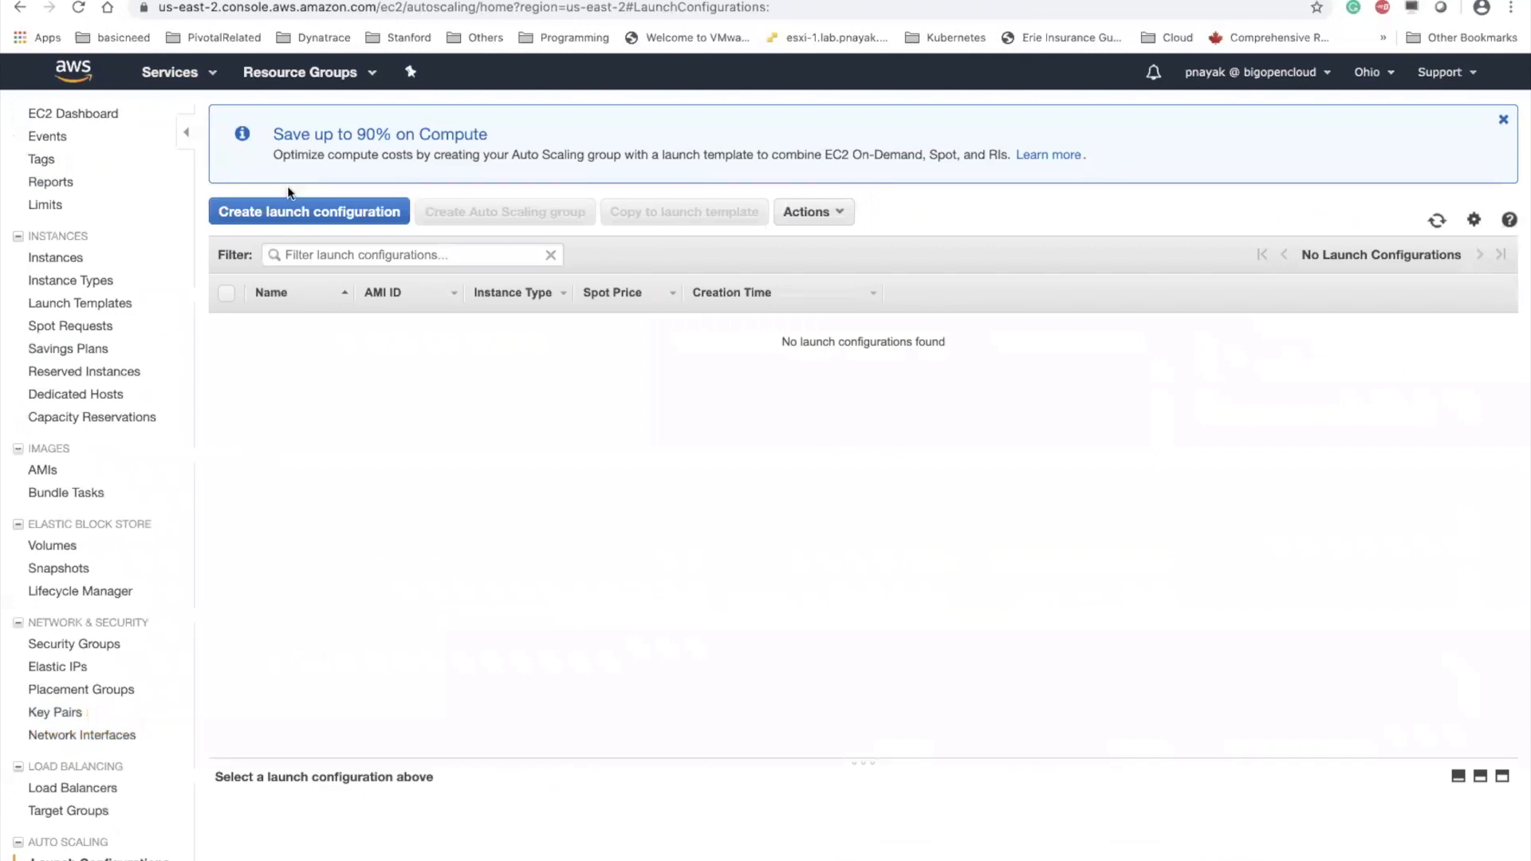
{"action": "left_click", "coordinate": [295, 212]}
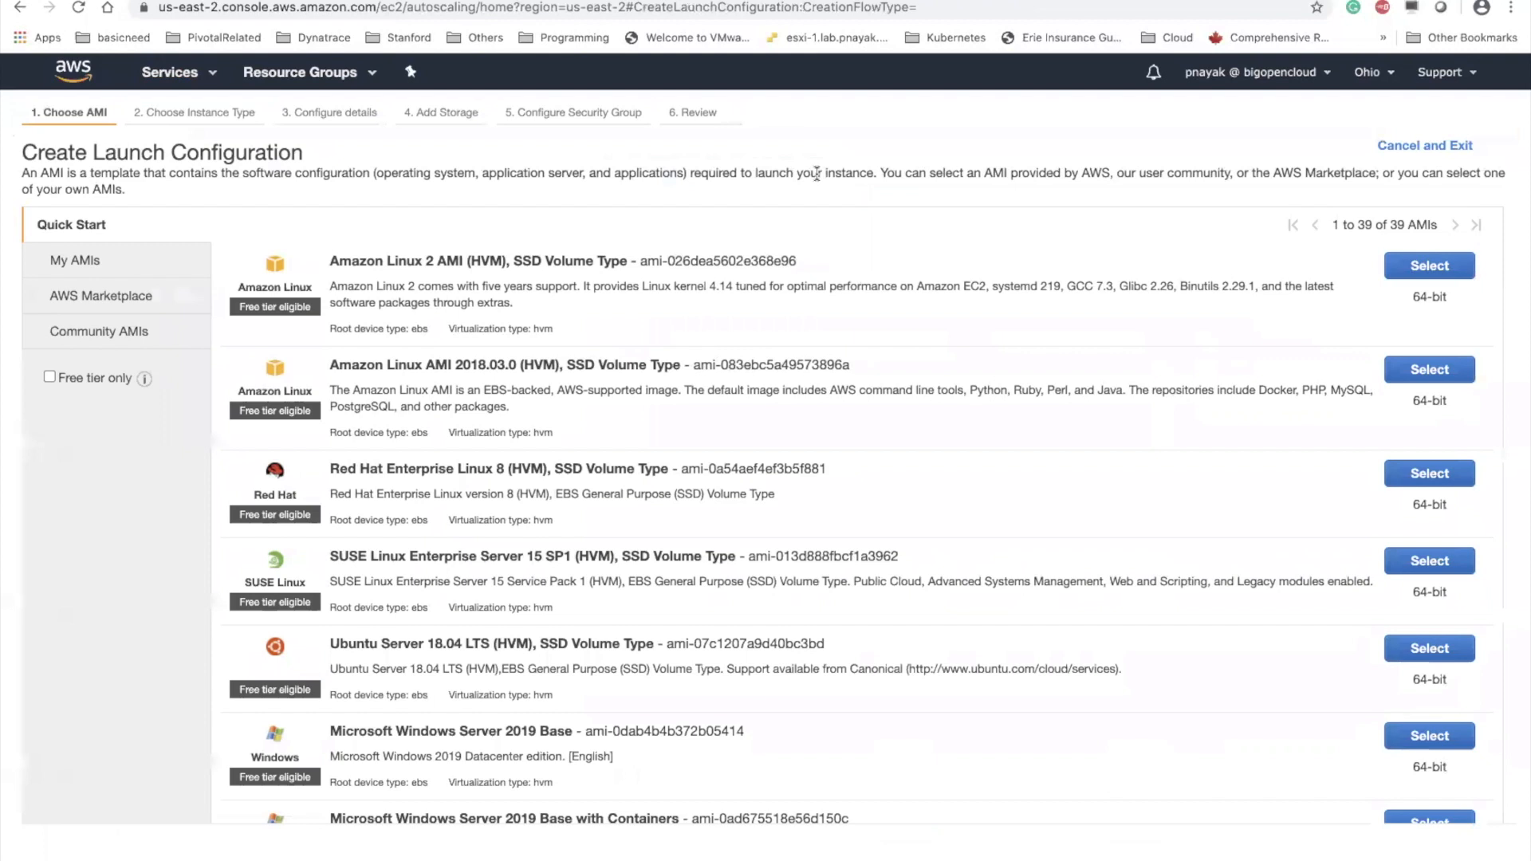
{"action": "left_click", "coordinate": [206, 75]}
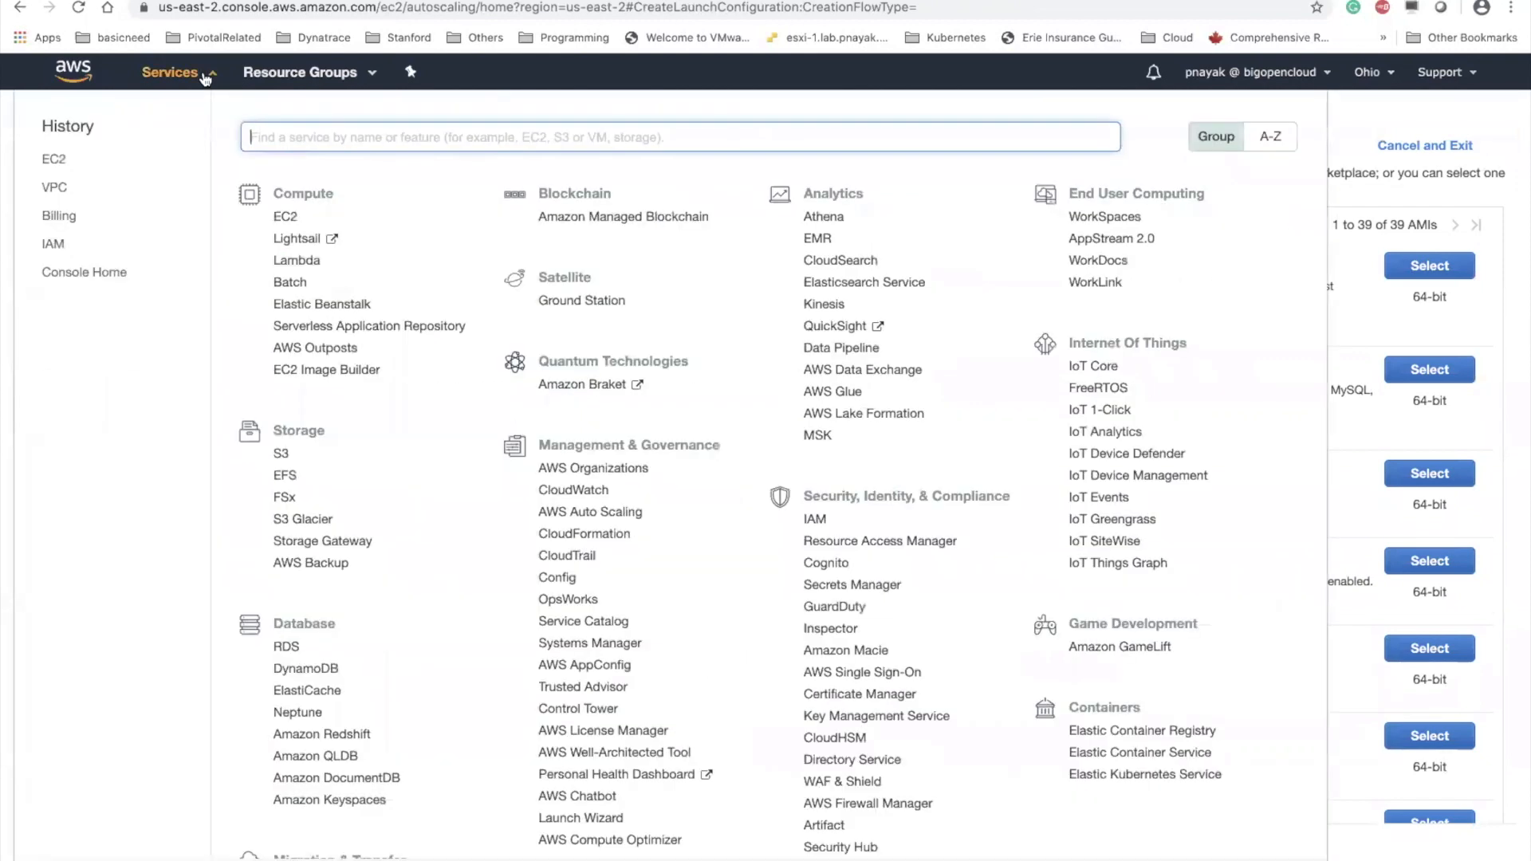
{"action": "left_click", "coordinate": [56, 163]}
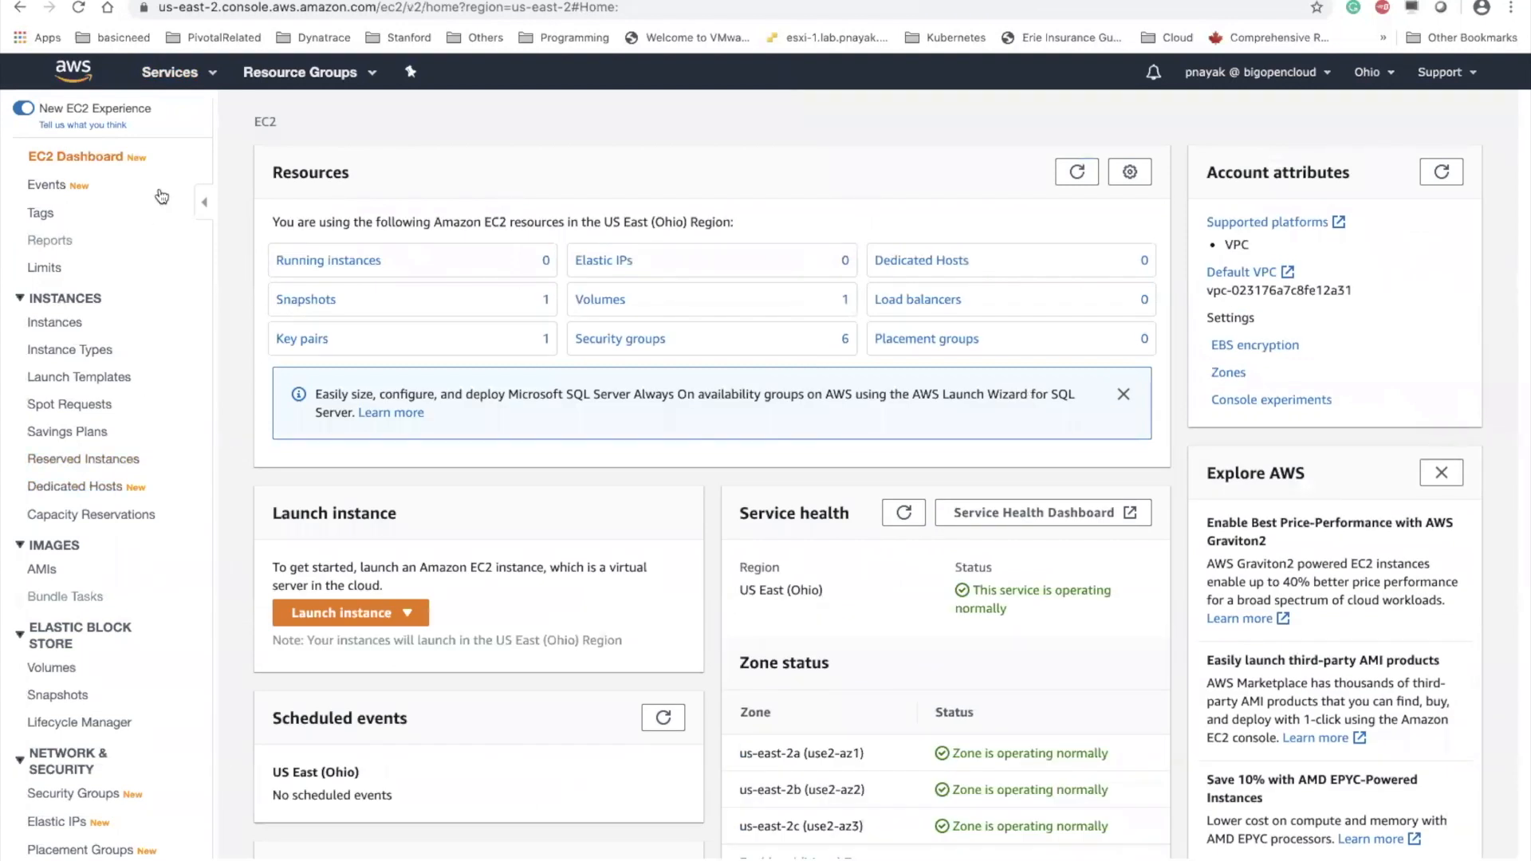
Start launching a new EC2 instance with the t2.micro type and proceed to its instance details
{"action": "left_click", "coordinate": [65, 323]}
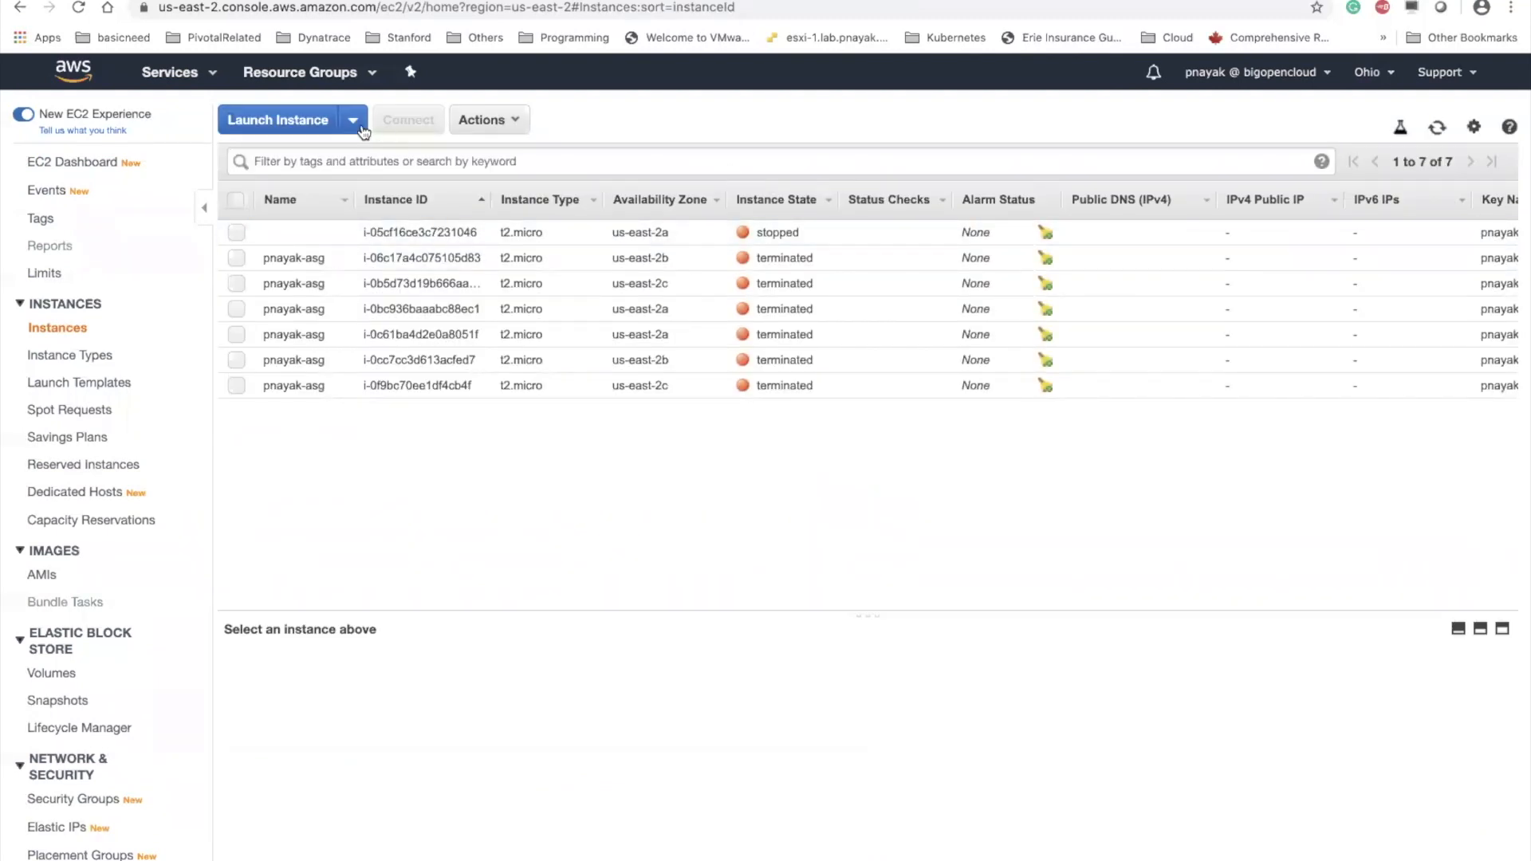
{"action": "left_click", "coordinate": [279, 121]}
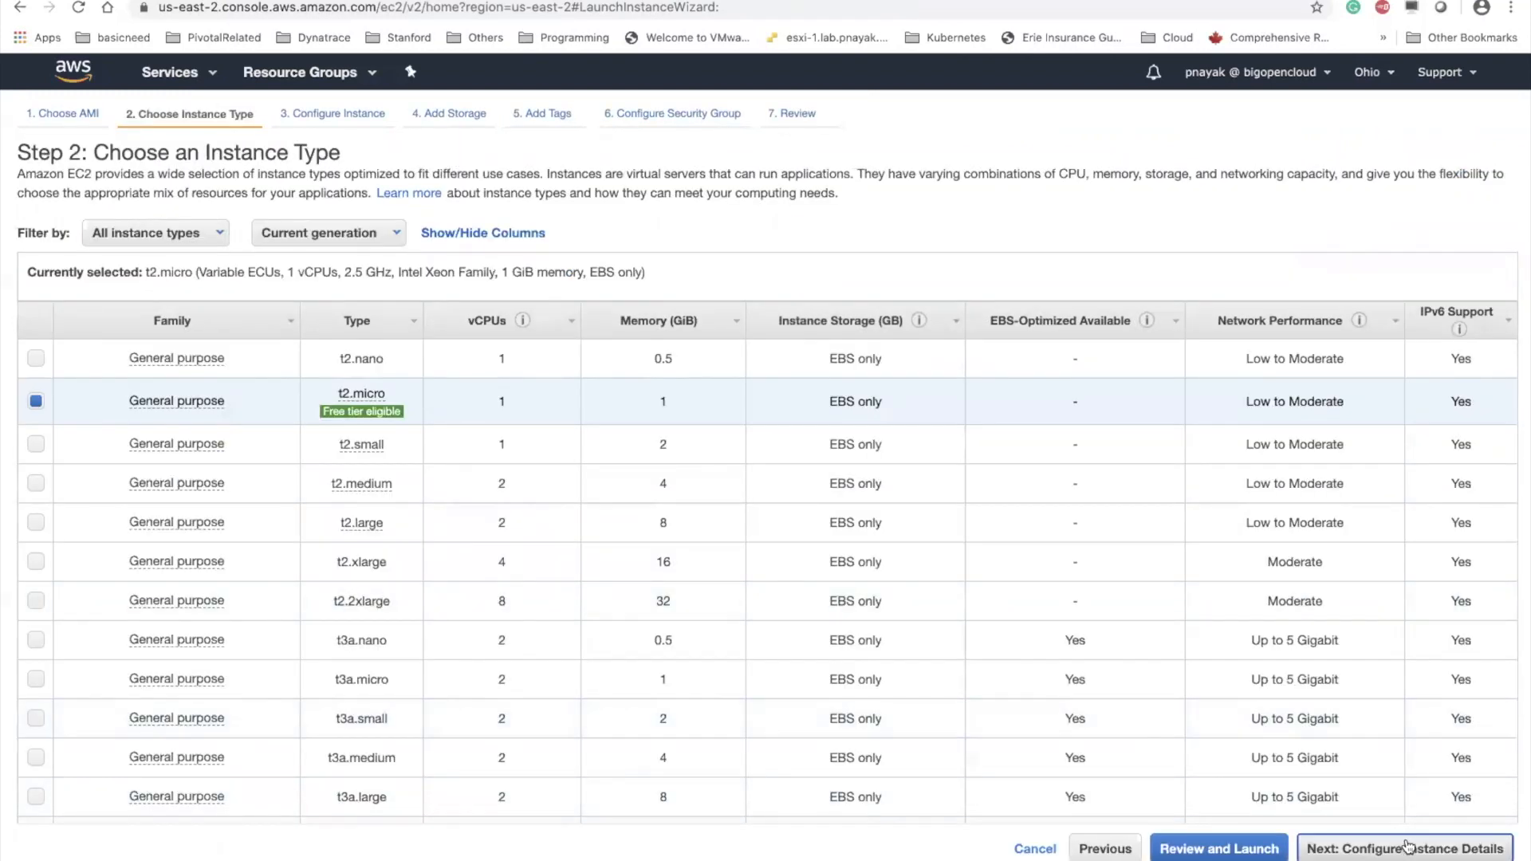
{"action": "left_click", "coordinate": [1407, 846]}
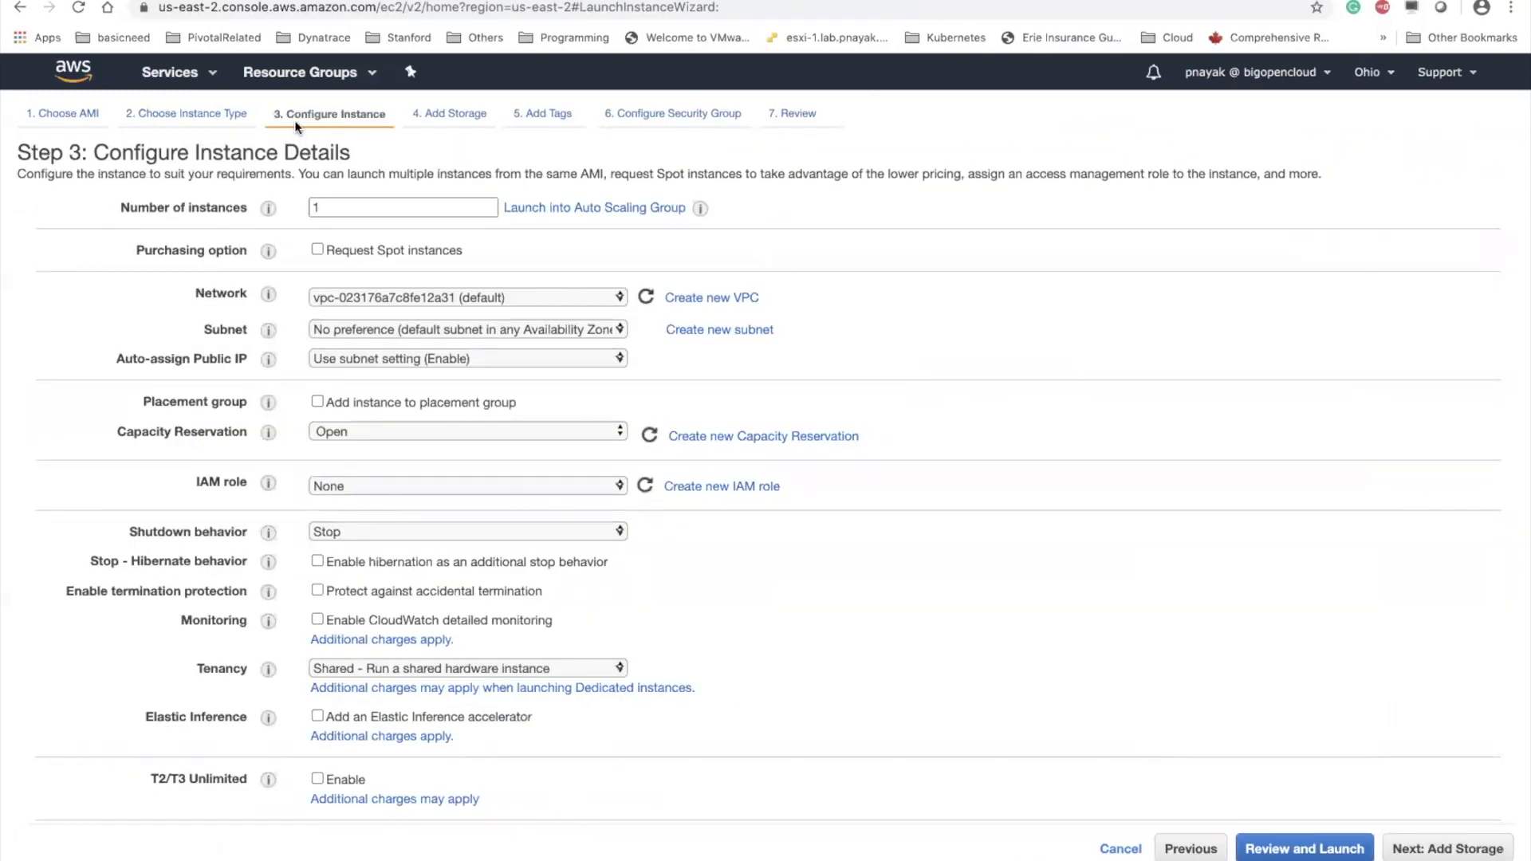
Keep the default VPC as the instance's network and set its subnet to the default one in us-east-2a
{"action": "left_click", "coordinate": [488, 298]}
{"action": "left_click", "coordinate": [505, 297]}
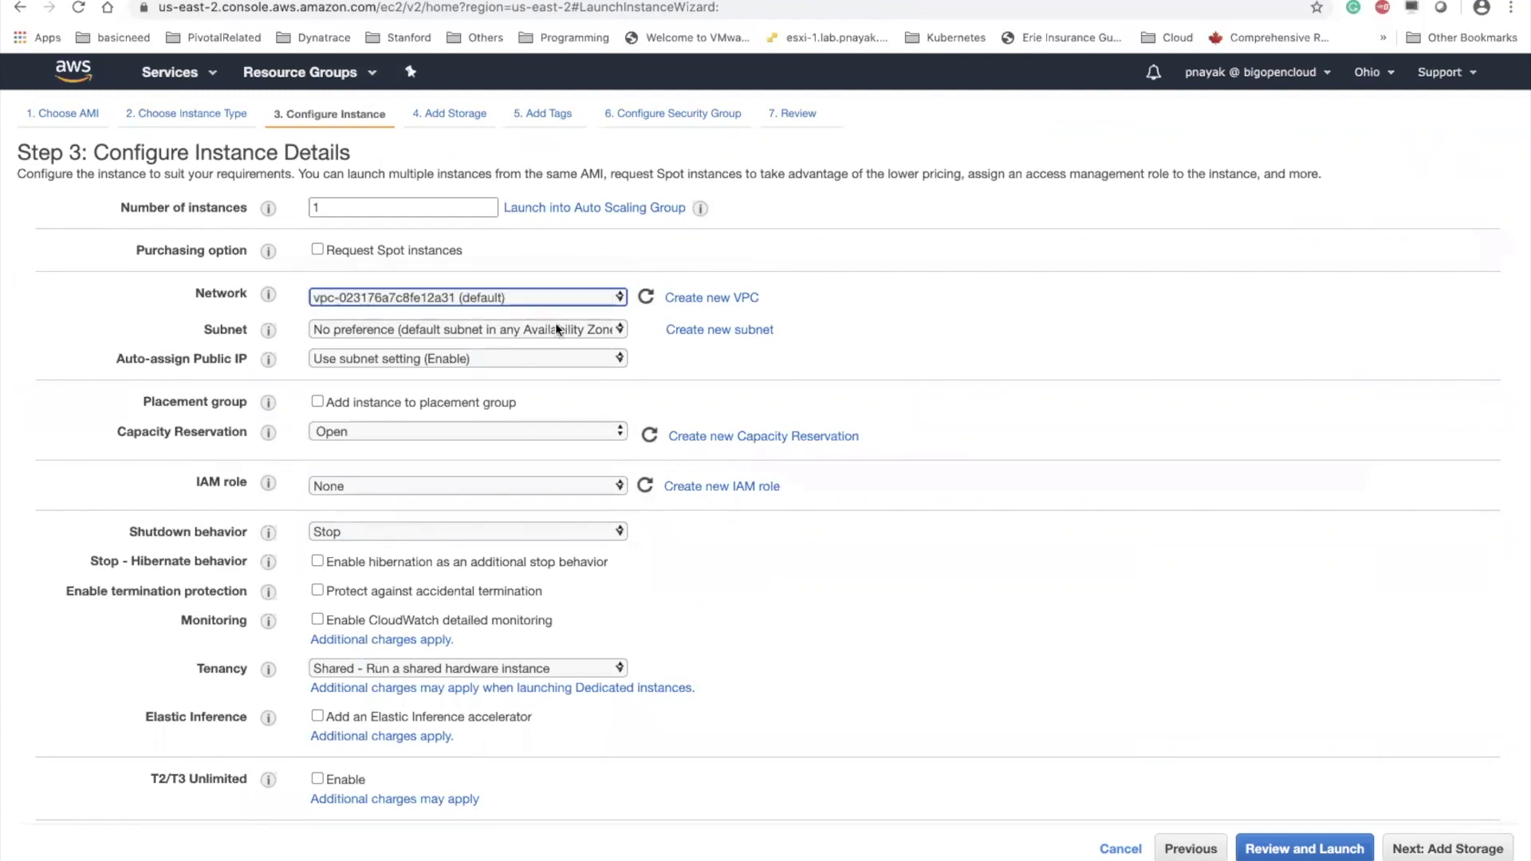
{"action": "left_click", "coordinate": [448, 332]}
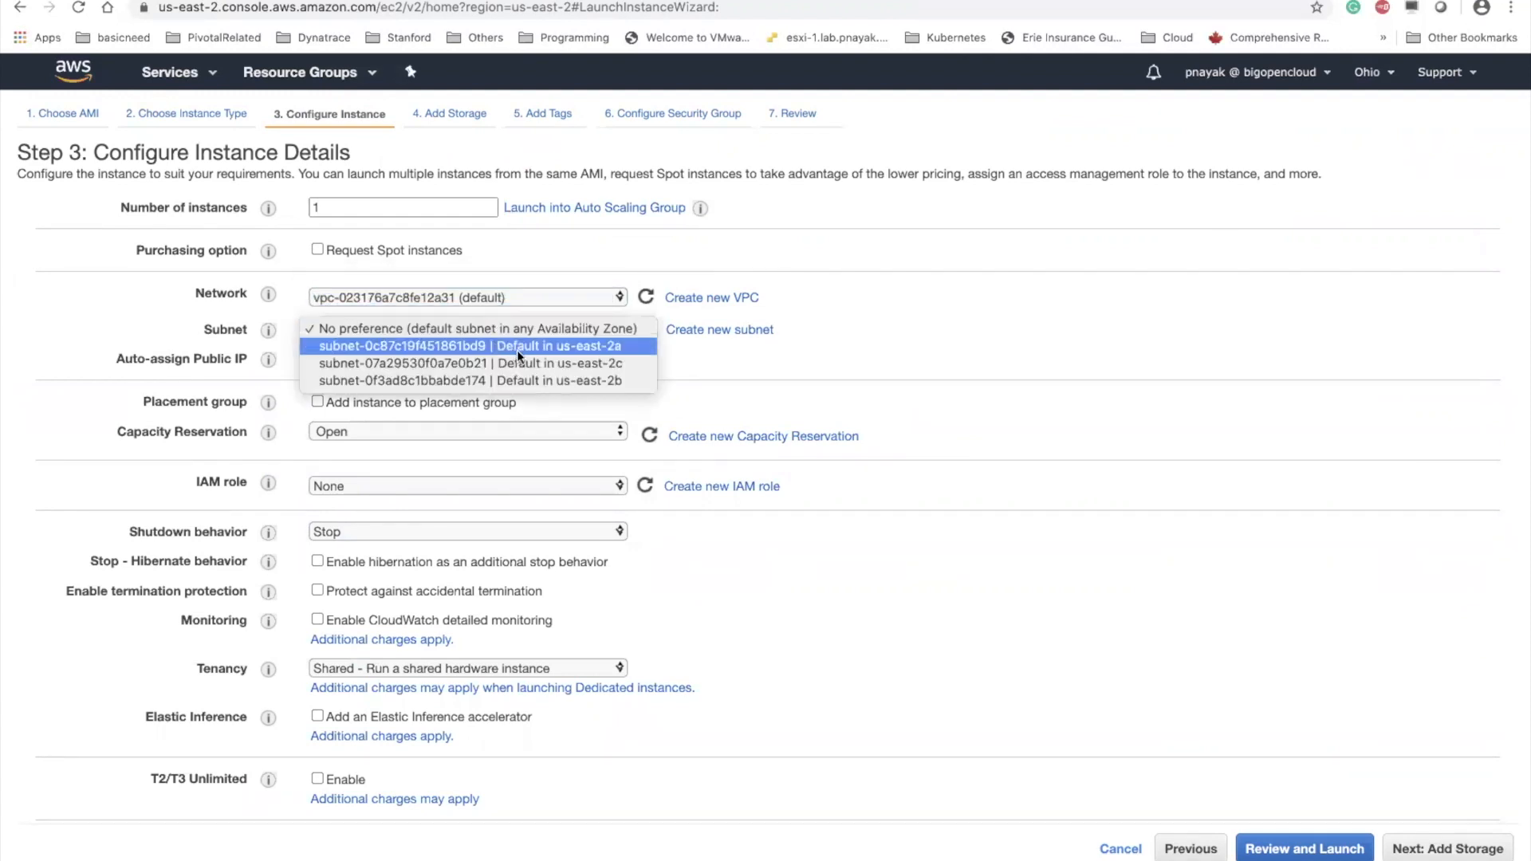
{"action": "left_click", "coordinate": [617, 346]}
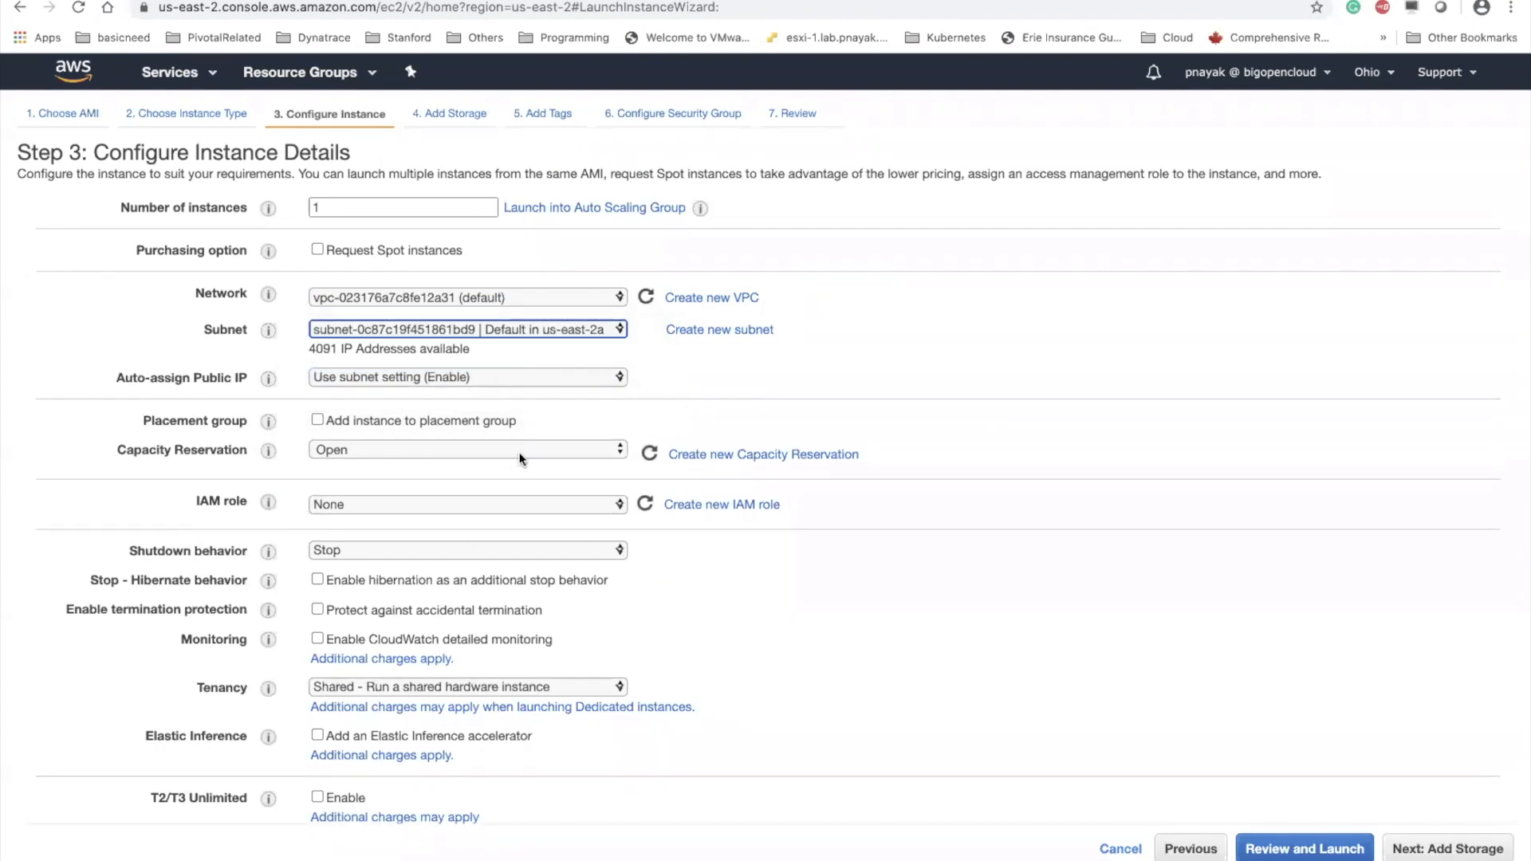
Copy the entire script from my-script.sh in the text editor and paste it as text into the instance's user data
{"action": "scroll", "coordinate": [519, 458], "scroll_direction": "down", "scroll_amount": 6}
{"action": "left_click", "coordinate": [438, 774]}
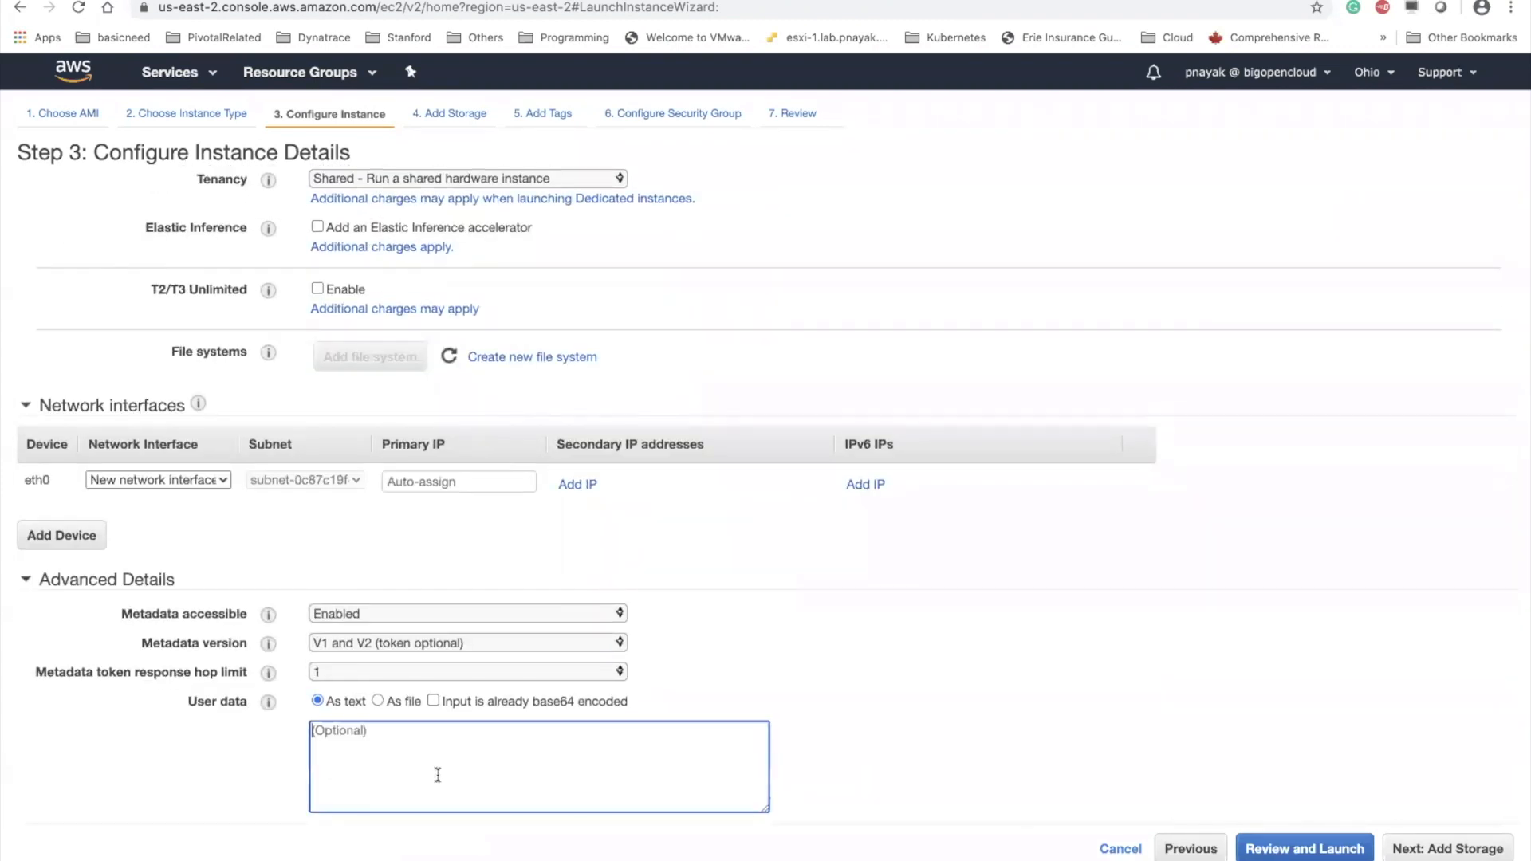
{"action": "scroll", "coordinate": [437, 774], "scroll_direction": "up", "scroll_amount": 10}
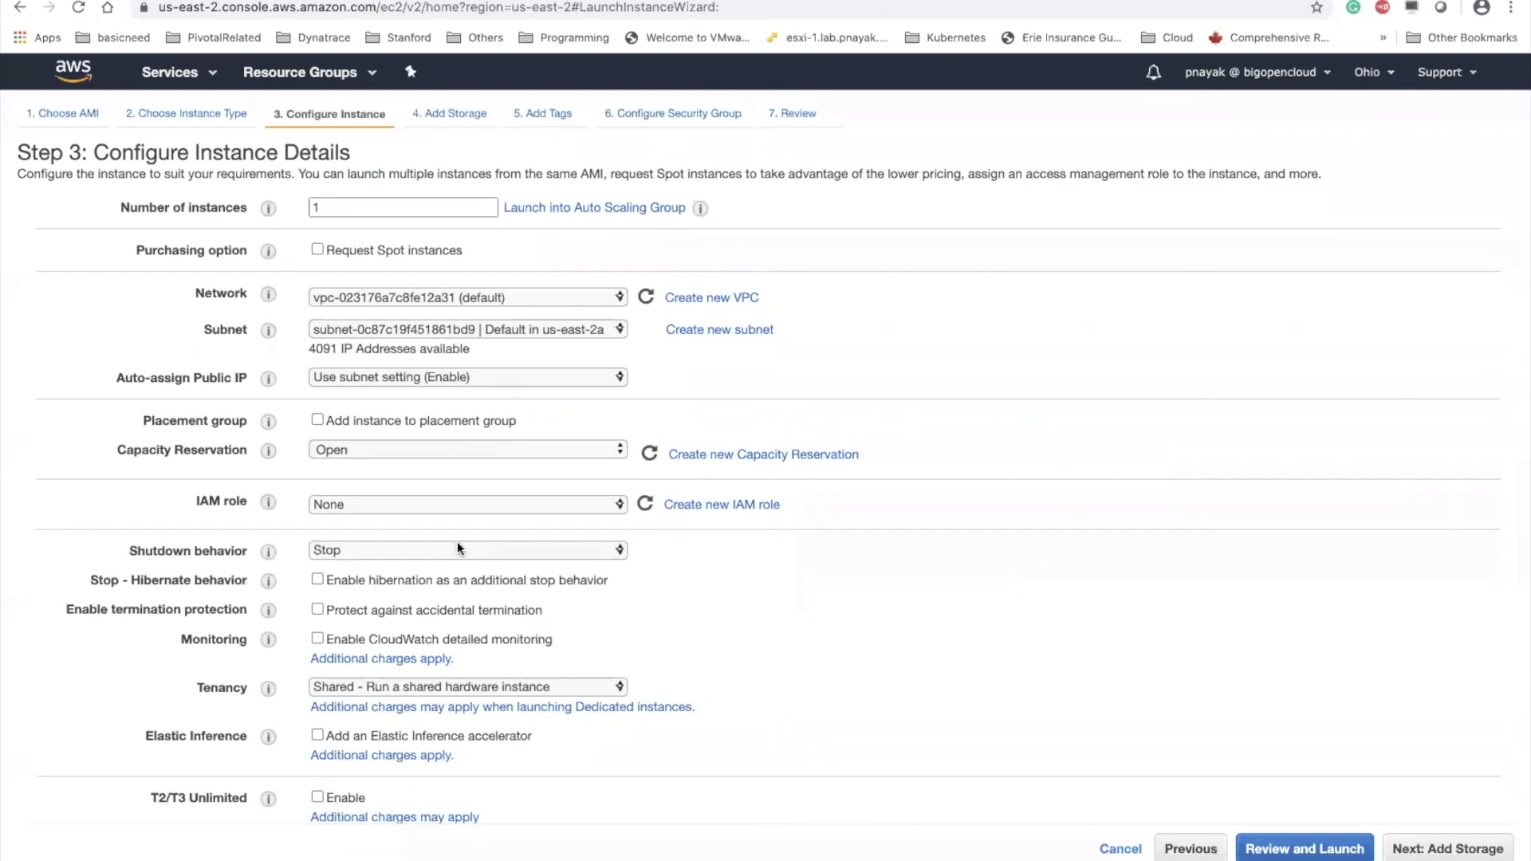
{"action": "scroll", "coordinate": [456, 548], "scroll_direction": "down", "scroll_amount": 10}
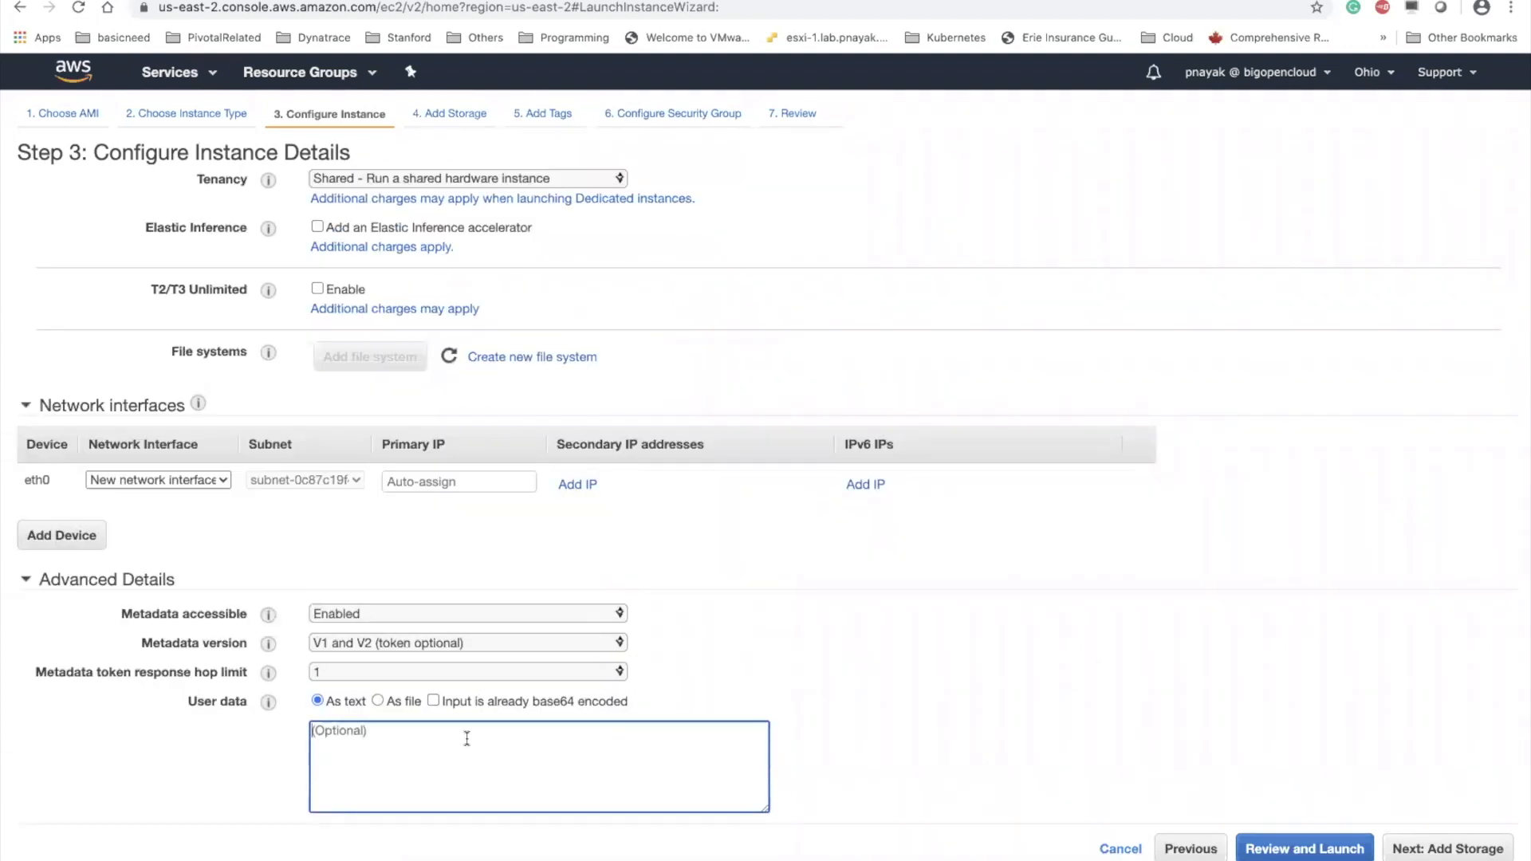
{"action": "key", "text": "ctrl+Up"}
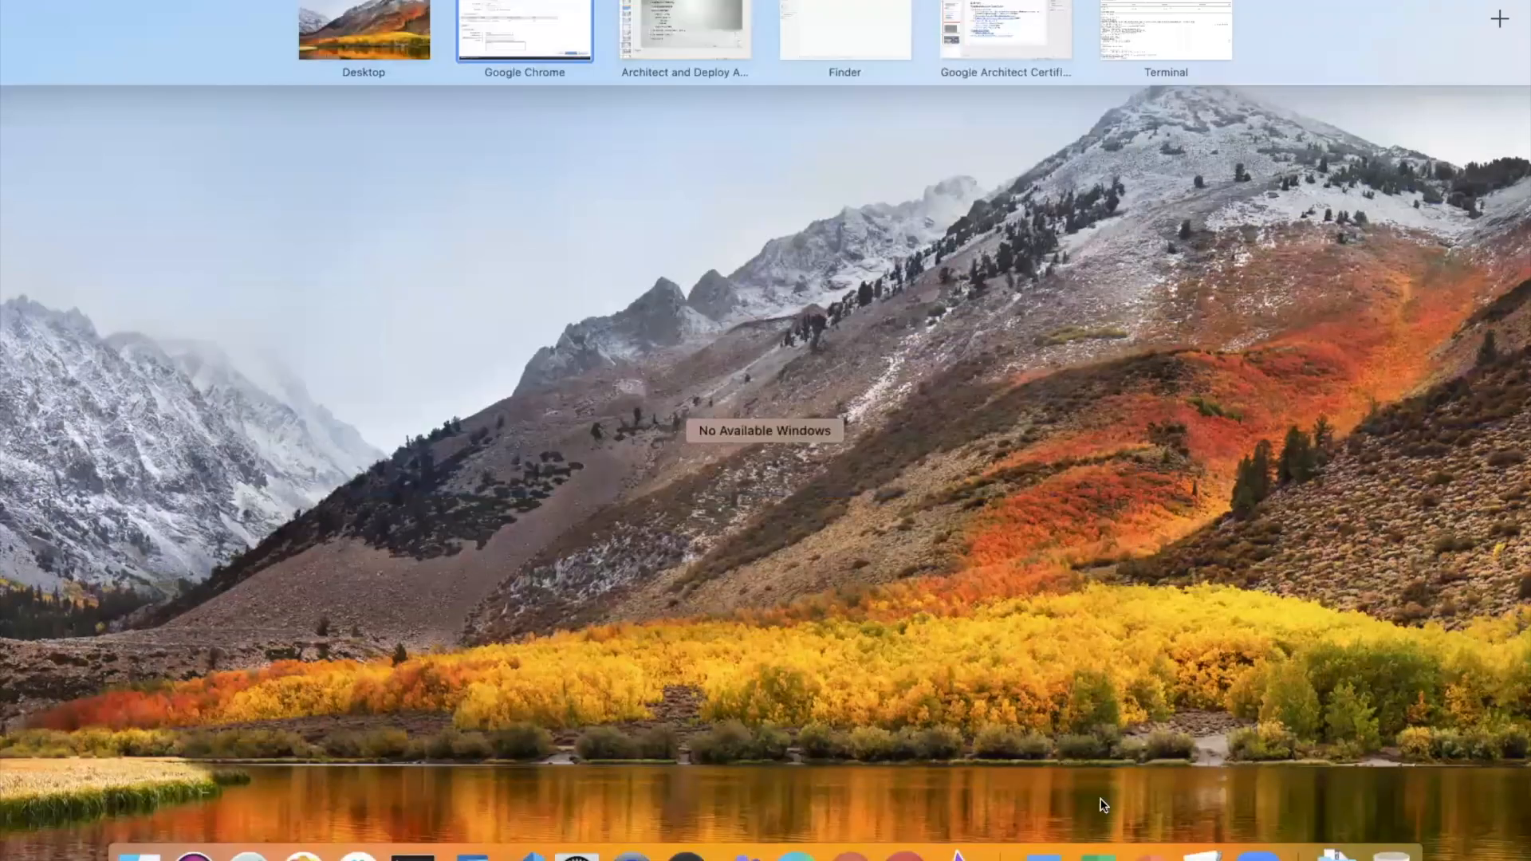
{"action": "left_click", "coordinate": [1205, 853]}
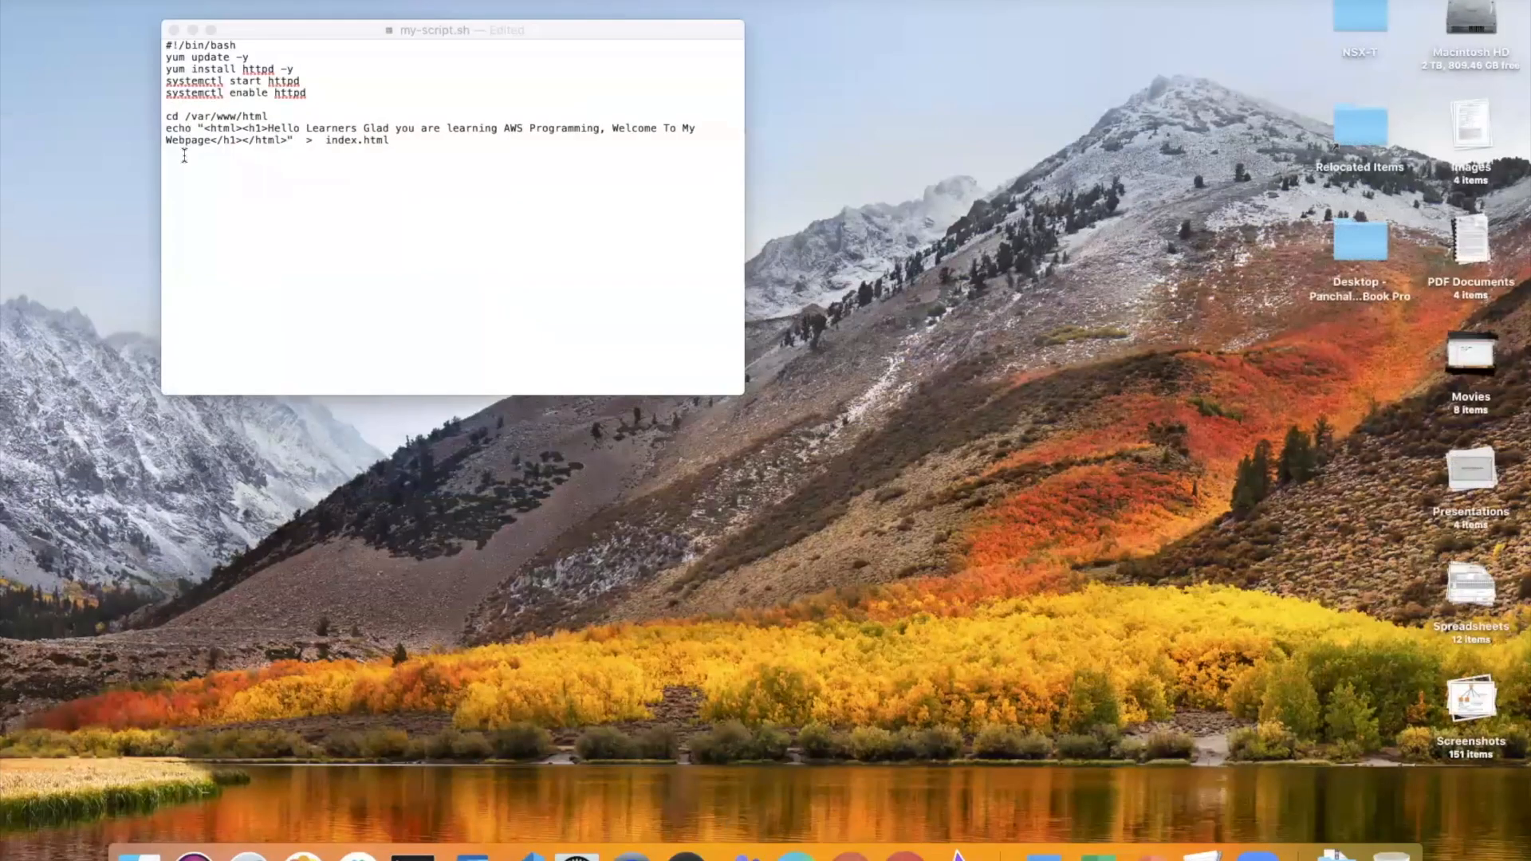
{"action": "left_click_drag", "start_coordinate": [166, 48], "coordinate": [409, 142]}
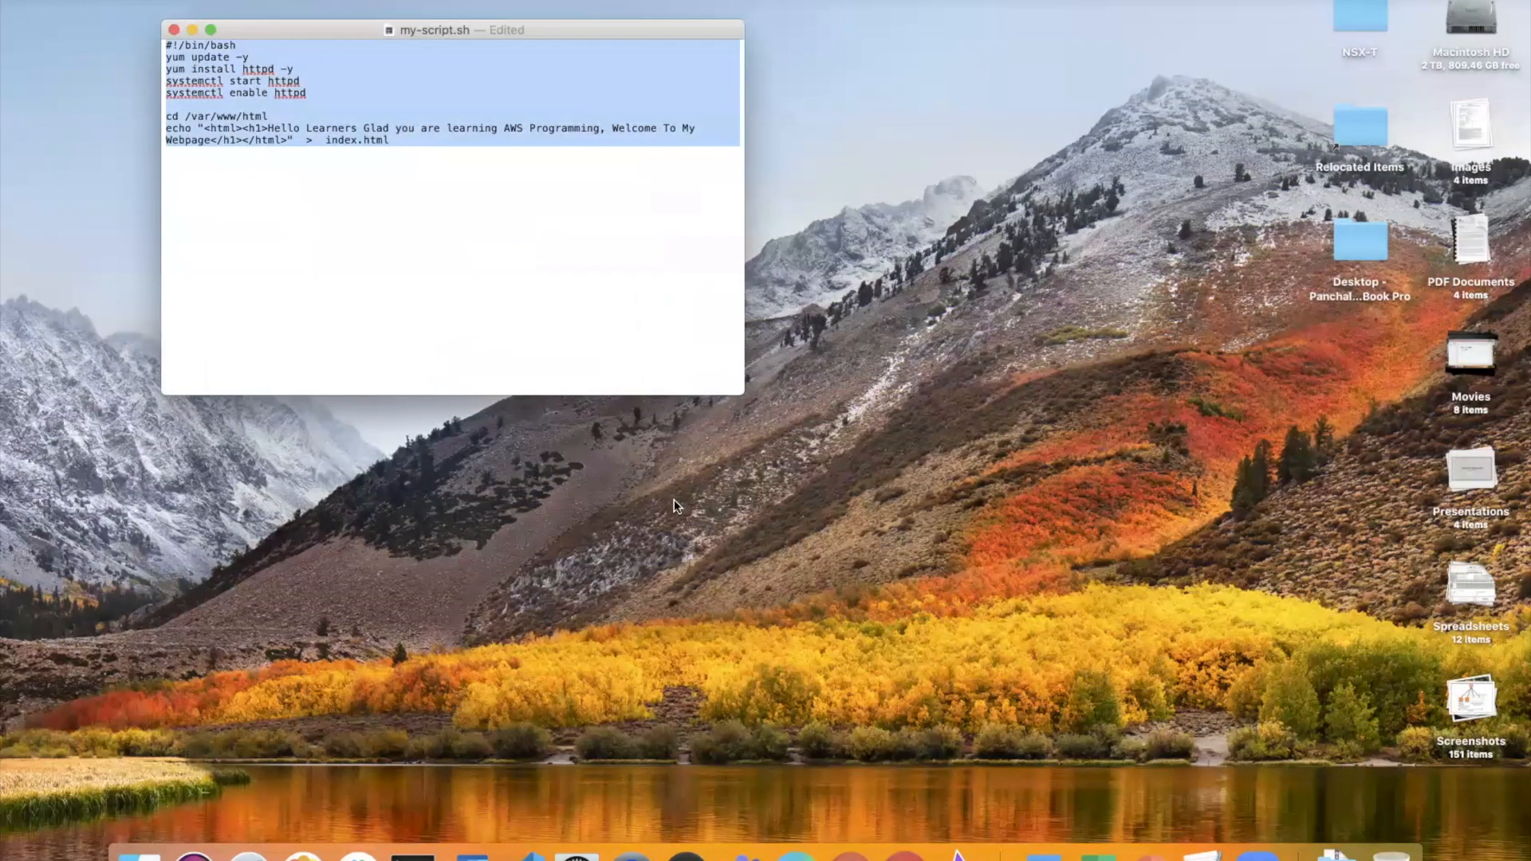
{"action": "left_click", "coordinate": [904, 849]}
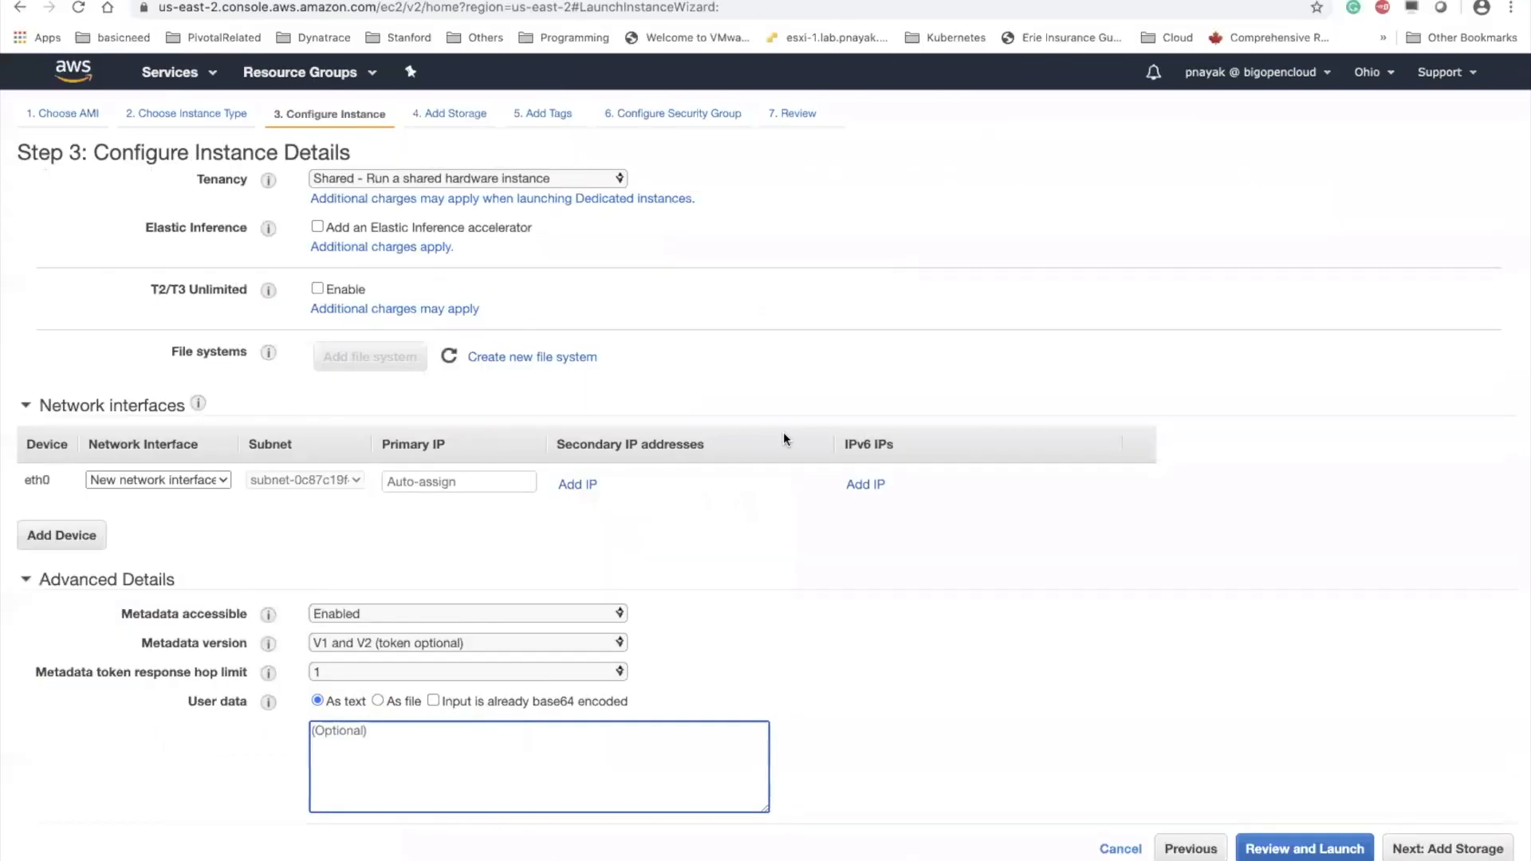
{"action": "type", "text": "systemctl enable httpd  cd /var/www/html echo \"<html><h1>Hello Learners Glad you are learning AWS Programming, Welcome To My Webpage</h1></html>\" > index.html"}
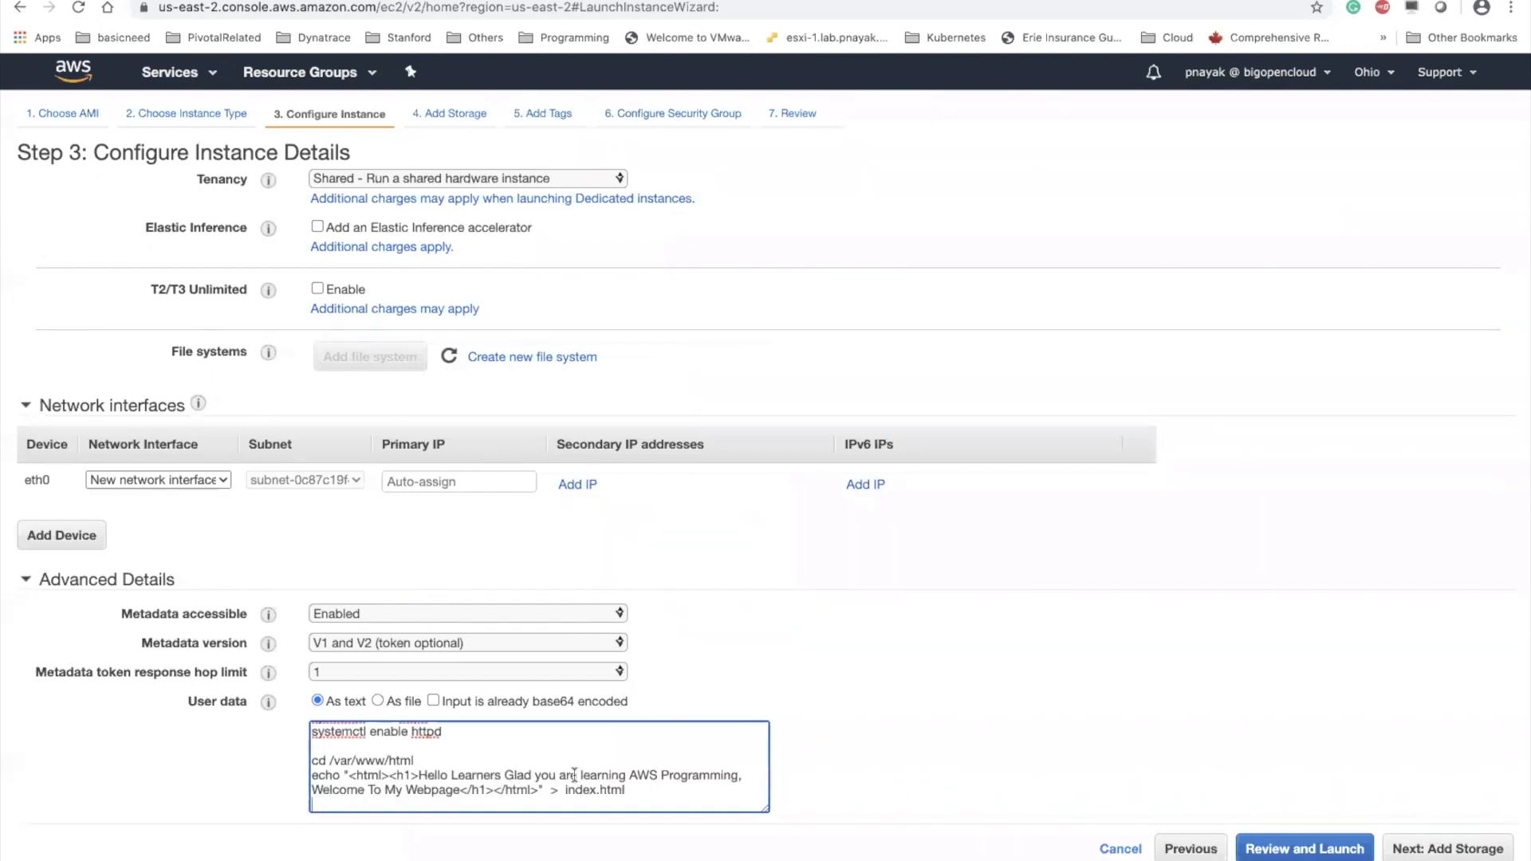
Shorten the web page heading in the user data script to "Hello, Welcome To My Webpage"
{"action": "left_click_drag", "start_coordinate": [451, 770], "coordinate": [726, 780]}
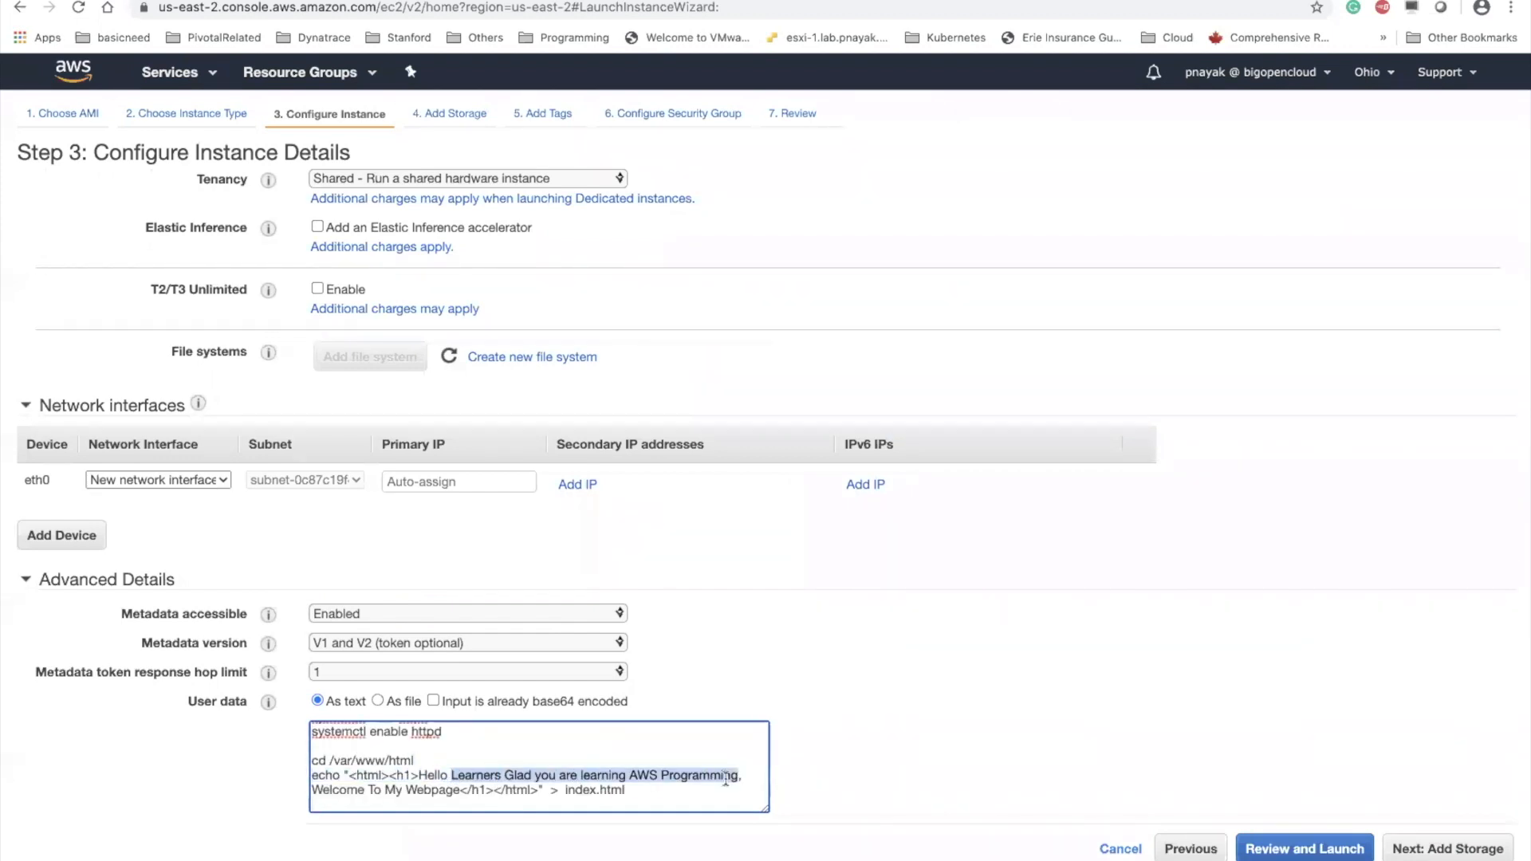
{"action": "key", "text": "BackSpace"}
{"action": "key", "text": "BackSpace"}
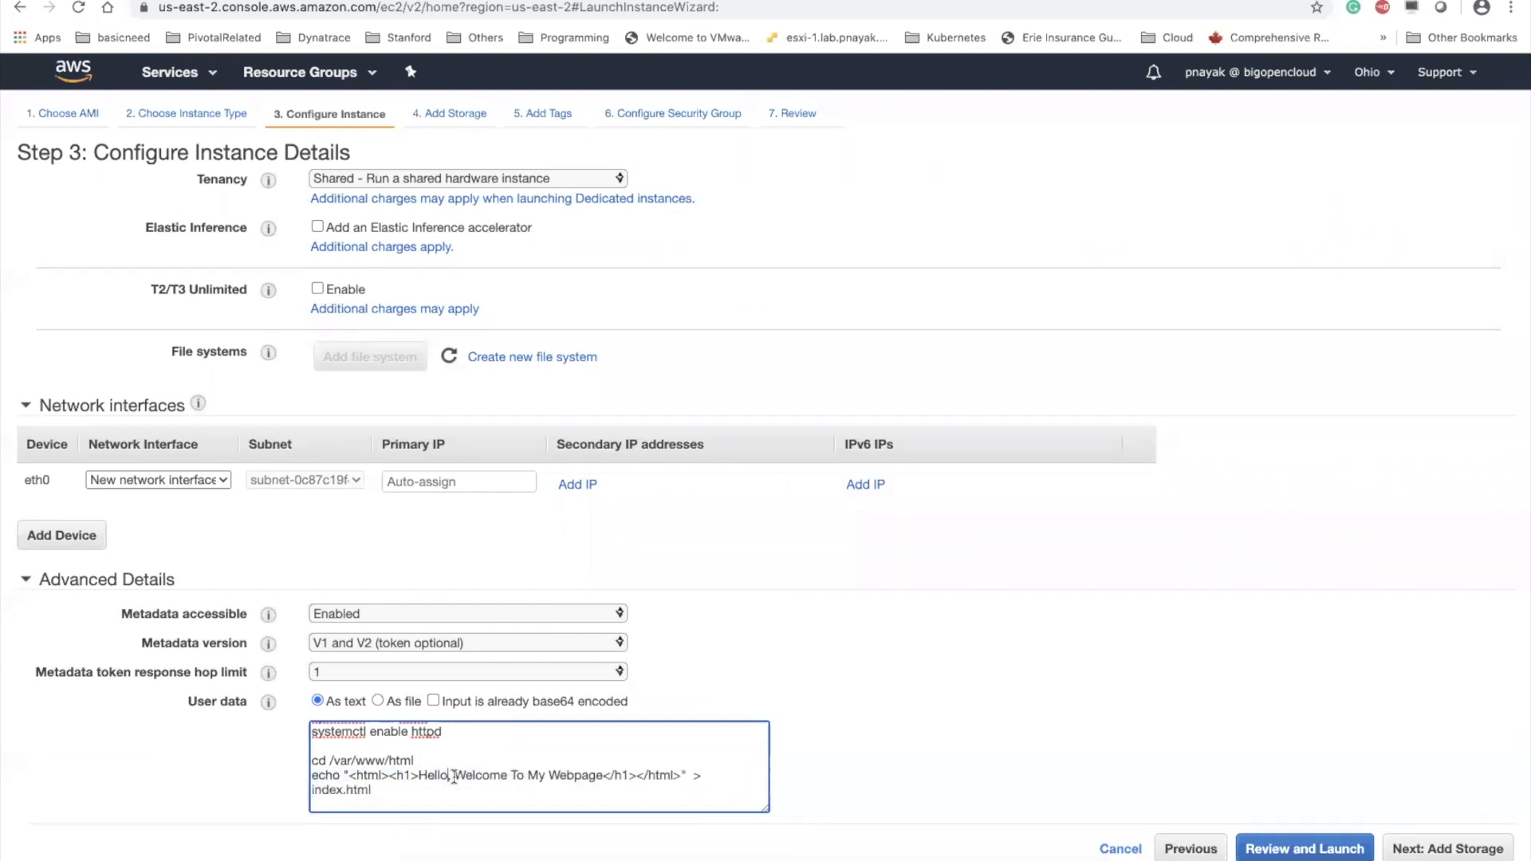
{"action": "key", "text": "BackSpace"}
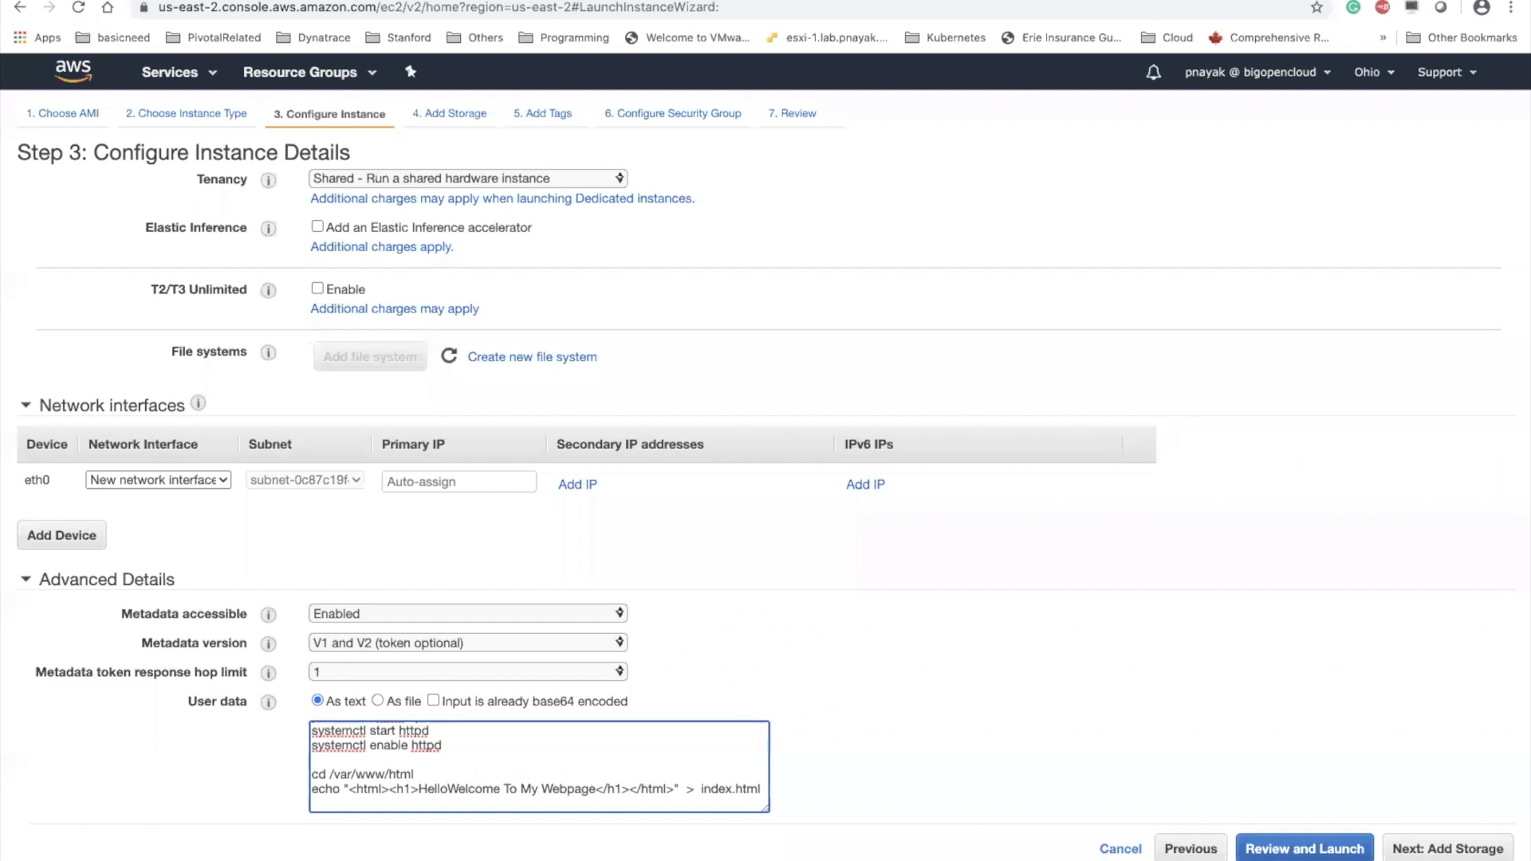
{"action": "type", "text": ","}
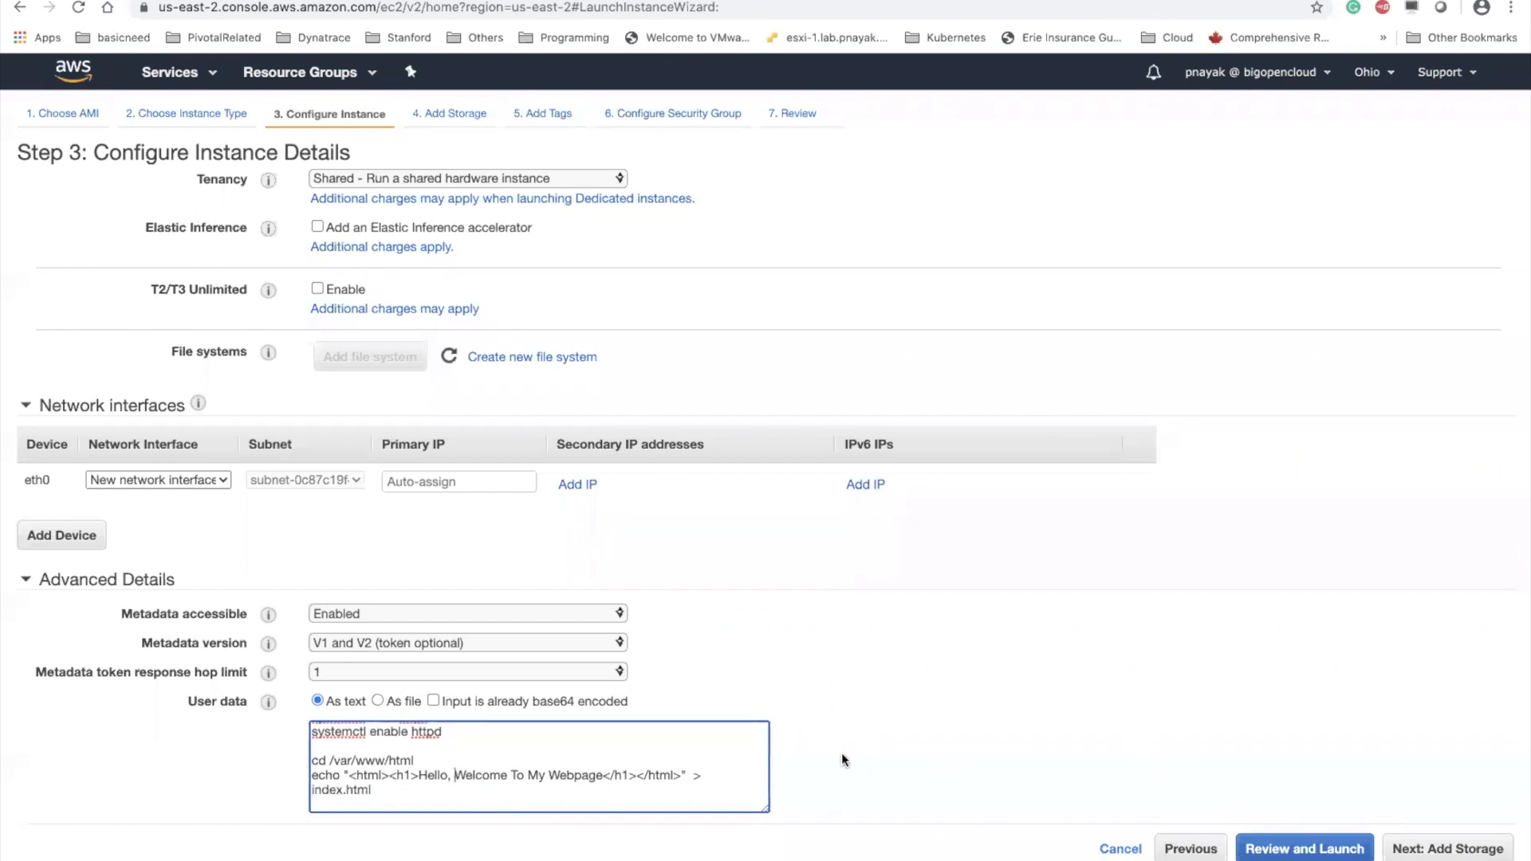
Accept the default storage and add an instance tag with key Name and value WebServer
{"action": "left_click", "coordinate": [1427, 848]}
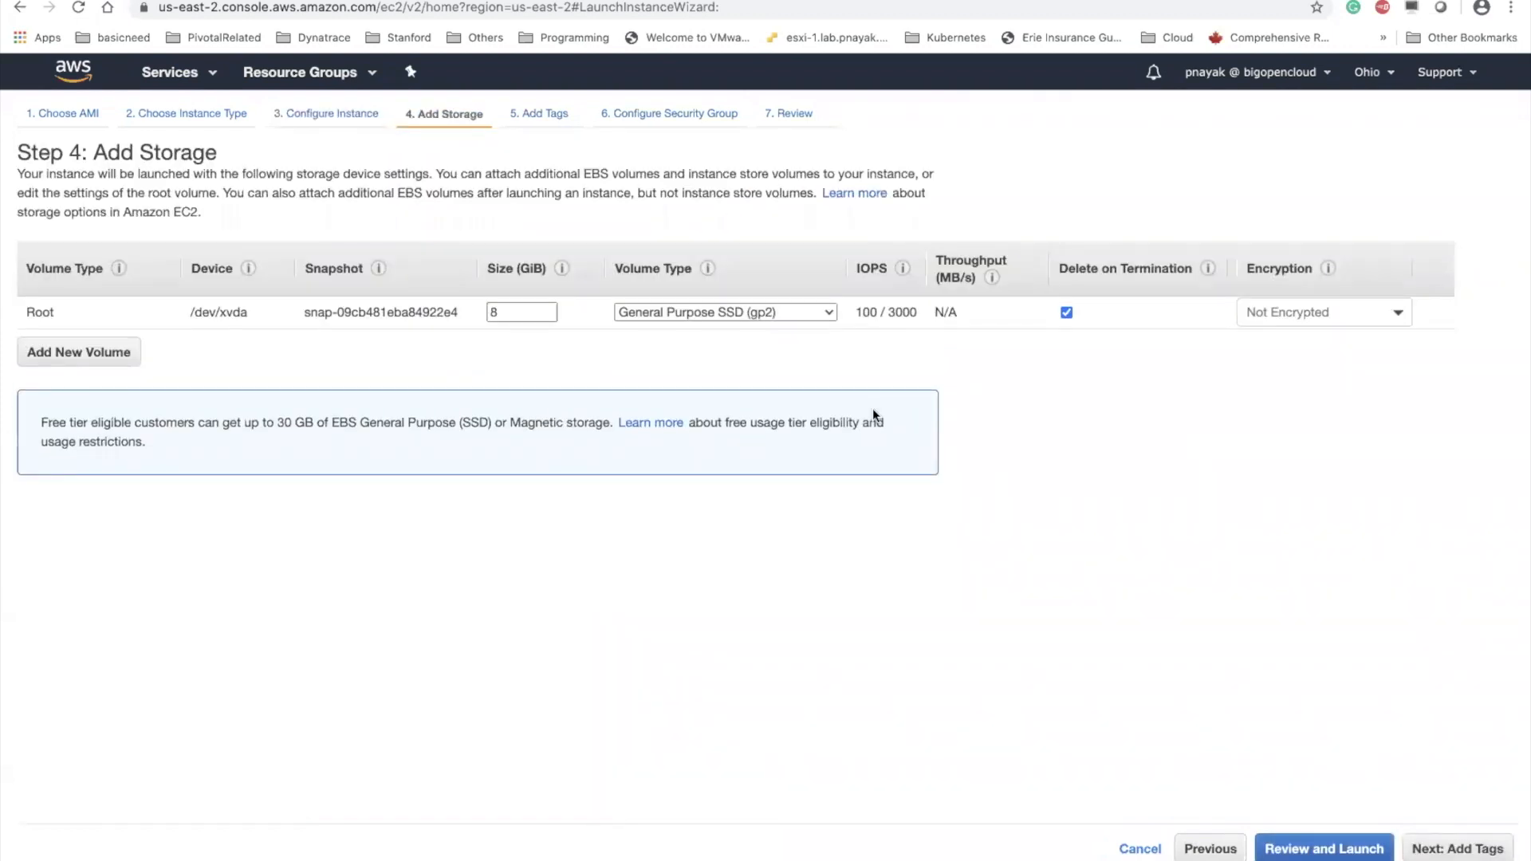
{"action": "left_click", "coordinate": [1459, 855]}
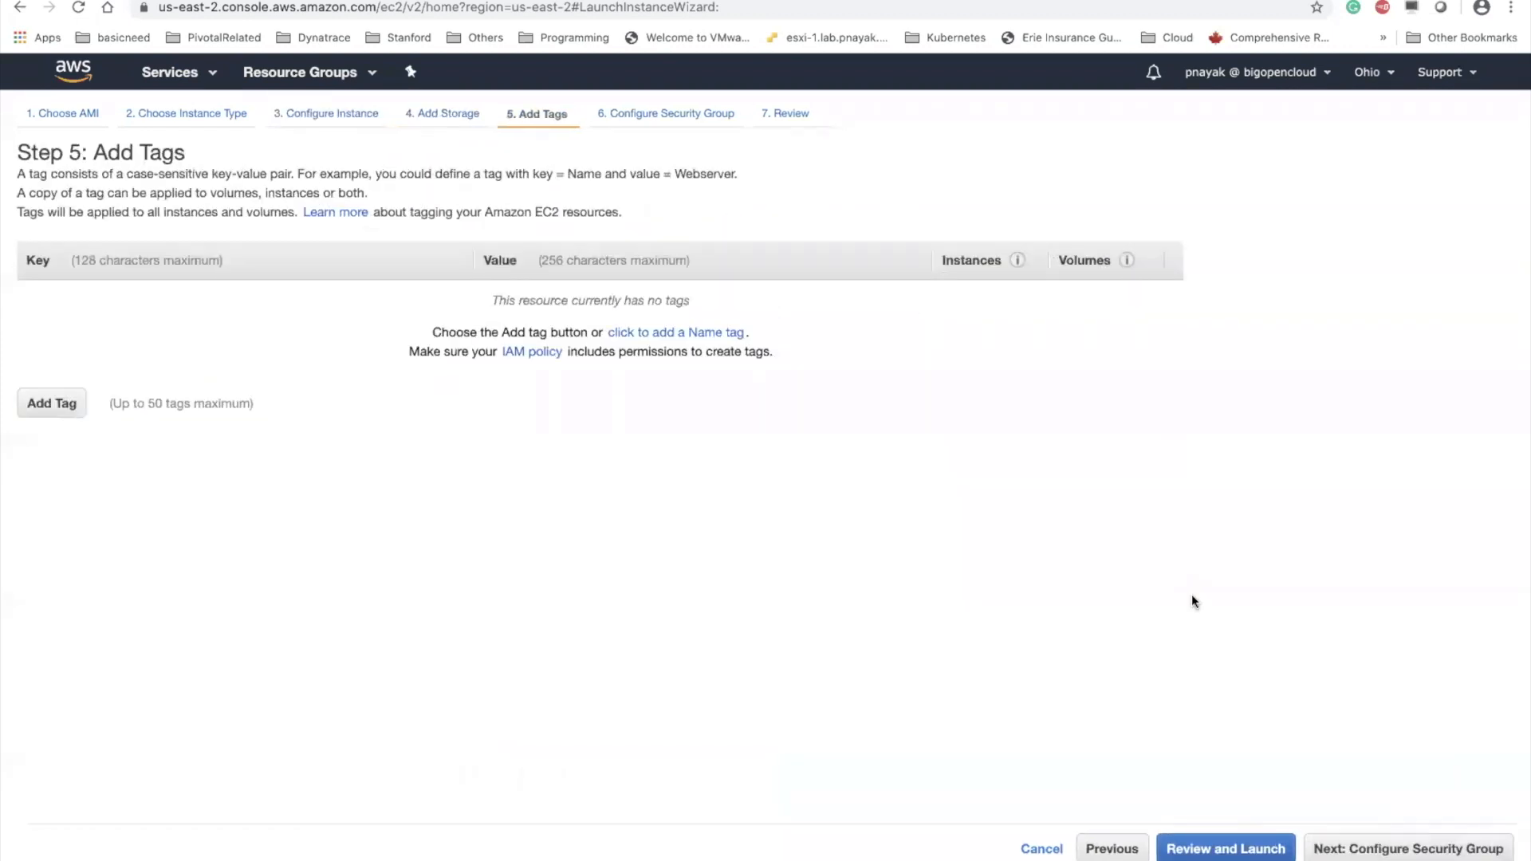
{"action": "left_click", "coordinate": [50, 405]}
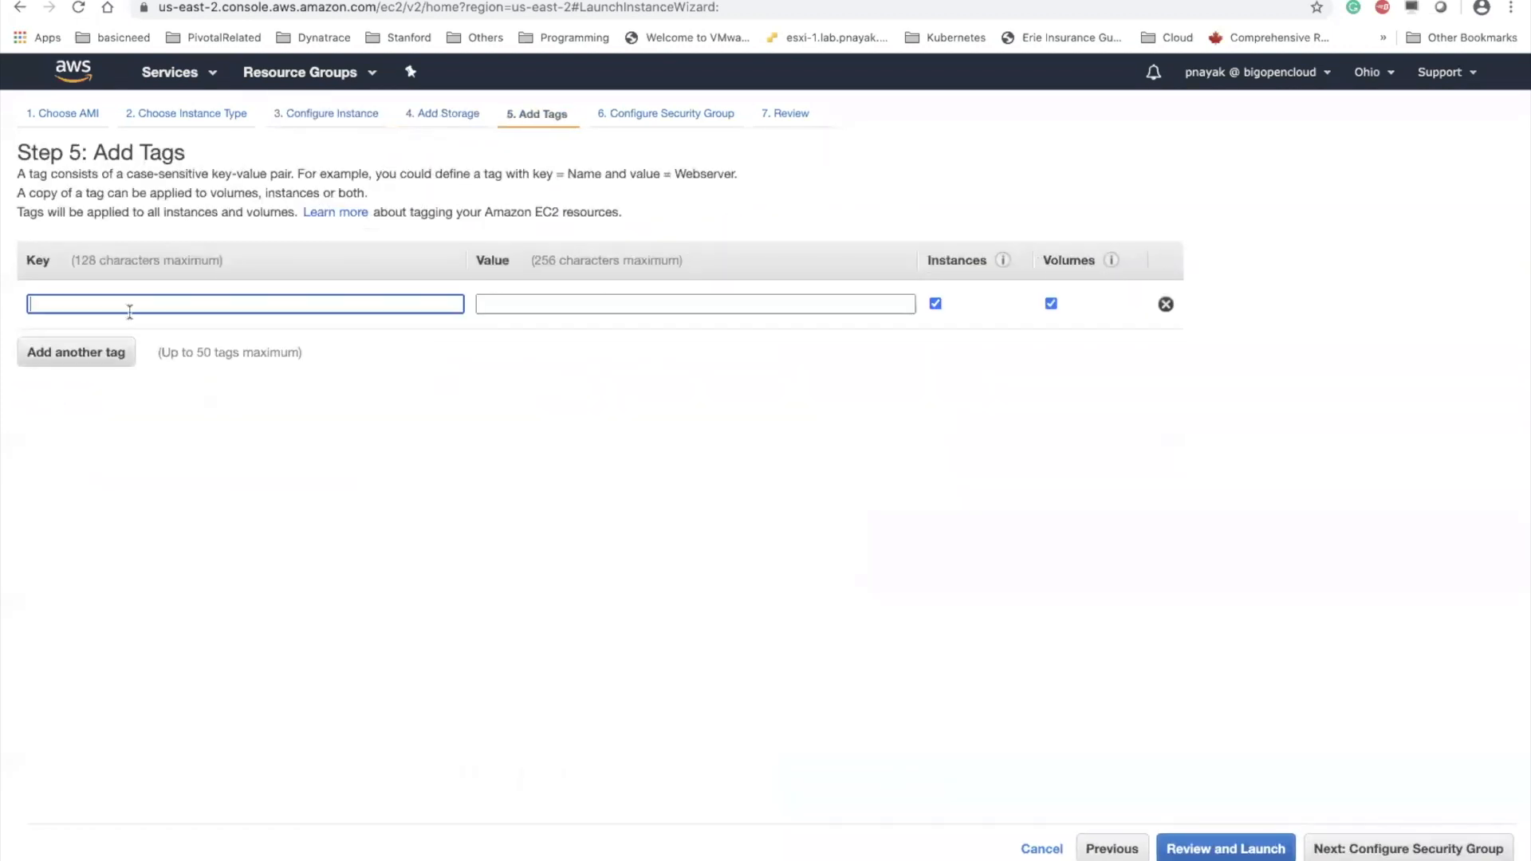
{"action": "left_click", "coordinate": [127, 335]}
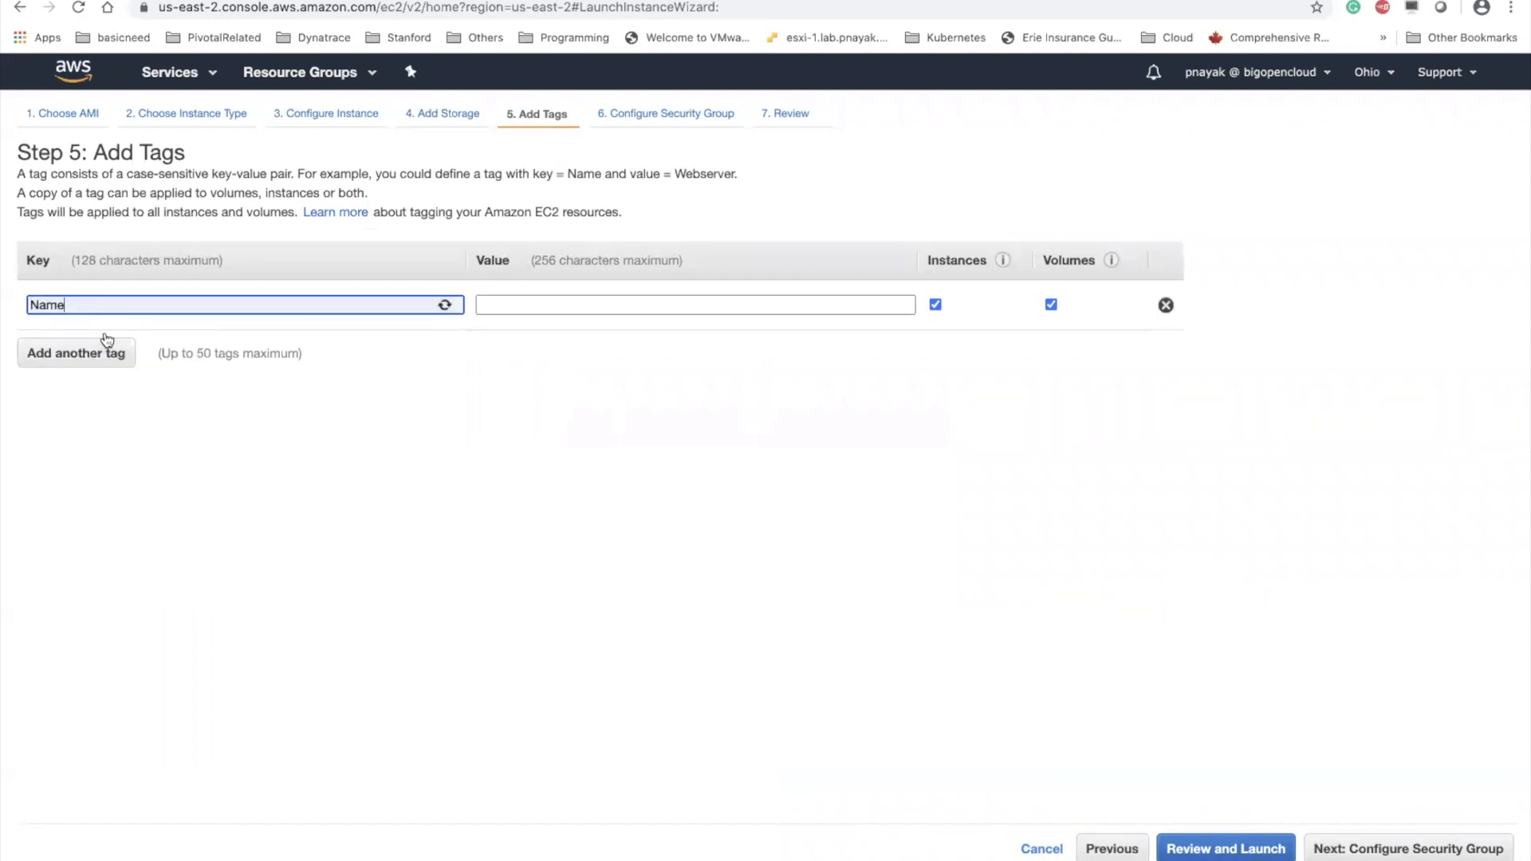
{"action": "left_click", "coordinate": [498, 299]}
{"action": "left_click", "coordinate": [537, 333]}
{"action": "key", "text": "BackSpace"}
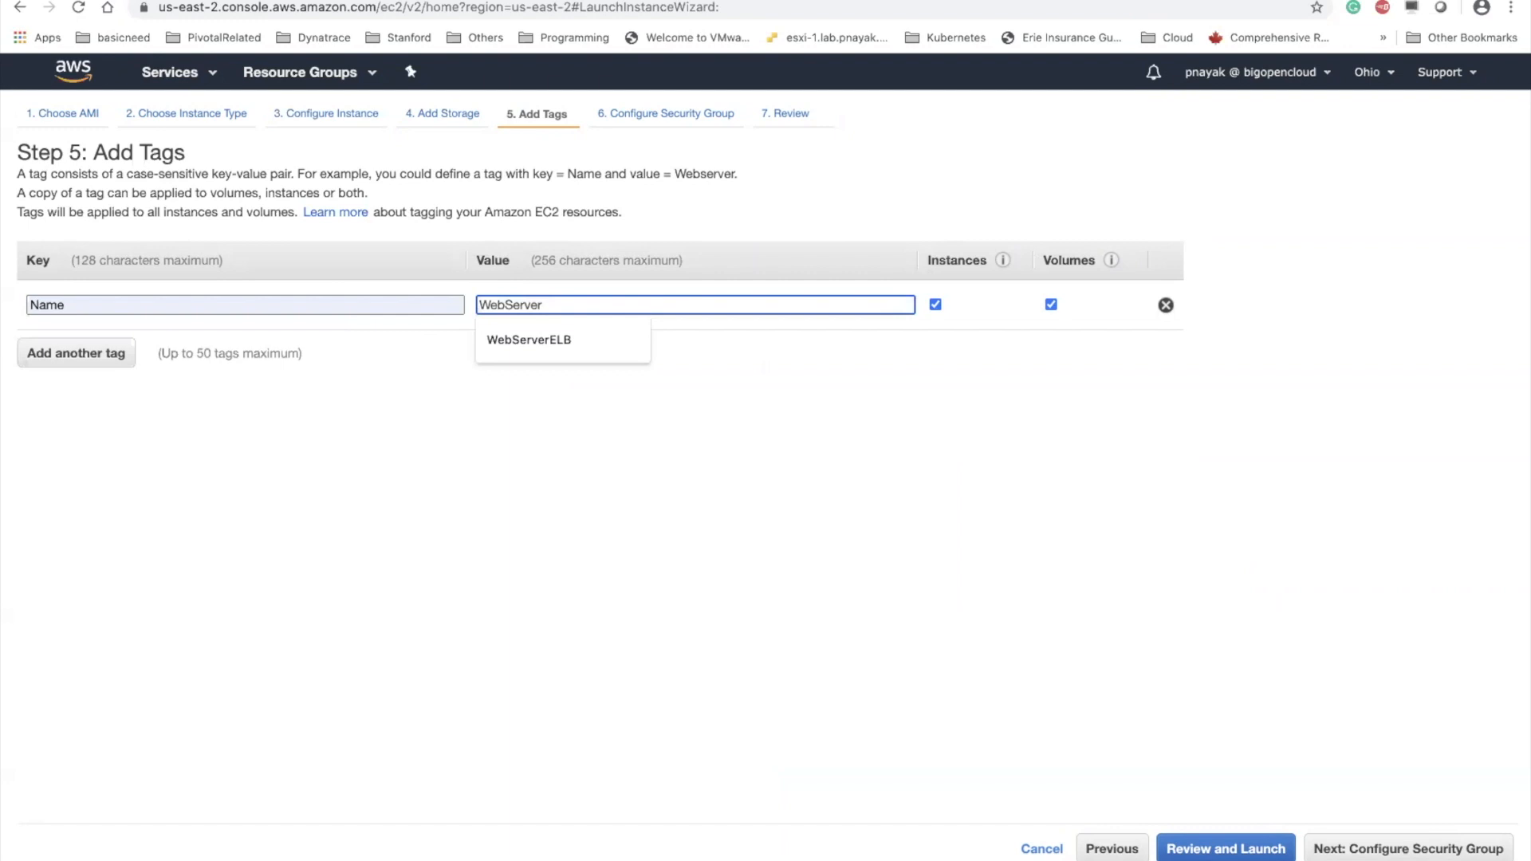
{"action": "left_click", "coordinate": [914, 504]}
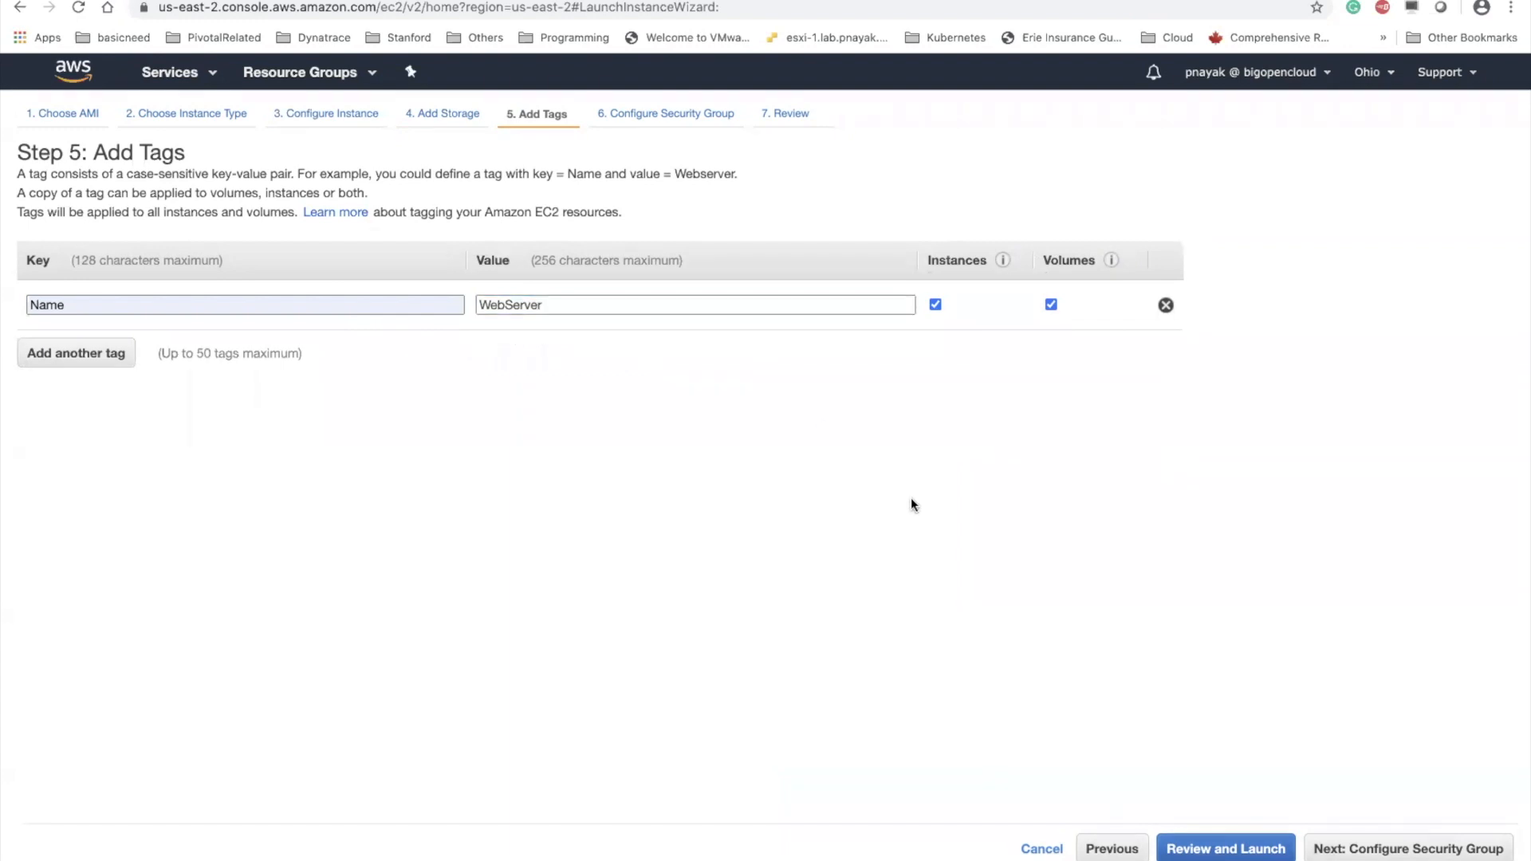
Assign the existing default VPC security group to the instance and proceed to the launch review
{"action": "left_click", "coordinate": [1398, 848]}
{"action": "left_click", "coordinate": [297, 248]}
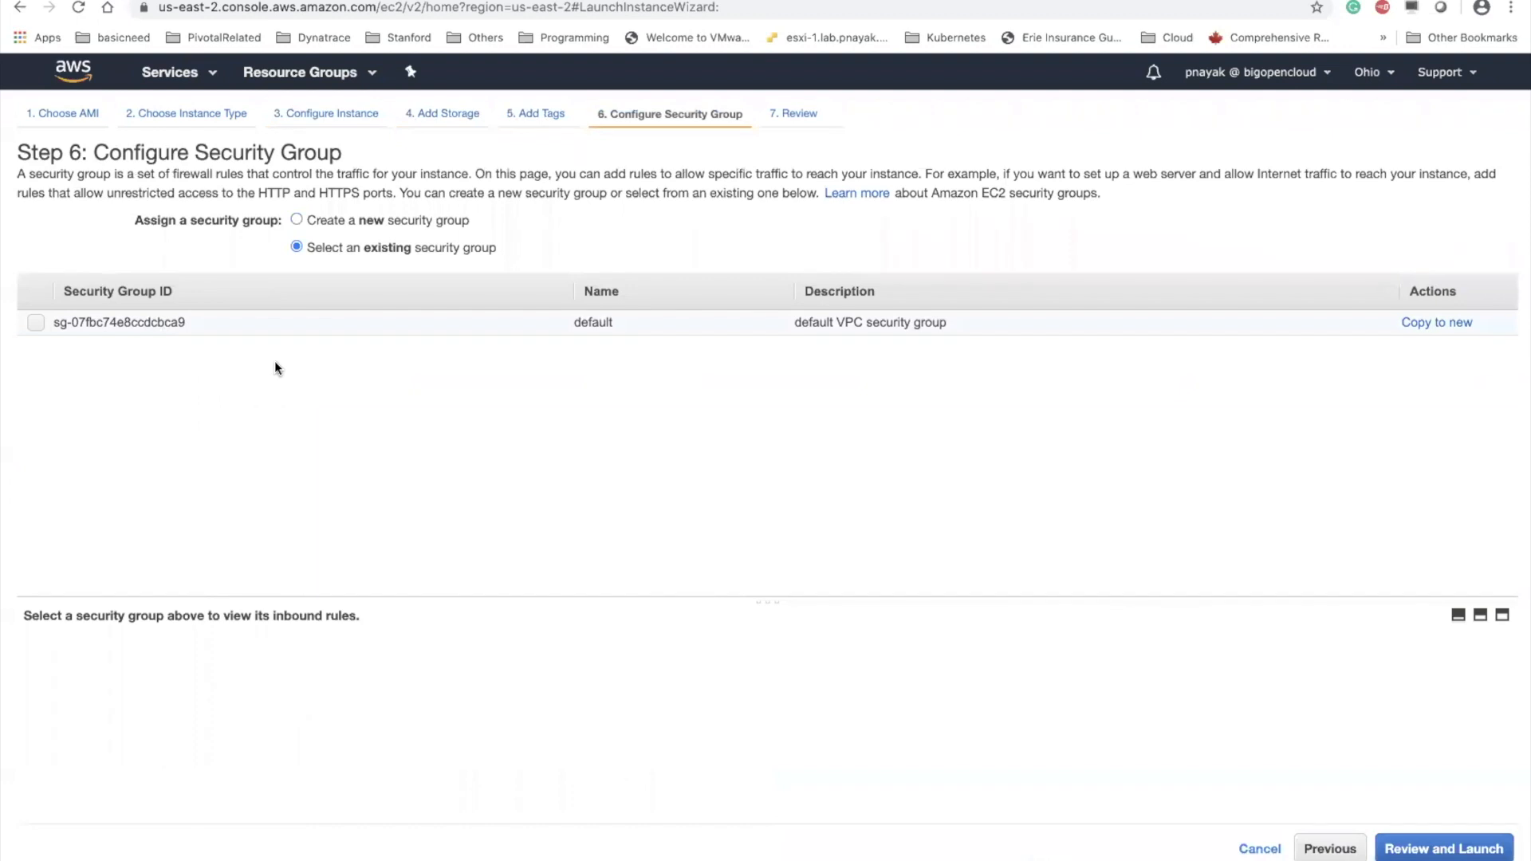
{"action": "left_click", "coordinate": [36, 323]}
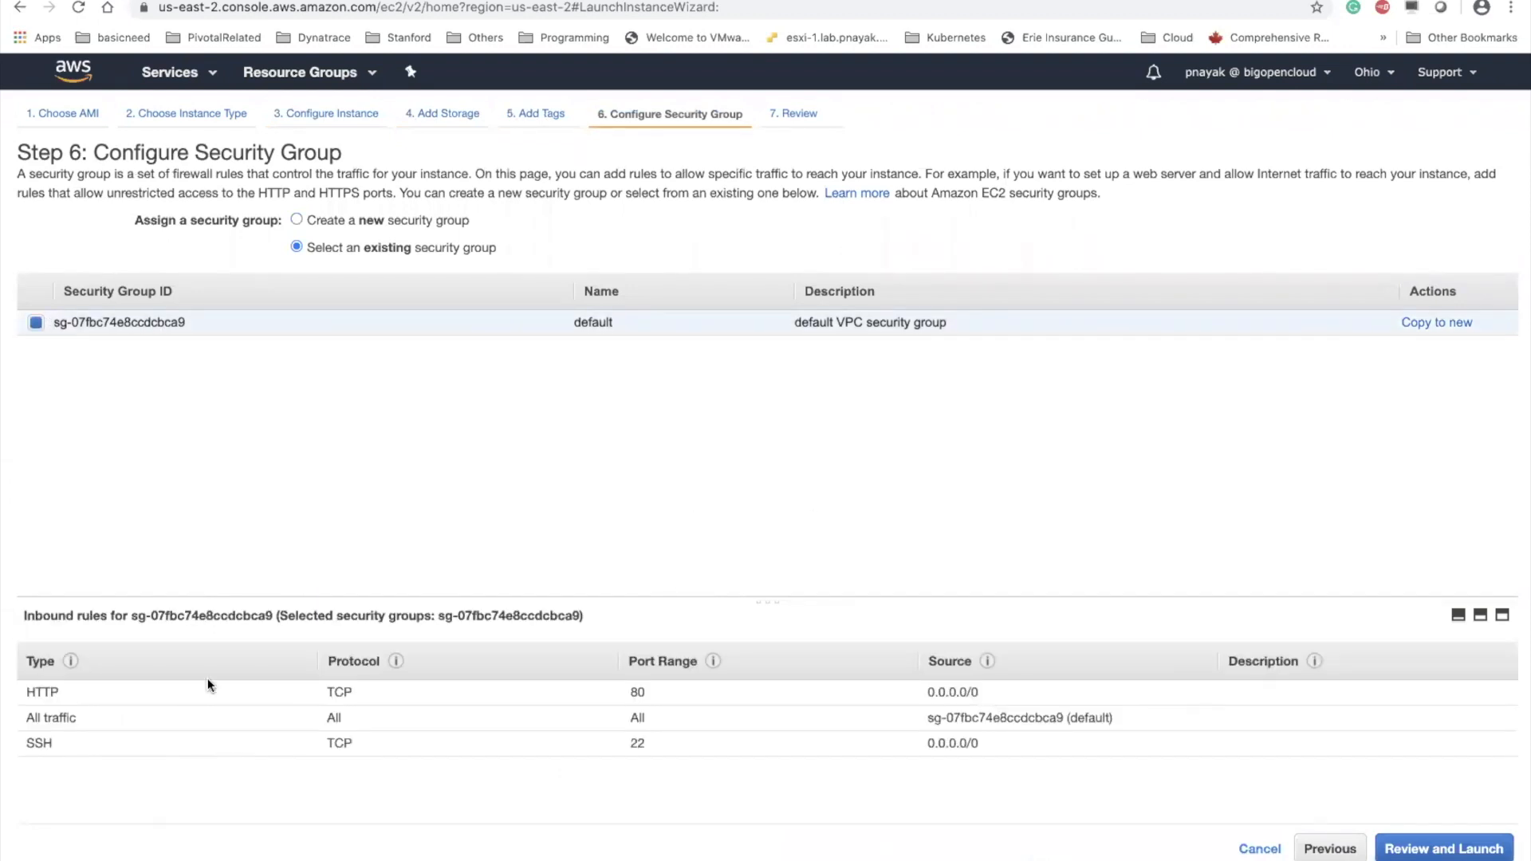
{"action": "left_click", "coordinate": [1451, 845]}
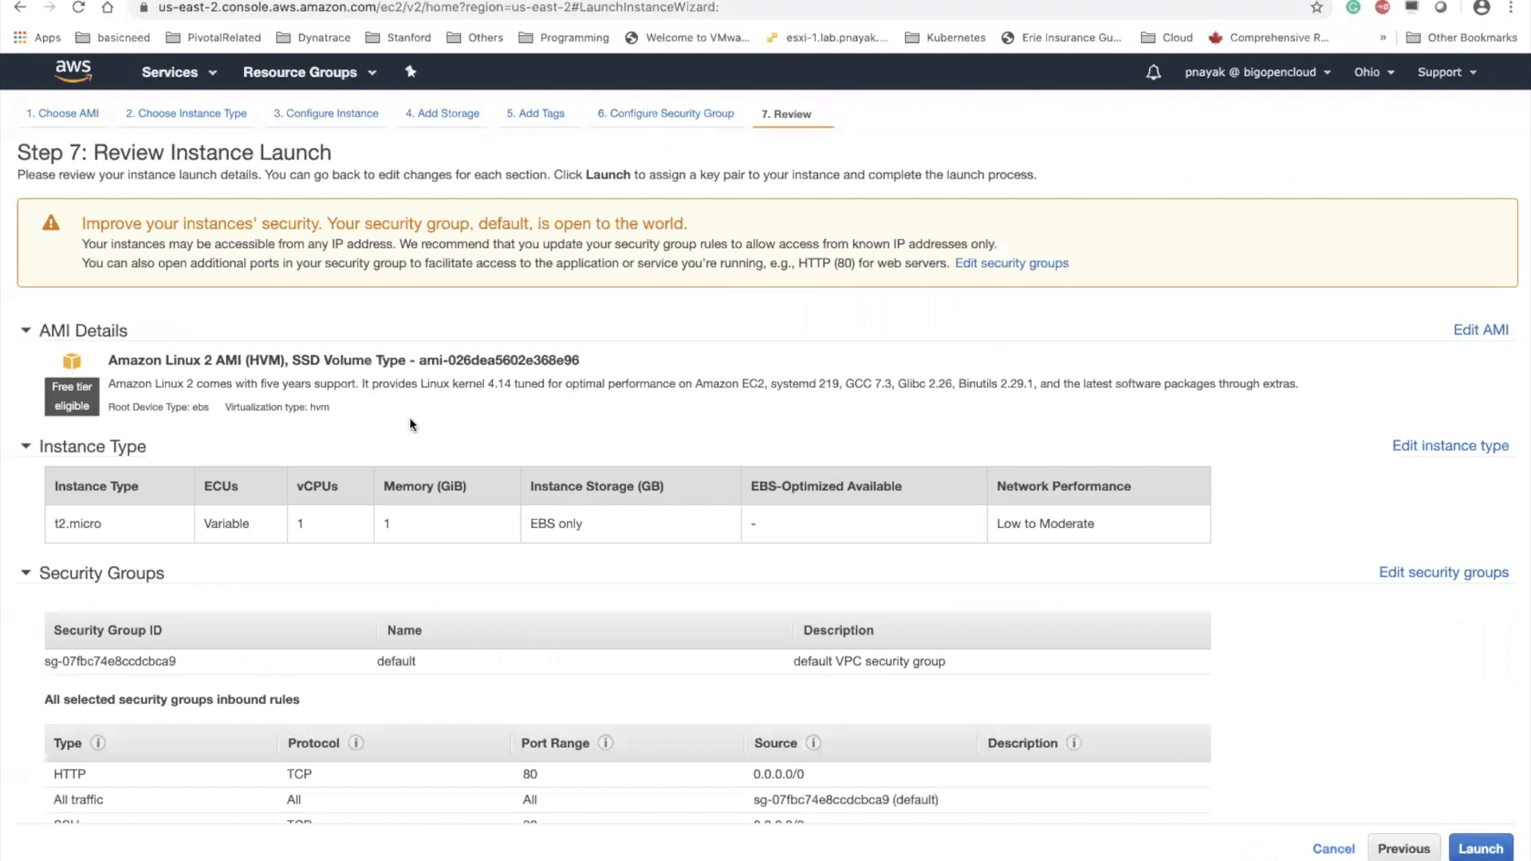
Review the launch settings and launch the instance with the preselected existing key pair, acknowledging access to its private key file
{"action": "scroll", "coordinate": [409, 417], "scroll_direction": "down", "scroll_amount": 3}
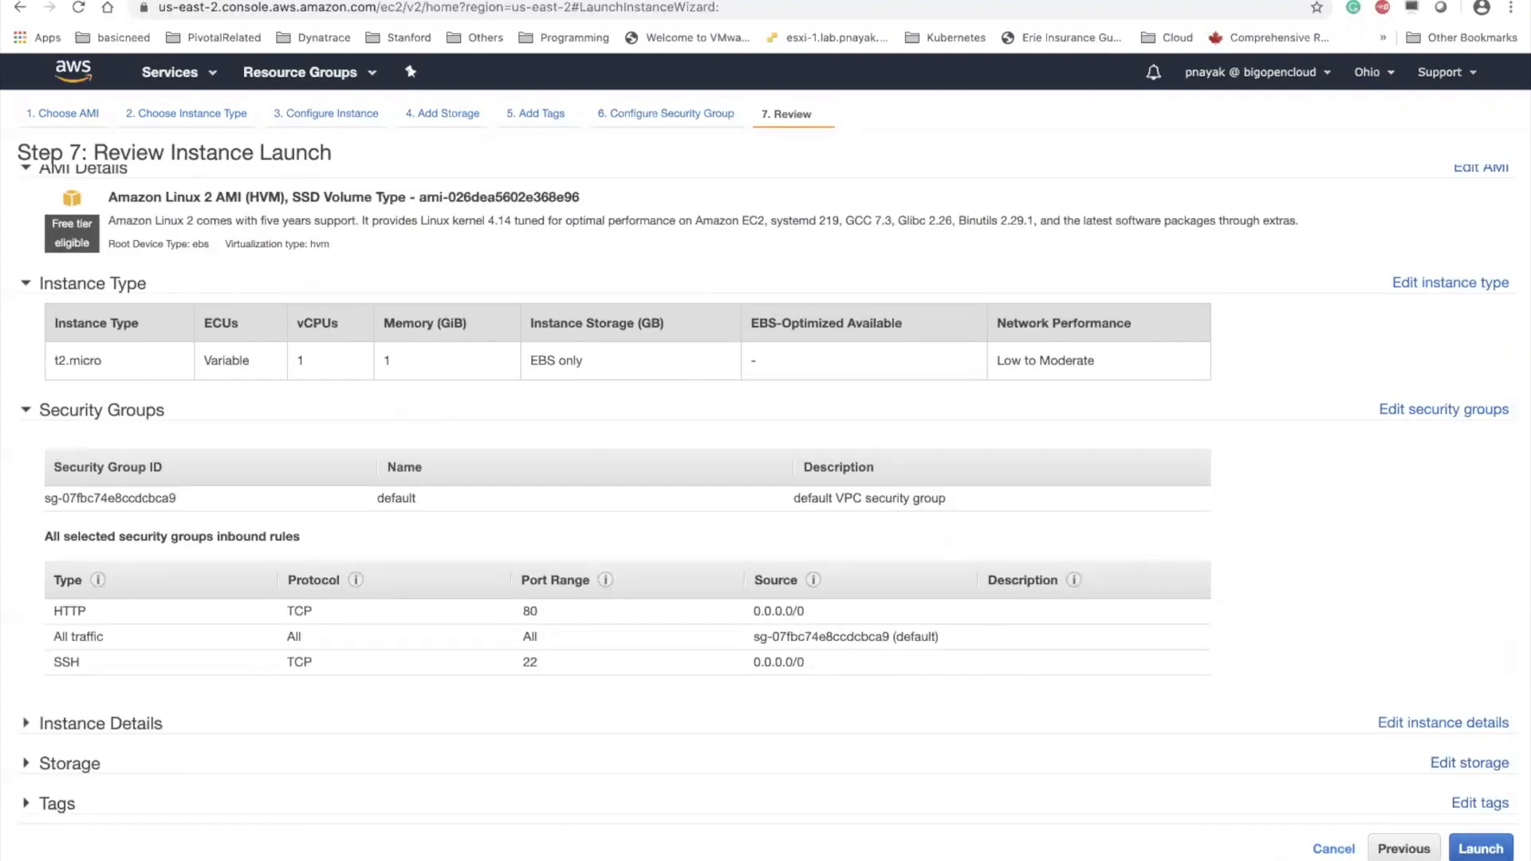
{"action": "left_click", "coordinate": [1480, 848]}
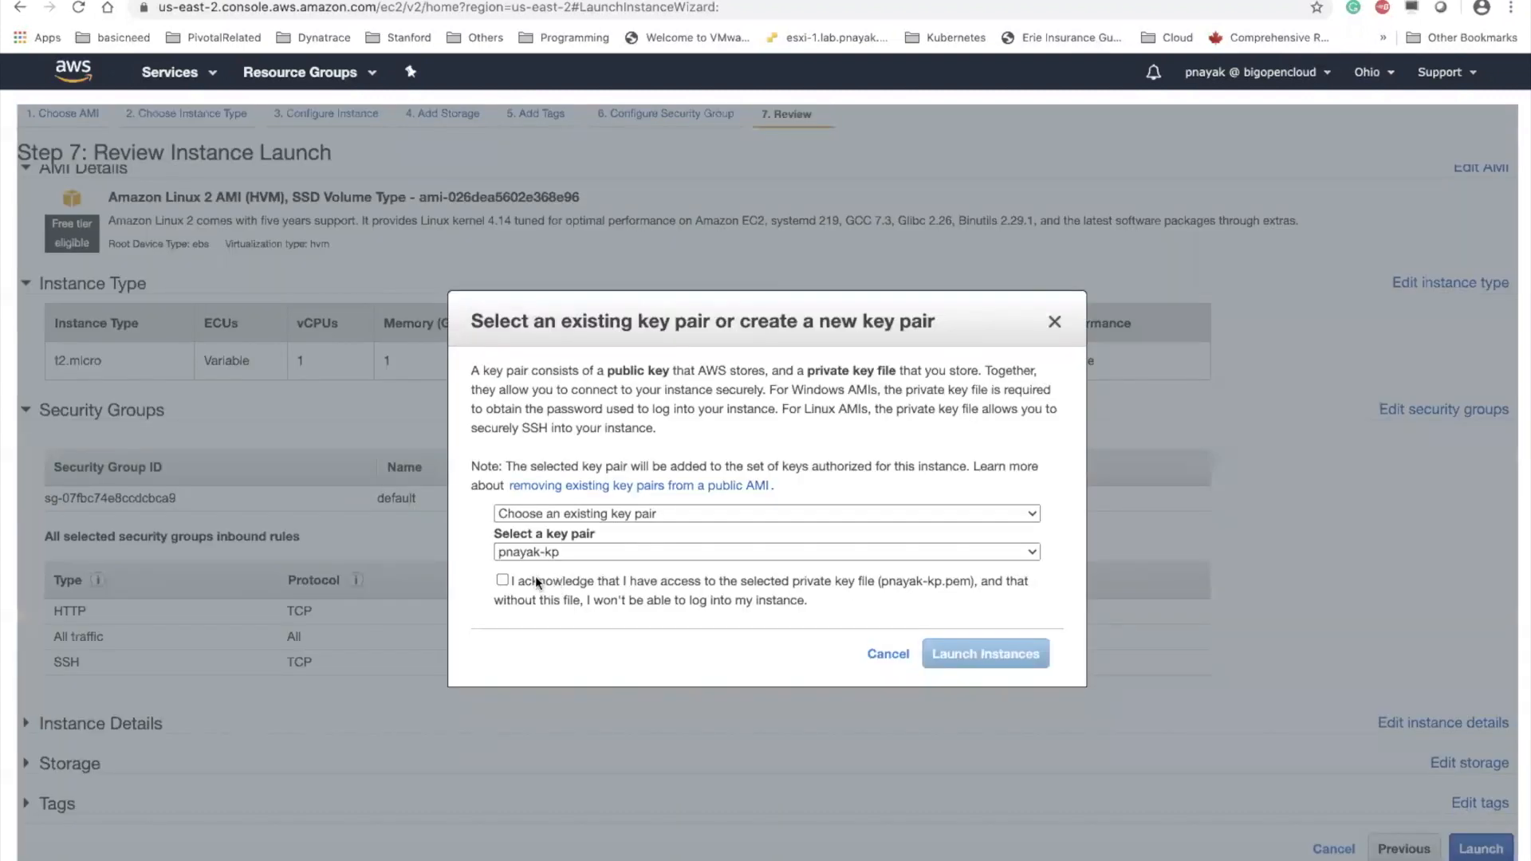
{"action": "left_click", "coordinate": [501, 579]}
{"action": "left_click", "coordinate": [993, 635]}
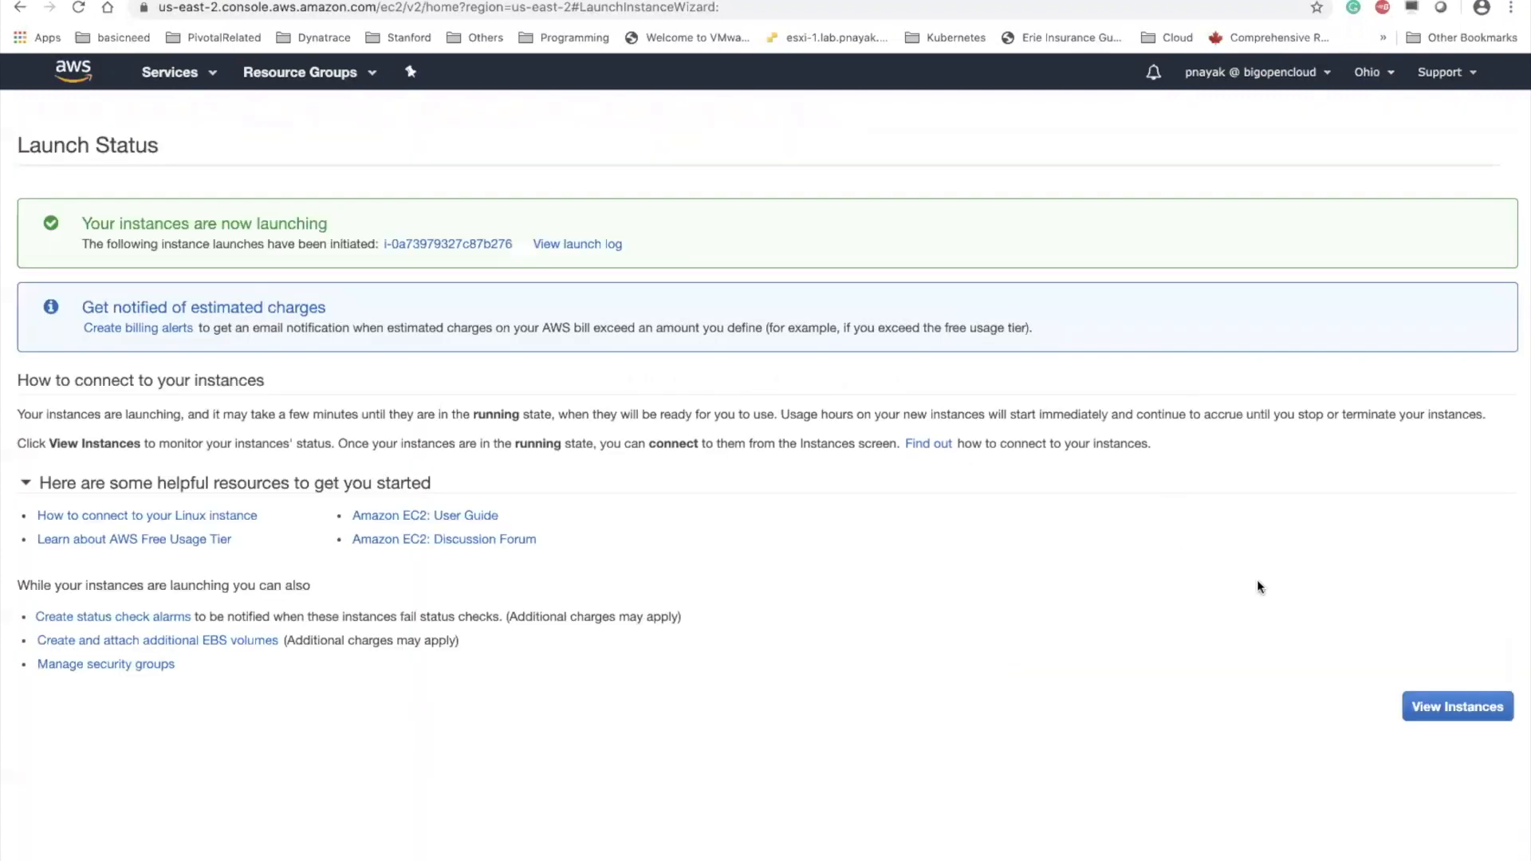
Check the new WebServer instance's state and public IP in the instance list, refreshing it and enlarging the details area
{"action": "left_click", "coordinate": [1469, 715]}
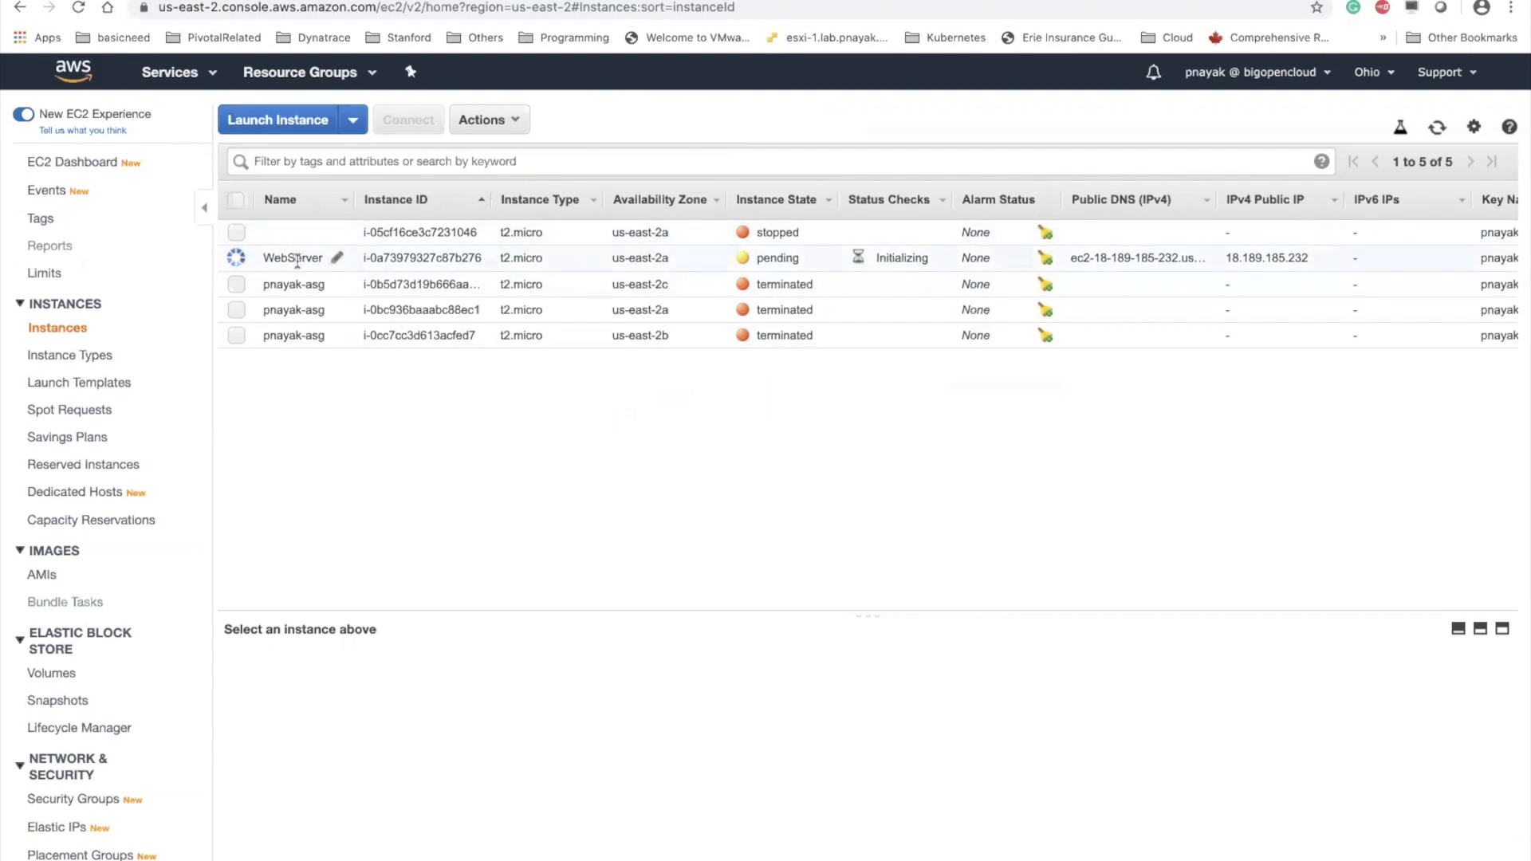
{"action": "left_click", "coordinate": [374, 258]}
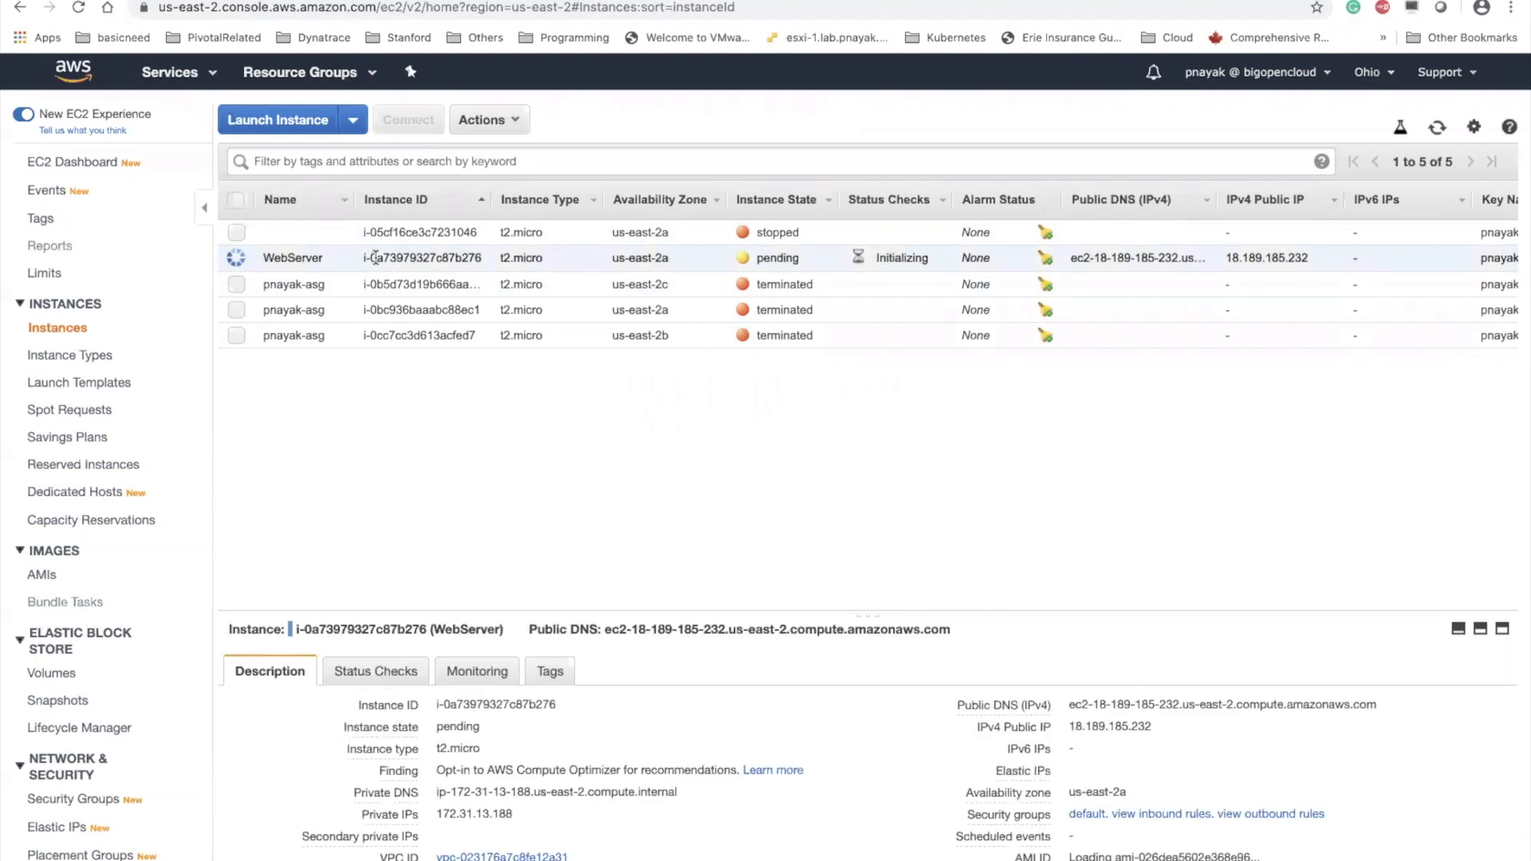
{"action": "left_click", "coordinate": [1166, 727]}
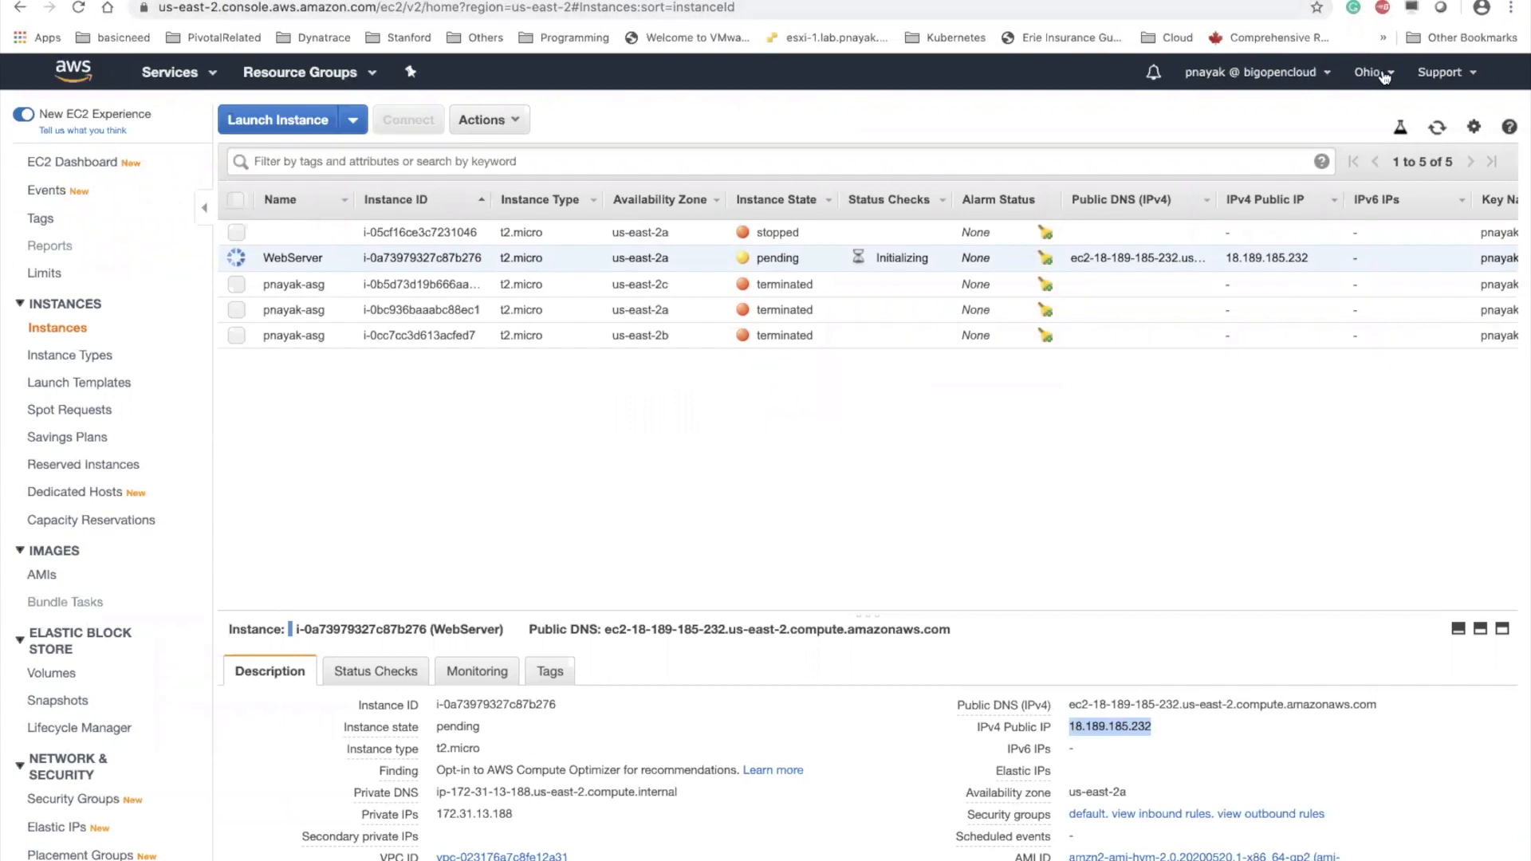
{"action": "left_click", "coordinate": [1436, 130]}
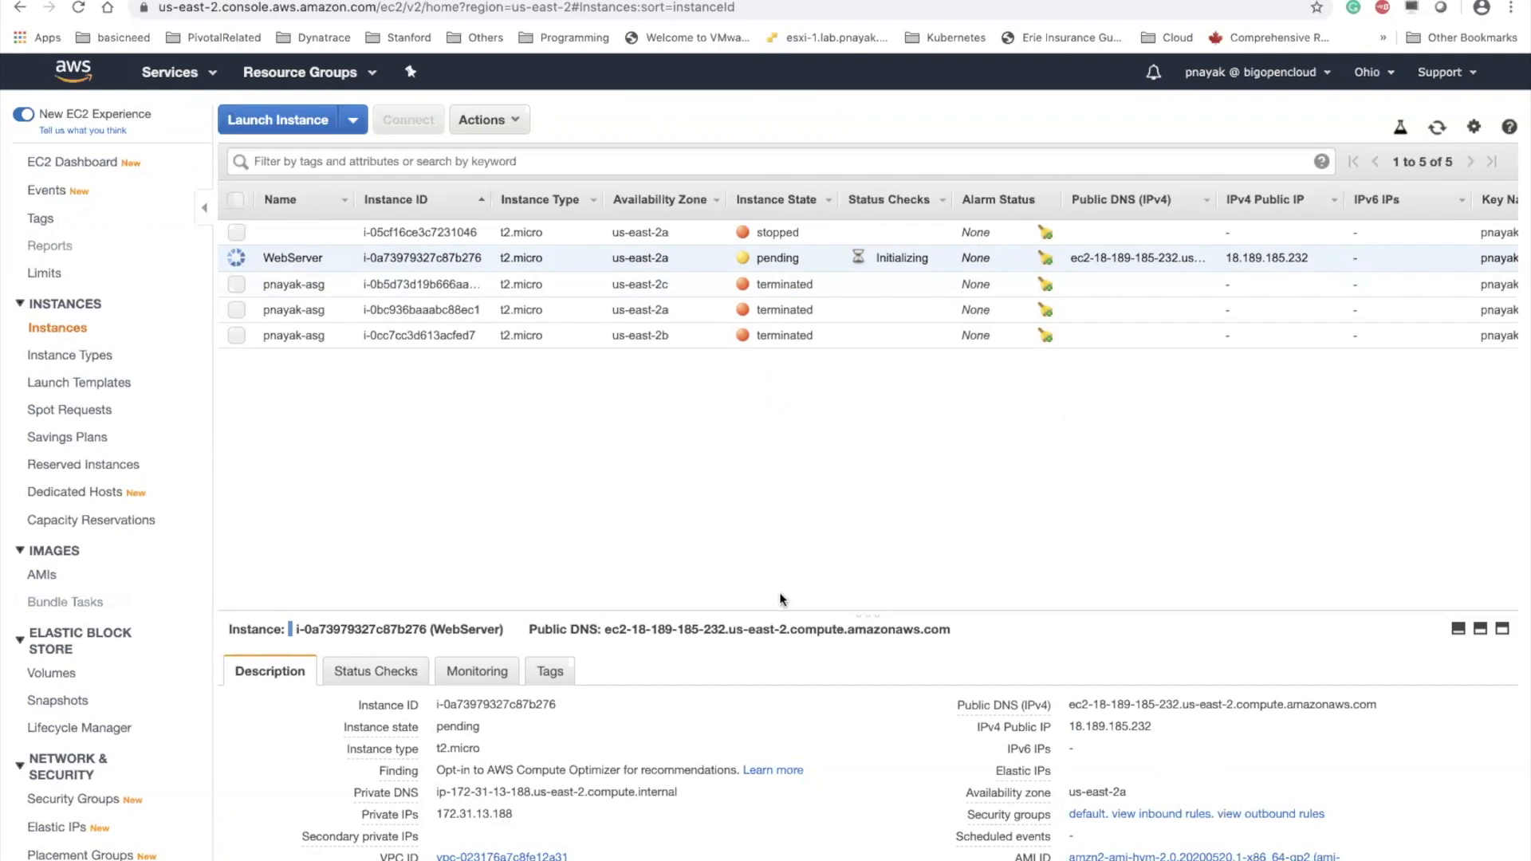
{"action": "left_click_drag", "start_coordinate": [878, 609], "coordinate": [856, 471]}
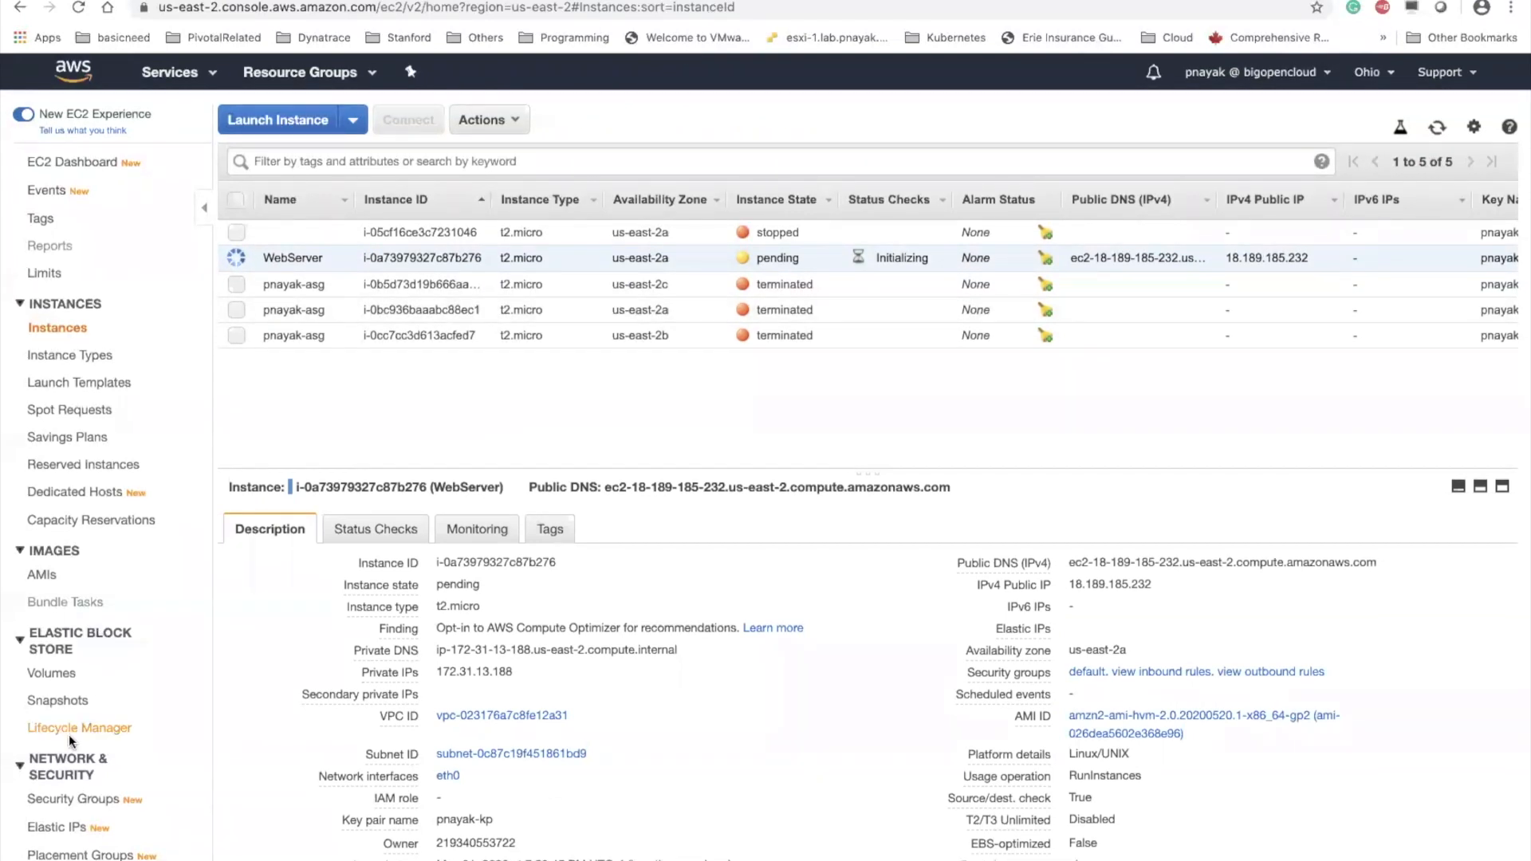
{"action": "scroll", "coordinate": [68, 734], "scroll_direction": "down", "scroll_amount": 3}
{"action": "left_click", "coordinate": [88, 839]}
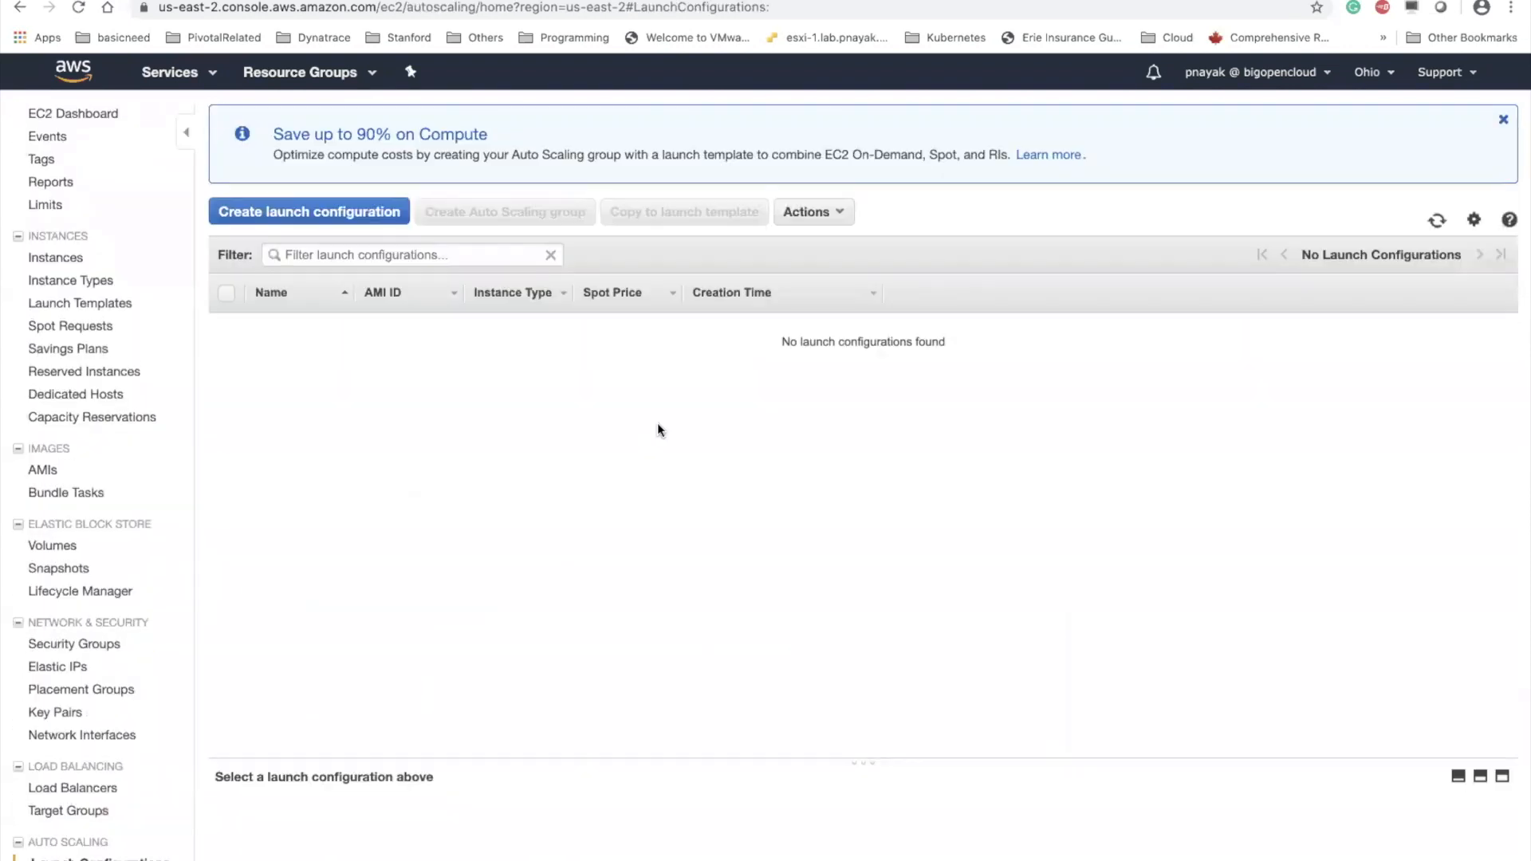
{"action": "left_click", "coordinate": [370, 220]}
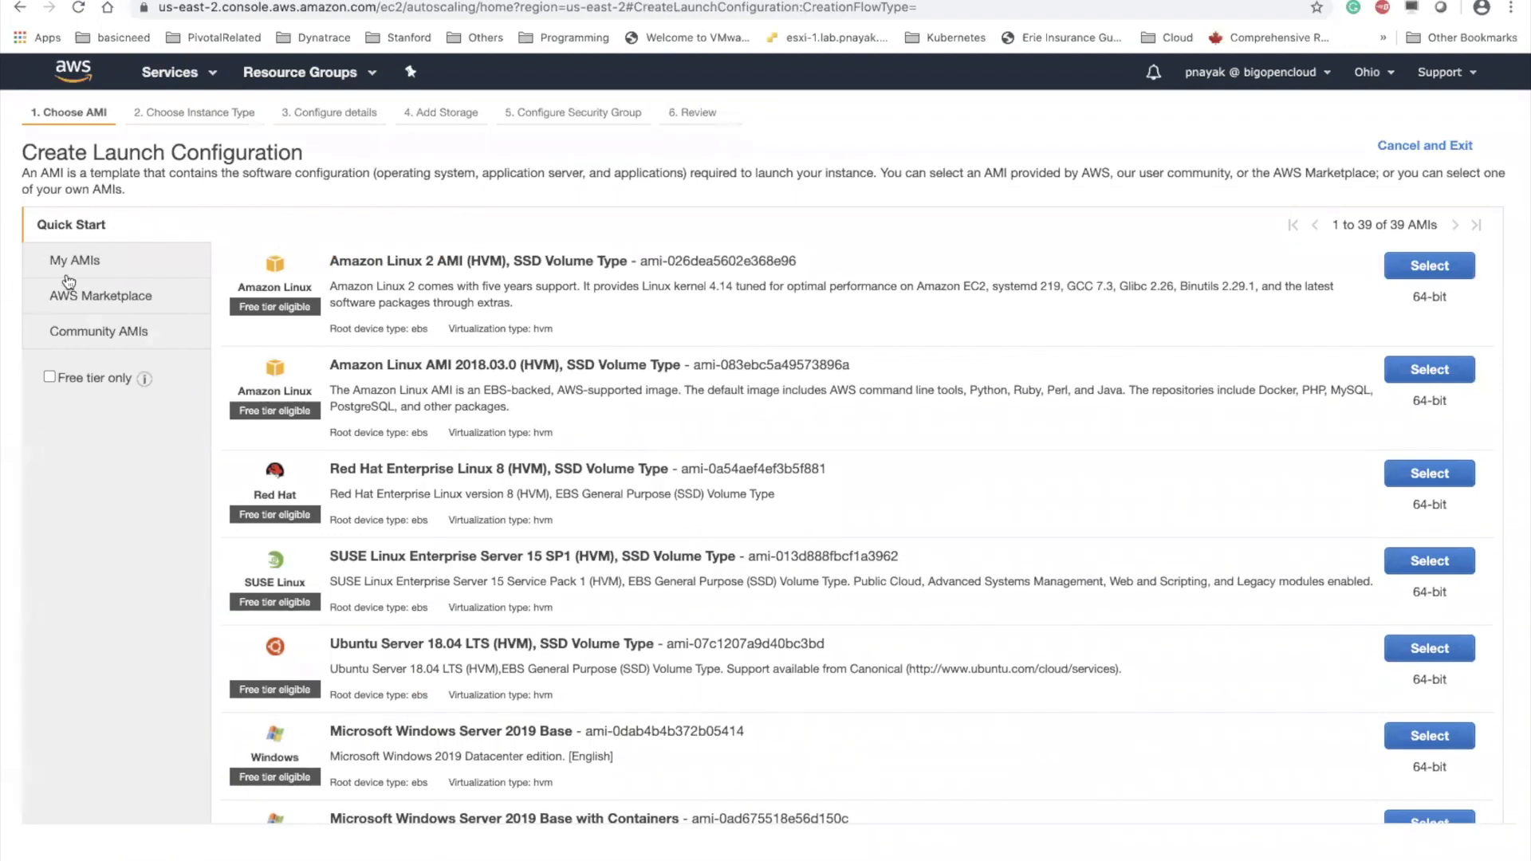
{"action": "left_click", "coordinate": [90, 259]}
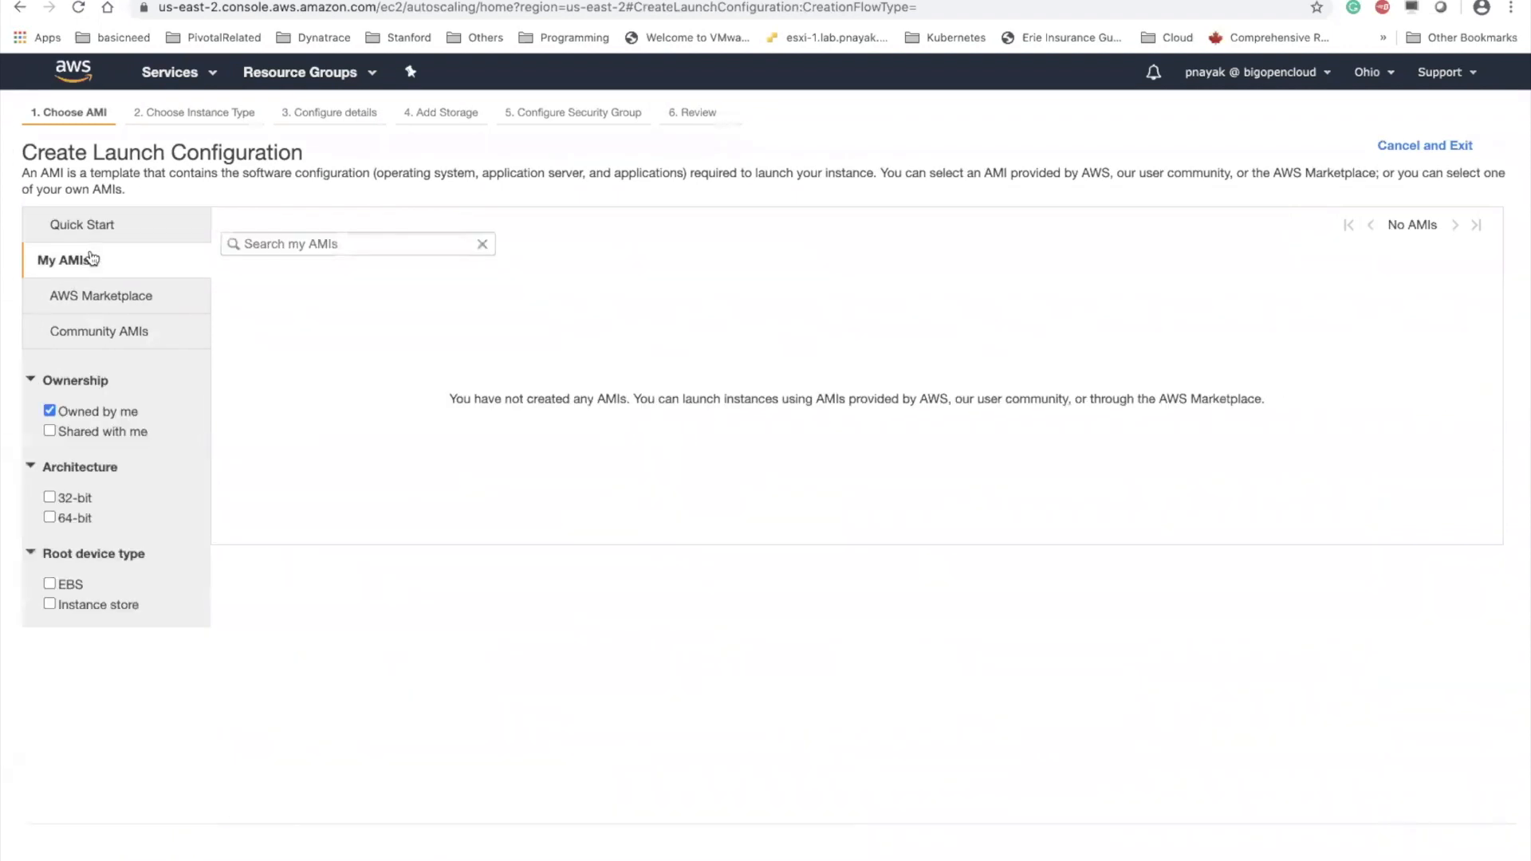
{"action": "left_click", "coordinate": [21, 9]}
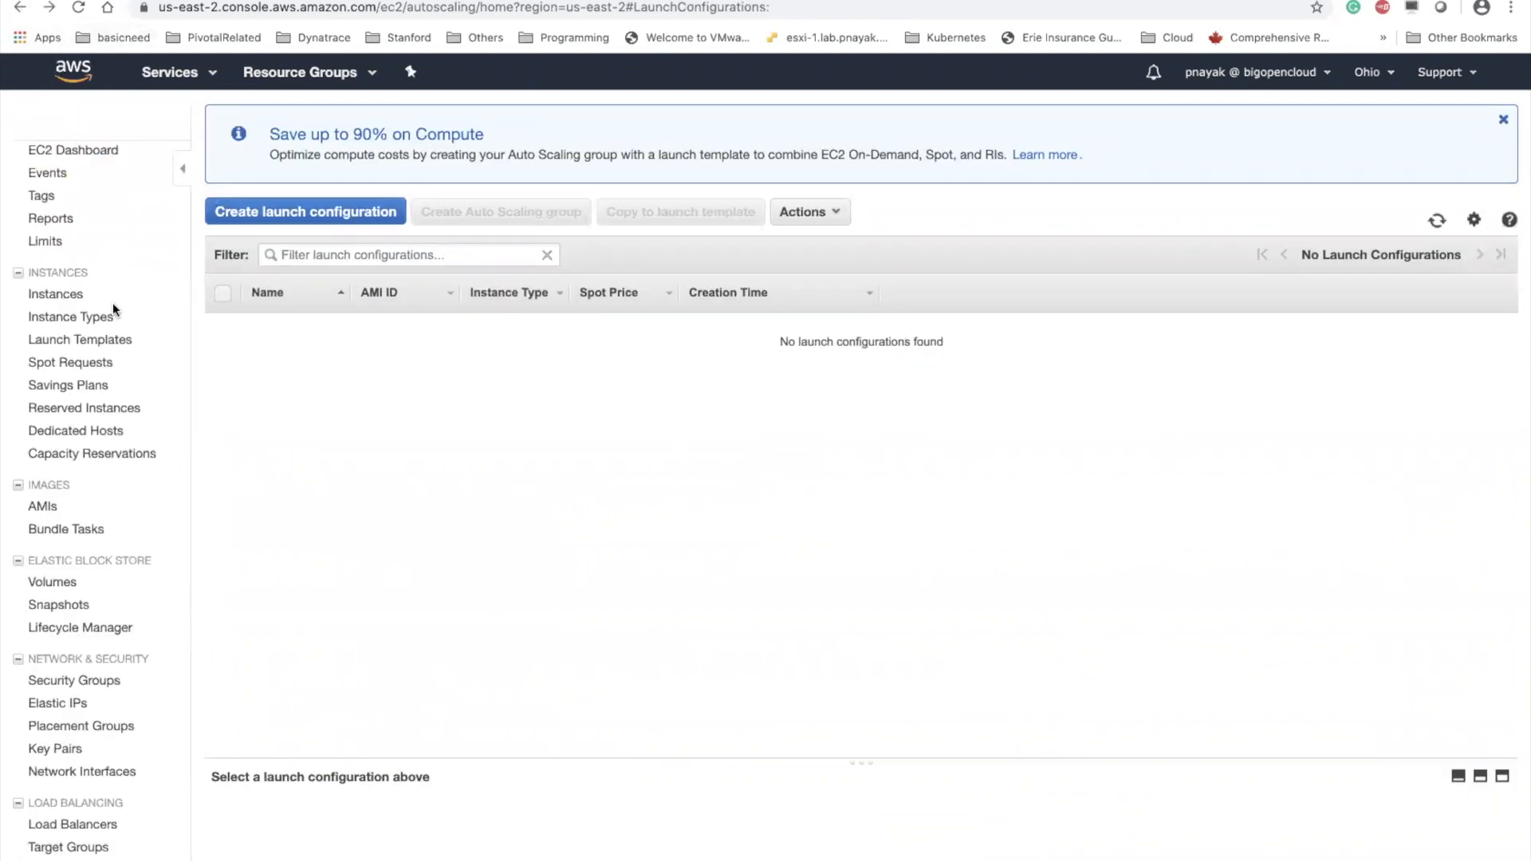
Copy the WebServer instance's public IPv4 address and load it in a new browser tab to test the web page
{"action": "left_click", "coordinate": [85, 151]}
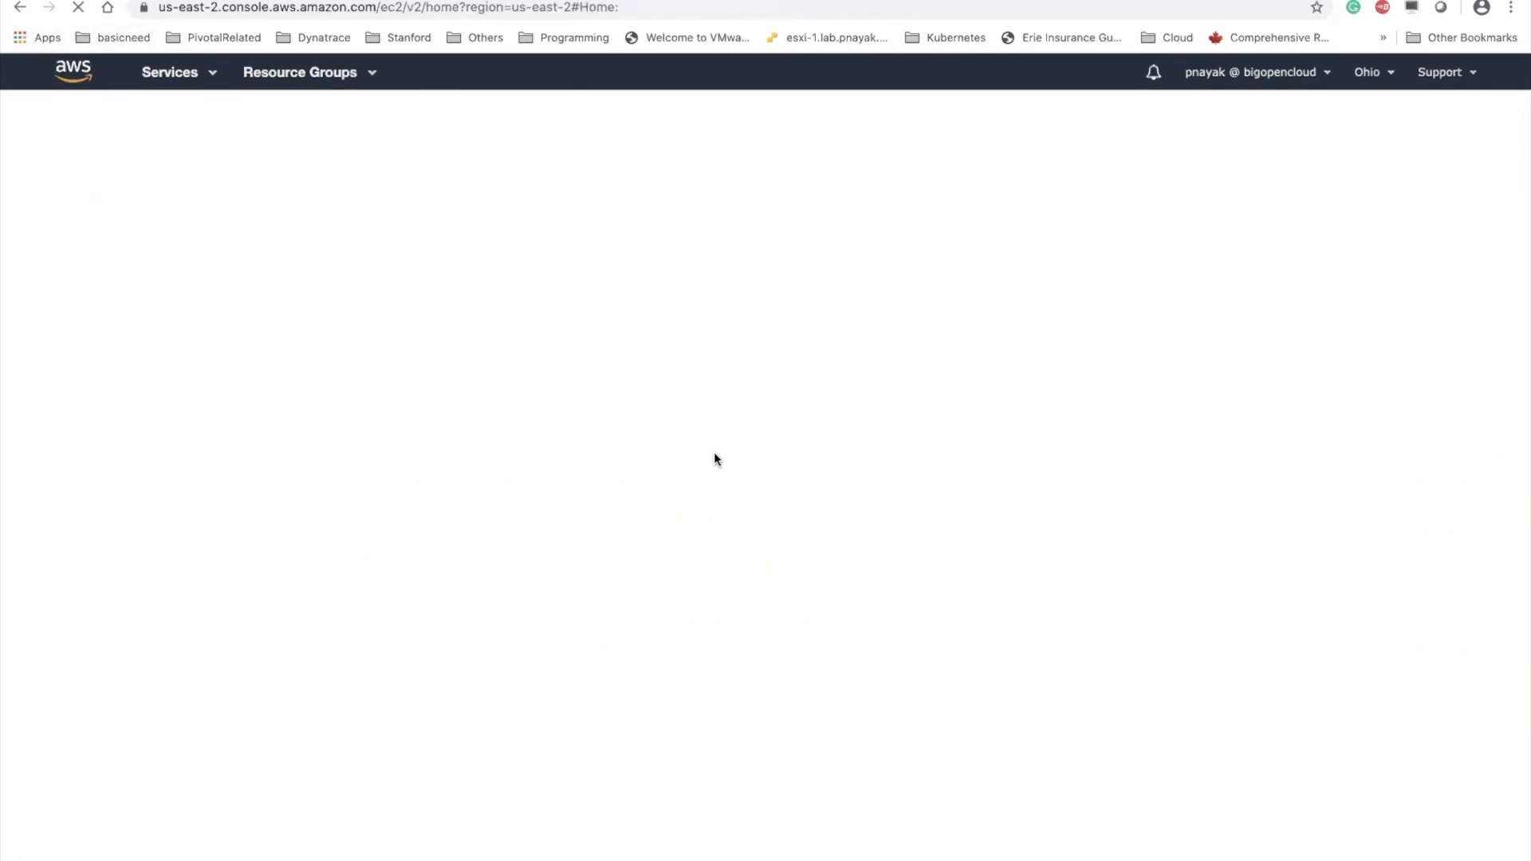
{"action": "left_click", "coordinate": [370, 269]}
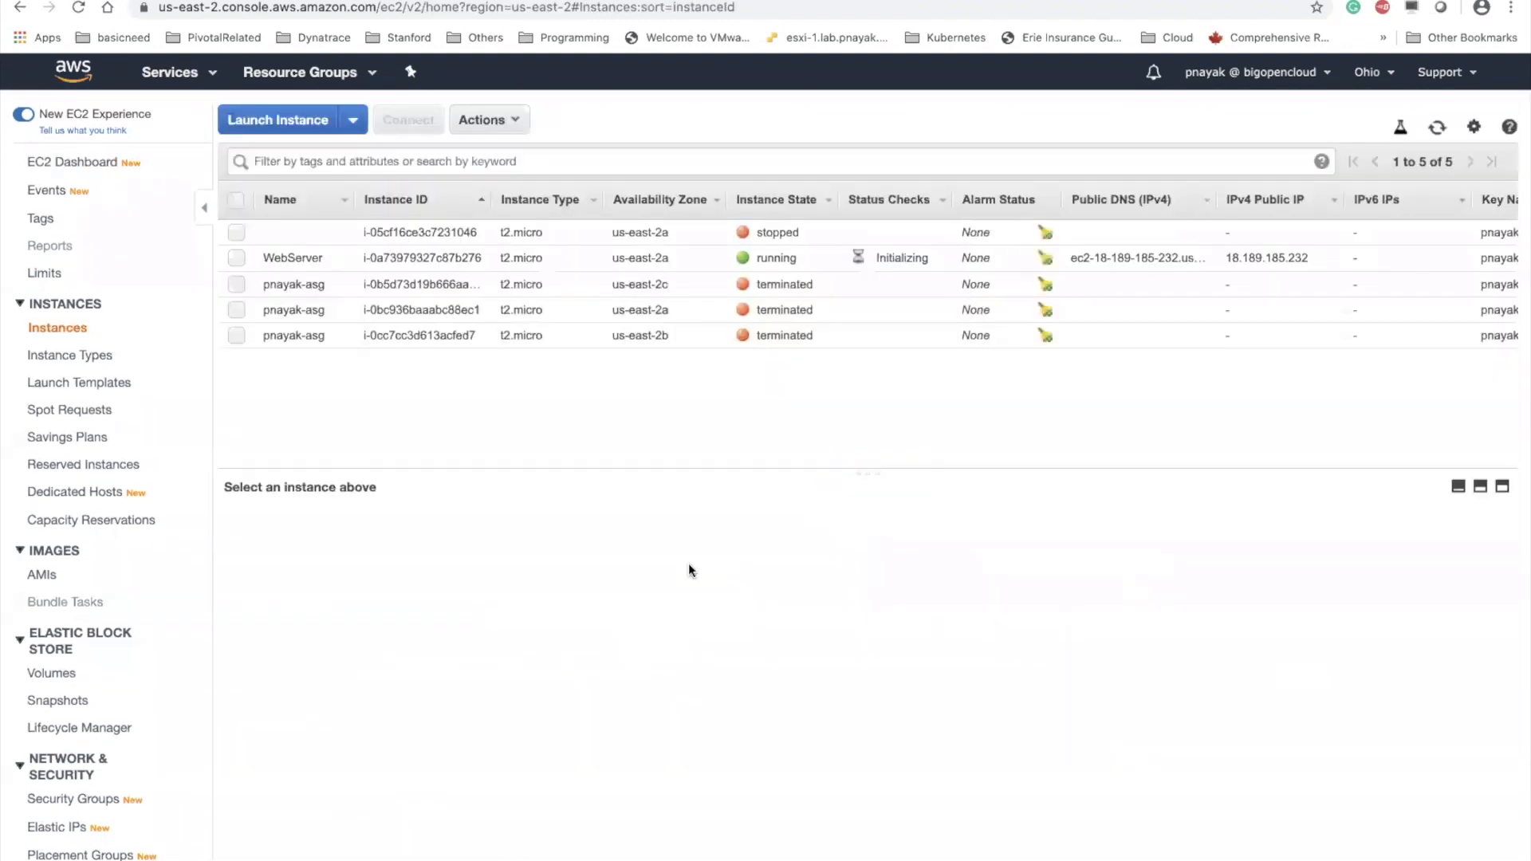
{"action": "left_click", "coordinate": [303, 257]}
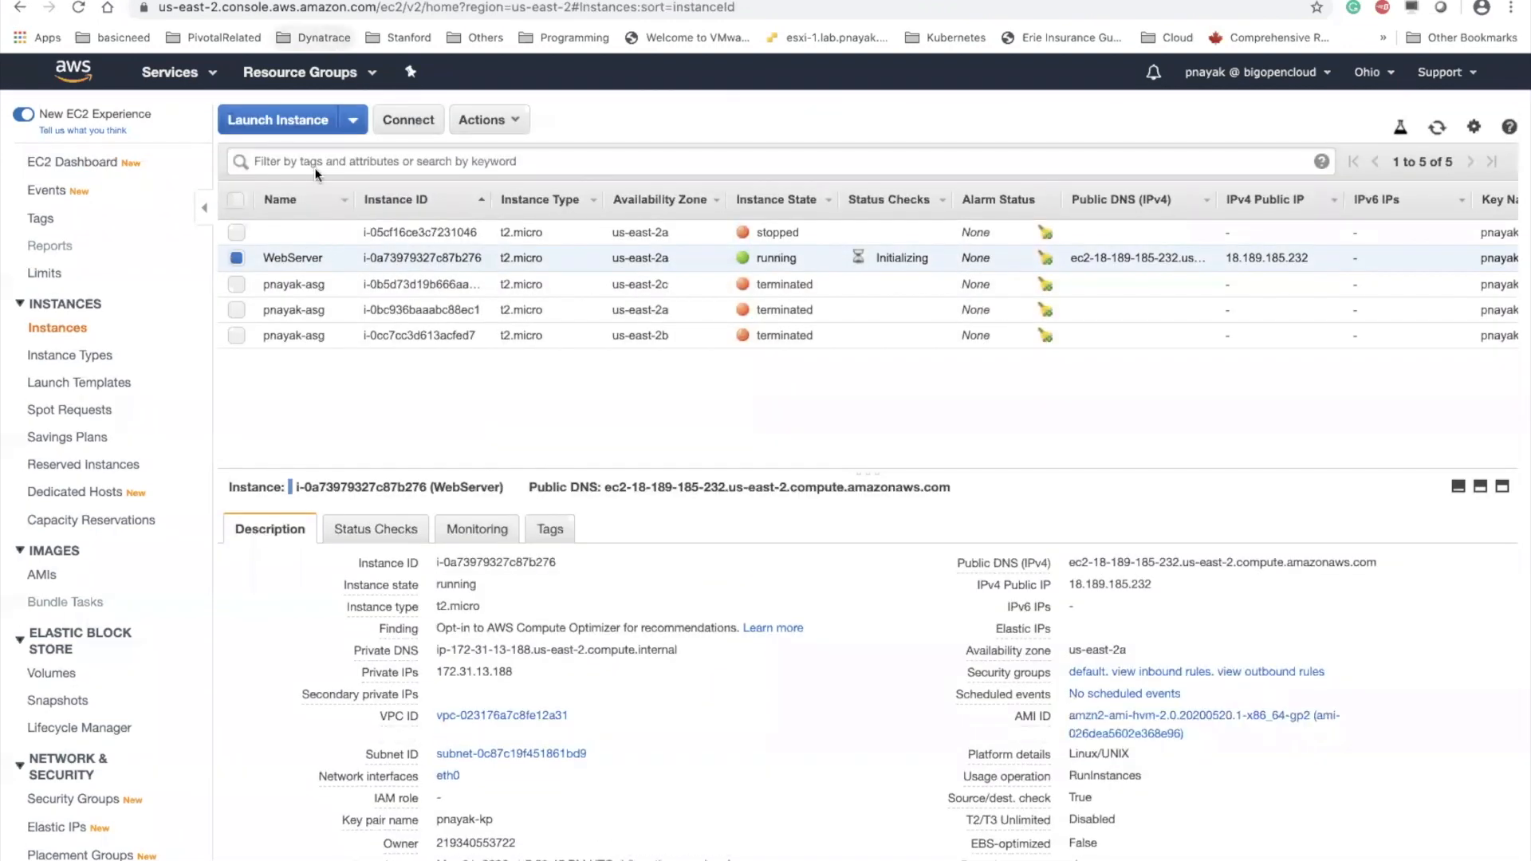
{"action": "left_click", "coordinate": [1164, 587]}
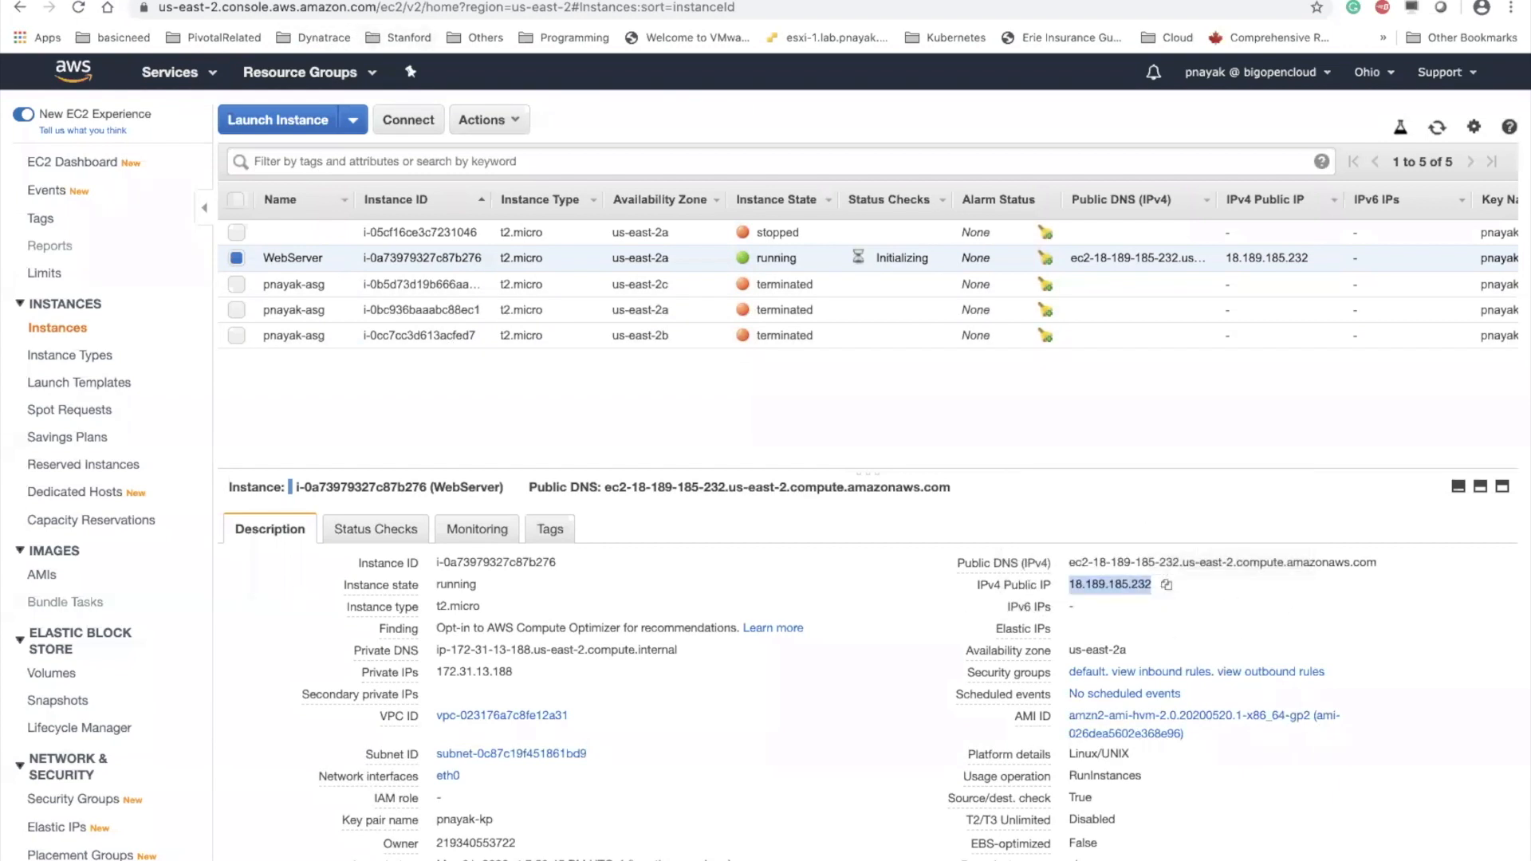
{"action": "key", "text": "super+t"}
{"action": "left_click", "coordinate": [277, 12]}
{"action": "key", "text": "super+v"}
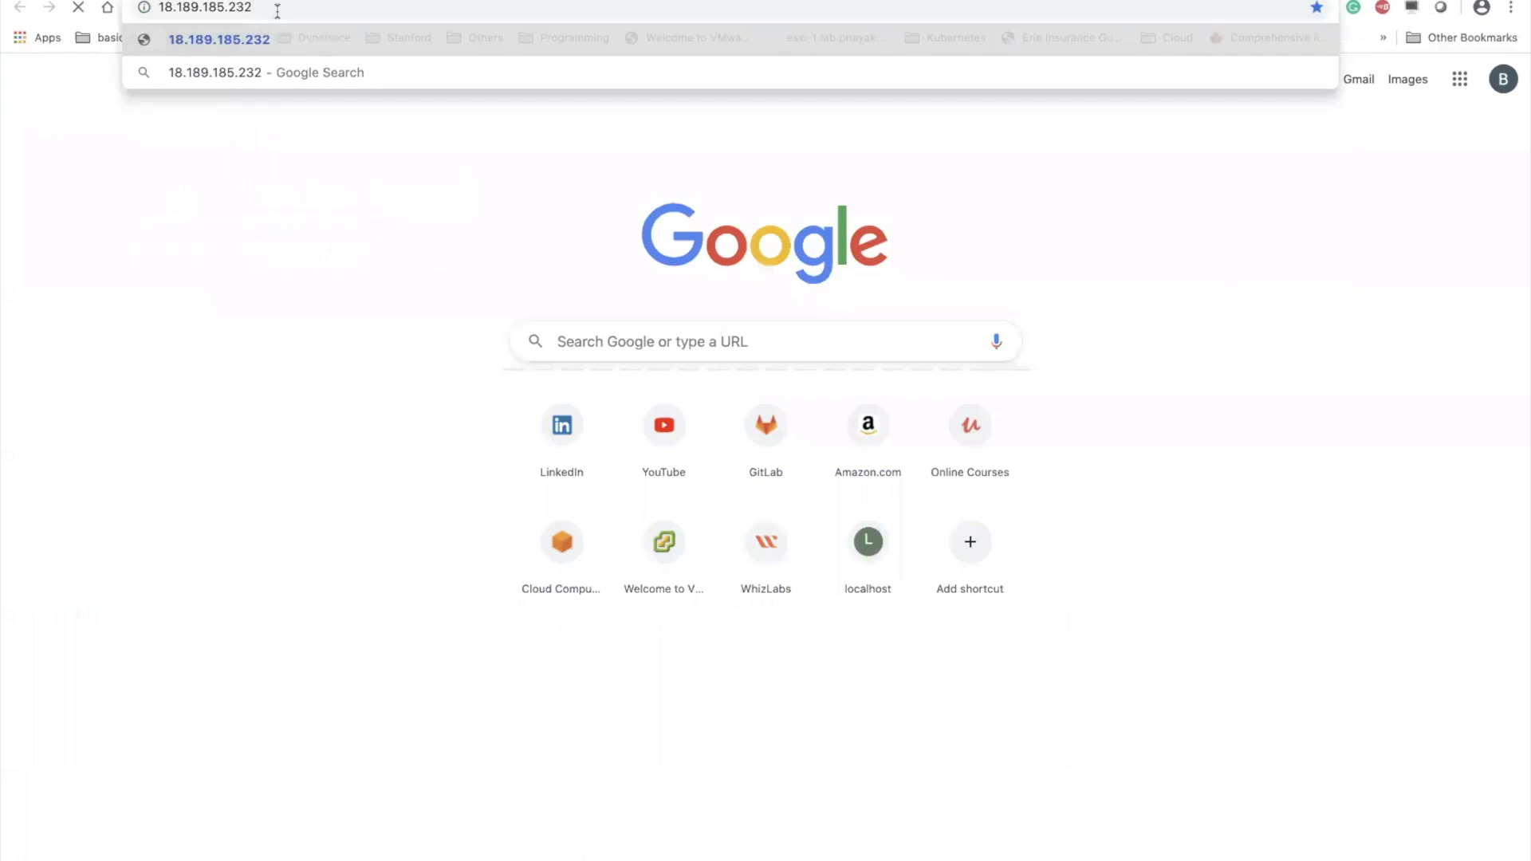
{"action": "key", "text": "Return"}
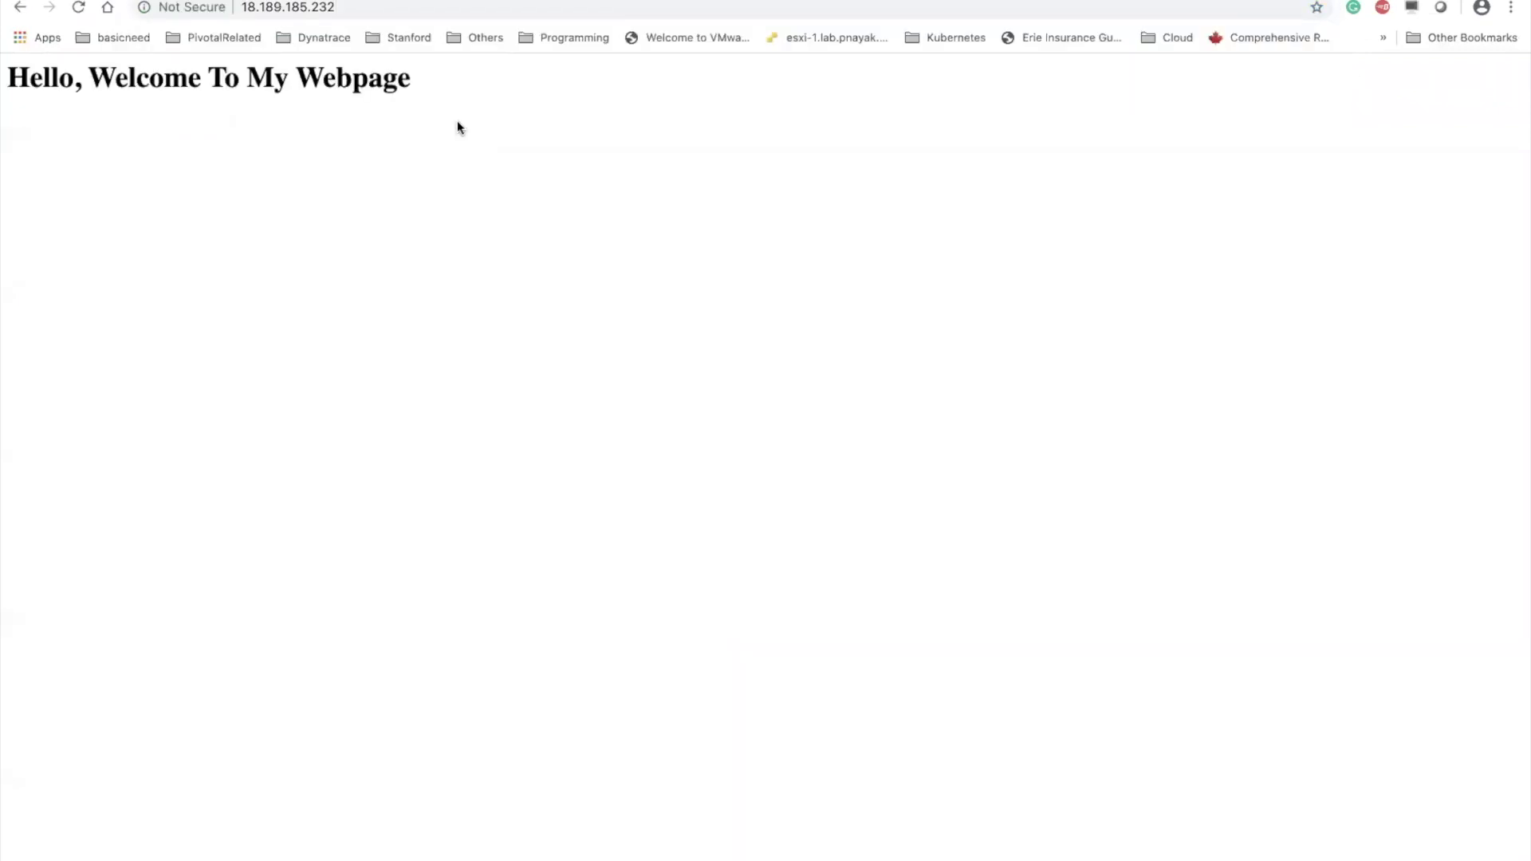
Return to the EC2 instance list, reload it and stop the WebServer instance
{"action": "key", "text": "ctrl+shift+Tab"}
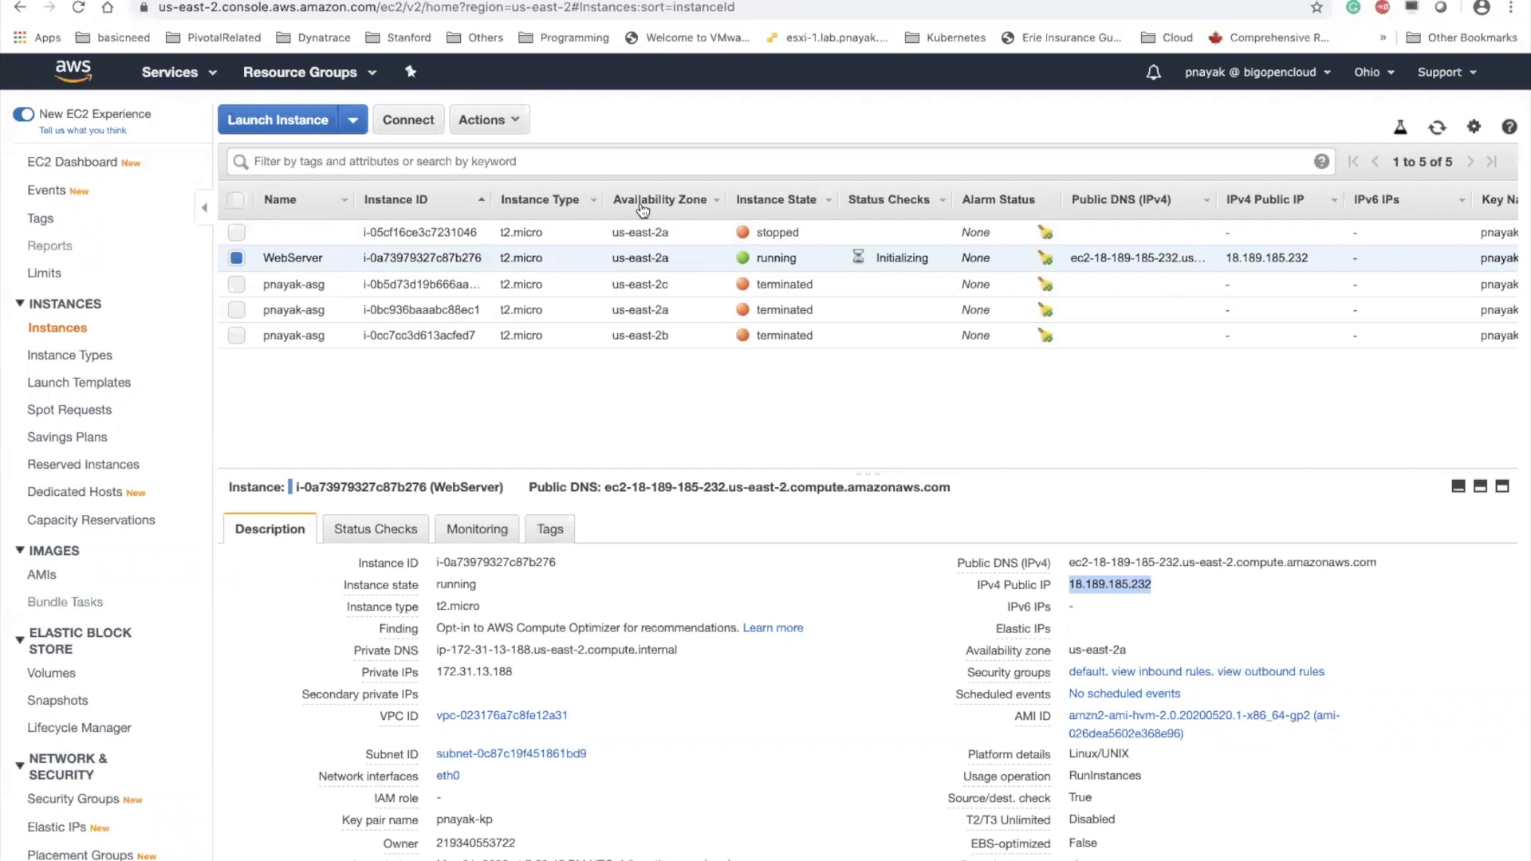
{"action": "left_click", "coordinate": [79, 7]}
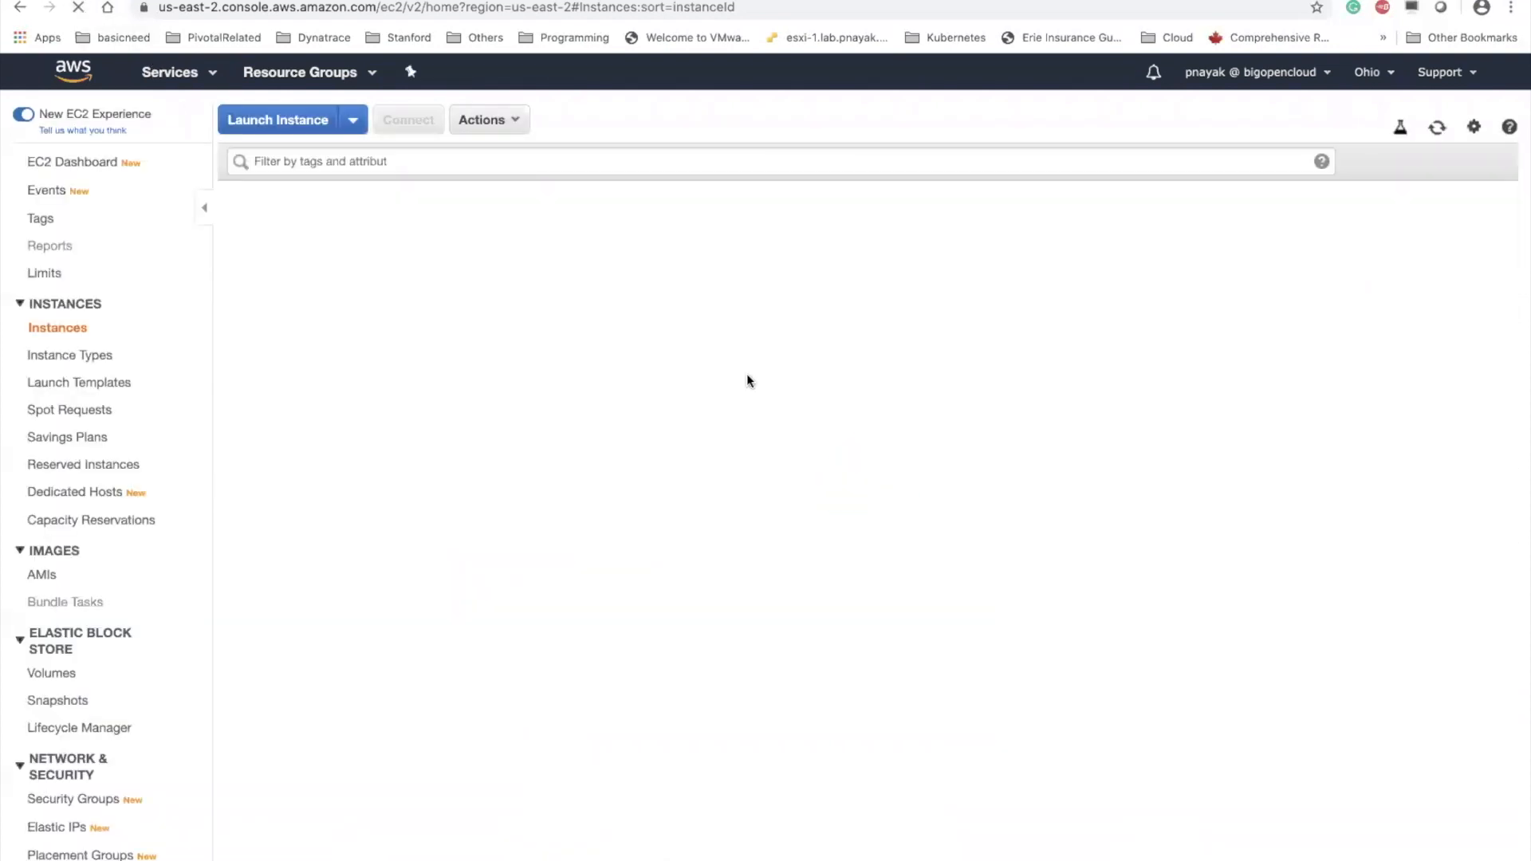
{"action": "left_click", "coordinate": [236, 257]}
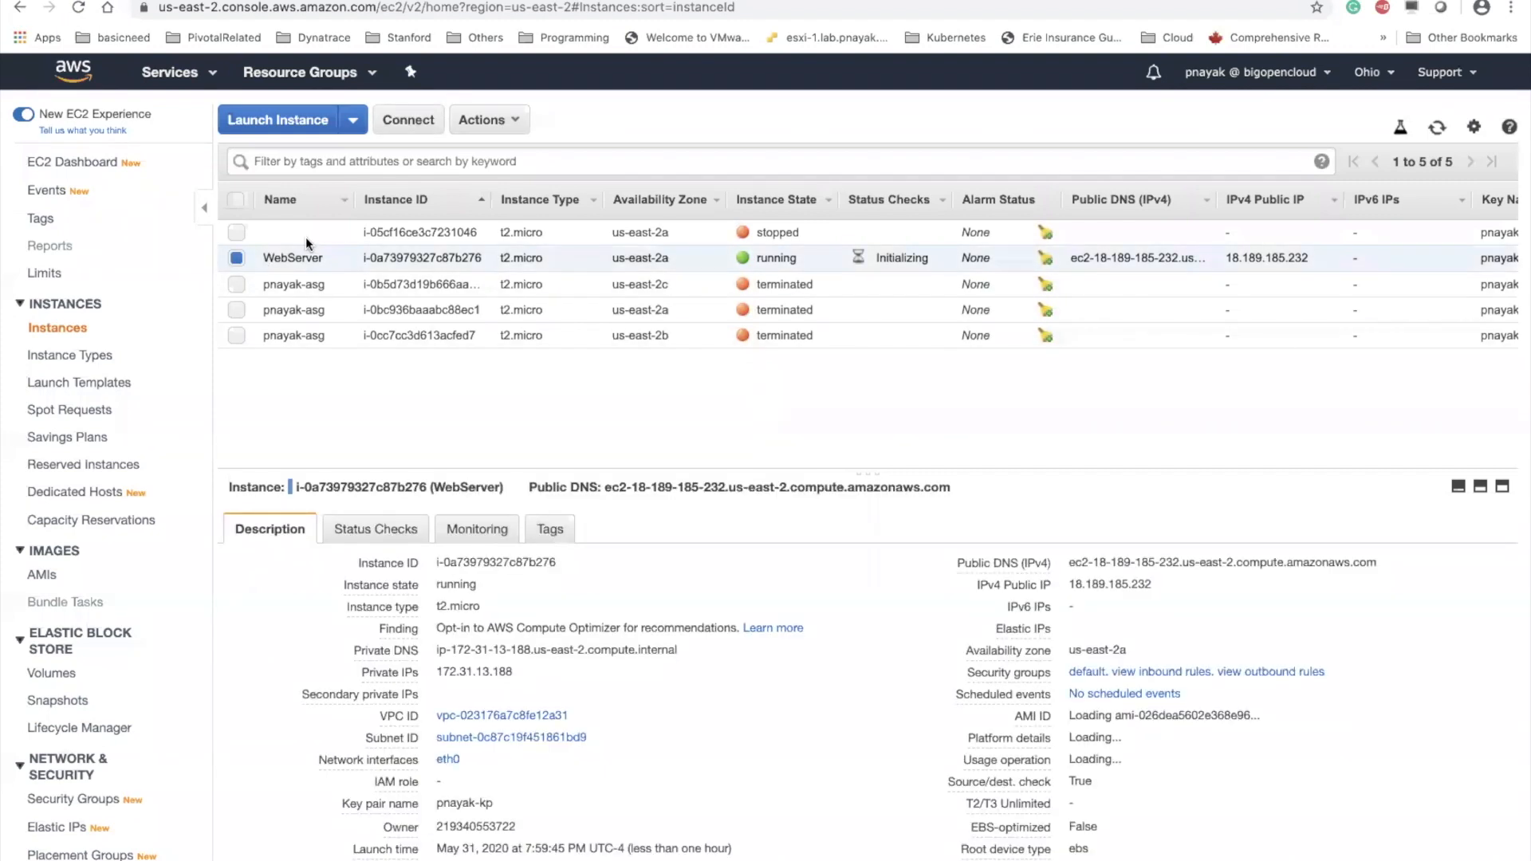
{"action": "left_click", "coordinate": [486, 120]}
{"action": "mouse_move", "coordinate": [522, 241]}
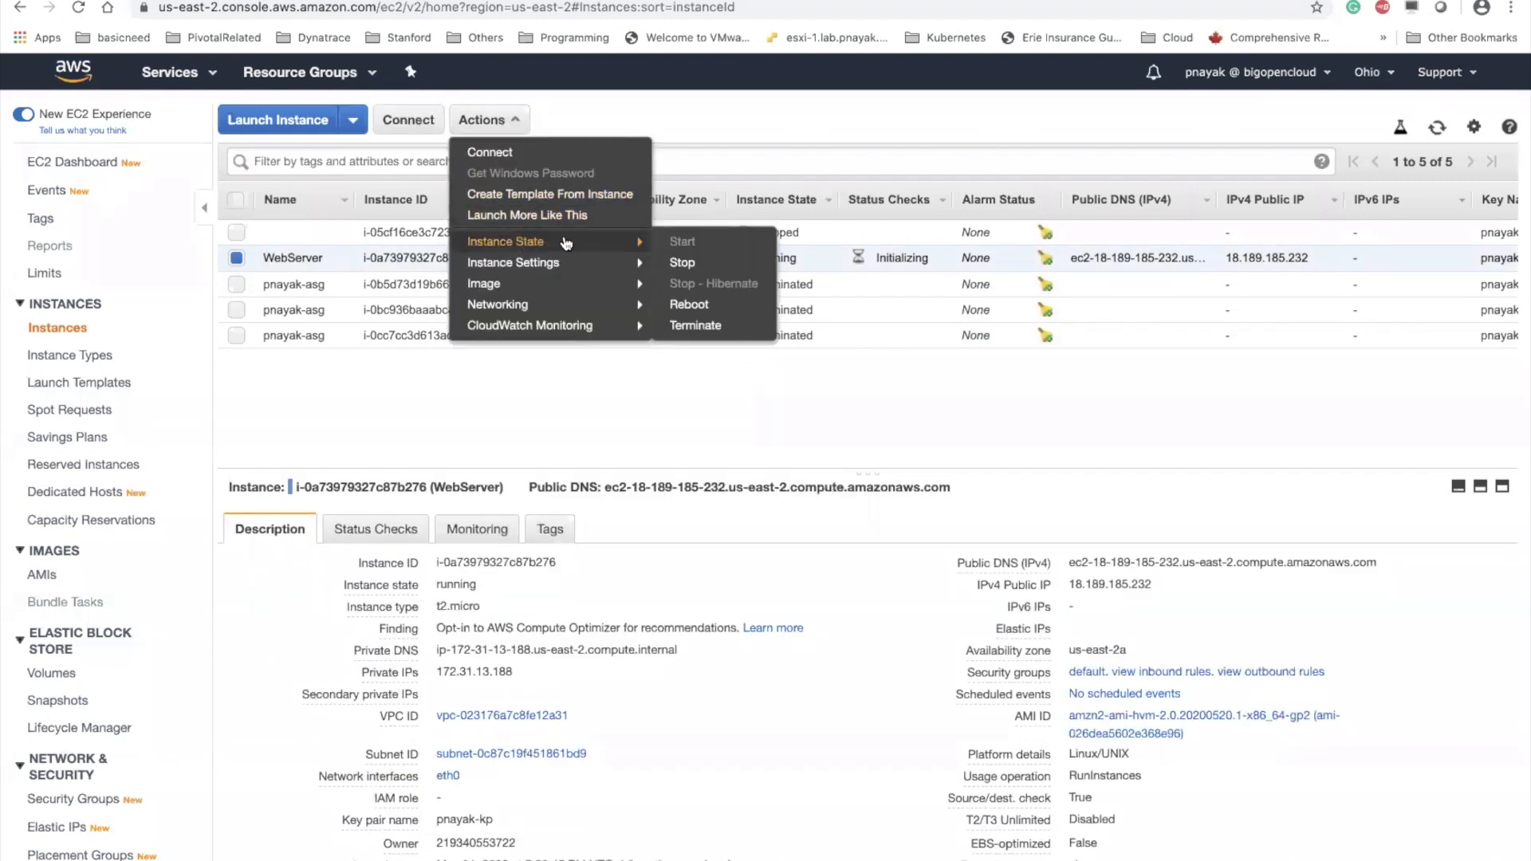
{"action": "left_click", "coordinate": [684, 262]}
{"action": "left_click", "coordinate": [971, 594]}
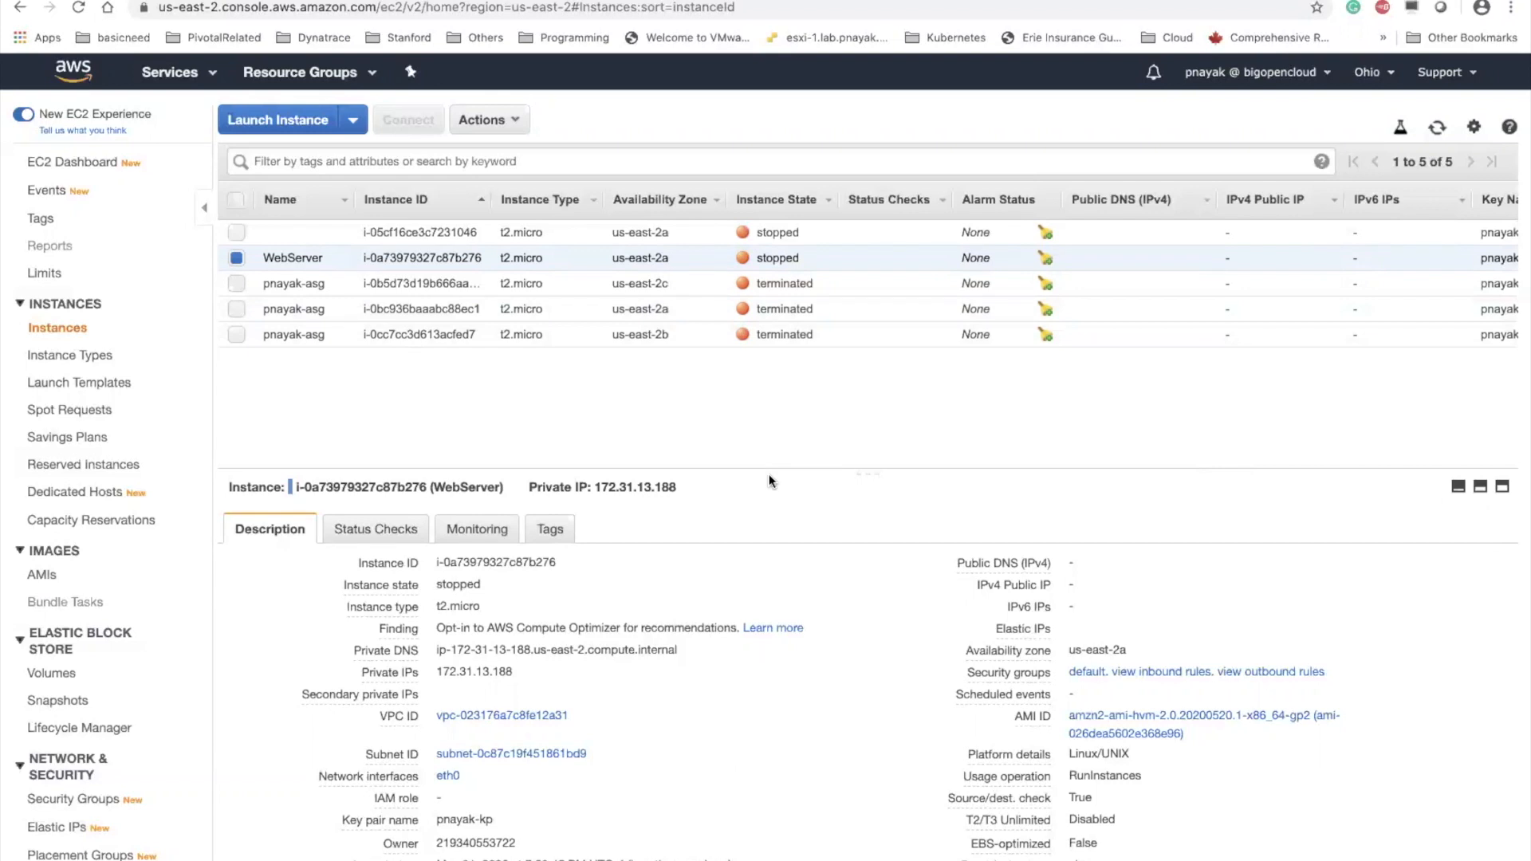
Set up a new image from the stopped WebServer instance and name it webserver-image
{"action": "left_click", "coordinate": [520, 124]}
{"action": "mouse_move", "coordinate": [539, 245]}
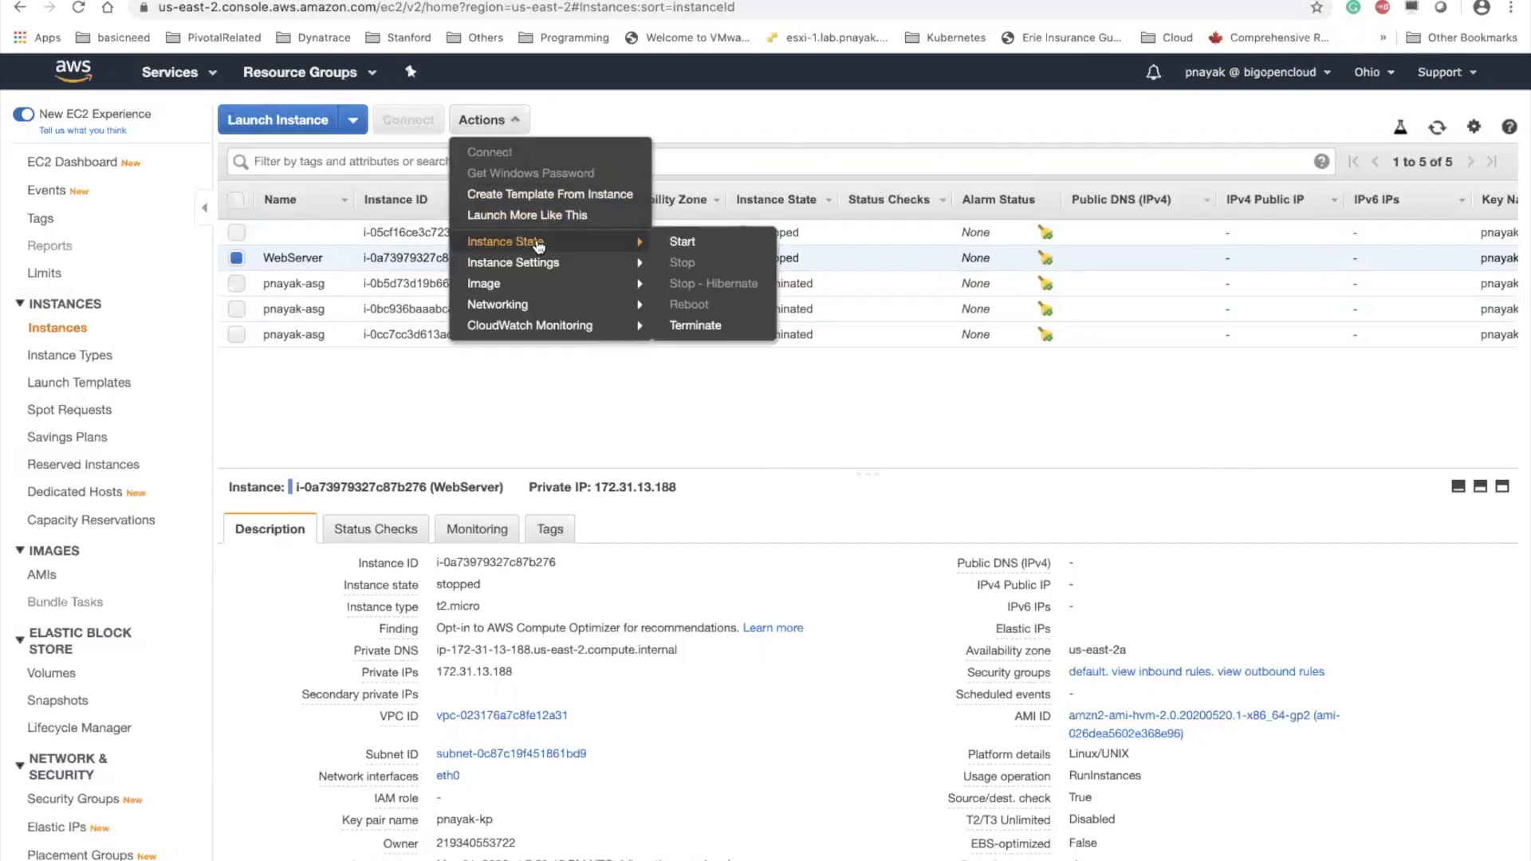
{"action": "mouse_move", "coordinate": [519, 289]}
{"action": "left_click", "coordinate": [733, 292]}
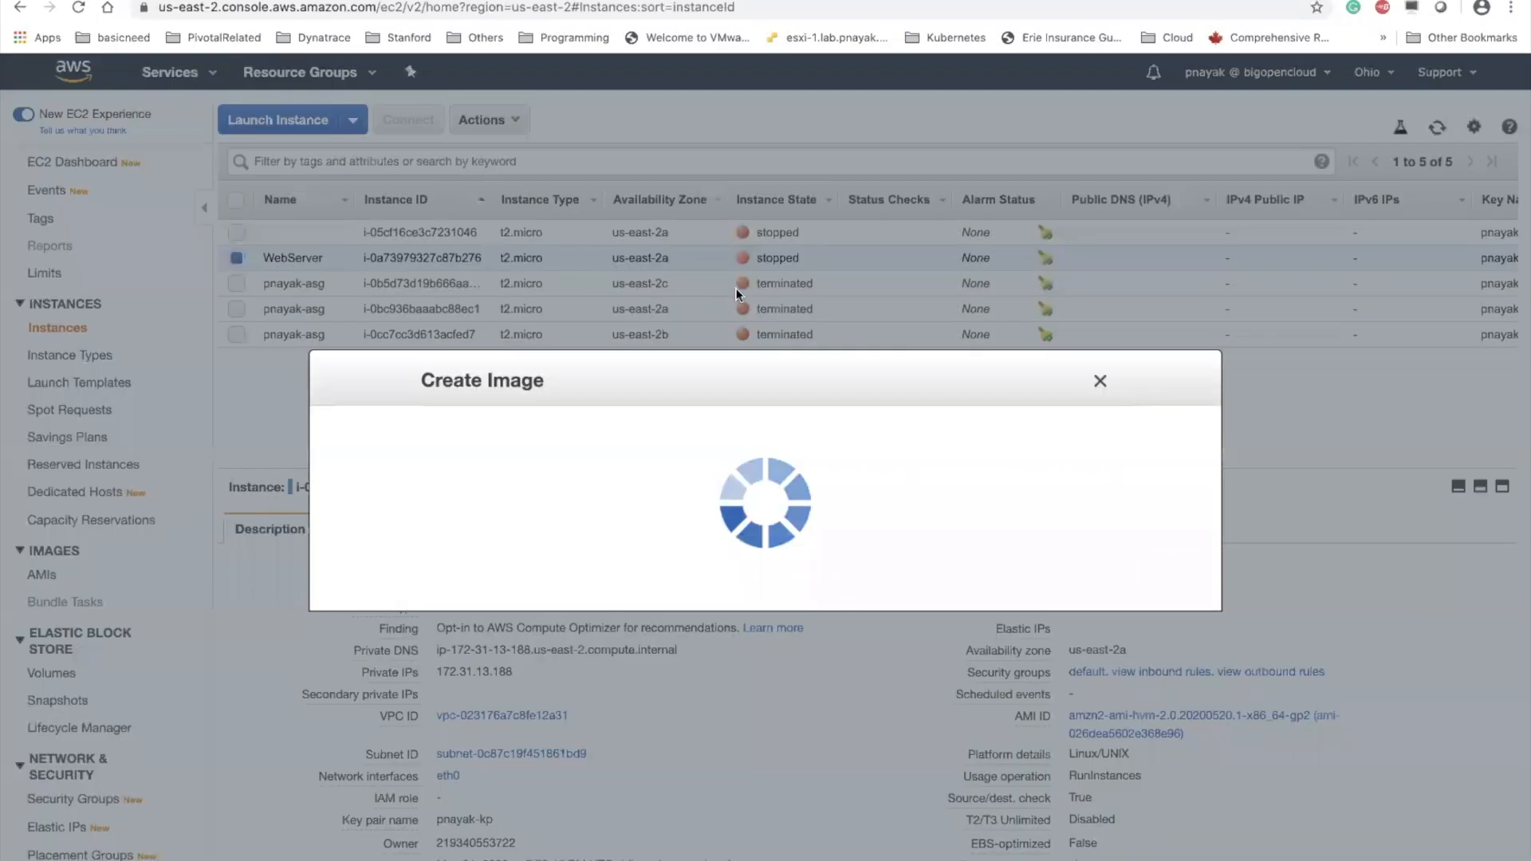
{"action": "left_click", "coordinate": [530, 335]}
{"action": "left_click", "coordinate": [540, 338]}
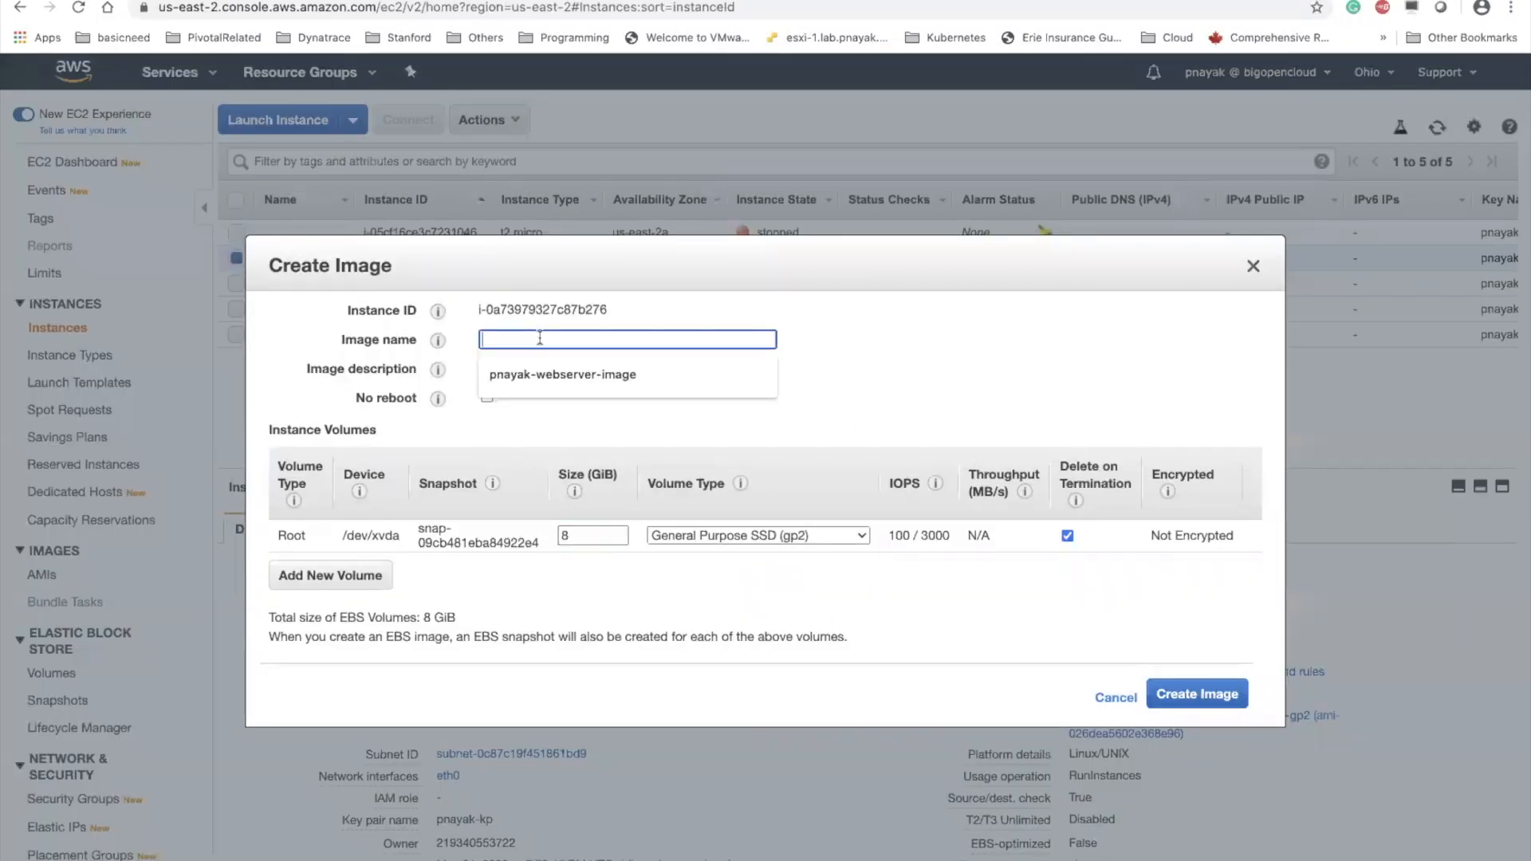
{"action": "left_click", "coordinate": [546, 374]}
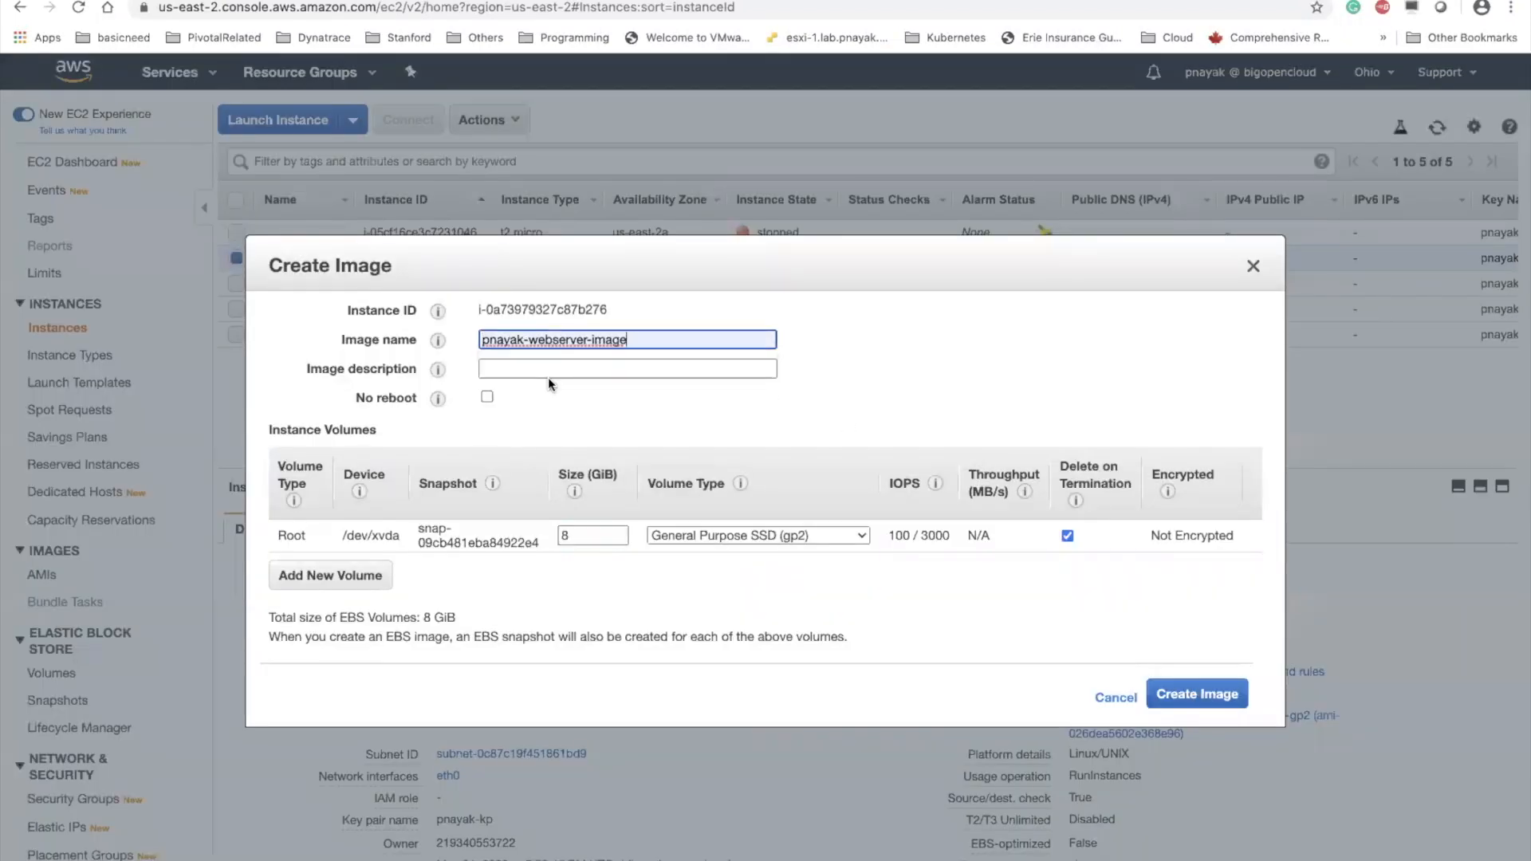
{"action": "left_click", "coordinate": [528, 340]}
{"action": "key", "text": "BackSpace"}
{"action": "key", "text": "BackSpace"}
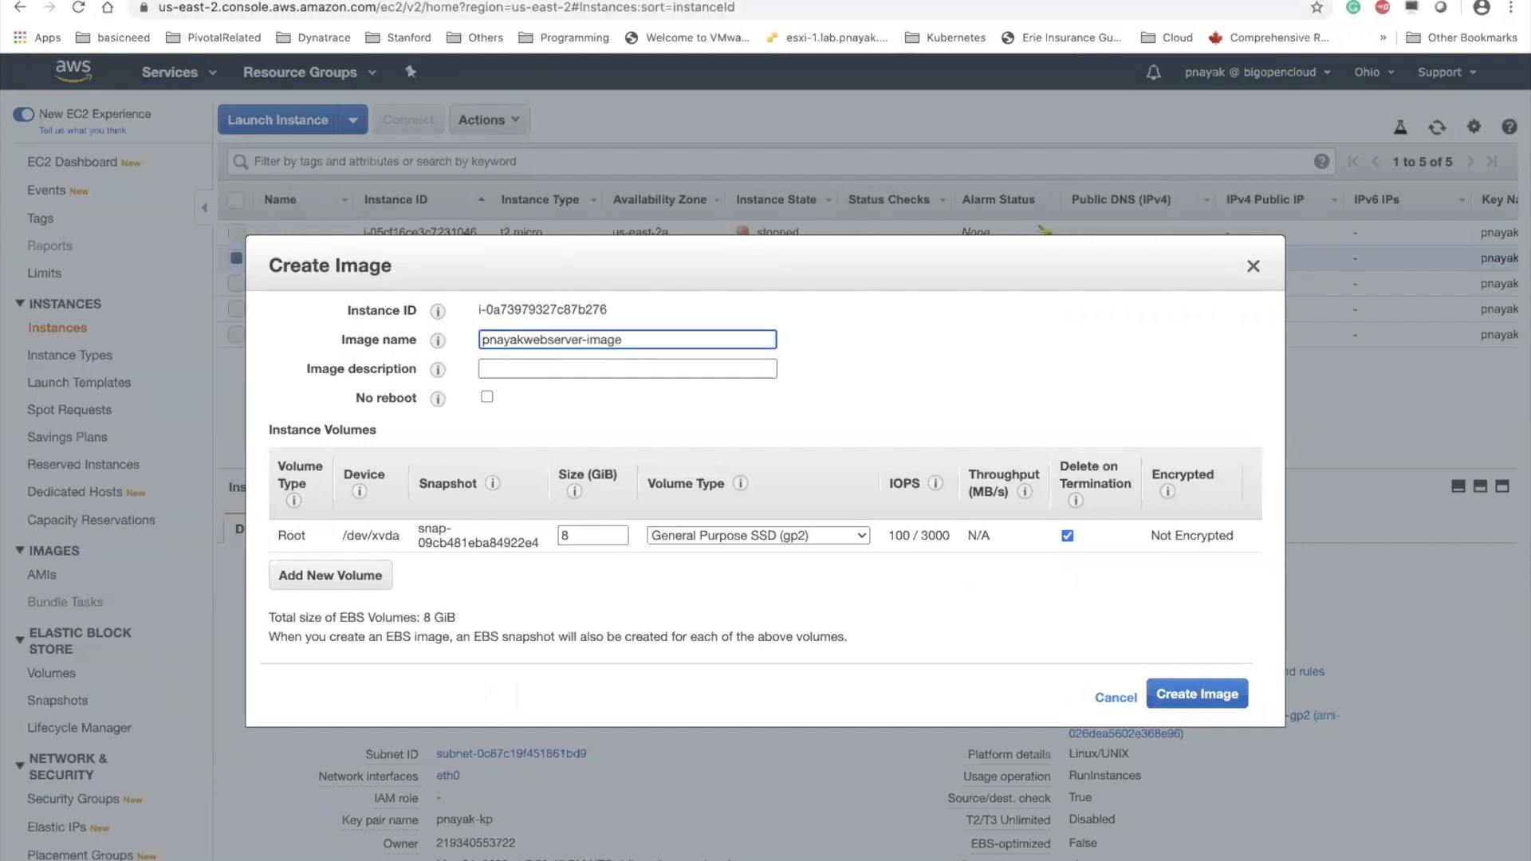
{"action": "key", "text": "BackSpace"}
{"action": "key", "text": "BackSpace"}
{"action": "key", "text": "BackSpace"}
{"action": "key", "text": "BackSpace"}
{"action": "key", "text": "BackSpace"}
Create the image with the default volume settings and view it in the list of owned AMIs
{"action": "left_click", "coordinate": [1053, 615]}
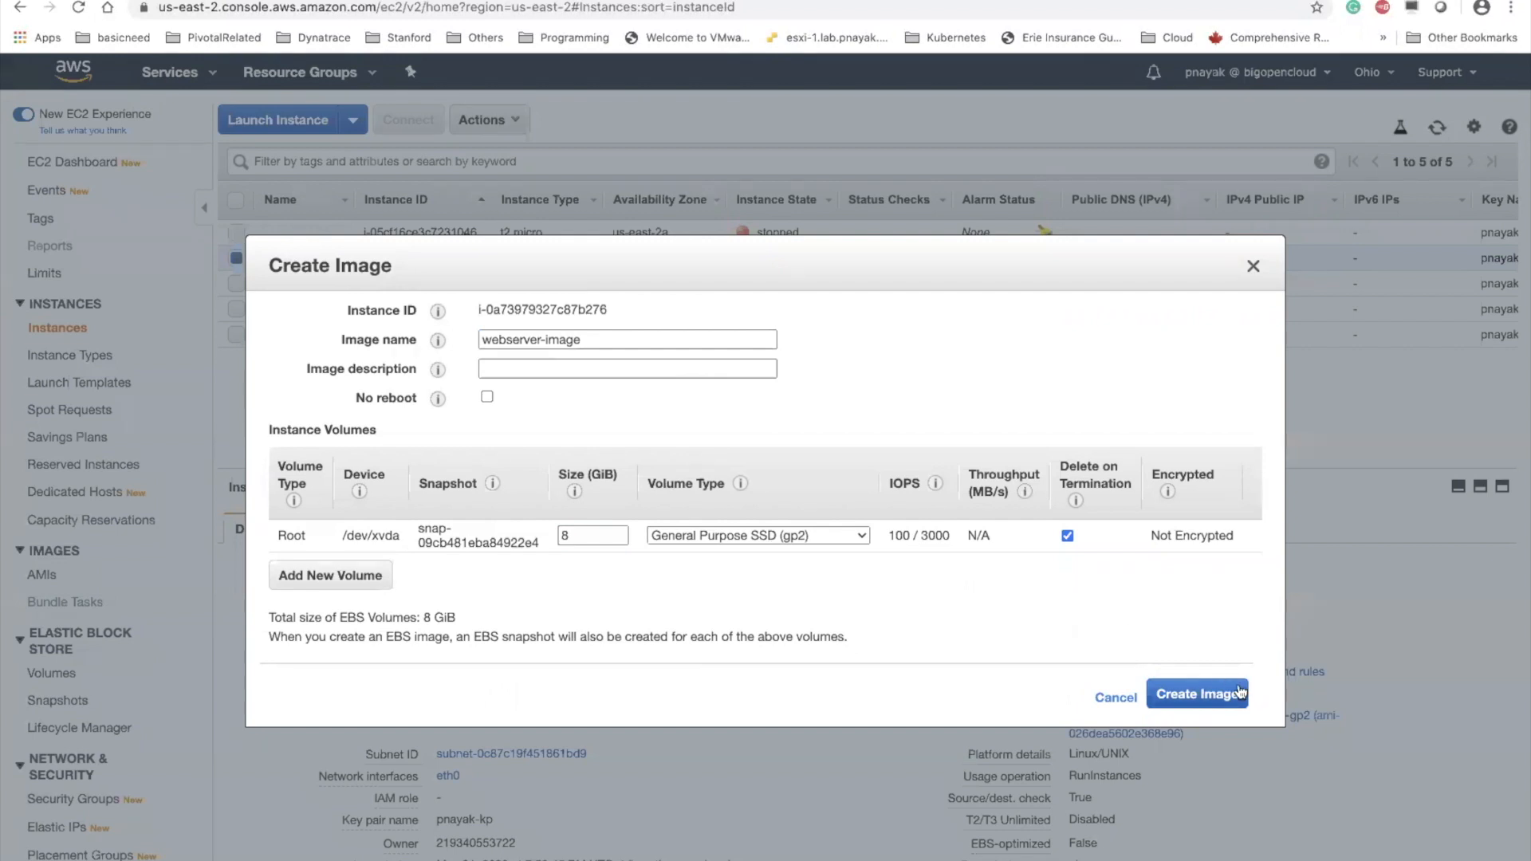
{"action": "left_click", "coordinate": [1194, 691]}
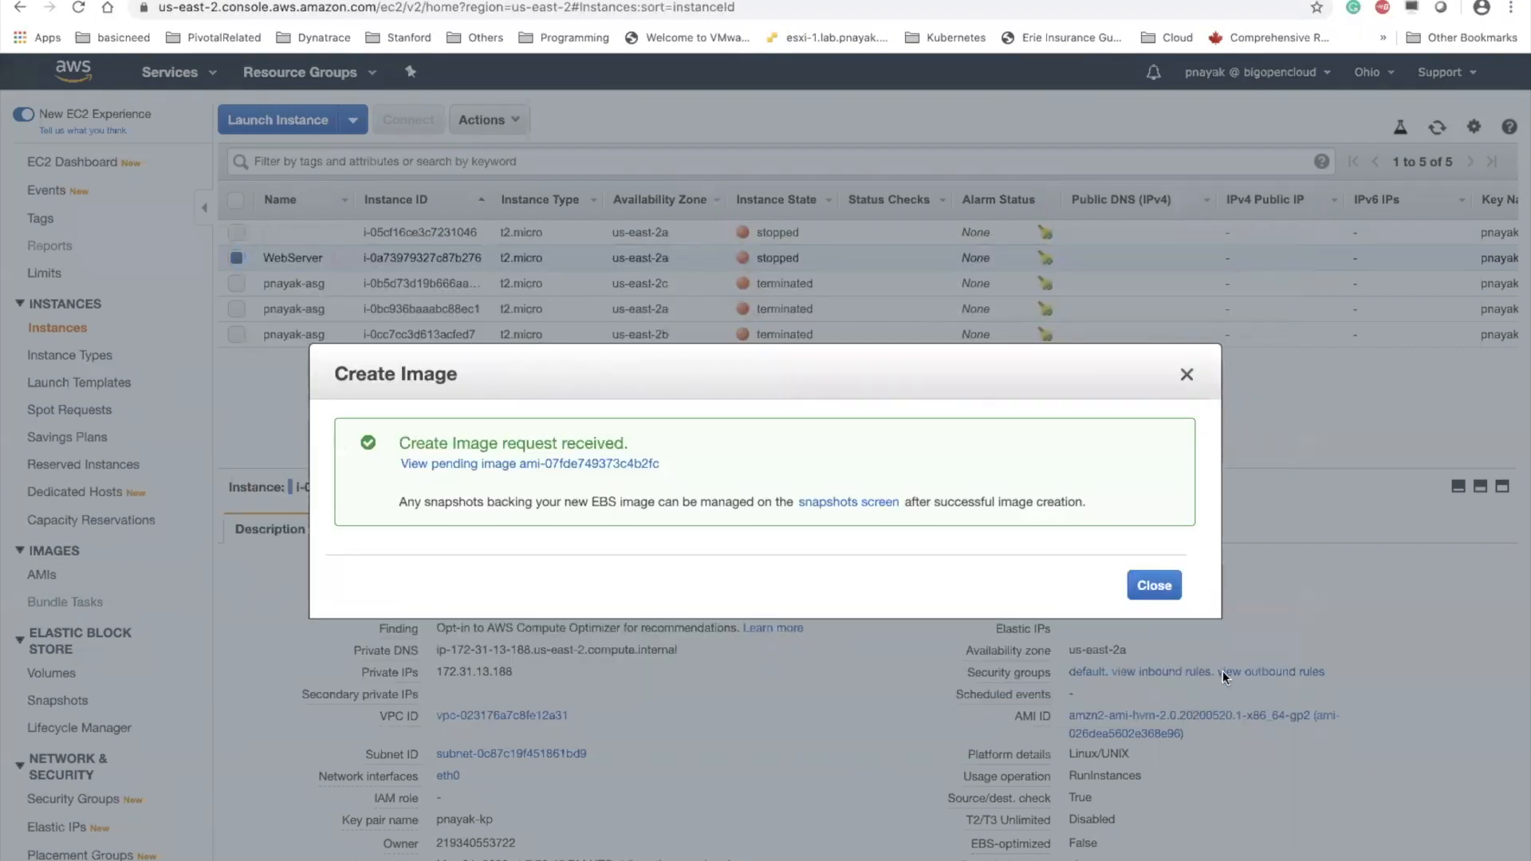
{"action": "left_click", "coordinate": [1156, 587]}
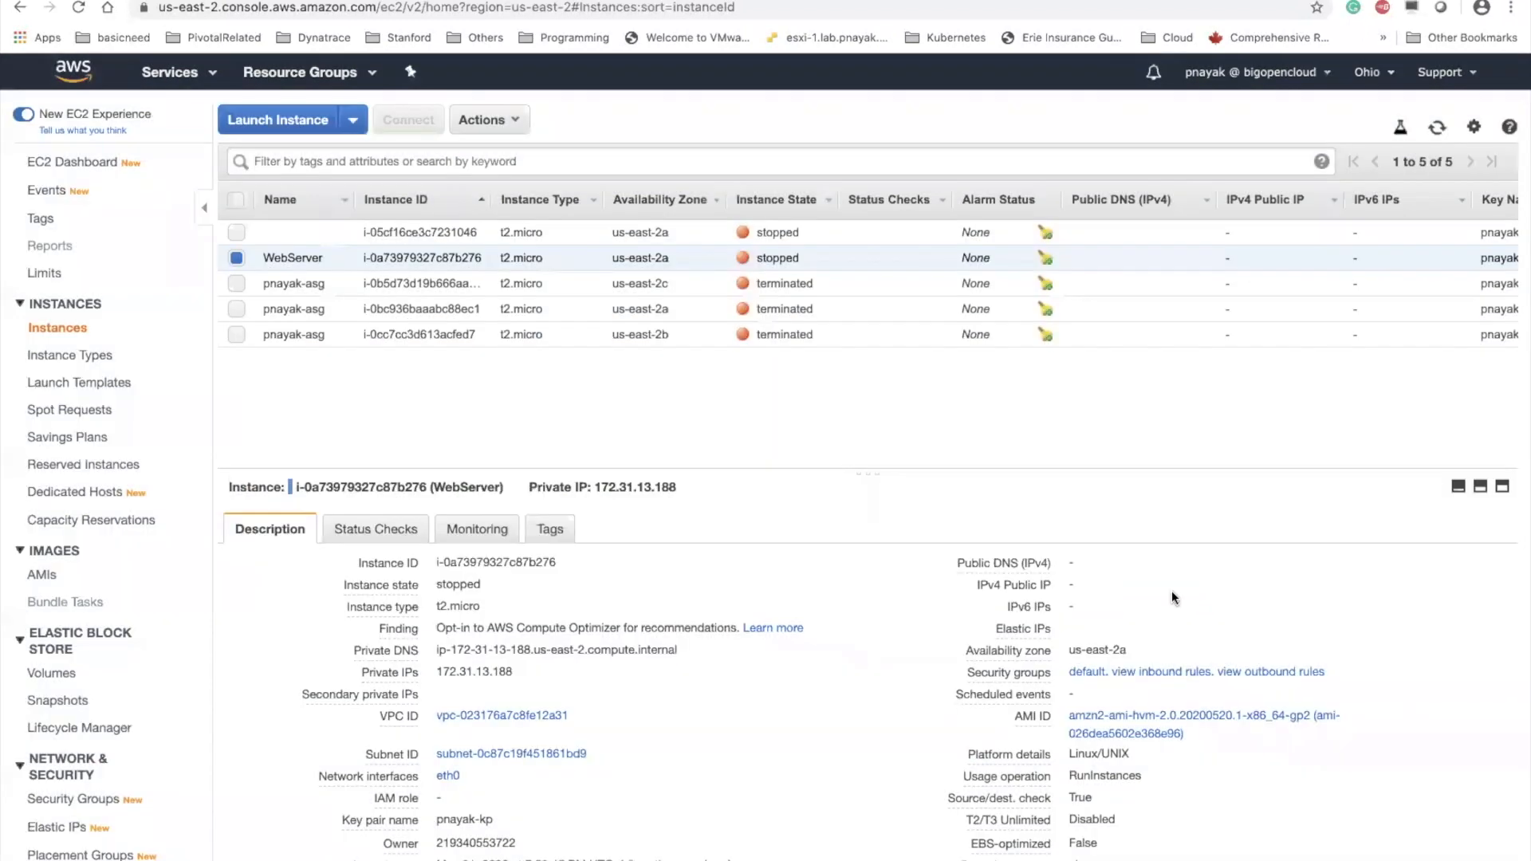
{"action": "left_click", "coordinate": [42, 574]}
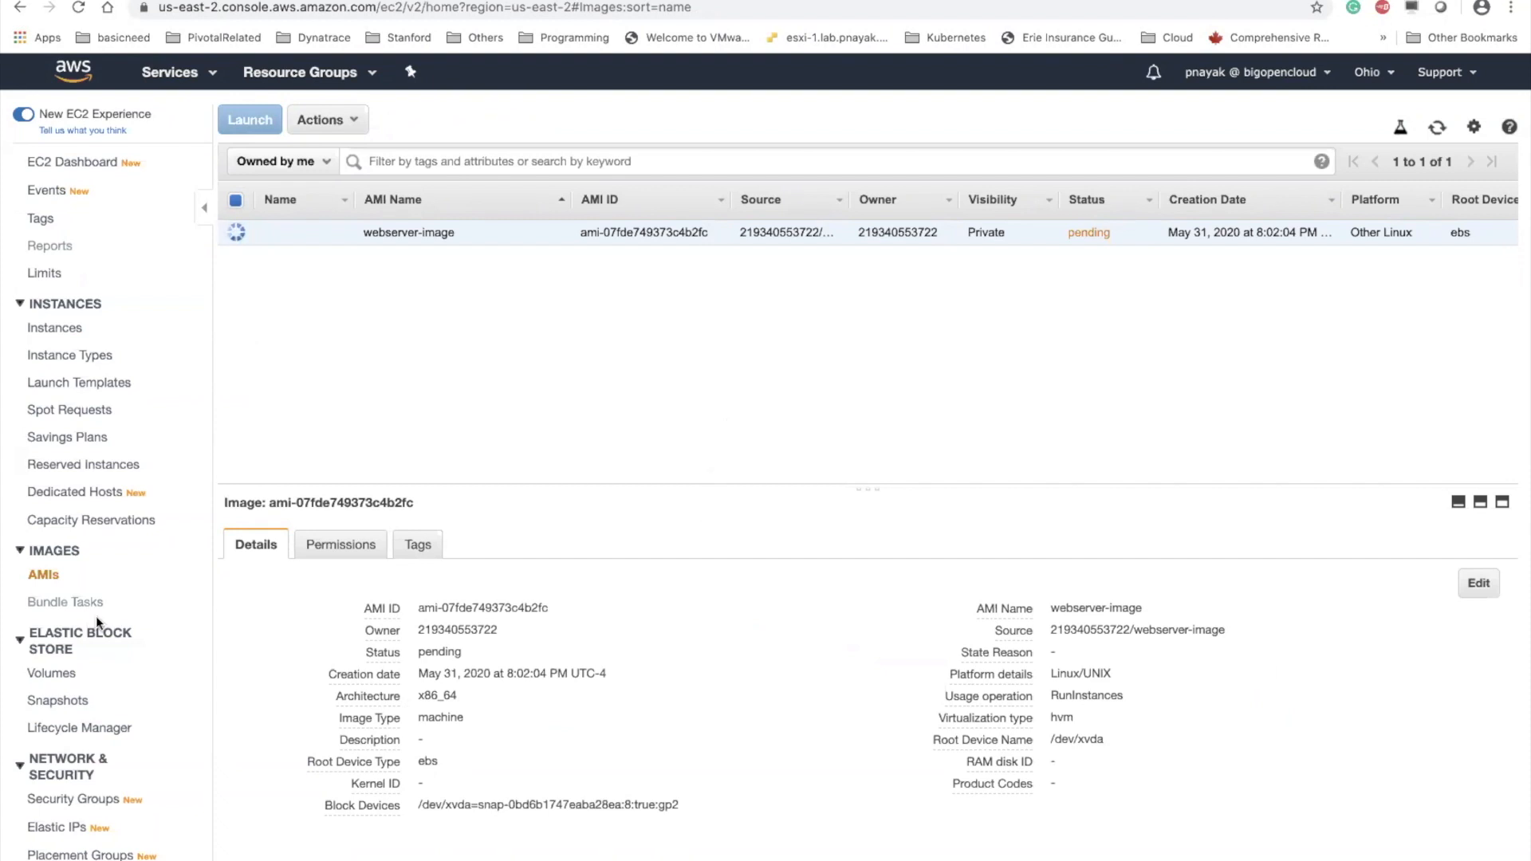
Start a new launch configuration based on the owned webserver-image AMI with the t2.micro instance type
{"action": "scroll", "coordinate": [96, 615], "scroll_direction": "down", "scroll_amount": 3}
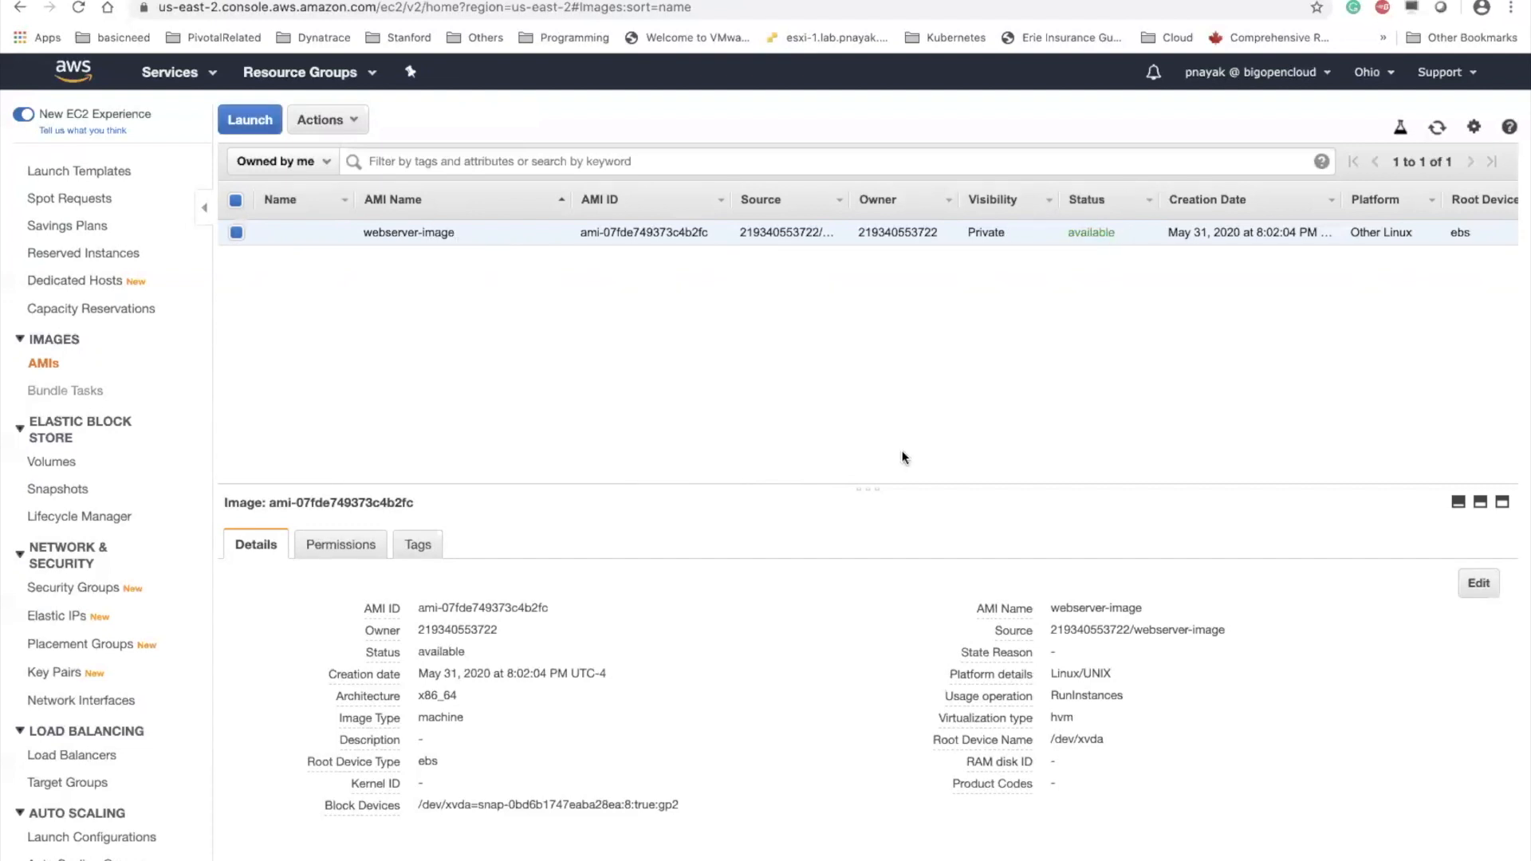
{"action": "left_click", "coordinate": [128, 839]}
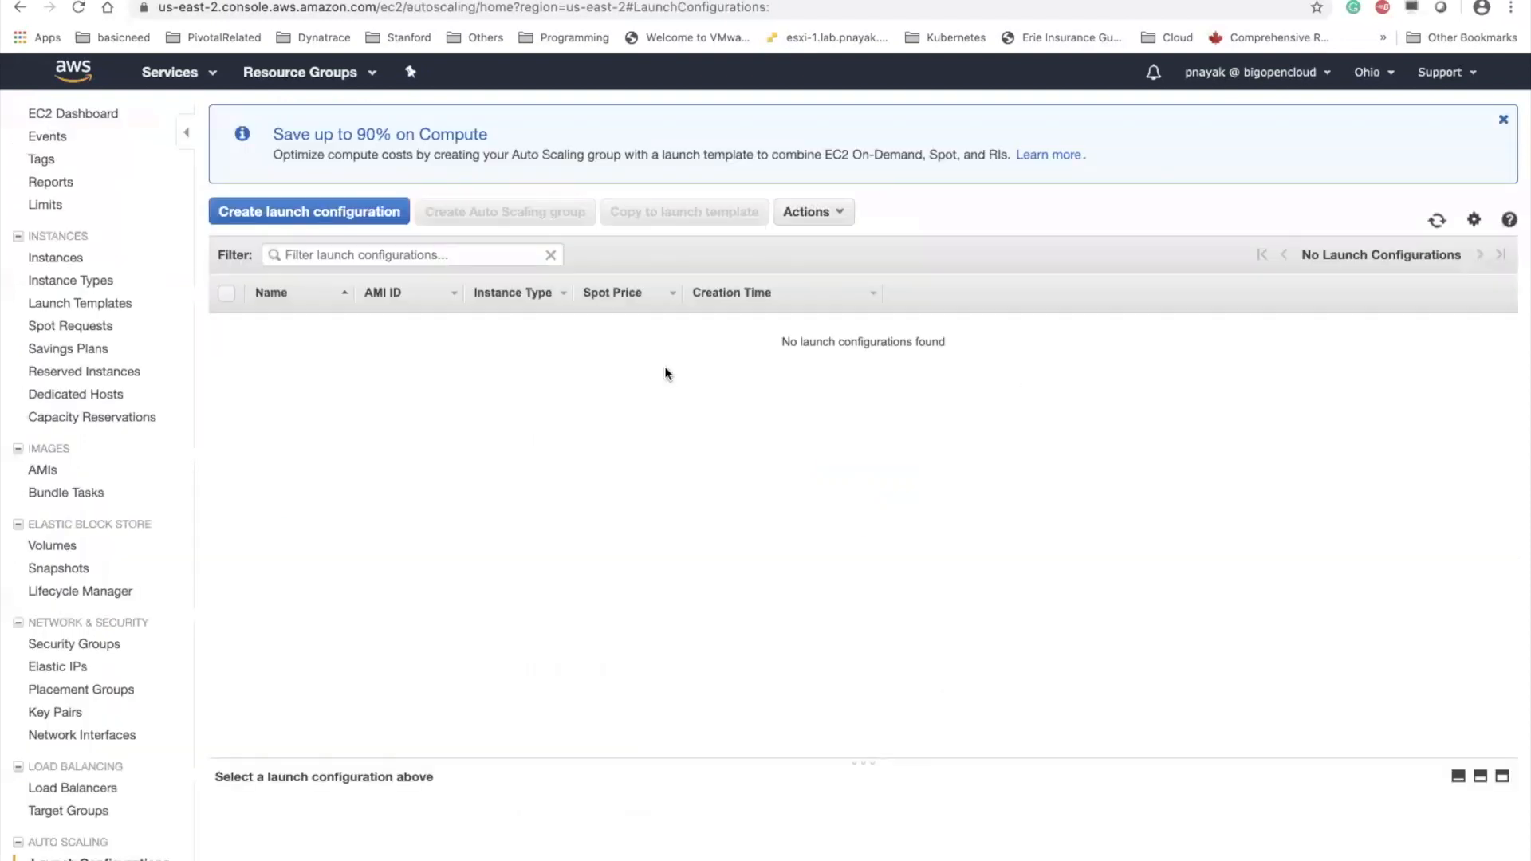
{"action": "left_click", "coordinate": [317, 215]}
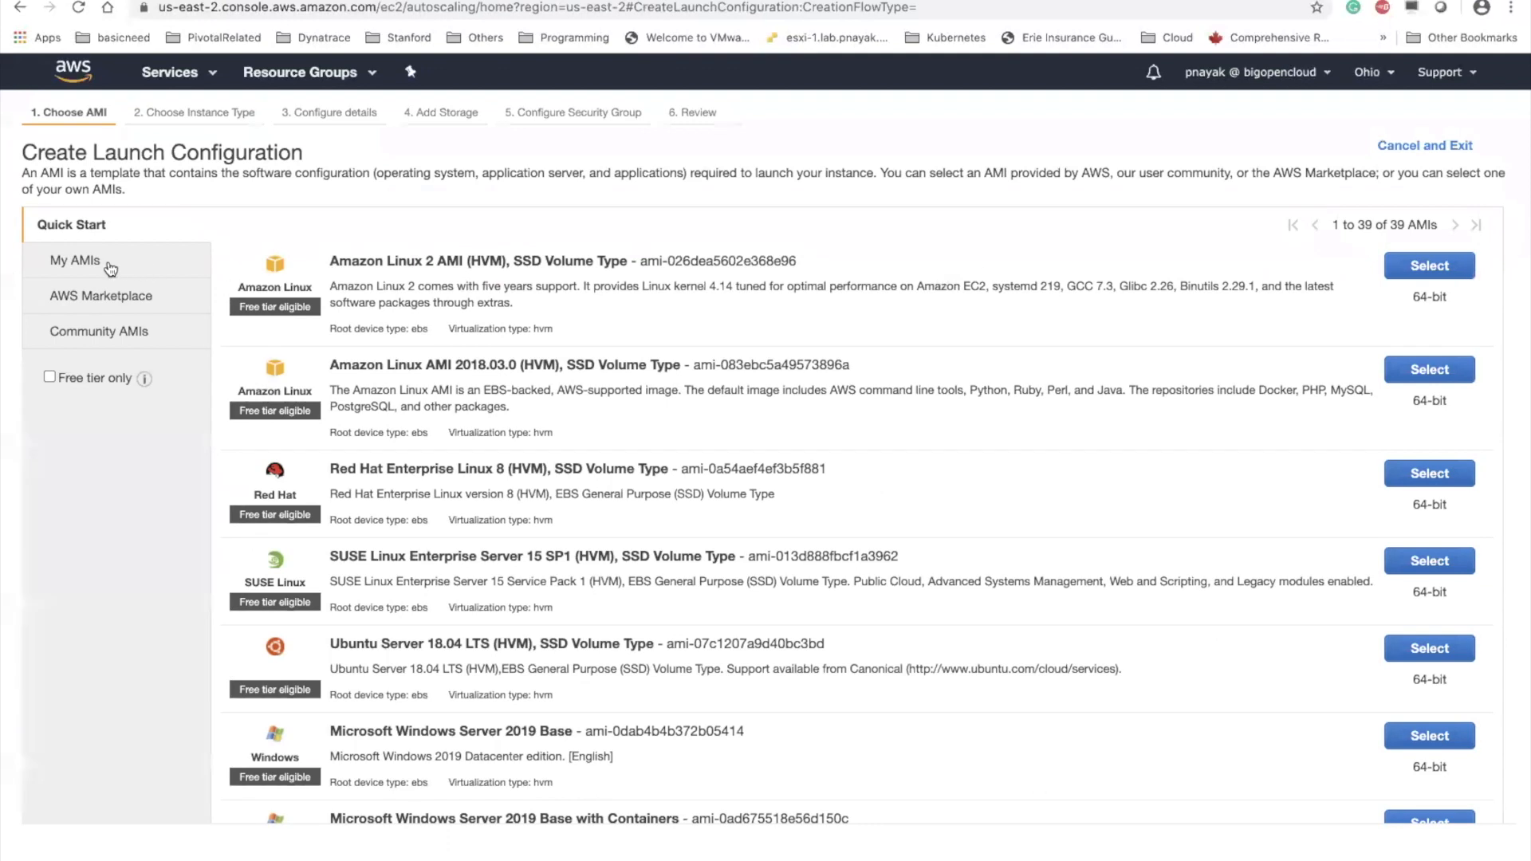
{"action": "left_click", "coordinate": [111, 269]}
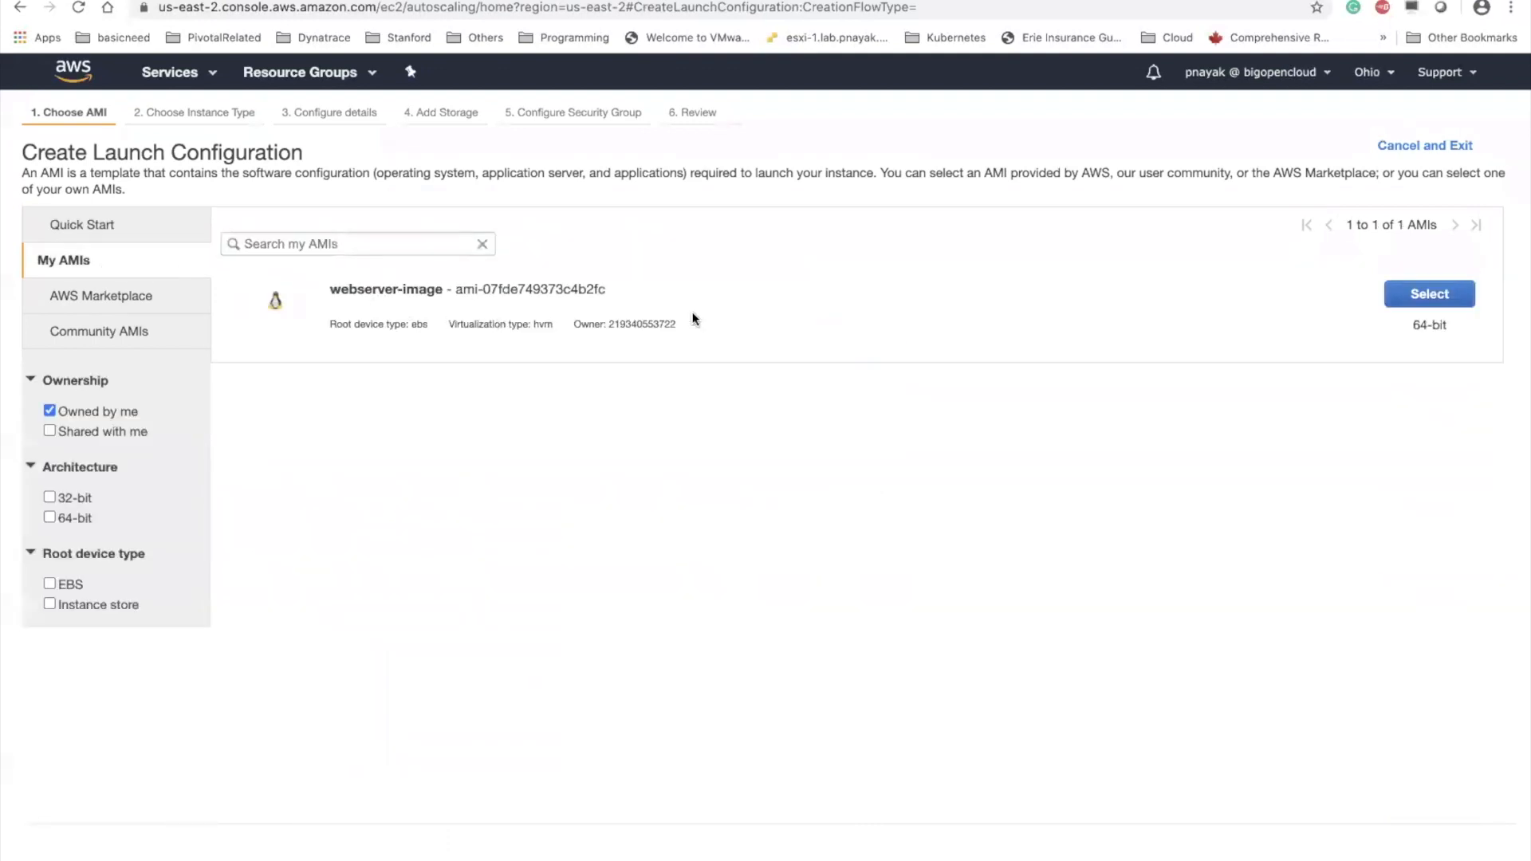
{"action": "left_click", "coordinate": [1435, 302]}
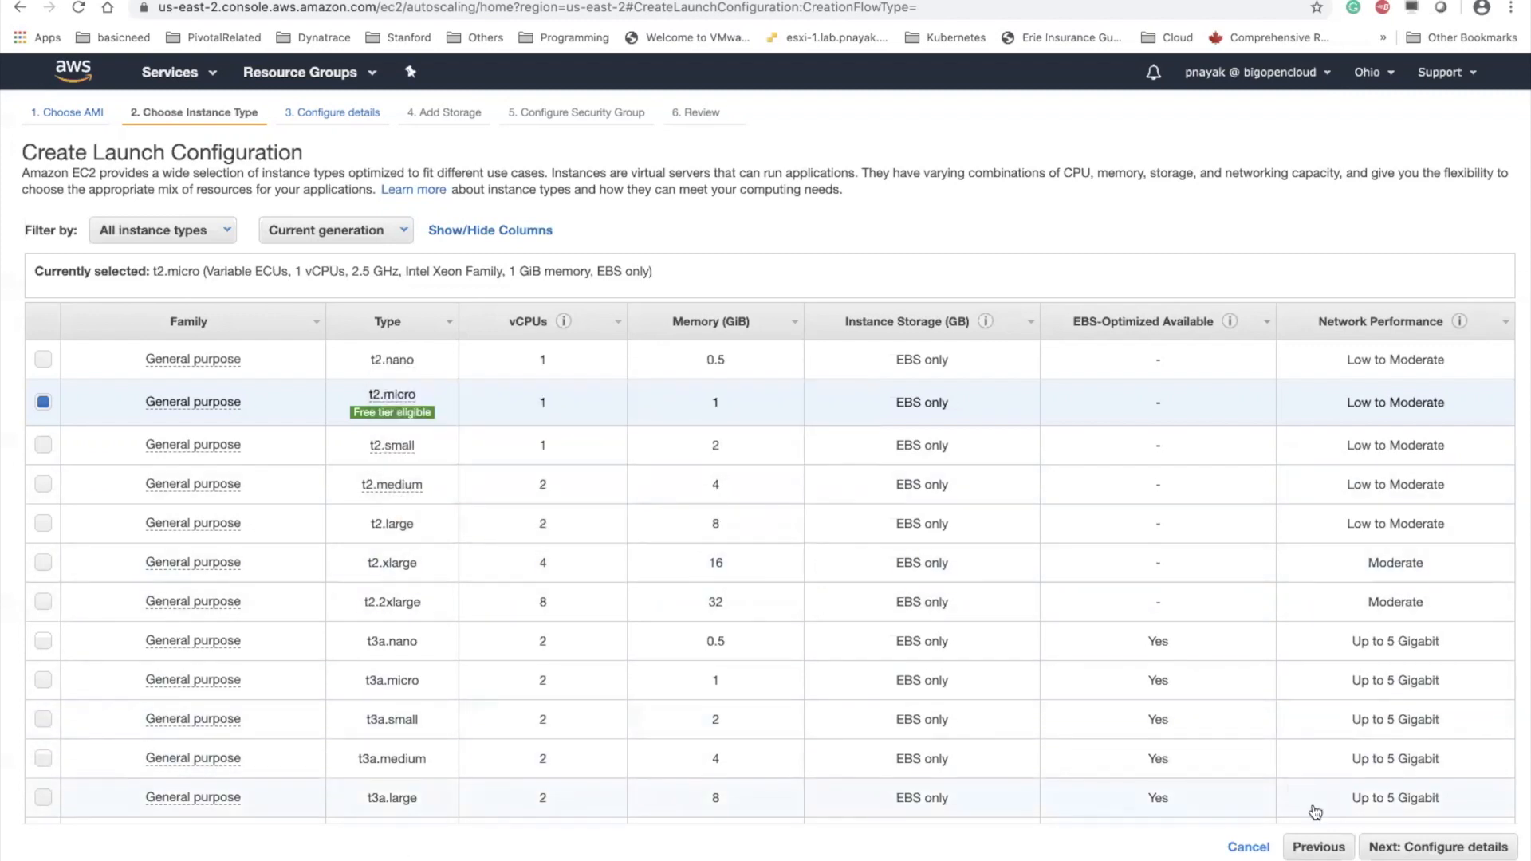
{"action": "left_click", "coordinate": [1437, 846]}
Name the launch configuration webserver-LC
{"action": "left_click", "coordinate": [374, 182]}
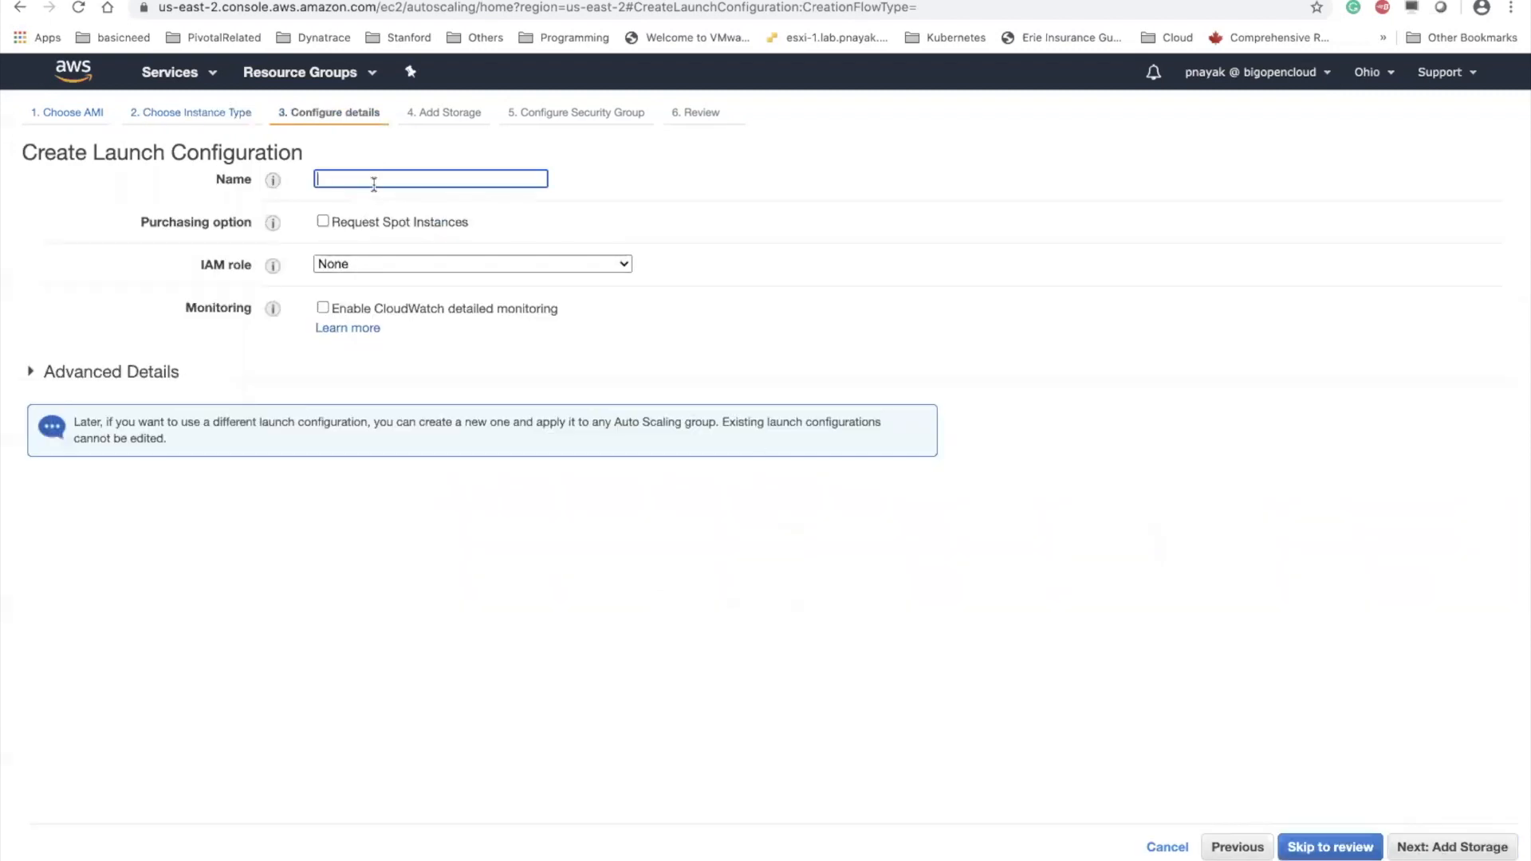
{"action": "type", "text": "webserver-LC"}
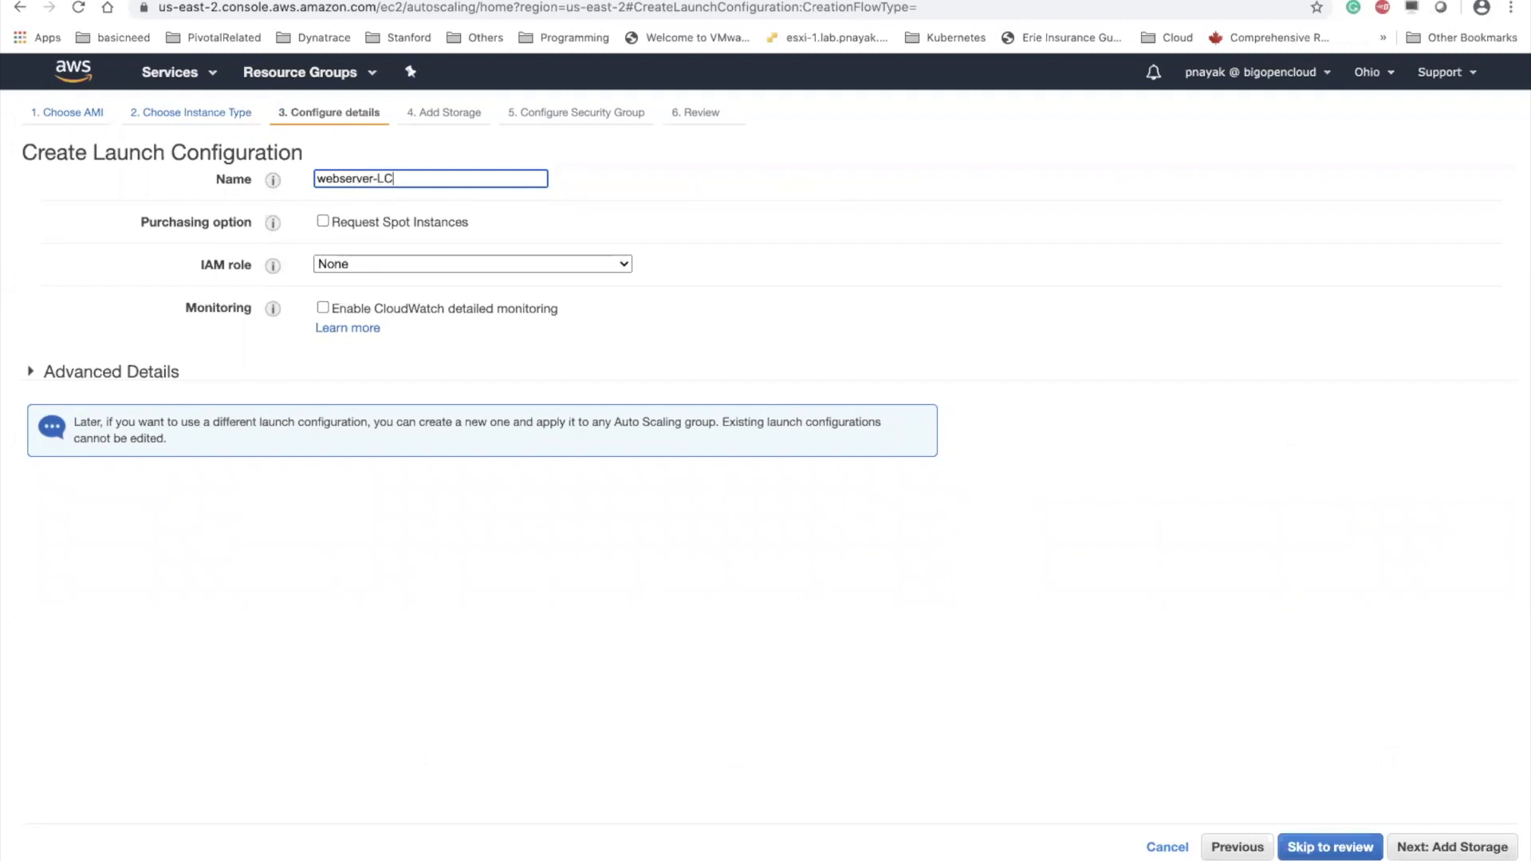
Try the S3_Admin_Access IAM role for the launch configuration and set the role back to None
{"action": "left_click", "coordinate": [624, 266]}
{"action": "left_click", "coordinate": [770, 278]}
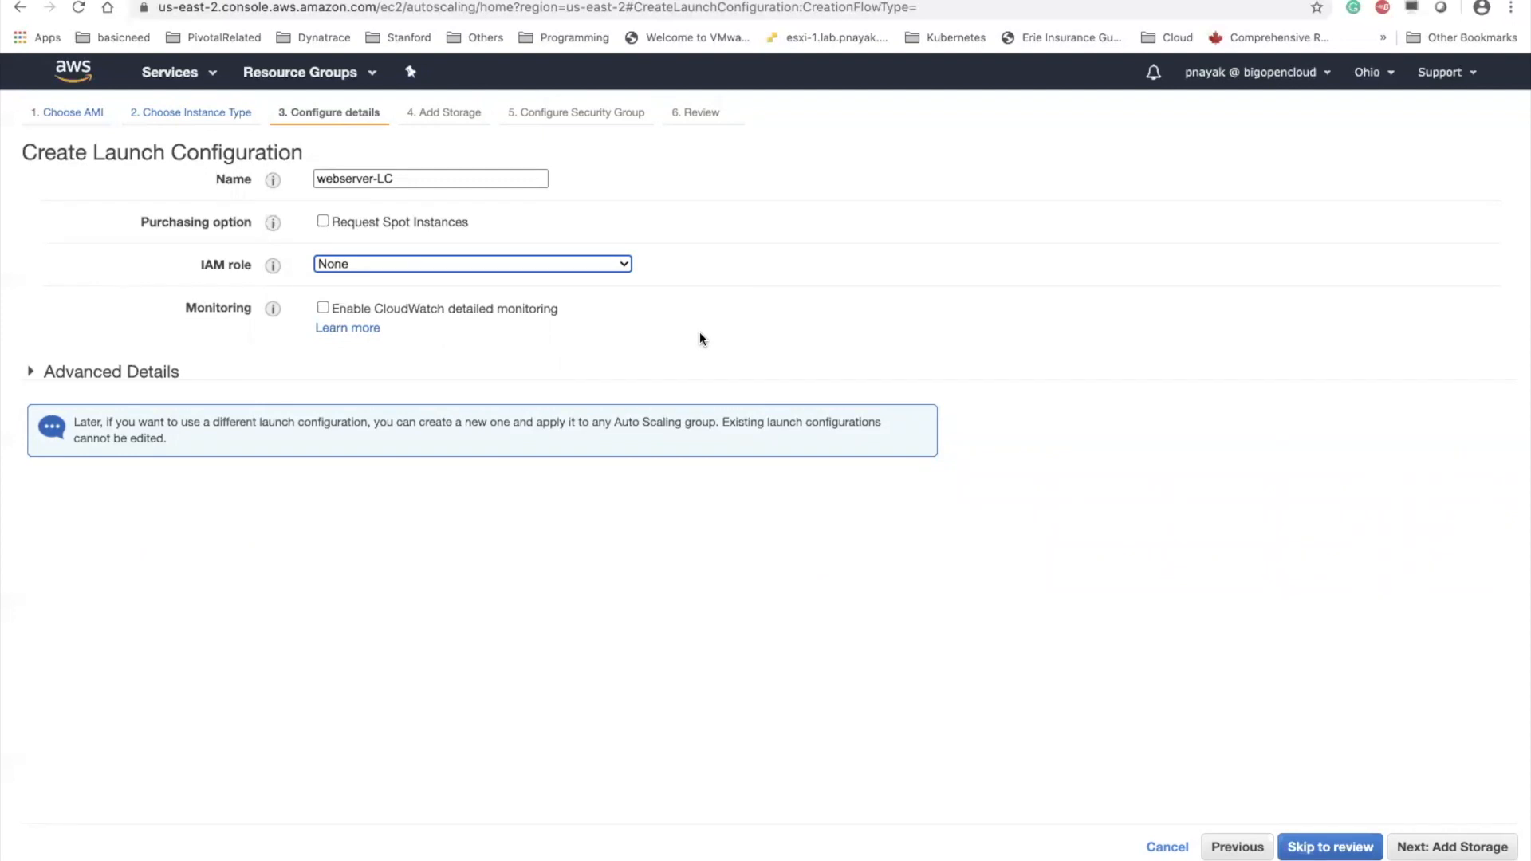
{"action": "left_click", "coordinate": [608, 261]}
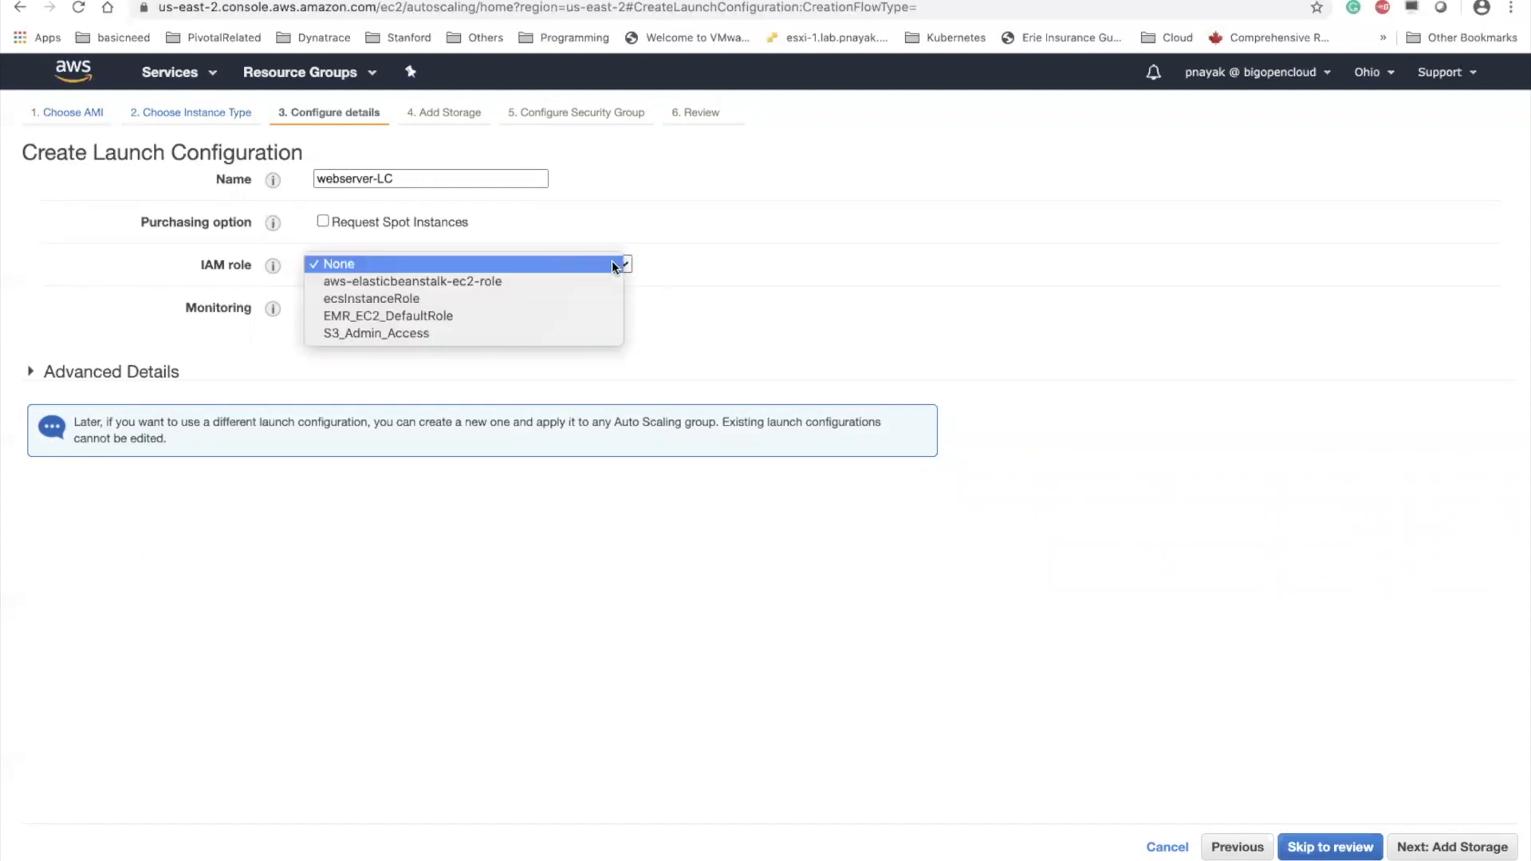
{"action": "left_click", "coordinate": [413, 333]}
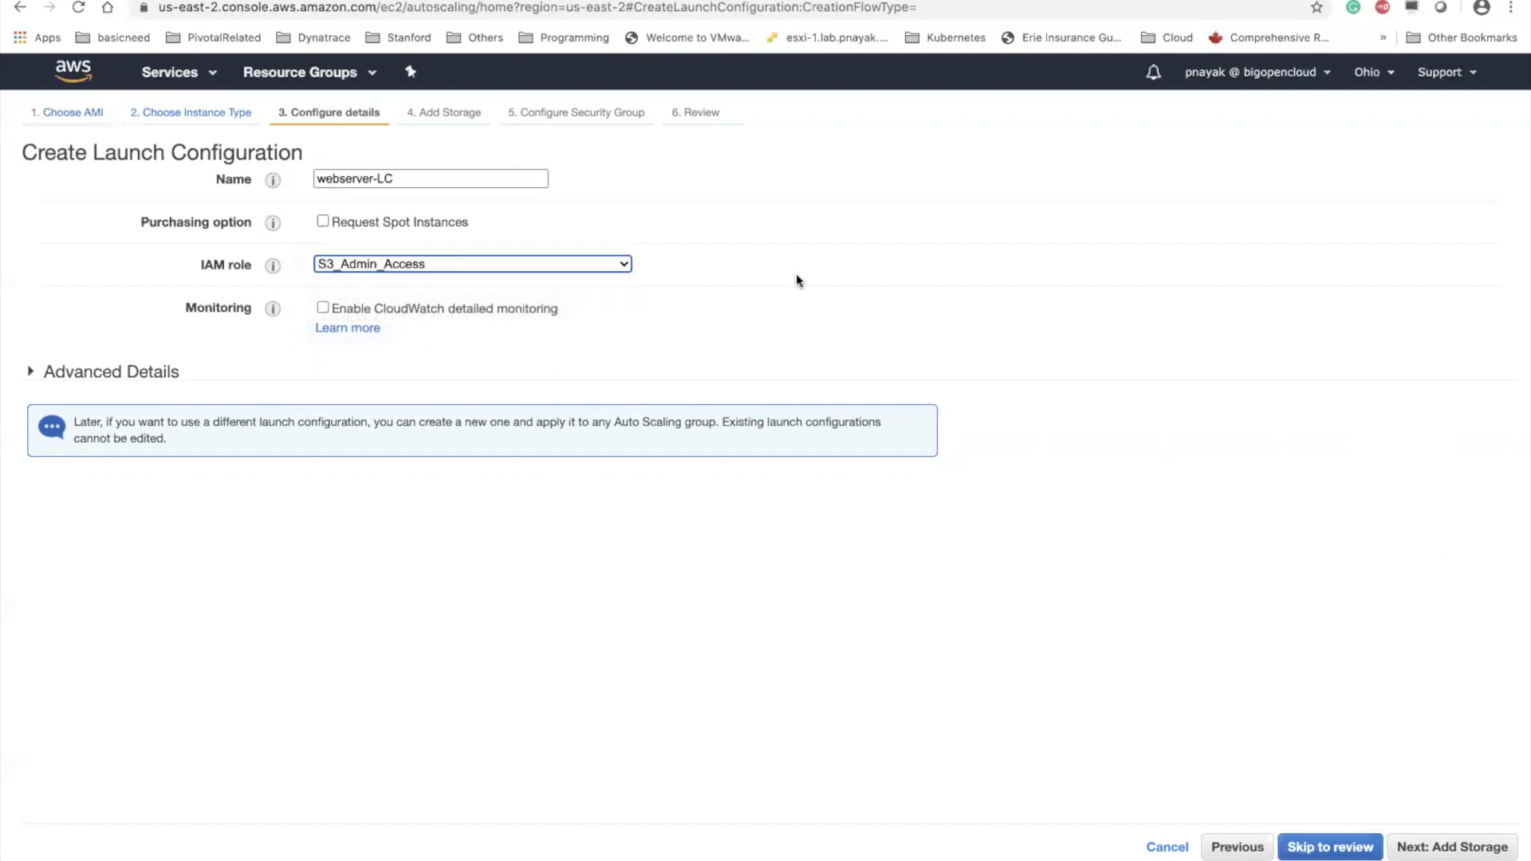
{"action": "left_click", "coordinate": [588, 267]}
{"action": "left_click", "coordinate": [658, 262]}
{"action": "left_click", "coordinate": [512, 267]}
{"action": "left_click", "coordinate": [458, 195]}
Keep the default advanced and storage settings and assign the existing default security group sg-07fbc74e8ccdcbca9 to the launch configuration
{"action": "left_click", "coordinate": [81, 372]}
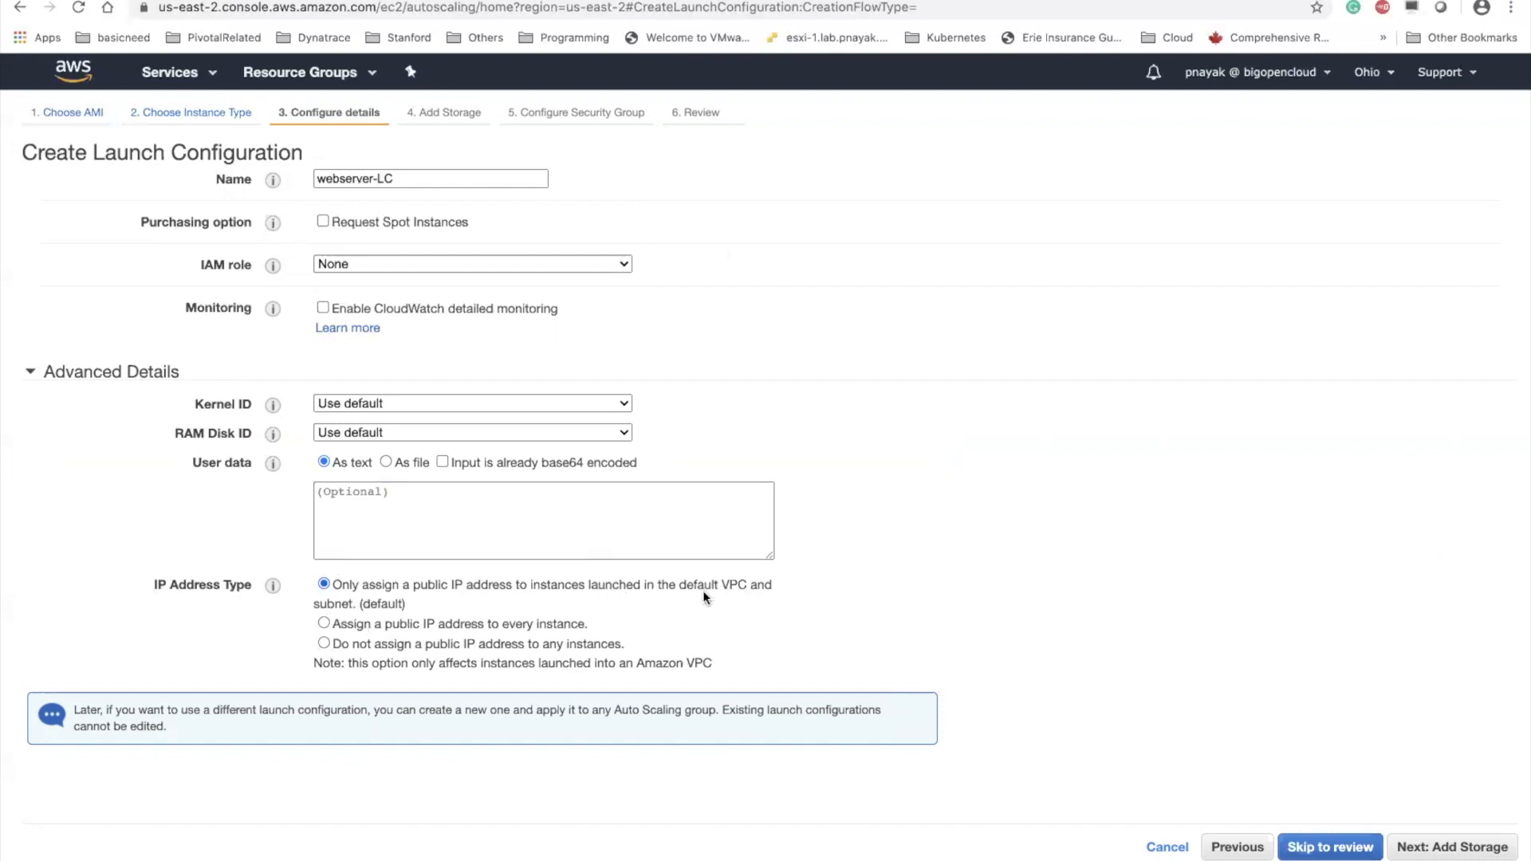
{"action": "left_click", "coordinate": [1449, 847]}
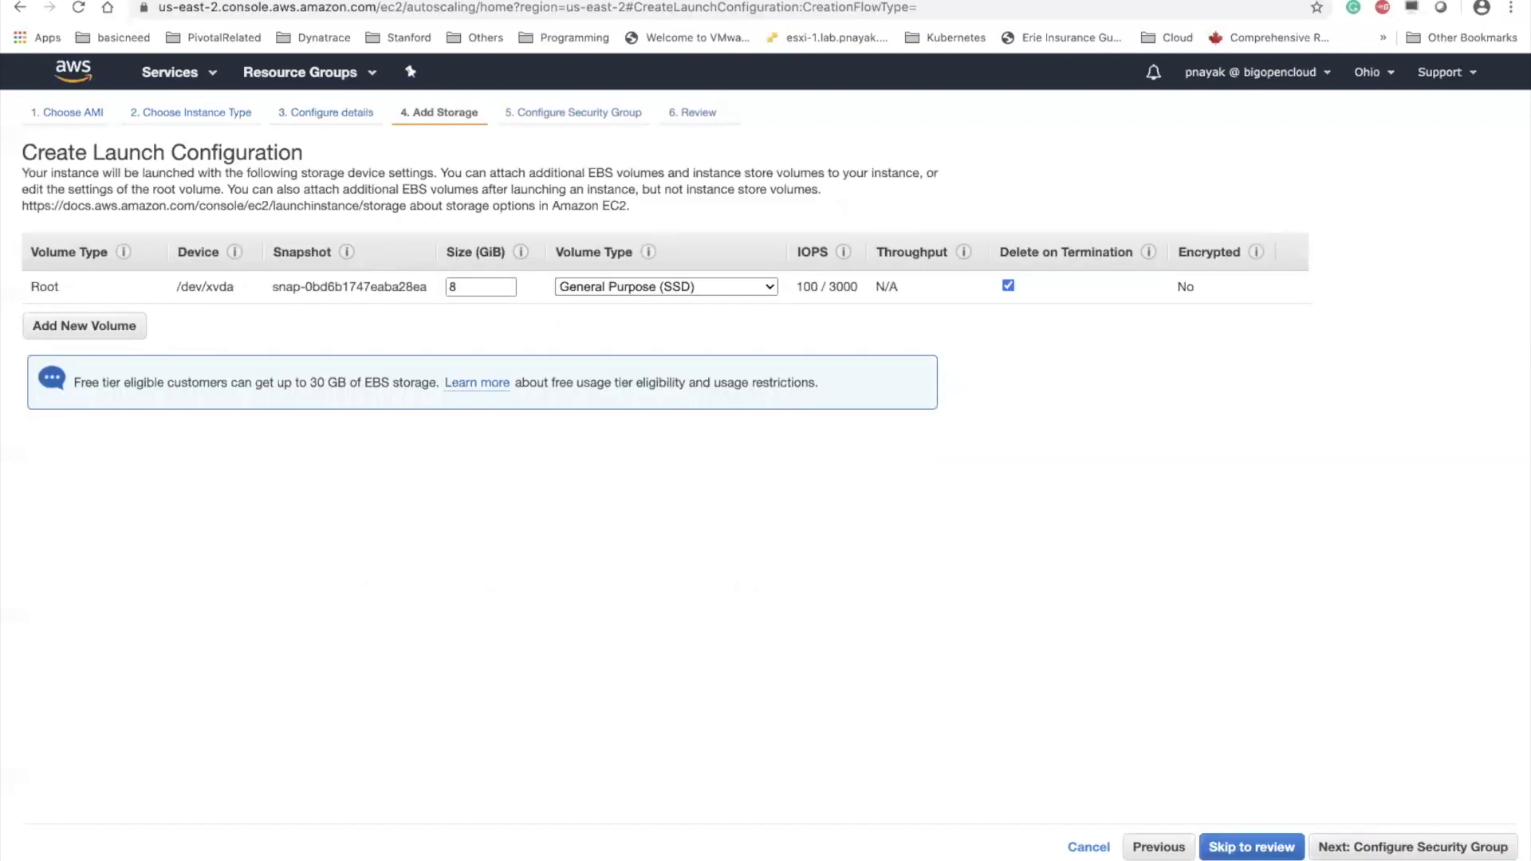
{"action": "left_click", "coordinate": [1412, 847]}
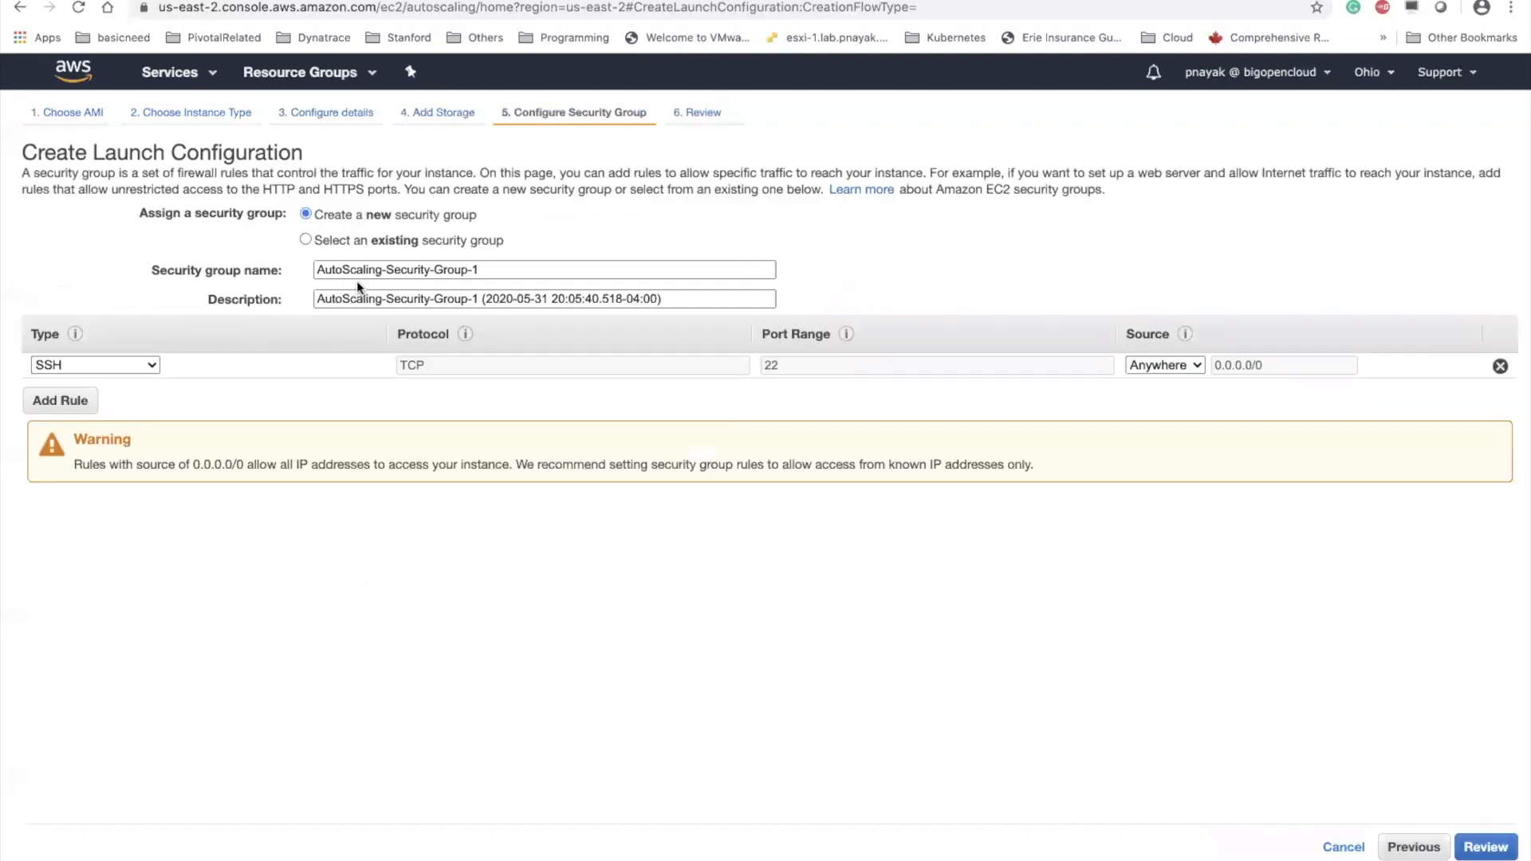
{"action": "left_click", "coordinate": [306, 239]}
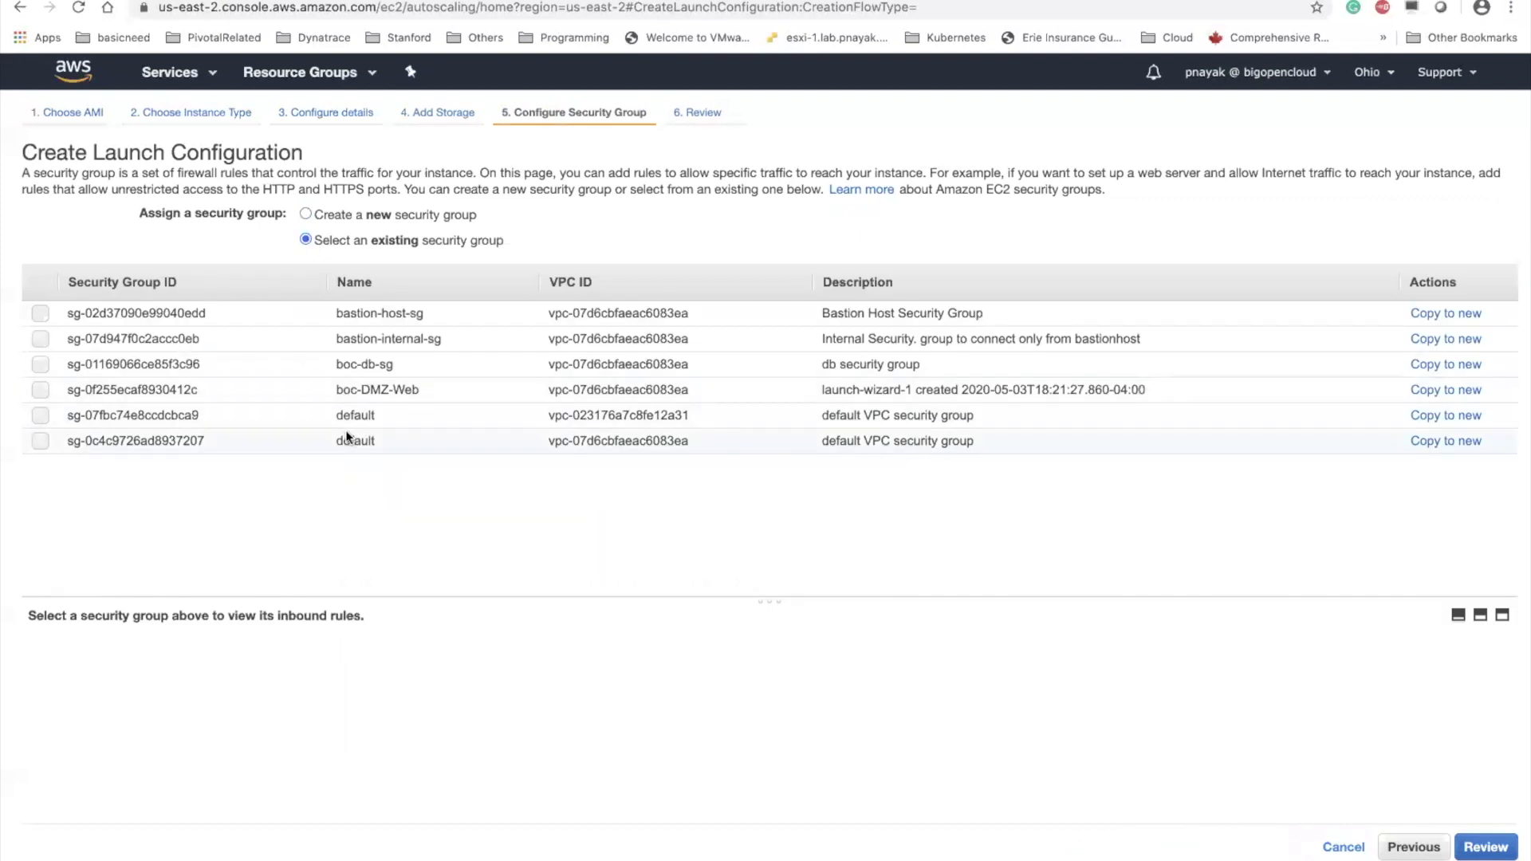
{"action": "left_click", "coordinate": [359, 415]}
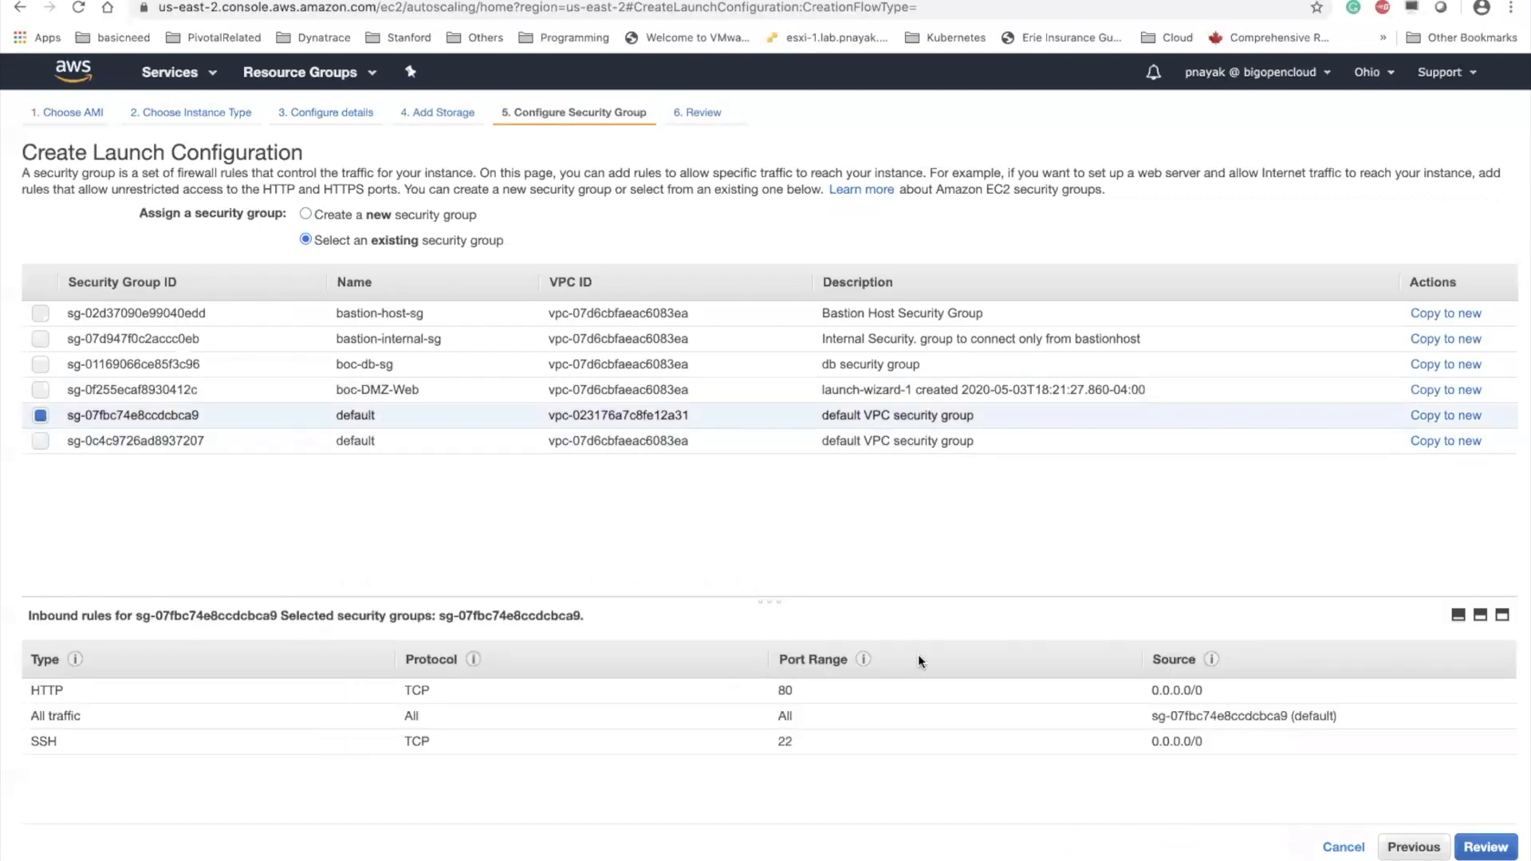
{"action": "left_click", "coordinate": [1488, 848]}
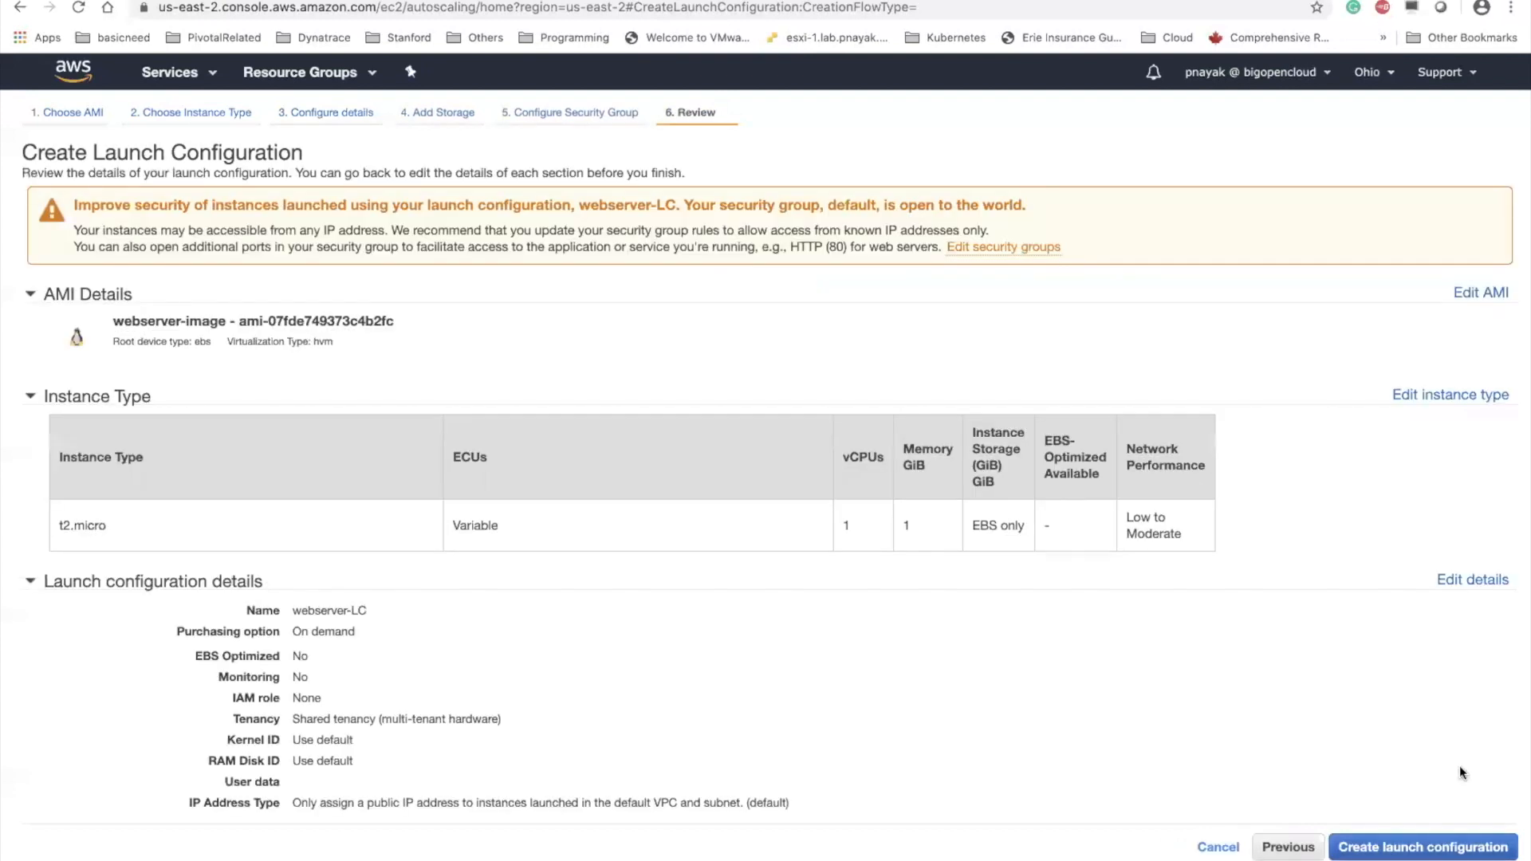
Create the launch configuration with the preselected existing key pair, acknowledging access to its private key file
{"action": "left_click", "coordinate": [1419, 850]}
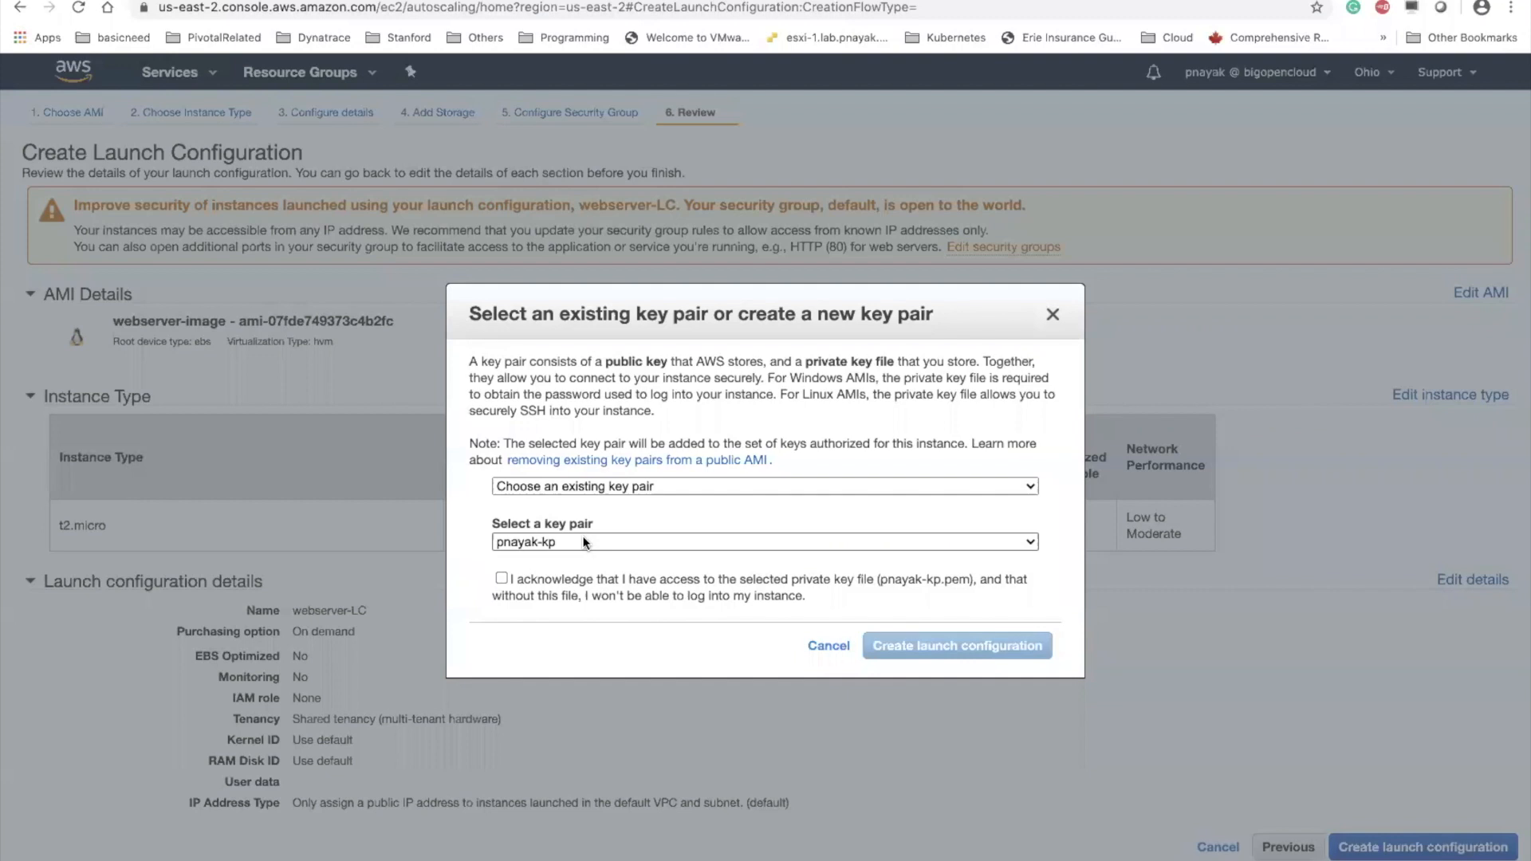
{"action": "left_click", "coordinate": [497, 575]}
{"action": "left_click", "coordinate": [934, 647]}
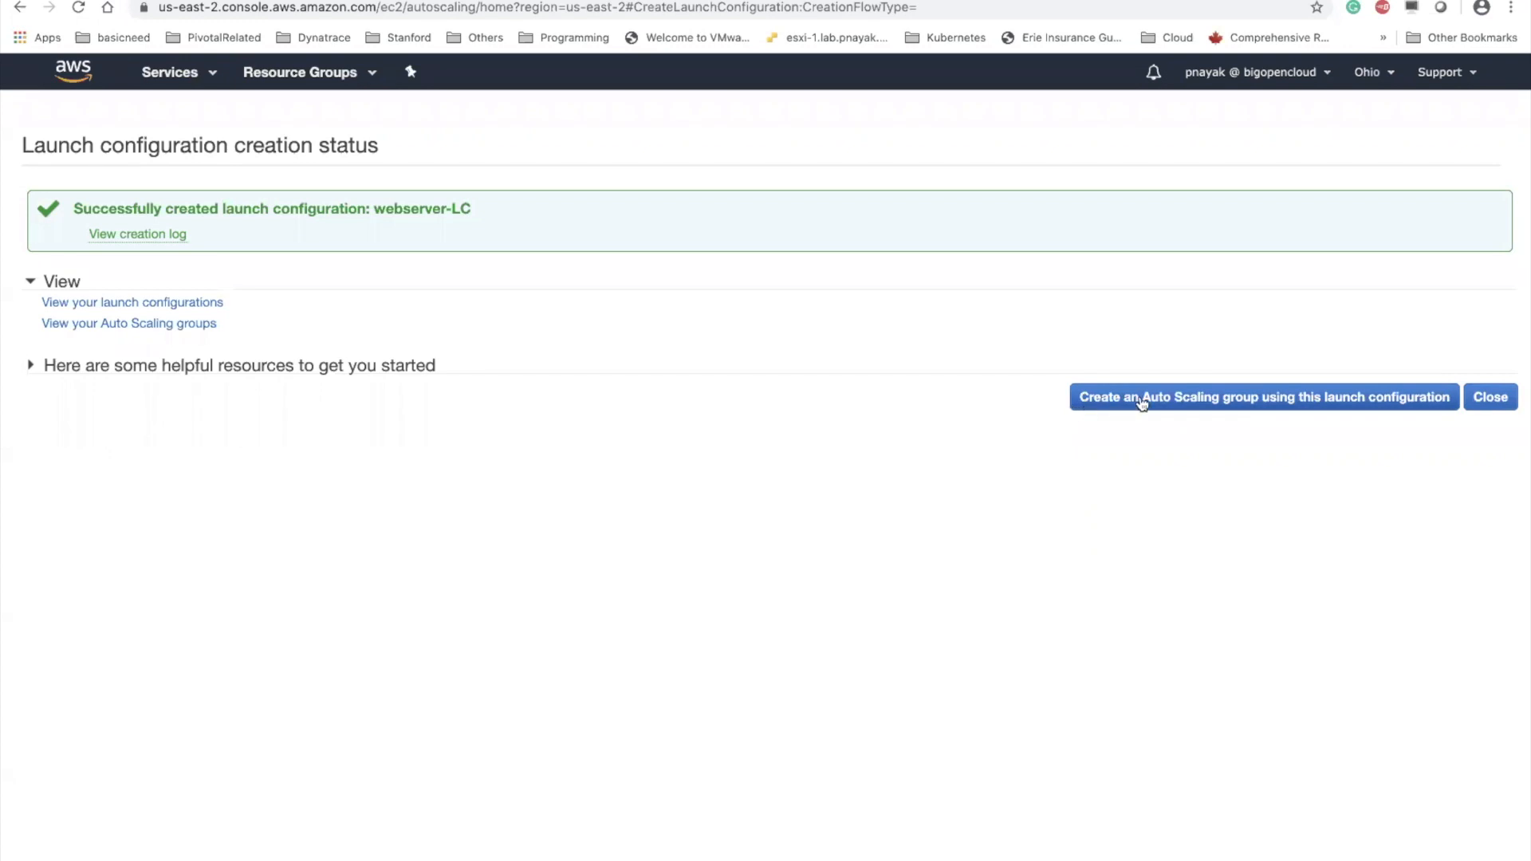
Start an Auto Scaling group from the webserver-LC launch configuration and name it webserver-asg
{"action": "left_click", "coordinate": [1215, 402]}
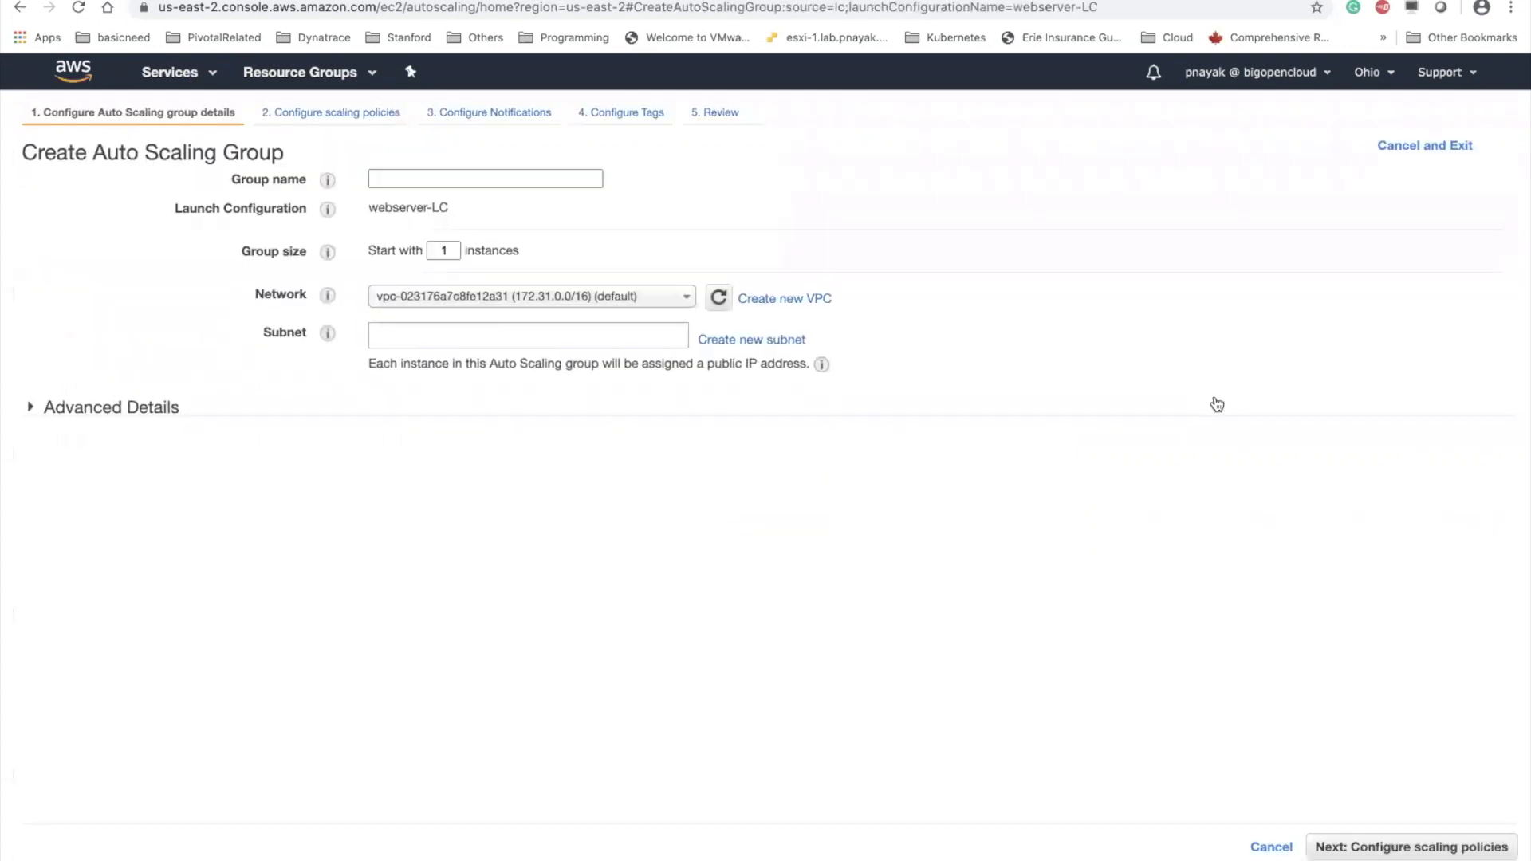
{"action": "left_click", "coordinate": [498, 177]}
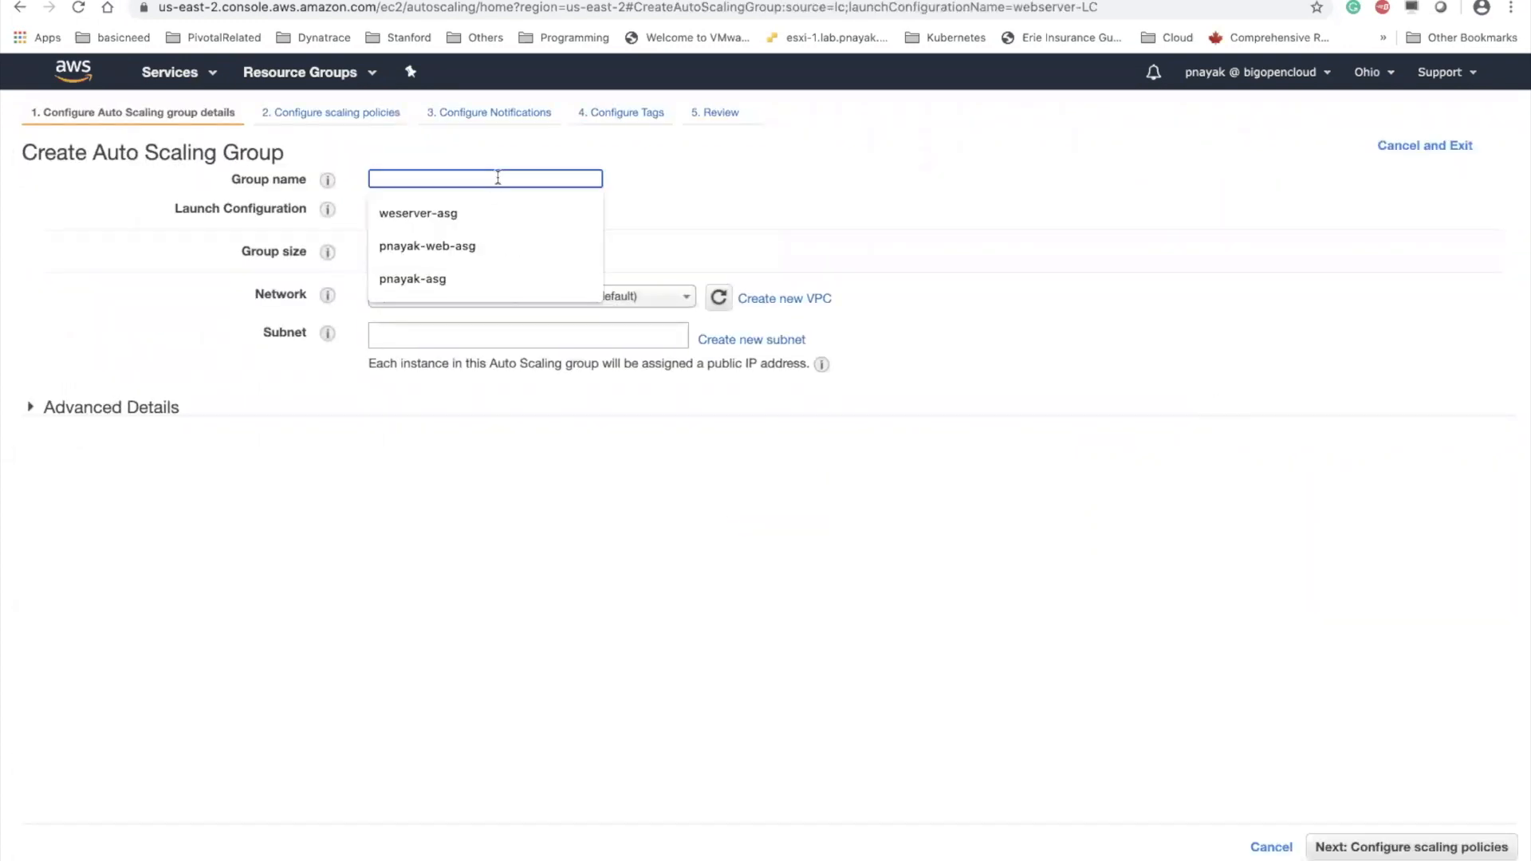
{"action": "type", "text": "w"}
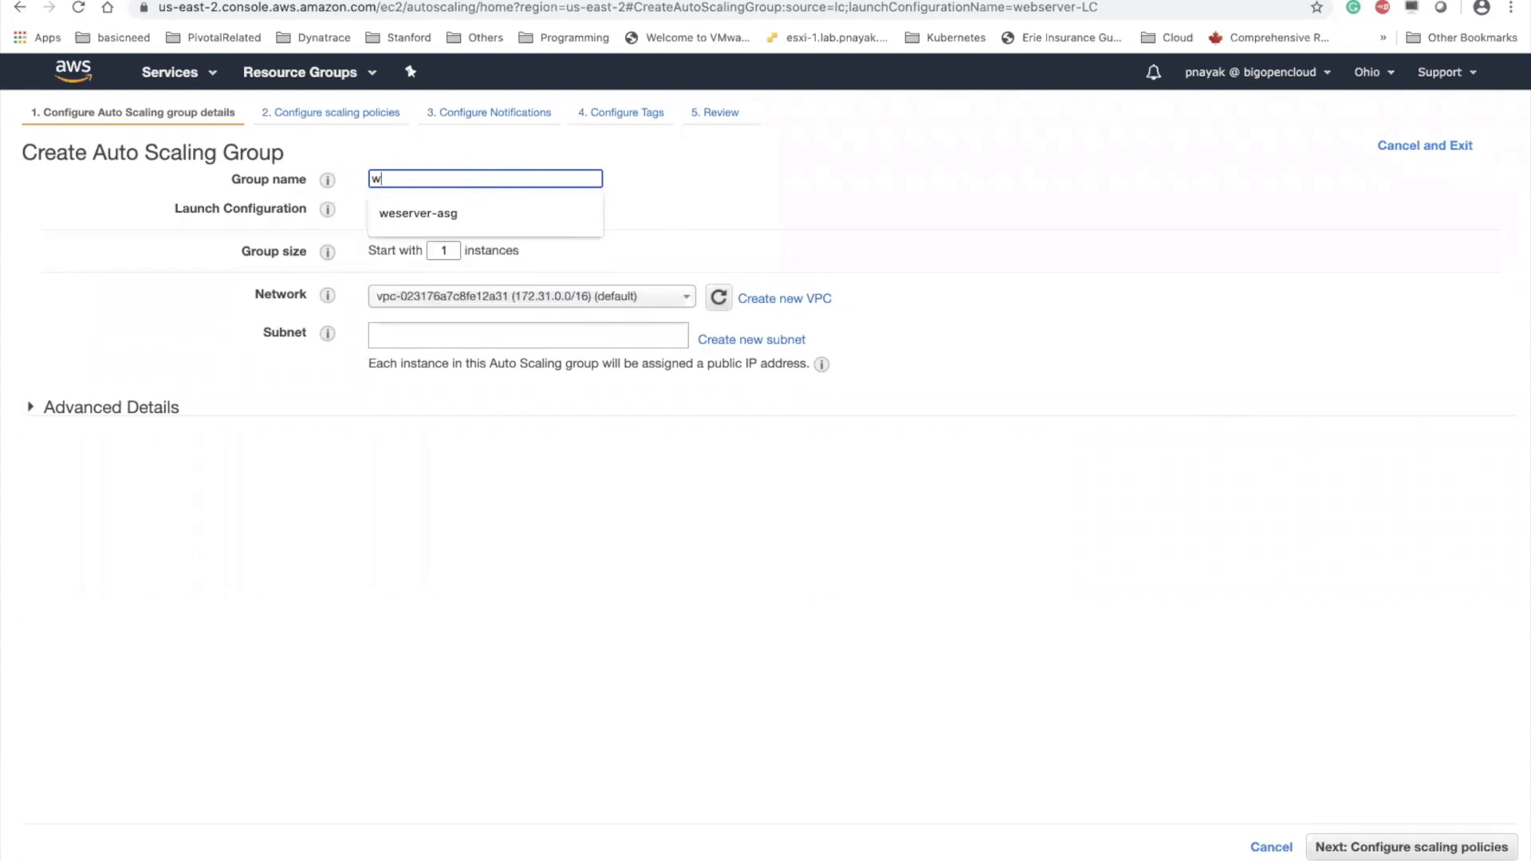
{"action": "type", "text": "ebseerver"}
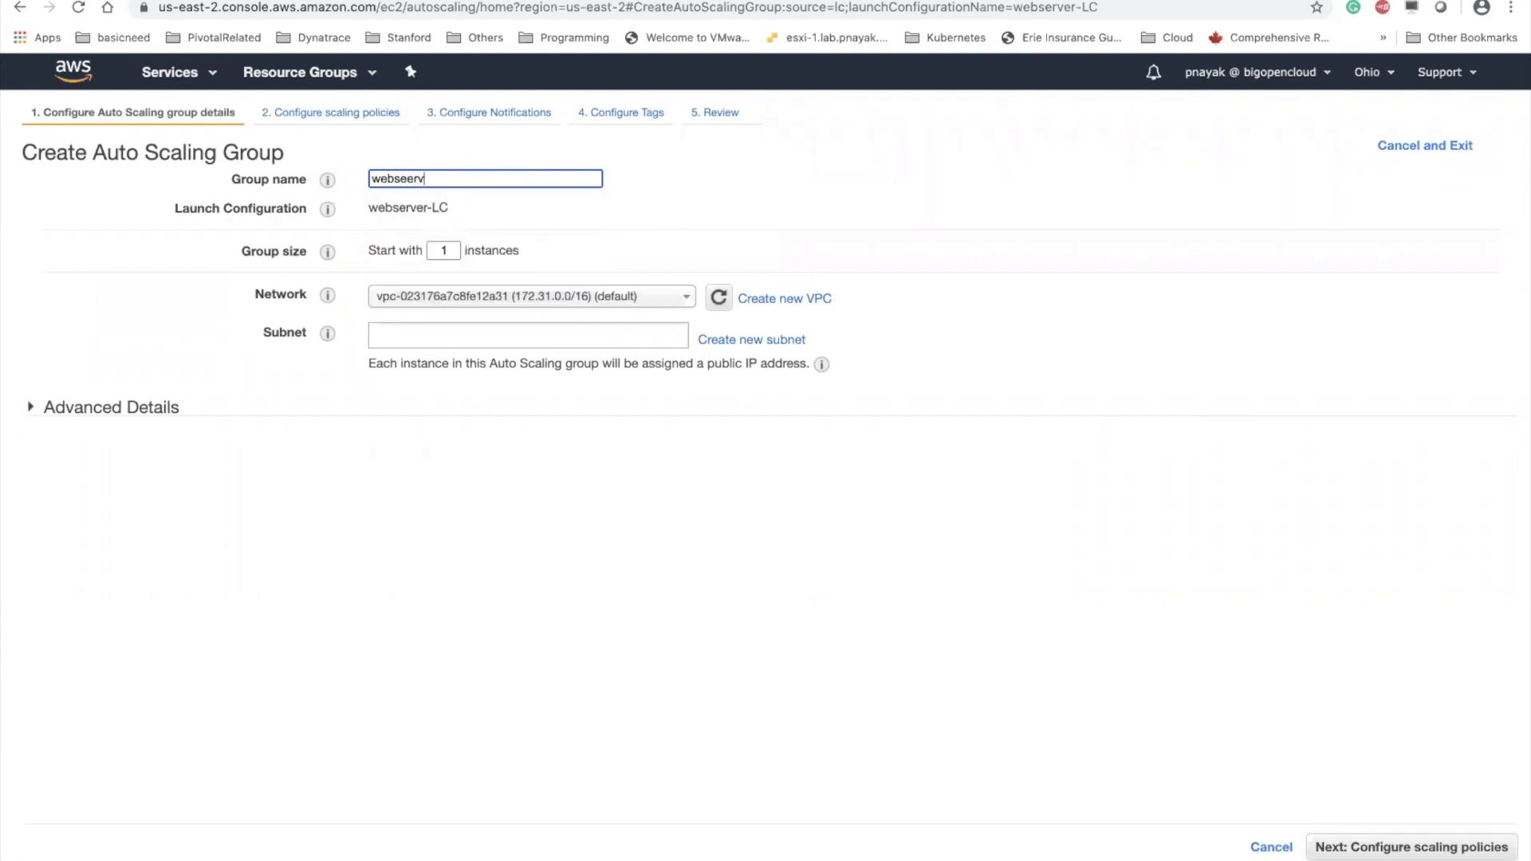
{"action": "key", "text": "BackSpace"}
{"action": "key", "text": "BackSpace"}
{"action": "key", "text": "BackSpace"}
{"action": "key", "text": "BackSpace"}
{"action": "type", "text": "rver-asg"}
{"action": "left_click", "coordinate": [797, 179]}
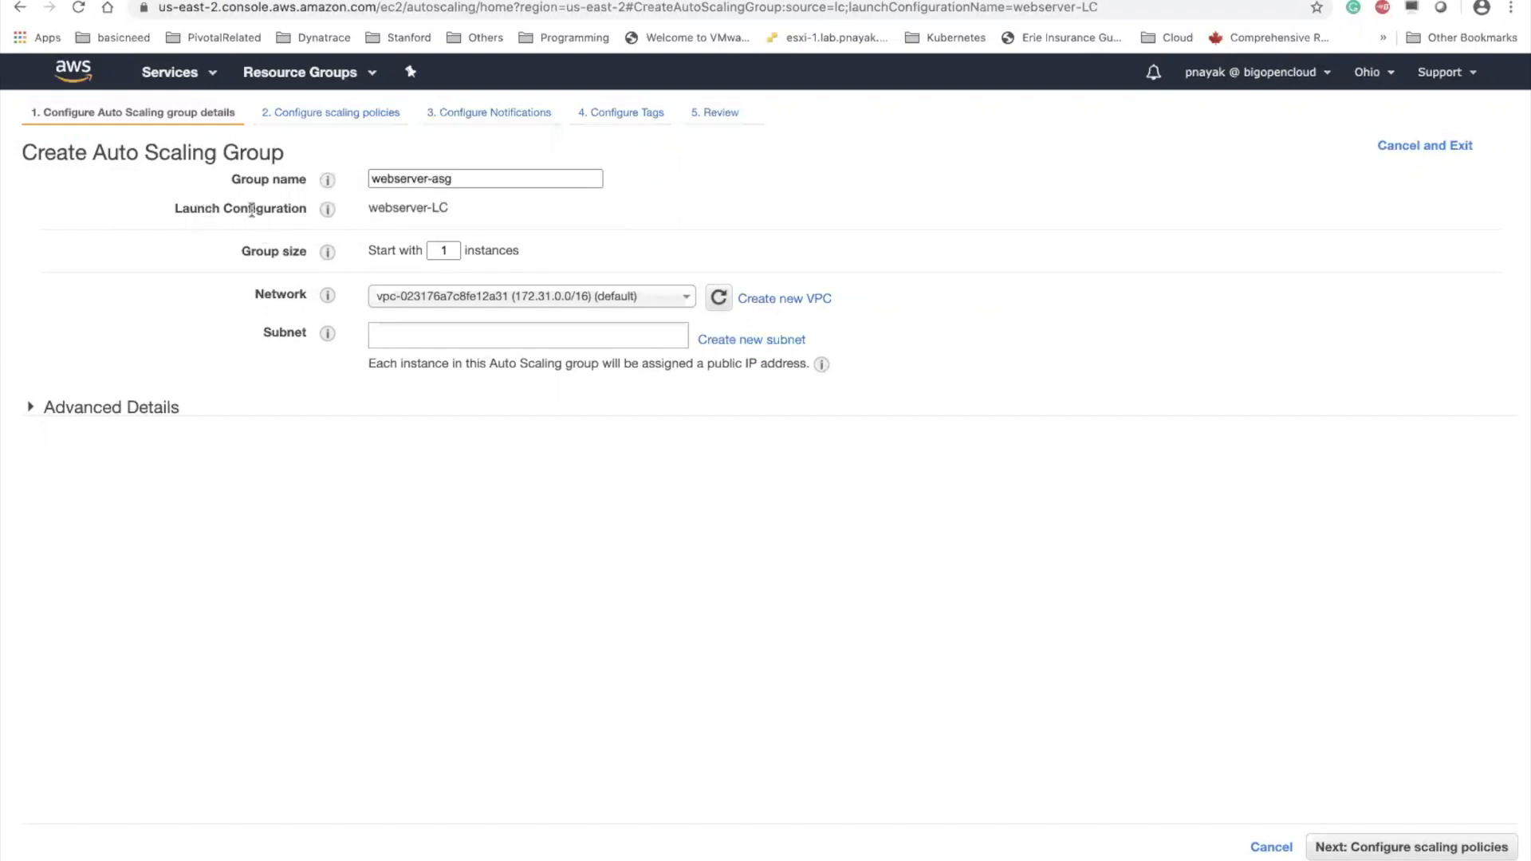
{"action": "left_click_drag", "start_coordinate": [366, 208], "coordinate": [445, 210]}
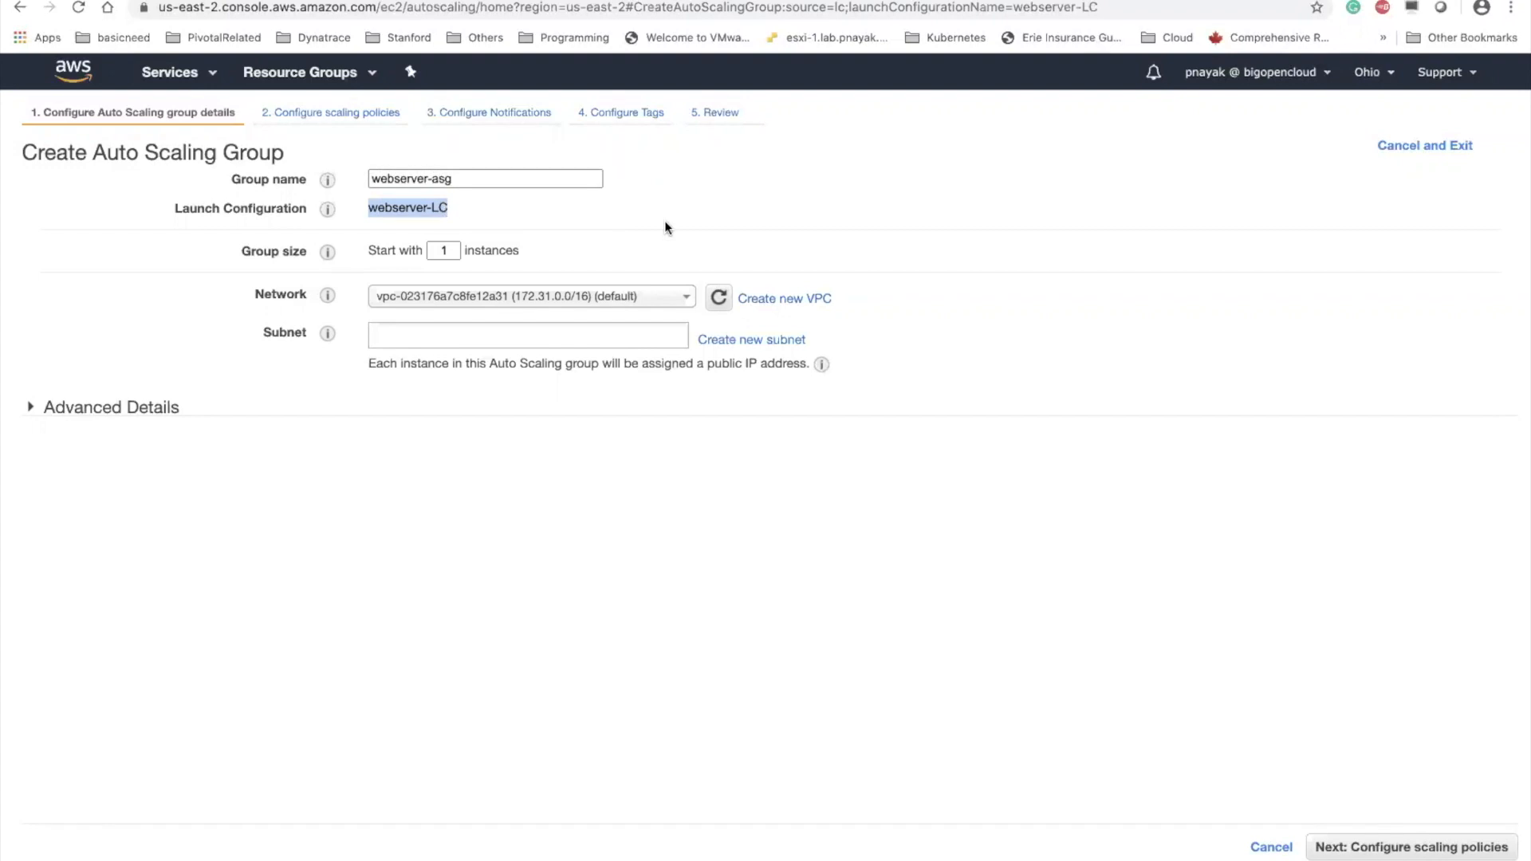
{"action": "left_click", "coordinate": [798, 194]}
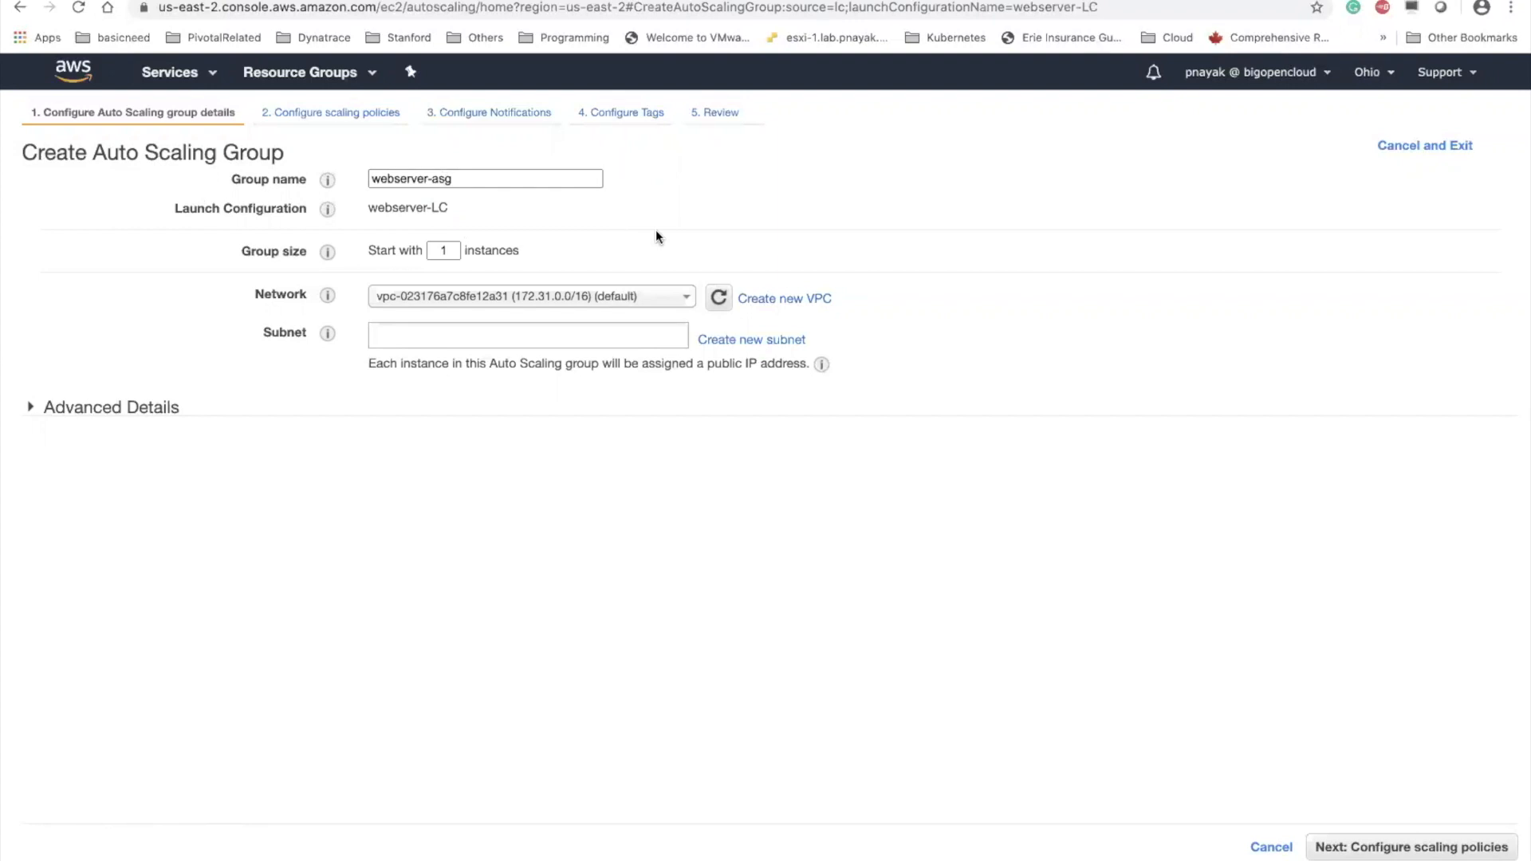
Set the Auto Scaling group's starting size to 2 instances
{"action": "left_click", "coordinate": [448, 250]}
{"action": "type", "text": "2"}
{"action": "left_click", "coordinate": [918, 237]}
{"action": "left_click", "coordinate": [453, 250]}
{"action": "key", "text": "BackSpace"}
{"action": "type", "text": "1"}
{"action": "key", "text": "BackSpace"}
{"action": "type", "text": "2"}
{"action": "left_click", "coordinate": [955, 218]}
Add the default VPC's subnets in us-east-2a, us-east-2c and us-east-2b to the Auto Scaling group
{"action": "left_click", "coordinate": [573, 335]}
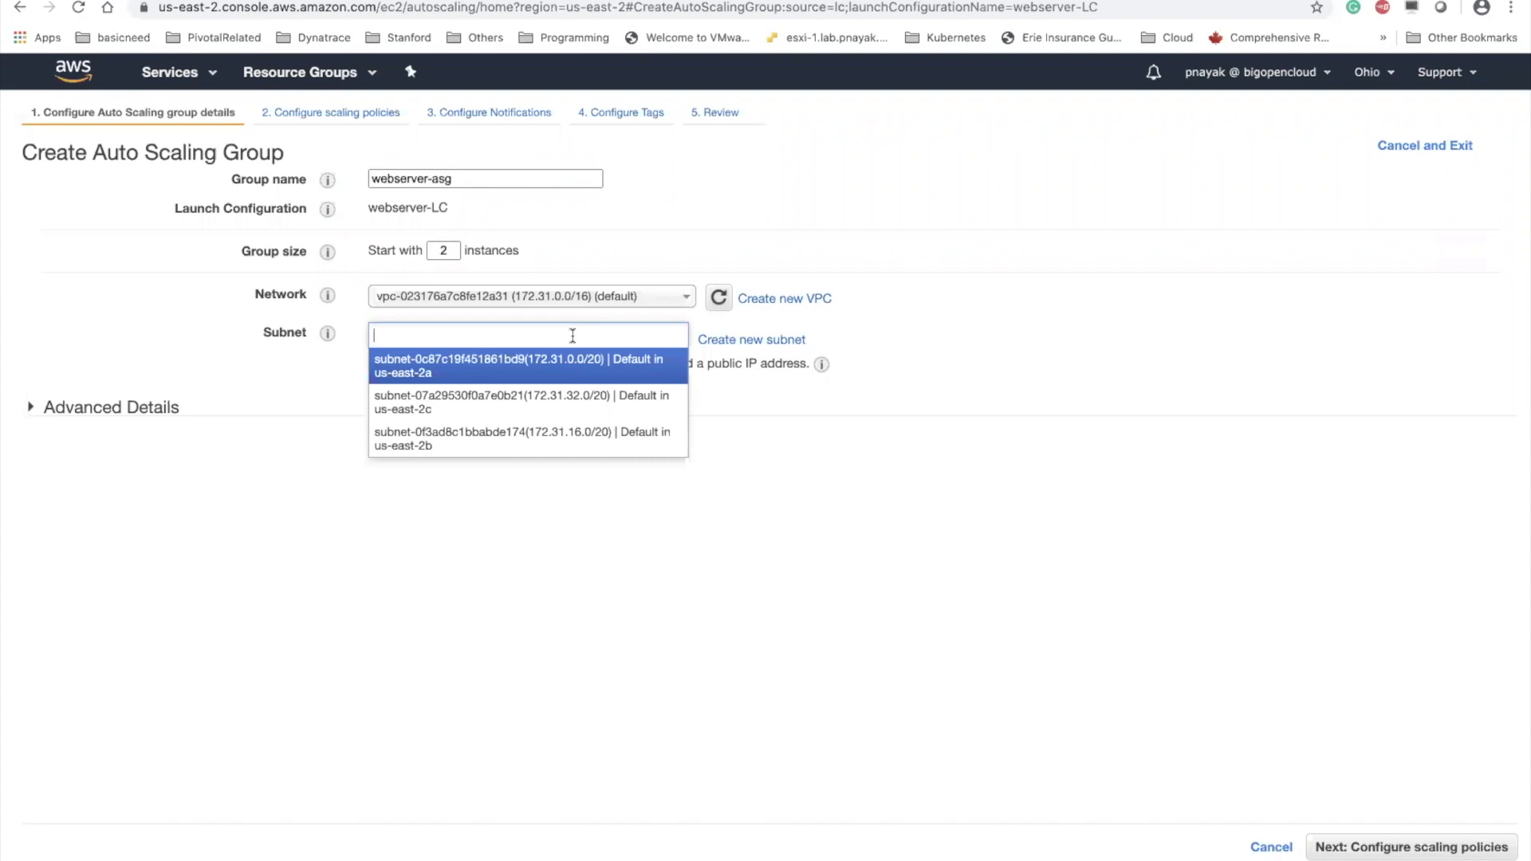
{"action": "left_click", "coordinate": [567, 360]}
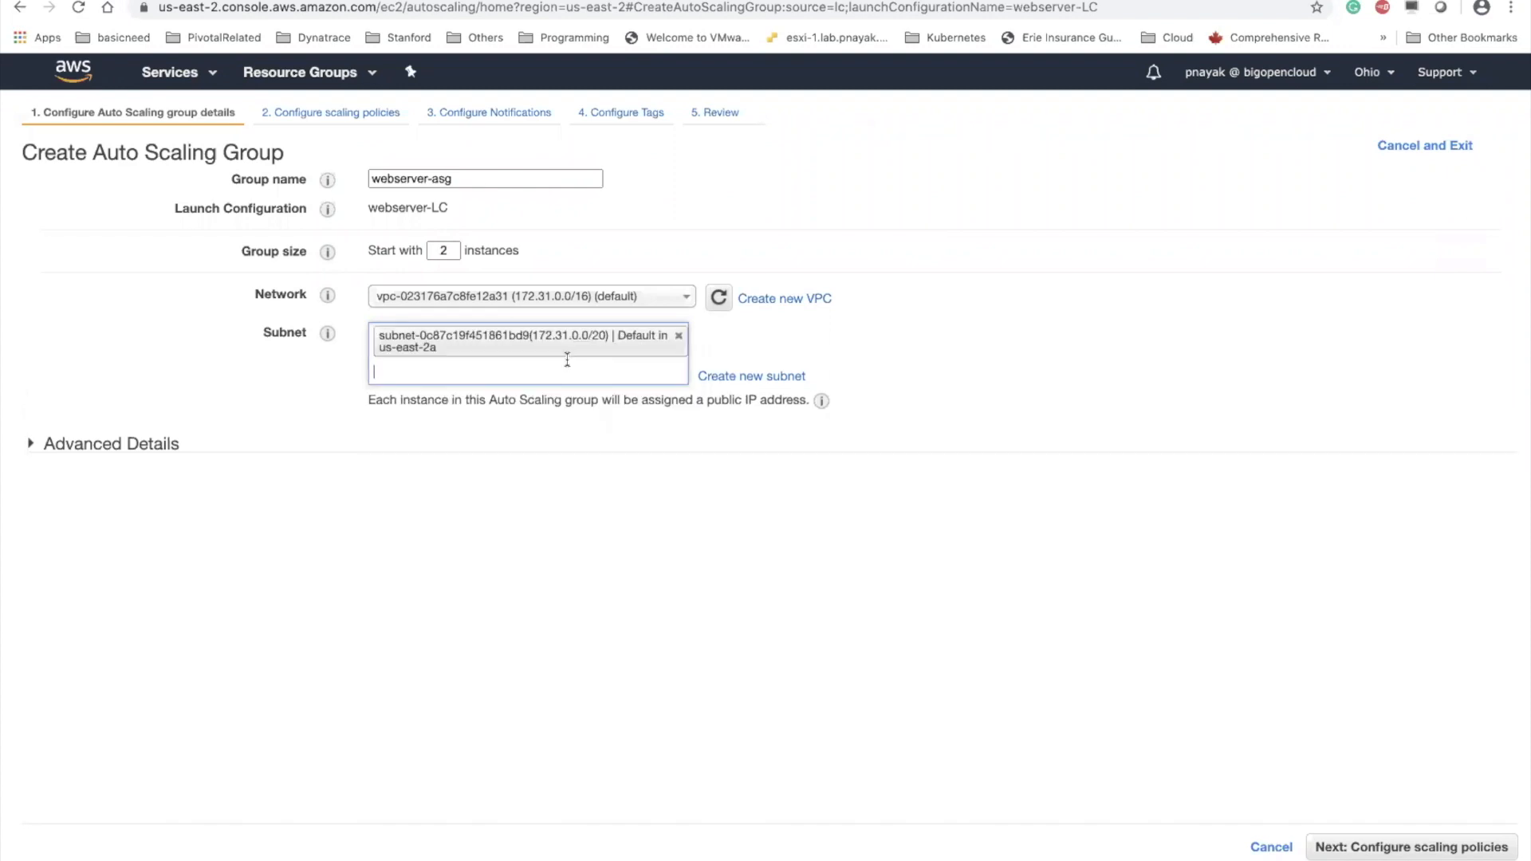
{"action": "left_click", "coordinate": [564, 368]}
{"action": "left_click", "coordinate": [564, 405]}
{"action": "left_click", "coordinate": [563, 407]}
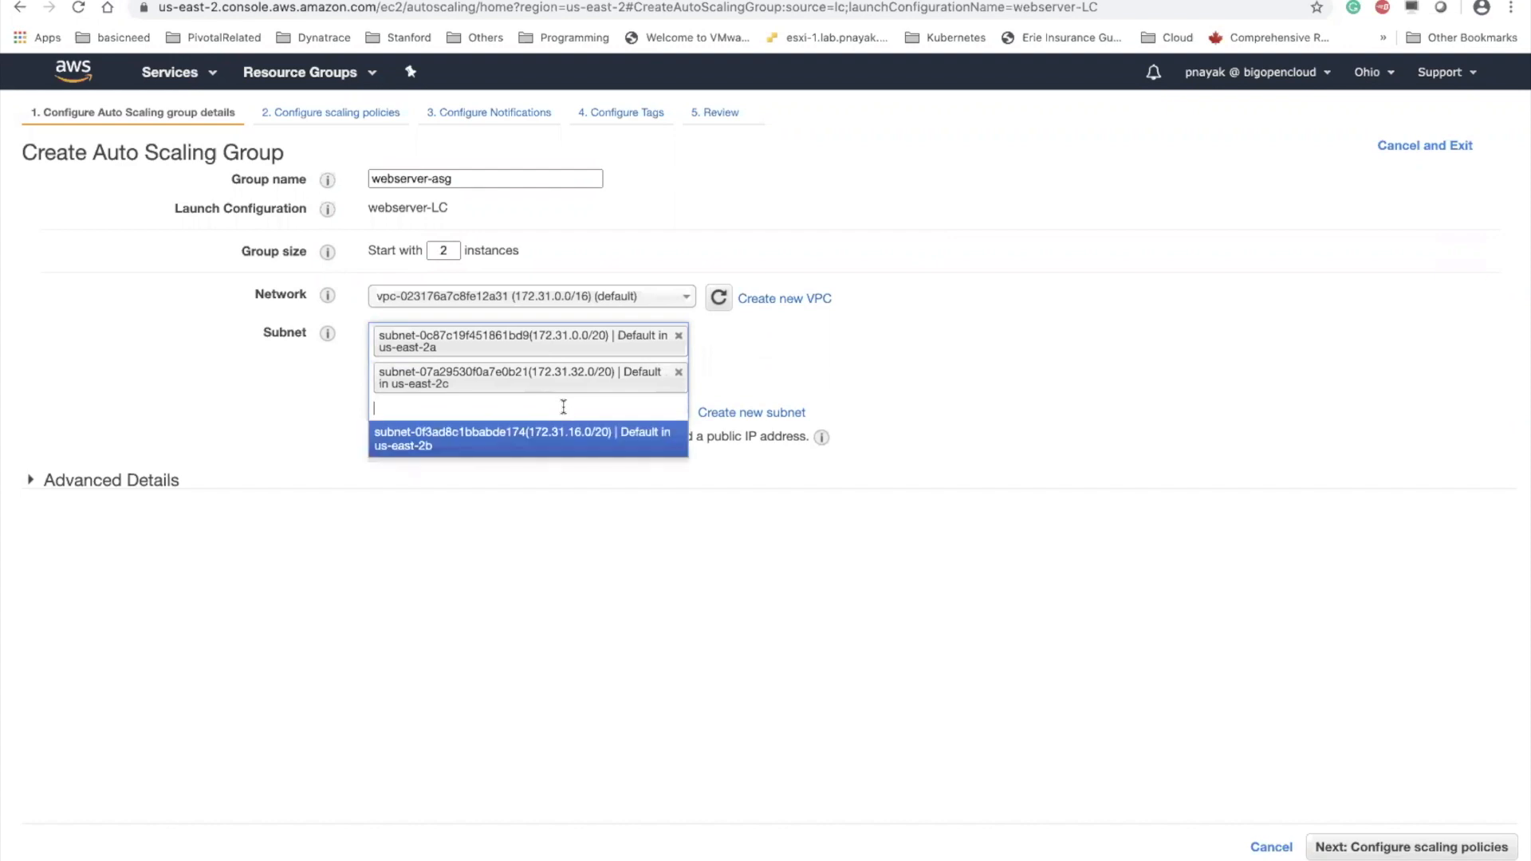
{"action": "left_click", "coordinate": [567, 441]}
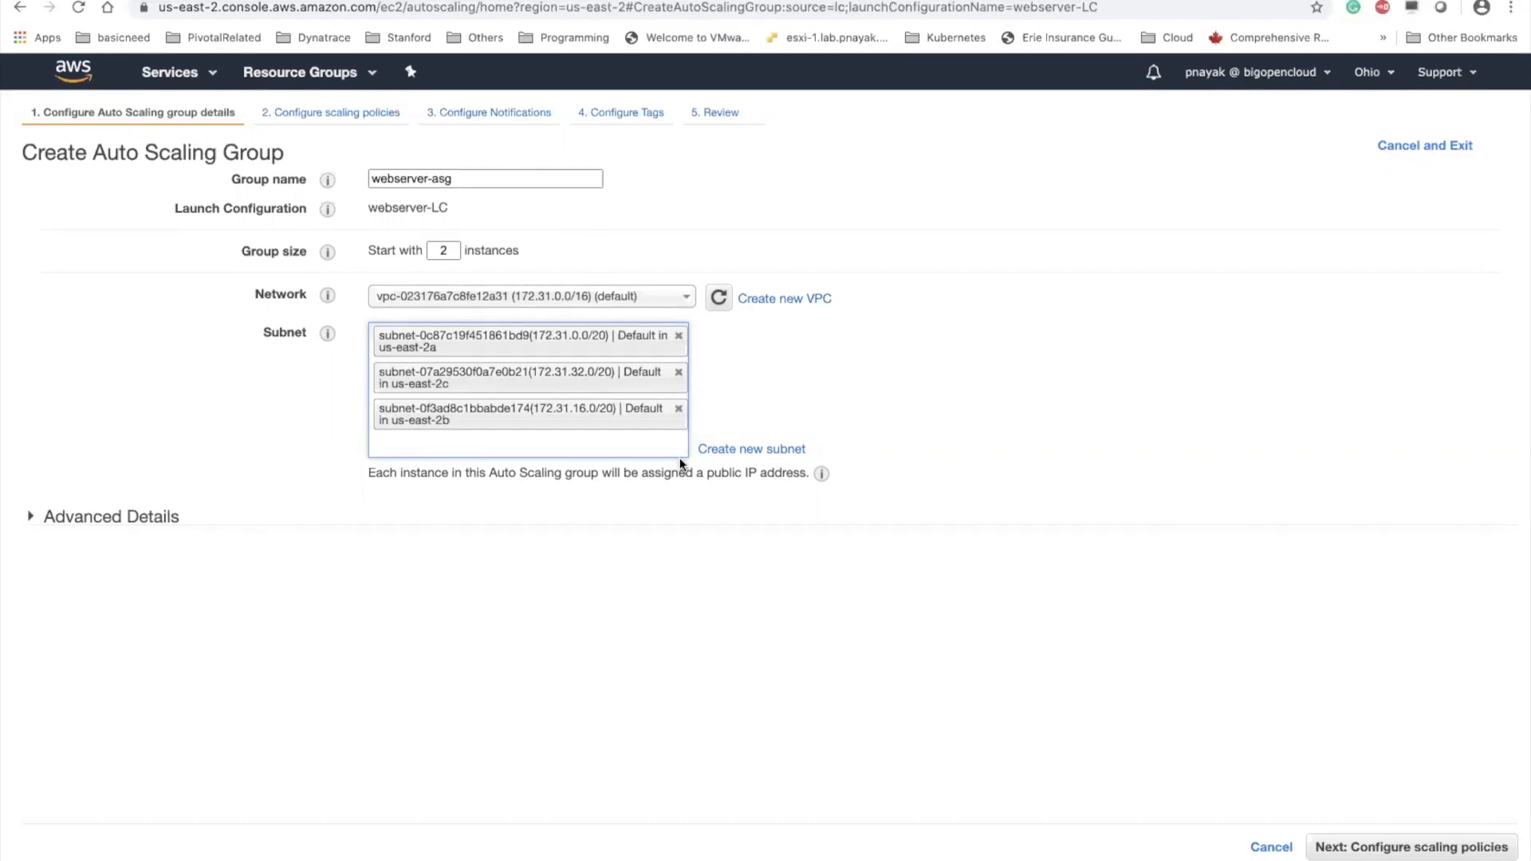
Remove the us-east-2b and us-east-2c subnets, add both back, and continue to the scaling policies
{"action": "left_click", "coordinate": [678, 408]}
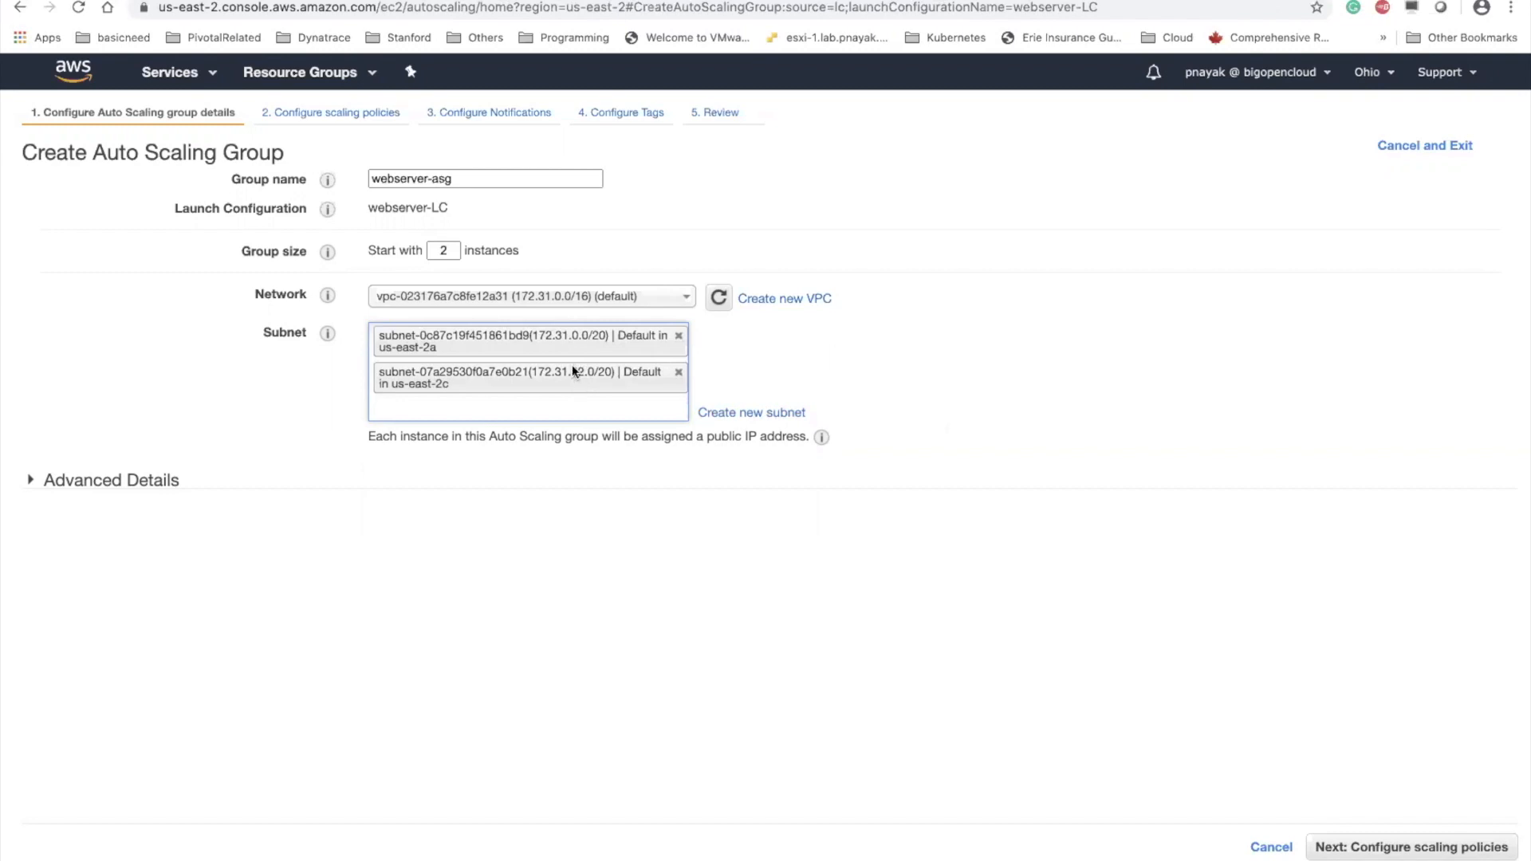
{"action": "left_click", "coordinate": [678, 372]}
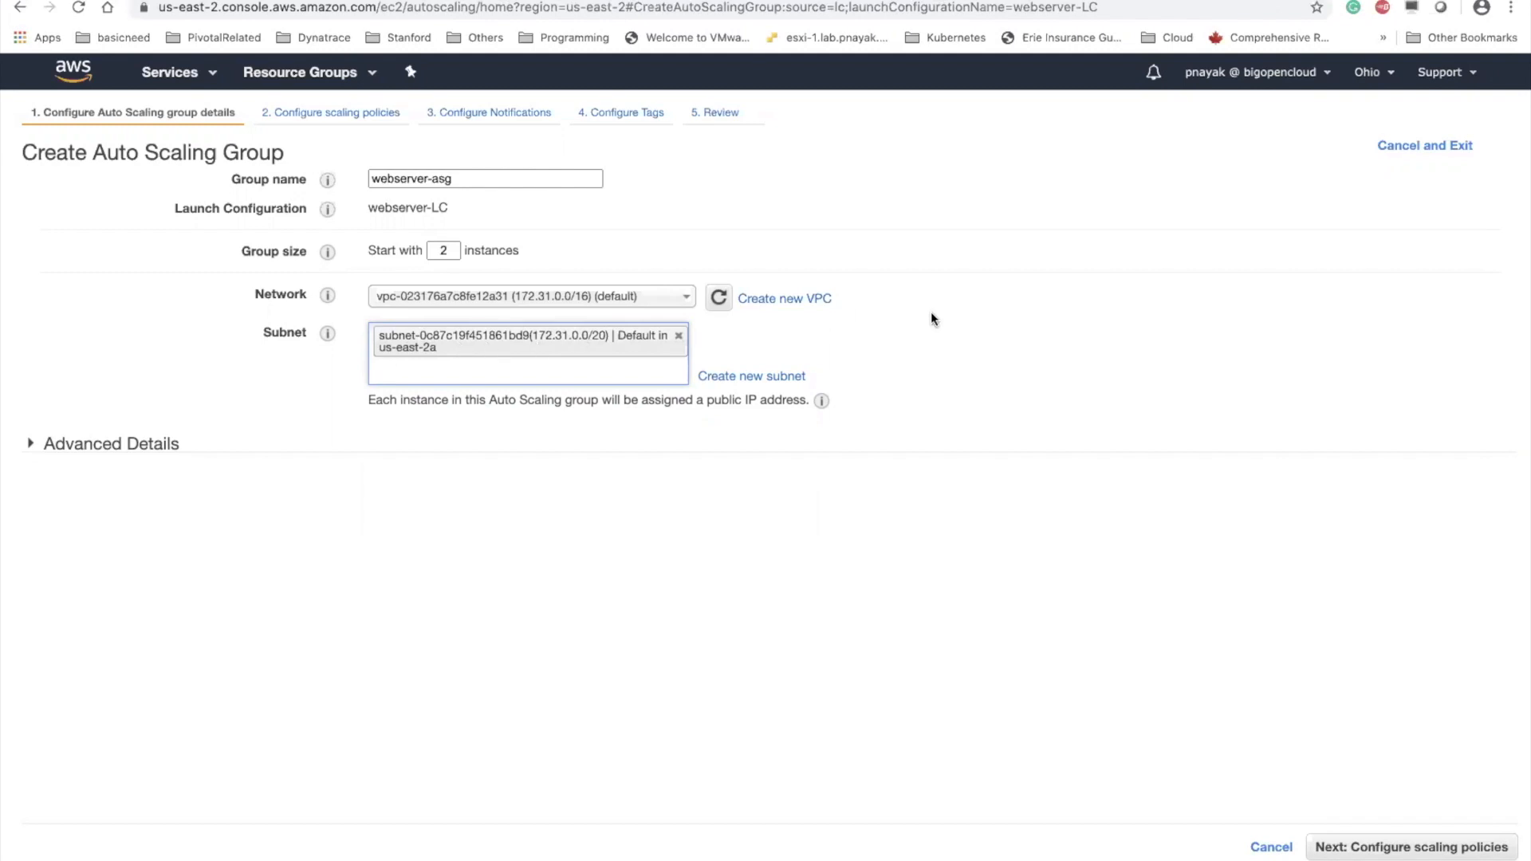
{"action": "left_click", "coordinate": [606, 370]}
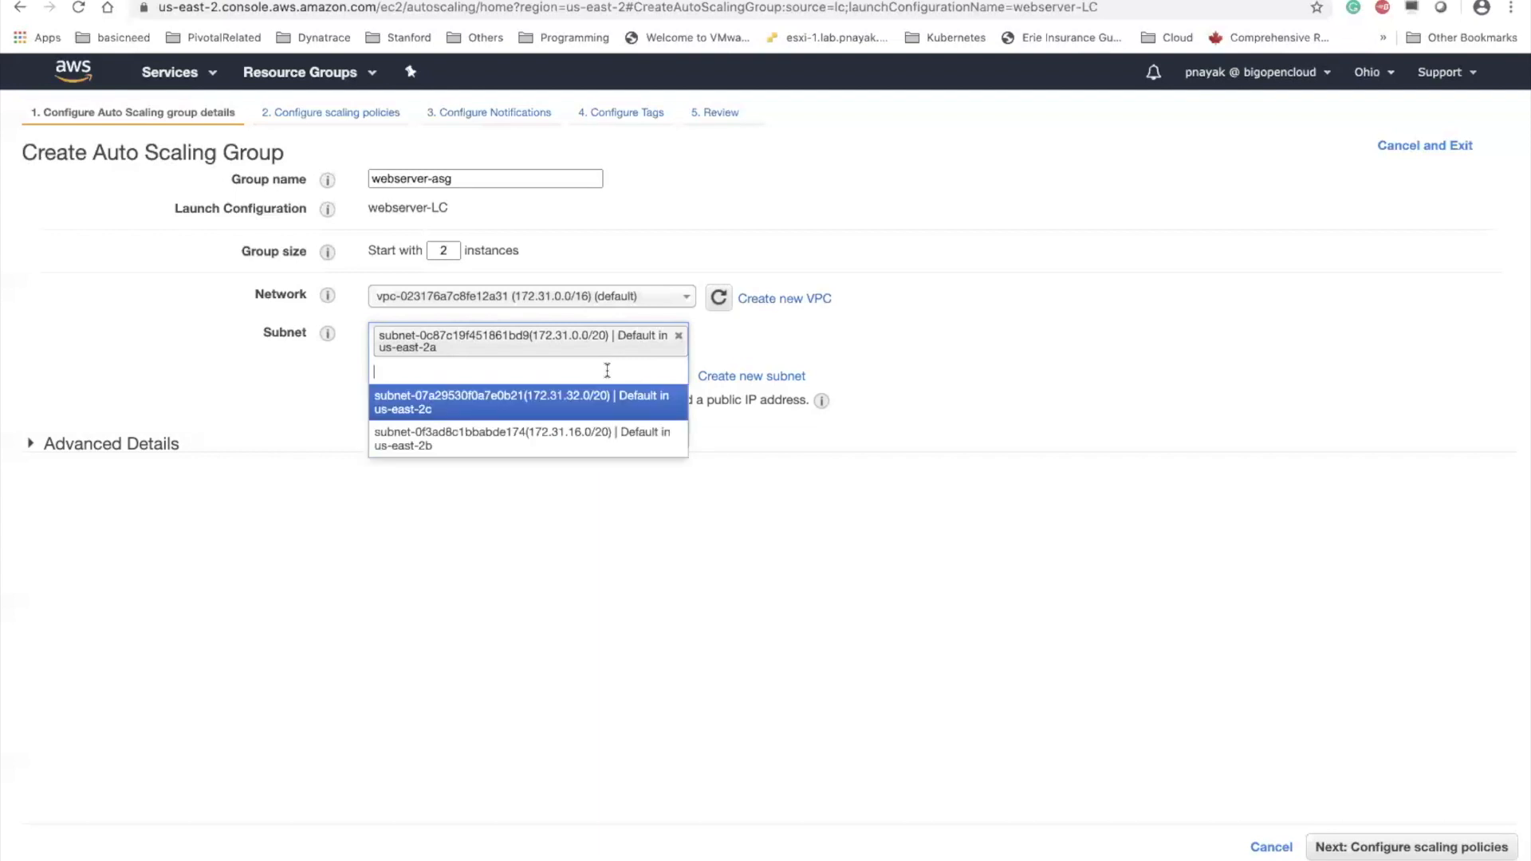
{"action": "left_click", "coordinate": [596, 404]}
{"action": "left_click", "coordinate": [594, 405]}
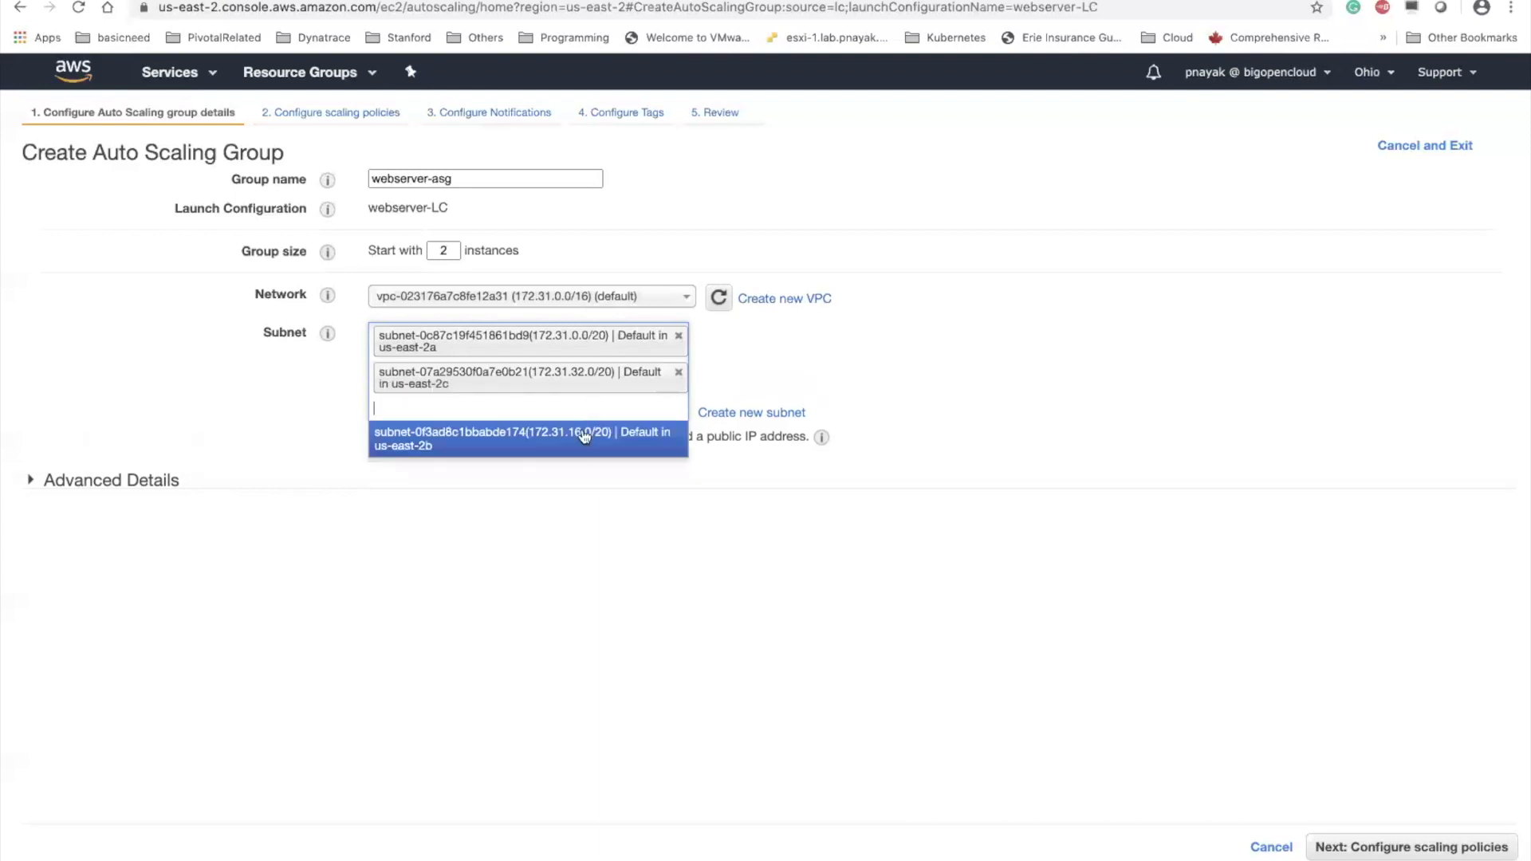
{"action": "left_click", "coordinate": [581, 434]}
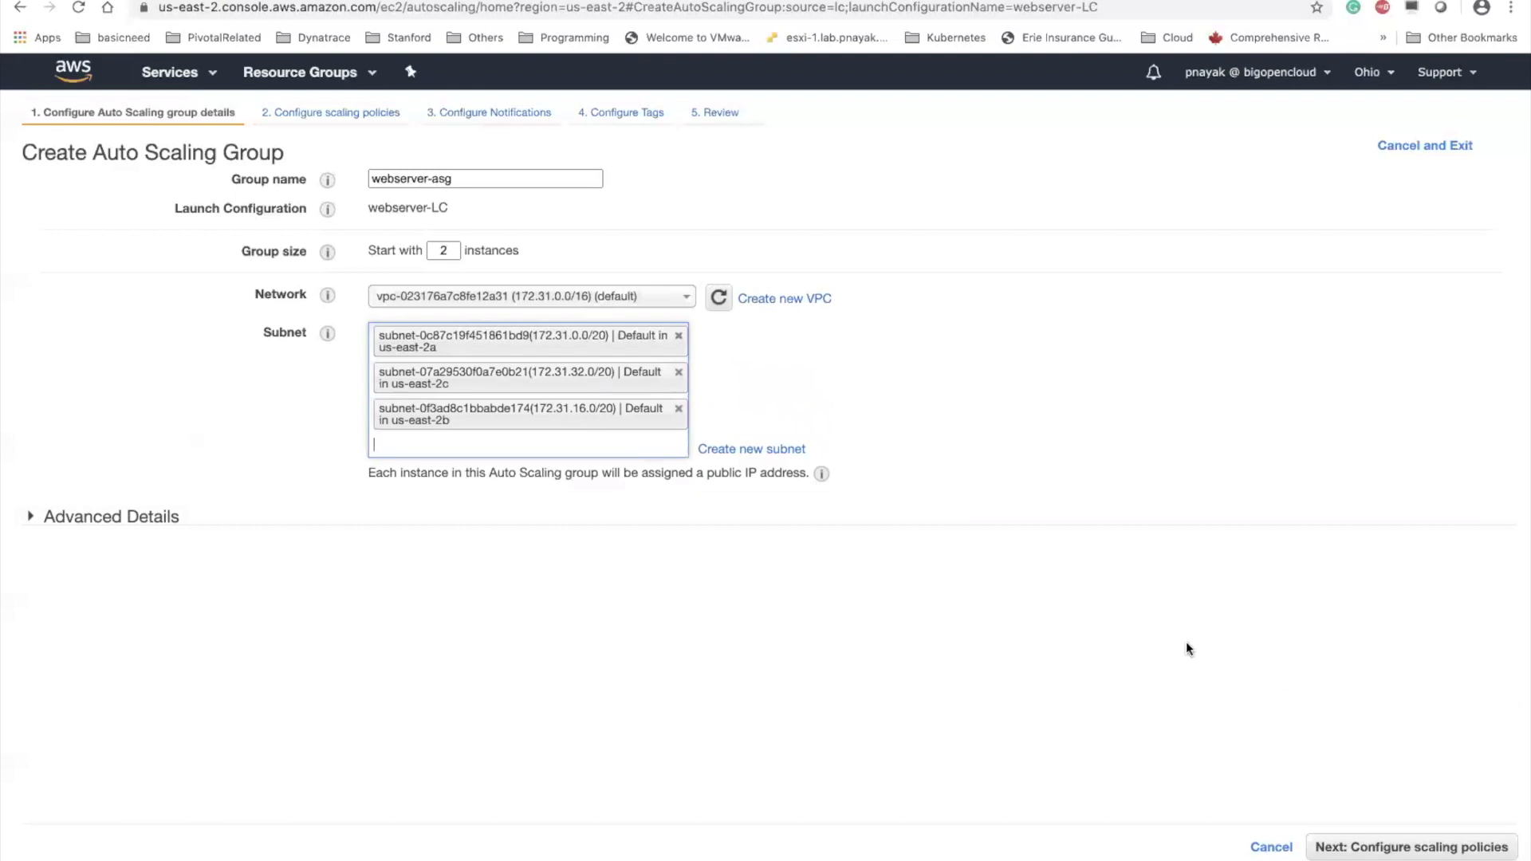
{"action": "left_click", "coordinate": [1380, 846]}
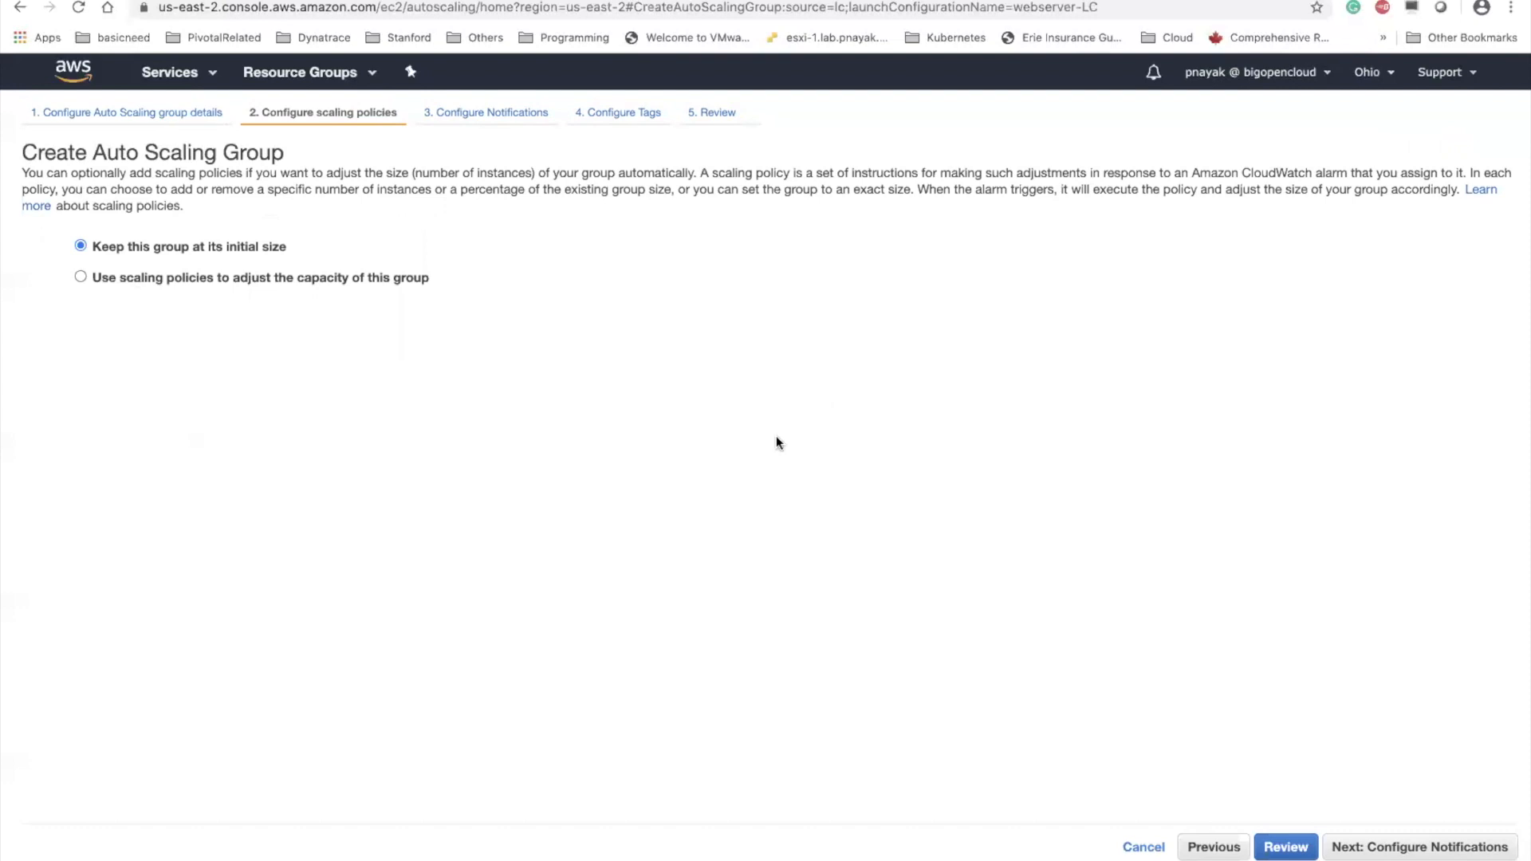
Switch to the PowerPoint slide on Auto Scaling configuration, review its scaling options, and return to the Auto Scaling group in Chrome
{"action": "key", "text": "ctrl+Up"}
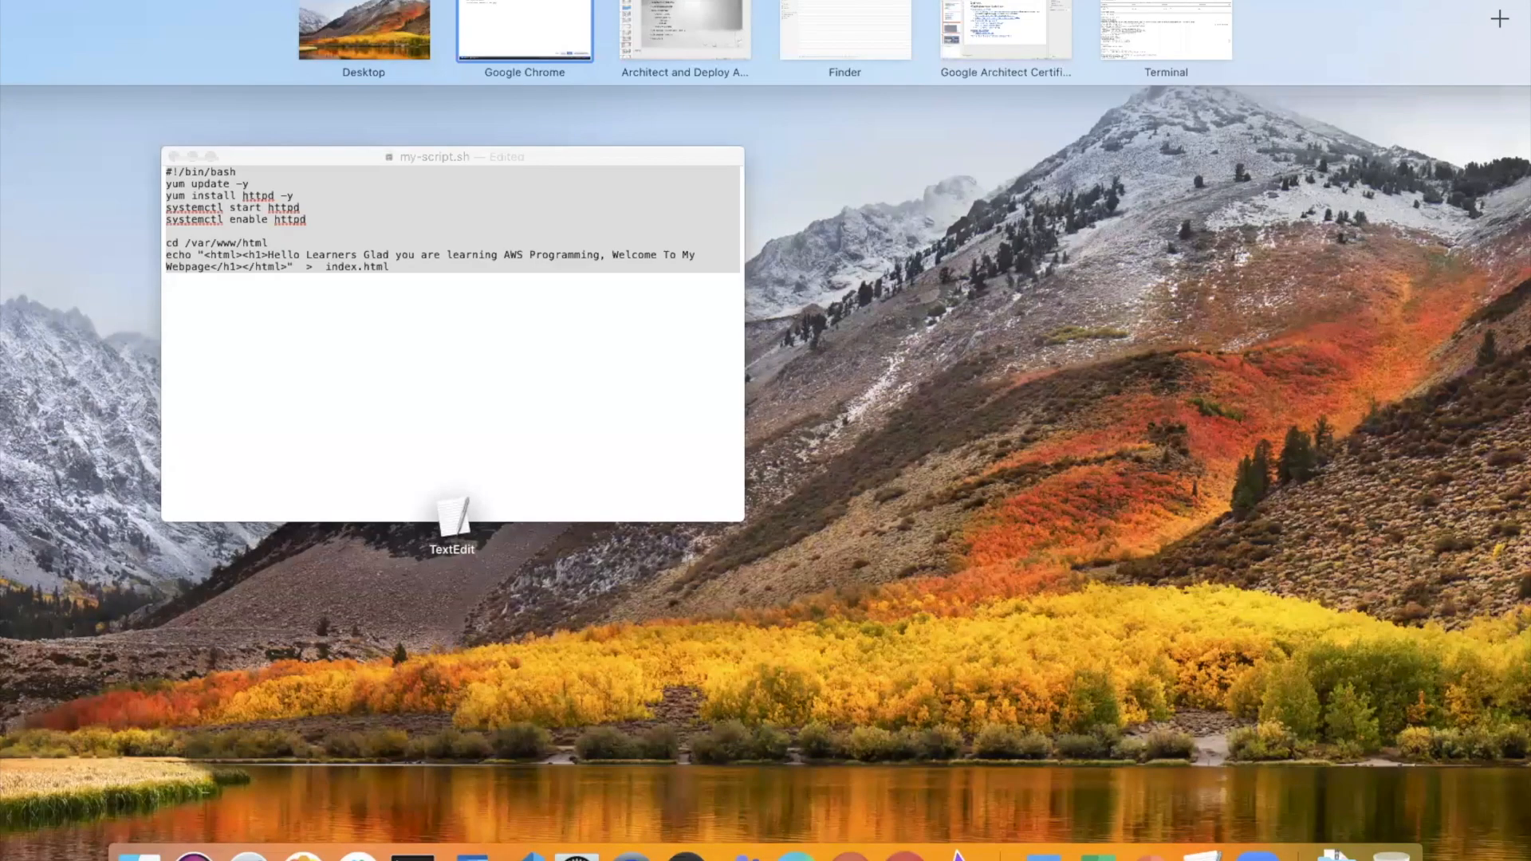
{"action": "left_click", "coordinate": [1127, 837]}
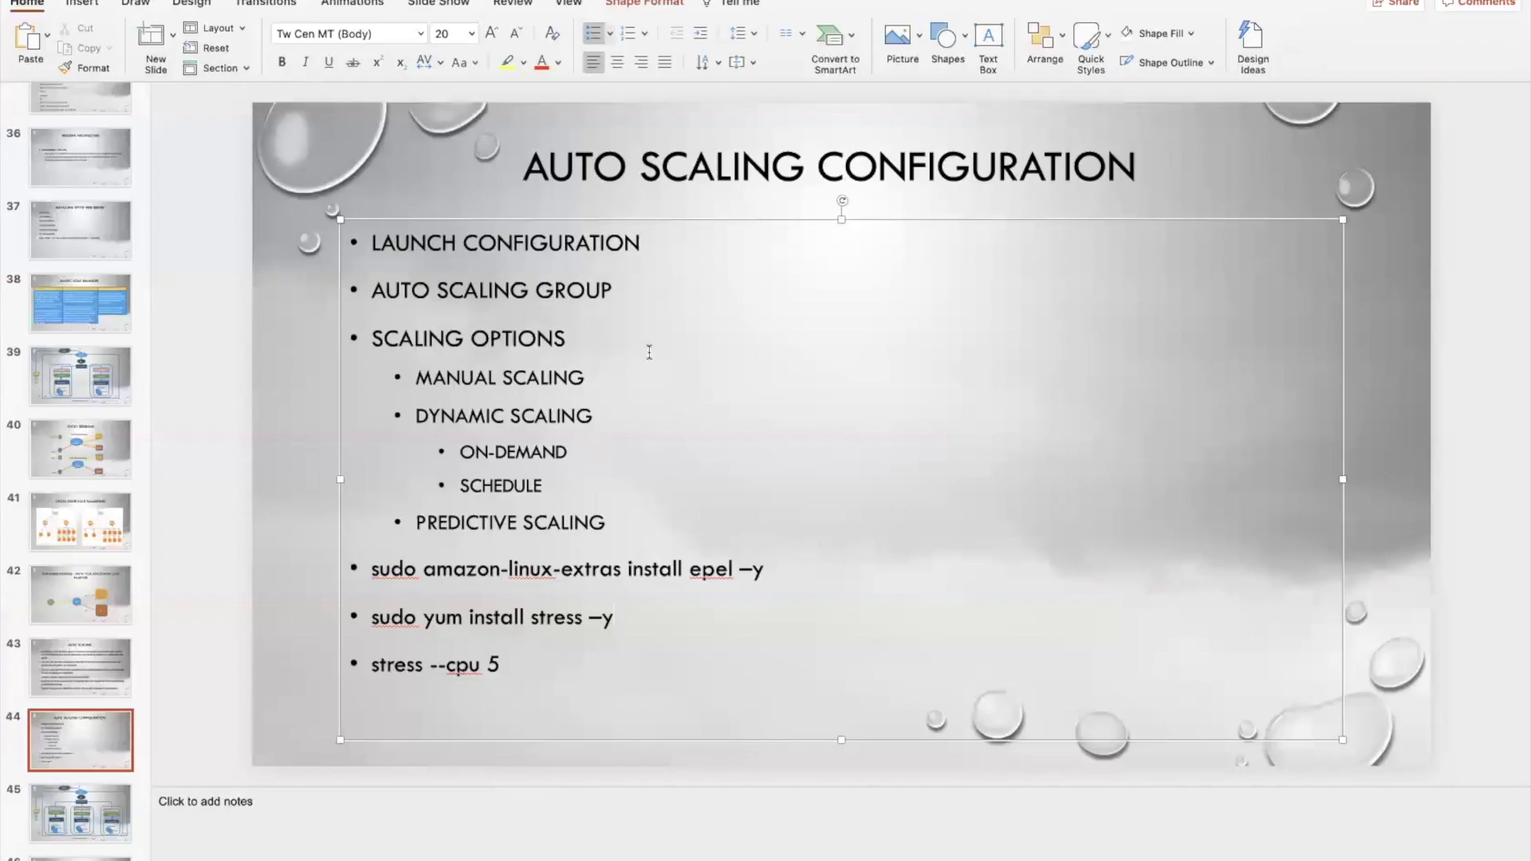
{"action": "left_click", "coordinate": [648, 352]}
{"action": "left_click_drag", "start_coordinate": [378, 244], "coordinate": [696, 494]}
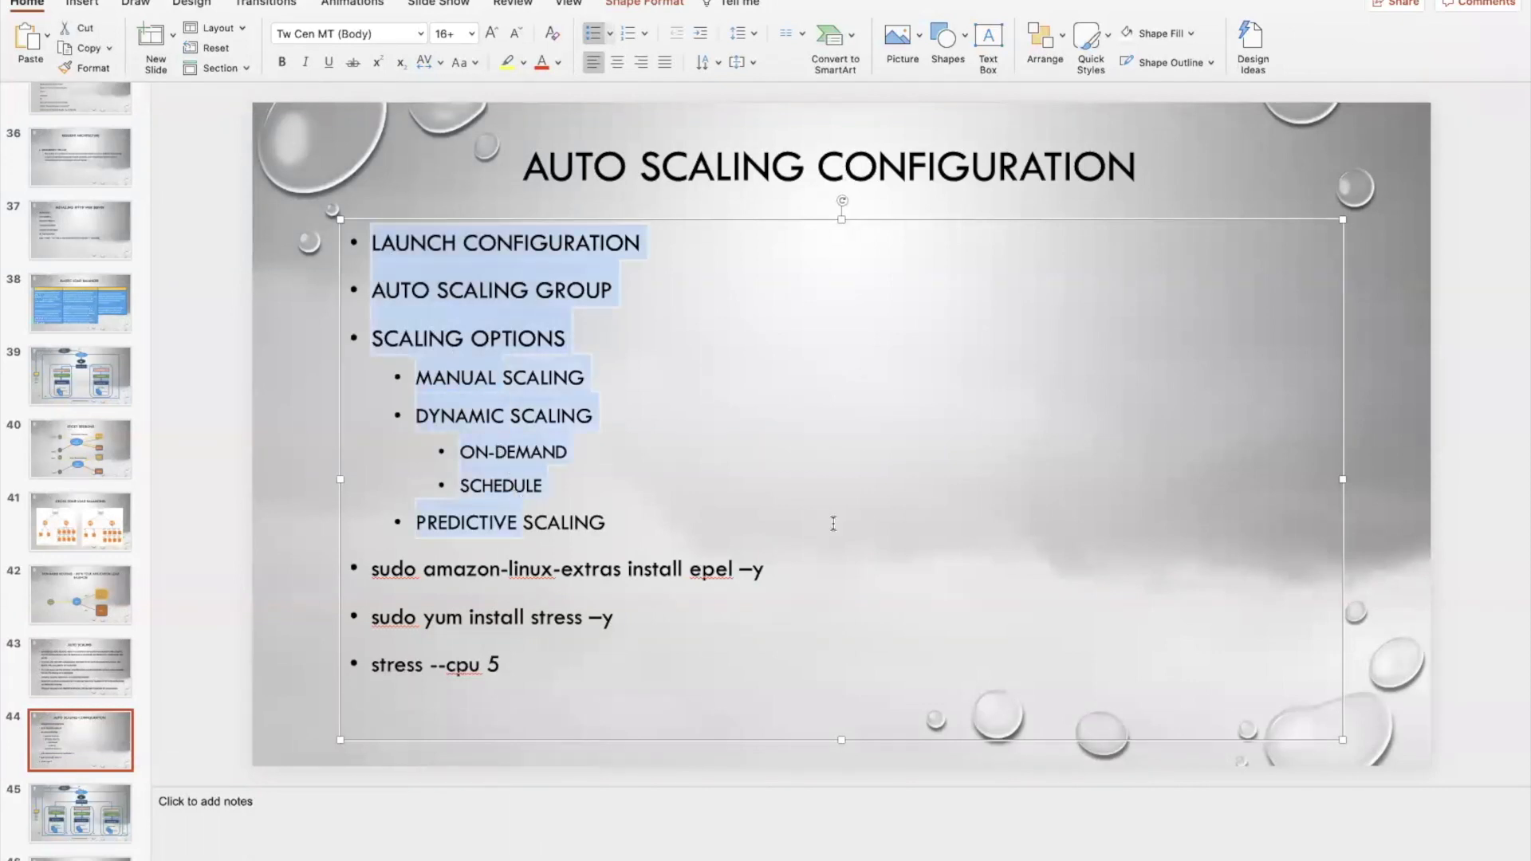
{"action": "left_click", "coordinate": [646, 472]}
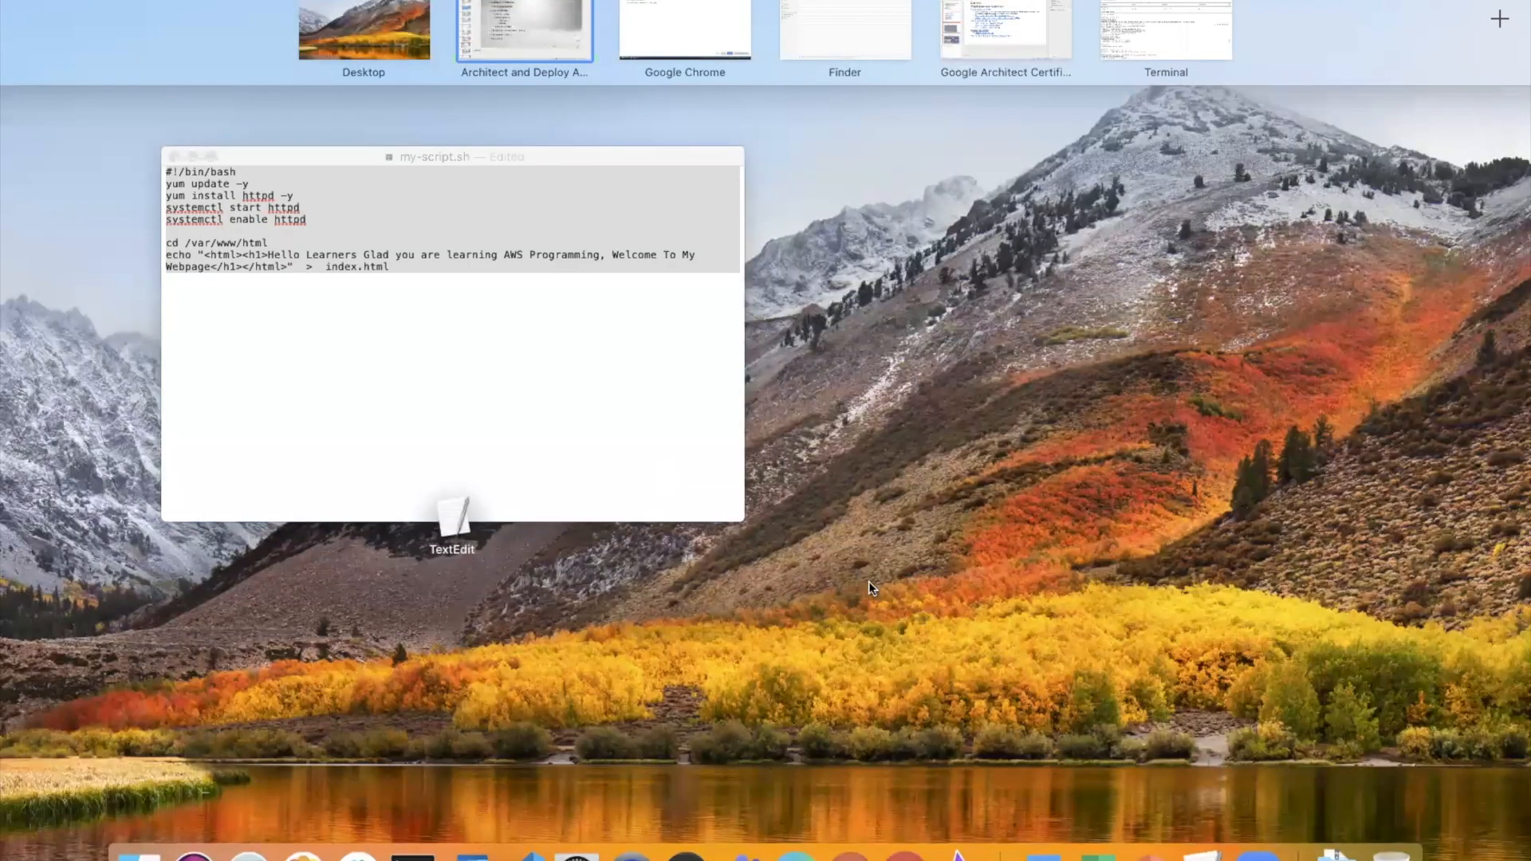
{"action": "left_click", "coordinate": [868, 581]}
{"action": "left_click", "coordinate": [906, 837]}
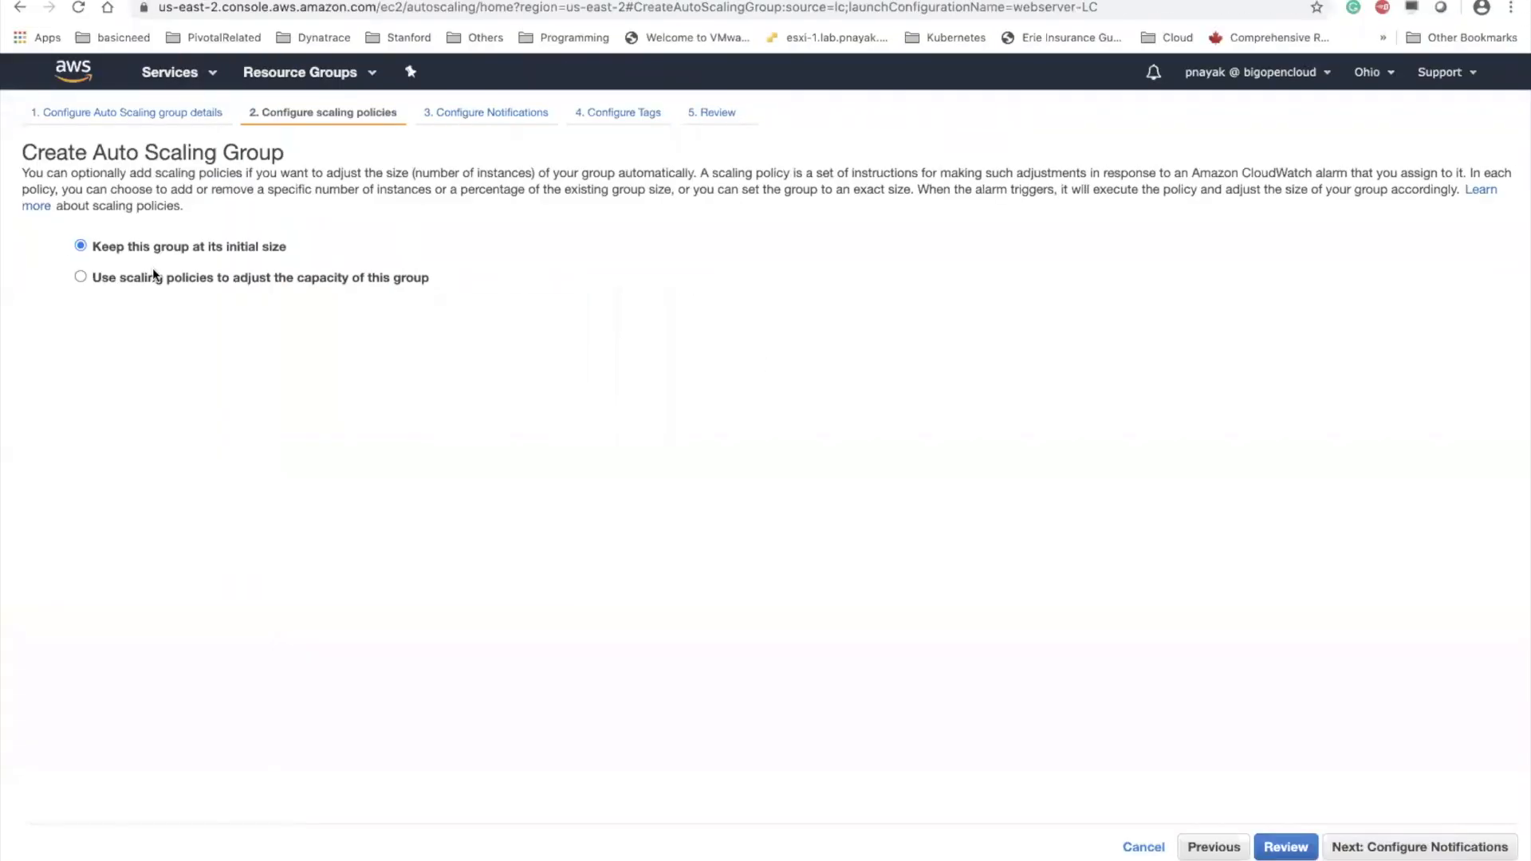
Use scaling policies to adjust the group's capacity and set its maximum size to 3 instances
{"action": "left_click", "coordinate": [80, 278]}
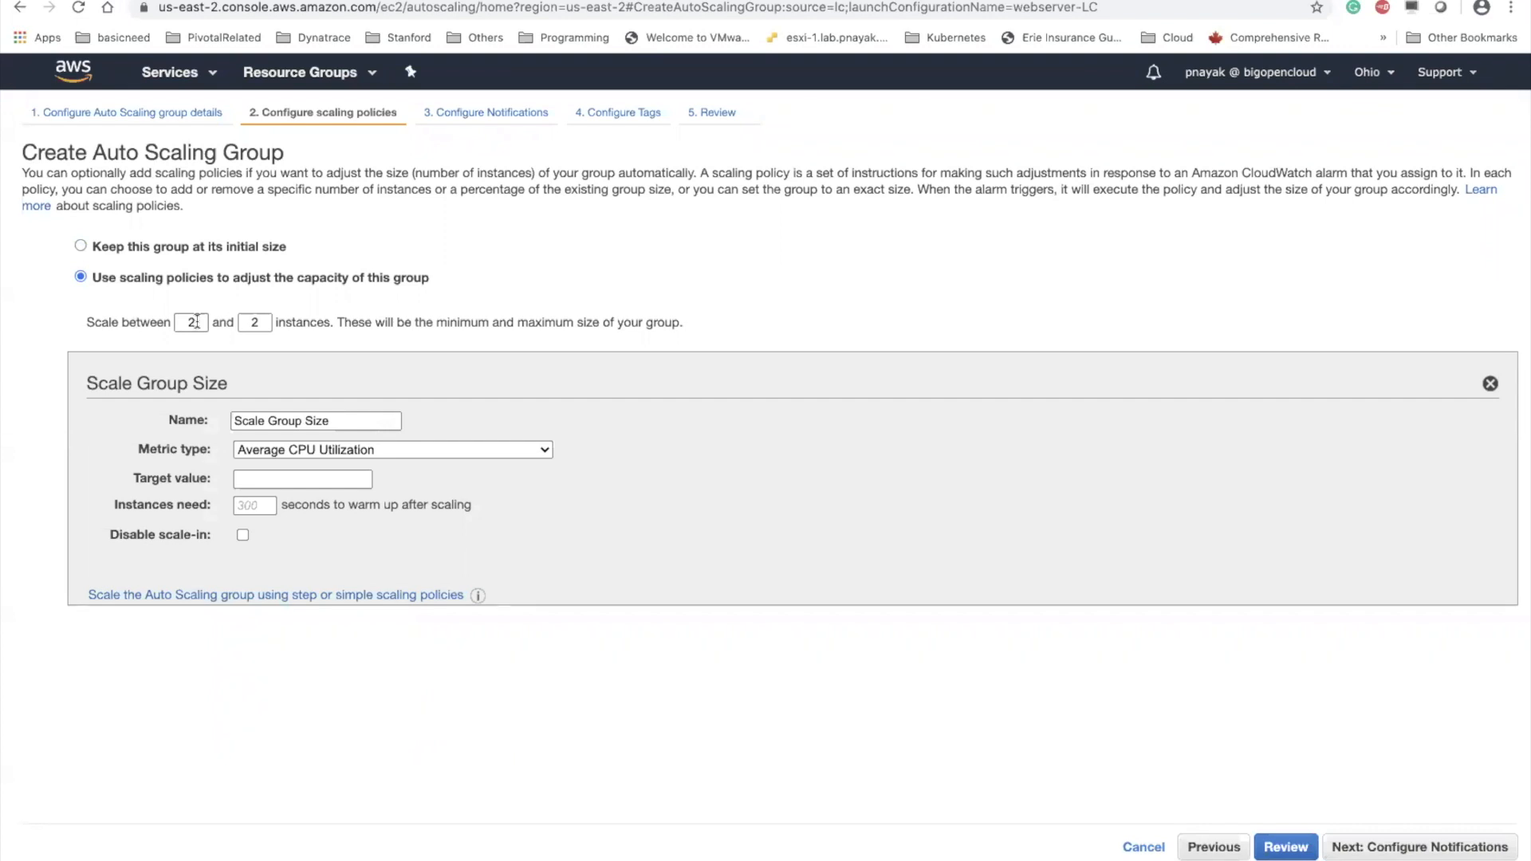
{"action": "left_click", "coordinate": [261, 323]}
{"action": "type", "text": "4"}
{"action": "key", "text": "BackSpace"}
{"action": "type", "text": "3"}
{"action": "left_click", "coordinate": [527, 251]}
{"action": "left_click", "coordinate": [125, 283]}
Examine the metric types available for the scaling policy, leaving Average CPU Utilization selected
{"action": "left_click", "coordinate": [300, 448]}
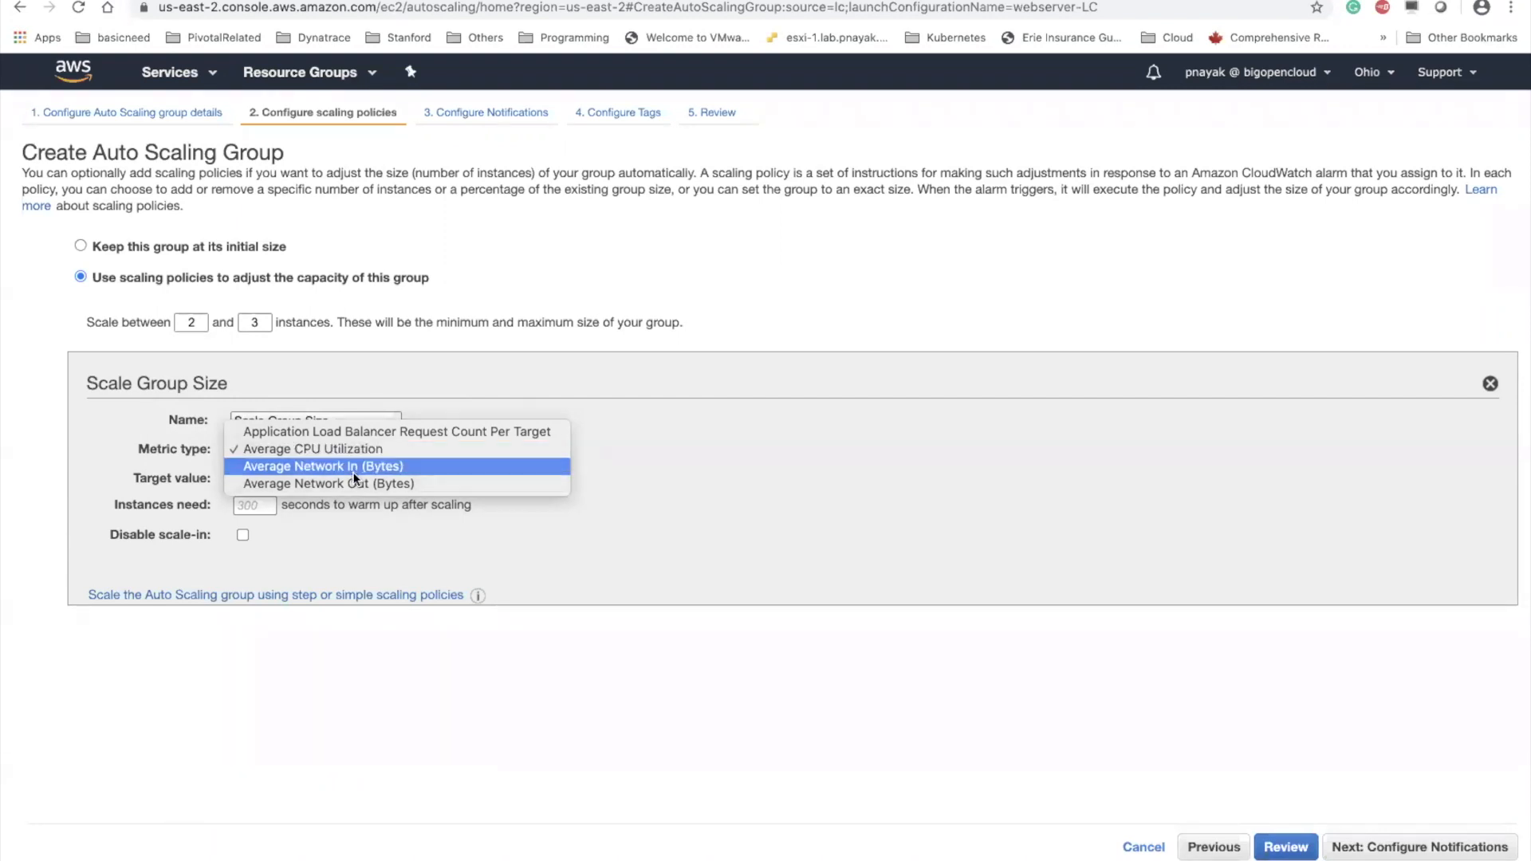
{"action": "left_click", "coordinate": [537, 375]}
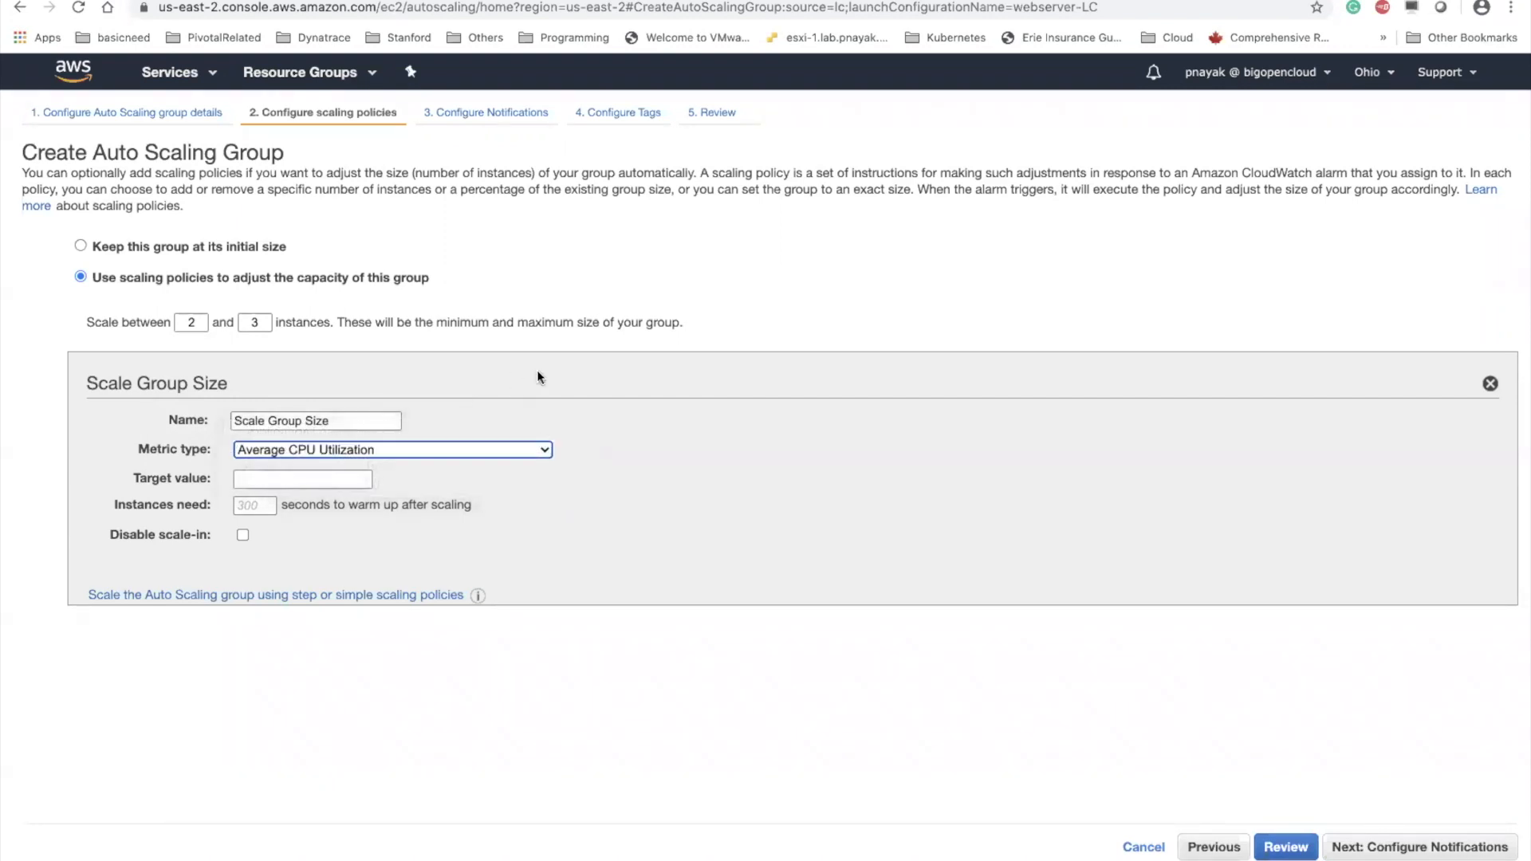
{"action": "left_click", "coordinate": [538, 371]}
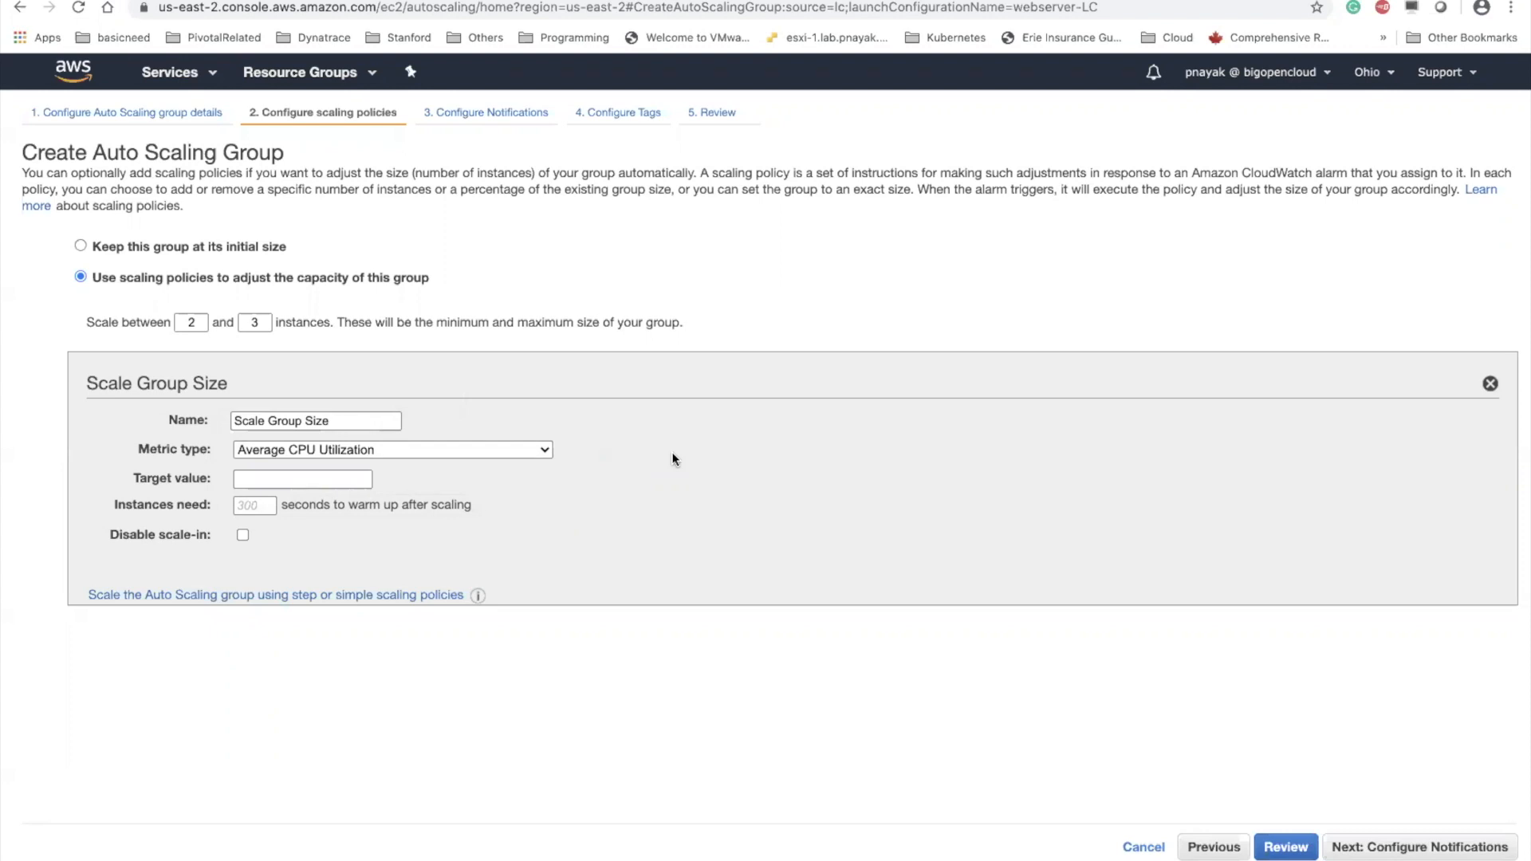
{"action": "left_click", "coordinate": [440, 451]}
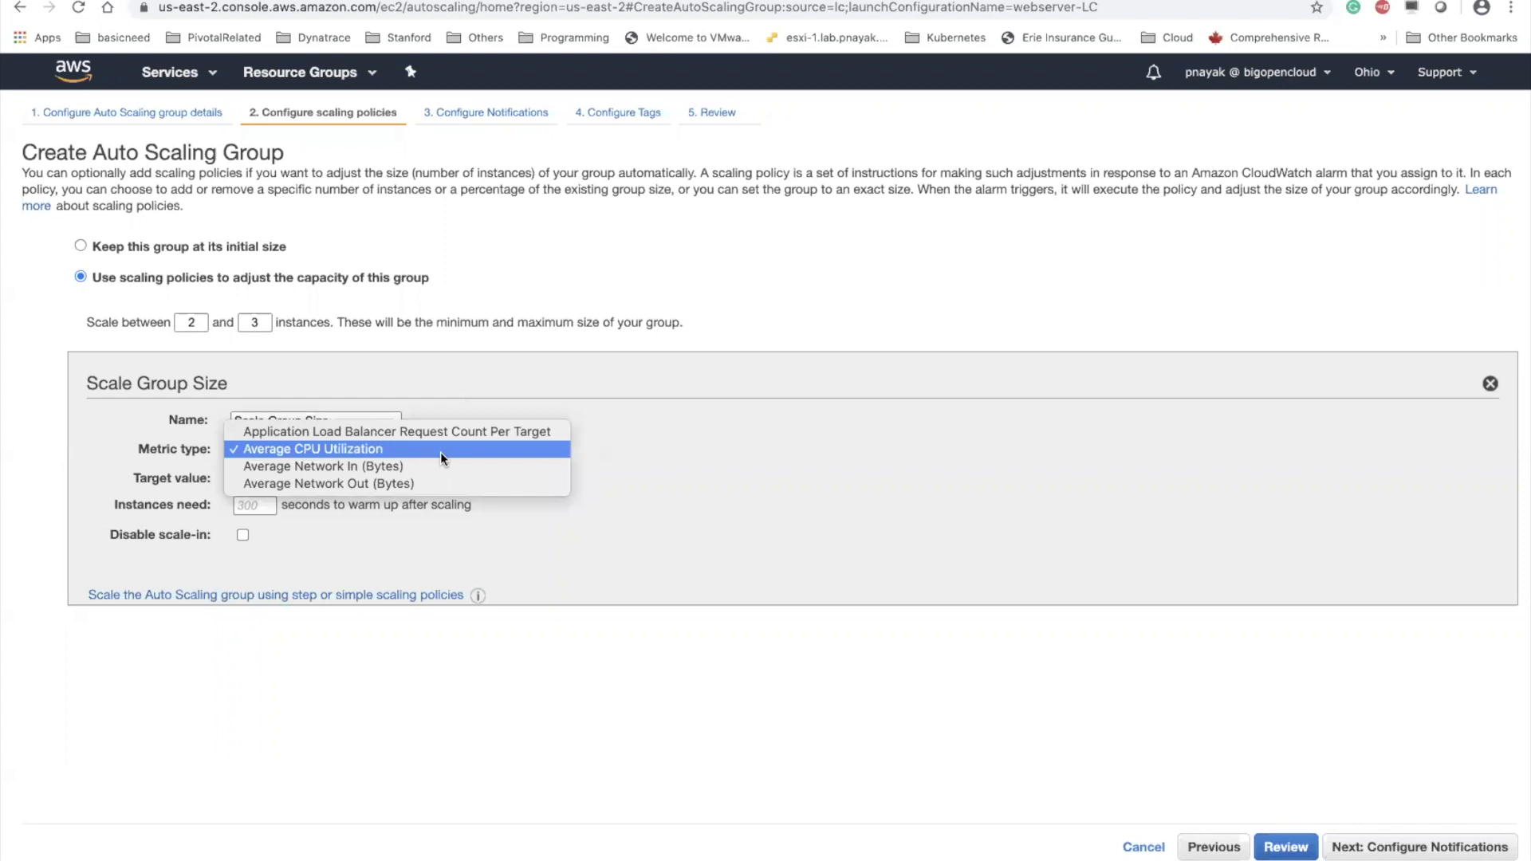
{"action": "left_click", "coordinate": [561, 383]}
{"action": "left_click", "coordinate": [375, 452]}
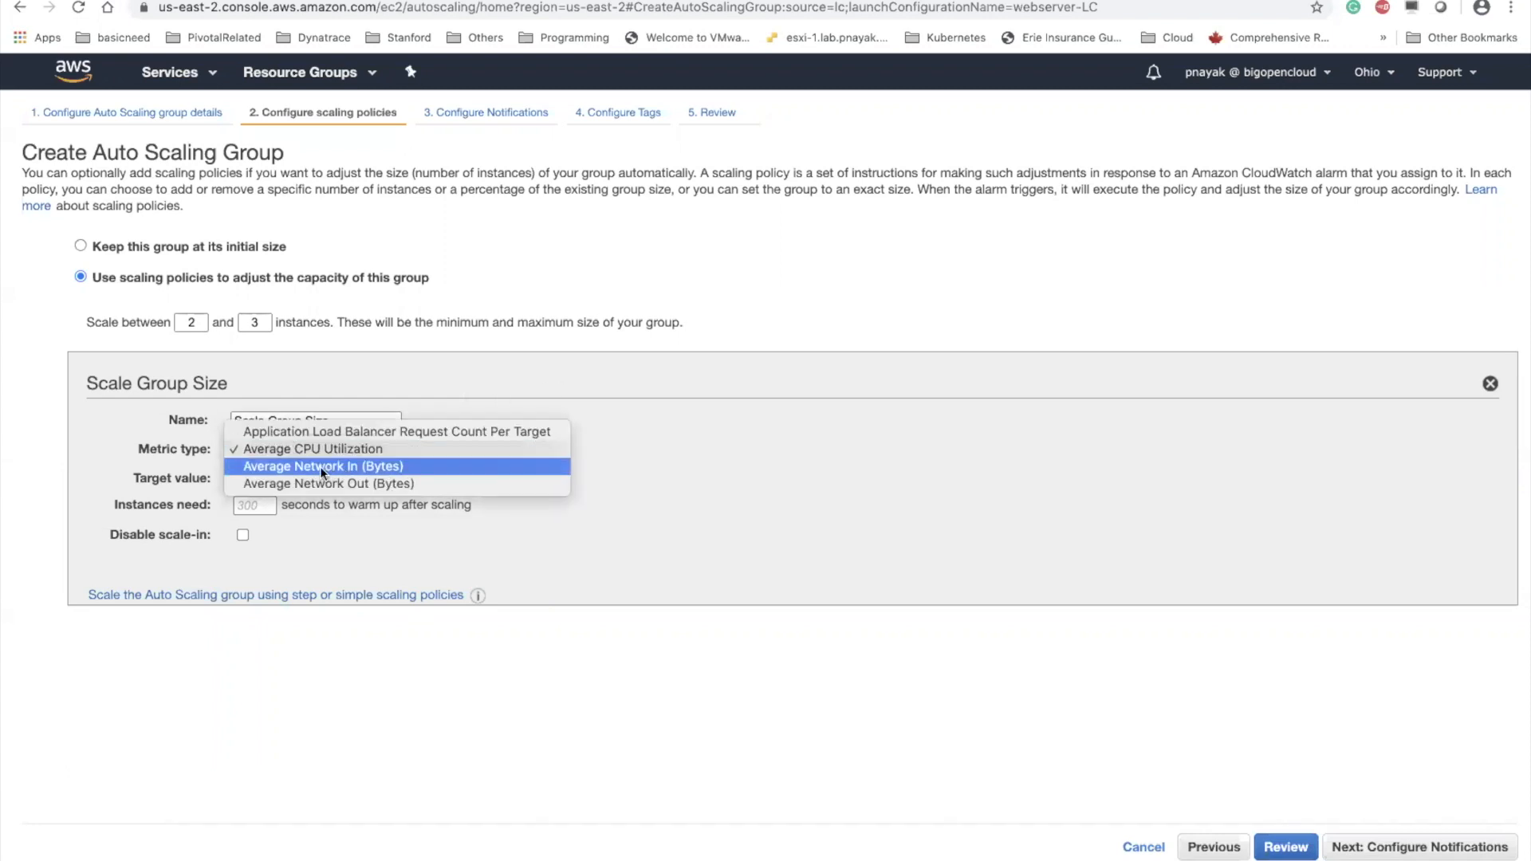
{"action": "left_click", "coordinate": [686, 402]}
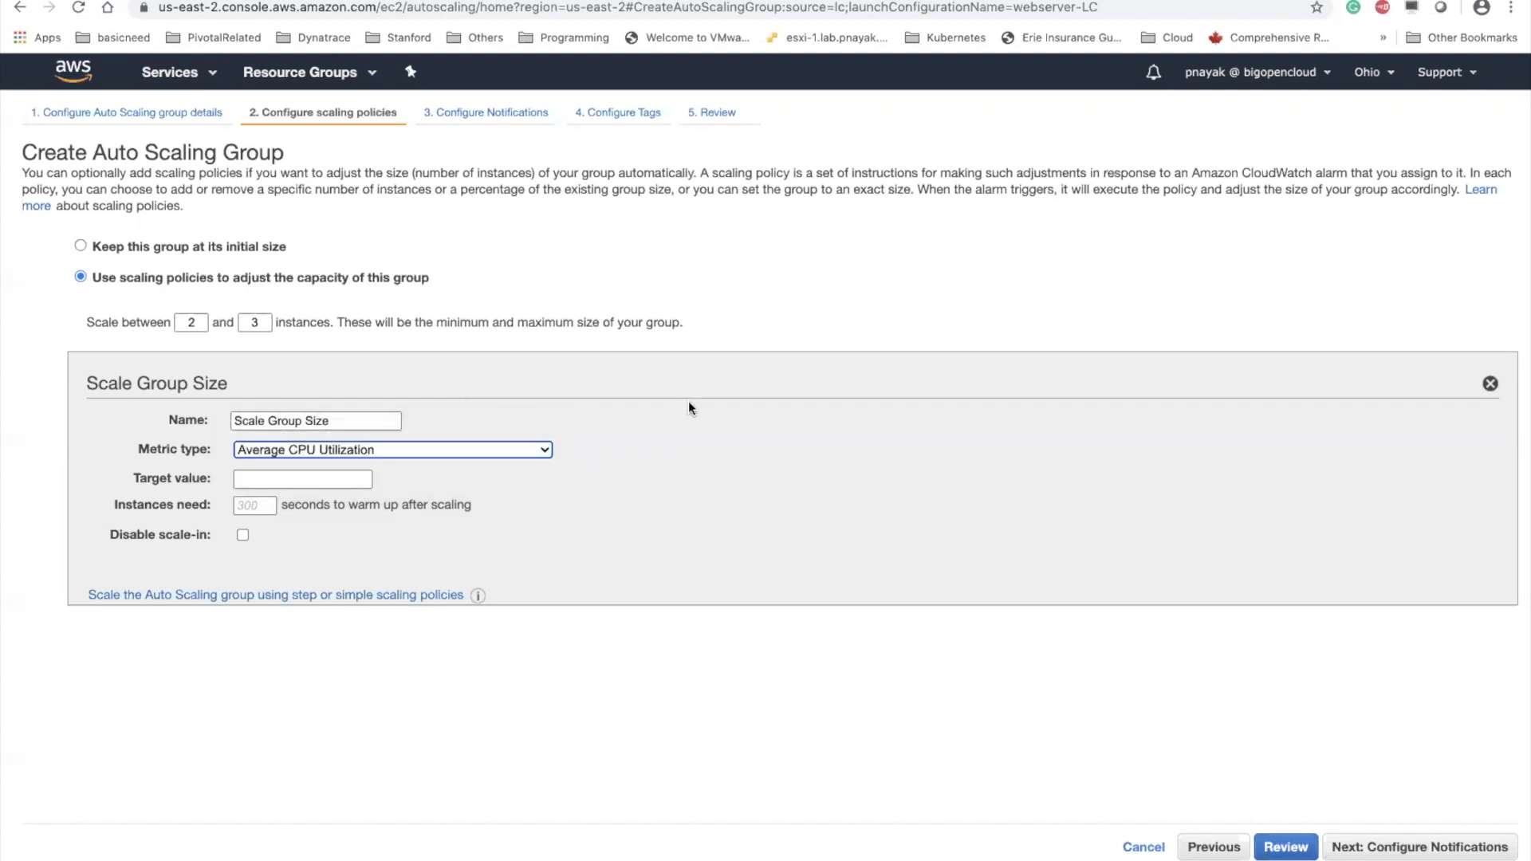
Set the scaling policy's target value for average CPU utilization to 60
{"action": "left_click", "coordinate": [324, 479]}
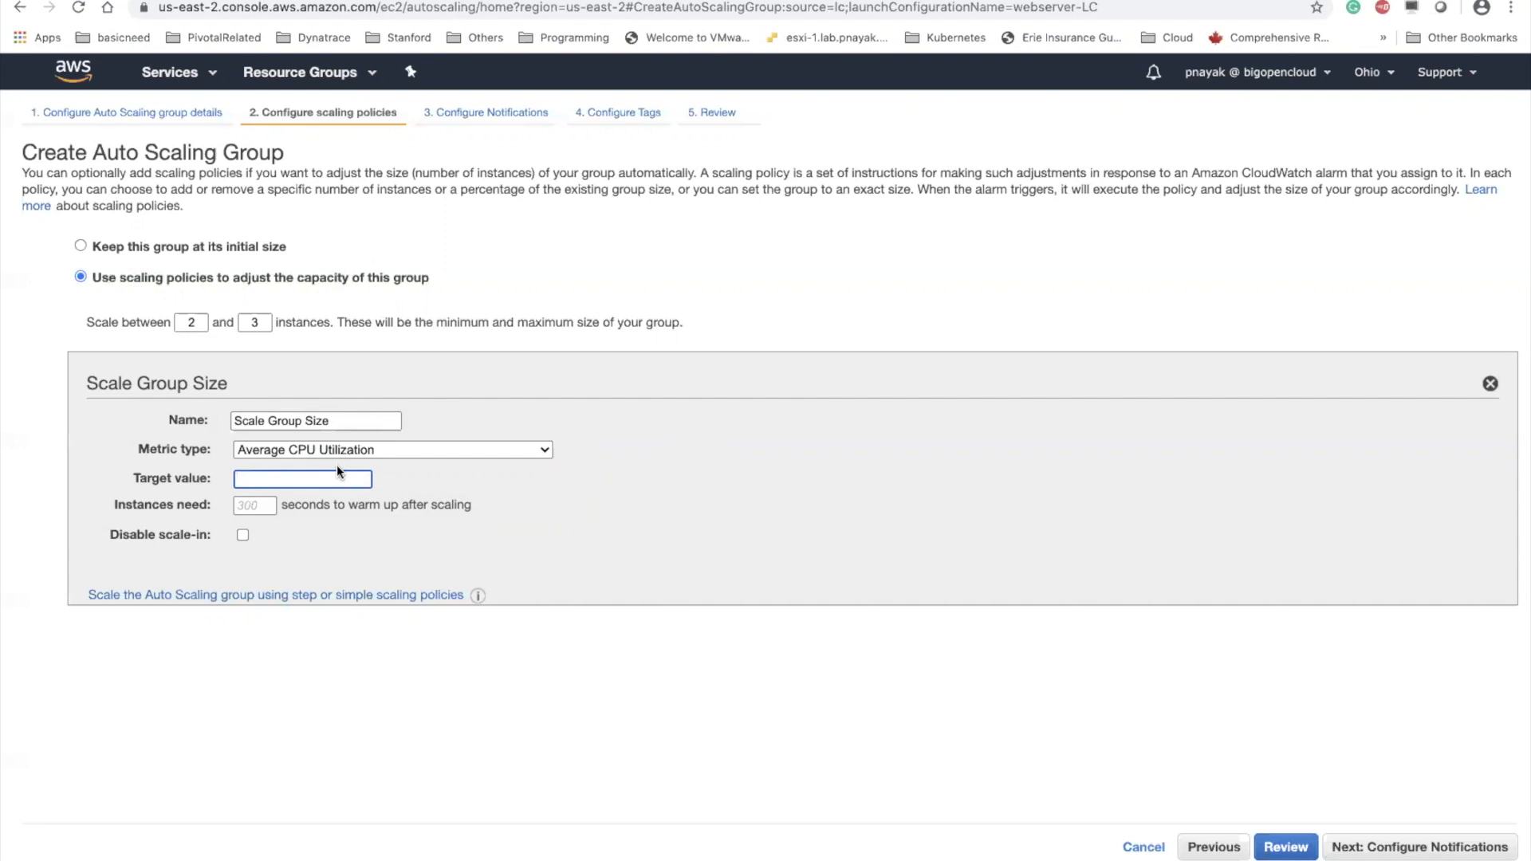
{"action": "type", "text": "60"}
{"action": "key", "text": "BackSpace"}
{"action": "key", "text": "BackSpace"}
{"action": "type", "text": "60"}
{"action": "left_click", "coordinate": [638, 493]}
Set the instance warm-up time to 60 seconds and continue to the notification settings
{"action": "left_click", "coordinate": [251, 505]}
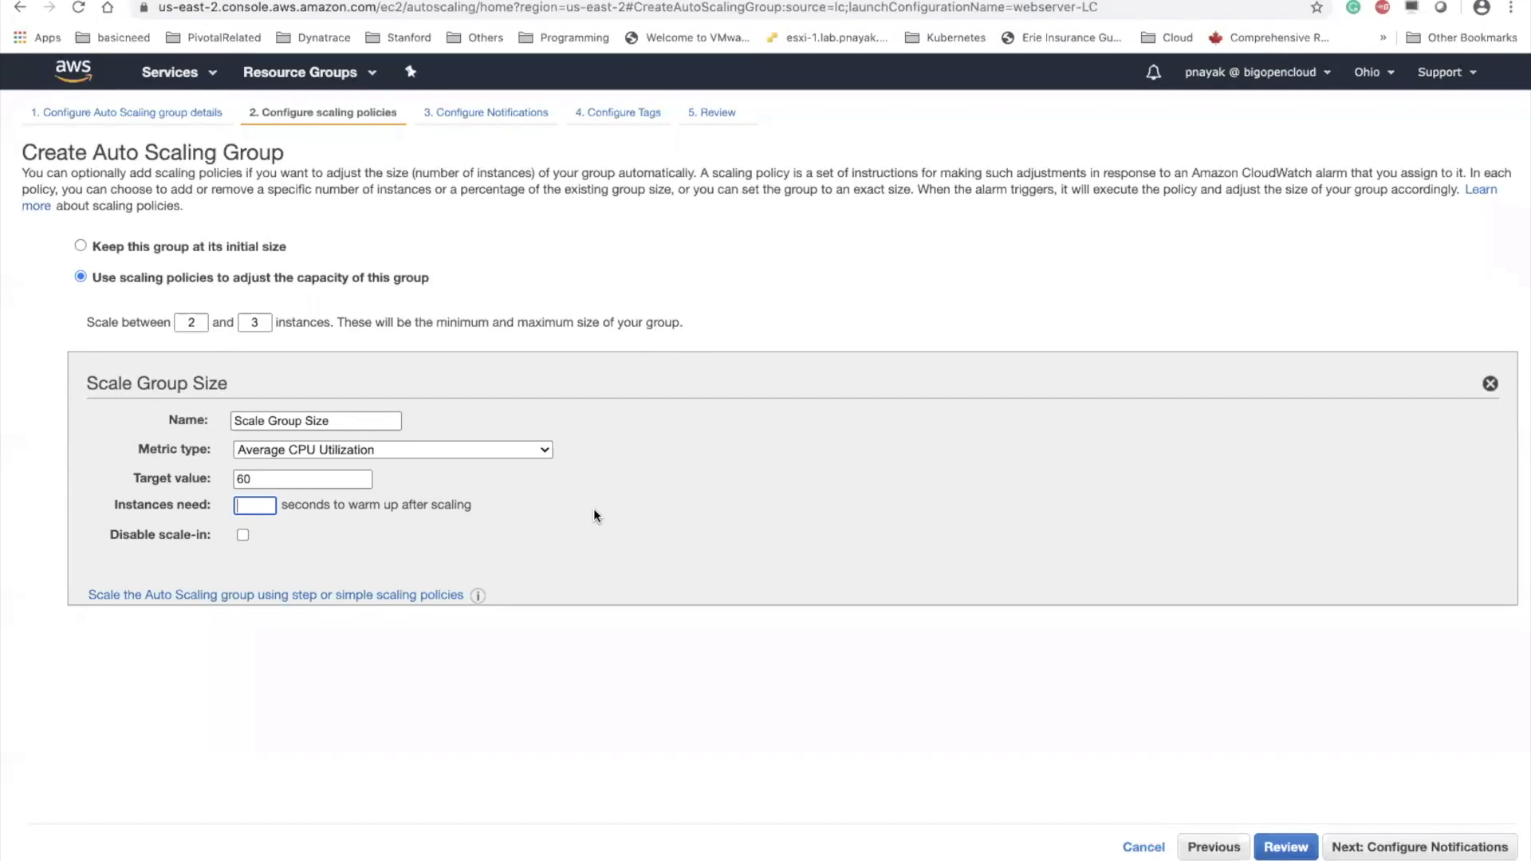
{"action": "type", "text": "60"}
{"action": "left_click", "coordinate": [921, 496]}
{"action": "left_click", "coordinate": [1397, 846]}
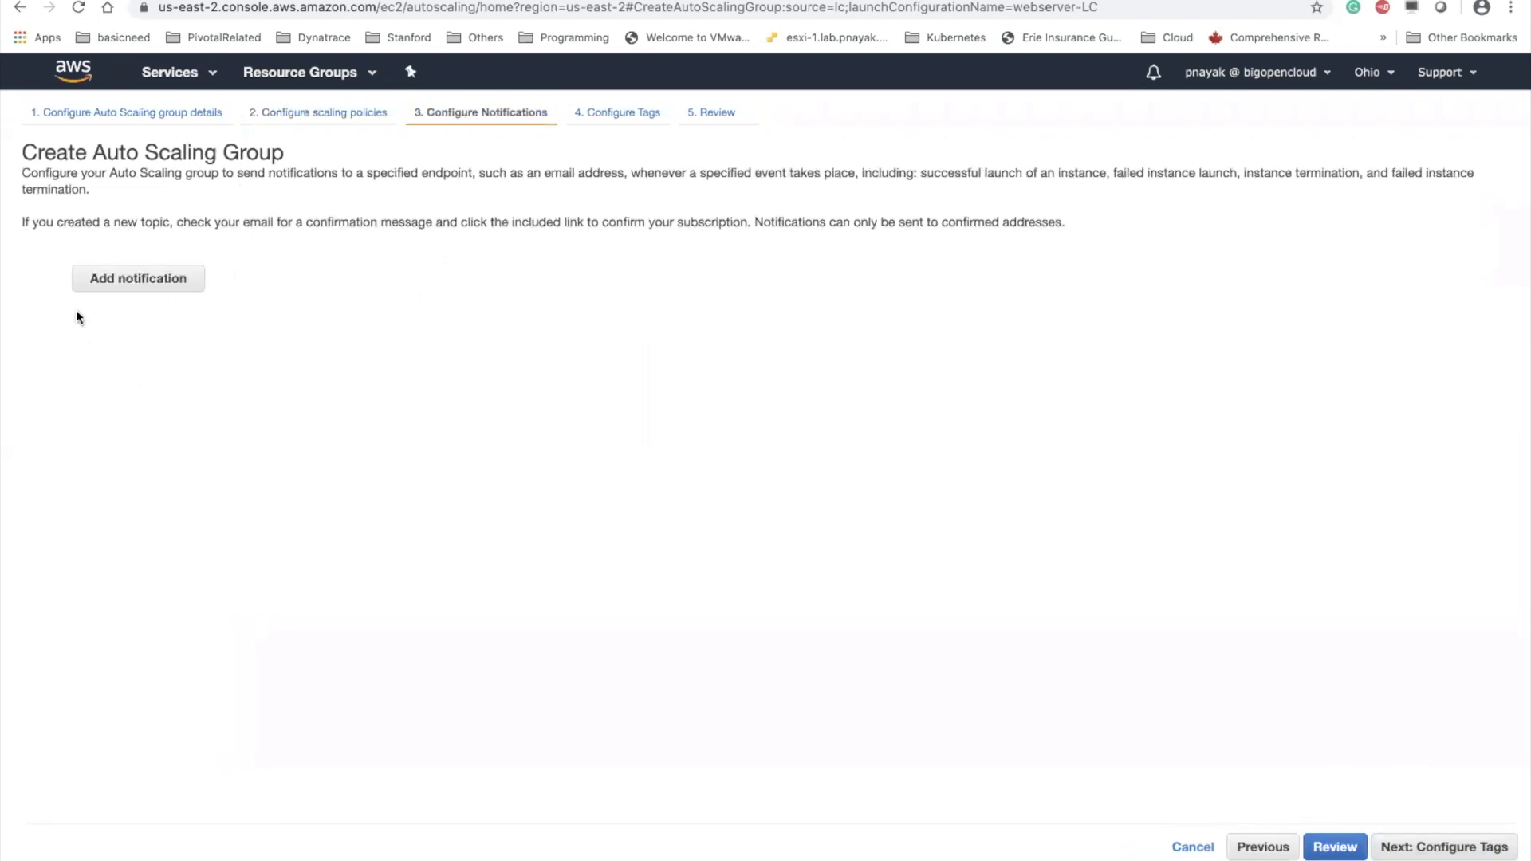
{"action": "left_click", "coordinate": [140, 287]}
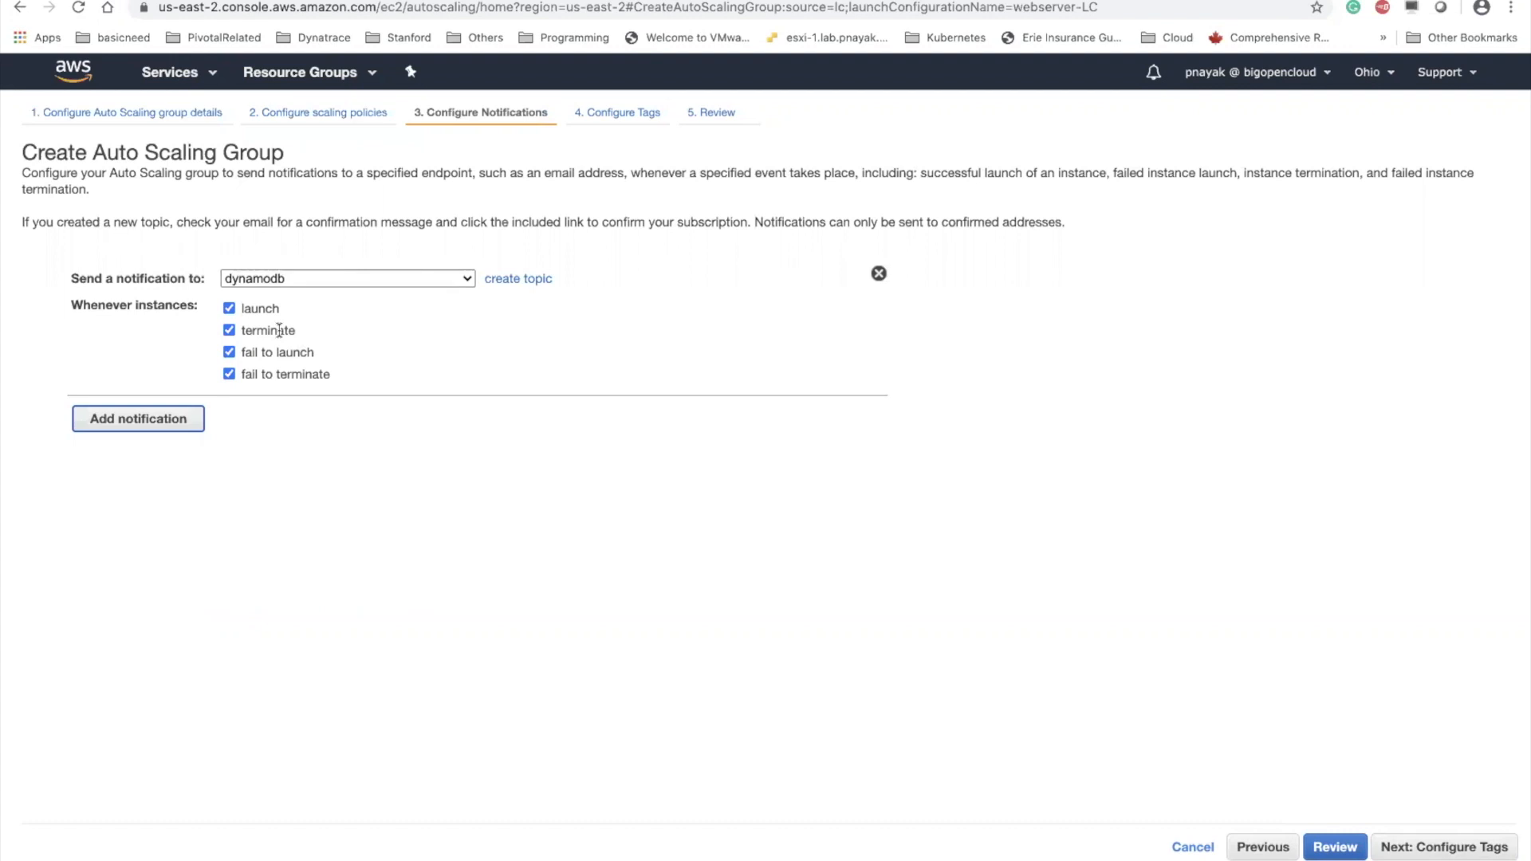
{"action": "left_click", "coordinate": [504, 281]}
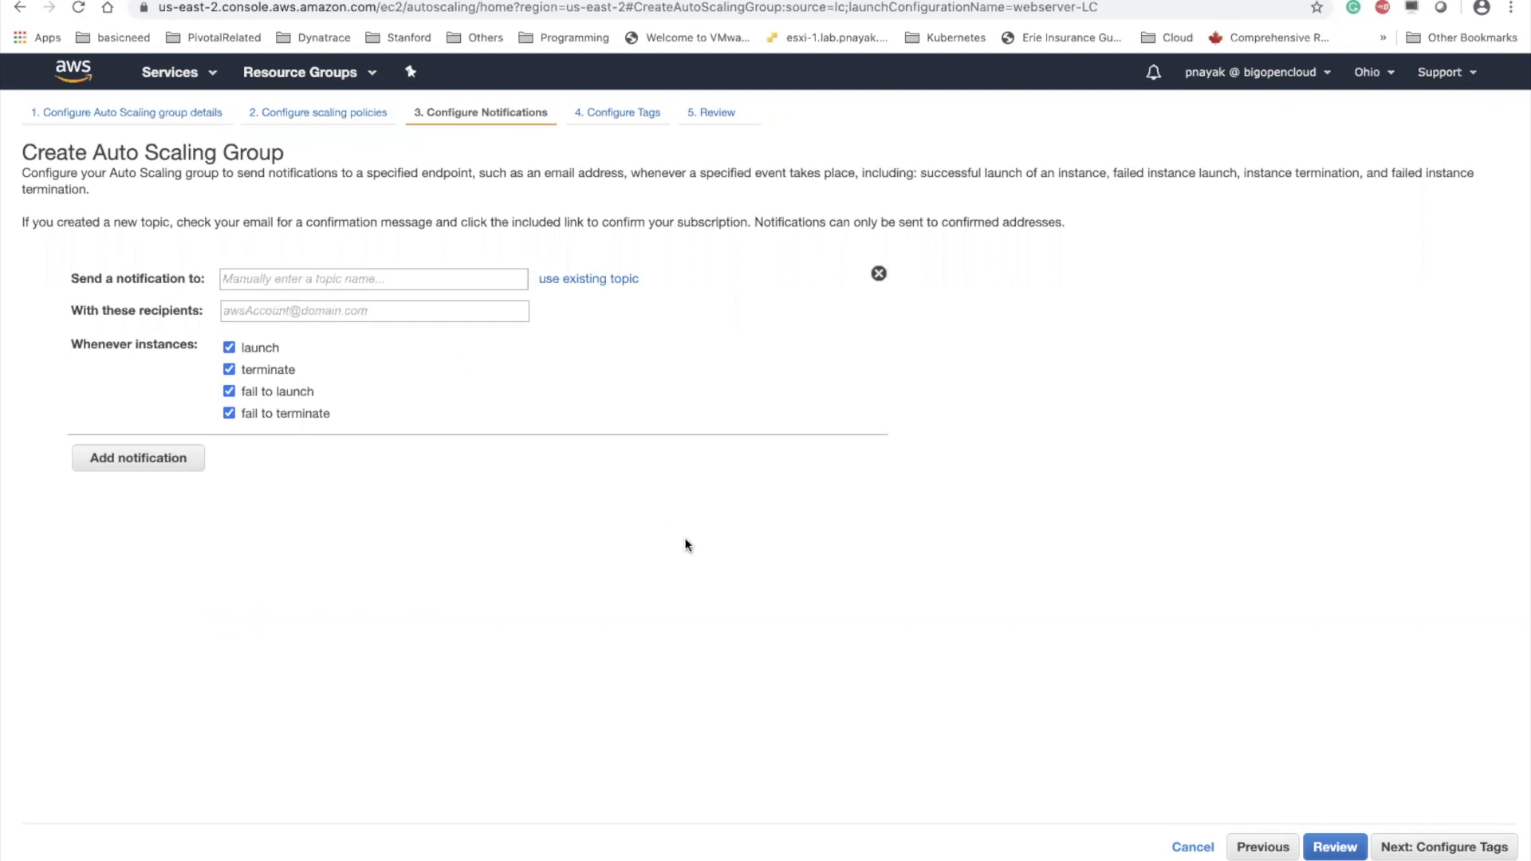
{"action": "left_click", "coordinate": [879, 273]}
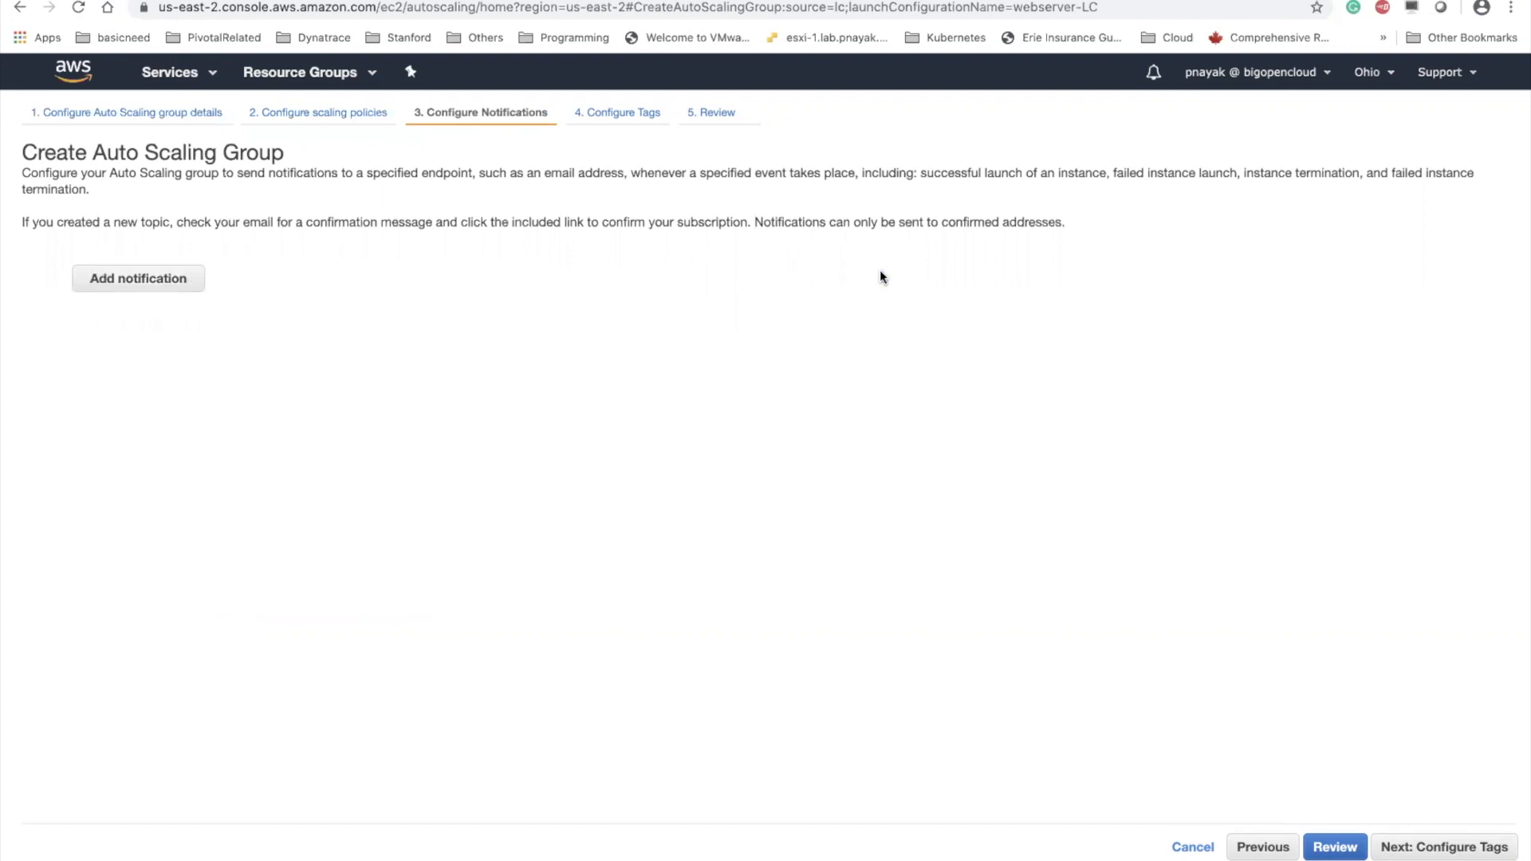
Continue to the tags without notifications and tag the group with key Name and value WebServerASG
{"action": "left_click", "coordinate": [1440, 847]}
{"action": "left_click", "coordinate": [284, 256]}
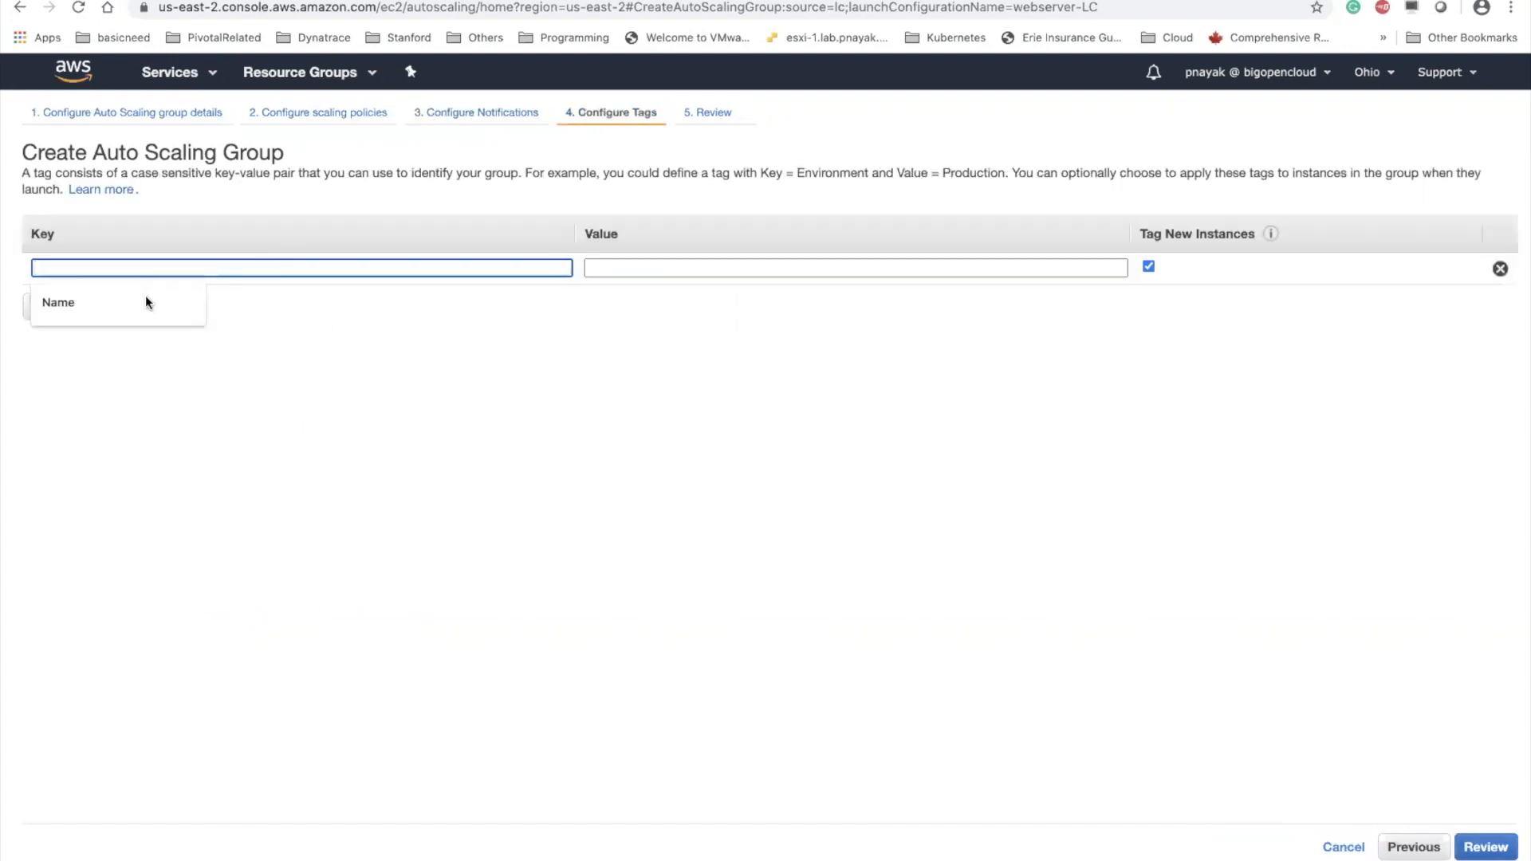
{"action": "left_click", "coordinate": [120, 301]}
{"action": "left_click", "coordinate": [655, 265]}
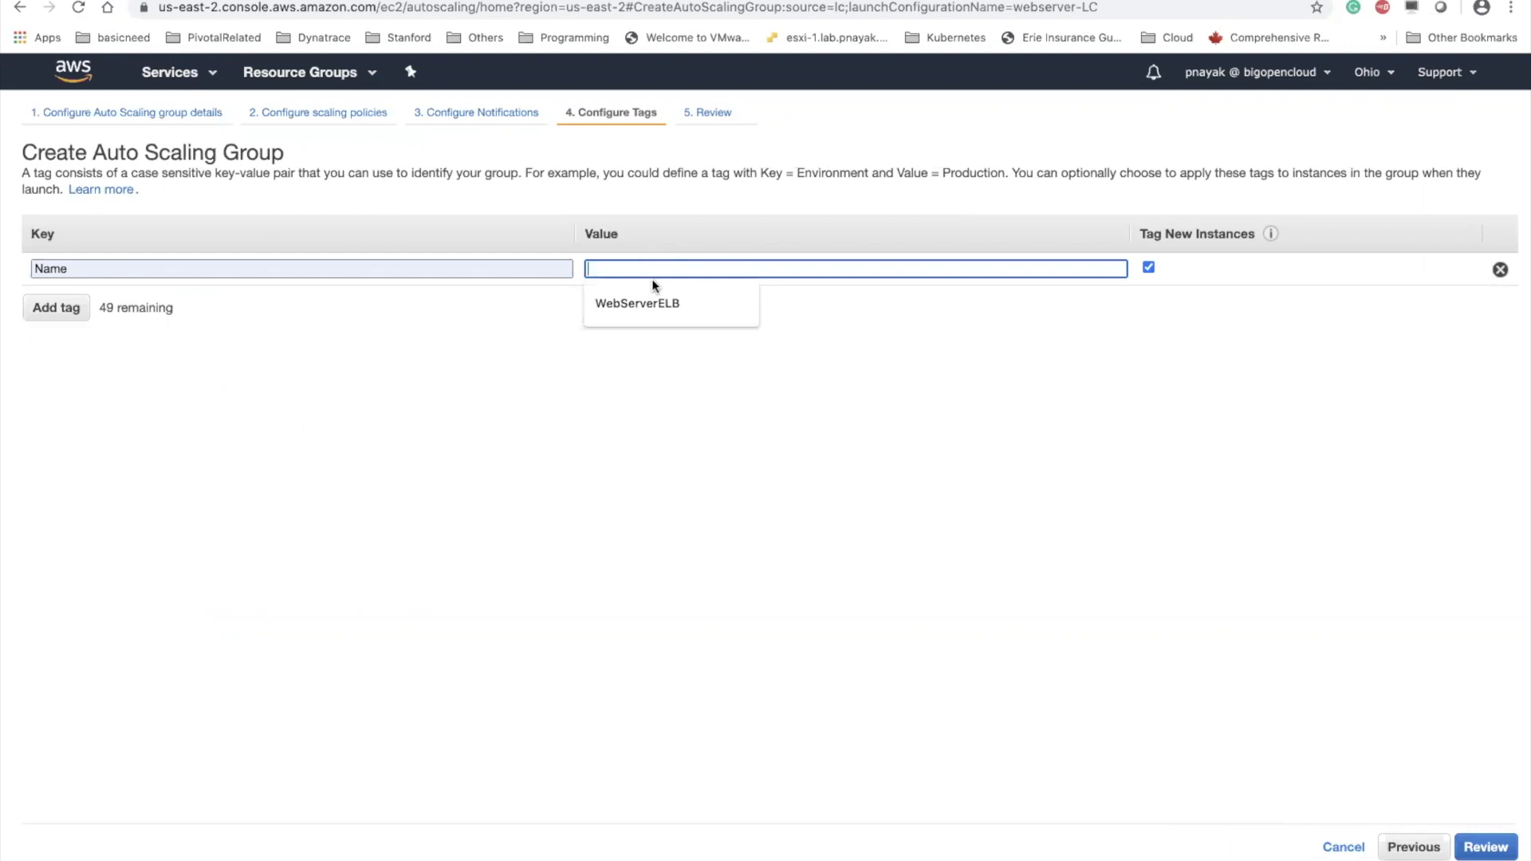
{"action": "left_click", "coordinate": [649, 302]}
{"action": "key", "text": "BackSpace"}
{"action": "key", "text": "BackSpace"}
{"action": "key", "text": "BackSpace"}
{"action": "type", "text": "AS"}
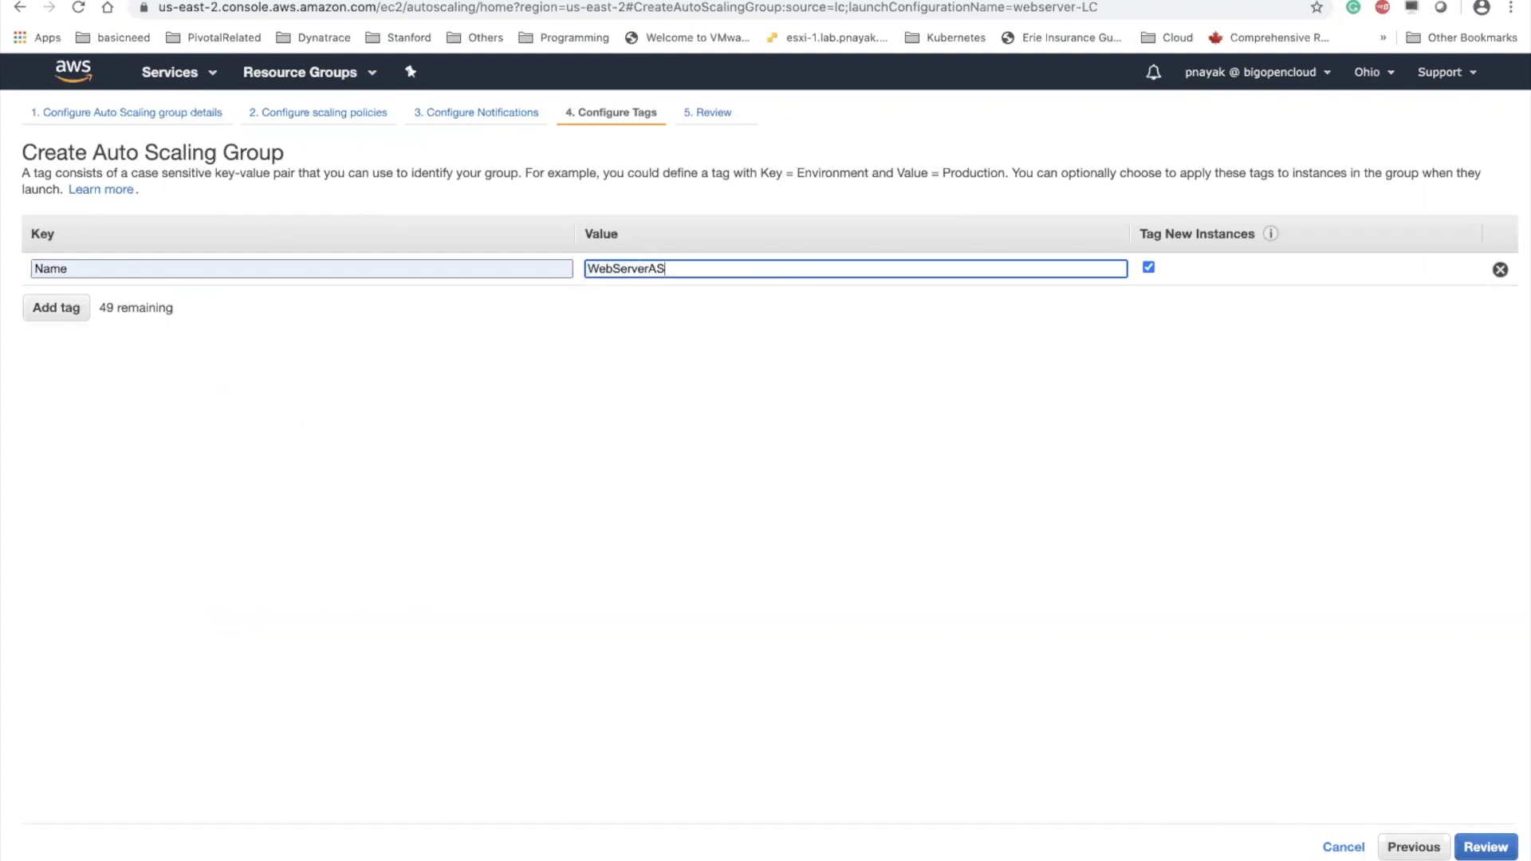
{"action": "type", "text": "G"}
Review the settings, create the Auto Scaling group webserver-asg, and close the creation status page
{"action": "left_click", "coordinate": [1503, 851]}
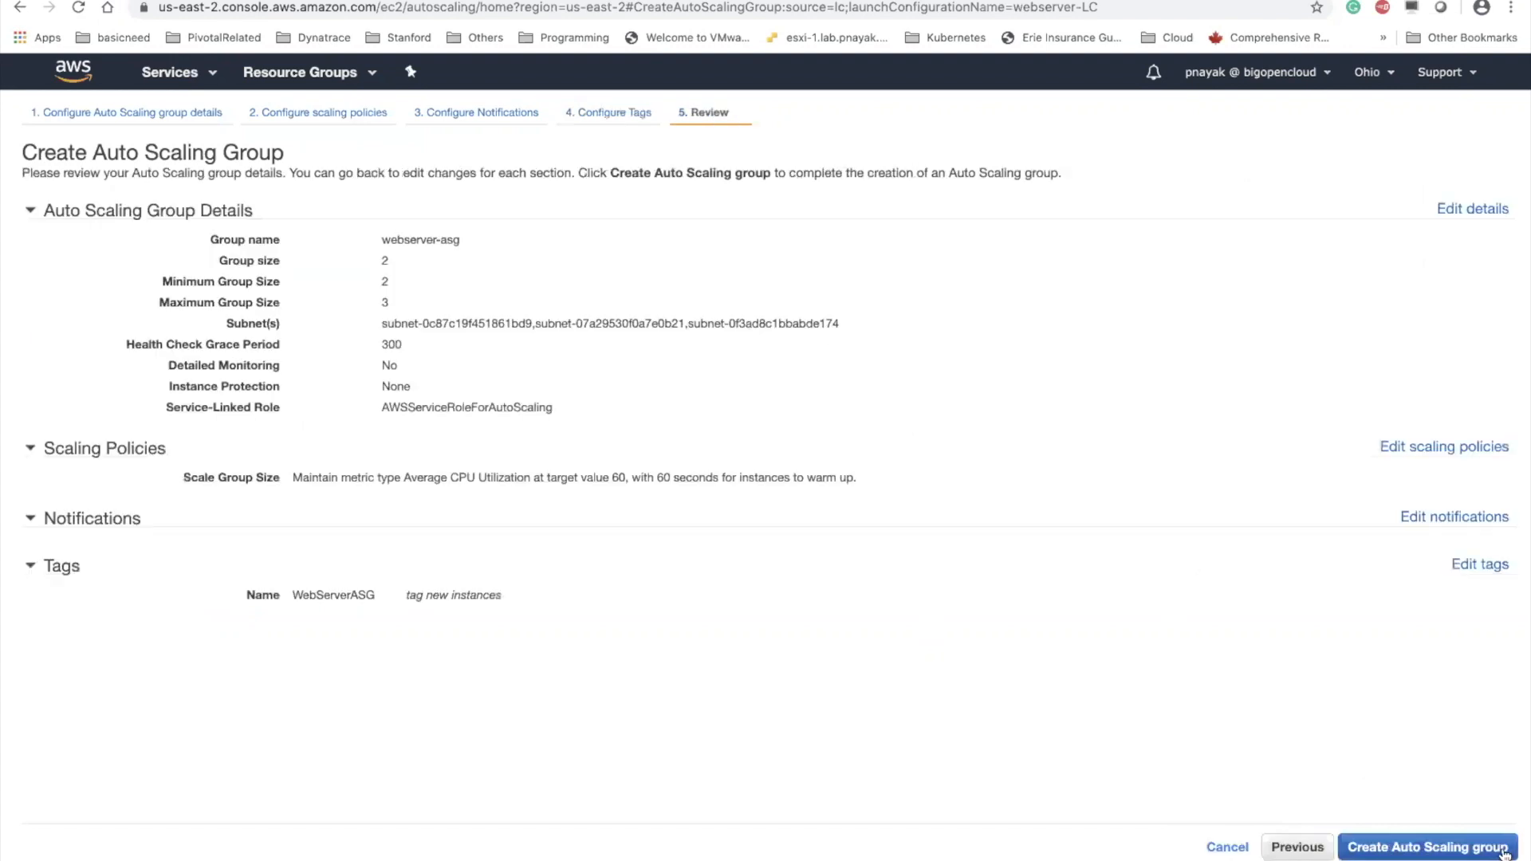
{"action": "left_click", "coordinate": [1387, 847]}
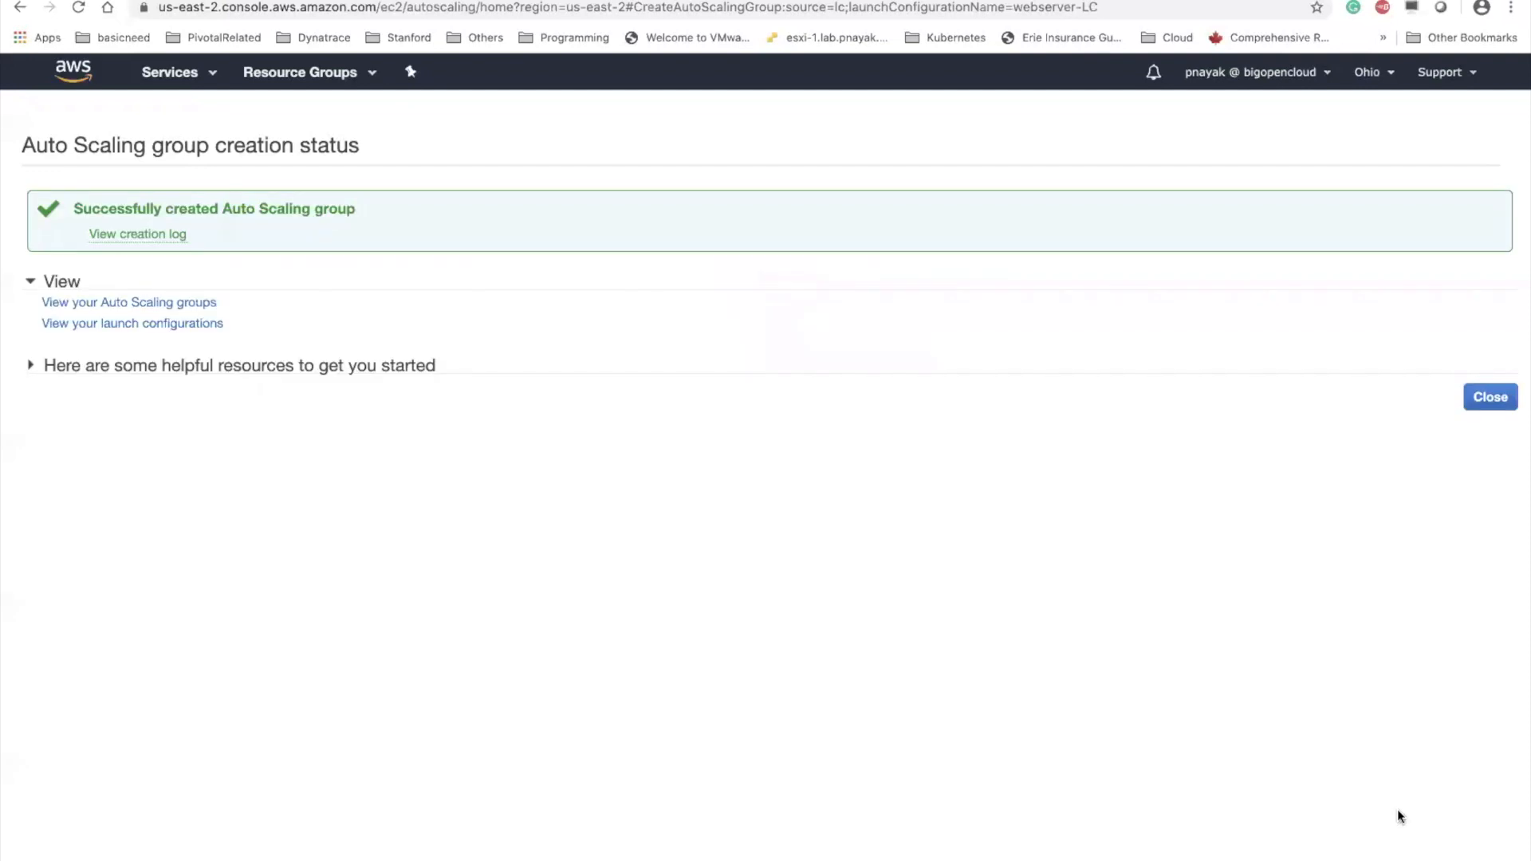
{"action": "left_click", "coordinate": [1490, 397]}
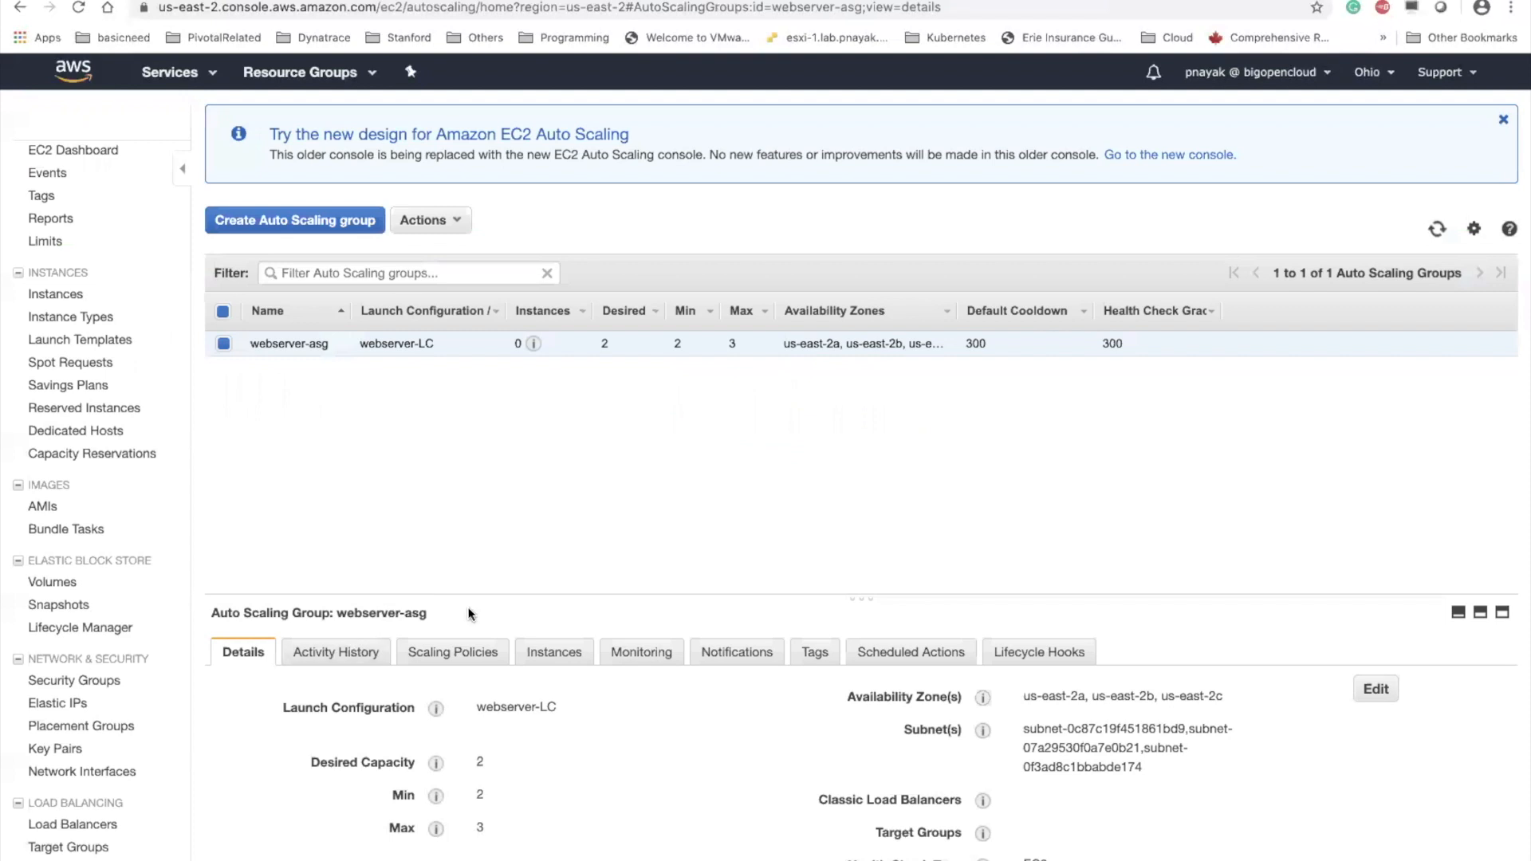
Check webserver-asg's activity history, and list the EC2 instances with a wider Name column
{"action": "left_click_drag", "start_coordinate": [523, 594], "coordinate": [541, 429]}
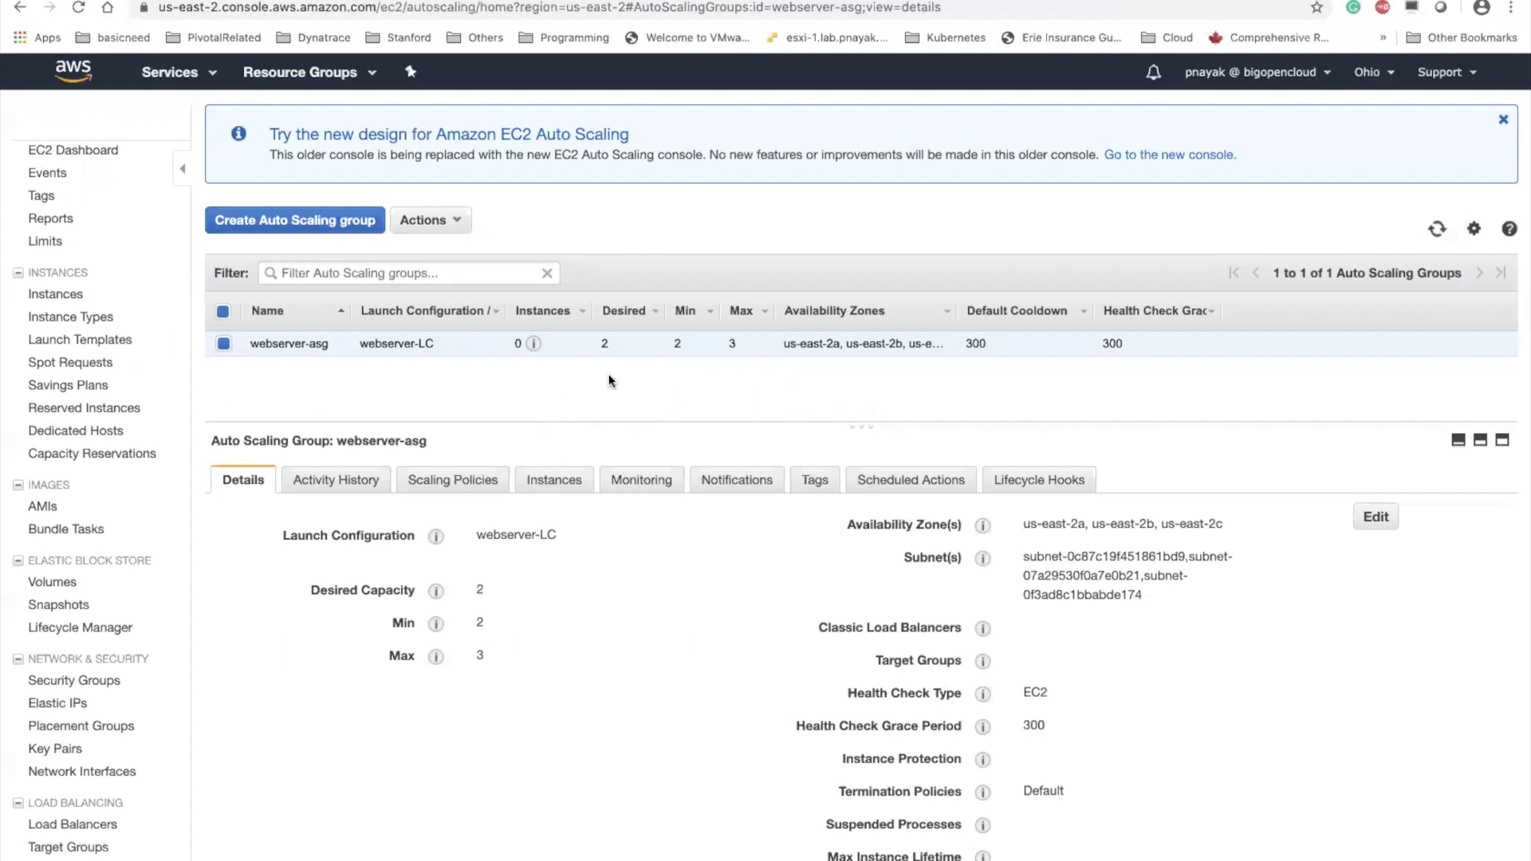
{"action": "left_click", "coordinate": [335, 479]}
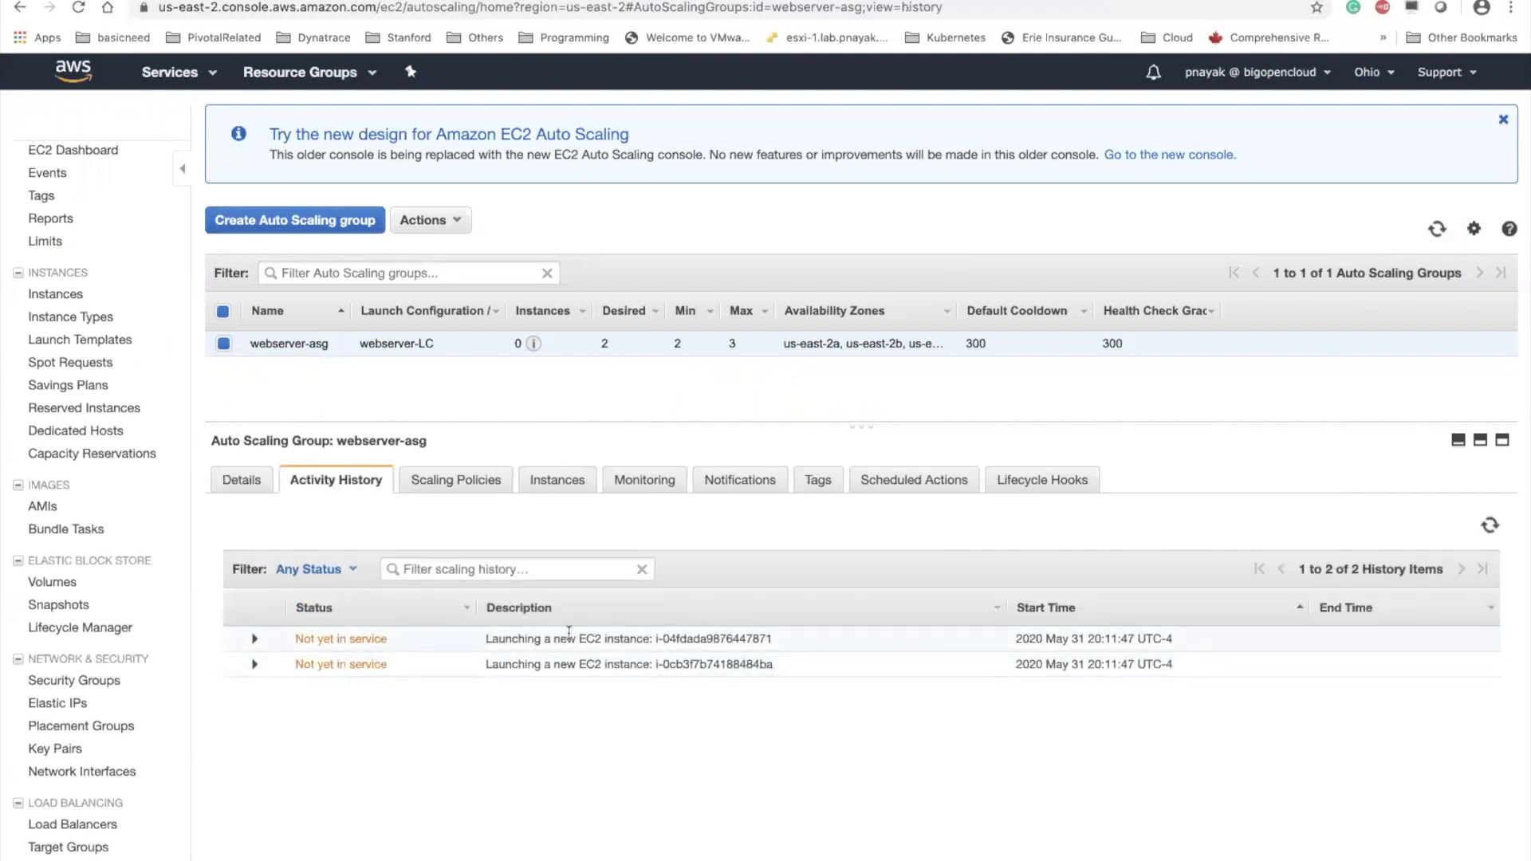
{"action": "left_click", "coordinate": [90, 152]}
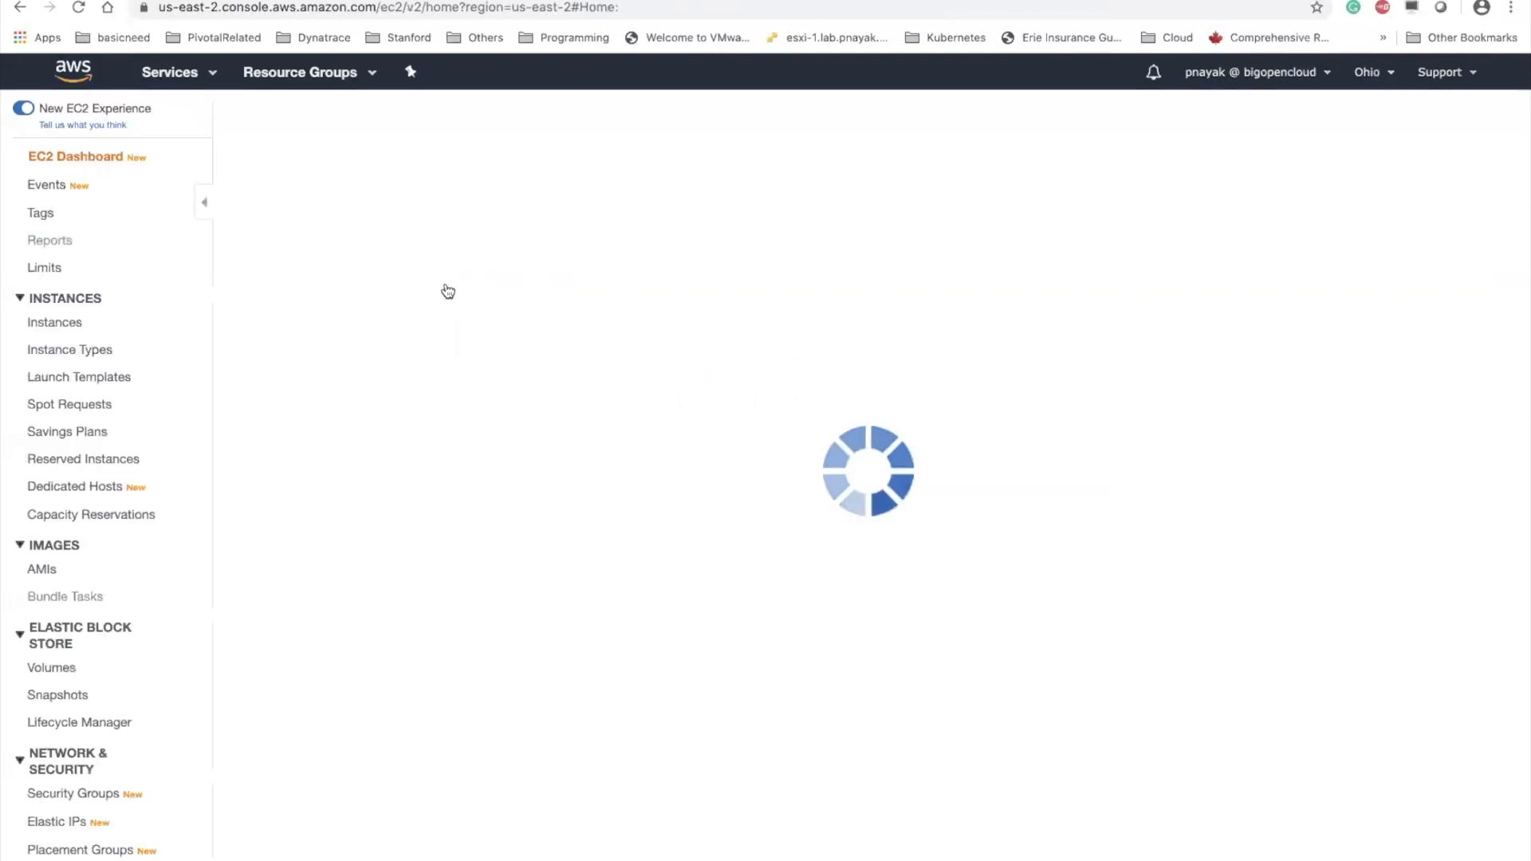
{"action": "left_click", "coordinate": [363, 263]}
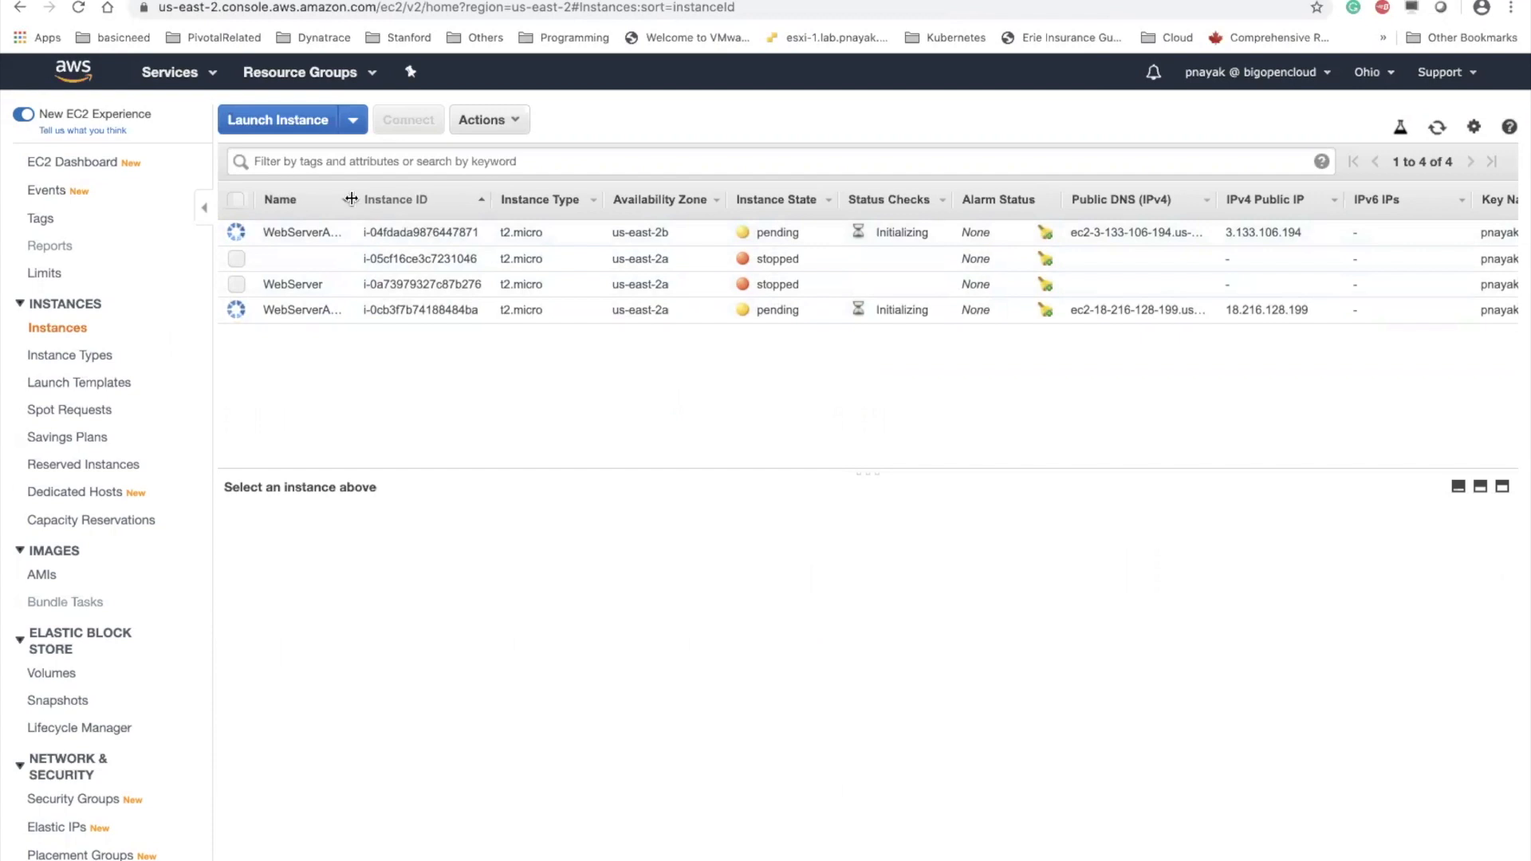
{"action": "left_click_drag", "start_coordinate": [354, 200], "coordinate": [493, 200]}
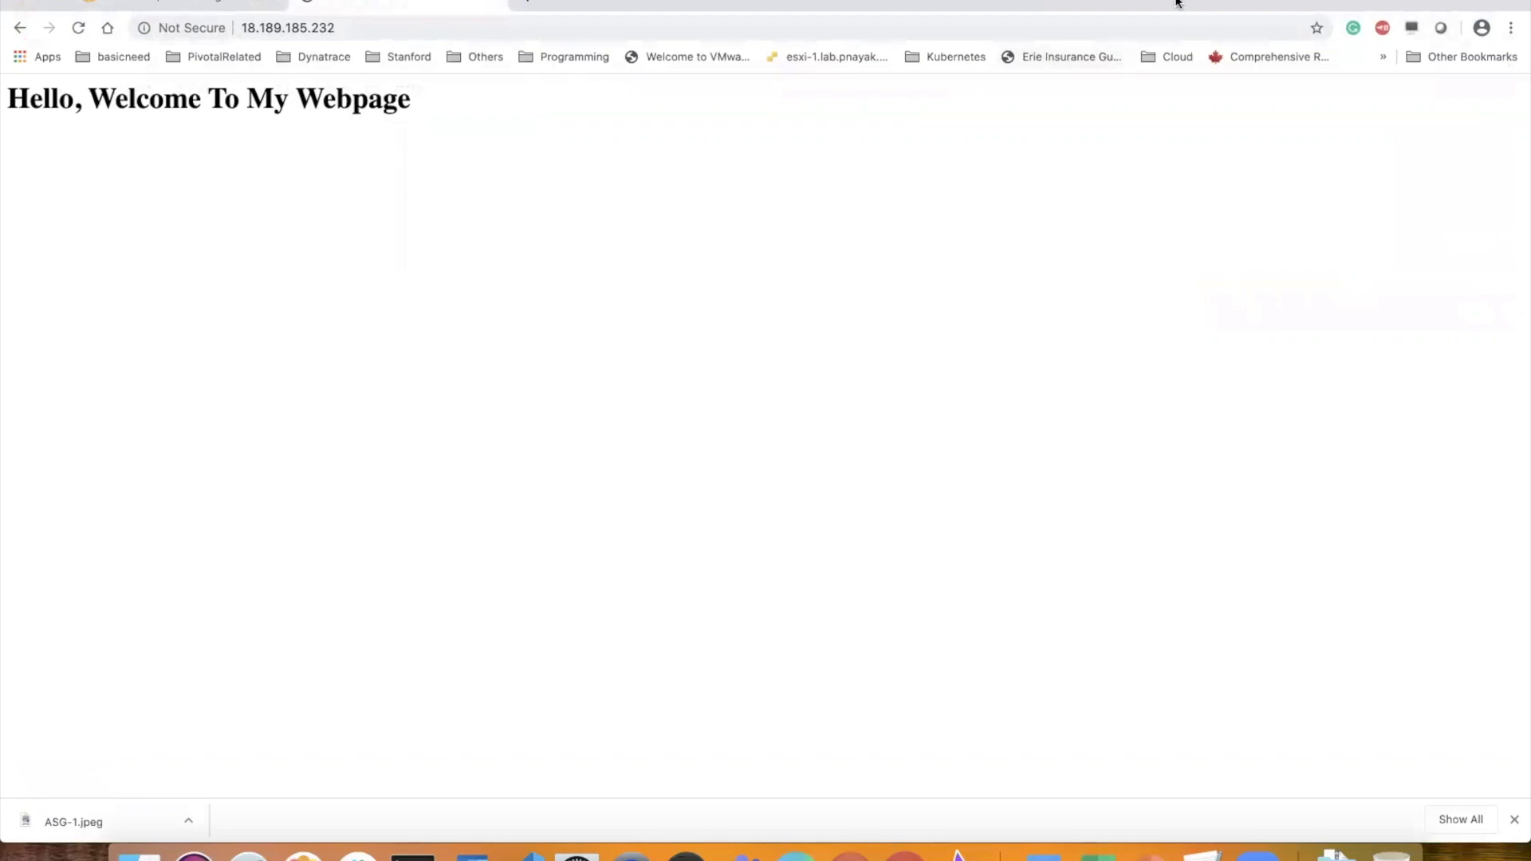
Close the old 18.189.185.232 web page, minimize the my-script.sh window, and reposition the browser window
{"action": "left_click_drag", "start_coordinate": [1175, 2], "coordinate": [1170, 89]}
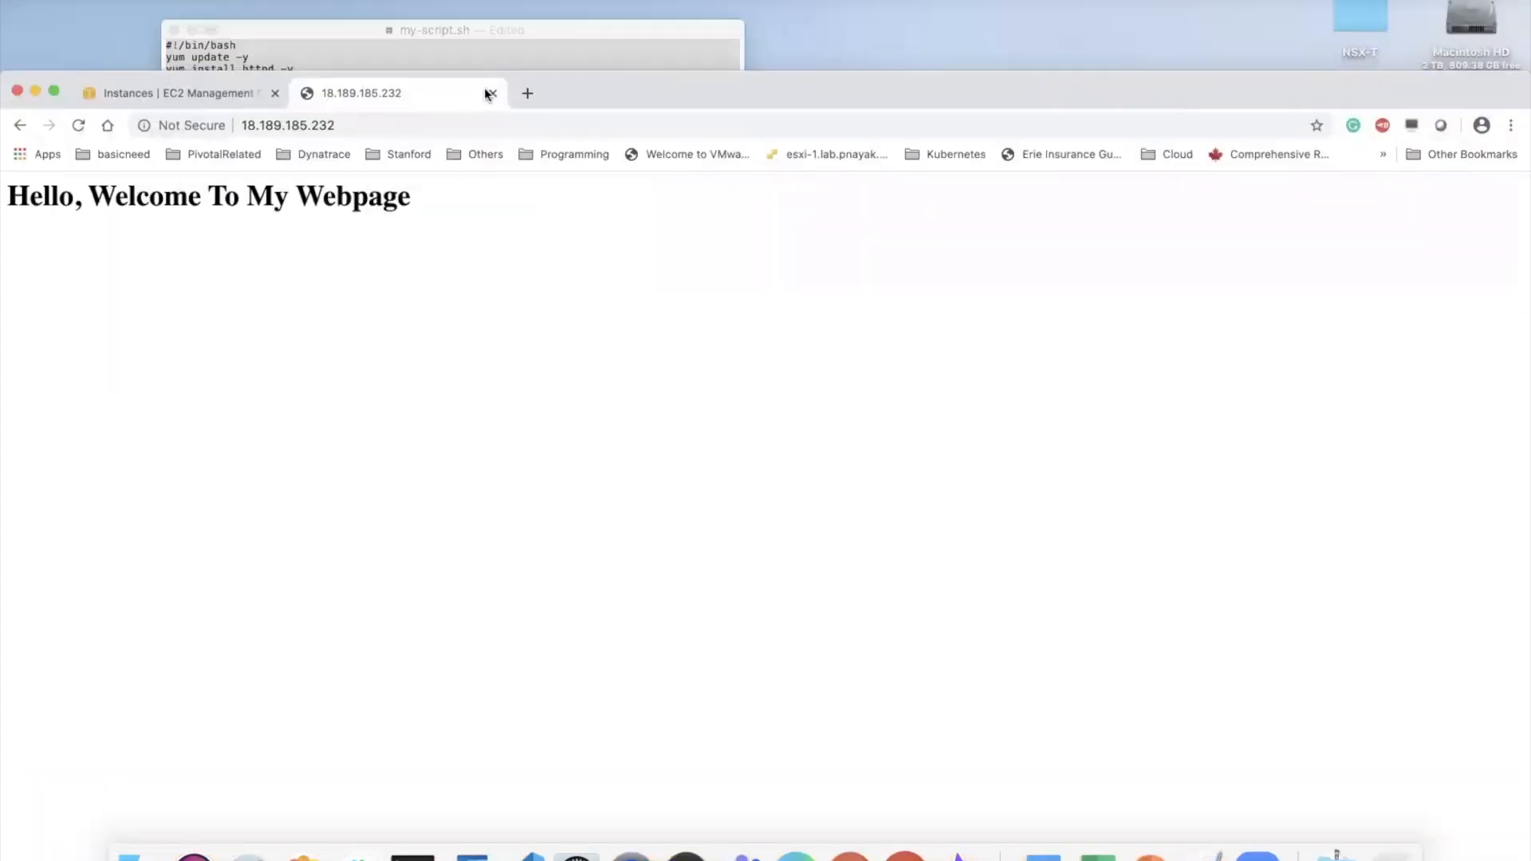
{"action": "left_click", "coordinate": [493, 93]}
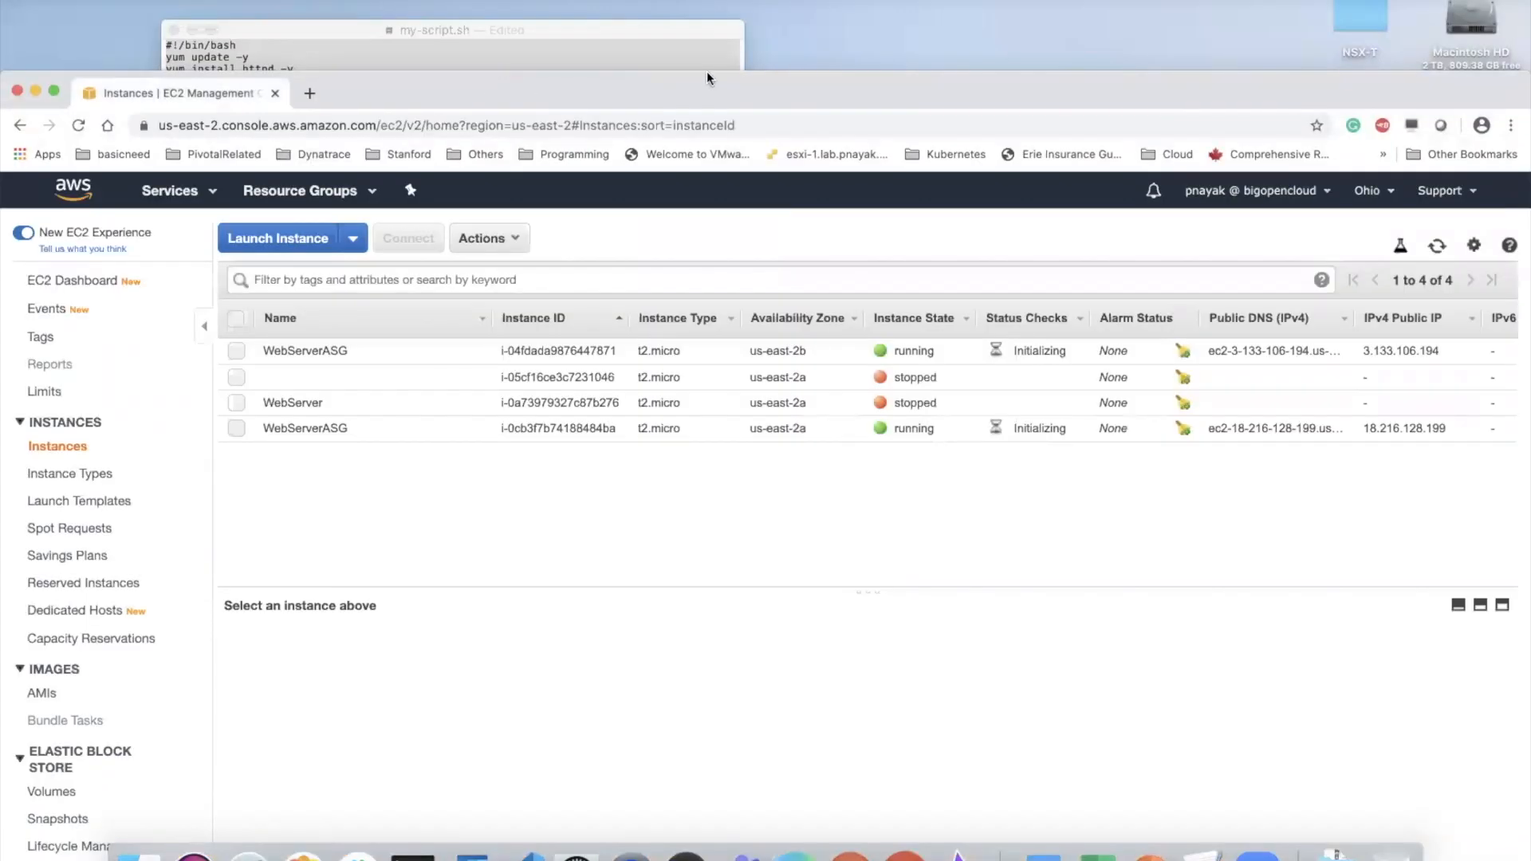
{"action": "left_click", "coordinate": [192, 30]}
{"action": "left_click_drag", "start_coordinate": [624, 95], "coordinate": [637, 44]}
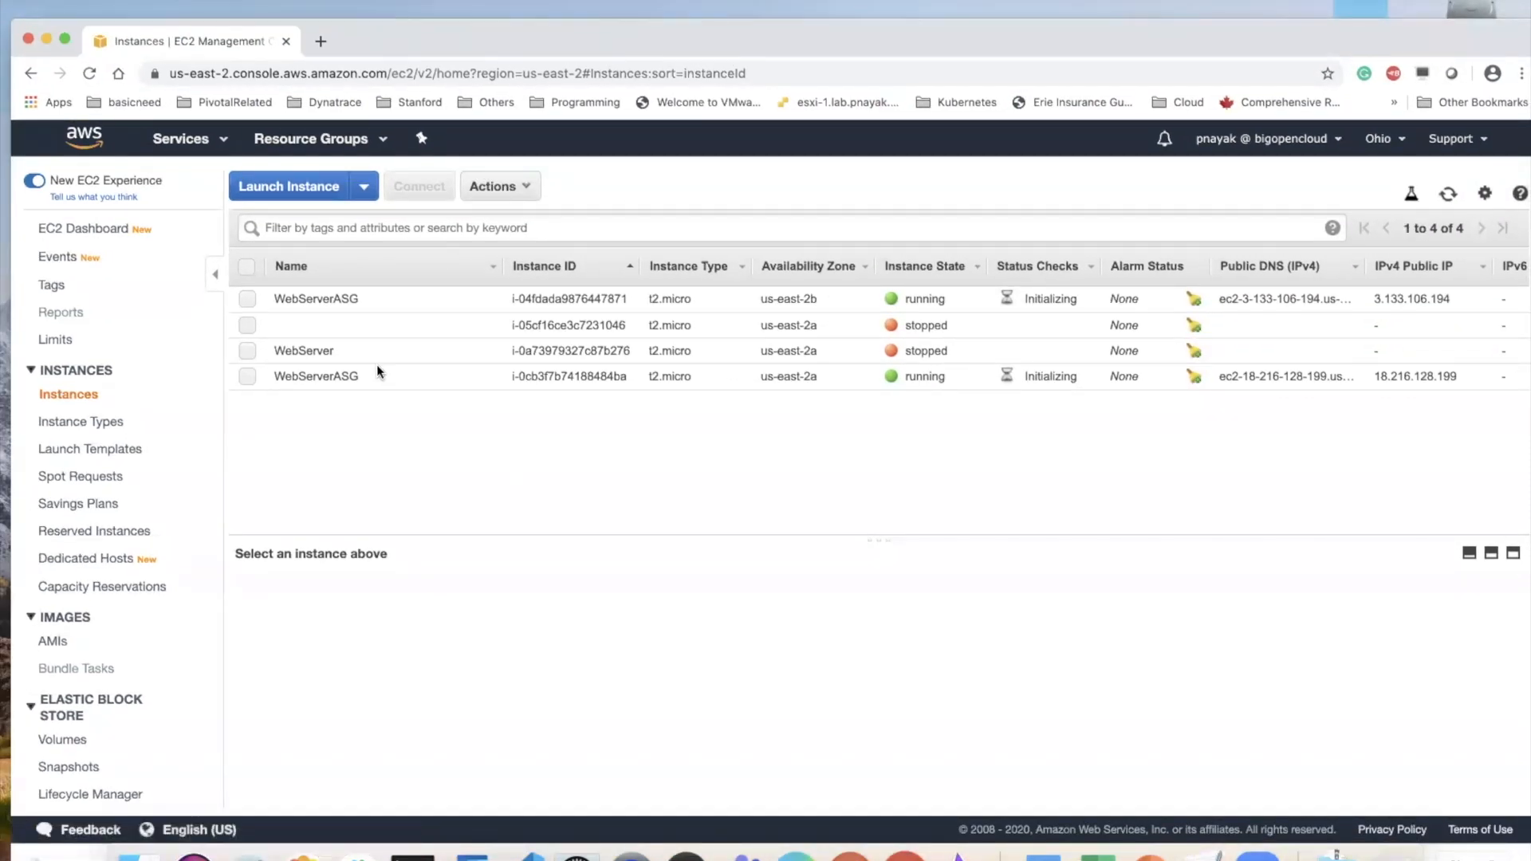
Copy the public IP of the WebServerASG instance in us-east-2a and load 18.216.128.199 in a new browser tab
{"action": "left_click", "coordinate": [446, 377]}
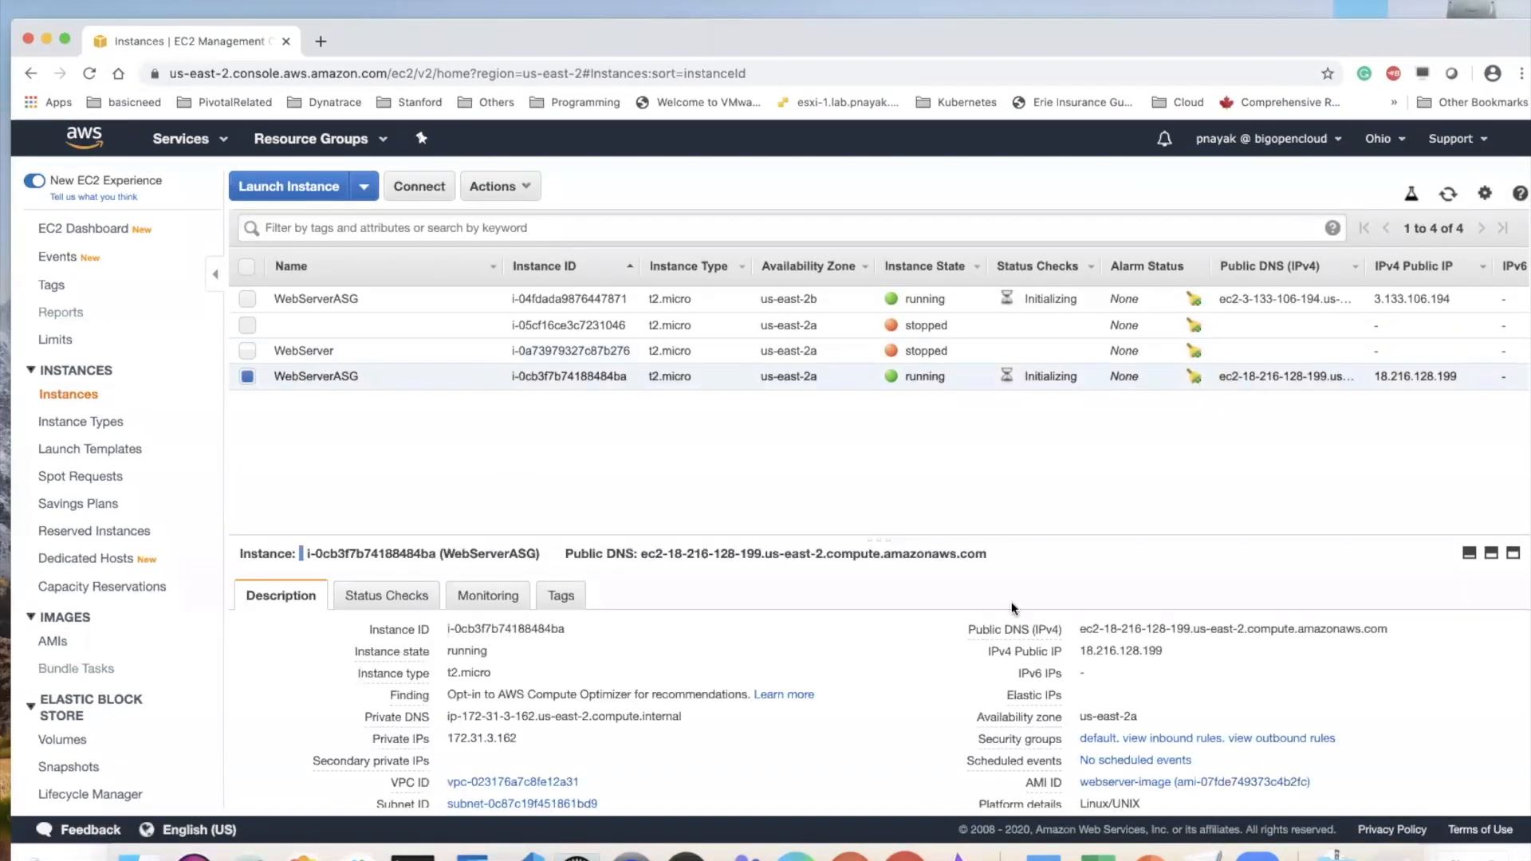
{"action": "left_click", "coordinate": [1177, 650]}
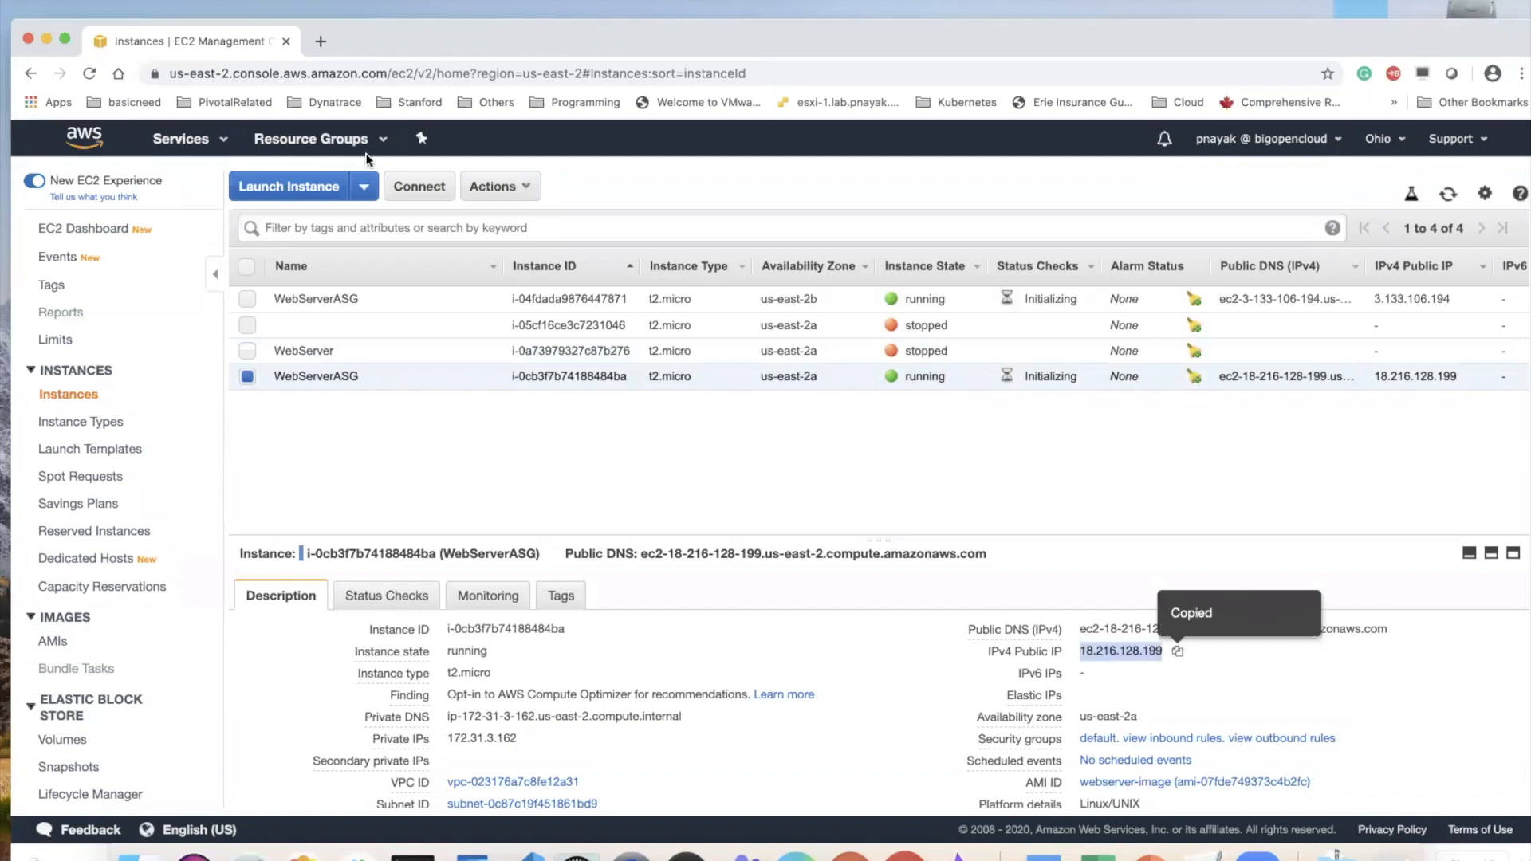
{"action": "left_click", "coordinate": [319, 43]}
{"action": "left_click", "coordinate": [322, 69]}
{"action": "key", "text": "super+v"}
{"action": "key", "text": "Return"}
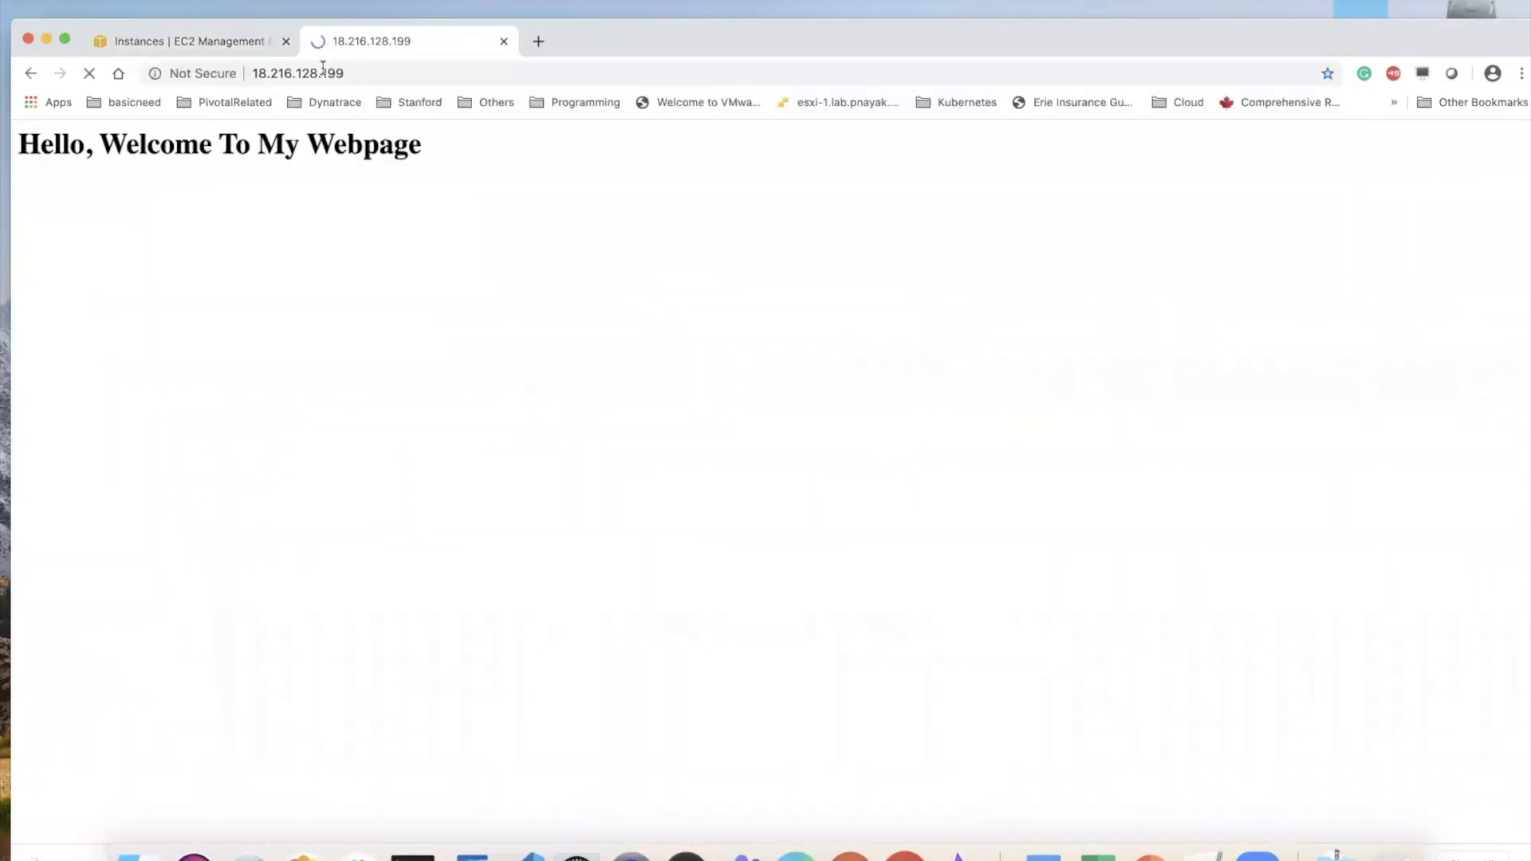
Copy the public IP of the WebServerASG instance in us-east-2b and load 3.133.106.194 in a new browser tab
{"action": "left_click", "coordinate": [211, 32]}
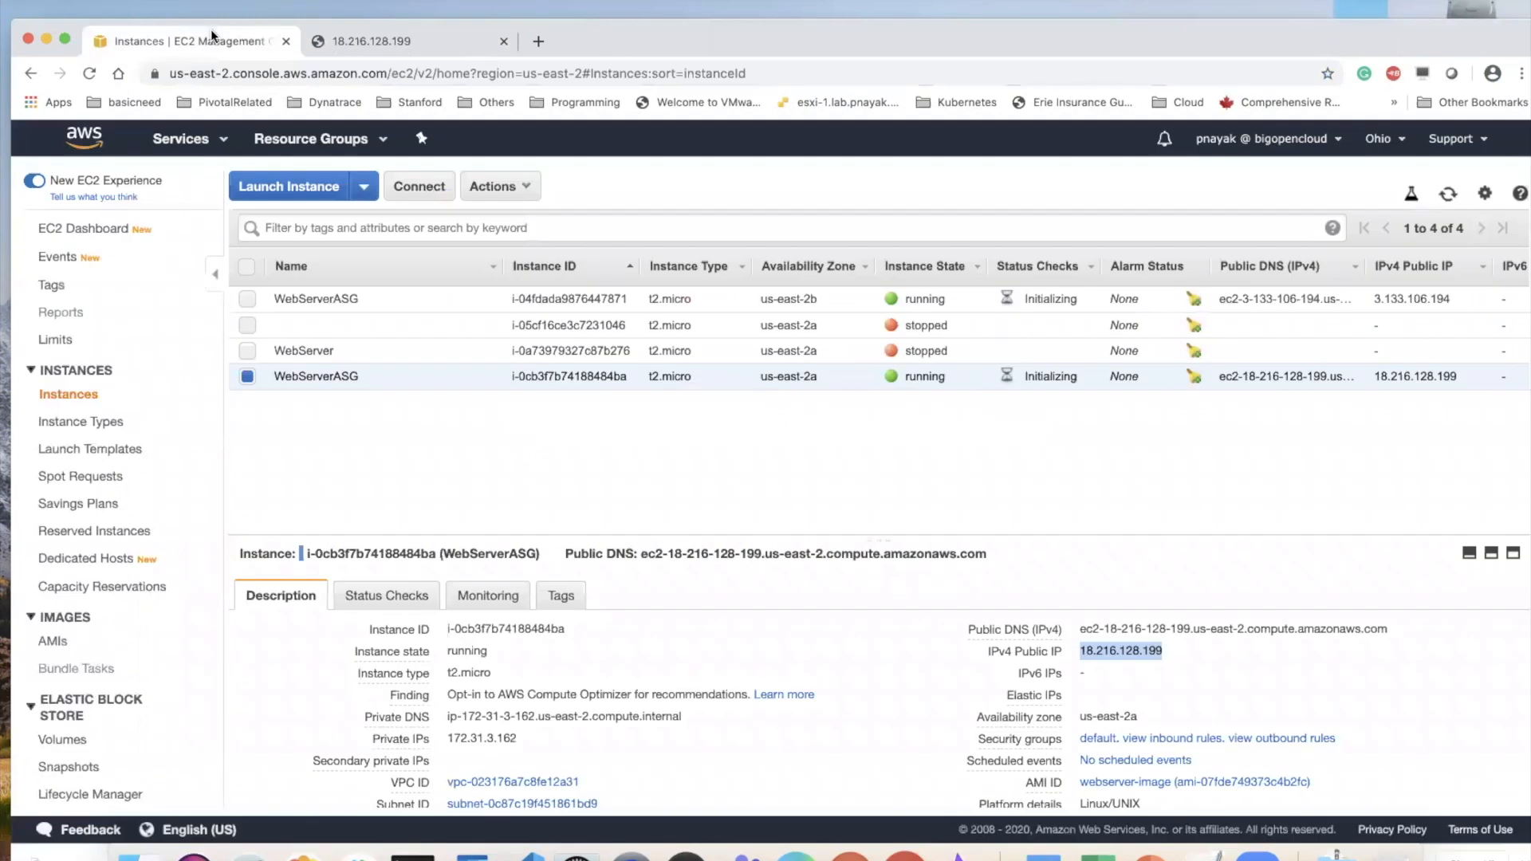
{"action": "left_click", "coordinate": [346, 297]}
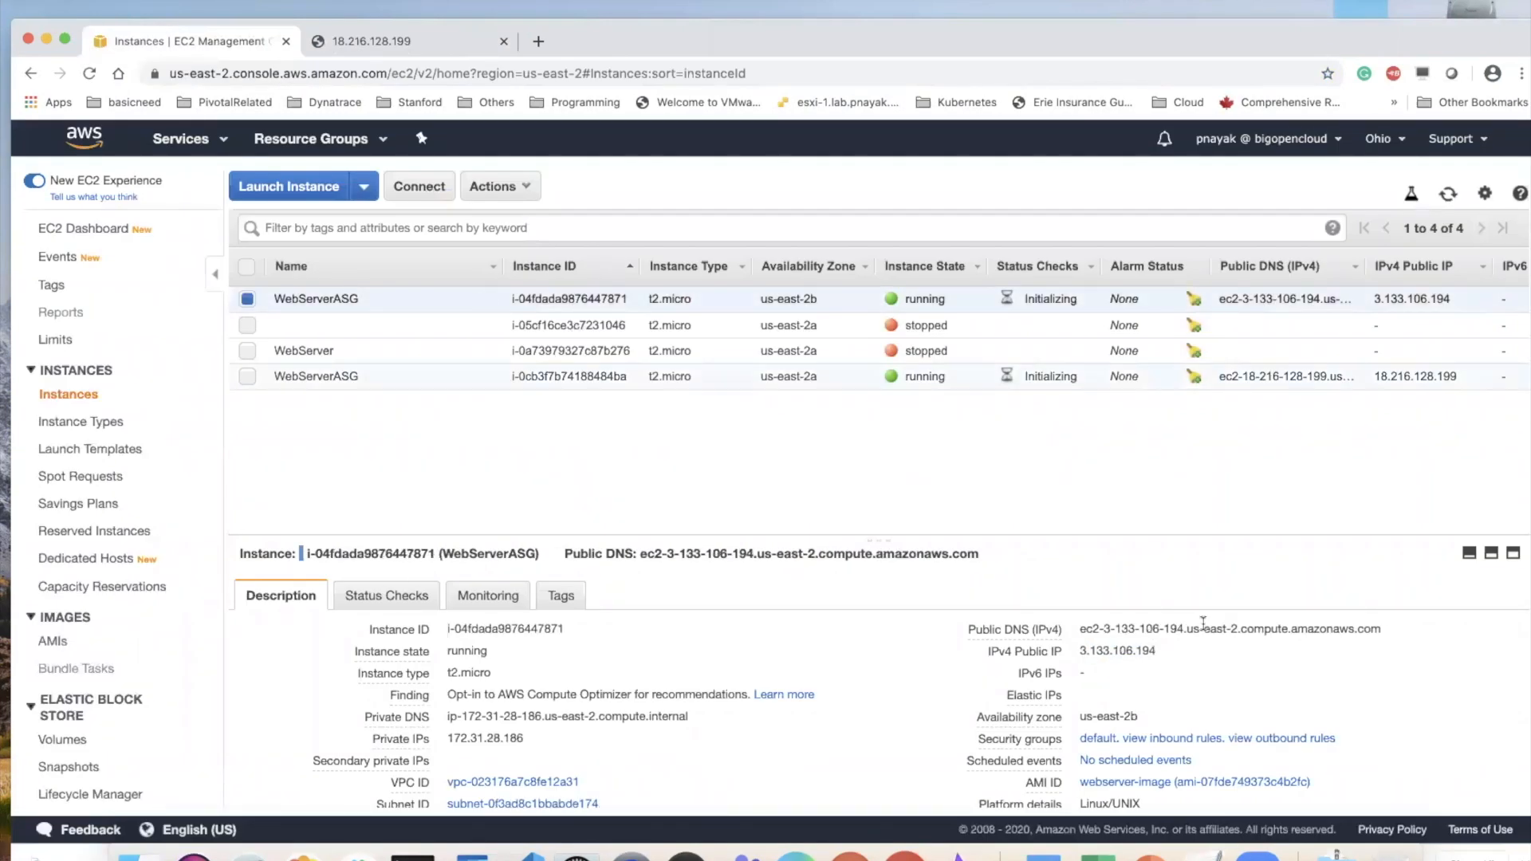
{"action": "left_click", "coordinate": [1168, 654]}
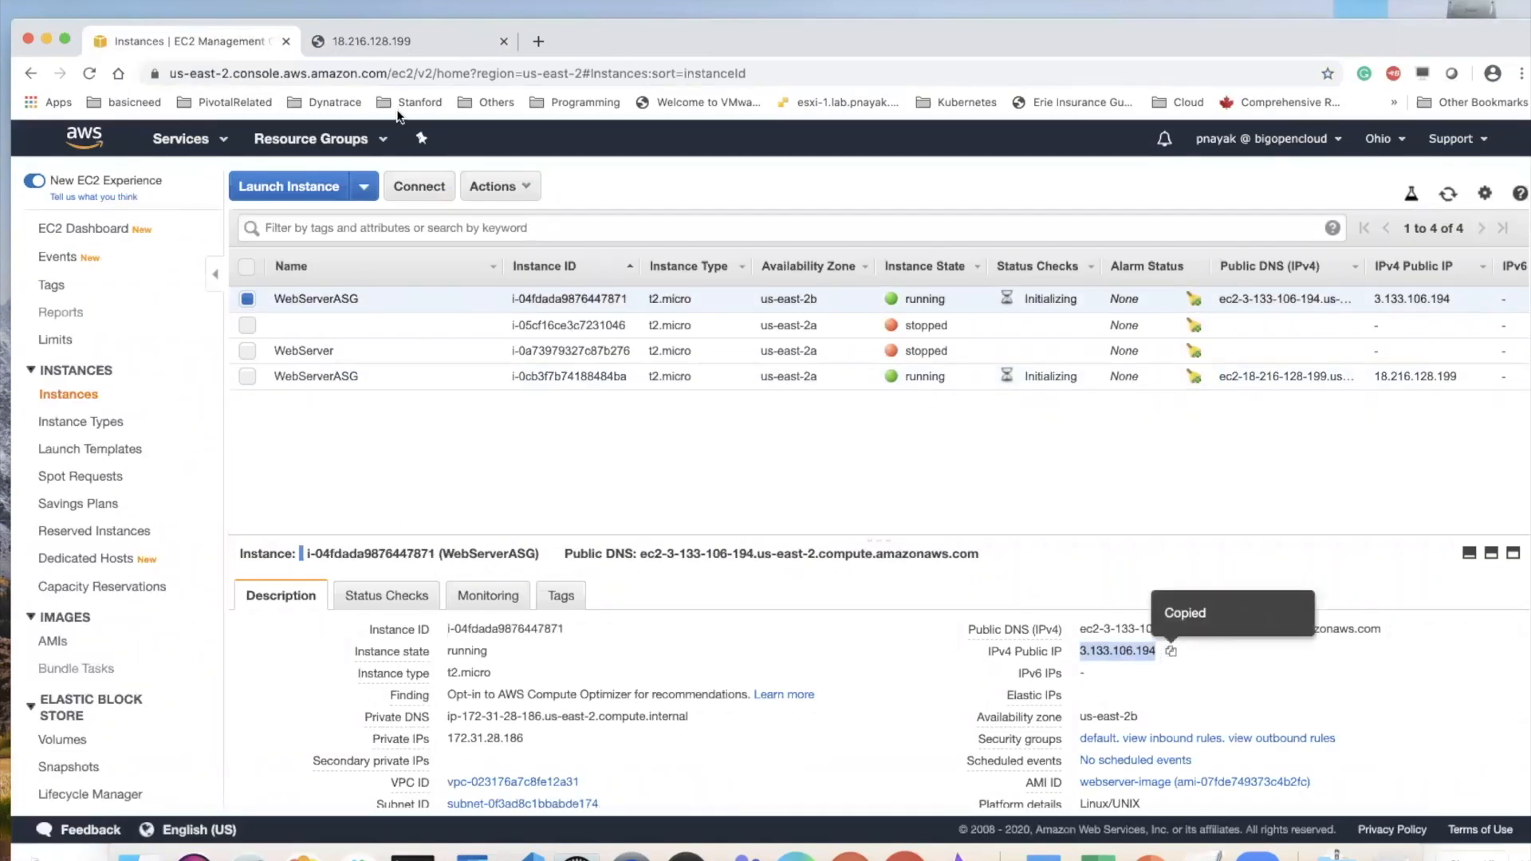
{"action": "left_click", "coordinate": [539, 42]}
{"action": "left_click", "coordinate": [537, 70]}
{"action": "key", "text": "super+v"}
{"action": "key", "text": "Return"}
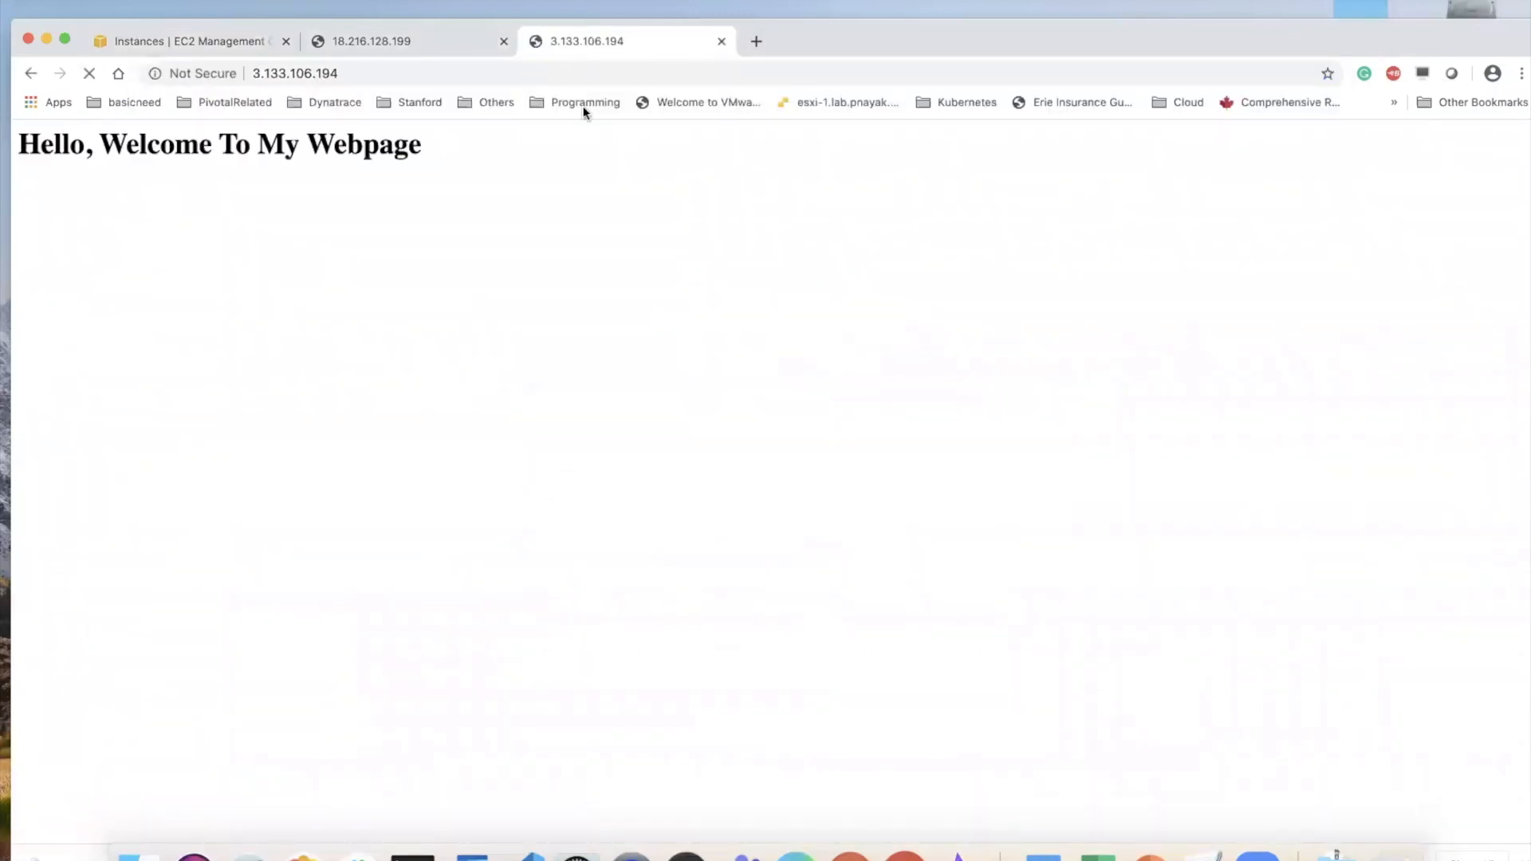
Compare the 18.216.128.199 and 3.133.106.194 web pages, and close both of their tabs
{"action": "left_click", "coordinate": [428, 40]}
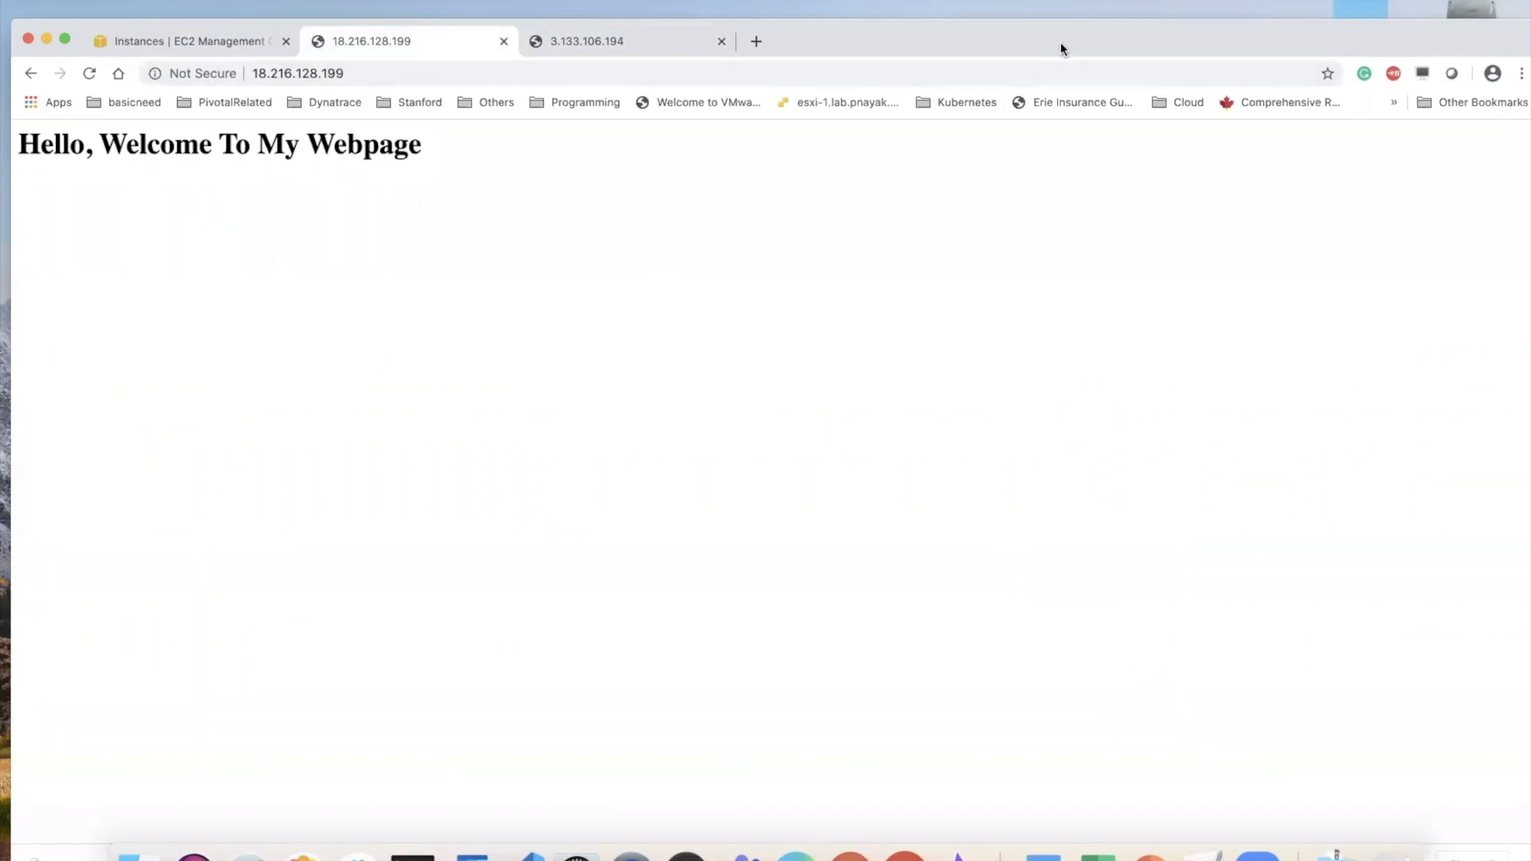
{"action": "left_click_drag", "start_coordinate": [1059, 42], "coordinate": [1067, 73]}
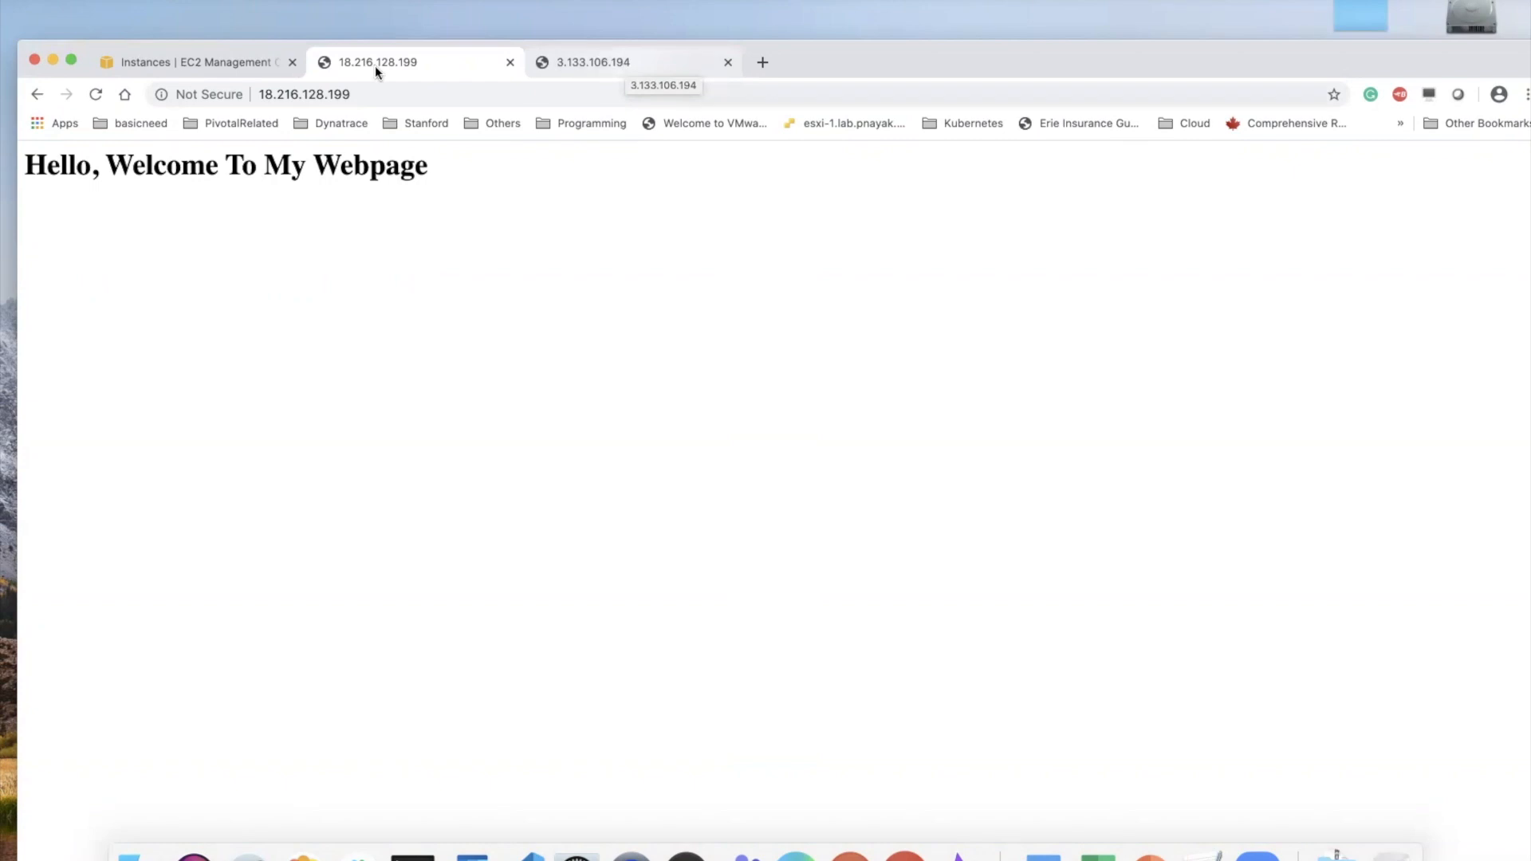
{"action": "left_click", "coordinate": [610, 69]}
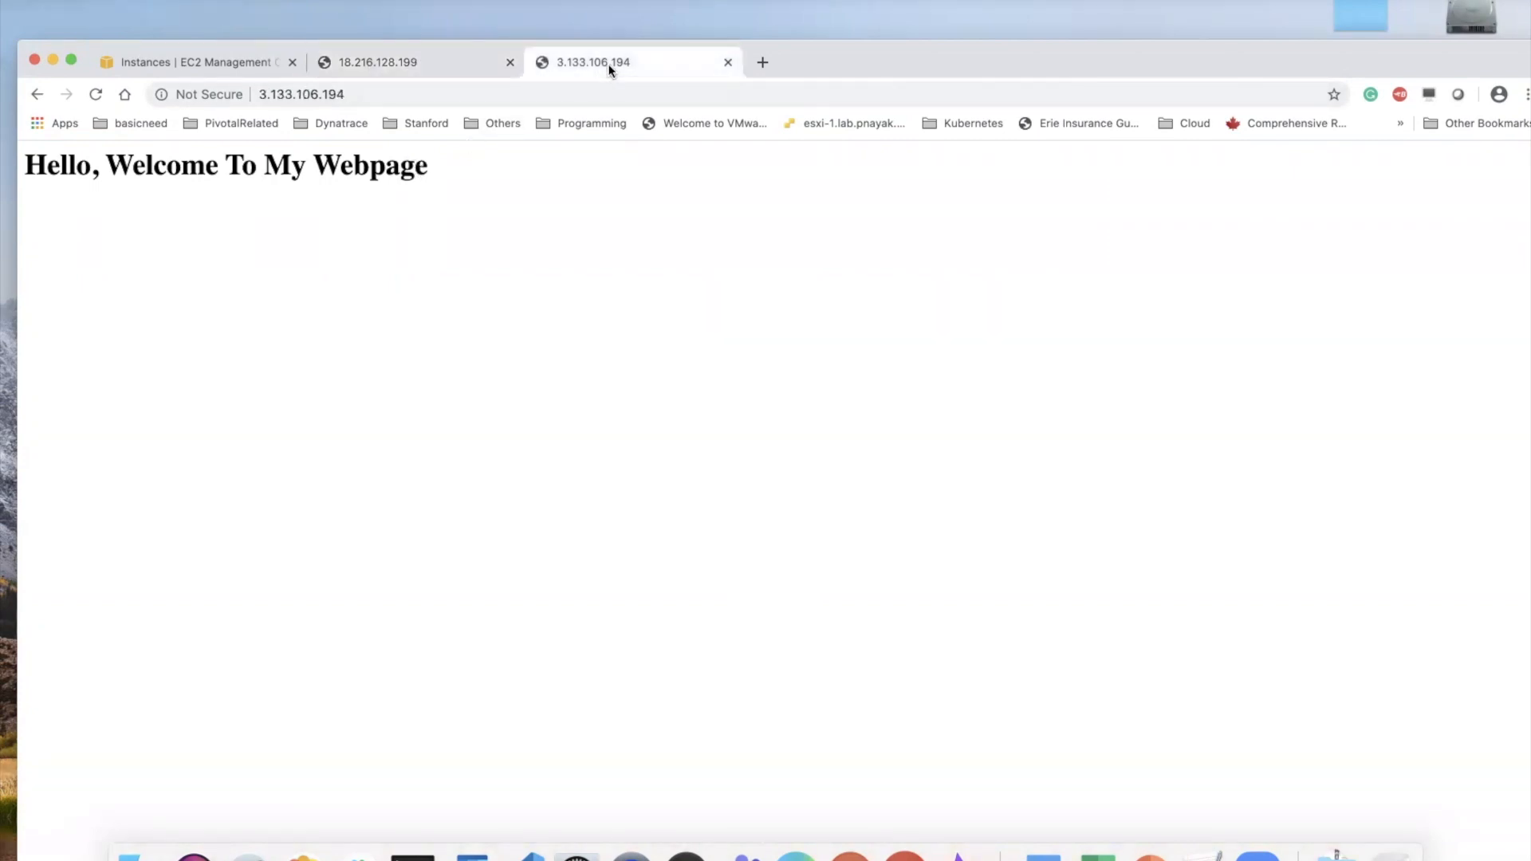
{"action": "left_click", "coordinate": [727, 62]}
{"action": "left_click", "coordinate": [508, 63]}
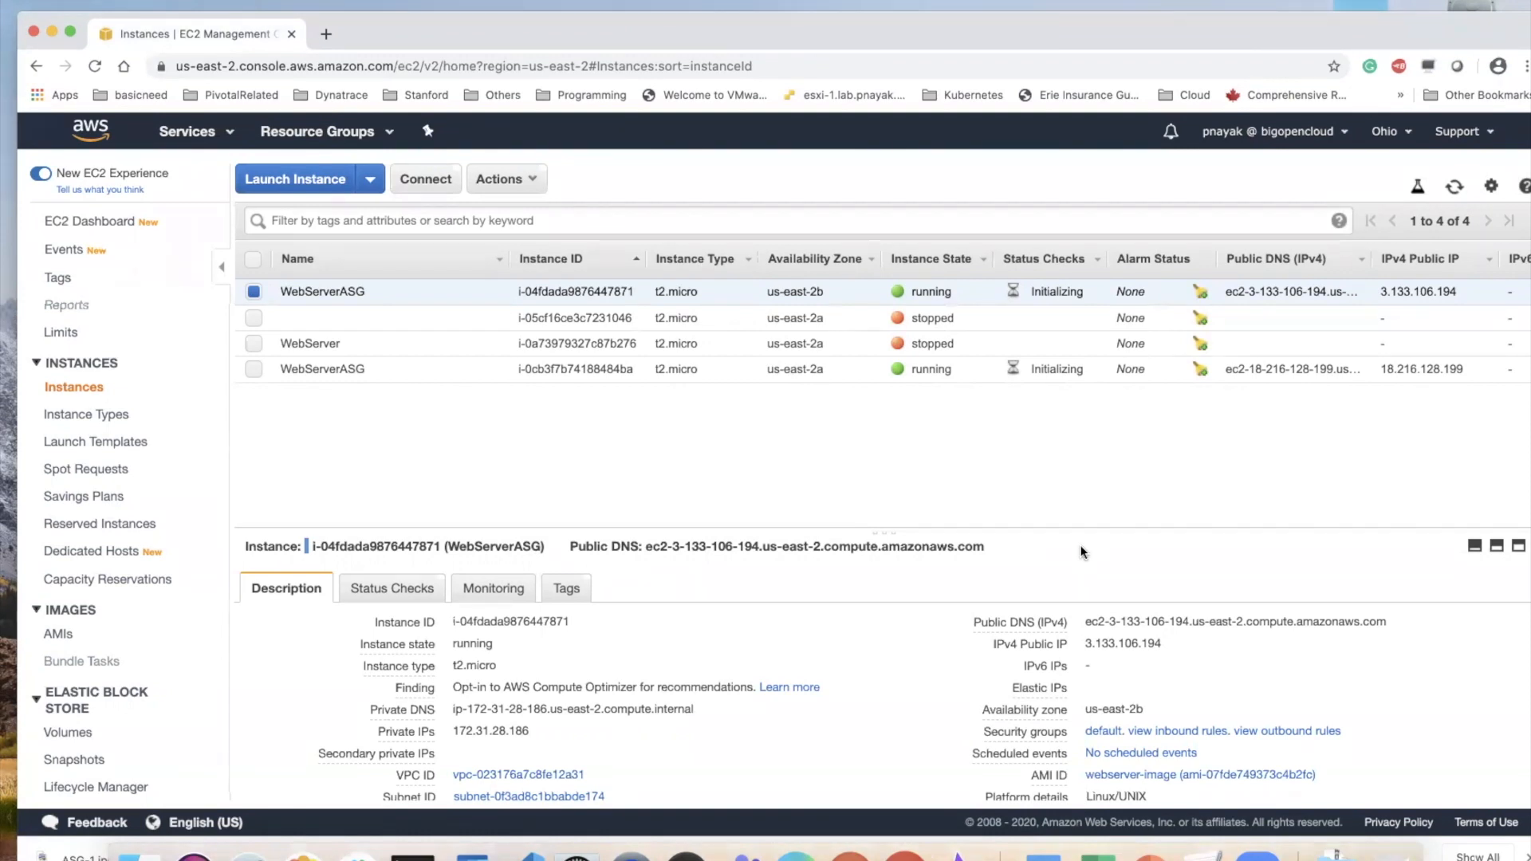
Select only the WebServerASG instance in us-east-2b and terminate it
{"action": "left_click", "coordinate": [255, 370]}
{"action": "left_click", "coordinate": [254, 291]}
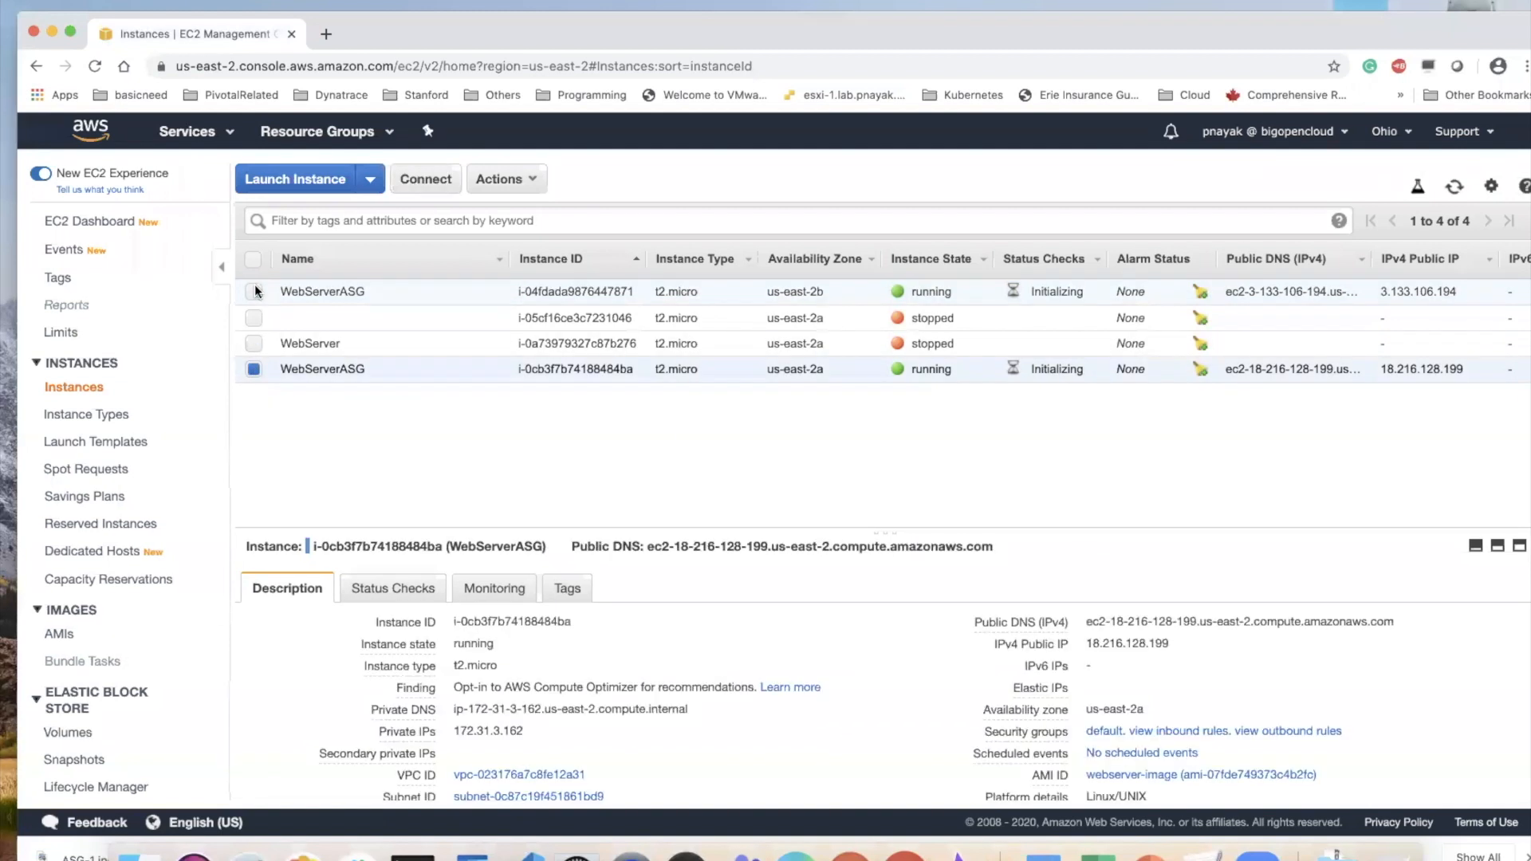
{"action": "left_click", "coordinate": [254, 291]}
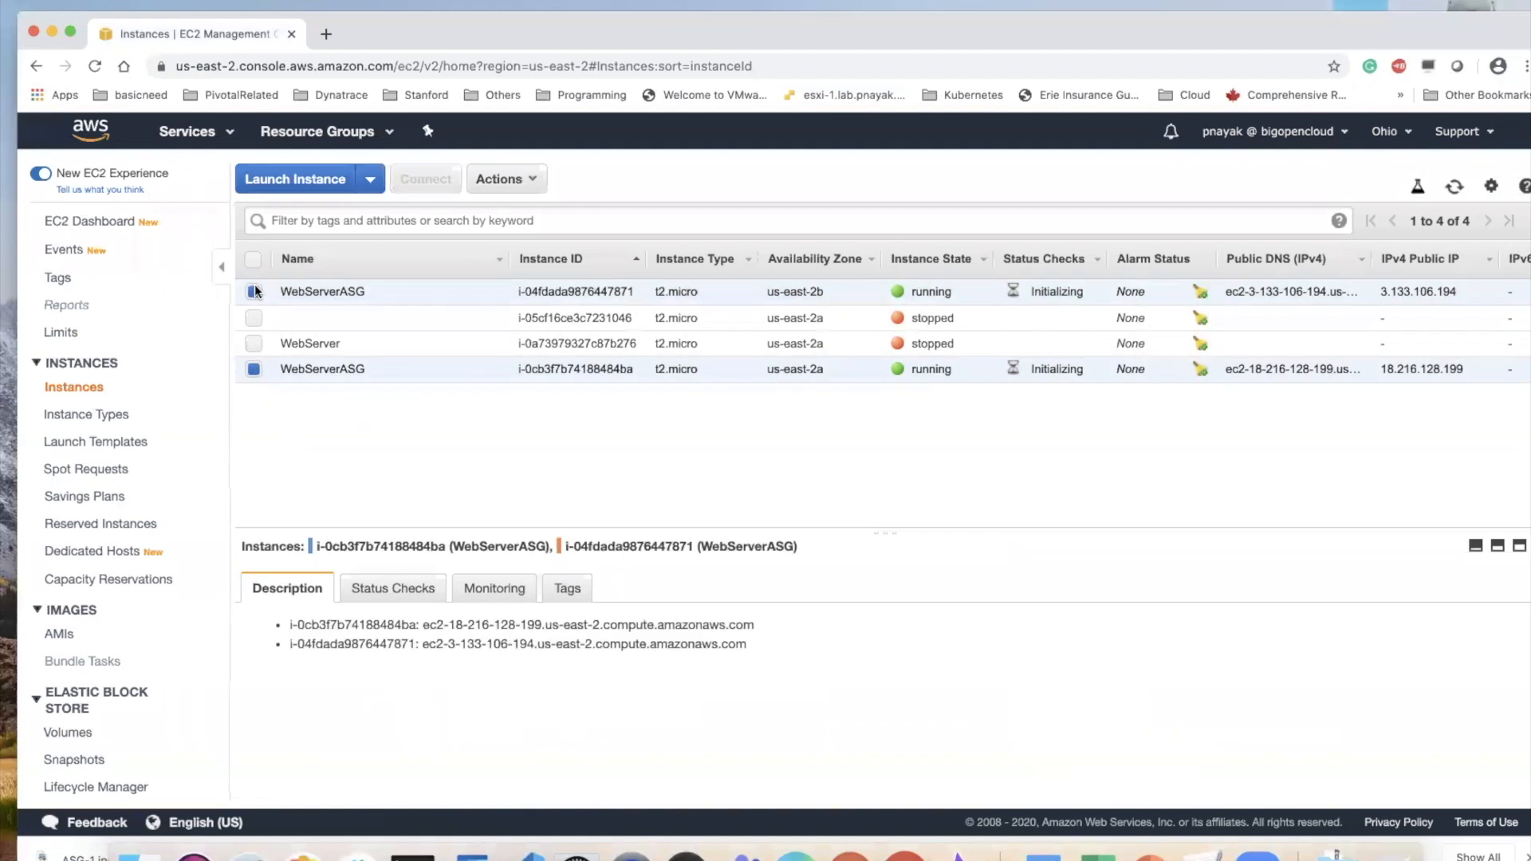
{"action": "left_click", "coordinate": [253, 368]}
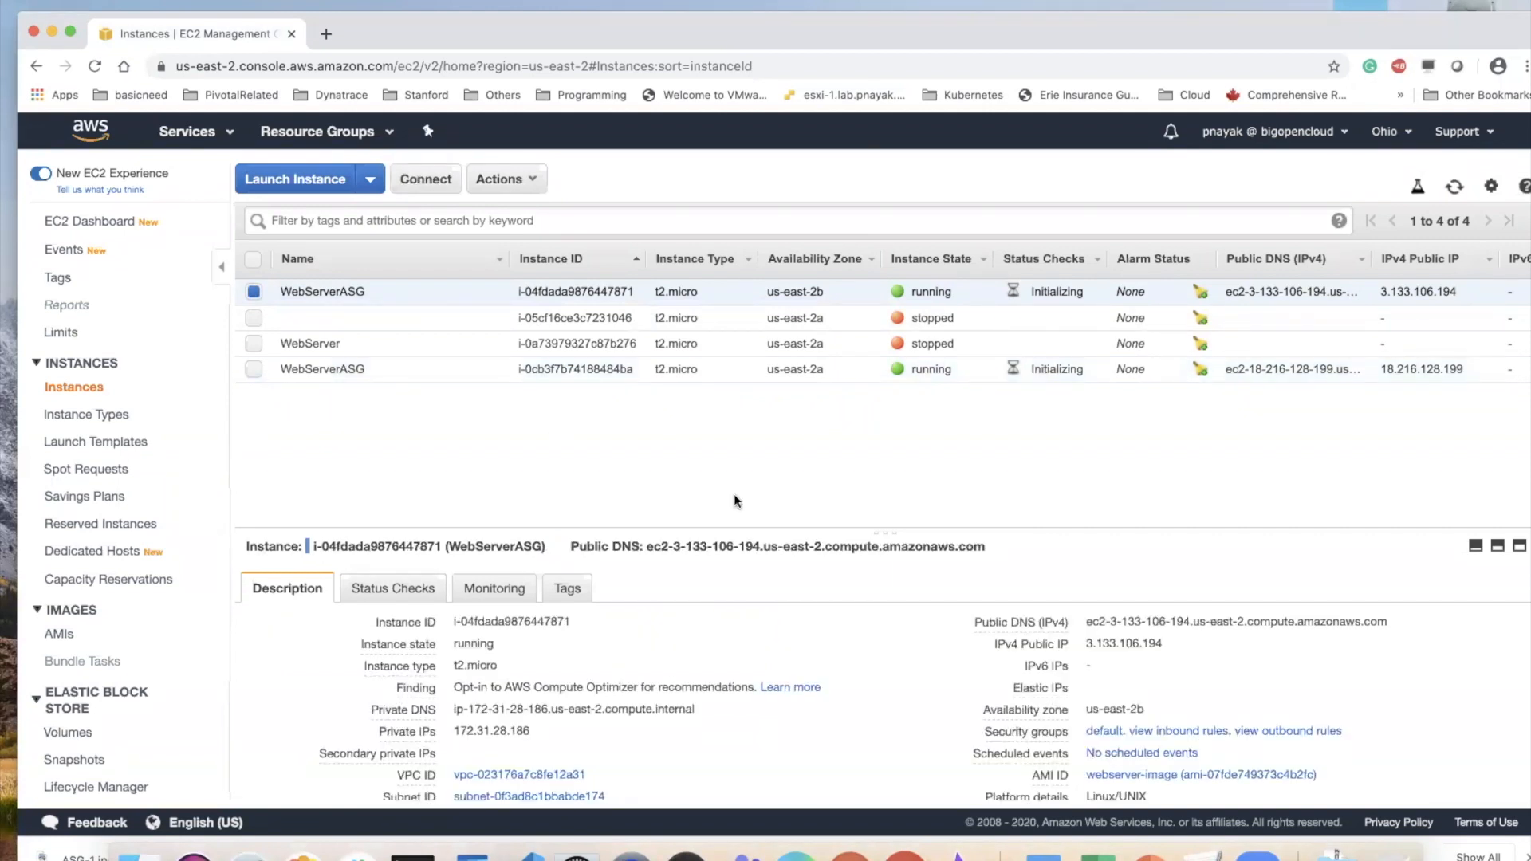
{"action": "left_click", "coordinate": [534, 186]}
{"action": "mouse_move", "coordinate": [562, 305]}
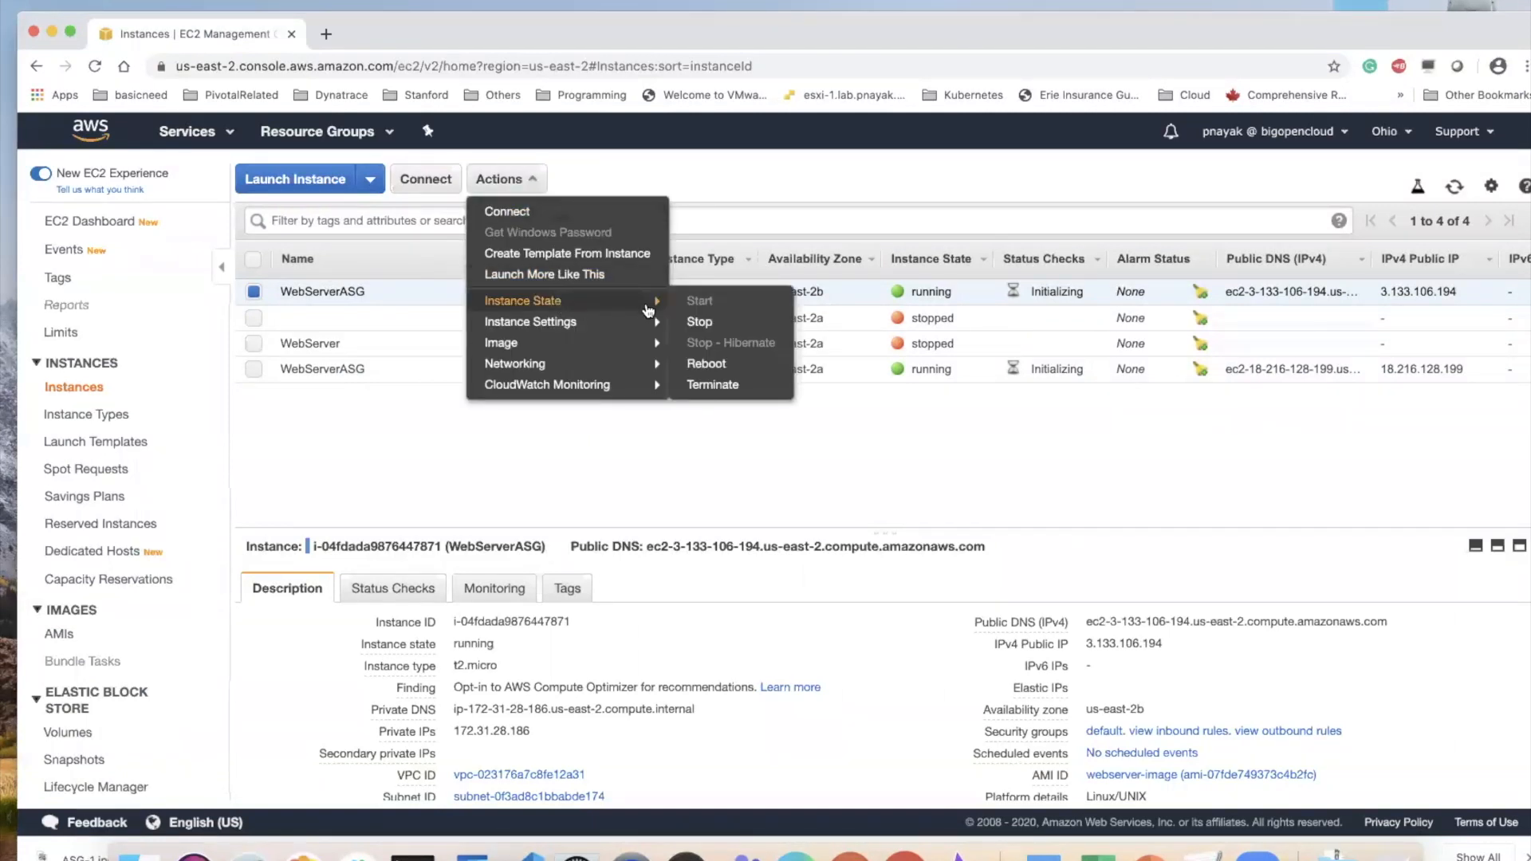
{"action": "left_click", "coordinate": [709, 387]}
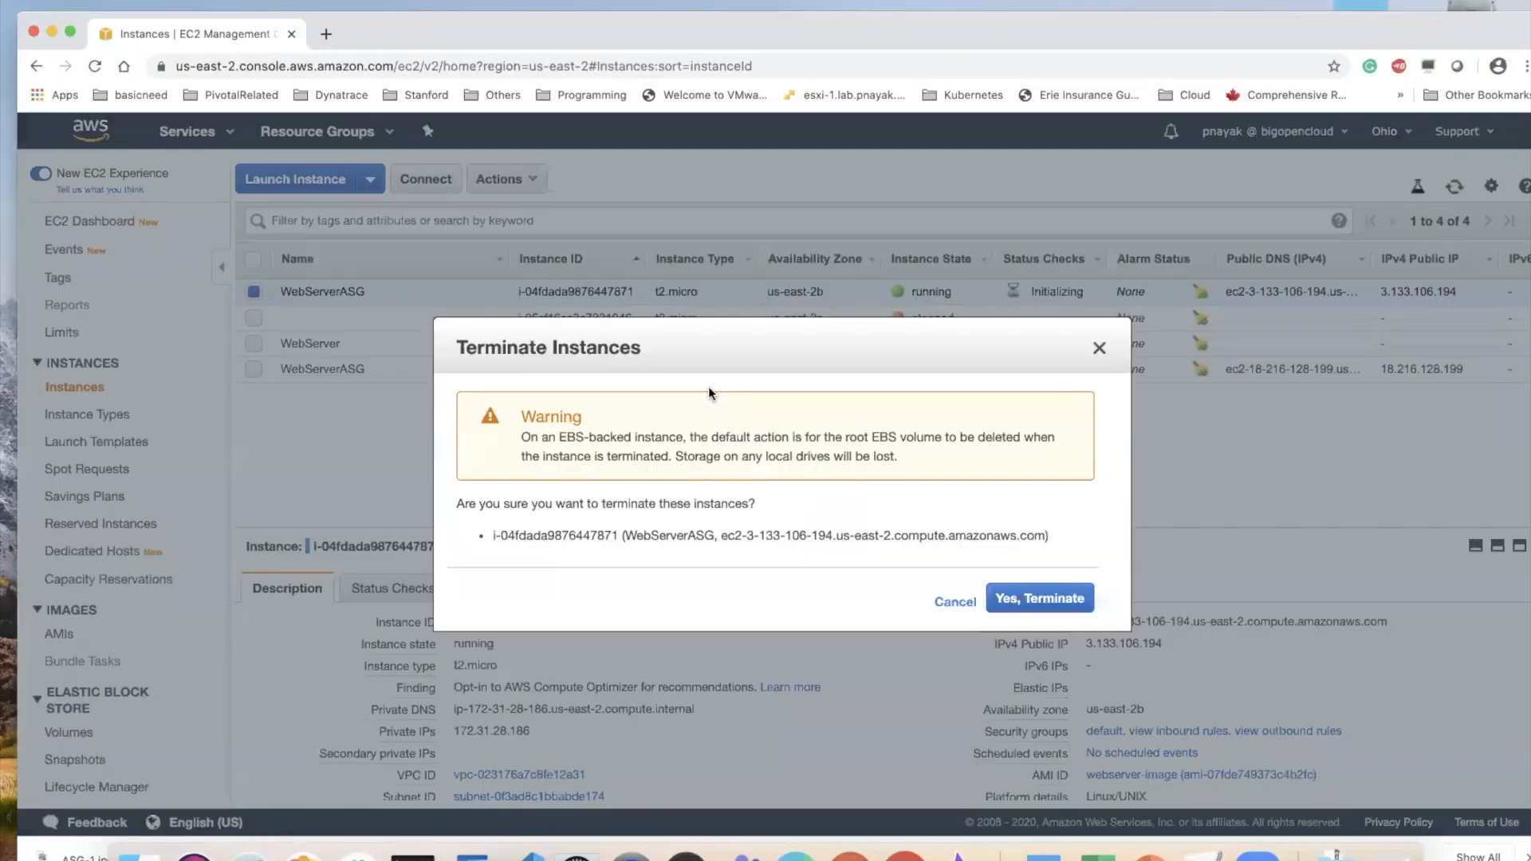
{"action": "left_click", "coordinate": [1046, 599]}
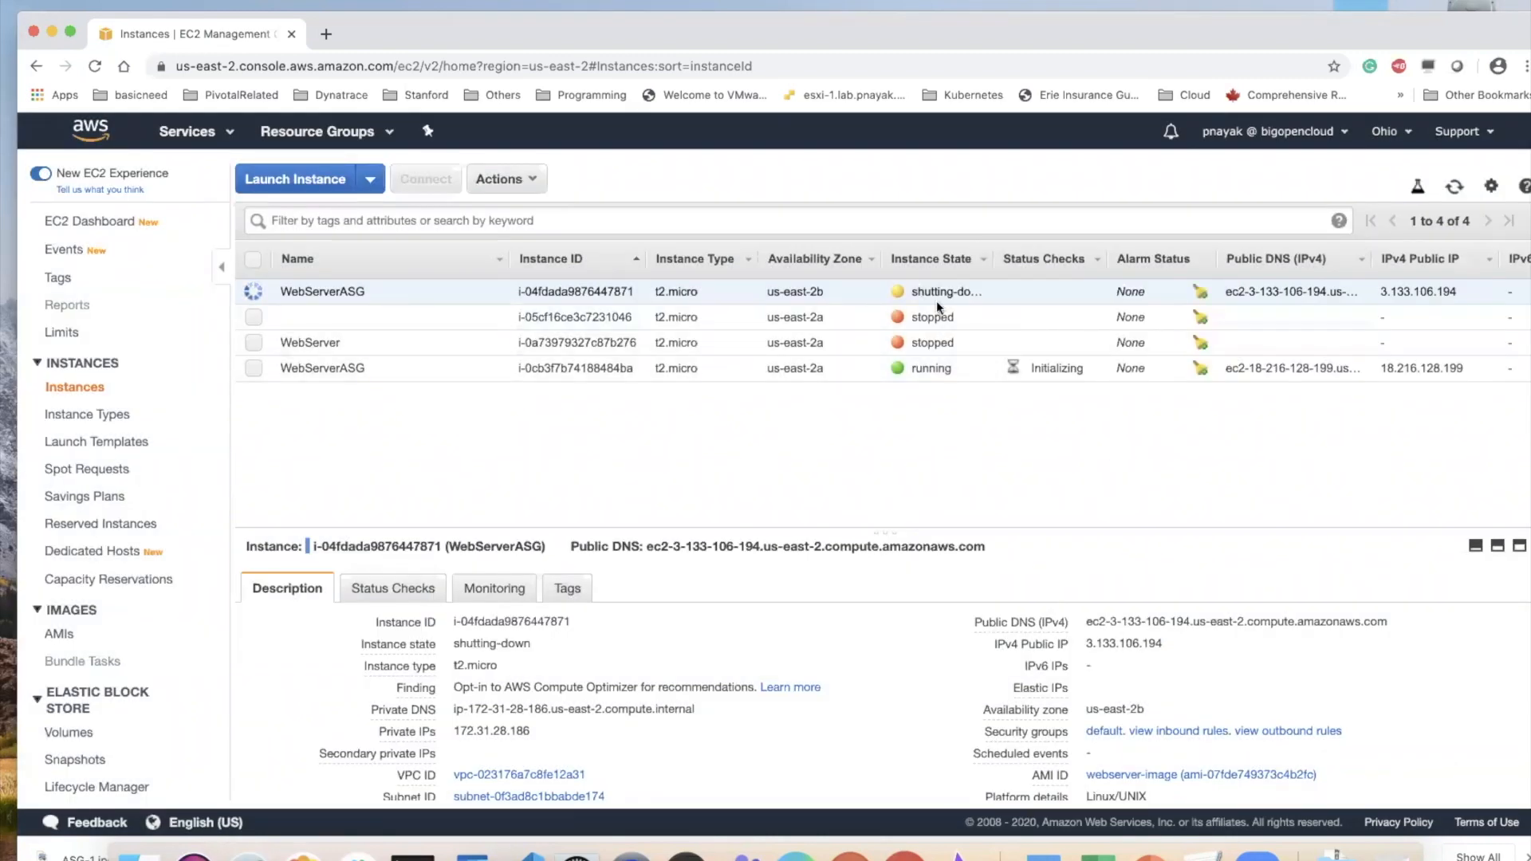
Reload the EC2 instance list with a taller list area to check the states of the WebServerASG instances
{"action": "left_click_drag", "start_coordinate": [357, 30], "coordinate": [342, 23]}
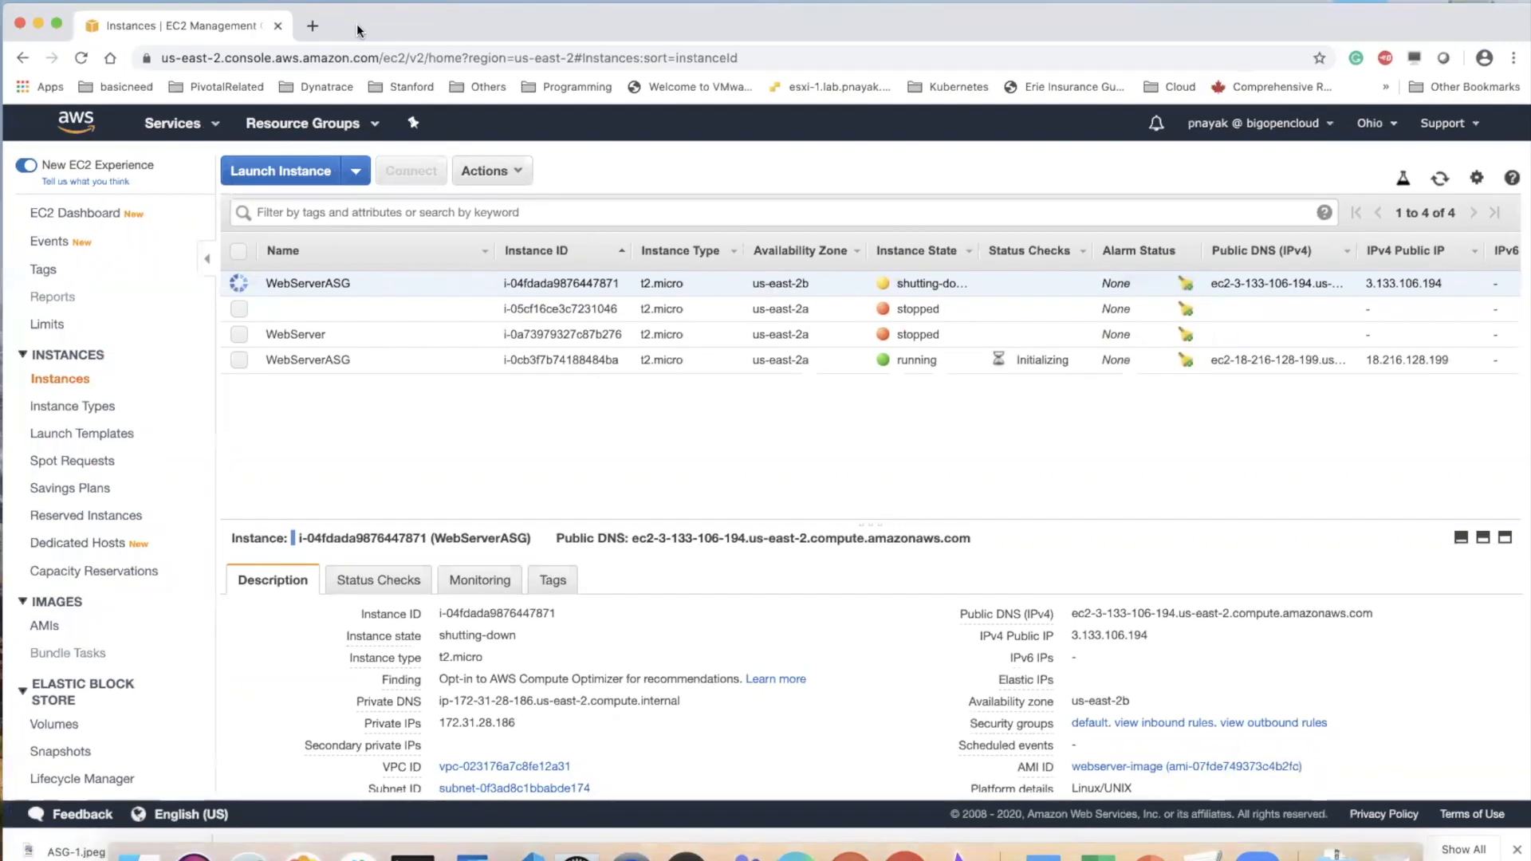
{"action": "left_click", "coordinate": [81, 58]}
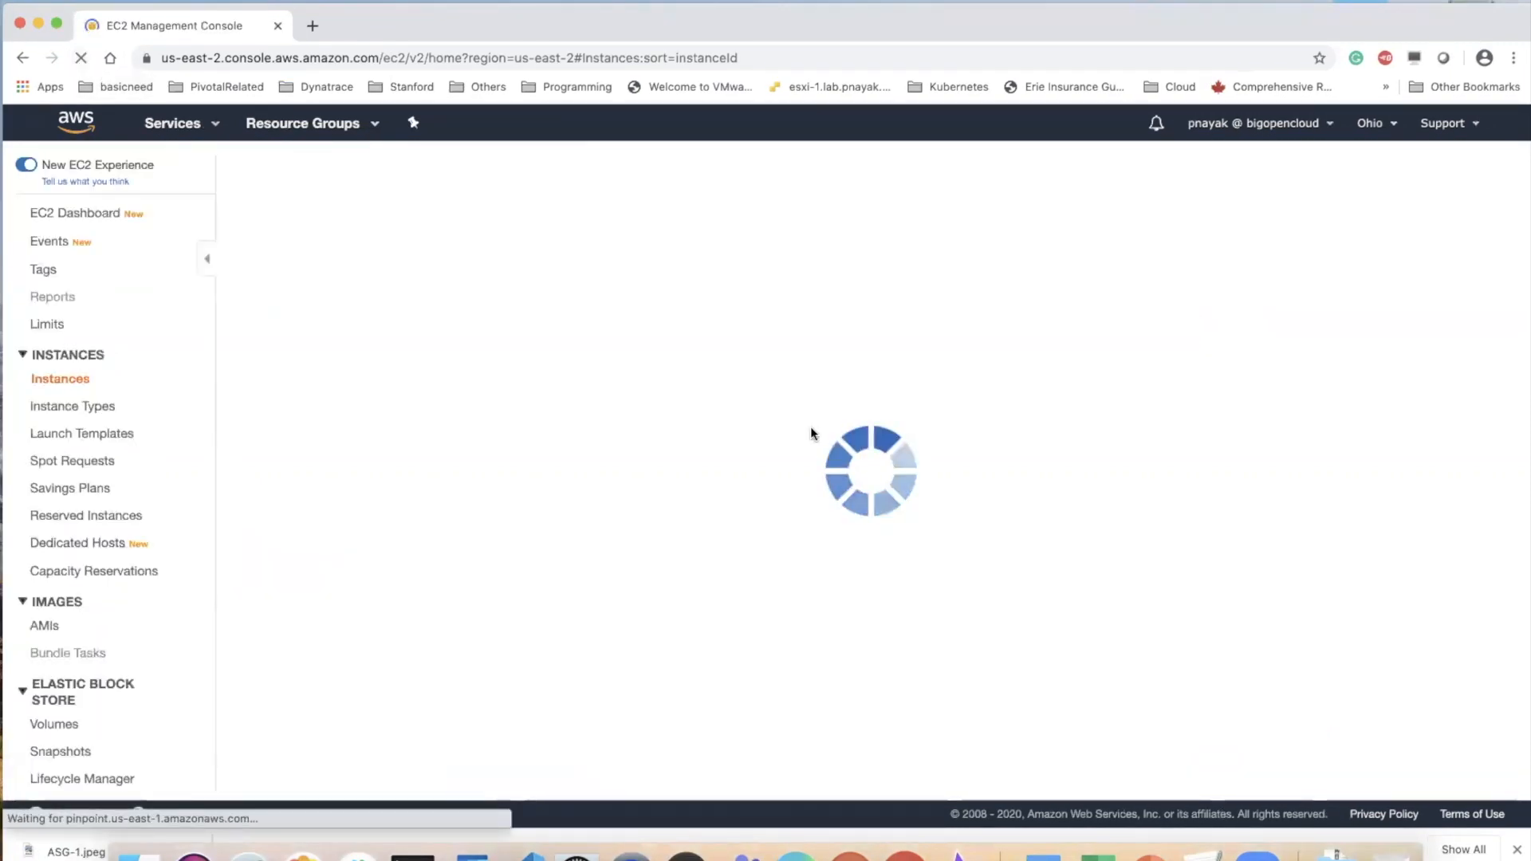
{"action": "left_click", "coordinate": [1439, 177]}
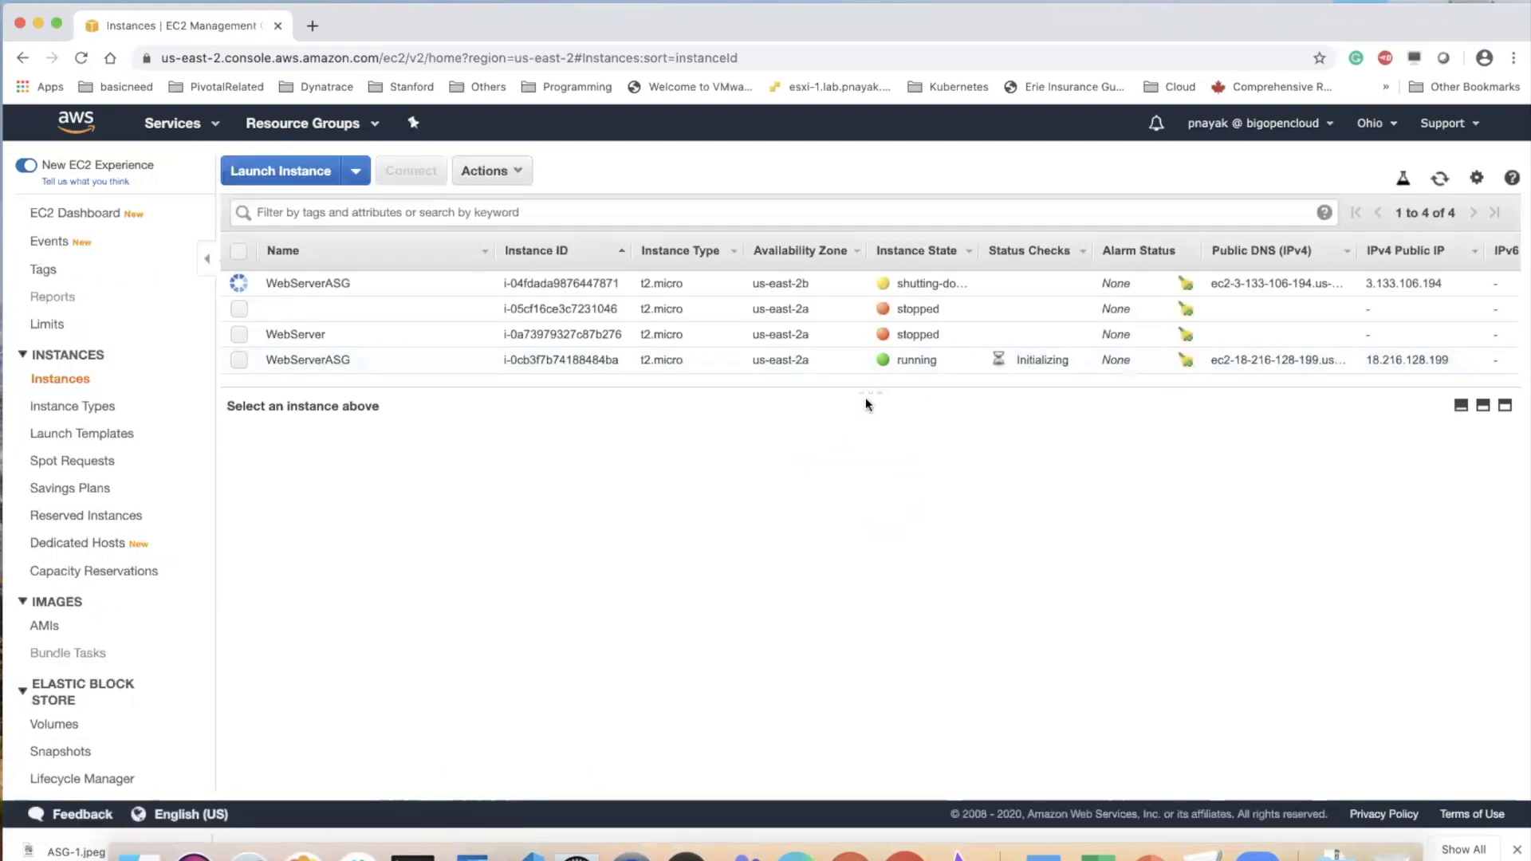
{"action": "left_click_drag", "start_coordinate": [870, 393], "coordinate": [867, 482]}
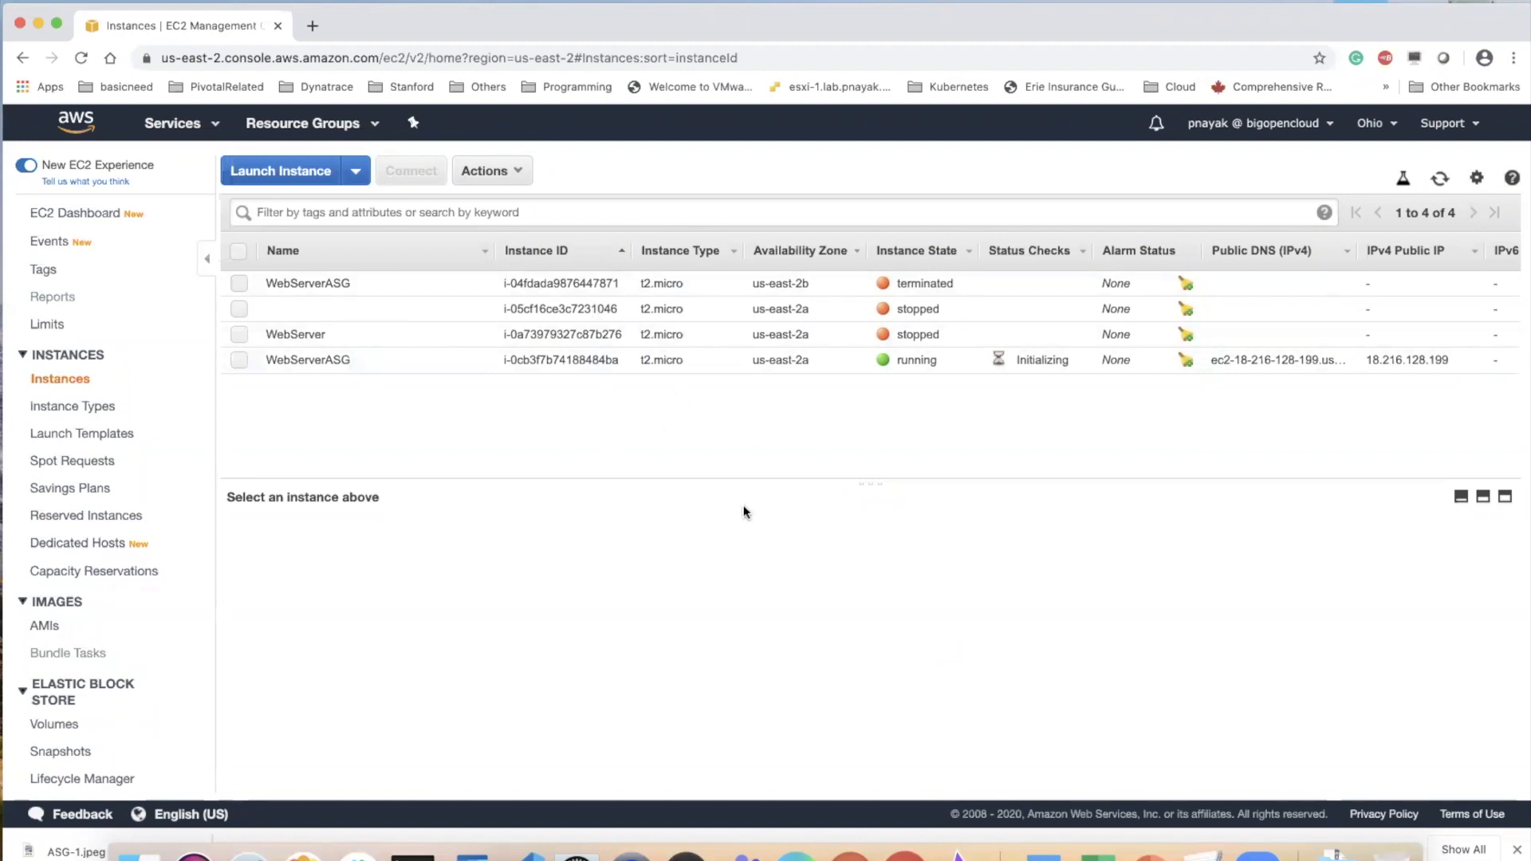
{"action": "left_click_drag", "start_coordinate": [874, 482], "coordinate": [868, 479]}
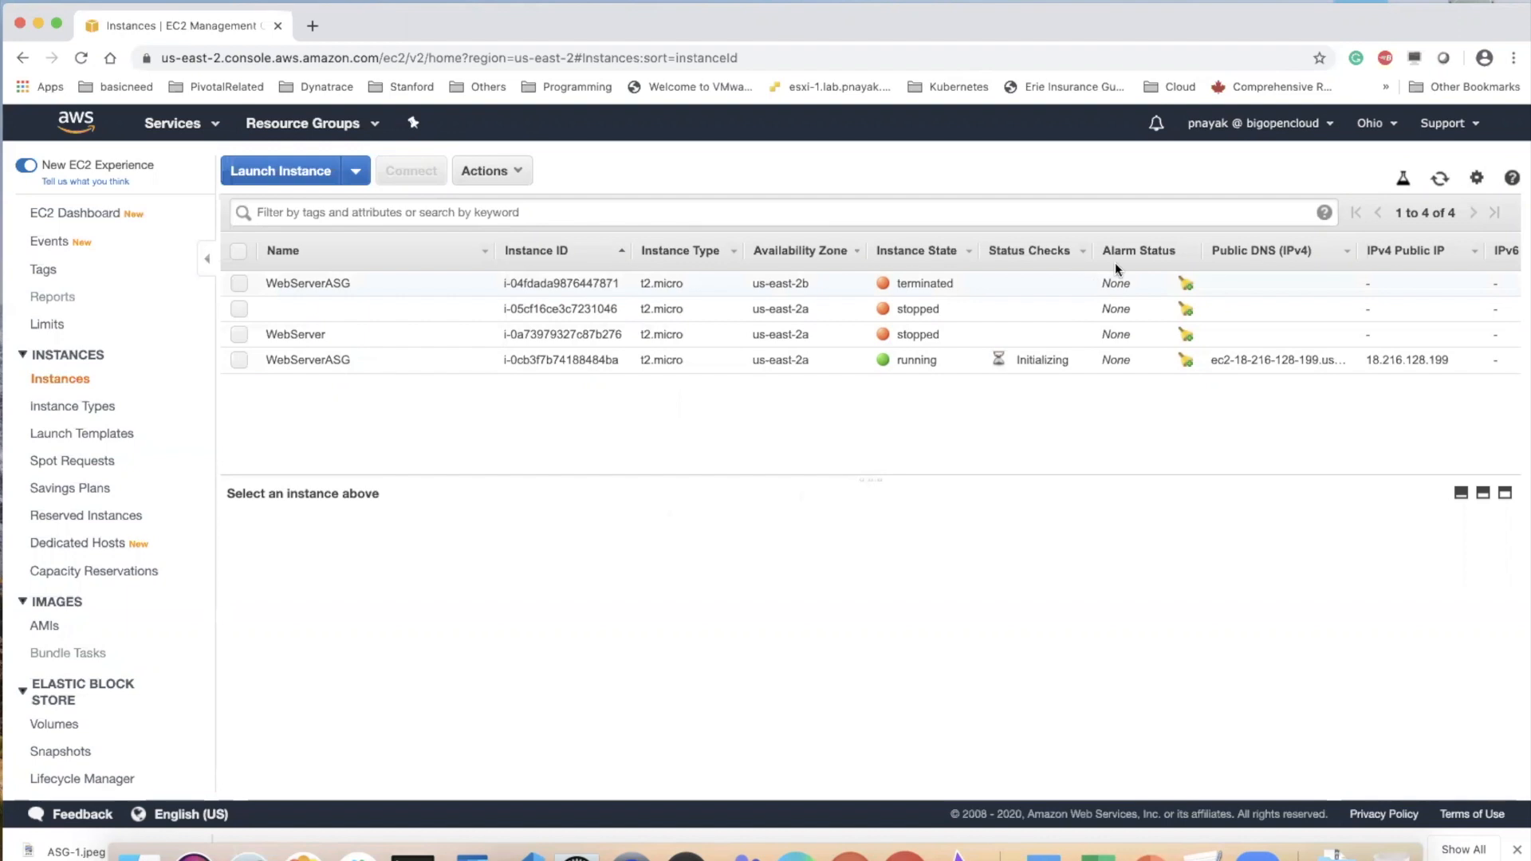
{"action": "left_click", "coordinate": [1439, 179]}
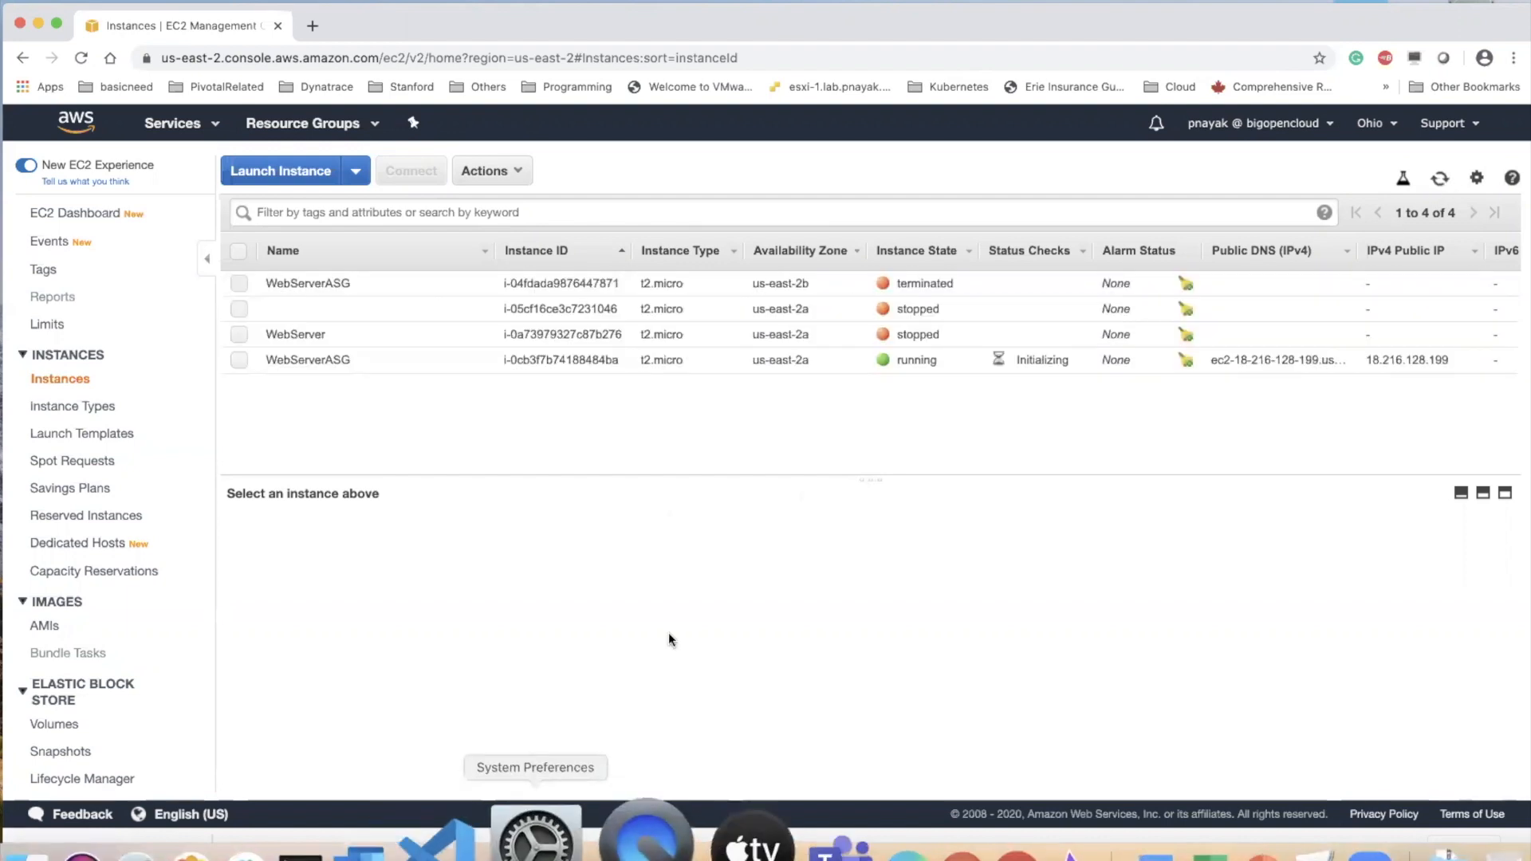
{"action": "left_click_drag", "start_coordinate": [868, 477], "coordinate": [868, 496]}
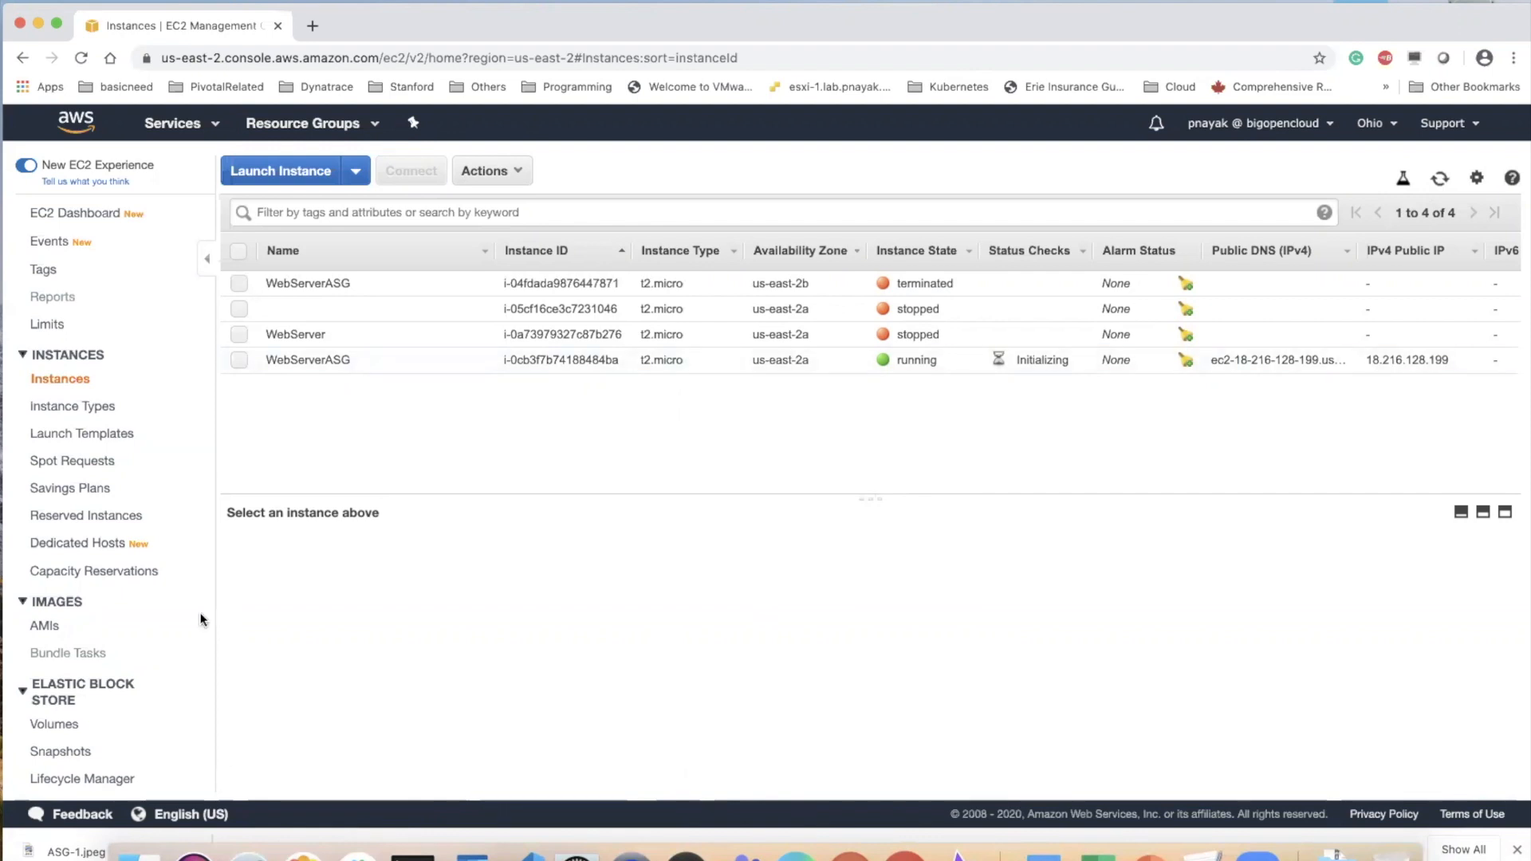
Open the activity history of the webserver-asg Auto Scaling group
{"action": "scroll", "coordinate": [112, 612], "scroll_direction": "down", "scroll_amount": 5}
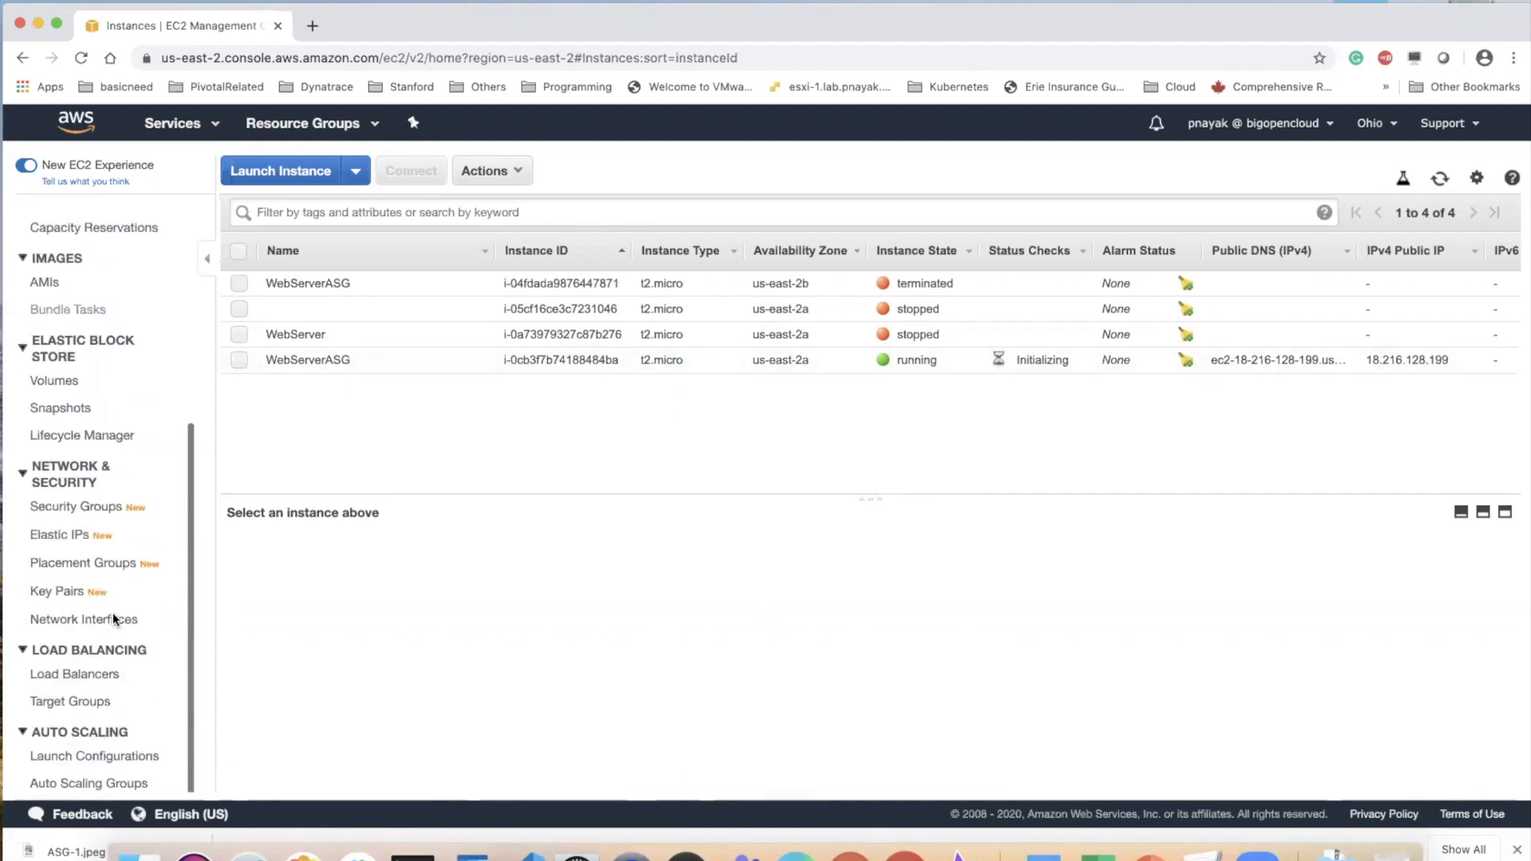
{"action": "left_click", "coordinate": [96, 783]}
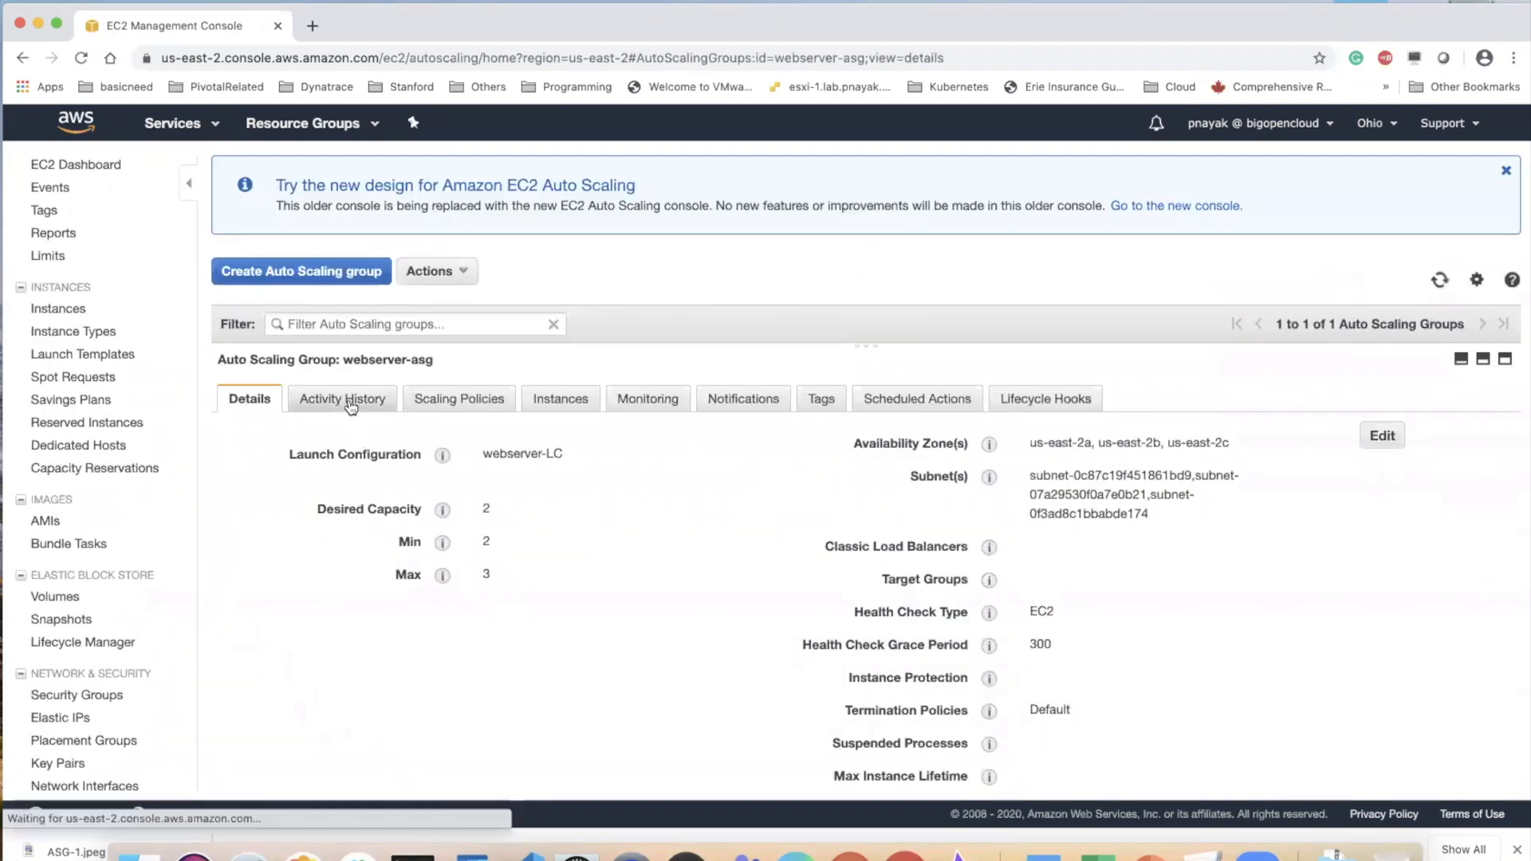
{"action": "left_click", "coordinate": [355, 399]}
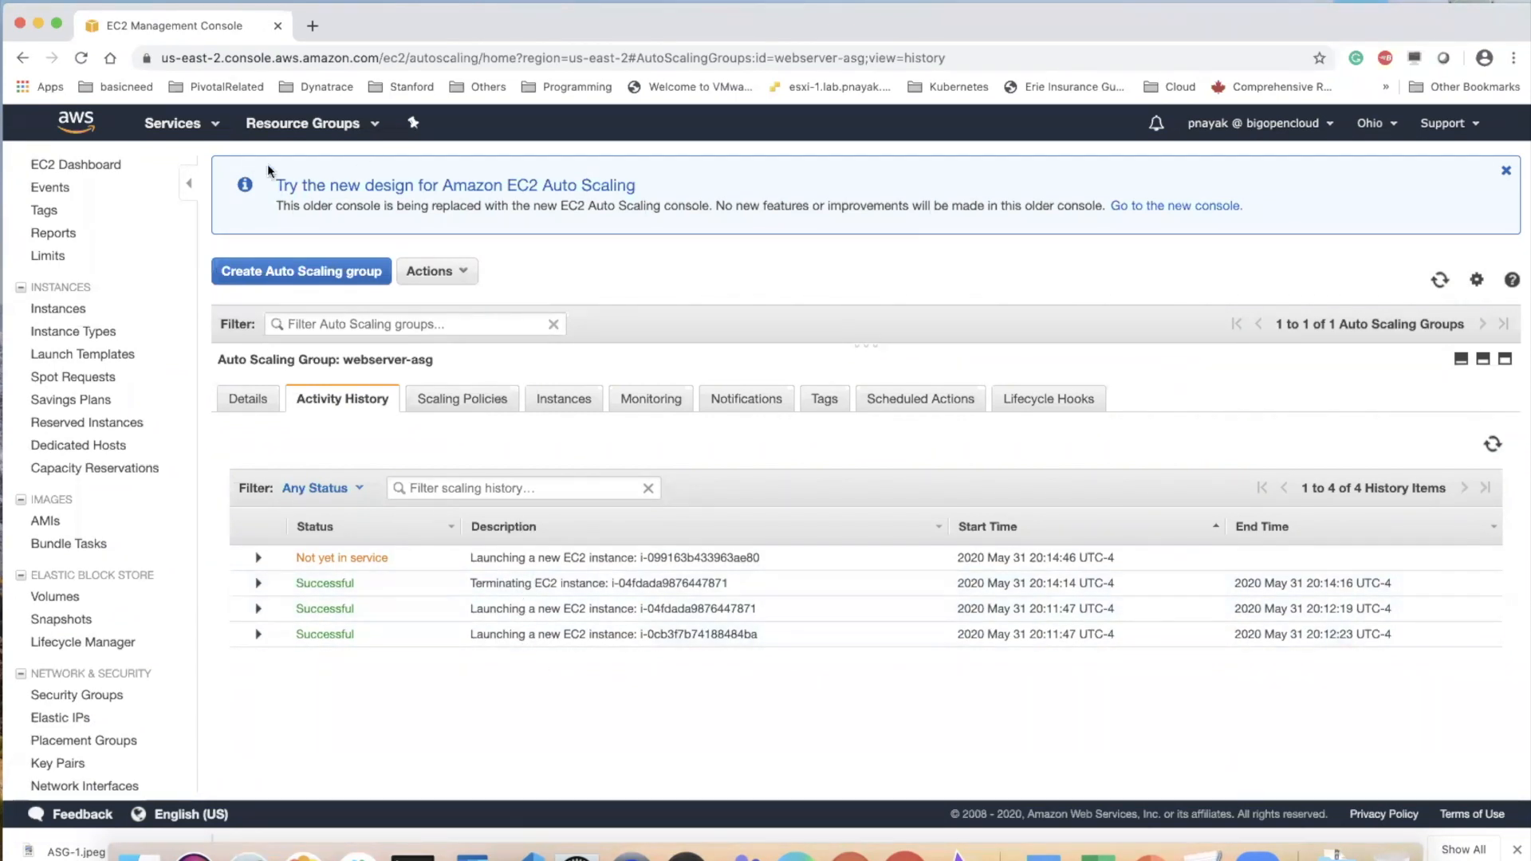
List the EC2 instances, check the details of both running WebServerASG instances, and enlarge the details area
{"action": "left_click", "coordinate": [94, 166]}
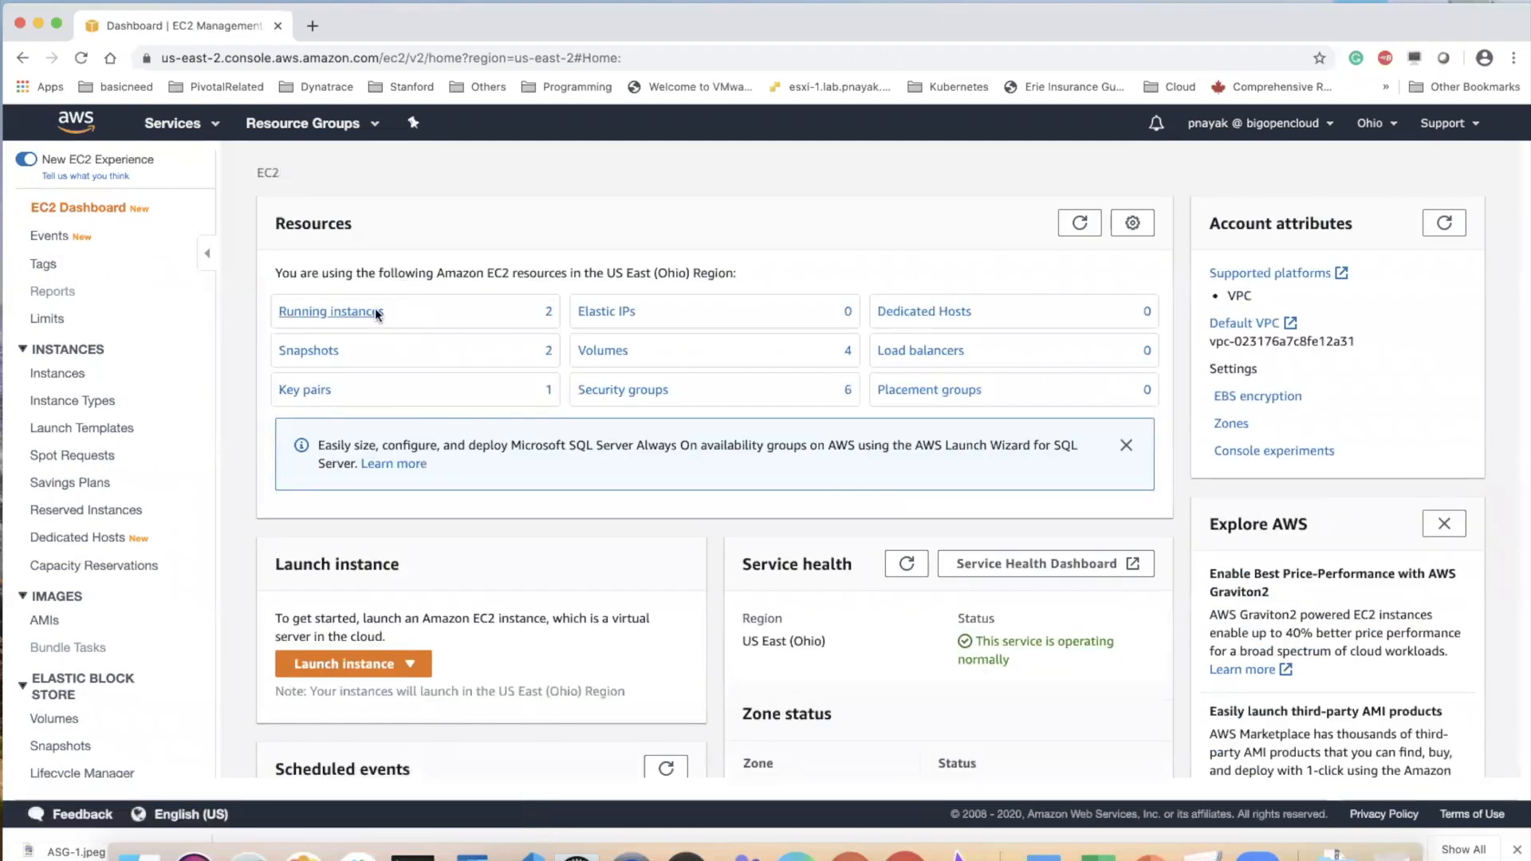
{"action": "left_click", "coordinate": [376, 310]}
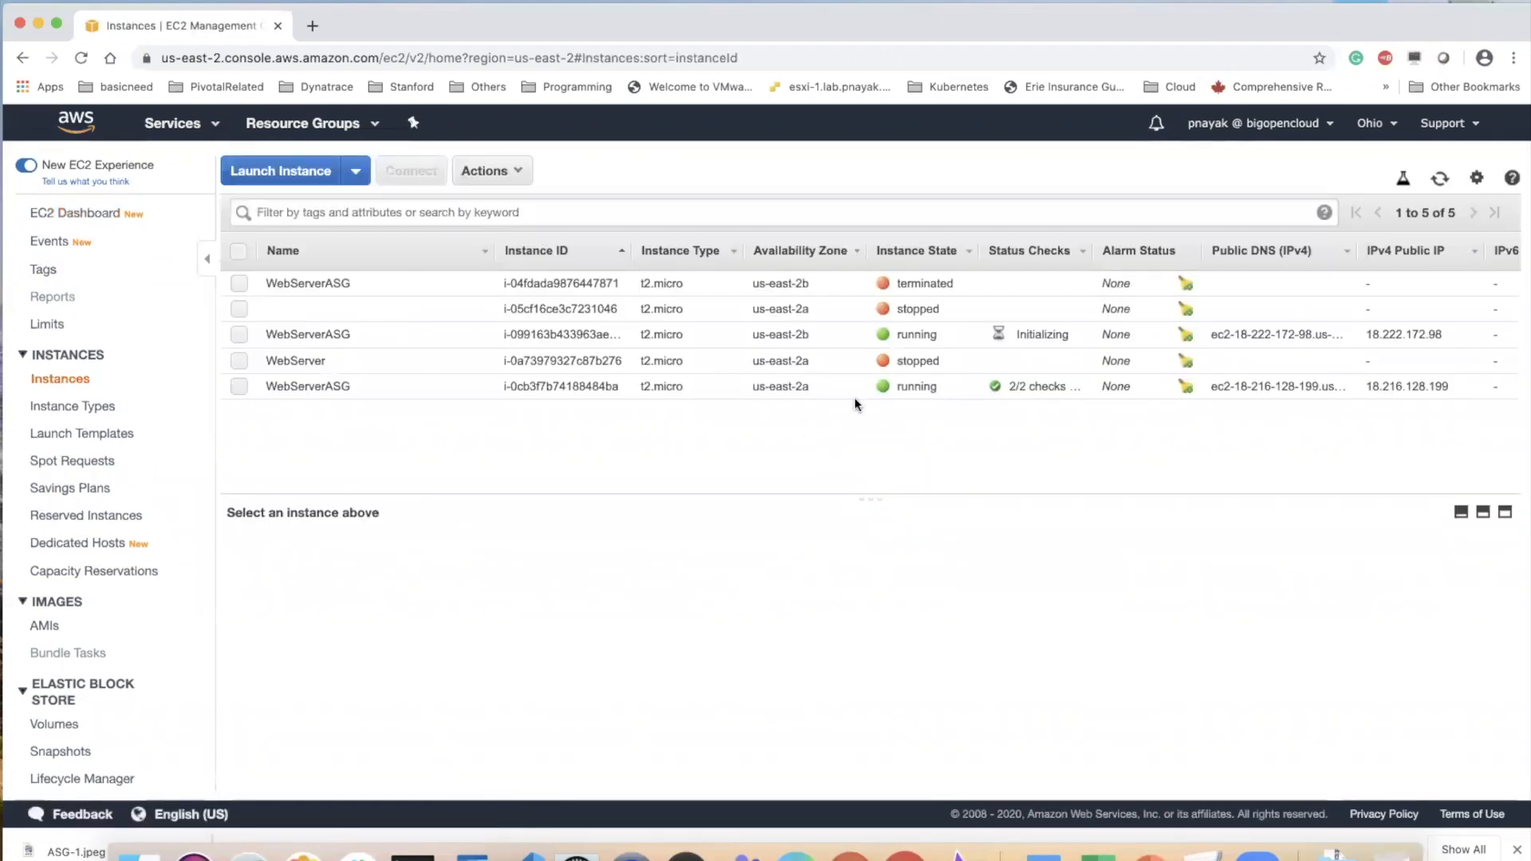
{"action": "left_click", "coordinate": [330, 334]}
{"action": "left_click", "coordinate": [334, 385]}
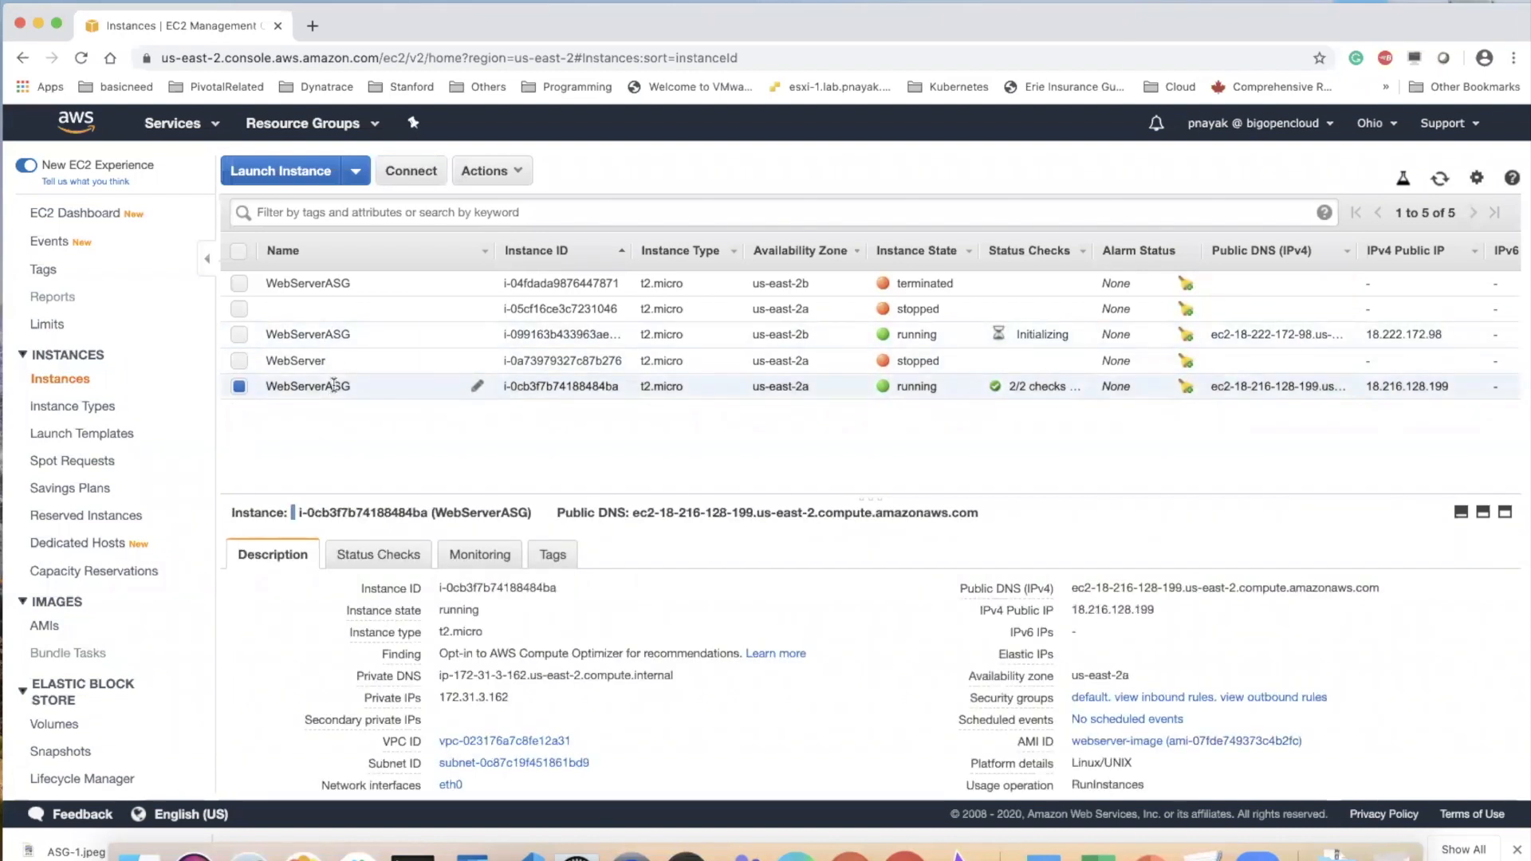
{"action": "left_click", "coordinate": [329, 334]}
{"action": "left_click", "coordinate": [330, 379]}
{"action": "left_click_drag", "start_coordinate": [770, 498], "coordinate": [770, 452]}
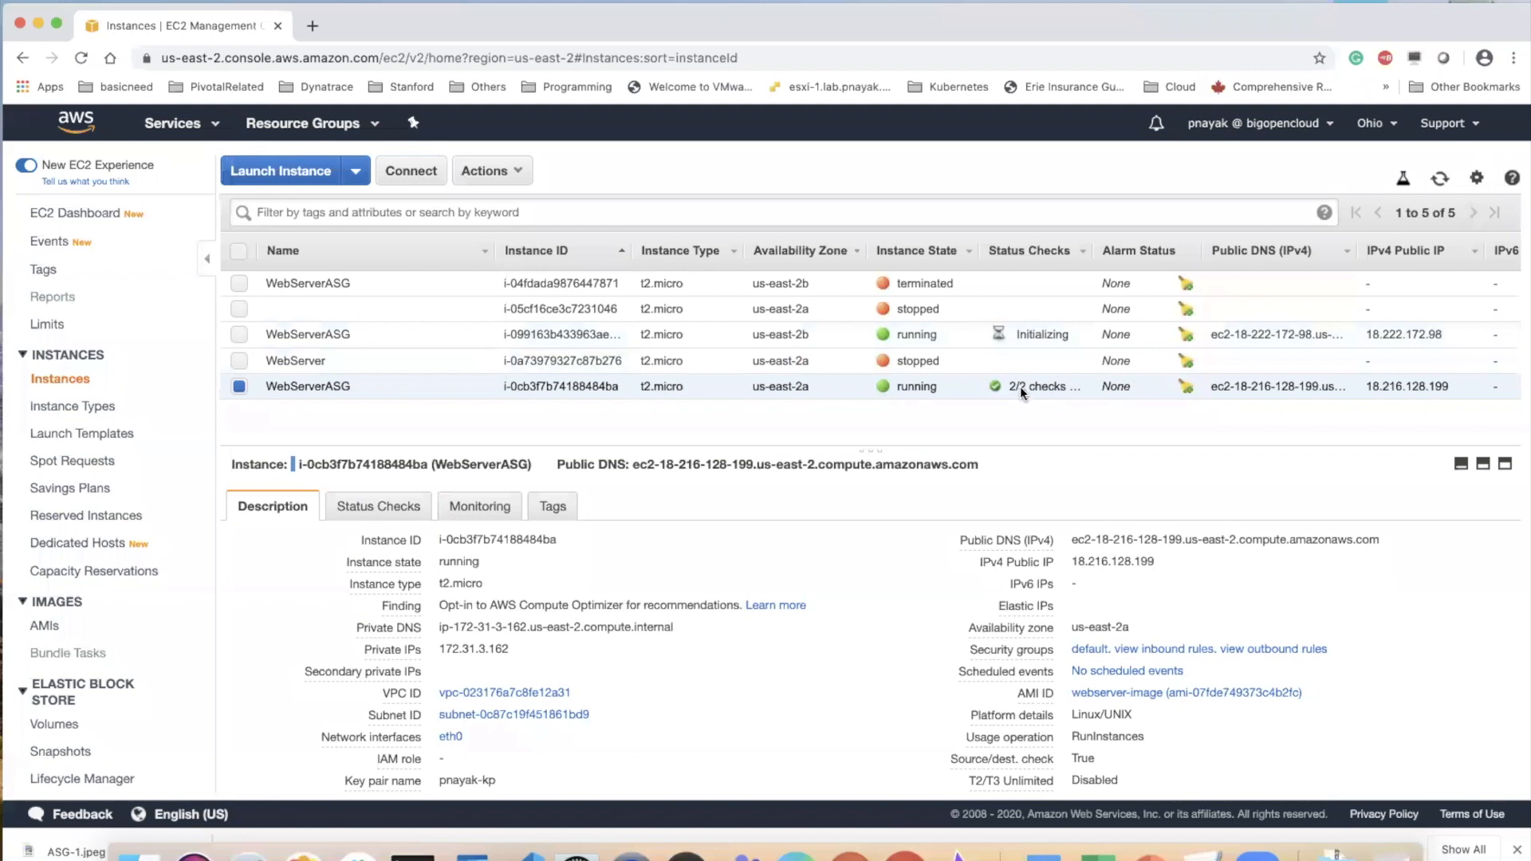
Copy the public IP of the running WebServerASG instance in us-east-2b, load 18.222.172.98 in a new tab, and close that tab
{"action": "left_click", "coordinate": [924, 331]}
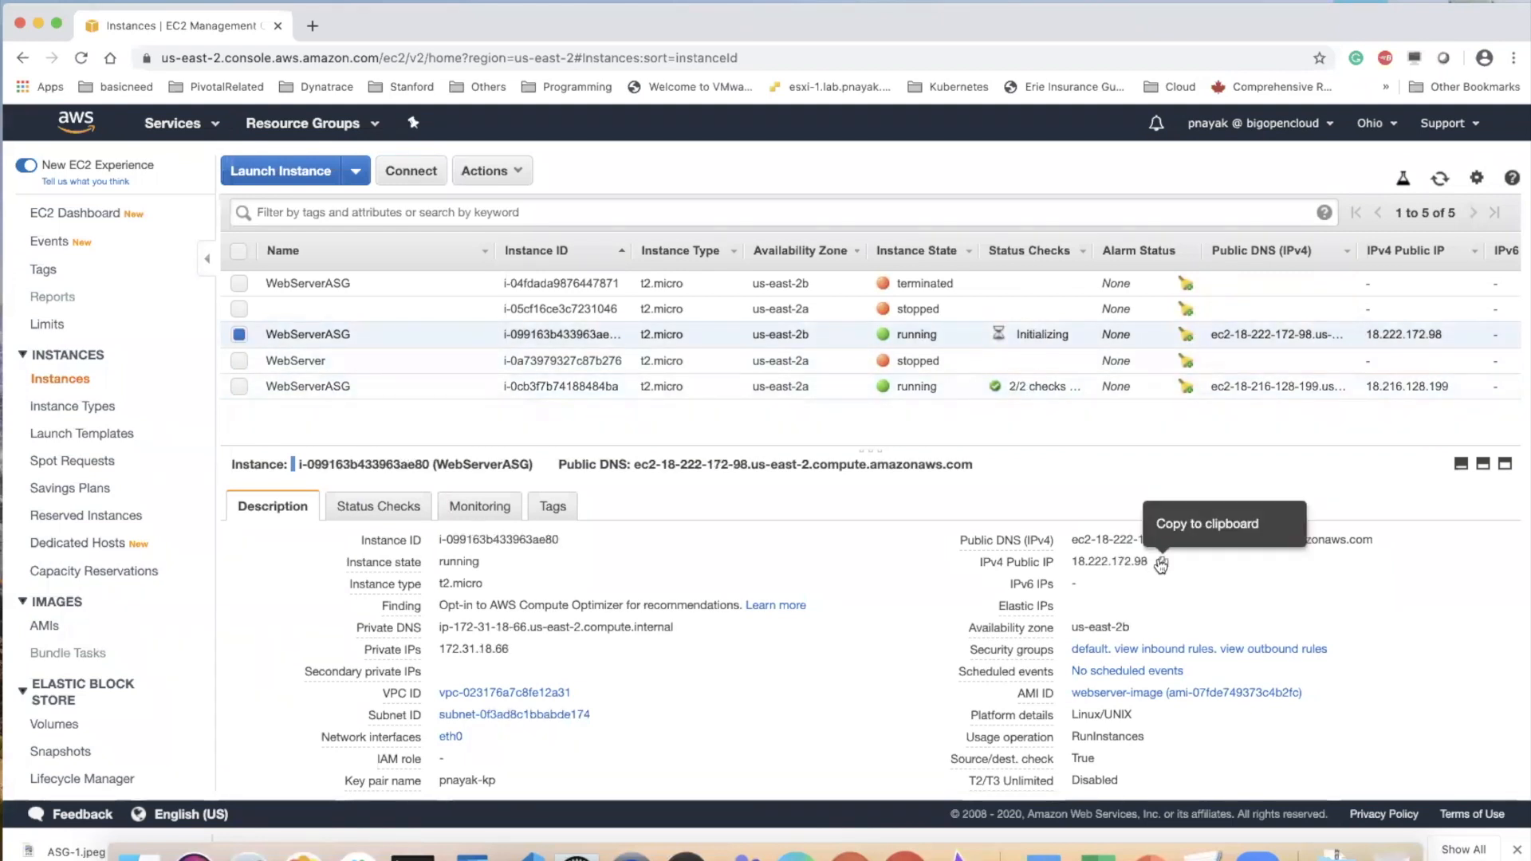
{"action": "left_click", "coordinate": [1162, 562]}
{"action": "left_click", "coordinate": [312, 25]}
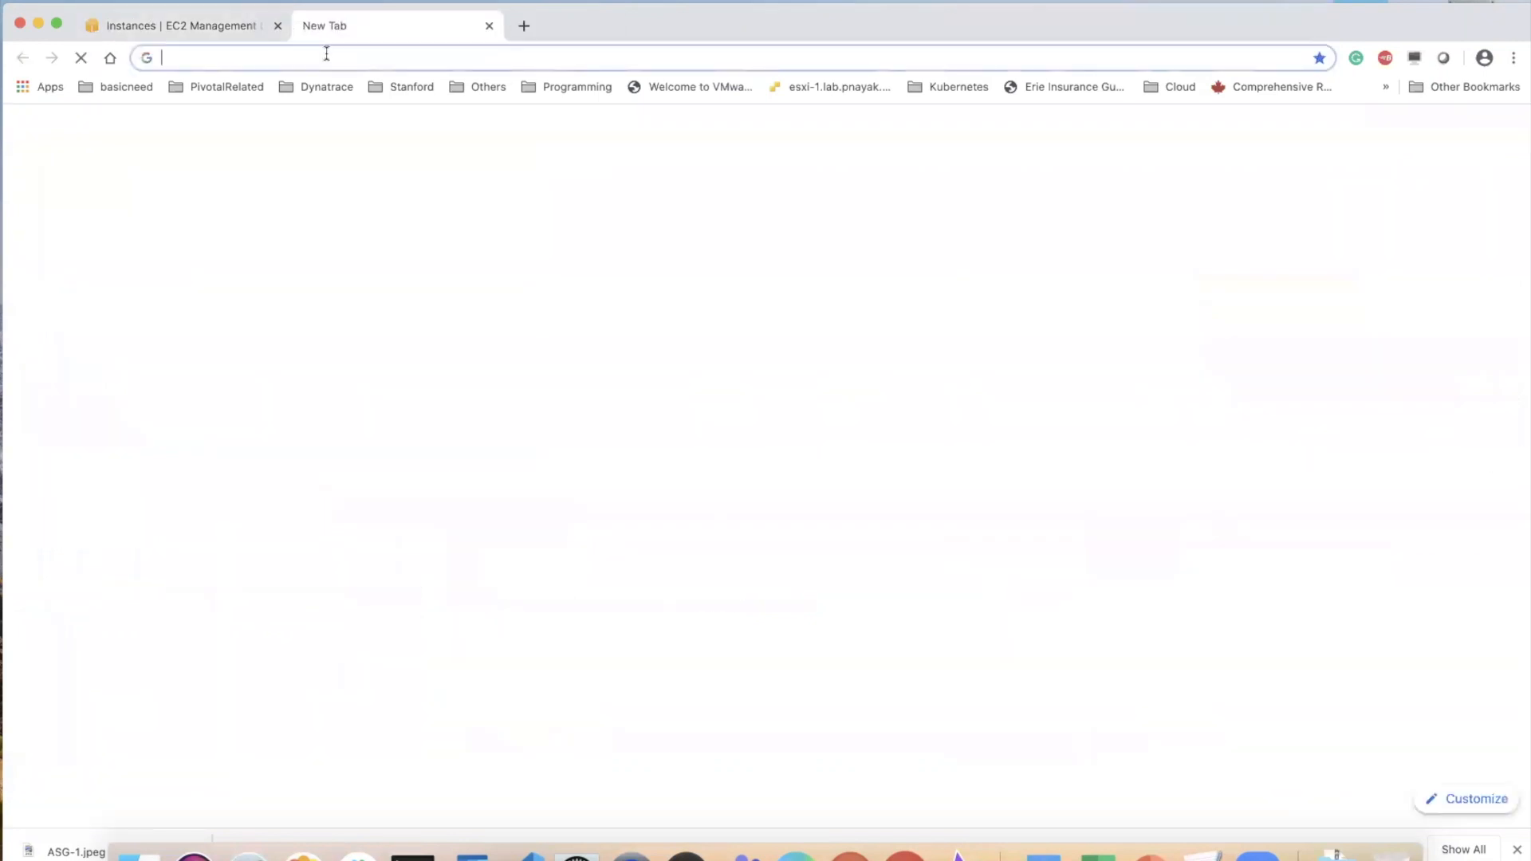
{"action": "key", "text": "super+v"}
{"action": "key", "text": "Return"}
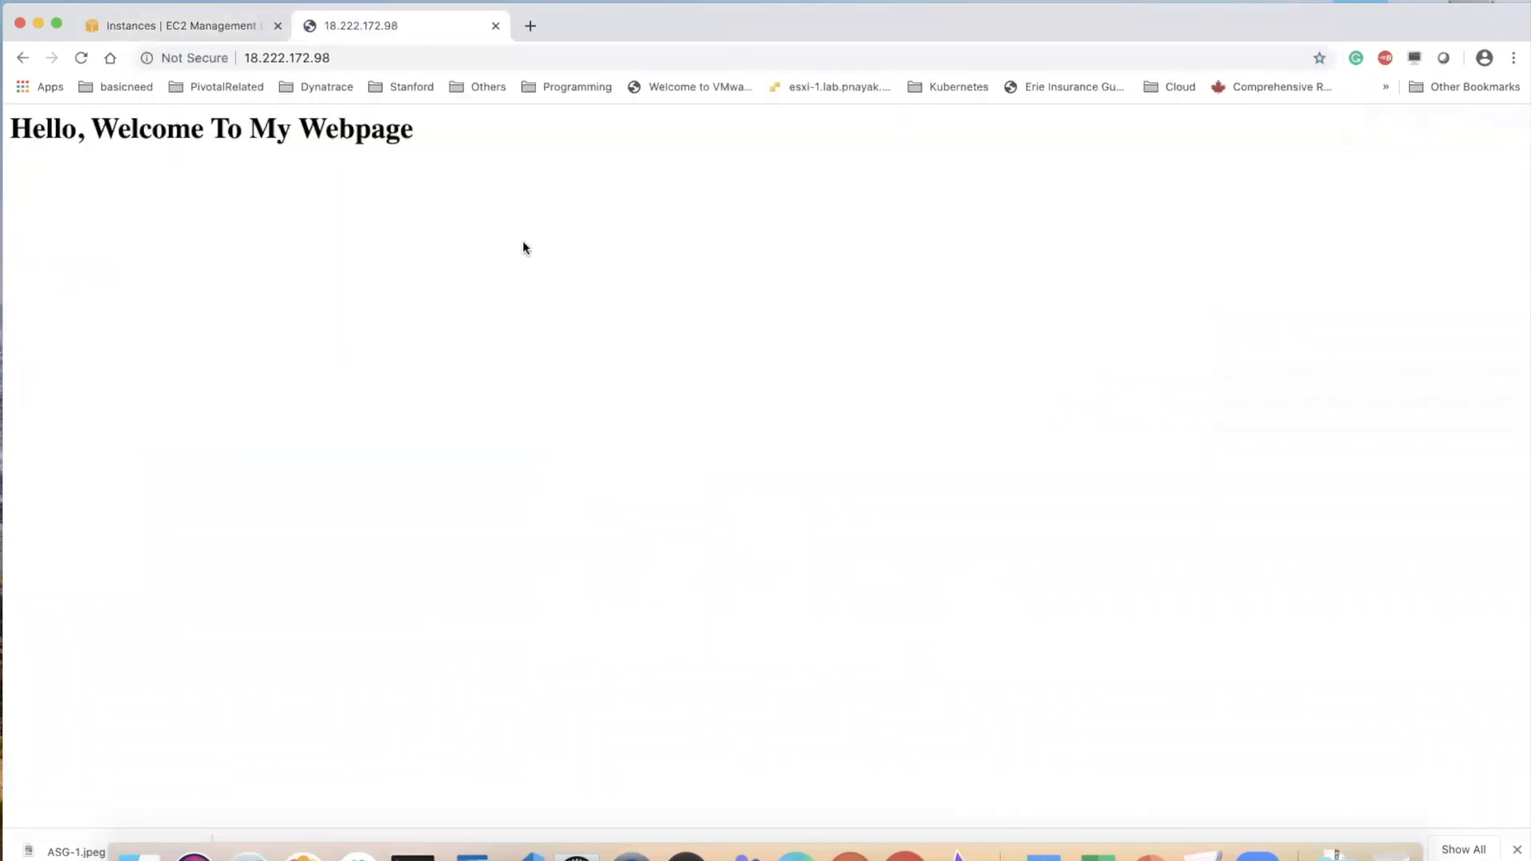
{"action": "left_click", "coordinate": [495, 26]}
{"action": "left_click", "coordinate": [1155, 472]}
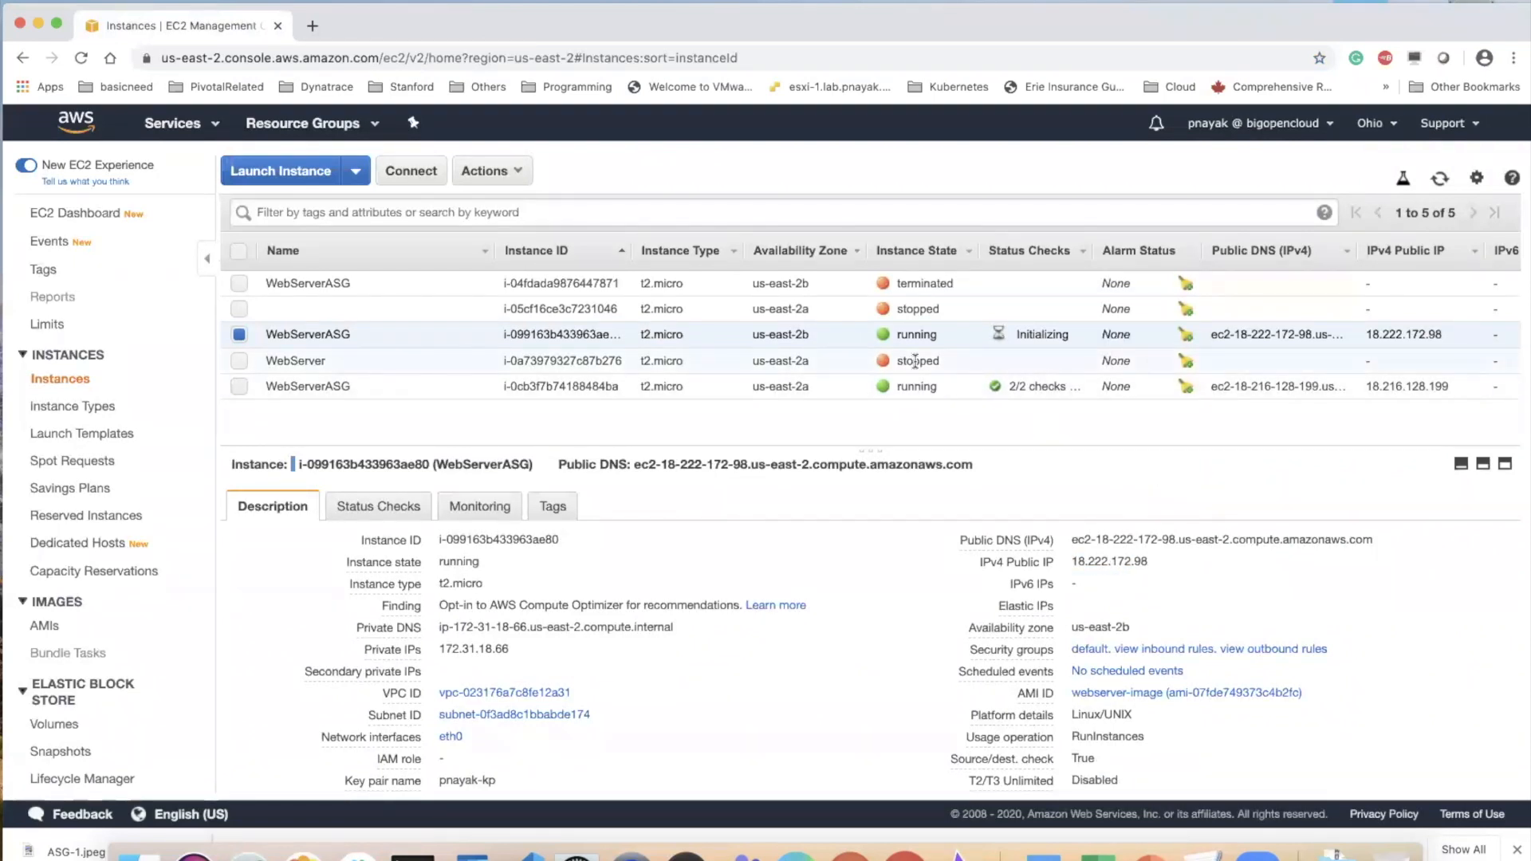
Reload the instance list and copy the public IP 18.216.128.199 of the WebServerASG instance in us-east-2a
{"action": "left_click", "coordinate": [81, 57]}
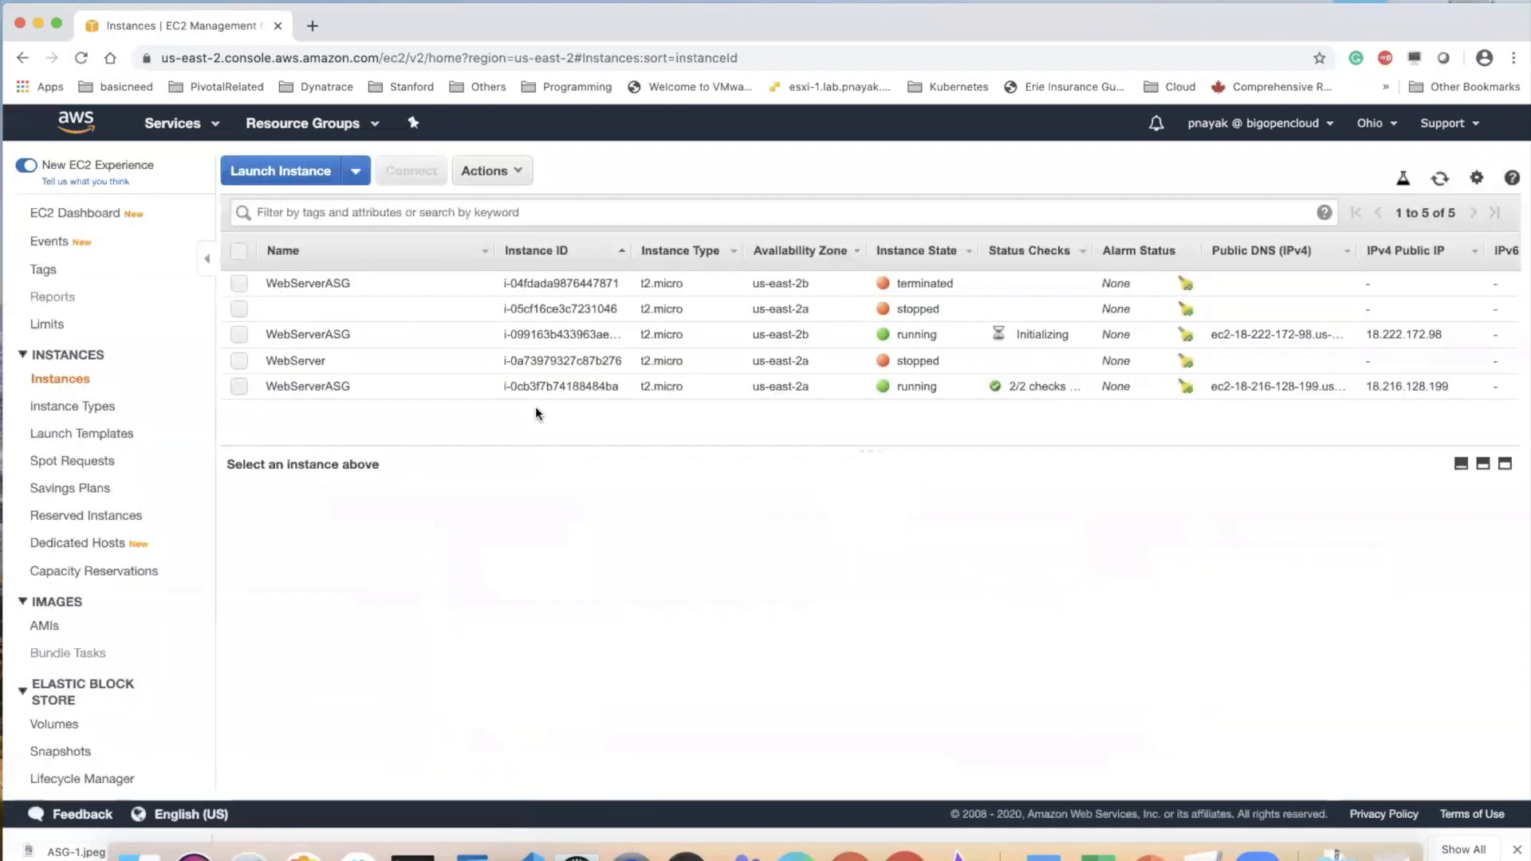
{"action": "left_click", "coordinate": [375, 386]}
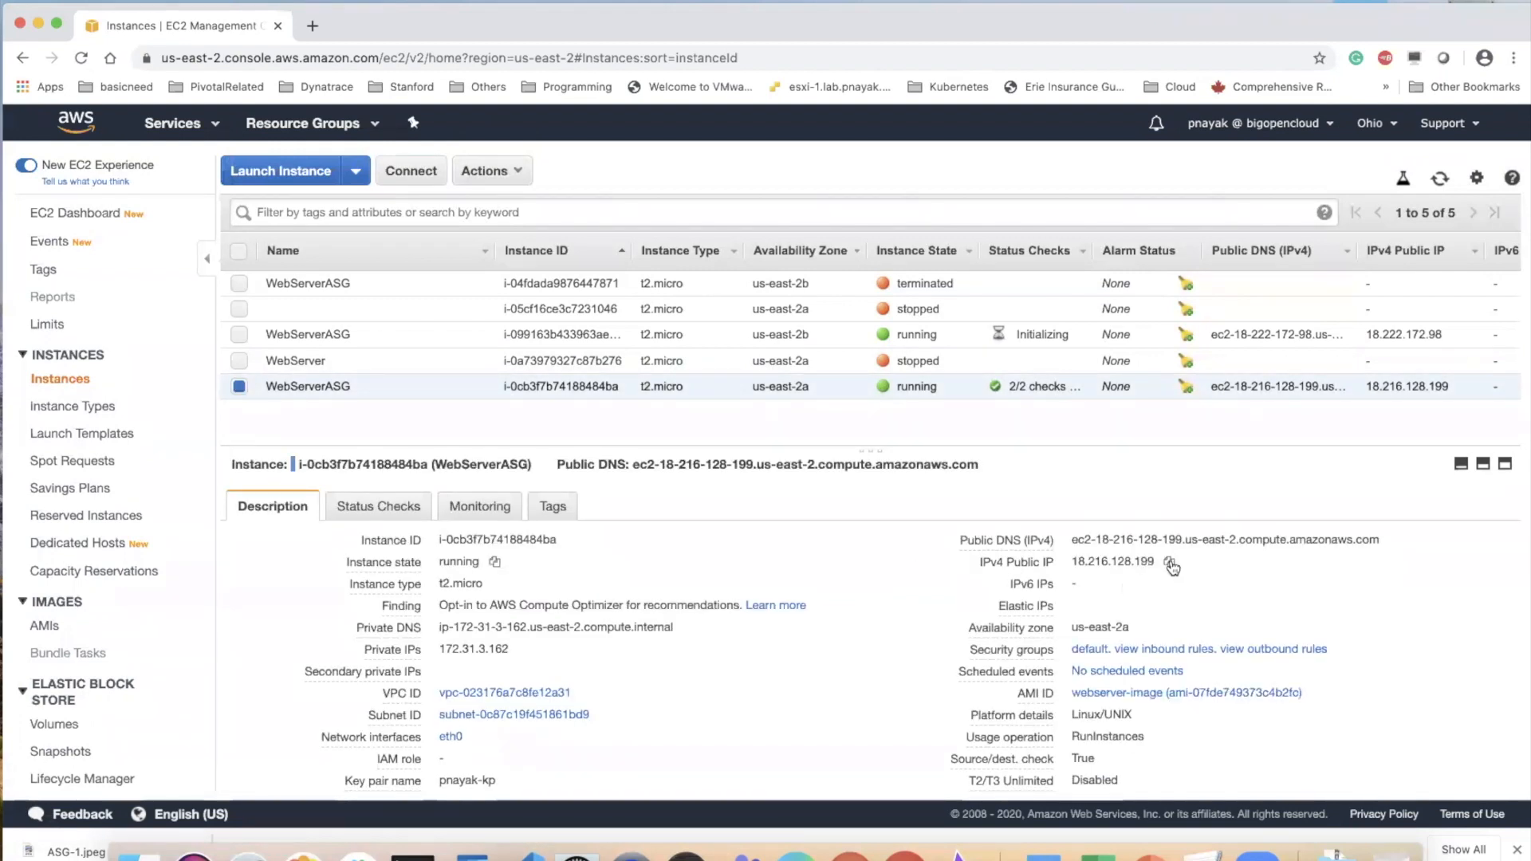
{"action": "left_click", "coordinate": [1171, 563]}
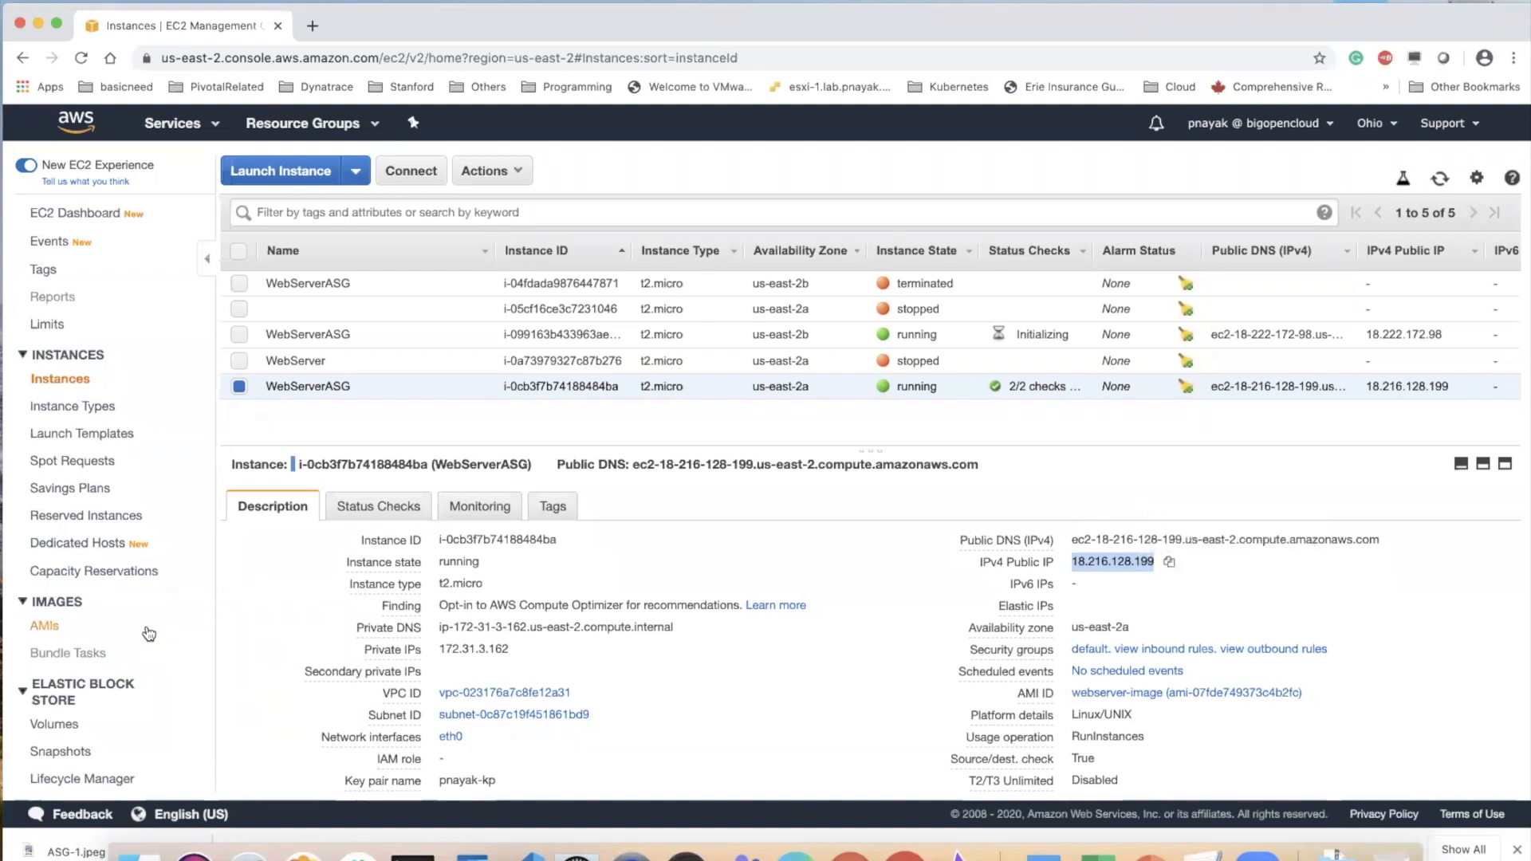
Open the scaling policies of the webserver-asg Auto Scaling group
{"action": "scroll", "coordinate": [149, 634], "scroll_direction": "down", "scroll_amount": 5}
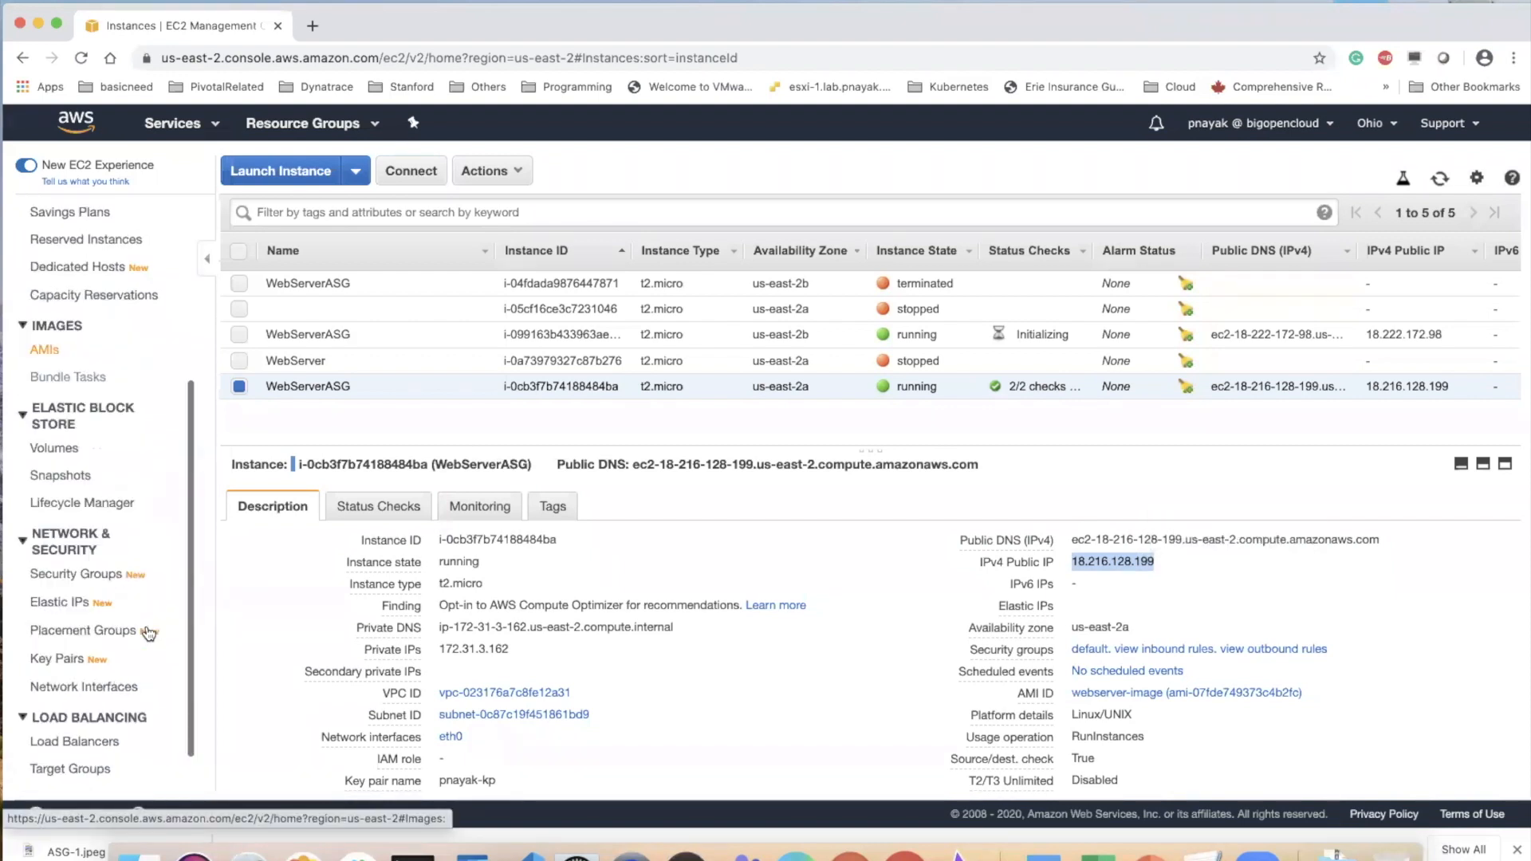
{"action": "left_click", "coordinate": [114, 784]}
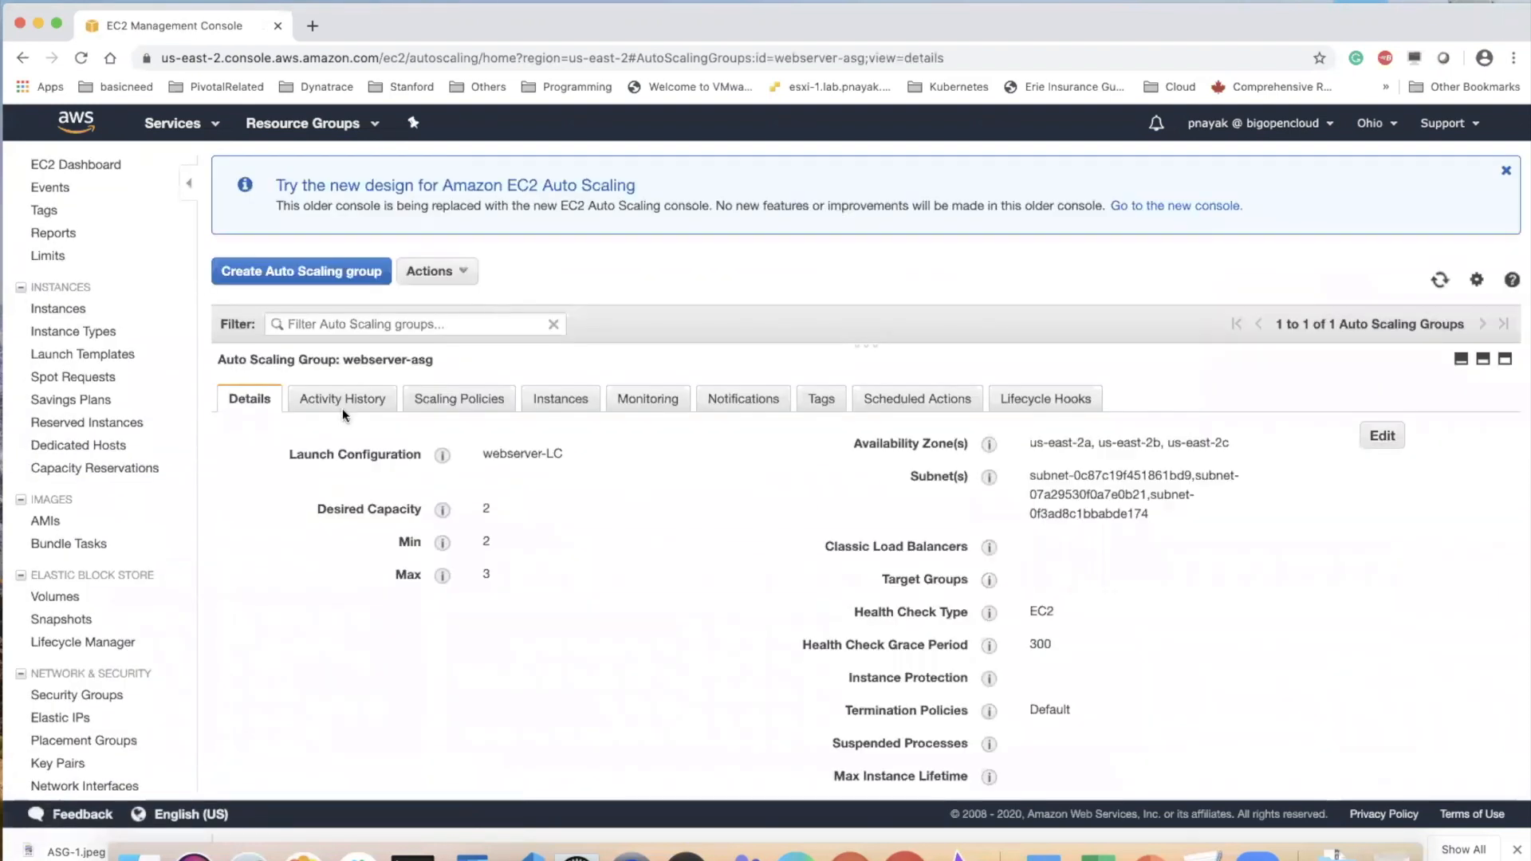
{"action": "left_click", "coordinate": [488, 400]}
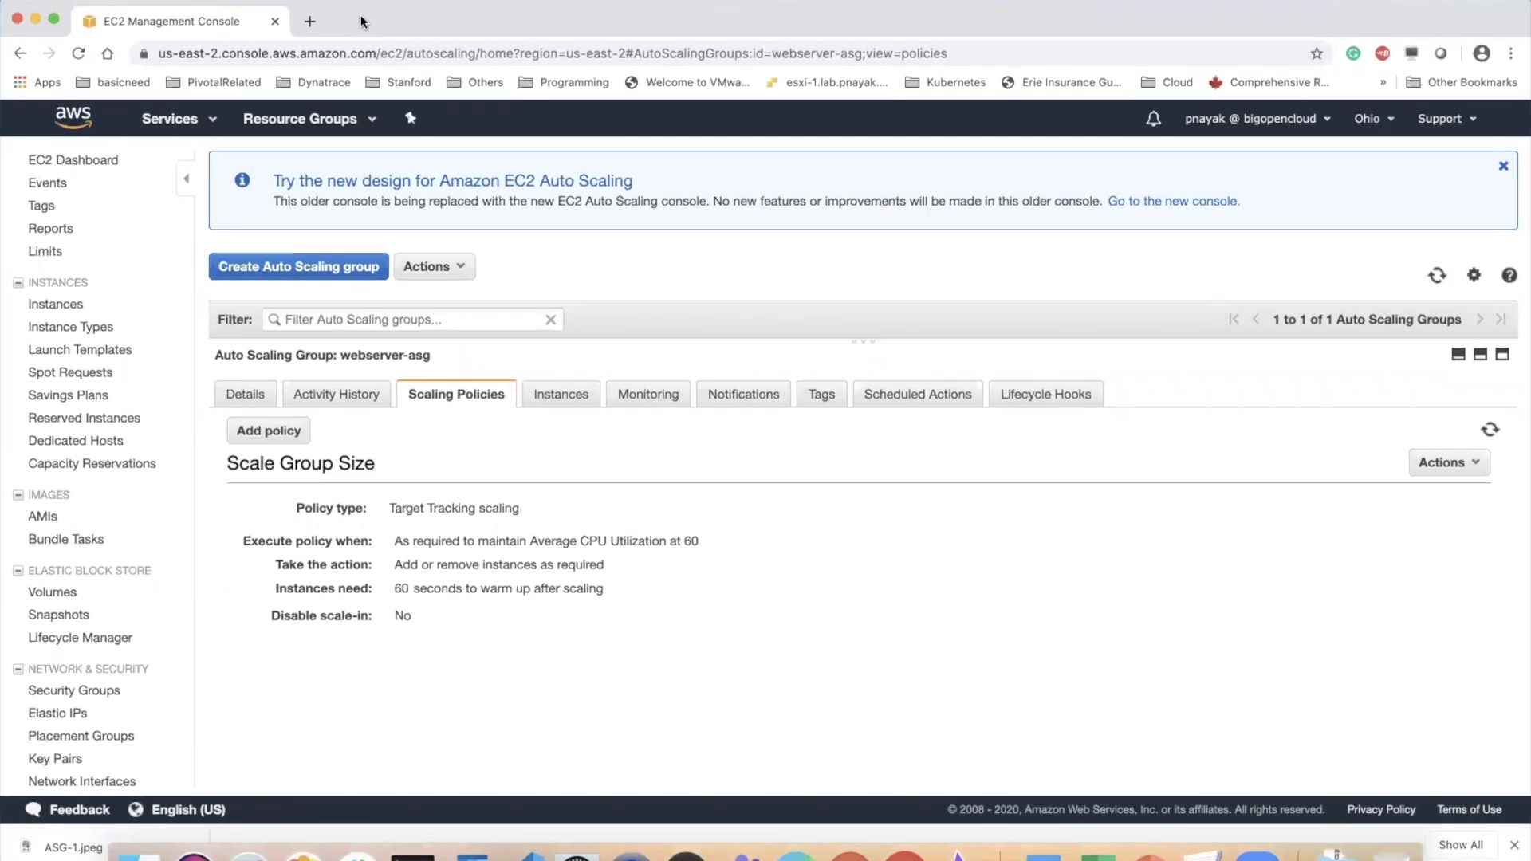
{"action": "left_click_drag", "start_coordinate": [685, 265], "coordinate": [777, 258]}
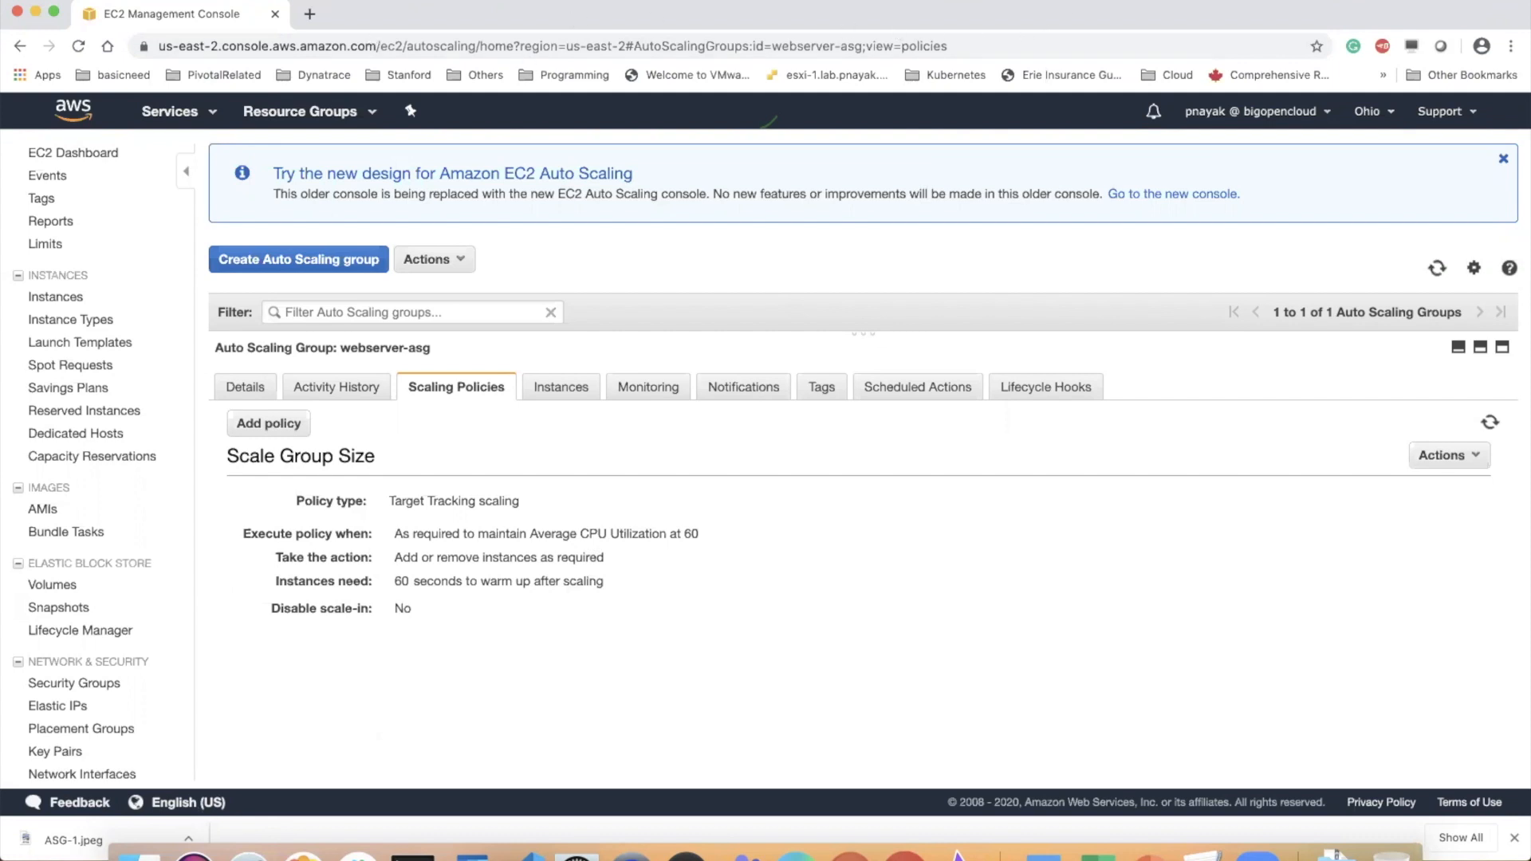
{"action": "left_click", "coordinate": [202, 0]}
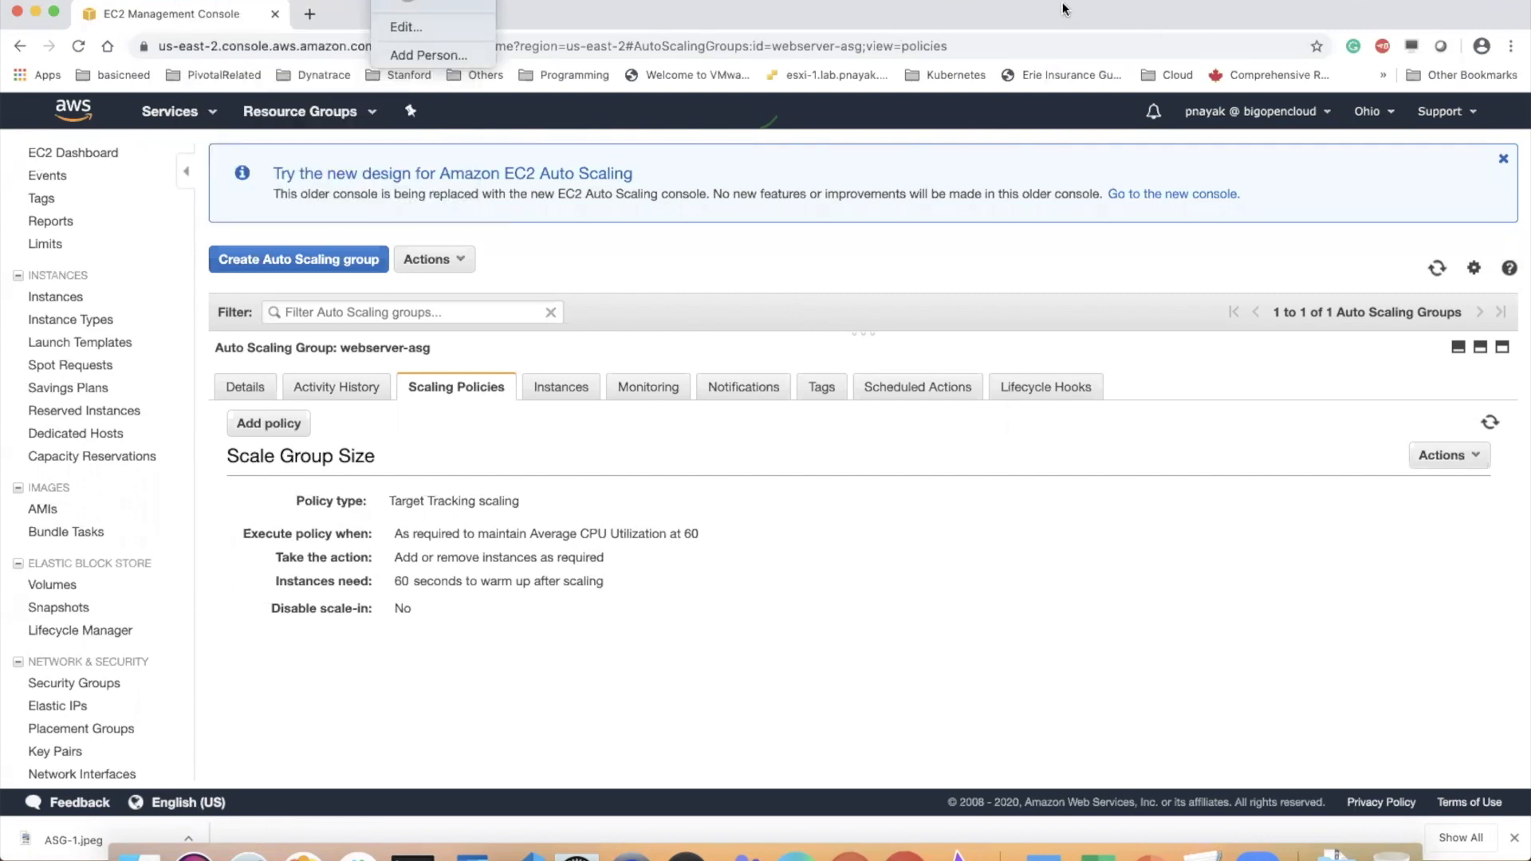
{"action": "left_click", "coordinate": [882, 462]}
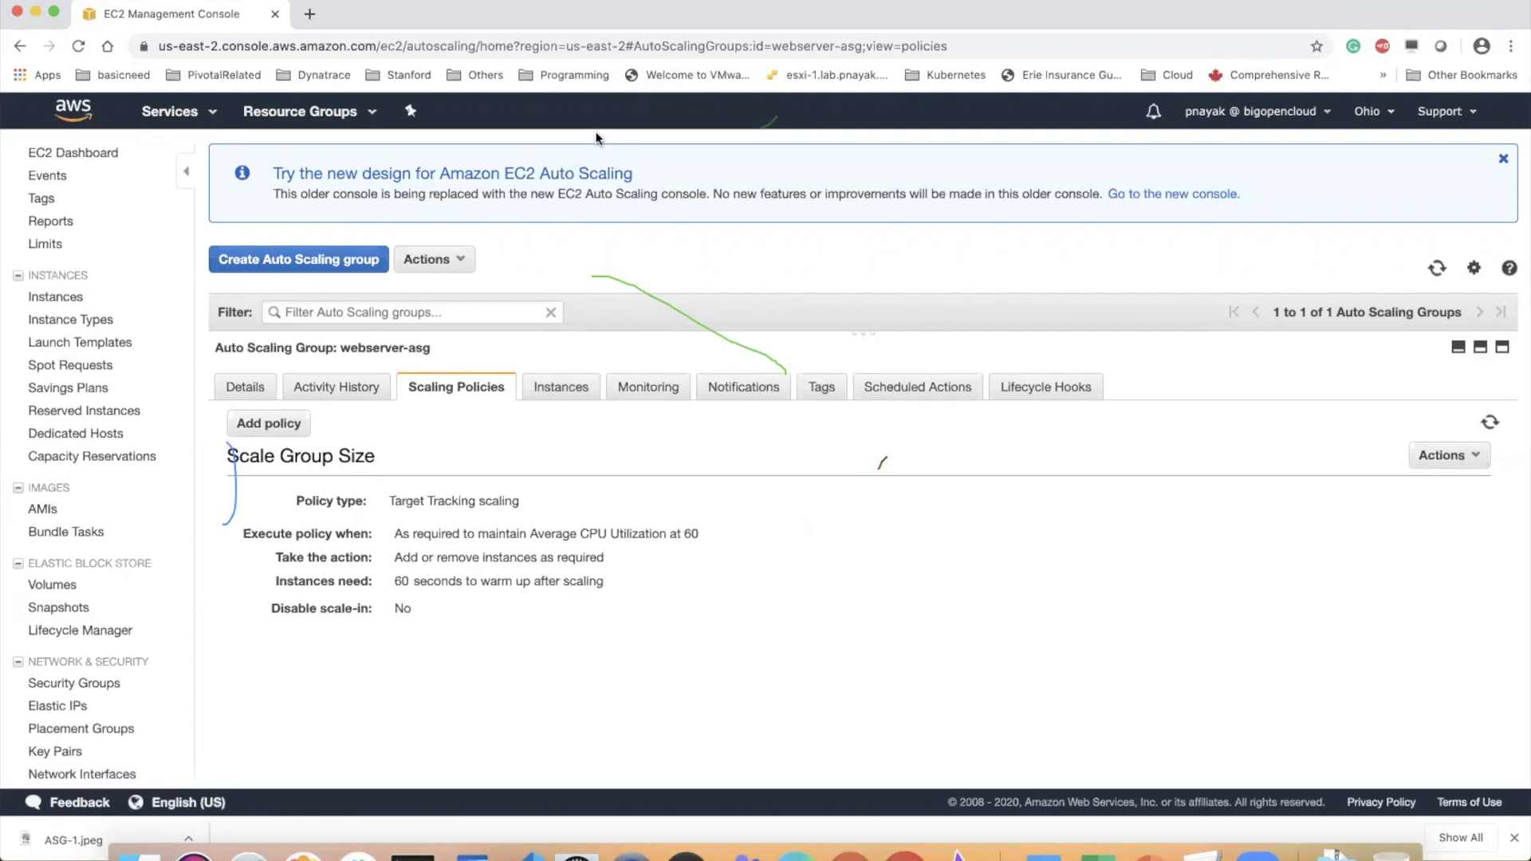
{"action": "mouse_move", "coordinate": [797, 507]}
{"action": "left_mouse_down"}
{"action": "mouse_move", "coordinate": [1018, 655]}
{"action": "mouse_move", "coordinate": [1072, 625]}
{"action": "left_mouse_up"}
{"action": "left_click", "coordinate": [998, 44]}
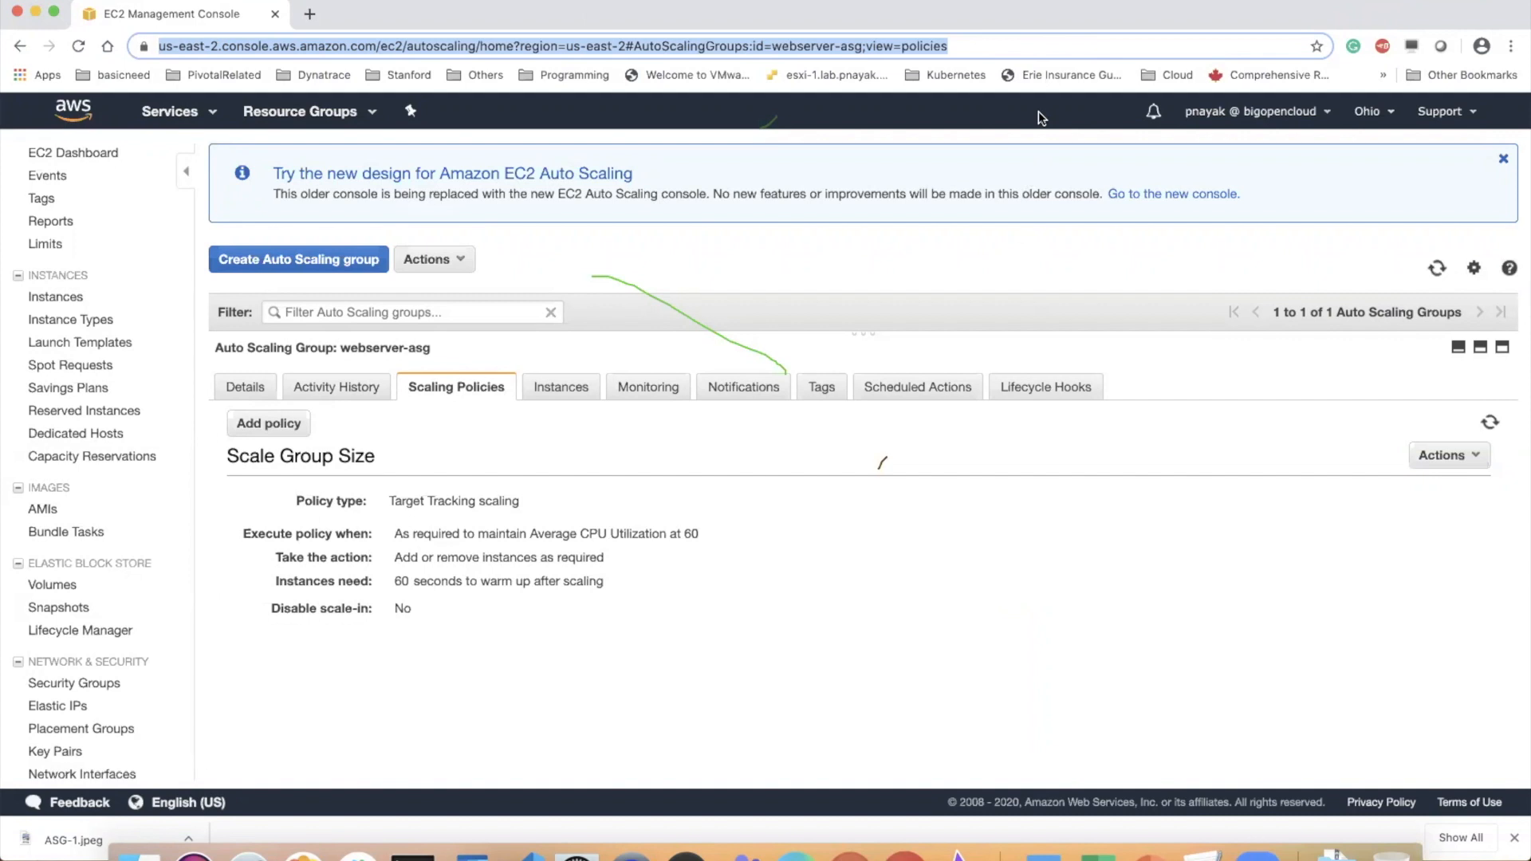
{"action": "left_click", "coordinate": [874, 114]}
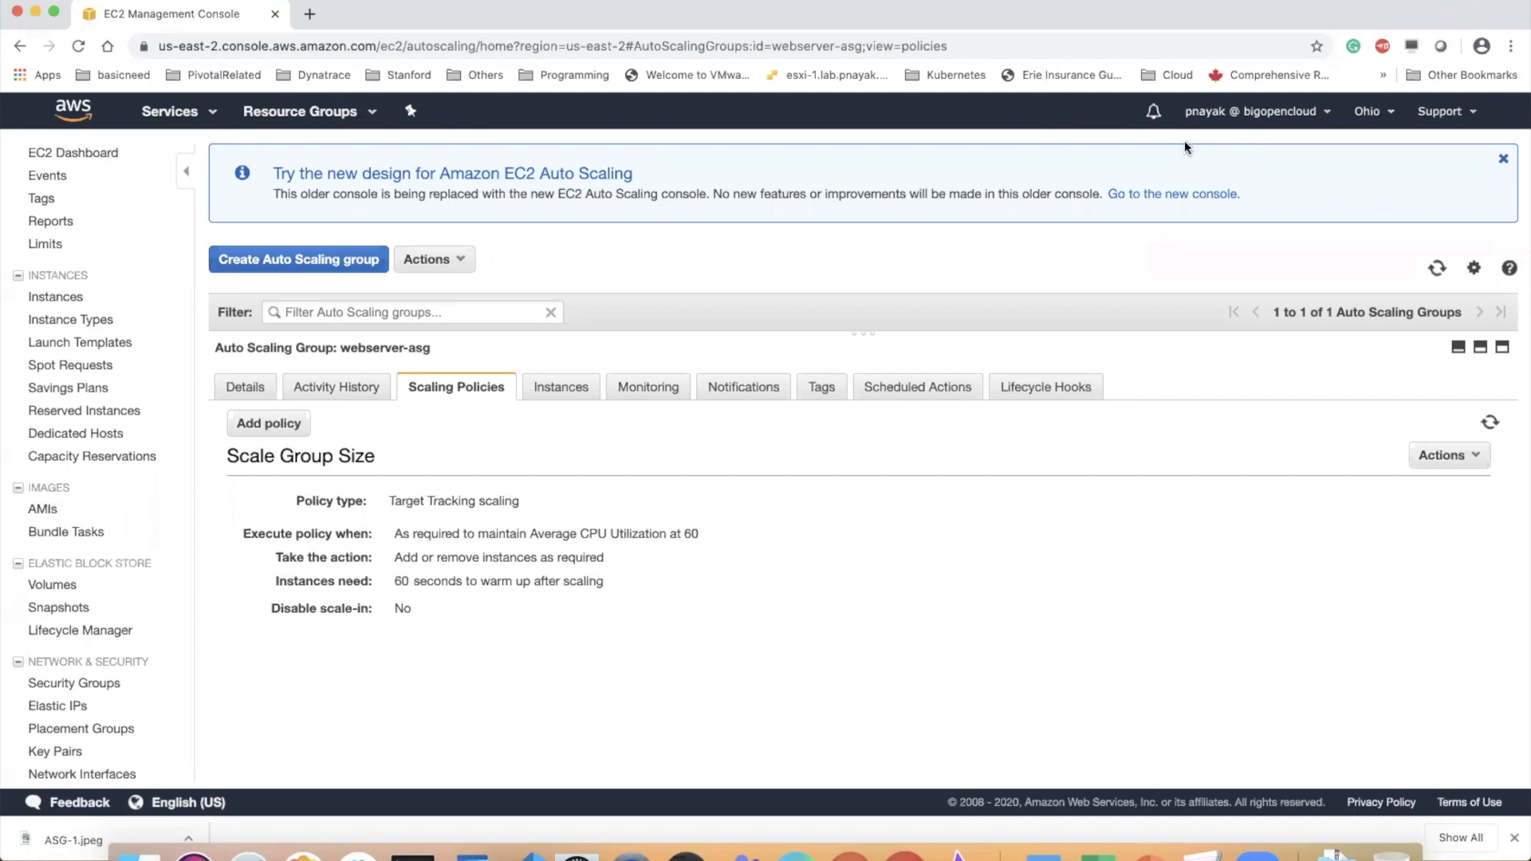
{"action": "left_click", "coordinate": [1004, 47]}
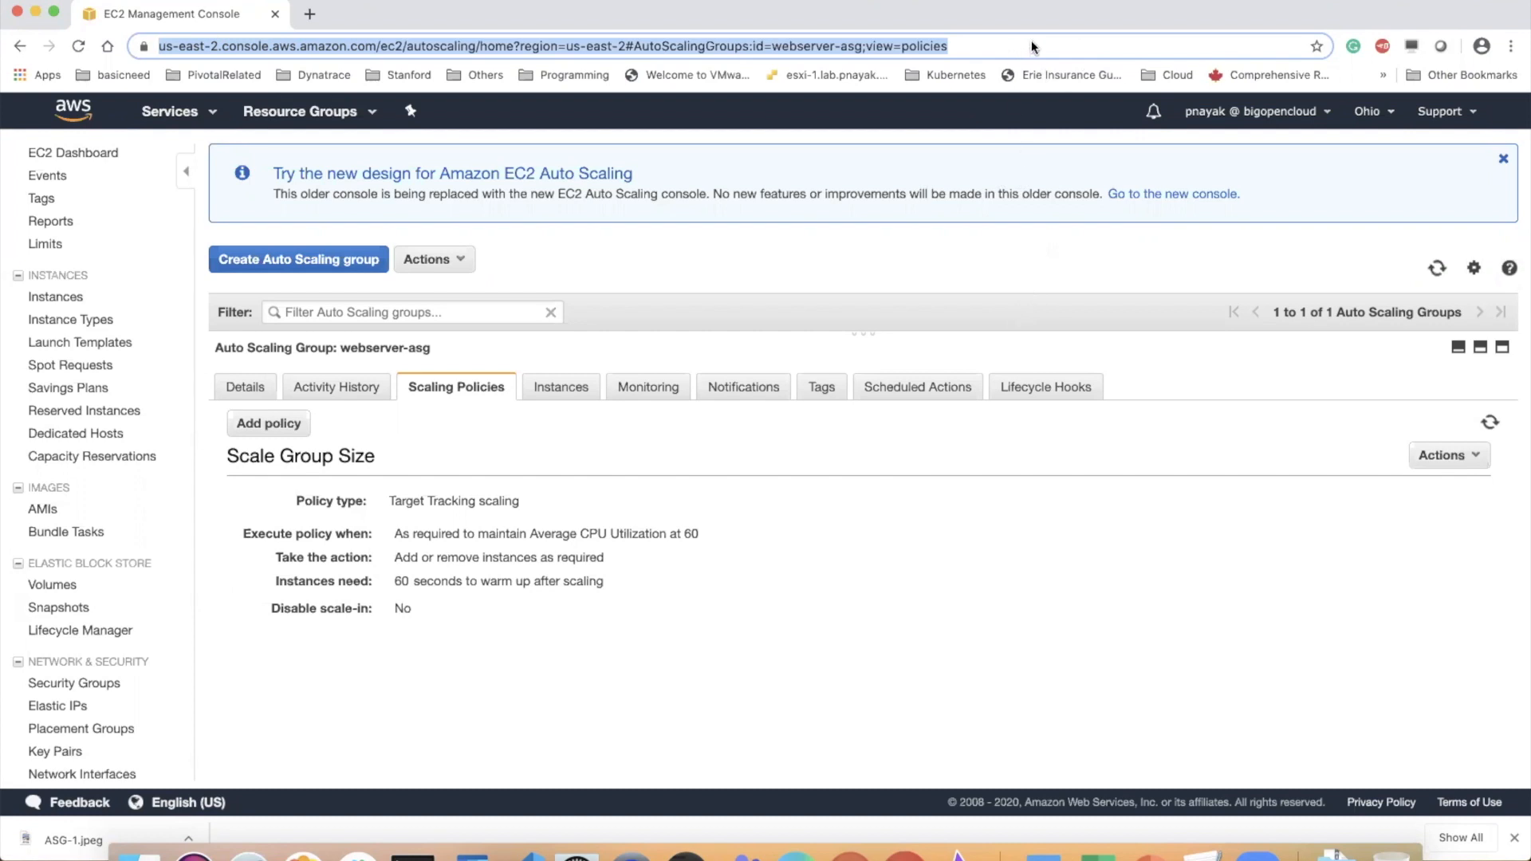
{"action": "left_click", "coordinate": [826, 277]}
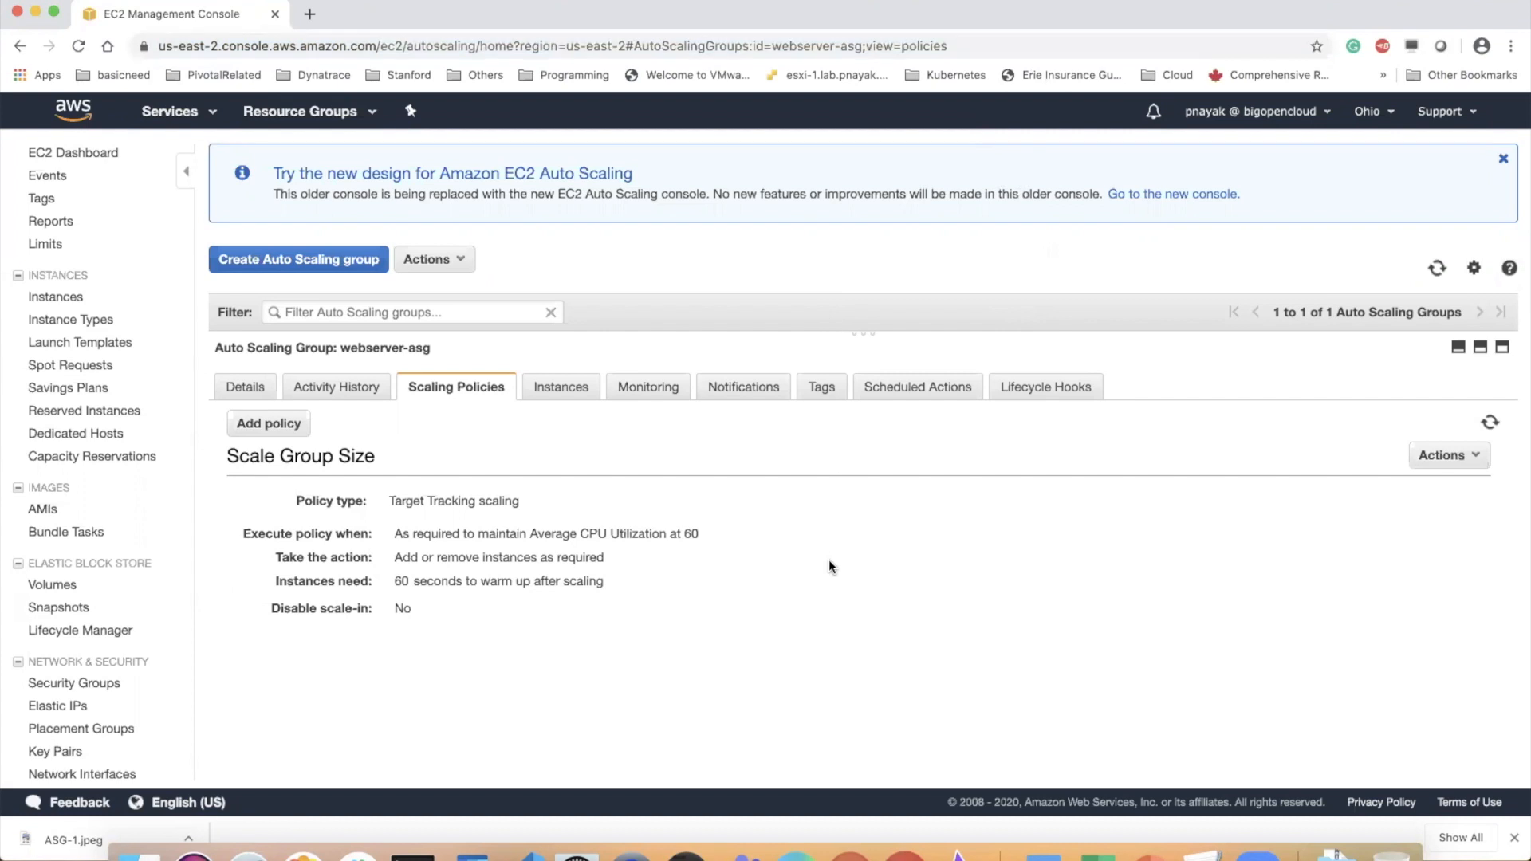
Check the instances of the webserver-asg group, and examine the average CPU utilization target in its scaling policy
{"action": "left_click", "coordinate": [557, 390]}
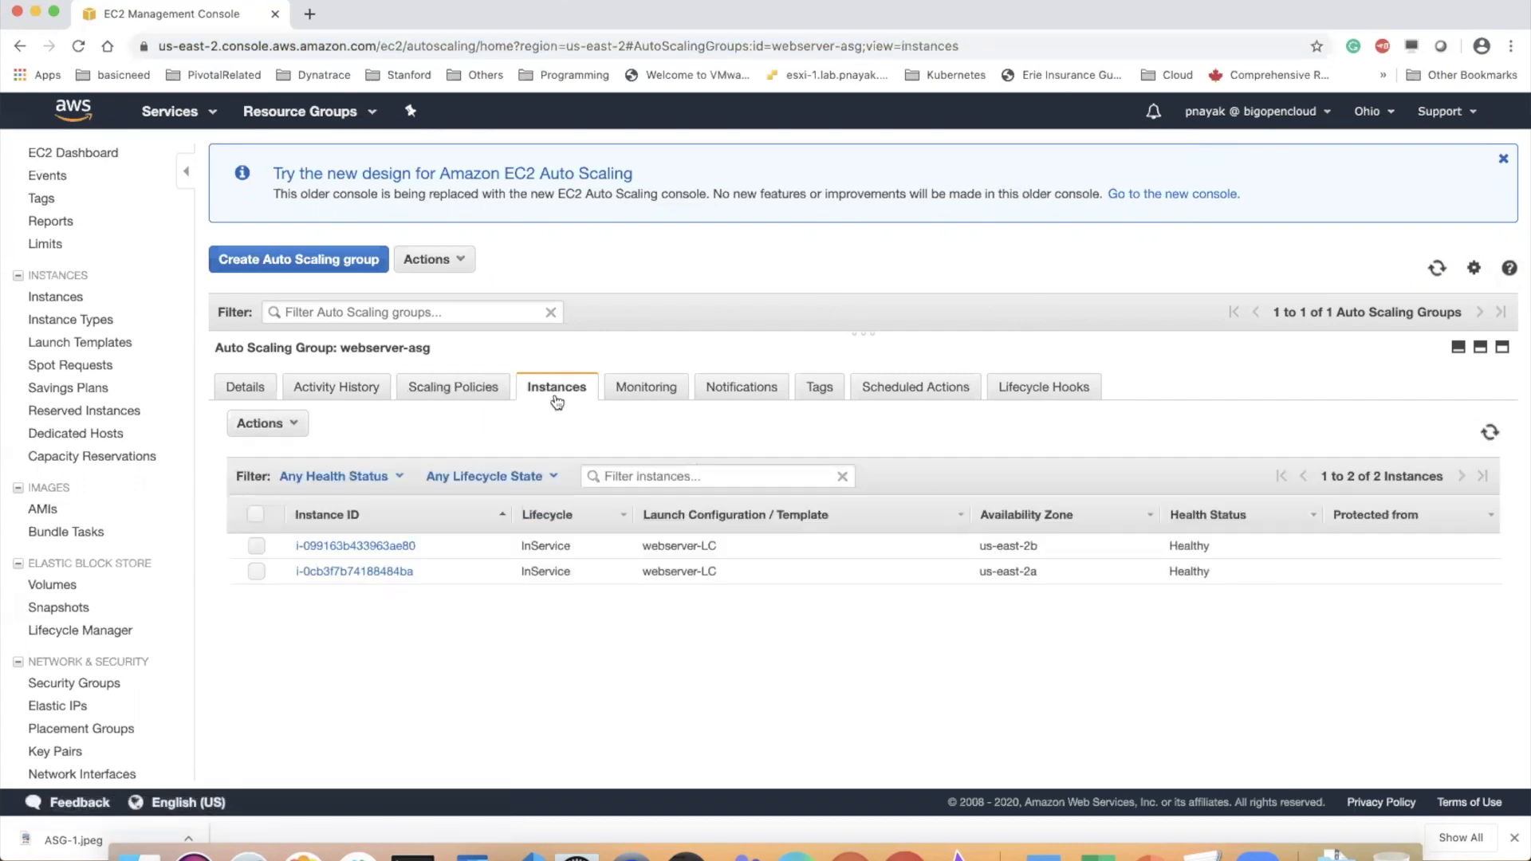
{"action": "left_click", "coordinate": [455, 388]}
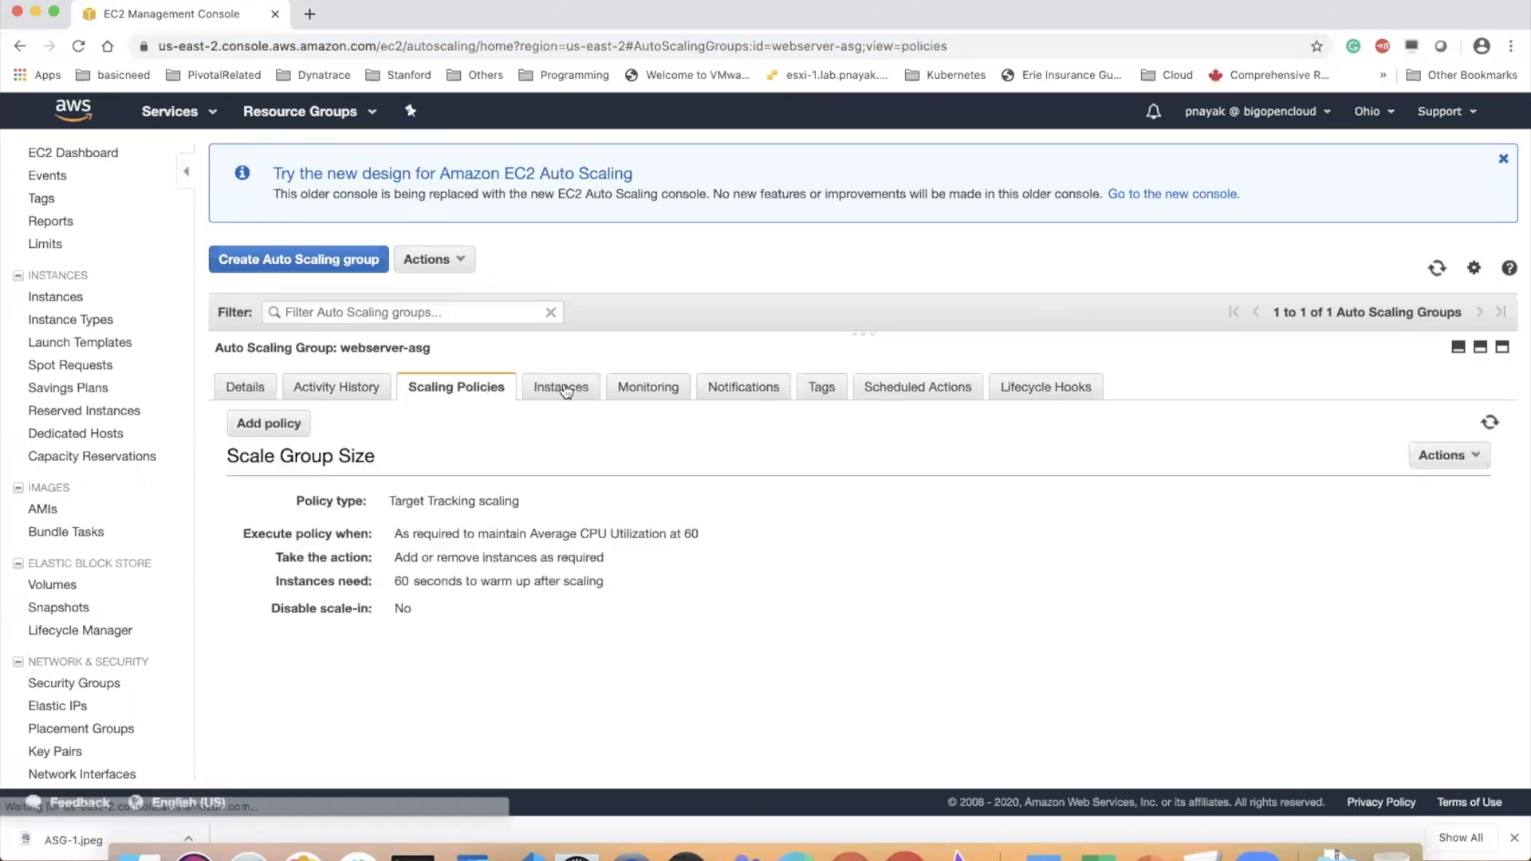
{"action": "double_click", "coordinate": [688, 533]}
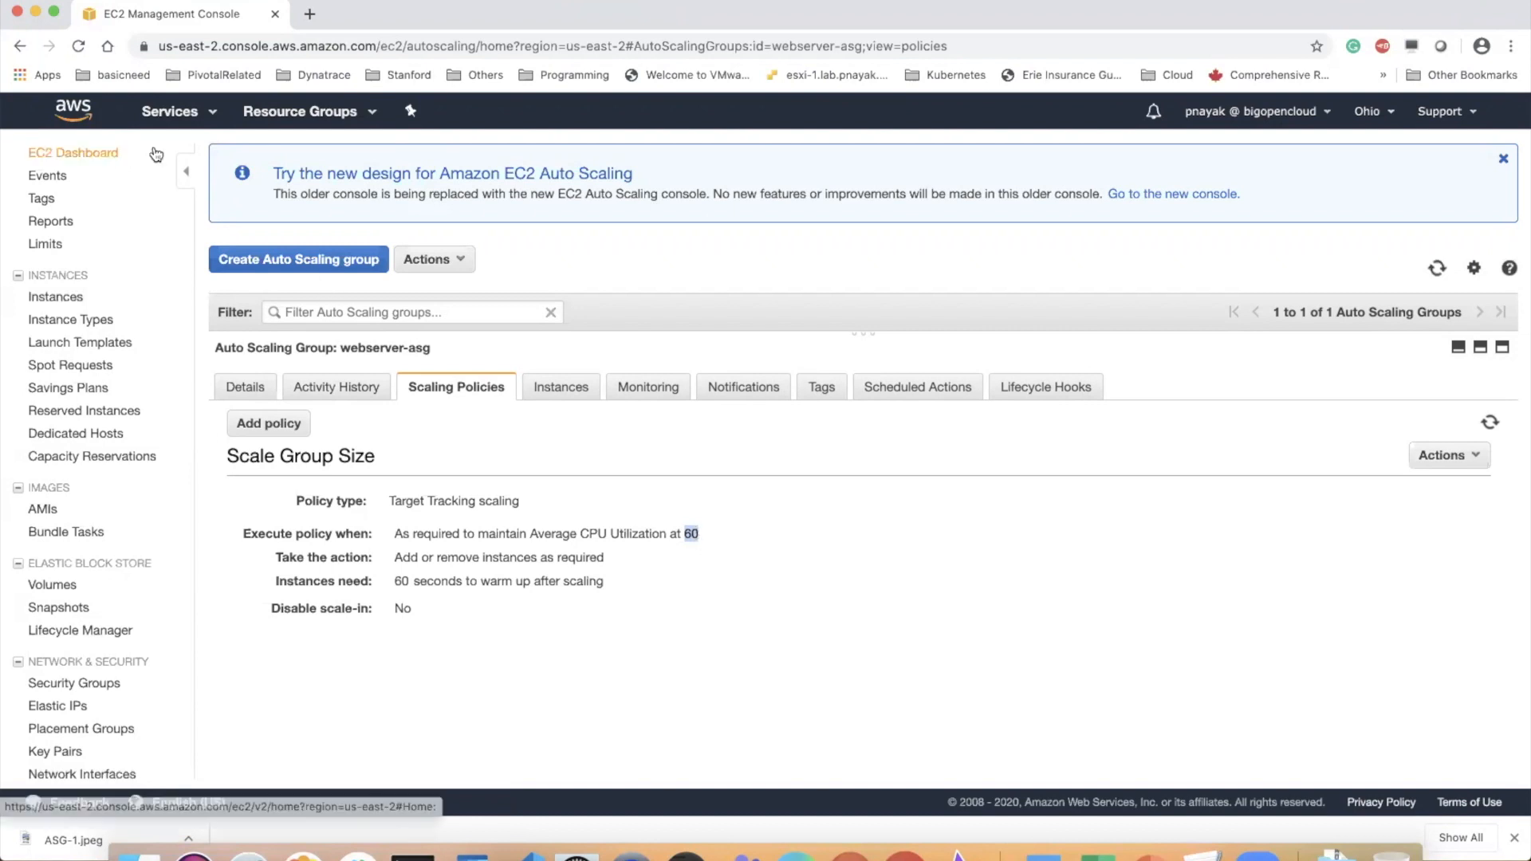
List the EC2 instances and copy the public IP 18.216.128.199 of the running WebServerASG instance in us-east-2a
{"action": "left_click", "coordinate": [112, 153]}
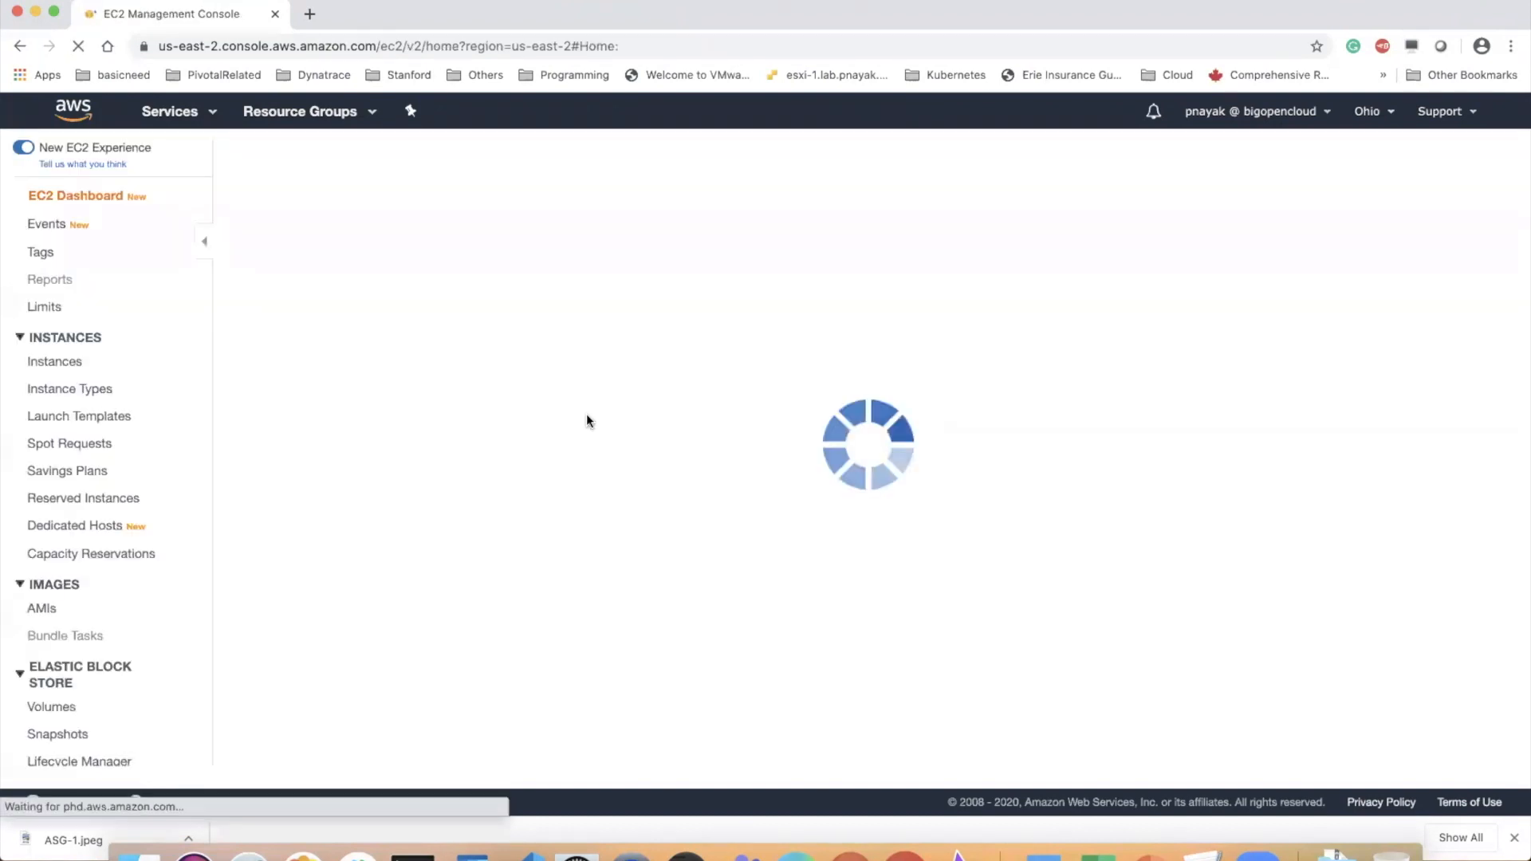
{"action": "left_click", "coordinate": [358, 300]}
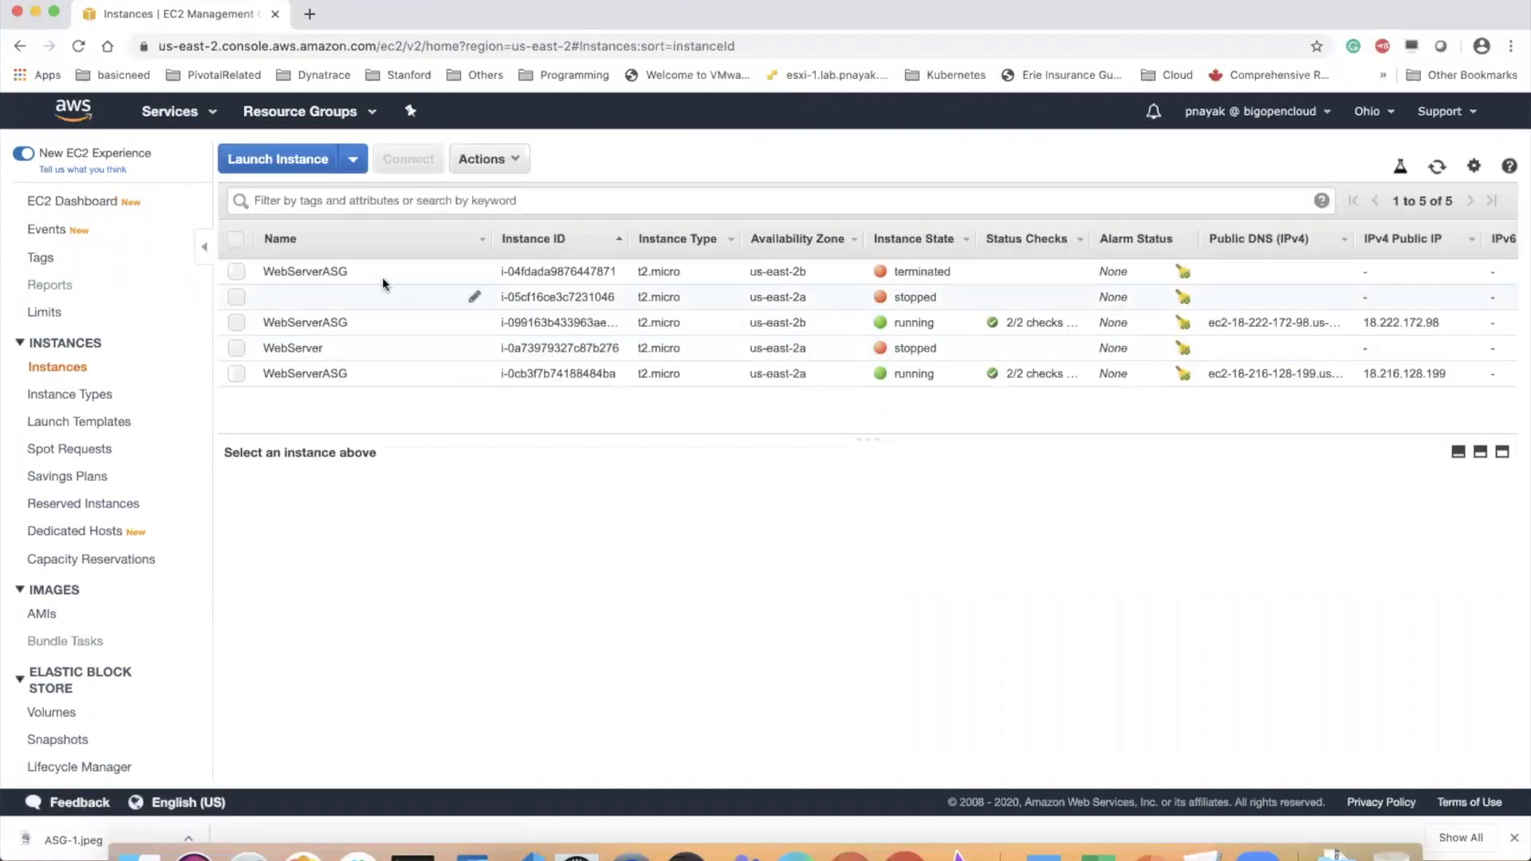
{"action": "left_click", "coordinate": [344, 273]}
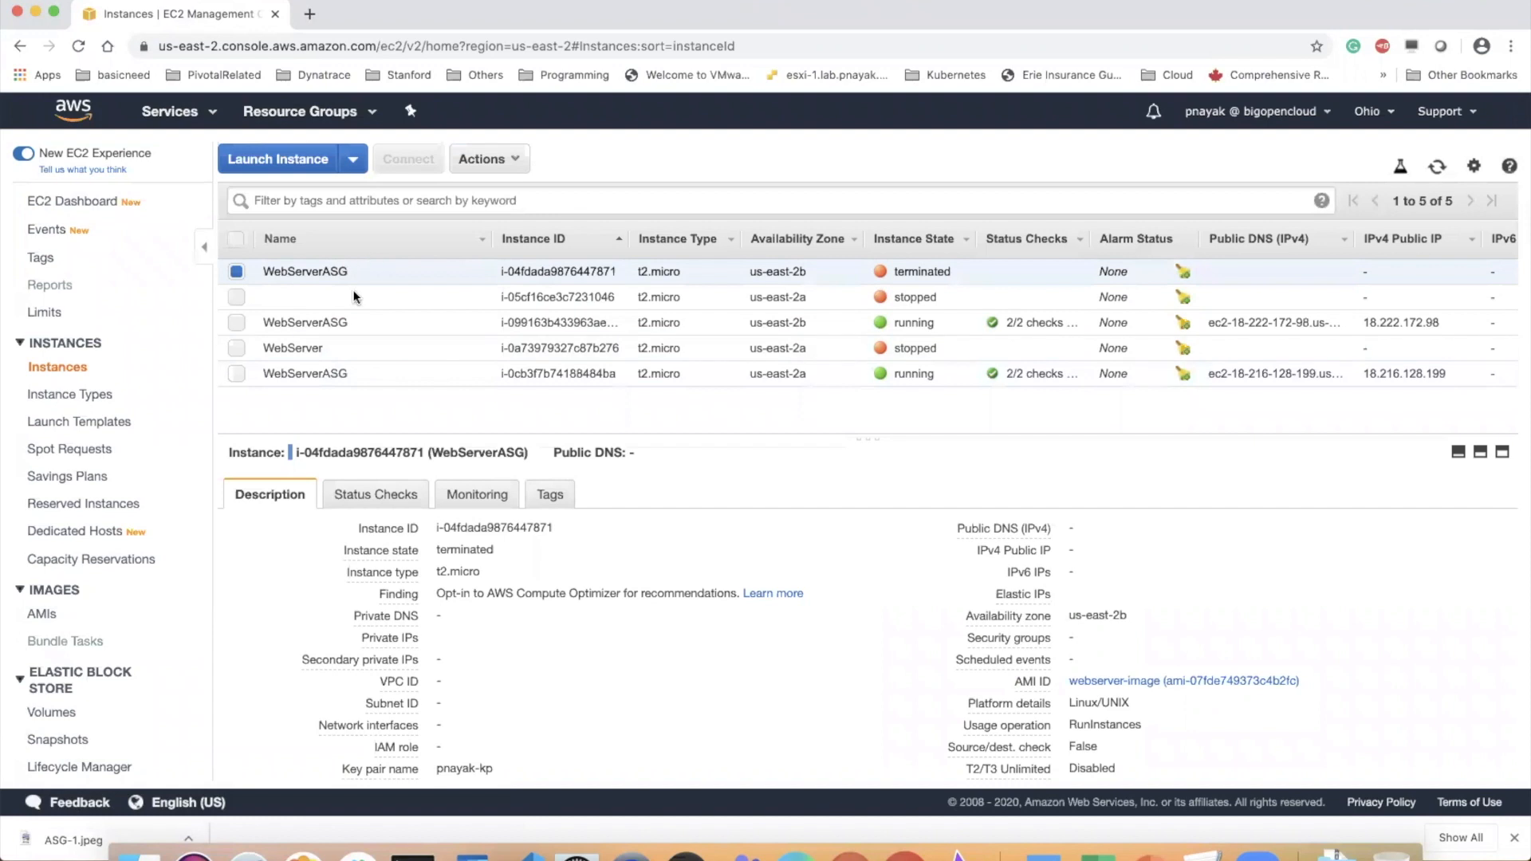
{"action": "left_click", "coordinate": [343, 375]}
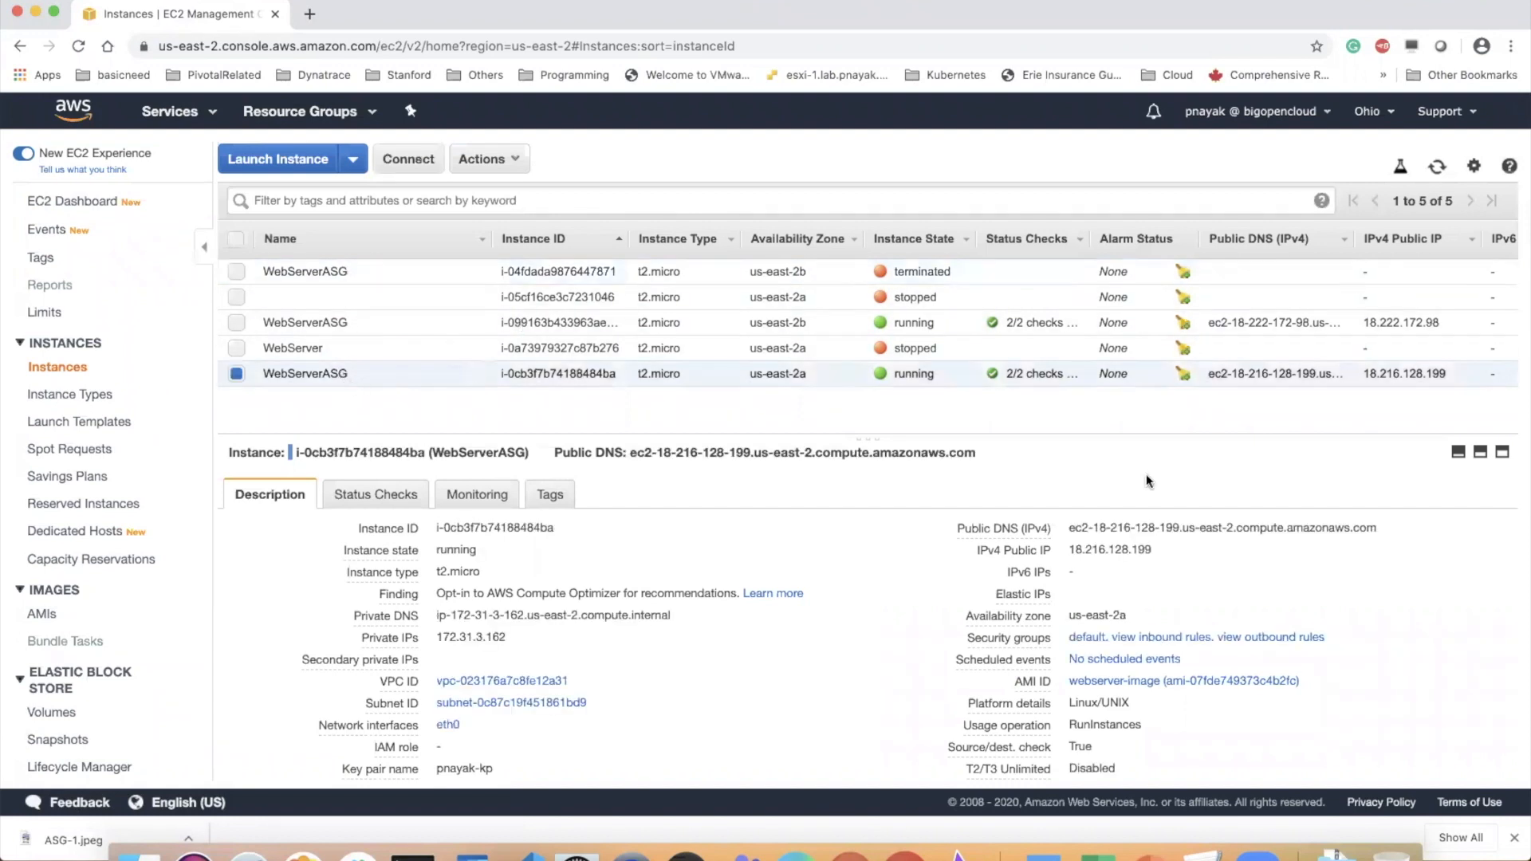
{"action": "left_click", "coordinate": [1166, 550]}
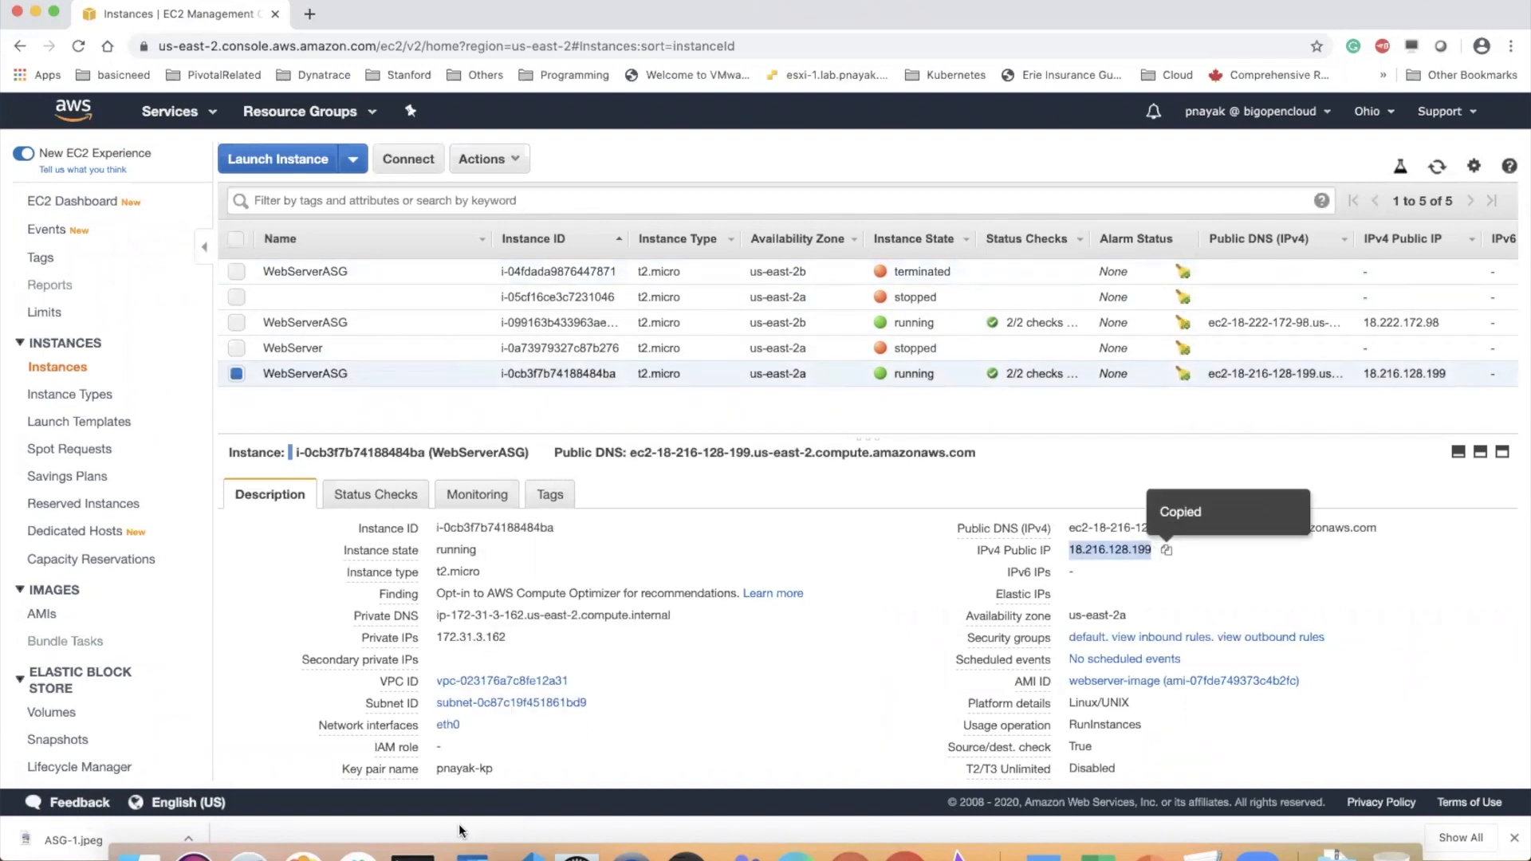
Switch to Terminal, enlarge its window, and print the working directory with pwd instead of the started ssh command
{"action": "left_click", "coordinate": [412, 854]}
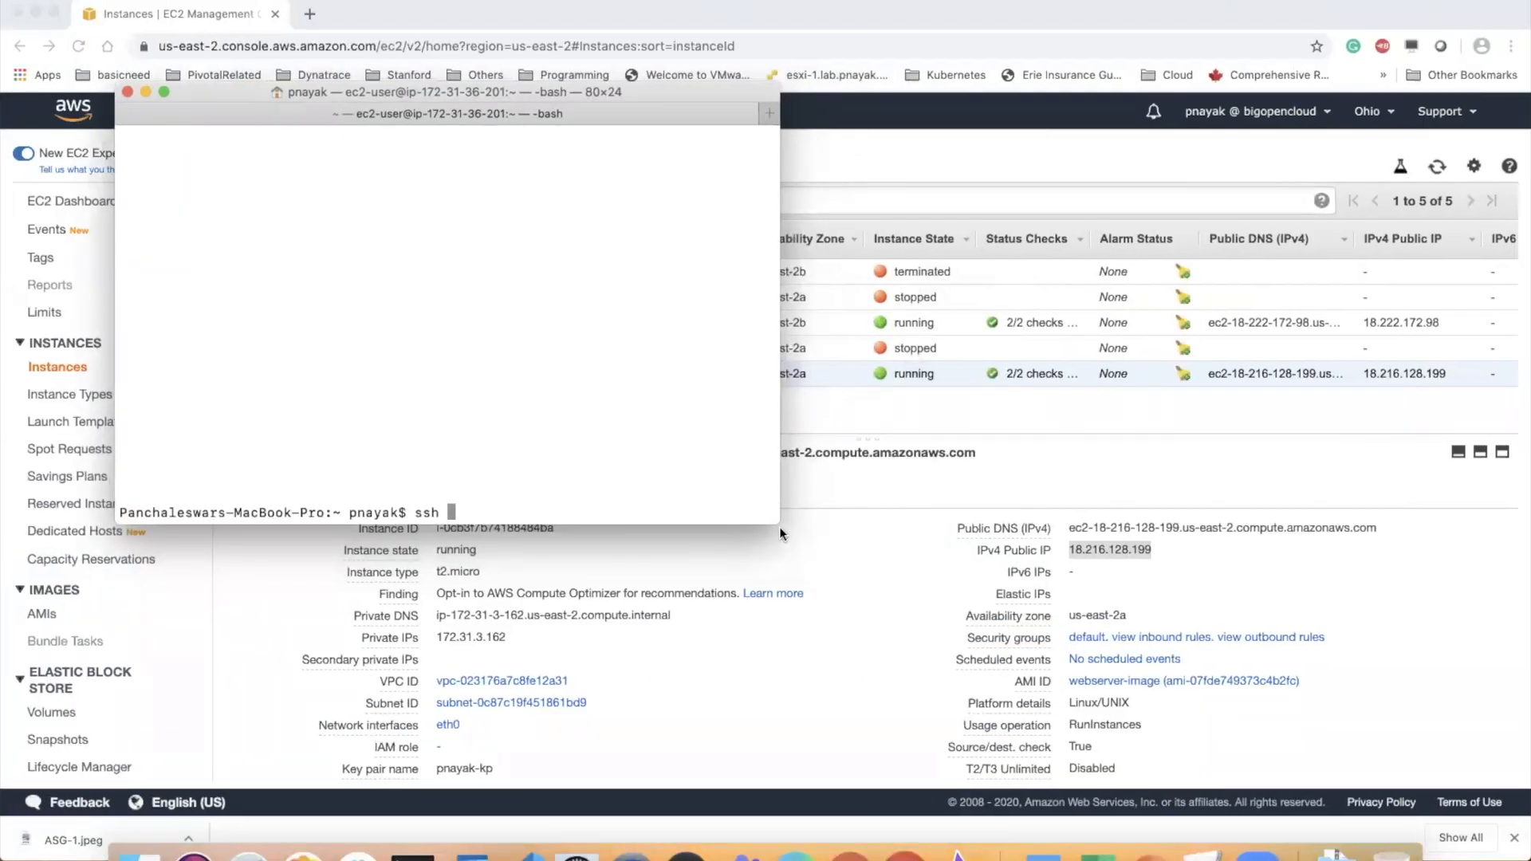
{"action": "left_click_drag", "start_coordinate": [776, 525], "coordinate": [1222, 687]}
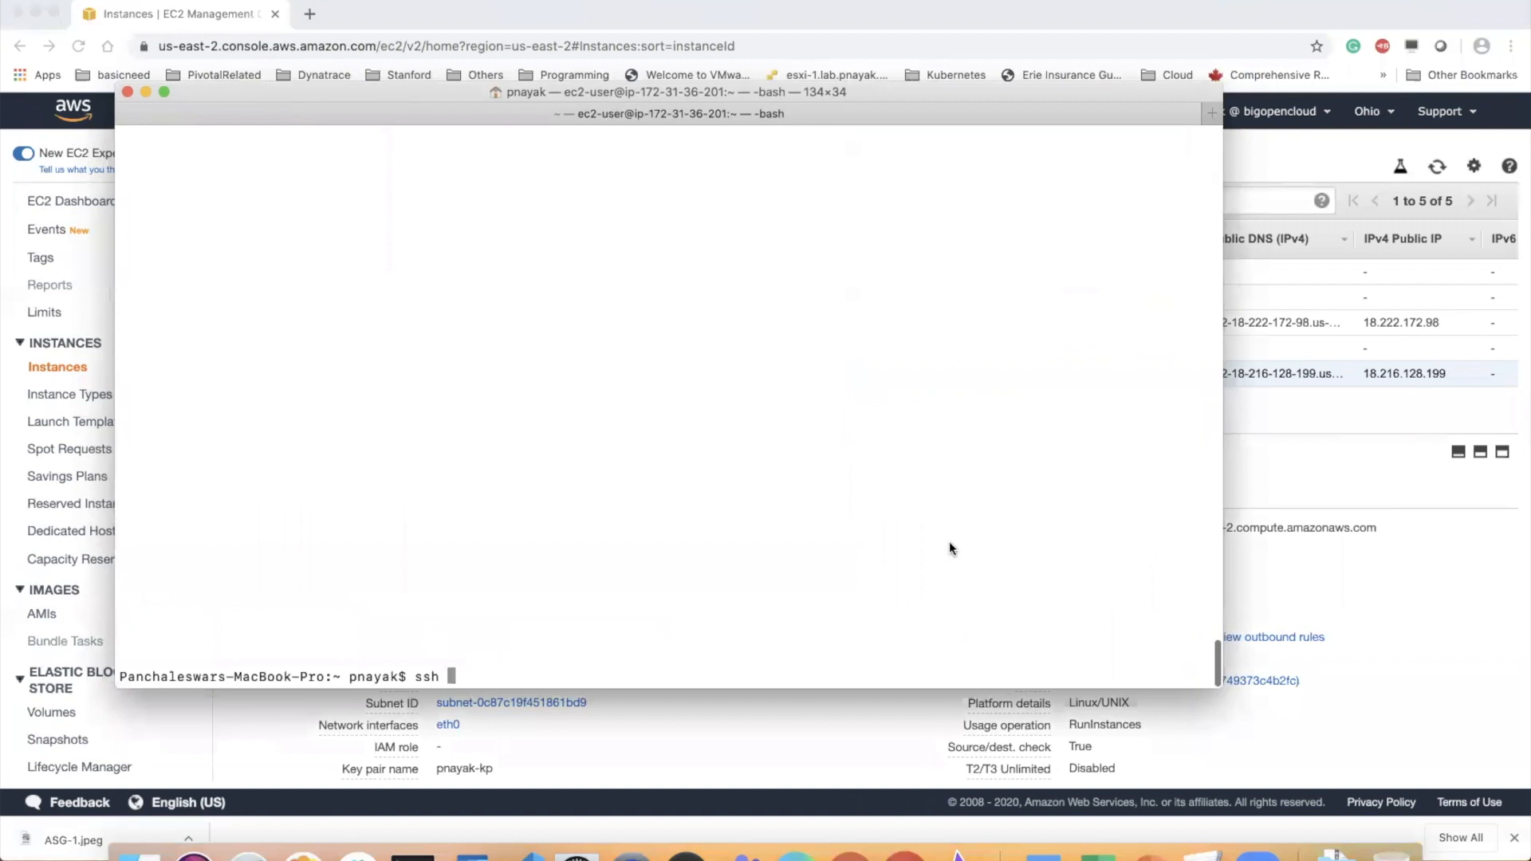
{"action": "type", "text": "ec2"}
{"action": "key", "text": "BackSpace"}
{"action": "key", "text": "BackSpace"}
{"action": "key", "text": "BackSpace"}
{"action": "key", "text": "BackSpace"}
{"action": "key", "text": "BackSpace"}
{"action": "key", "text": "BackSpace"}
{"action": "key", "text": "BackSpace"}
{"action": "type", "text": "pwd"}
{"action": "key", "text": "Return"}
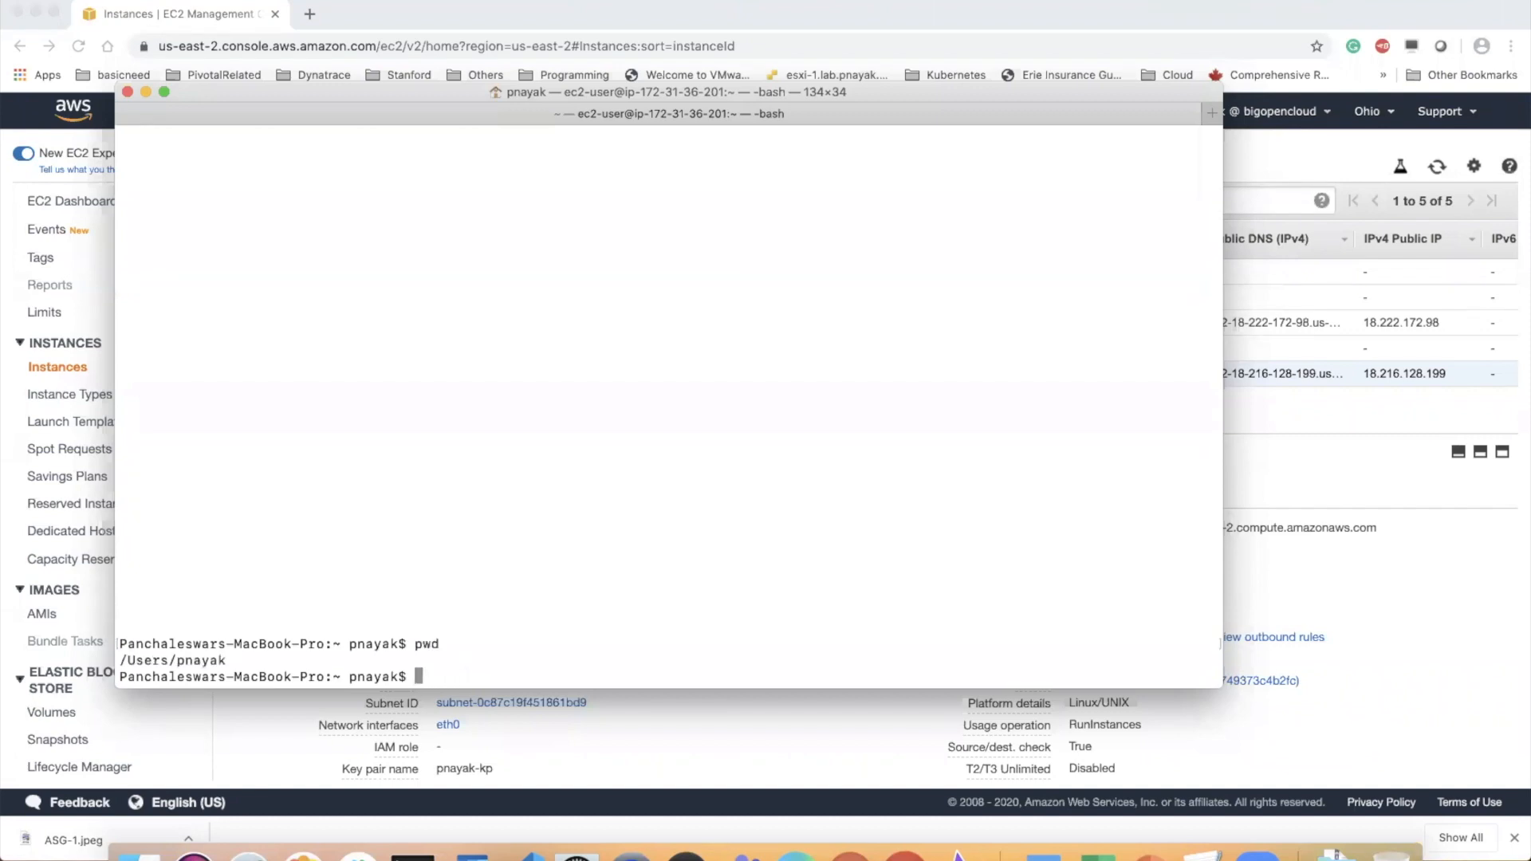
Change to the CommunityLearning/Cloud directory, clear the terminal, and list the directory's files
{"action": "type", "text": "cd Co"}
{"action": "key", "text": "Tab"}
{"action": "type", "text": "Cl"}
{"action": "key", "text": "Tab"}
{"action": "key", "text": "Return"}
{"action": "type", "text": "cle"}
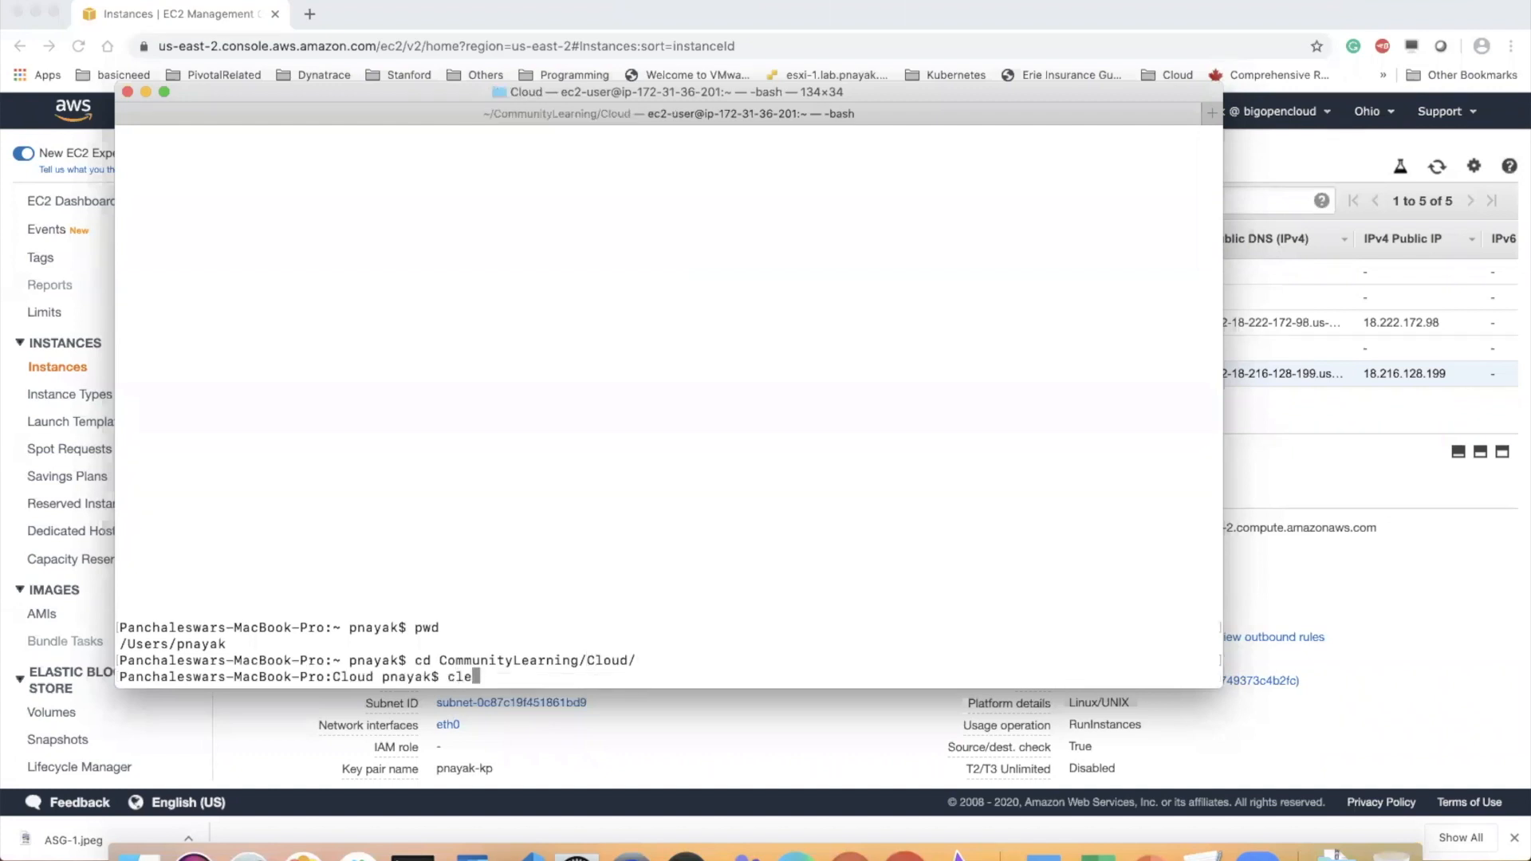
{"action": "type", "text": "ar"}
{"action": "key", "text": "Return"}
{"action": "type", "text": "ls"}
{"action": "key", "text": "Return"}
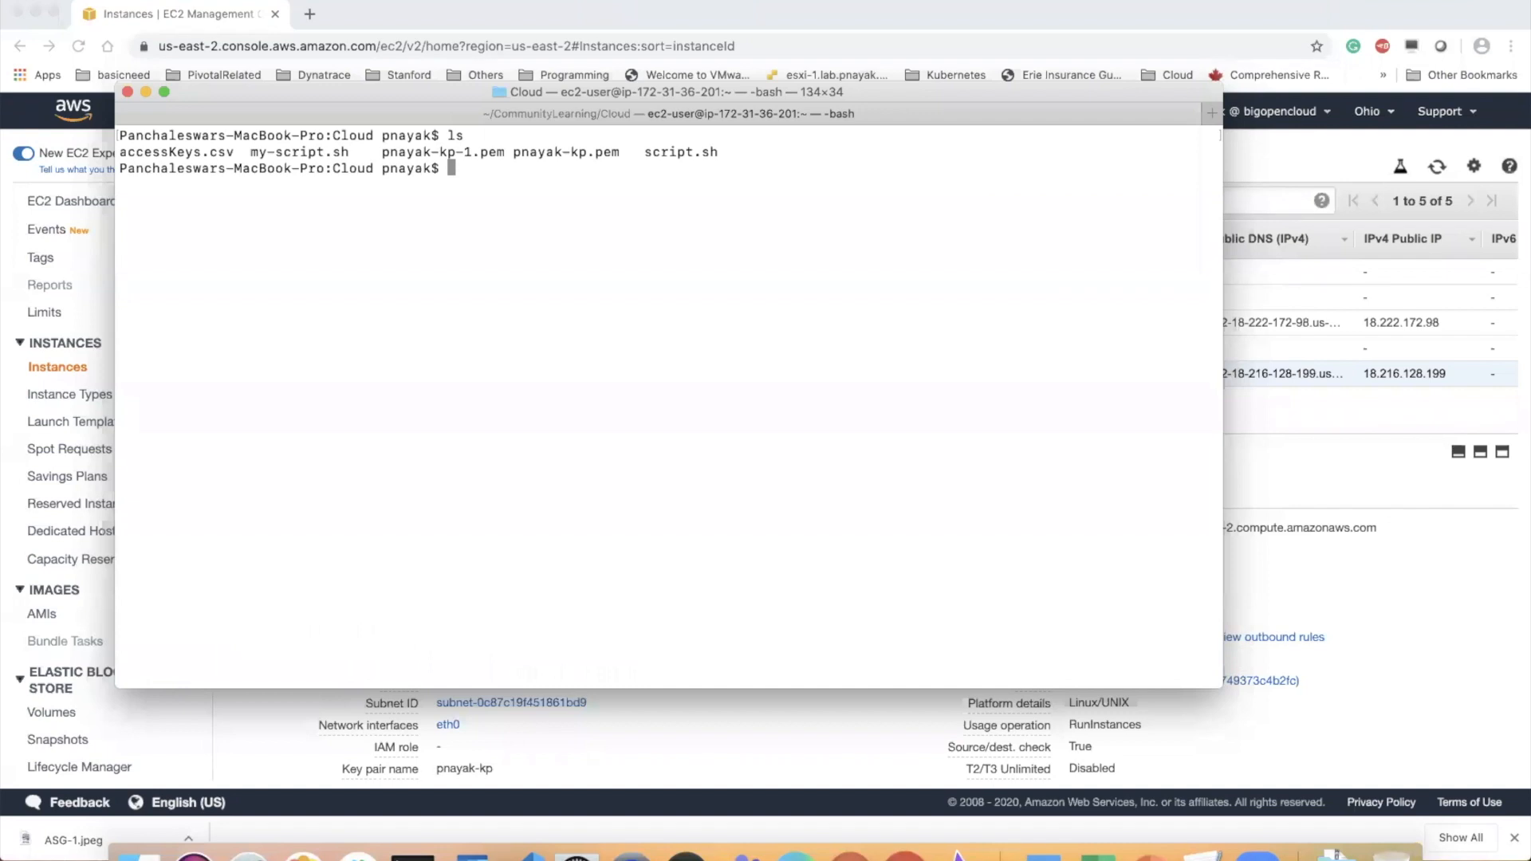
Connect over SSH to 18.216.128.199 as ec2-user with the key pair .pem file without the "-1" suffix, accepting the host key
{"action": "type", "text": "ssh -i pnayak-kp.pem ec2-"}
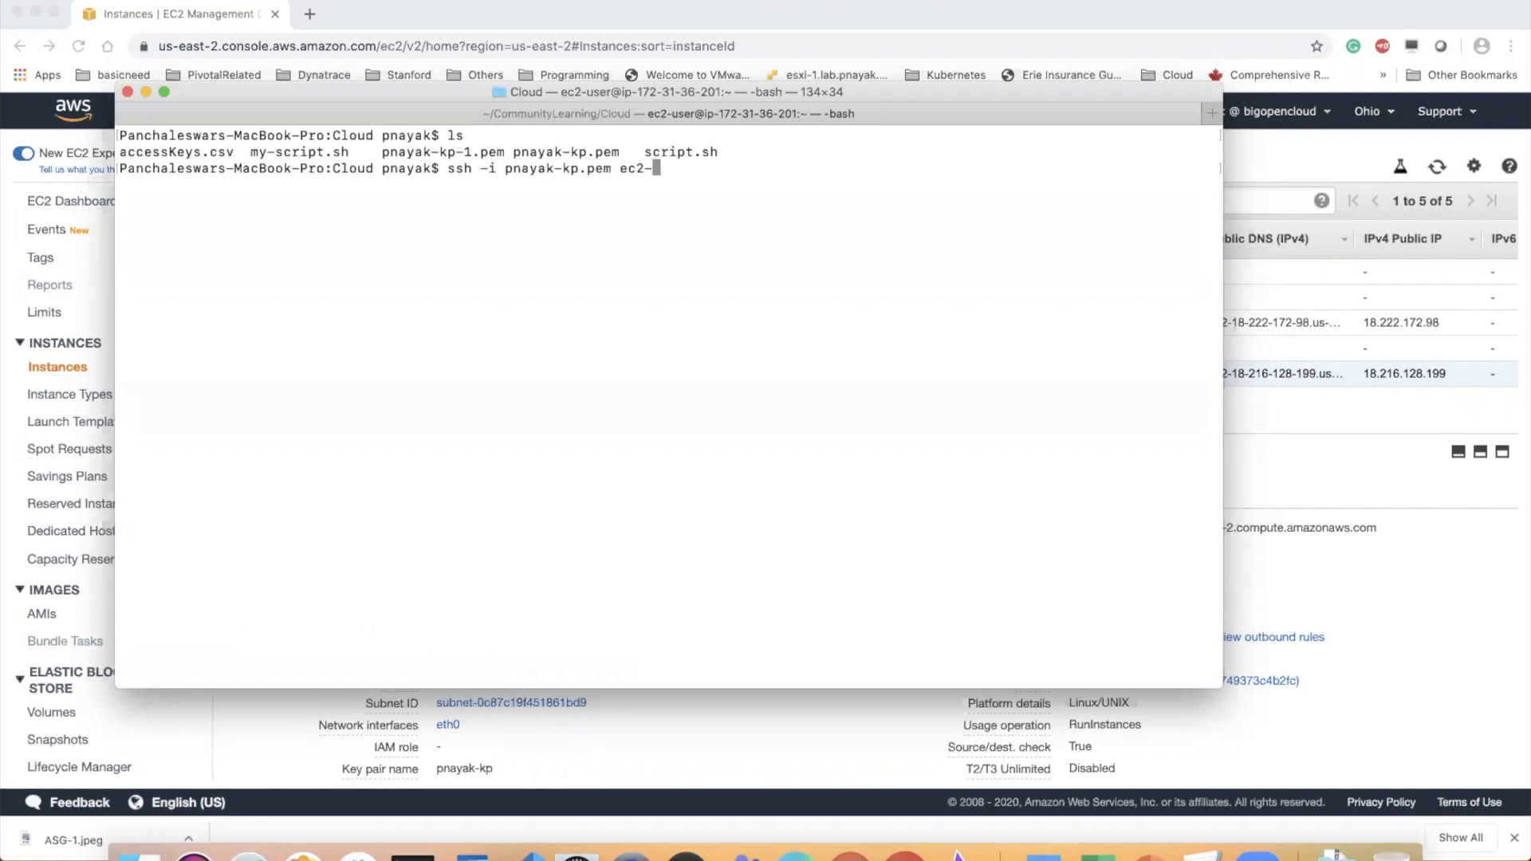
{"action": "type", "text": "user@"}
{"action": "key", "text": "super+v"}
{"action": "key", "text": "Return"}
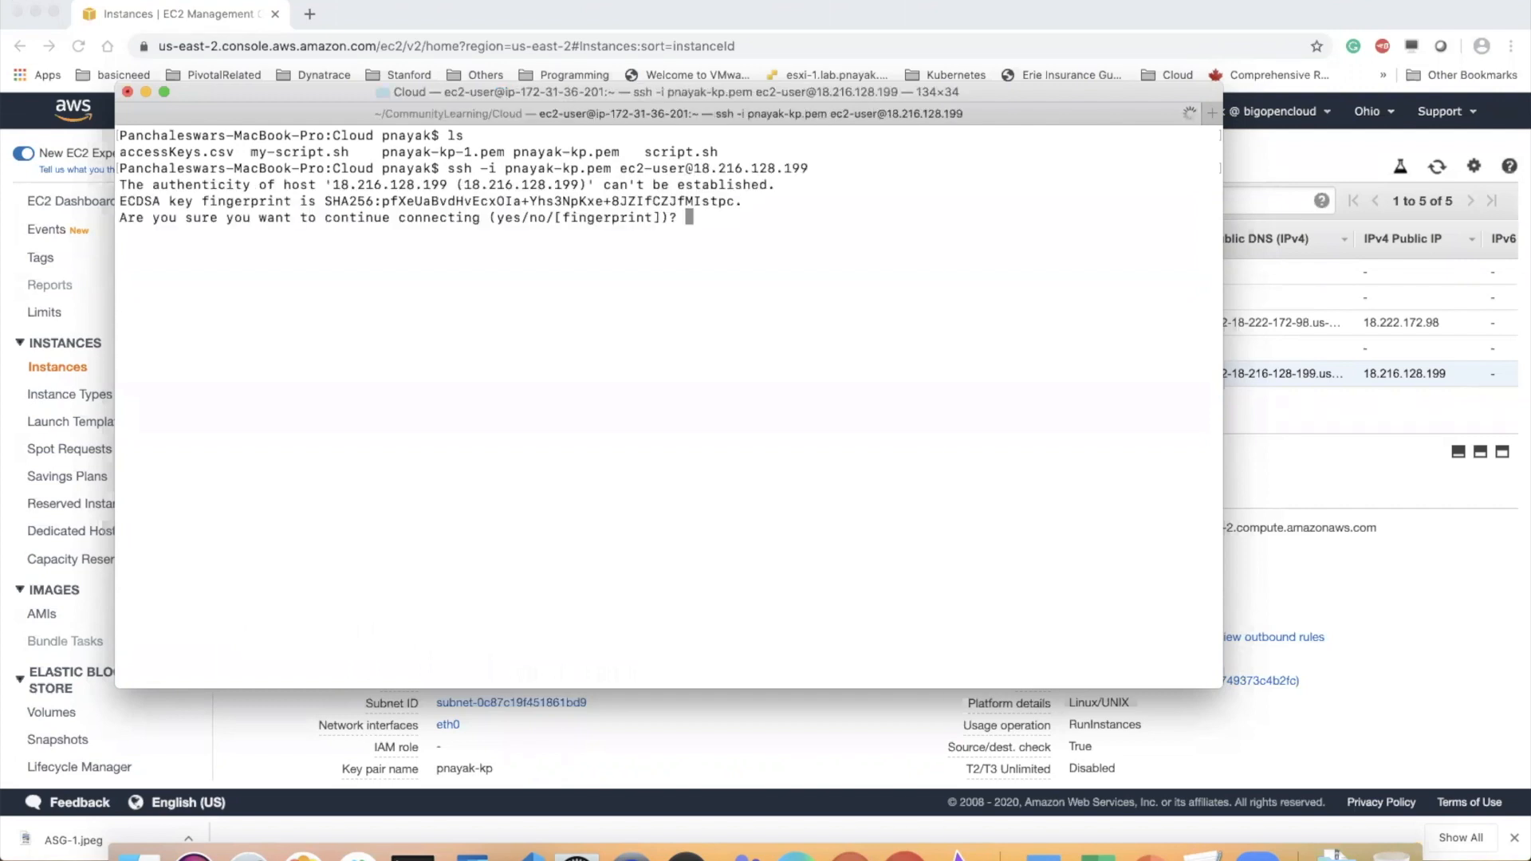
{"action": "type", "text": "yes"}
{"action": "key", "text": "Return"}
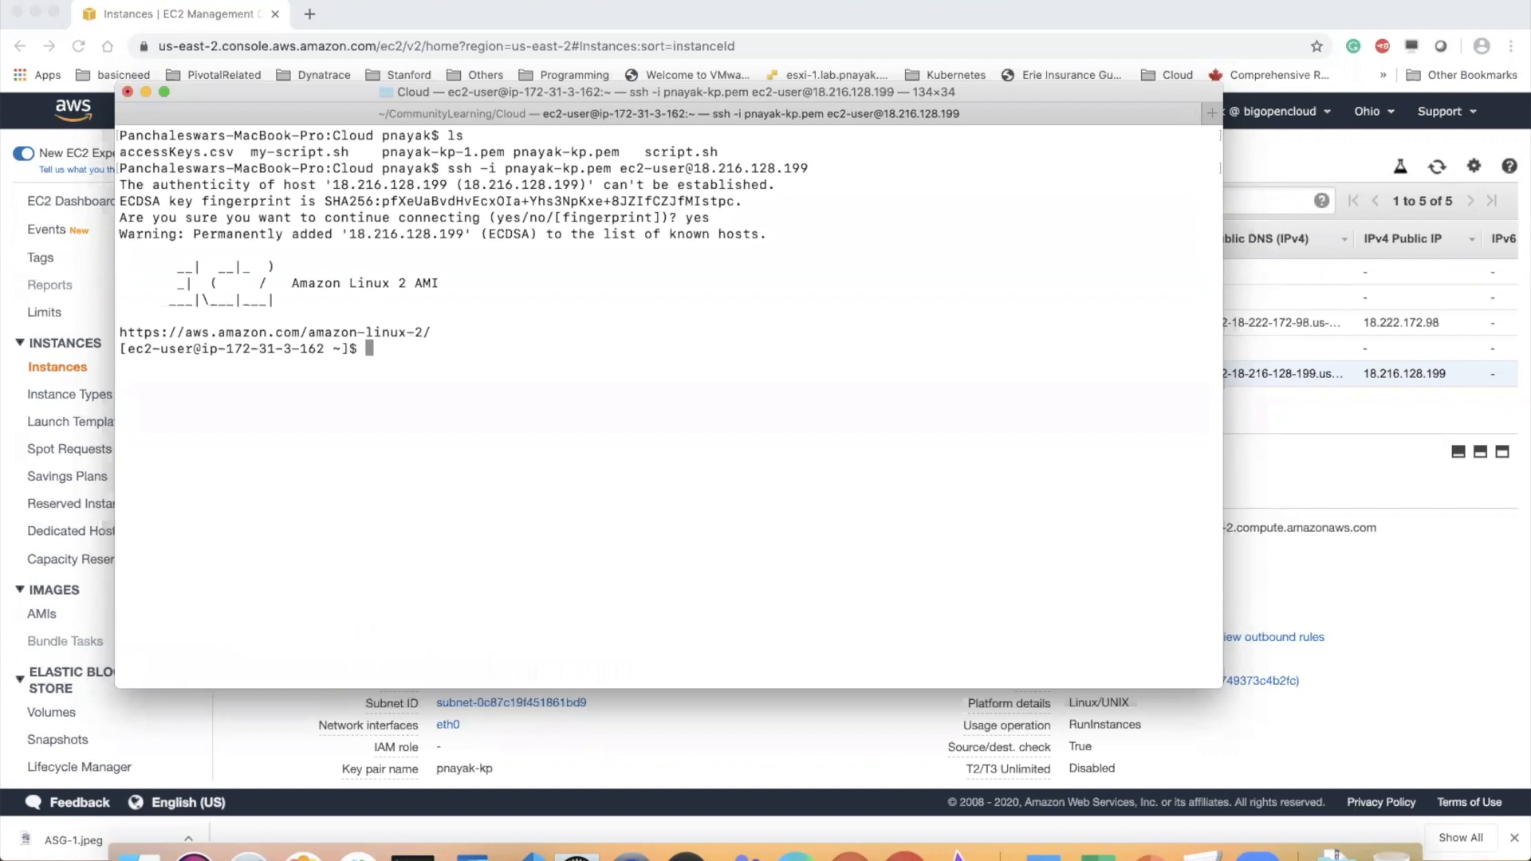
Clear the terminal and list the files in the instance's home directory
{"action": "type", "text": "clear"}
{"action": "key", "text": "Return"}
{"action": "type", "text": "ls"}
{"action": "key", "text": "Return"}
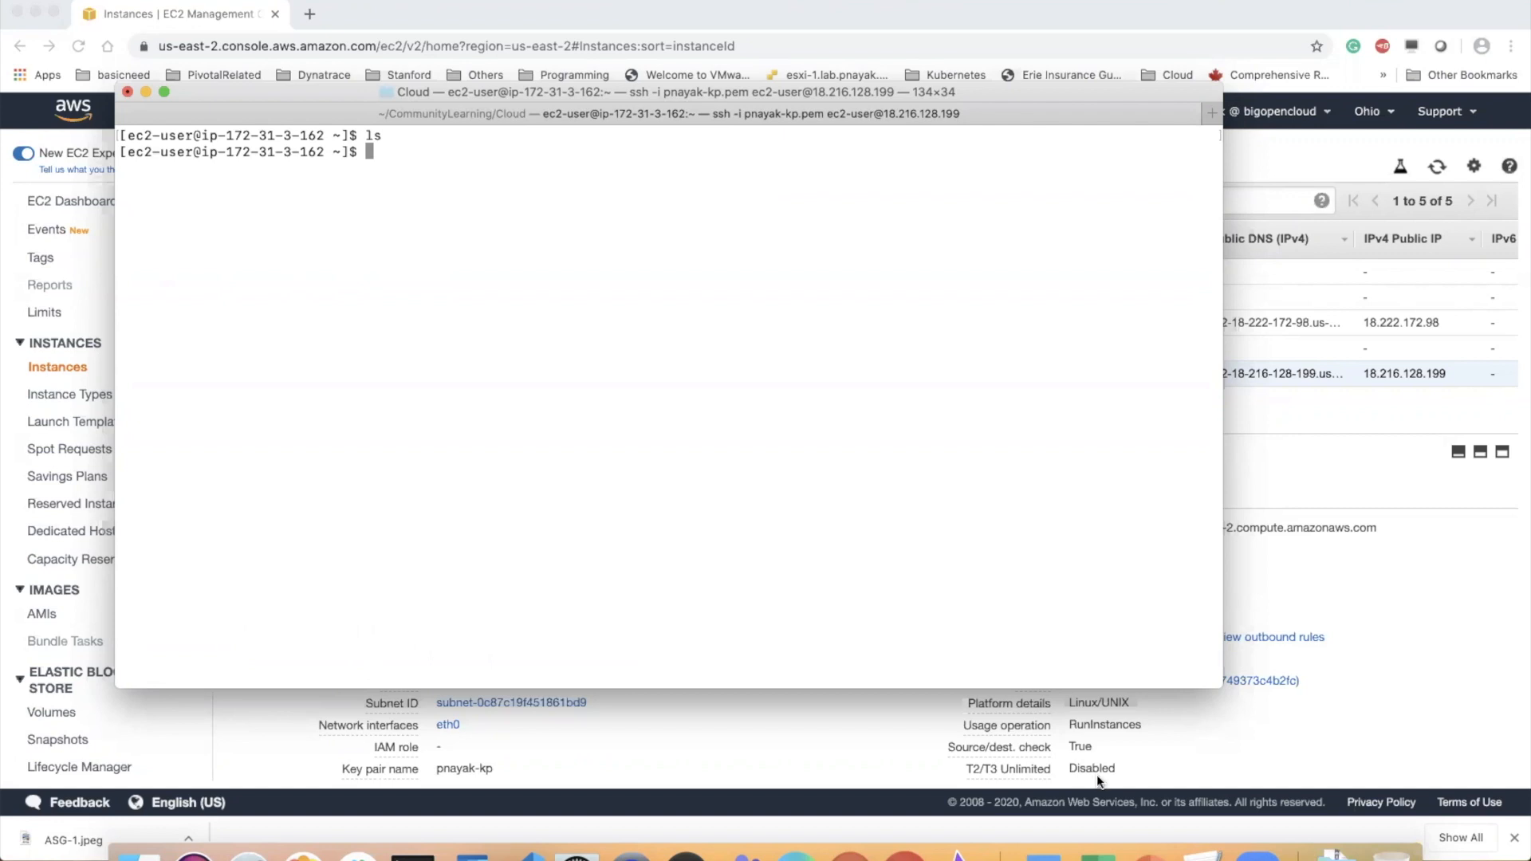
Copy "sudo amazon-linux-extras install epel –y" from the Auto Scaling Configuration slide in PowerPoint and try to run it on the instance in Terminal
{"action": "left_click", "coordinate": [1152, 851]}
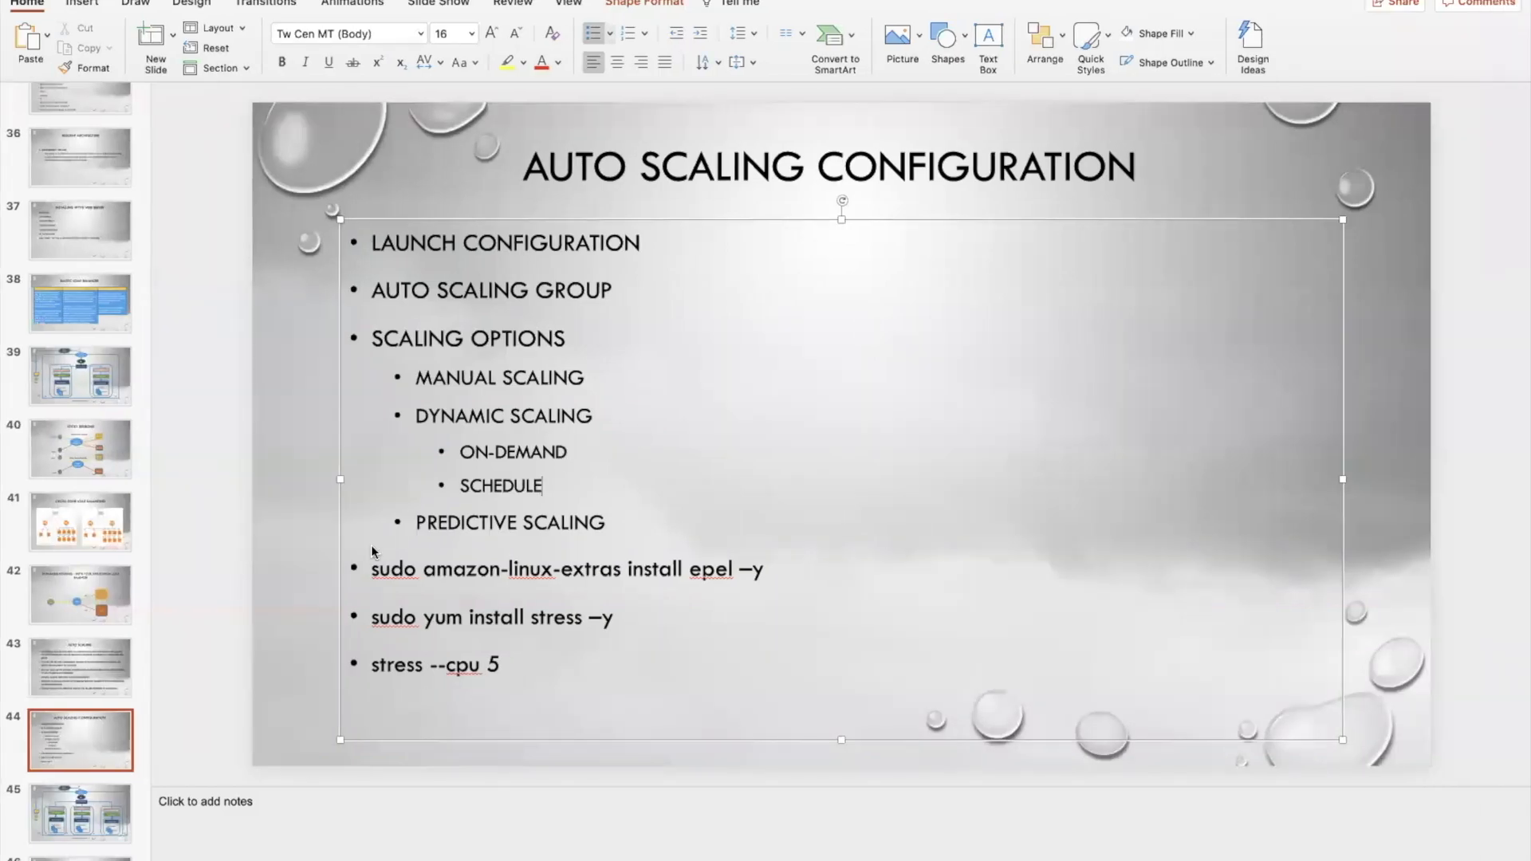
{"action": "left_click_drag", "start_coordinate": [373, 571], "coordinate": [761, 569]}
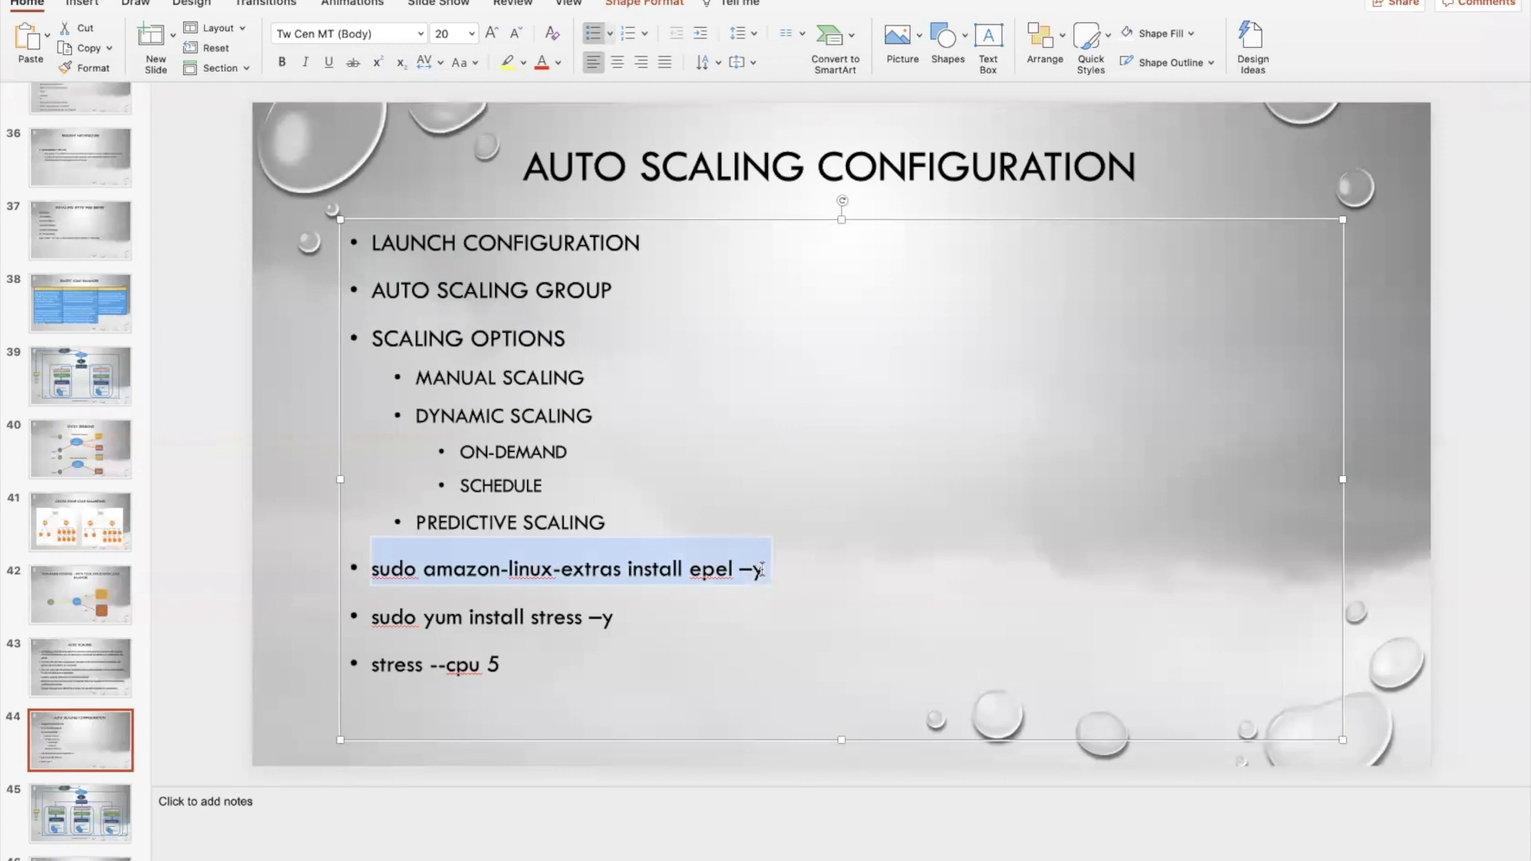
{"action": "key", "text": "ctrl+Up"}
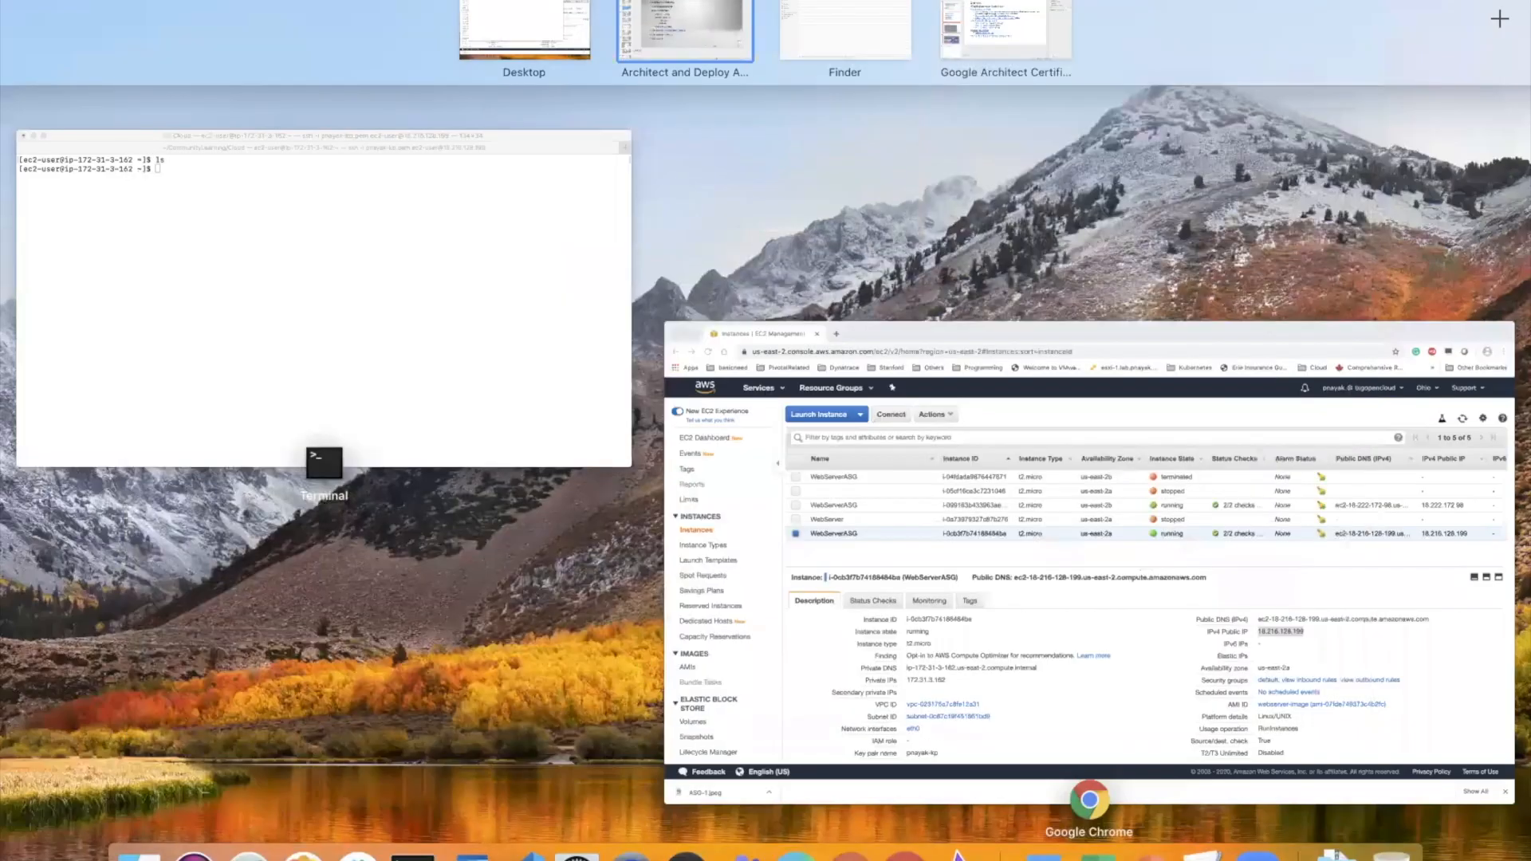
{"action": "left_click", "coordinate": [405, 833]}
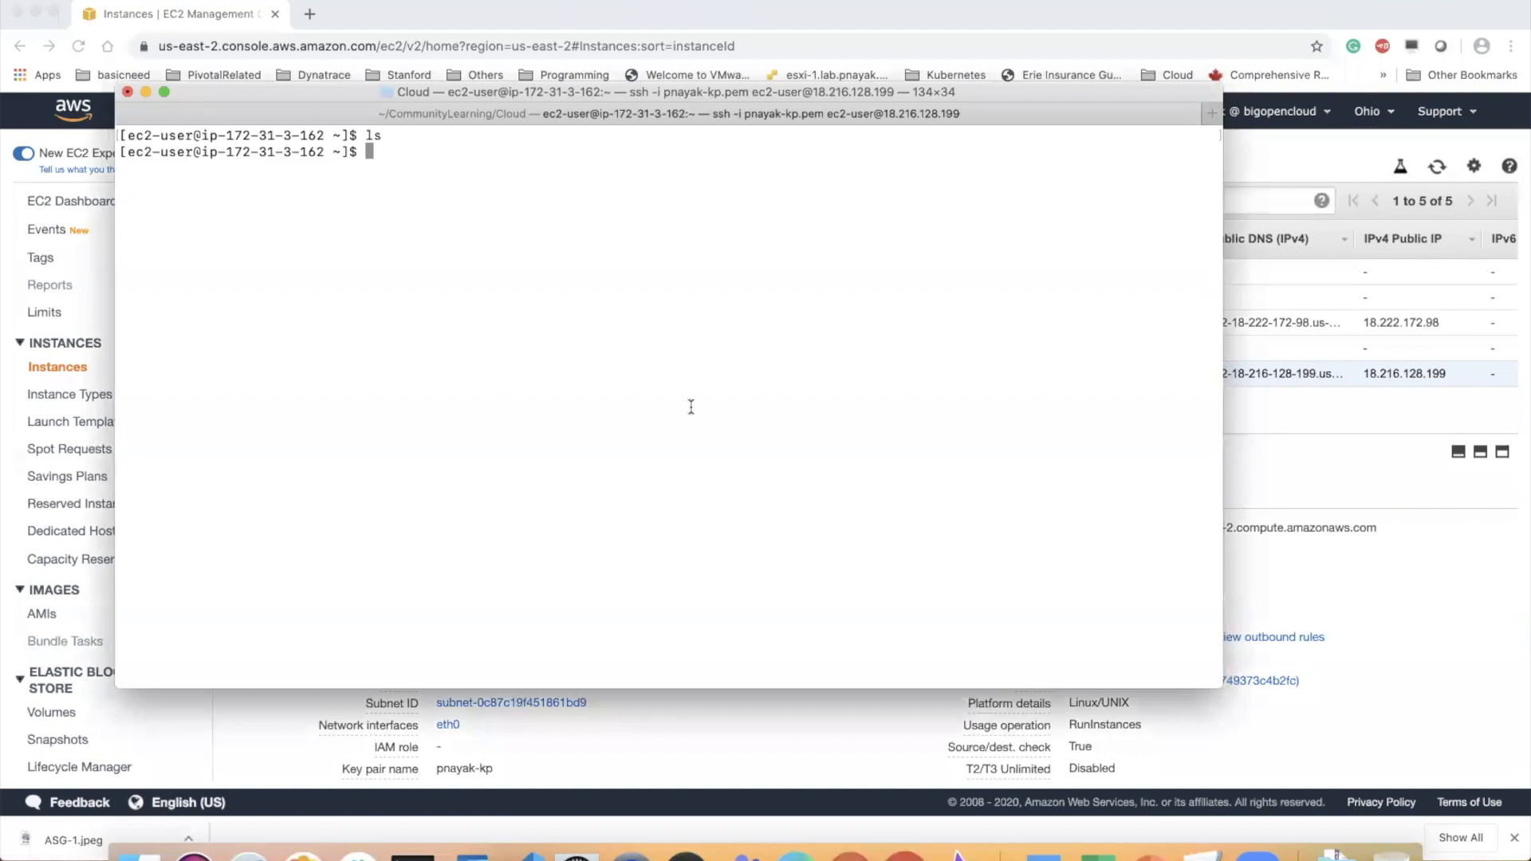
{"action": "key", "text": "super+v"}
{"action": "key", "text": "Return"}
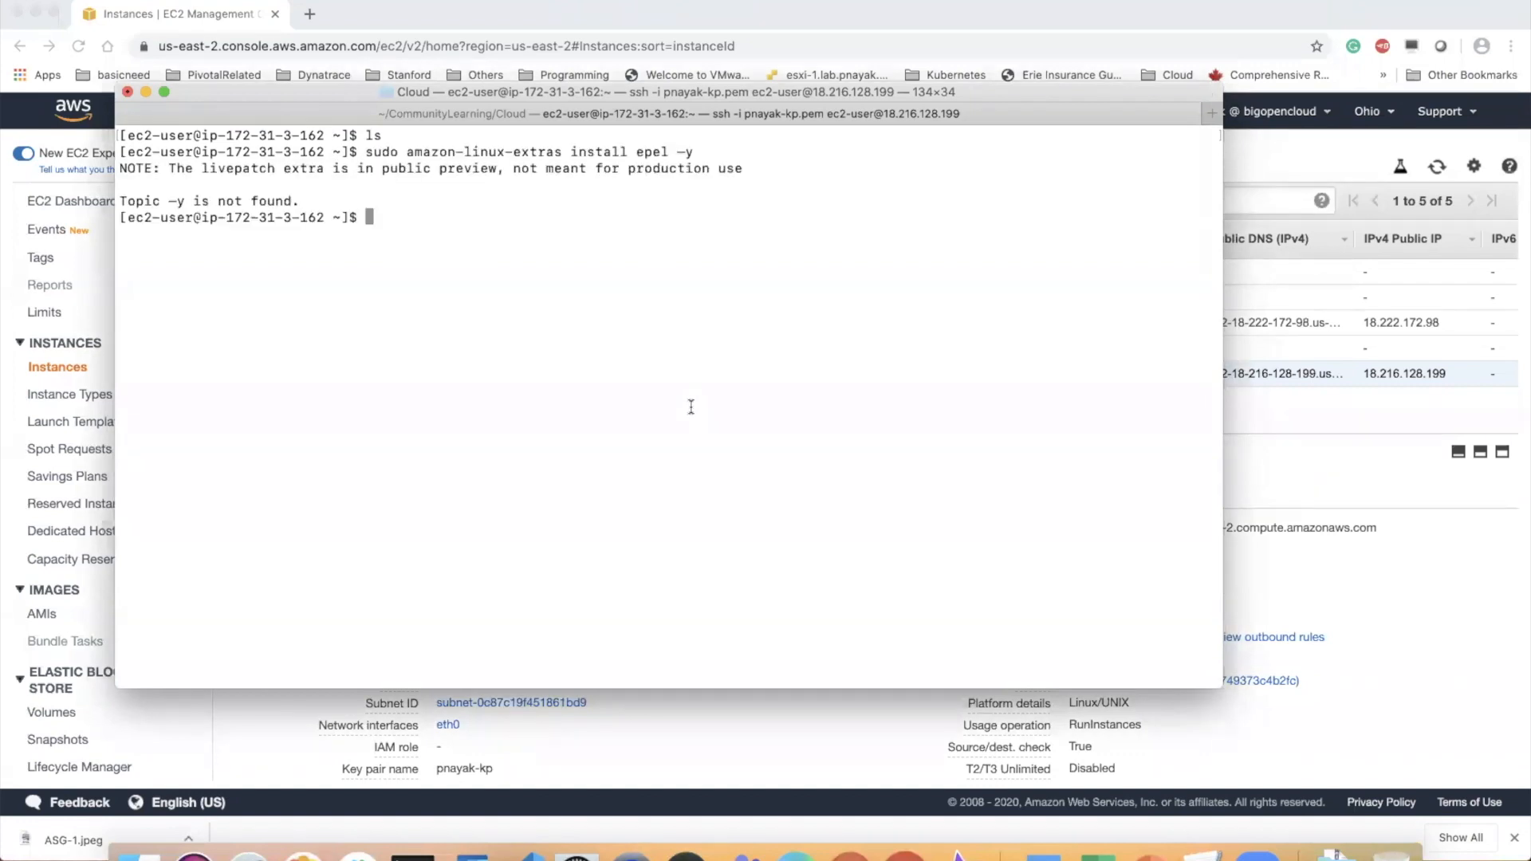
Rerun the epel installation without the –y option as "sudo amazon-linux-extras install epel" and approve the package installation
{"action": "key", "text": "Up"}
{"action": "key", "text": "BackSpace"}
{"action": "key", "text": "BackSpace"}
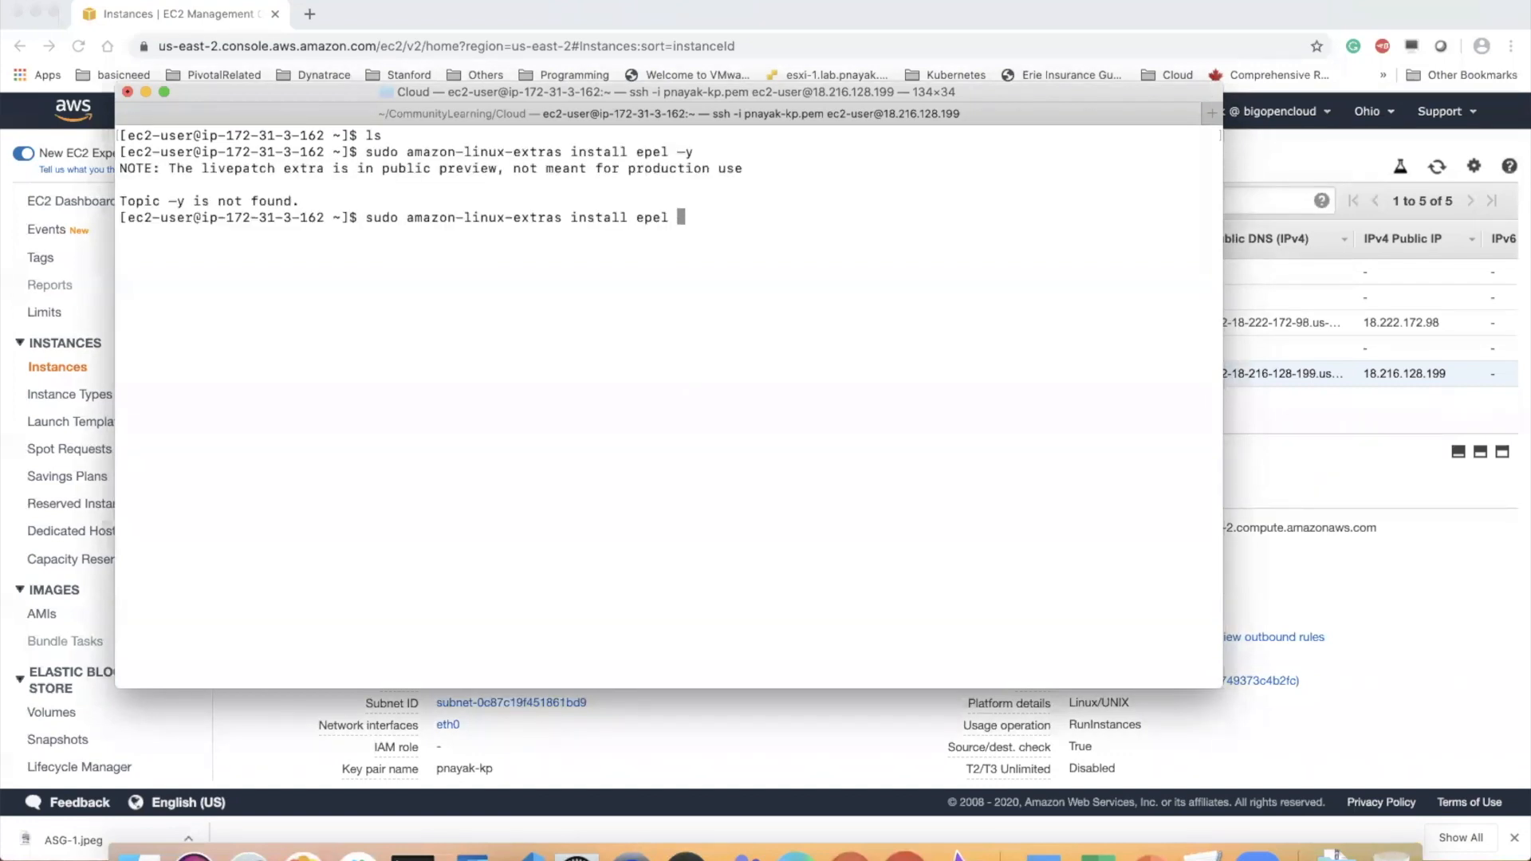
{"action": "key", "text": "Return"}
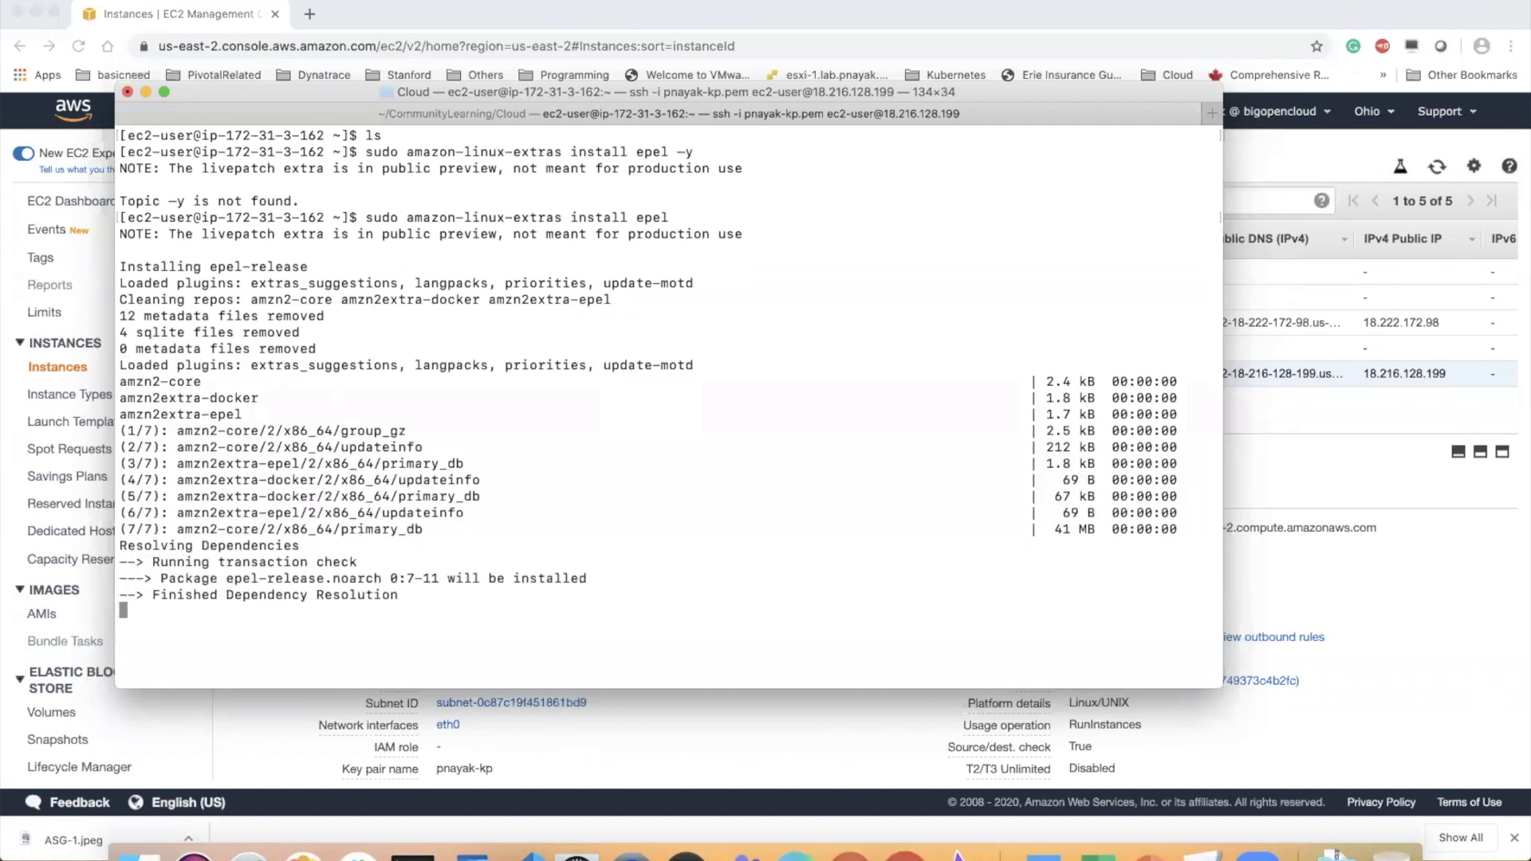
{"action": "type", "text": "y"}
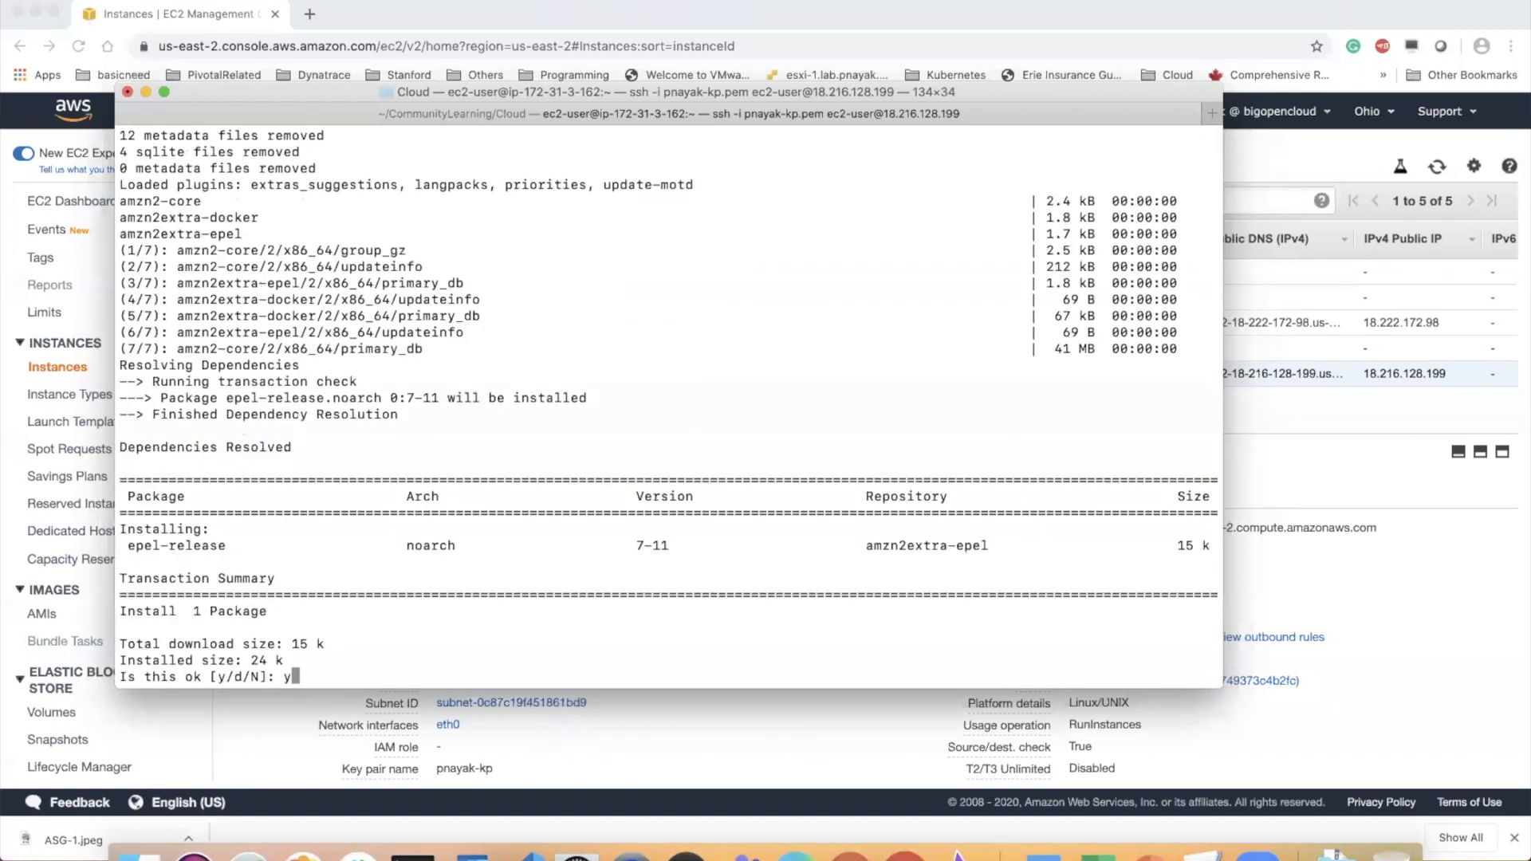
{"action": "key", "text": "Return"}
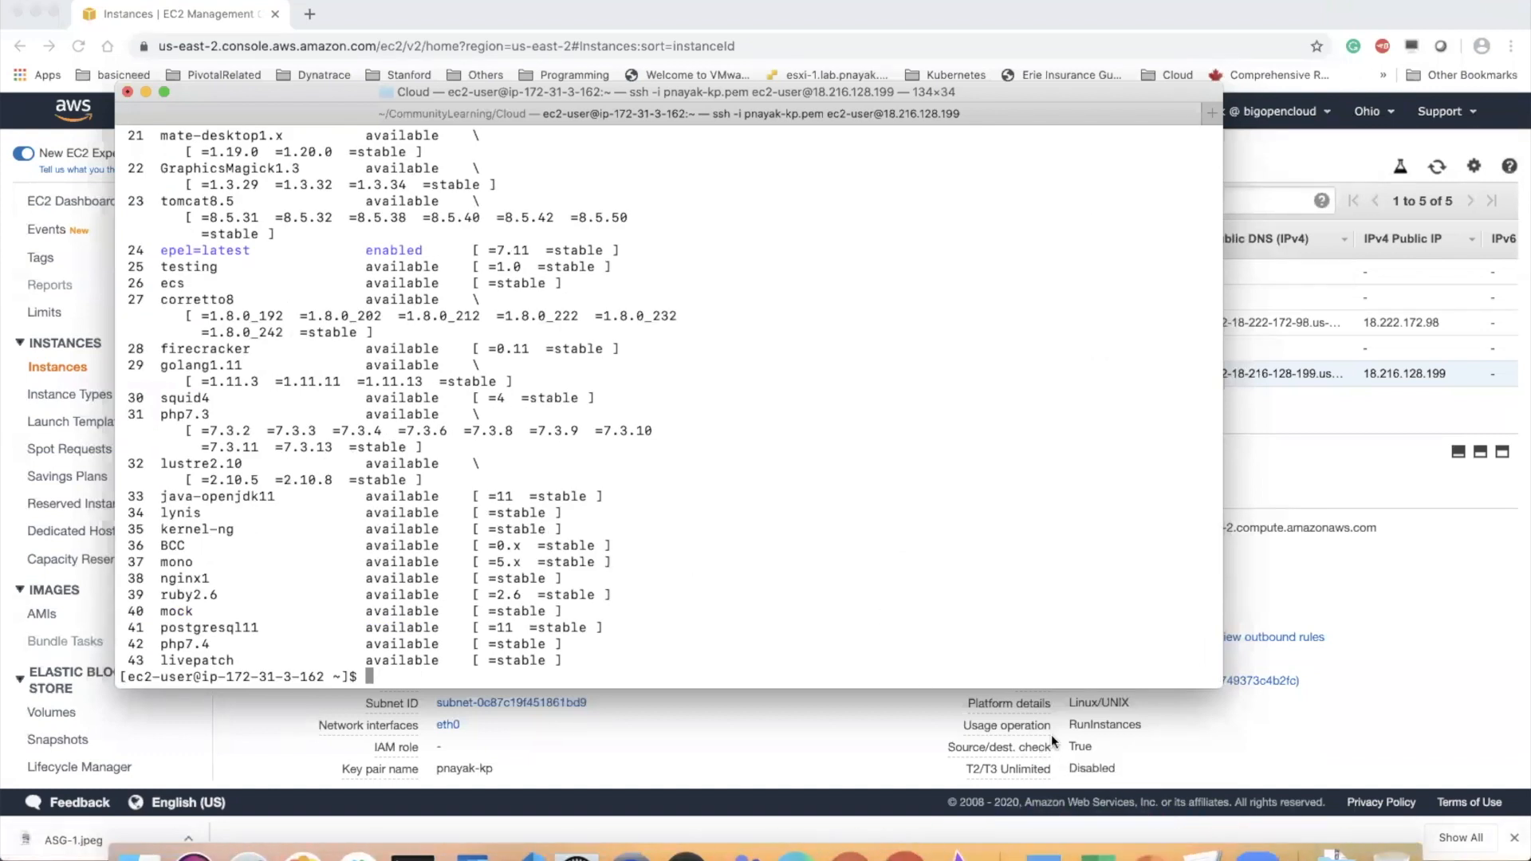
Install the stress package on the instance with "sudo yum install stress -y"
{"action": "type", "text": "sudo yum install st"}
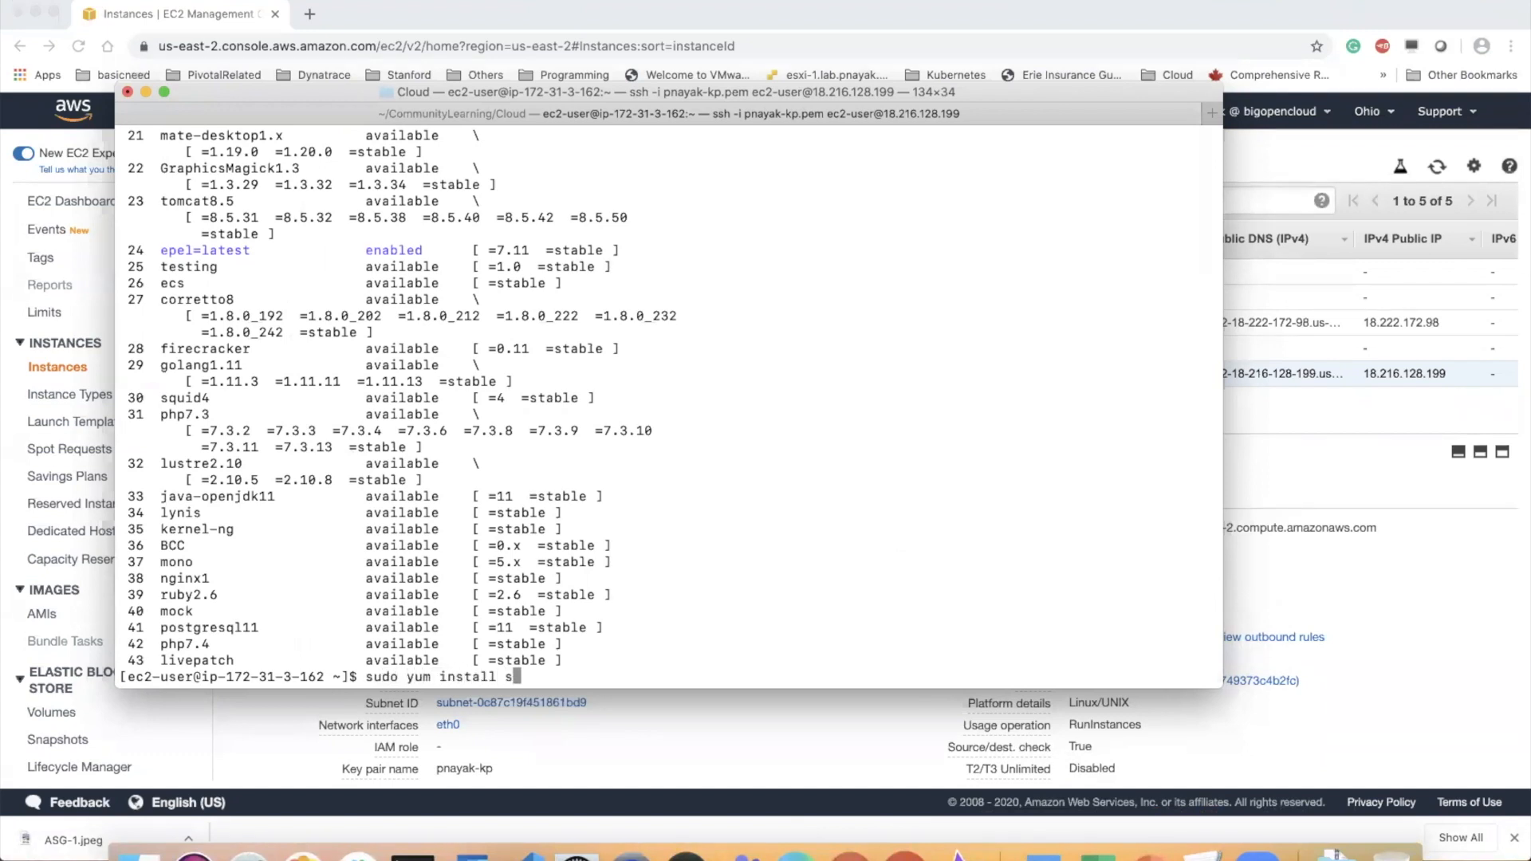
{"action": "type", "text": "ress -y"}
{"action": "key", "text": "Return"}
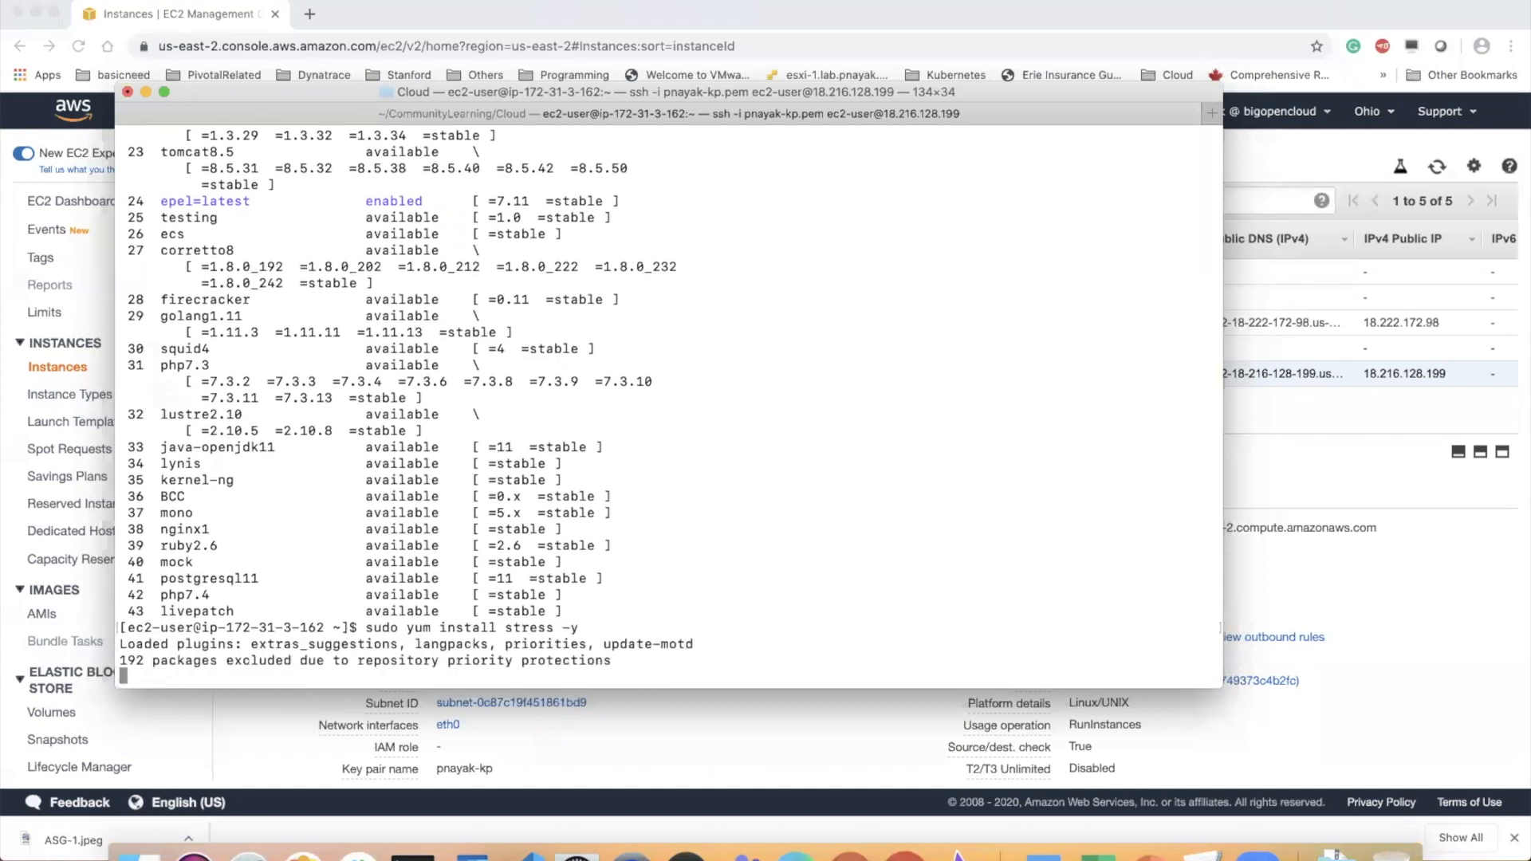
Clear the terminal and start the CPU load on the instance with "stress --cpu 5"
{"action": "type", "text": "clear"}
{"action": "key", "text": "Return"}
{"action": "type", "text": "stress"}
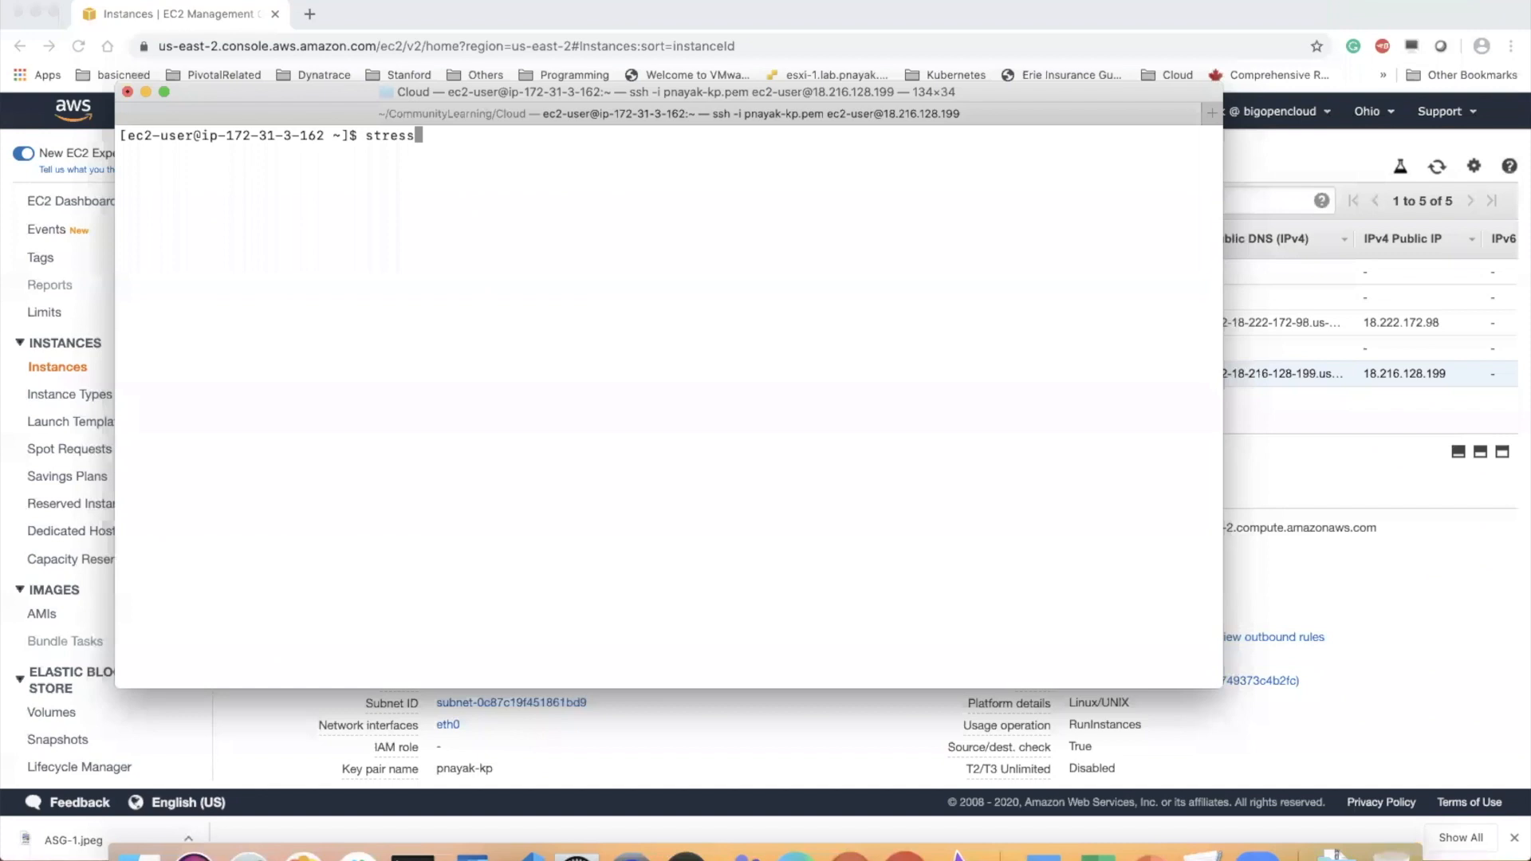
{"action": "type", "text": " --cpu 5"}
{"action": "key", "text": "Return"}
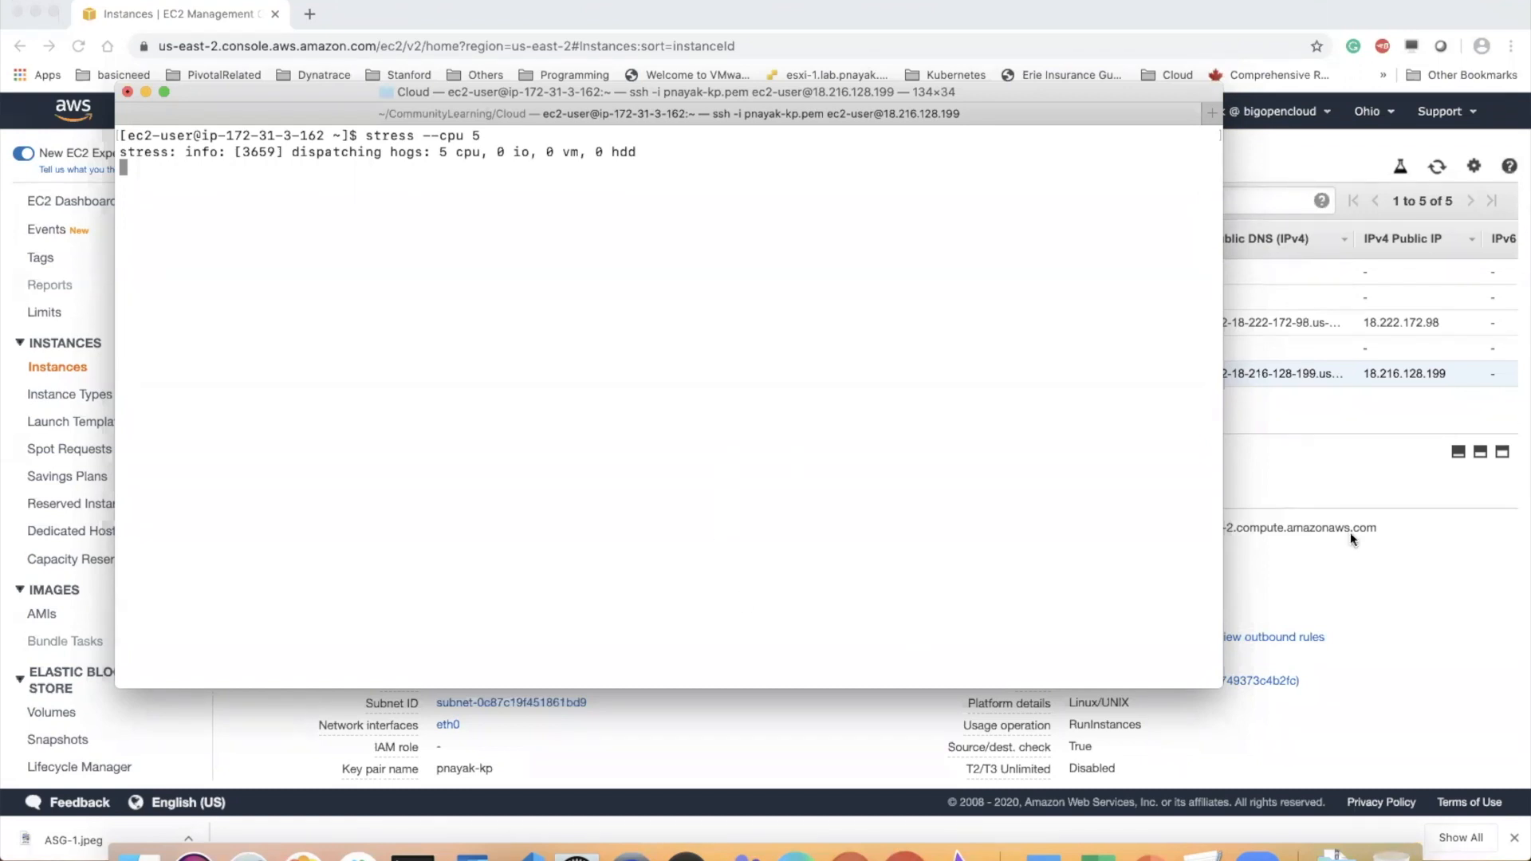
Switch to Chrome, check the running instances list from the EC2 Dashboard, and return to the dashboard
{"action": "left_click", "coordinate": [1463, 572]}
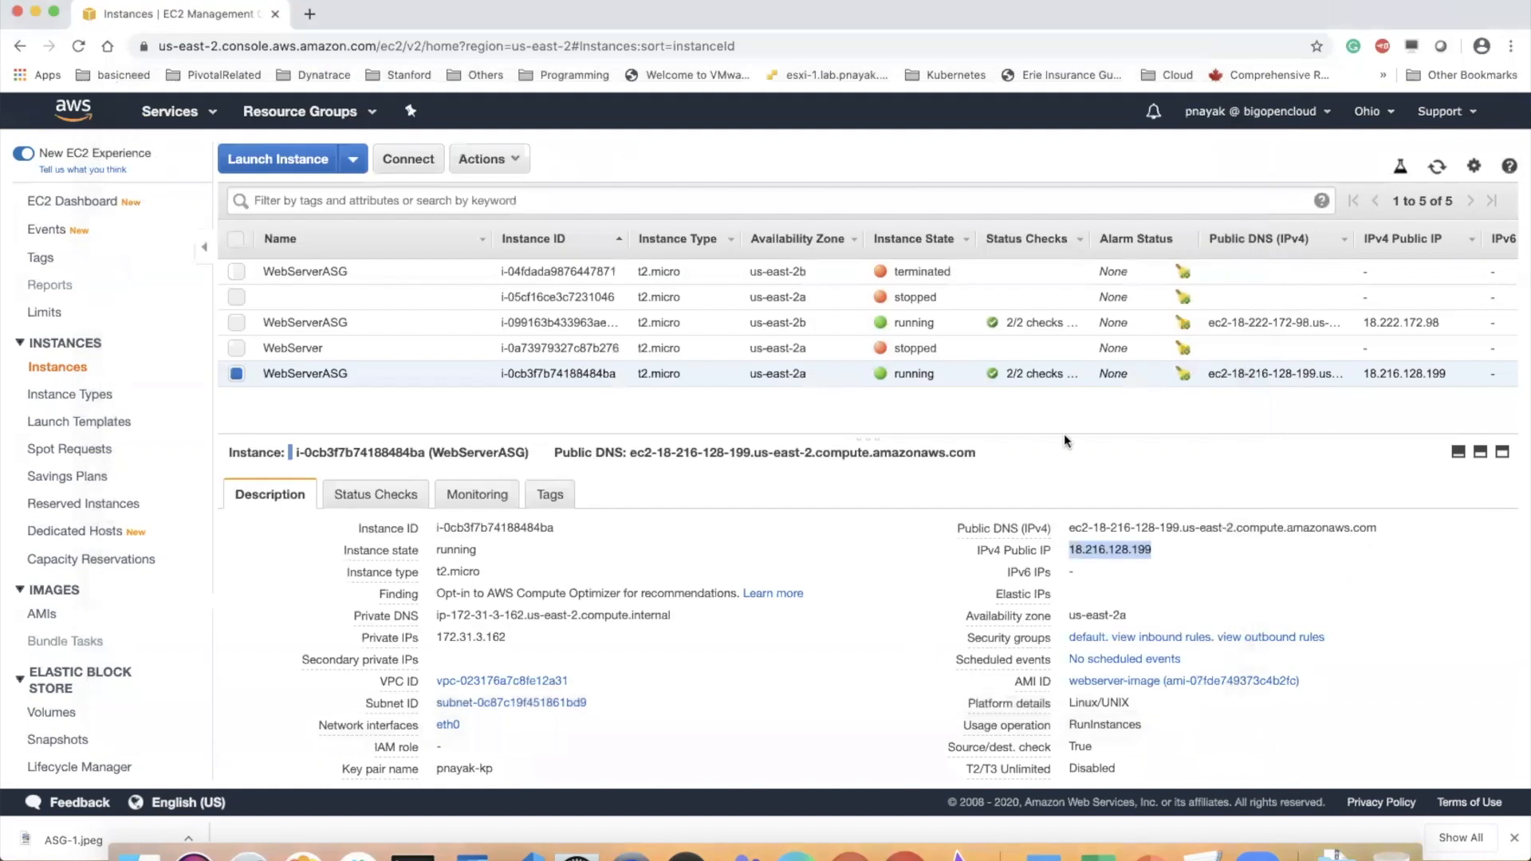
{"action": "left_click", "coordinate": [77, 202]}
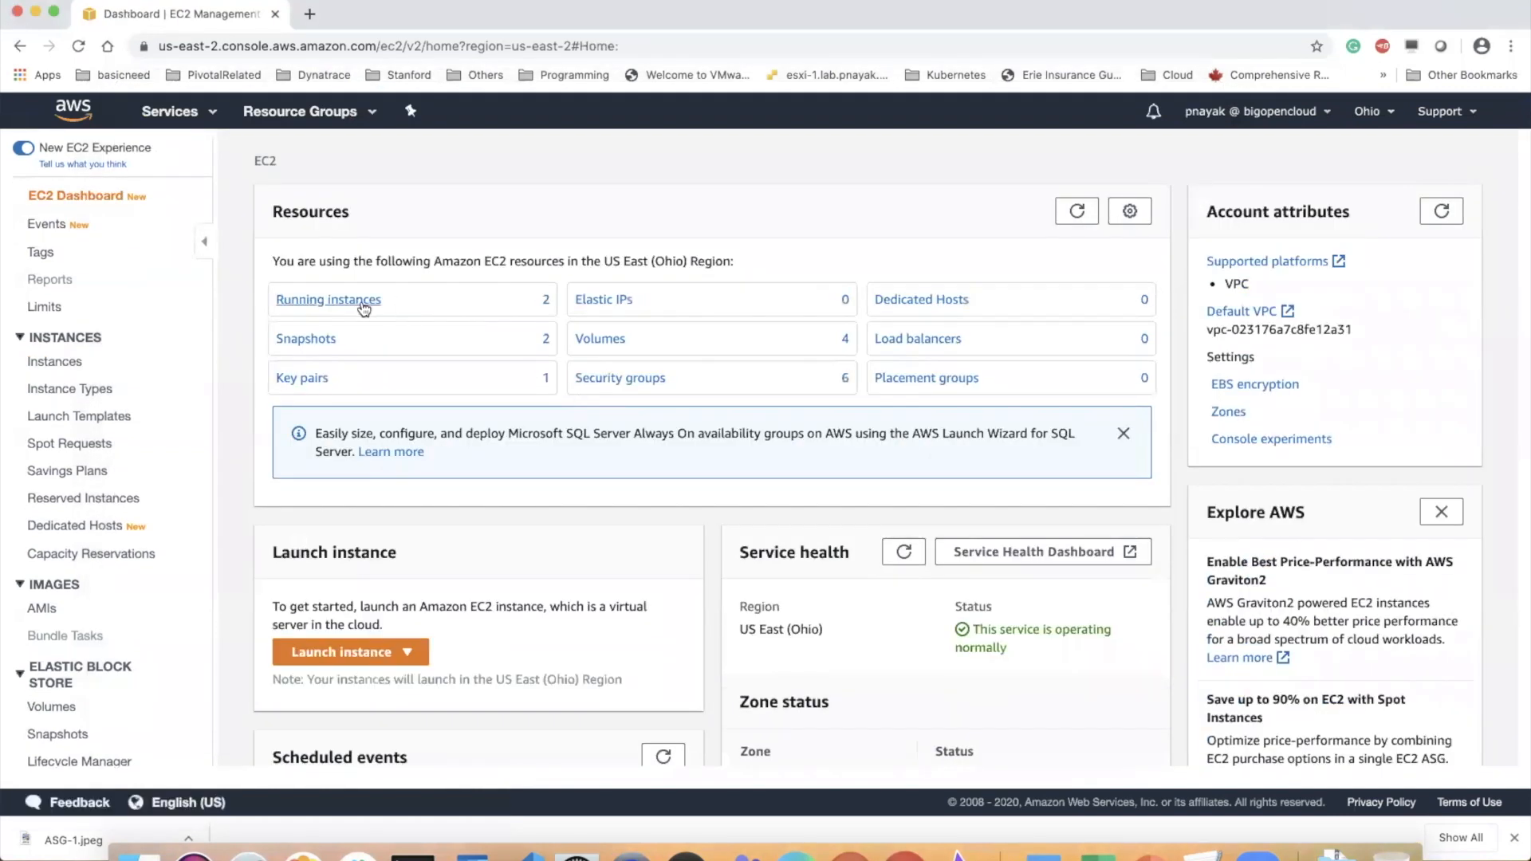
{"action": "left_click", "coordinate": [361, 303]}
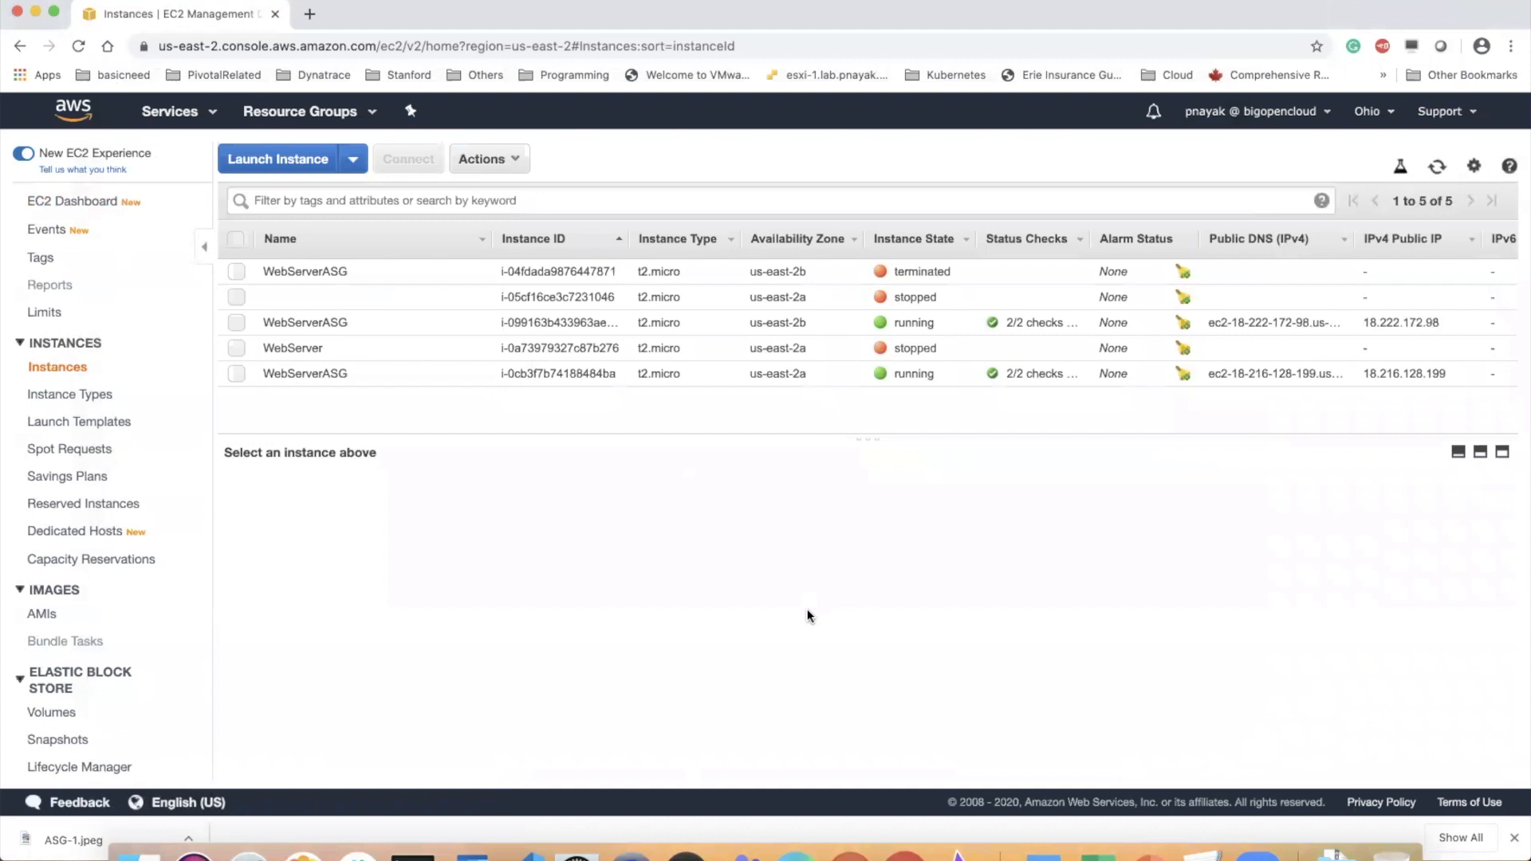
{"action": "left_click", "coordinate": [88, 201]}
Switch to Terminal and review the "stress --cpu 5" command and its output about the dispatched CPU workers
{"action": "left_click", "coordinate": [404, 829]}
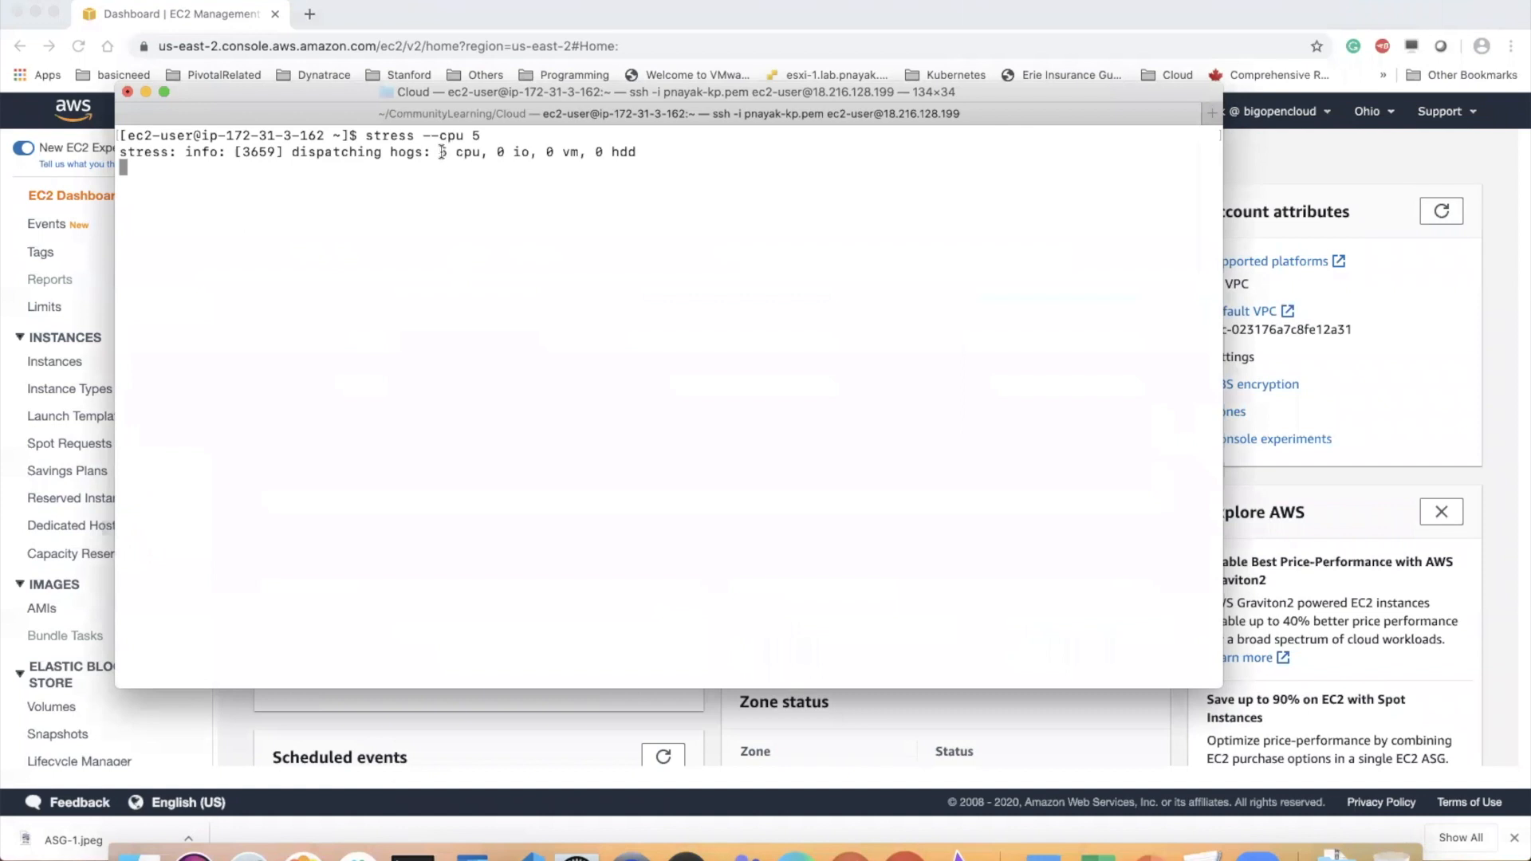
{"action": "left_click_drag", "start_coordinate": [441, 151], "coordinate": [510, 153]}
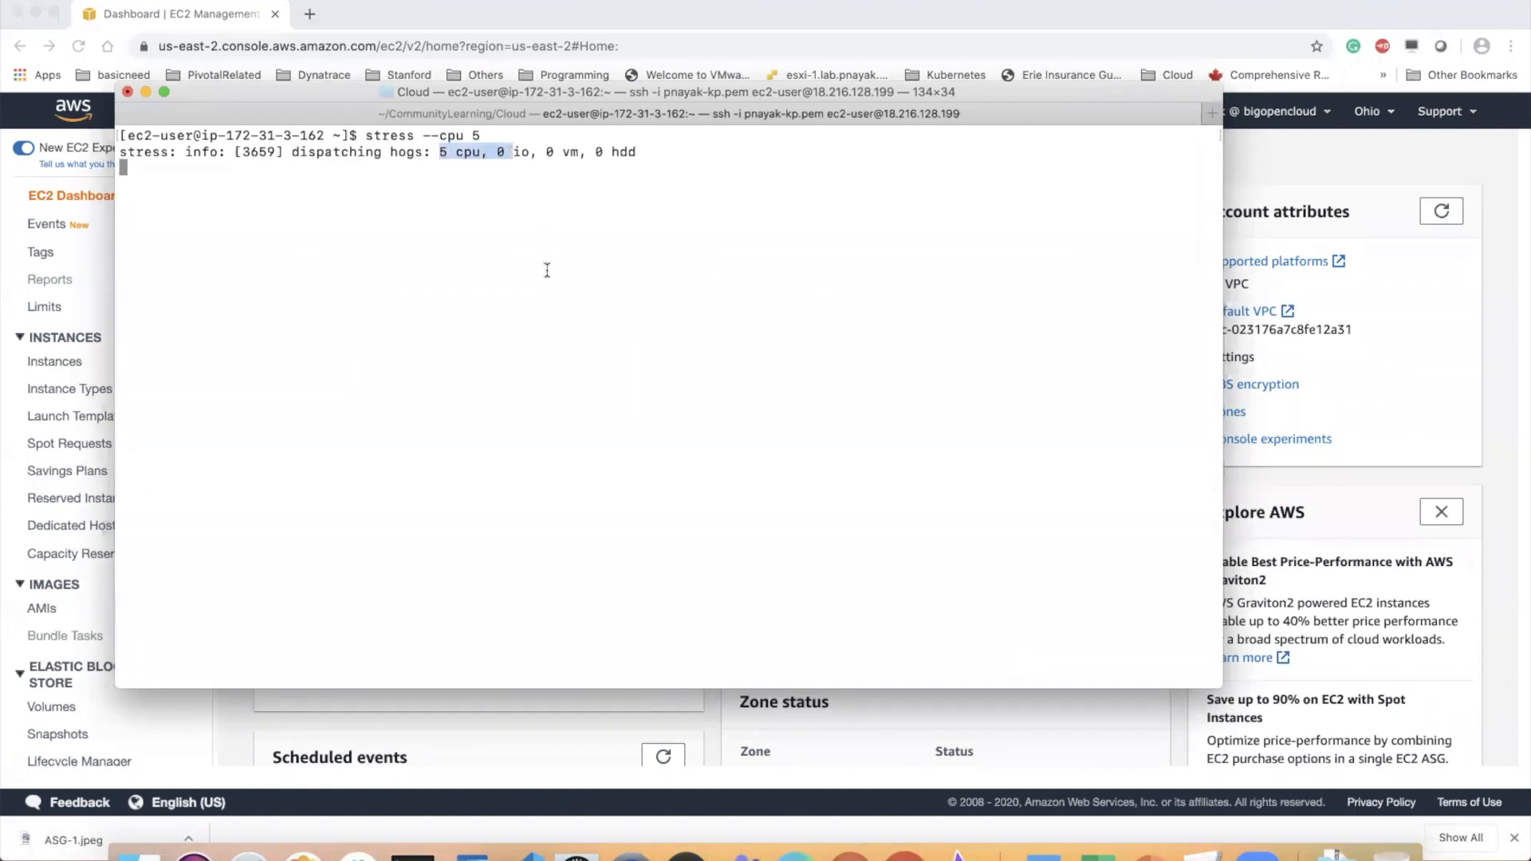
{"action": "left_click", "coordinate": [547, 270]}
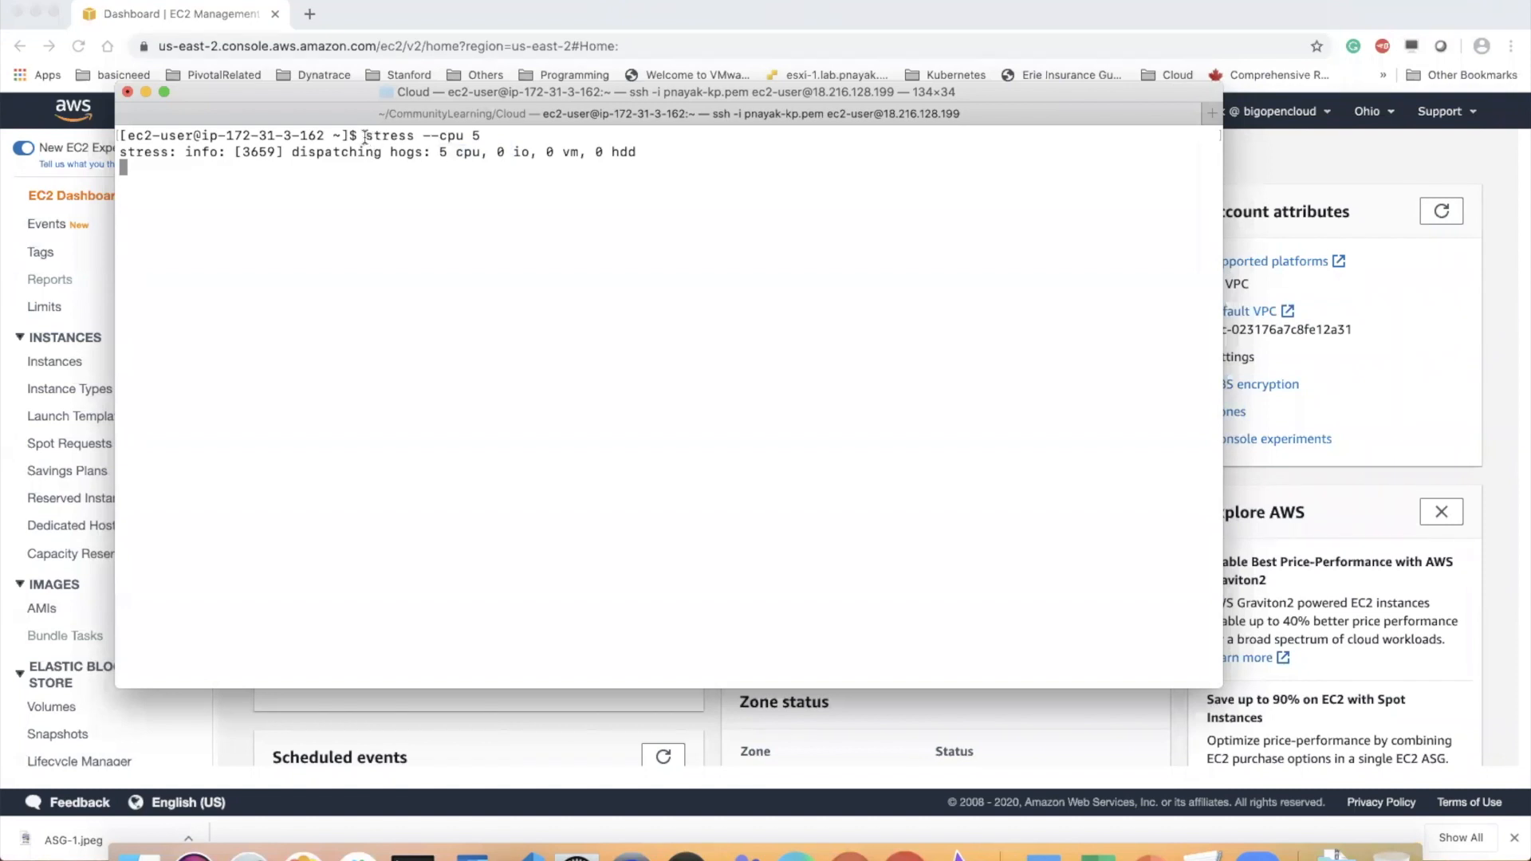
{"action": "left_click_drag", "start_coordinate": [365, 137], "coordinate": [491, 140]}
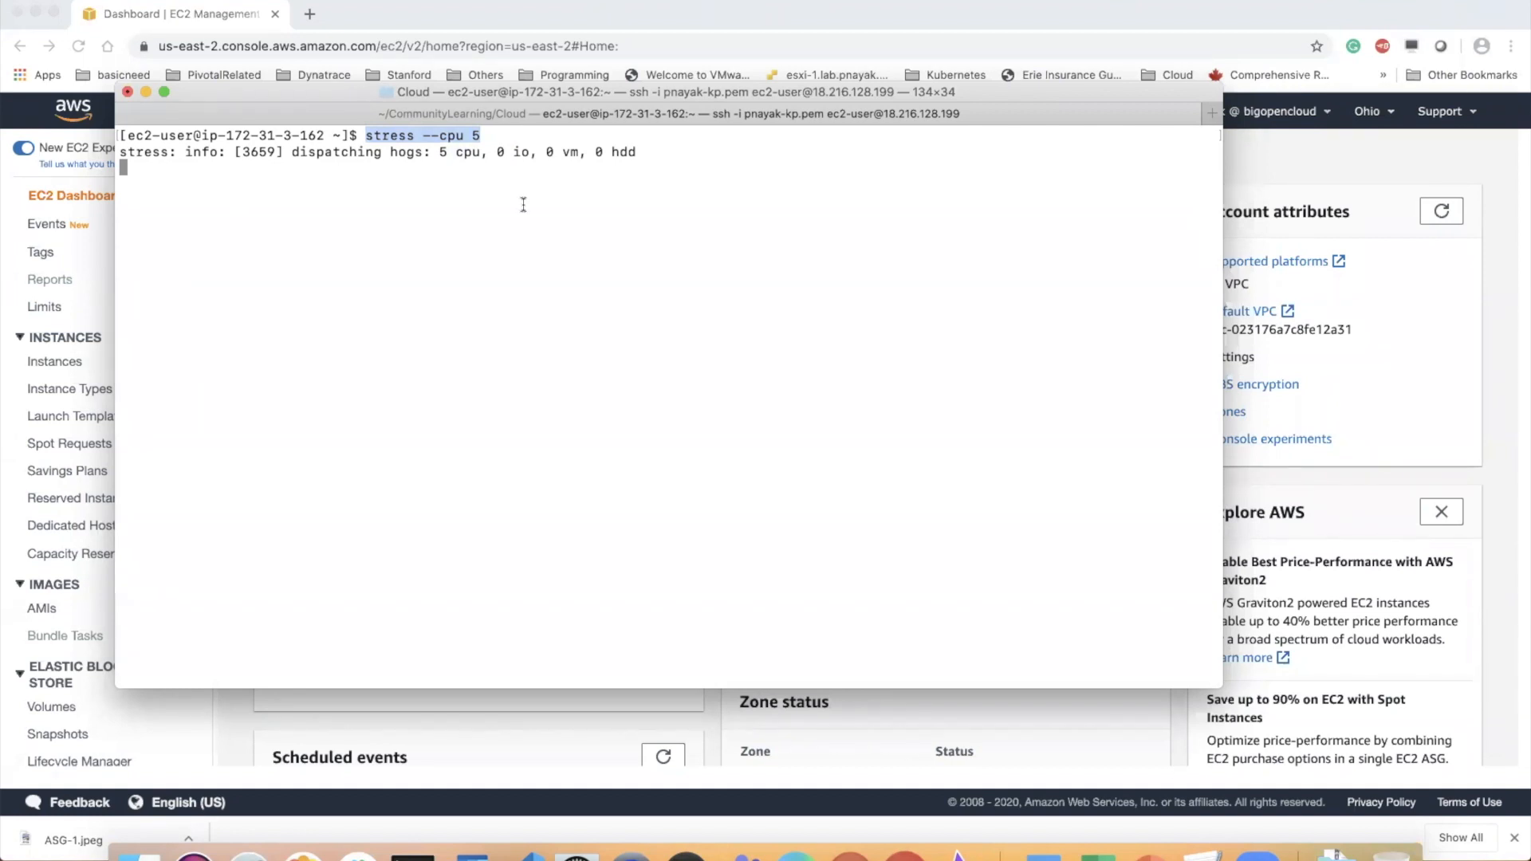
{"action": "left_click", "coordinate": [410, 137]}
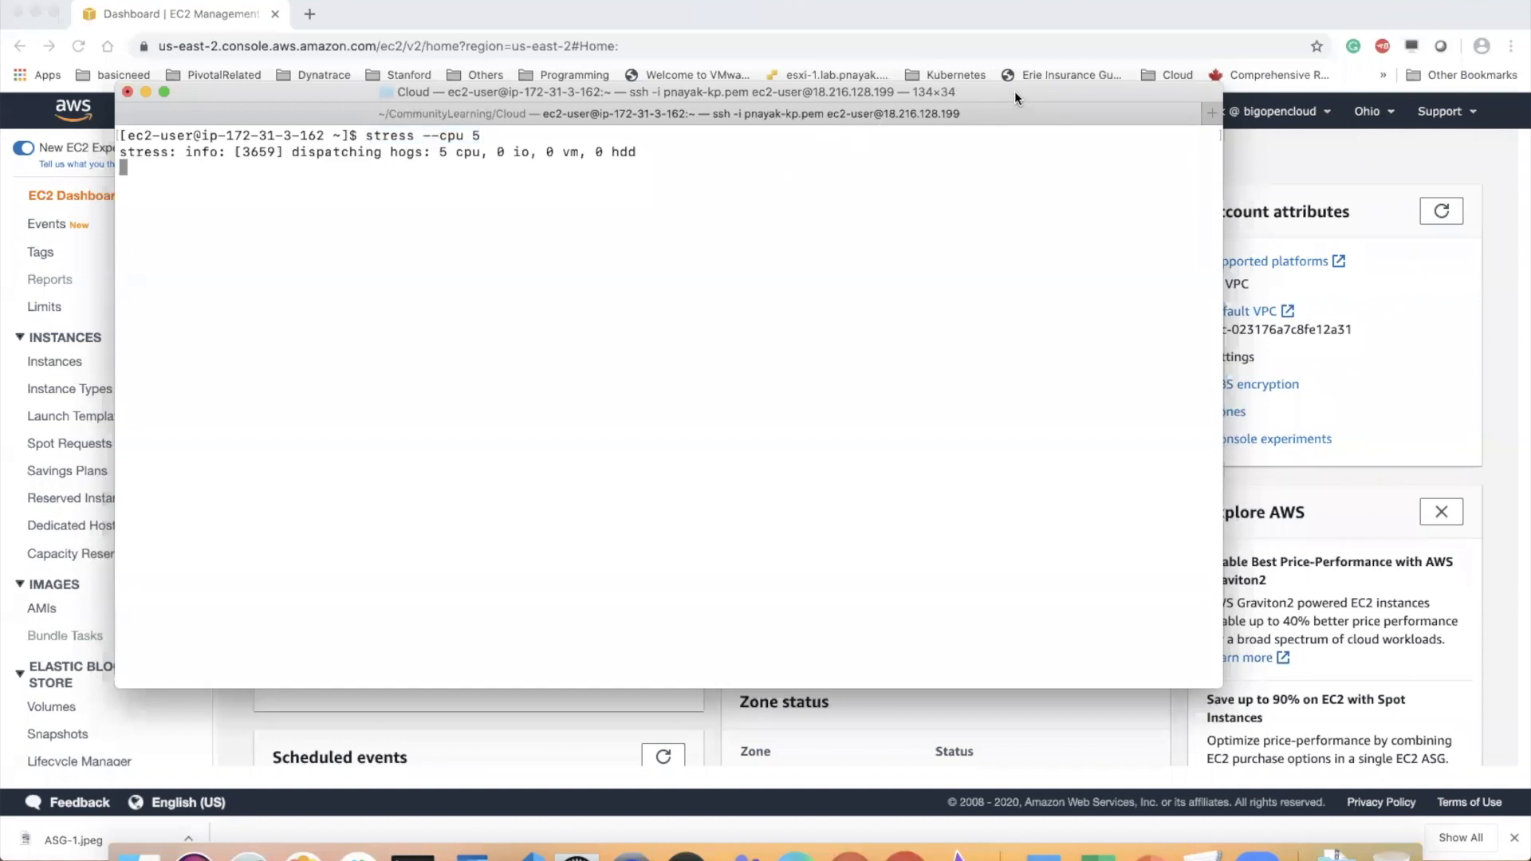
{"action": "left_click_drag", "start_coordinate": [989, 92], "coordinate": [1003, 142]}
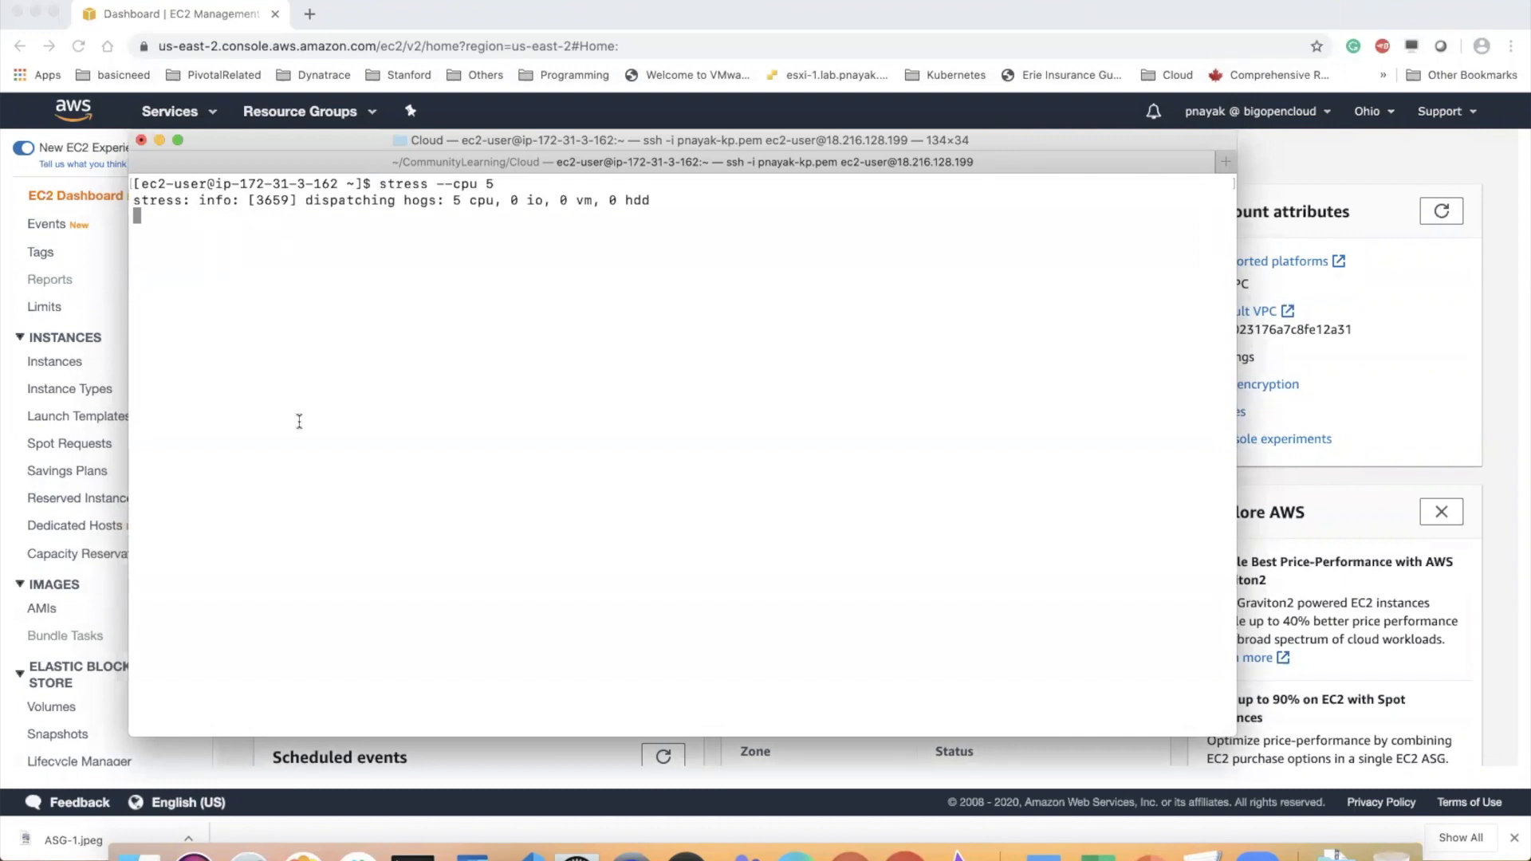
Switch to Chrome, refresh the running instances list to look for a scaled-out instance, and open the Auto Scaling Groups page
{"action": "left_click", "coordinate": [1497, 160]}
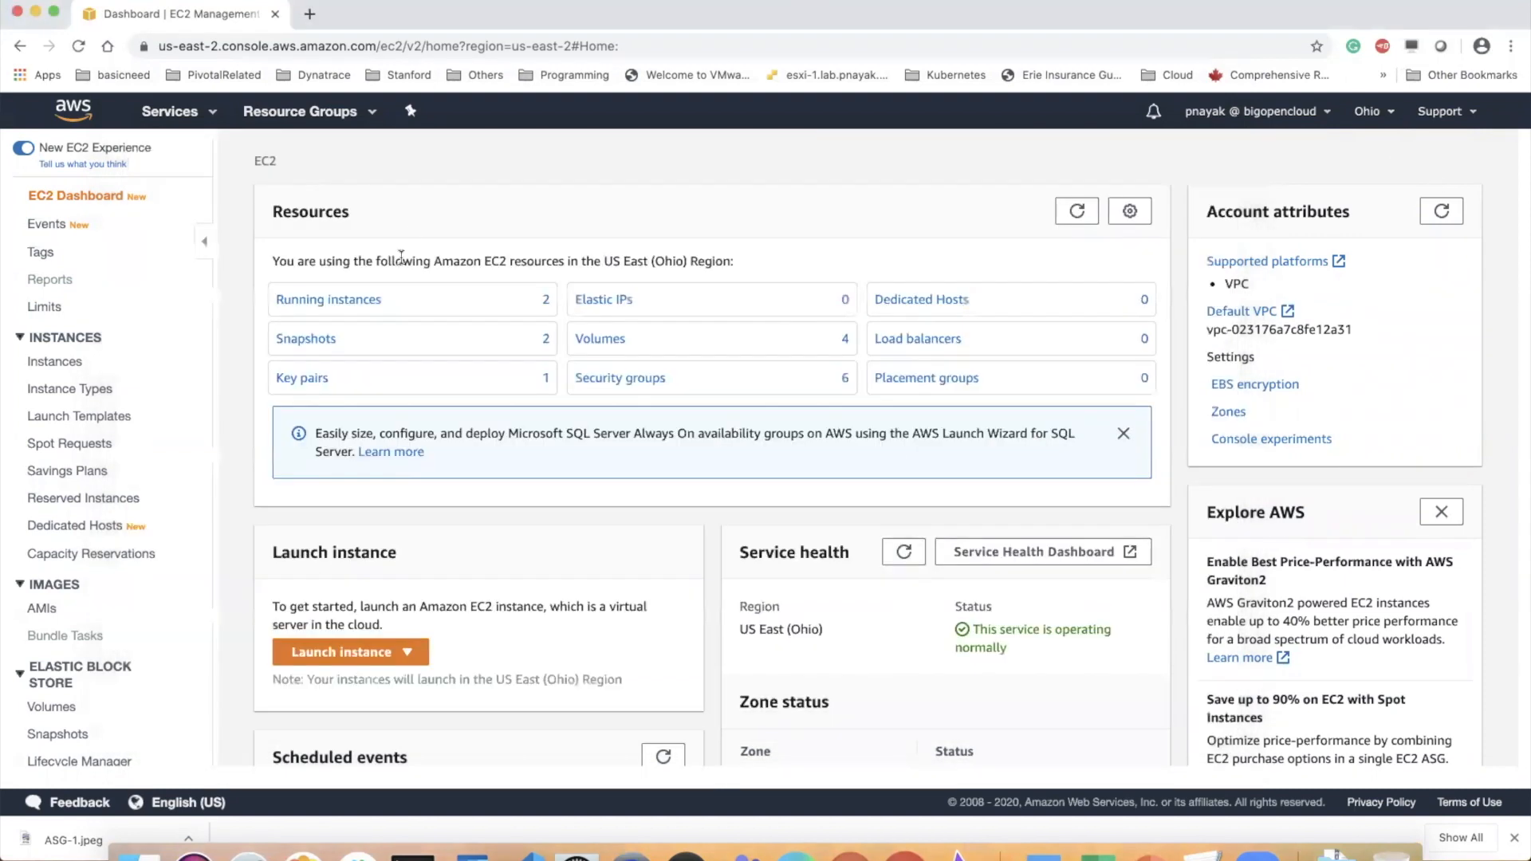
{"action": "left_click", "coordinate": [353, 300]}
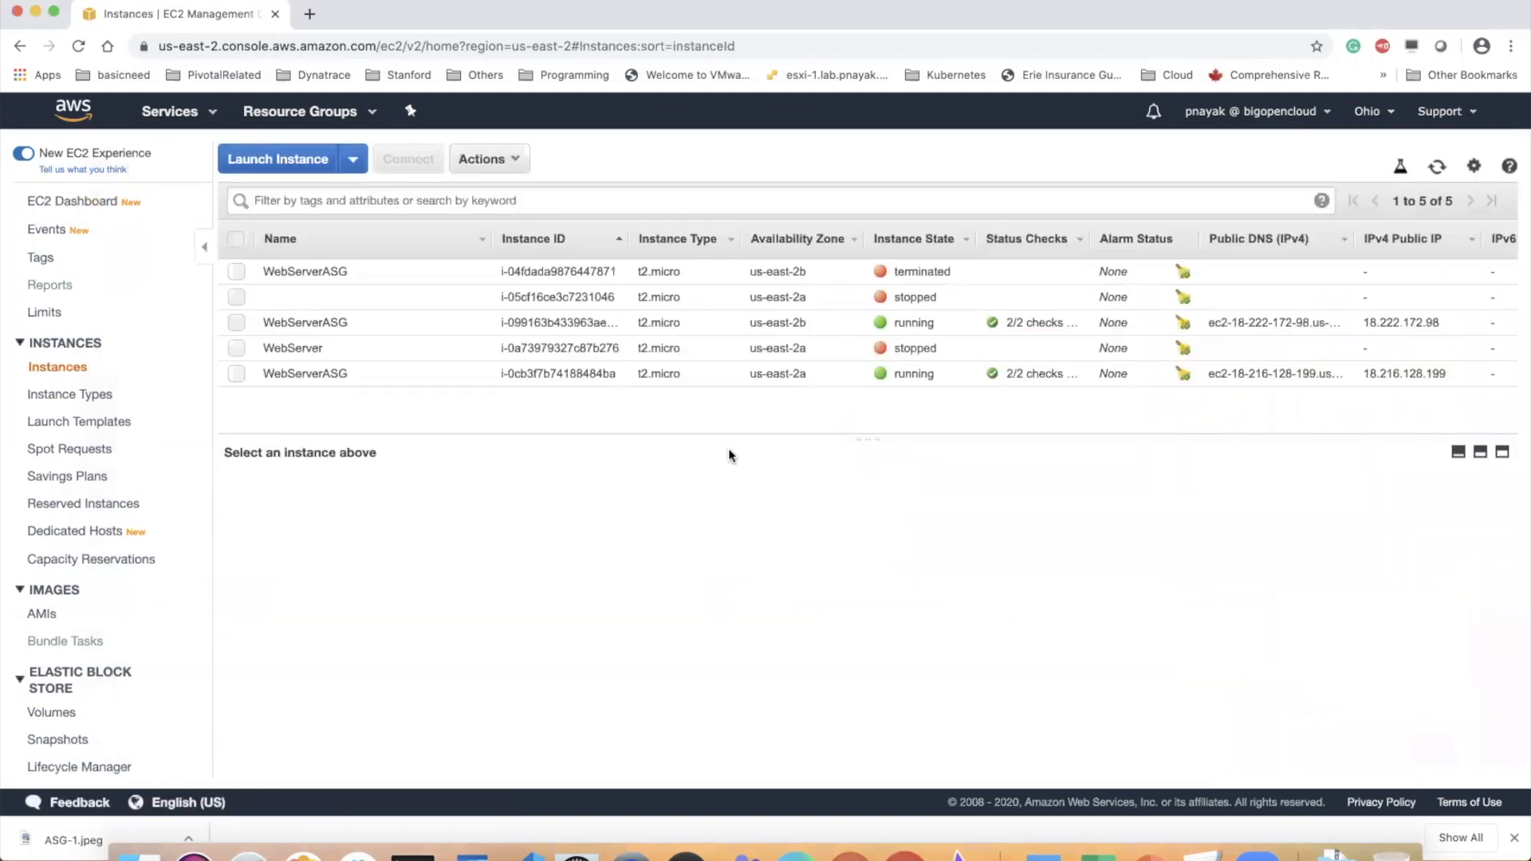
{"action": "left_click", "coordinate": [1436, 168]}
{"action": "left_click_drag", "start_coordinate": [872, 444], "coordinate": [877, 484]}
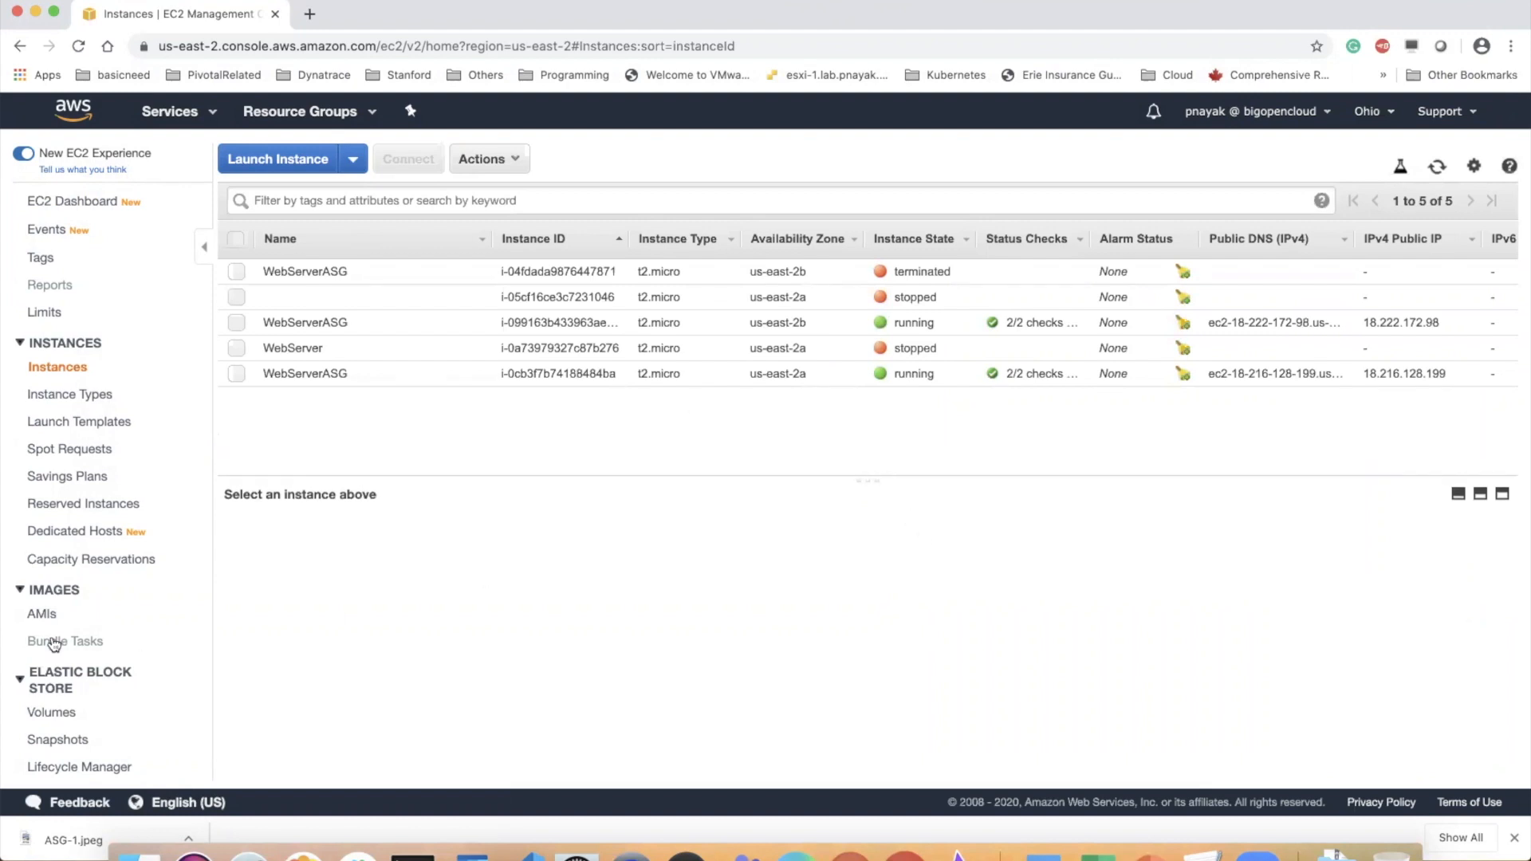
{"action": "scroll", "coordinate": [56, 646], "scroll_direction": "down", "scroll_amount": 5}
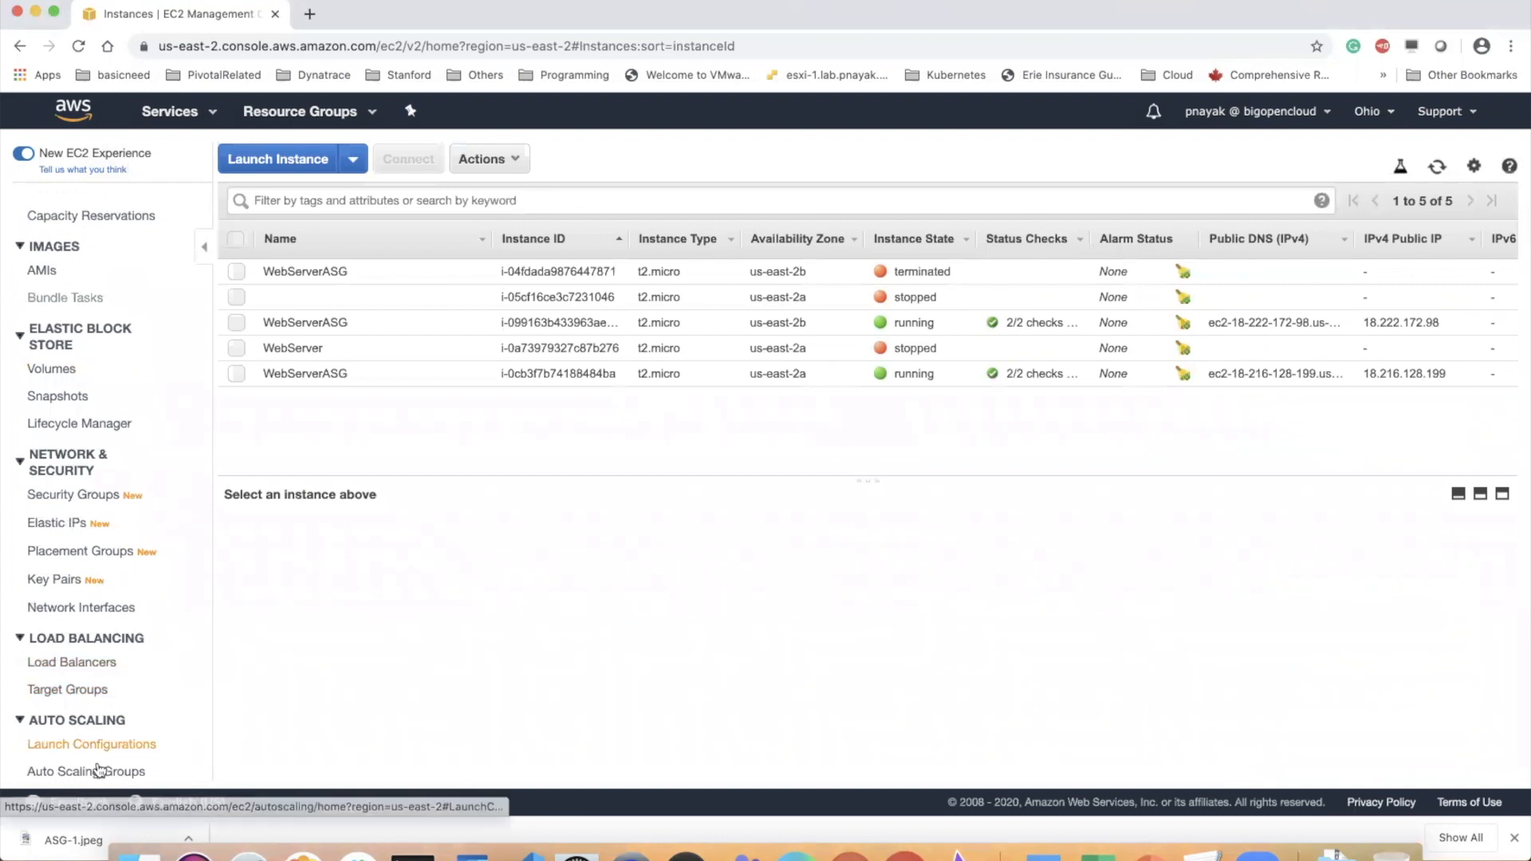
{"action": "left_click", "coordinate": [104, 773]}
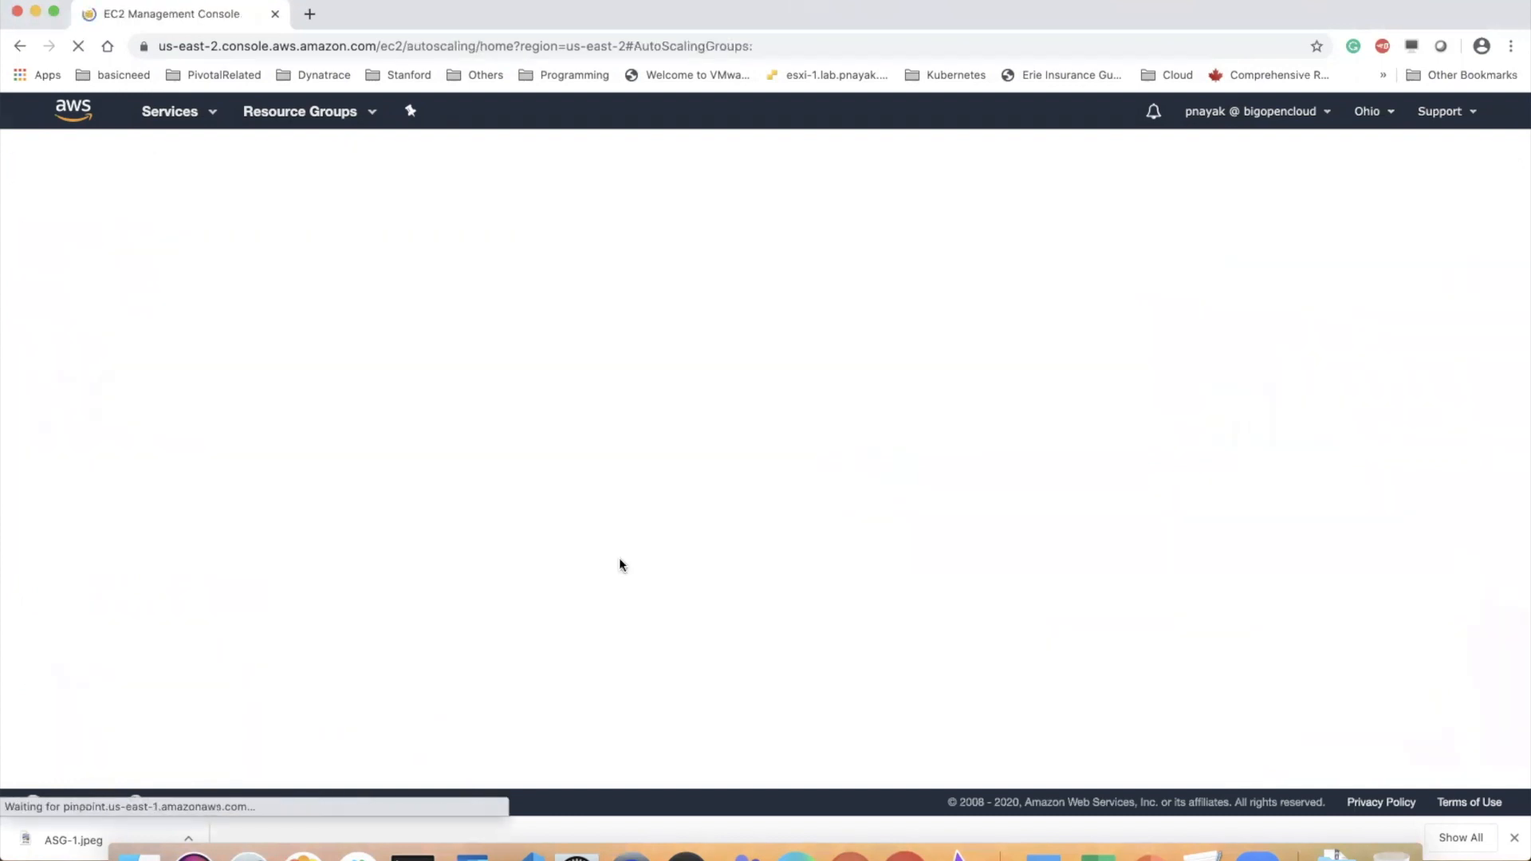
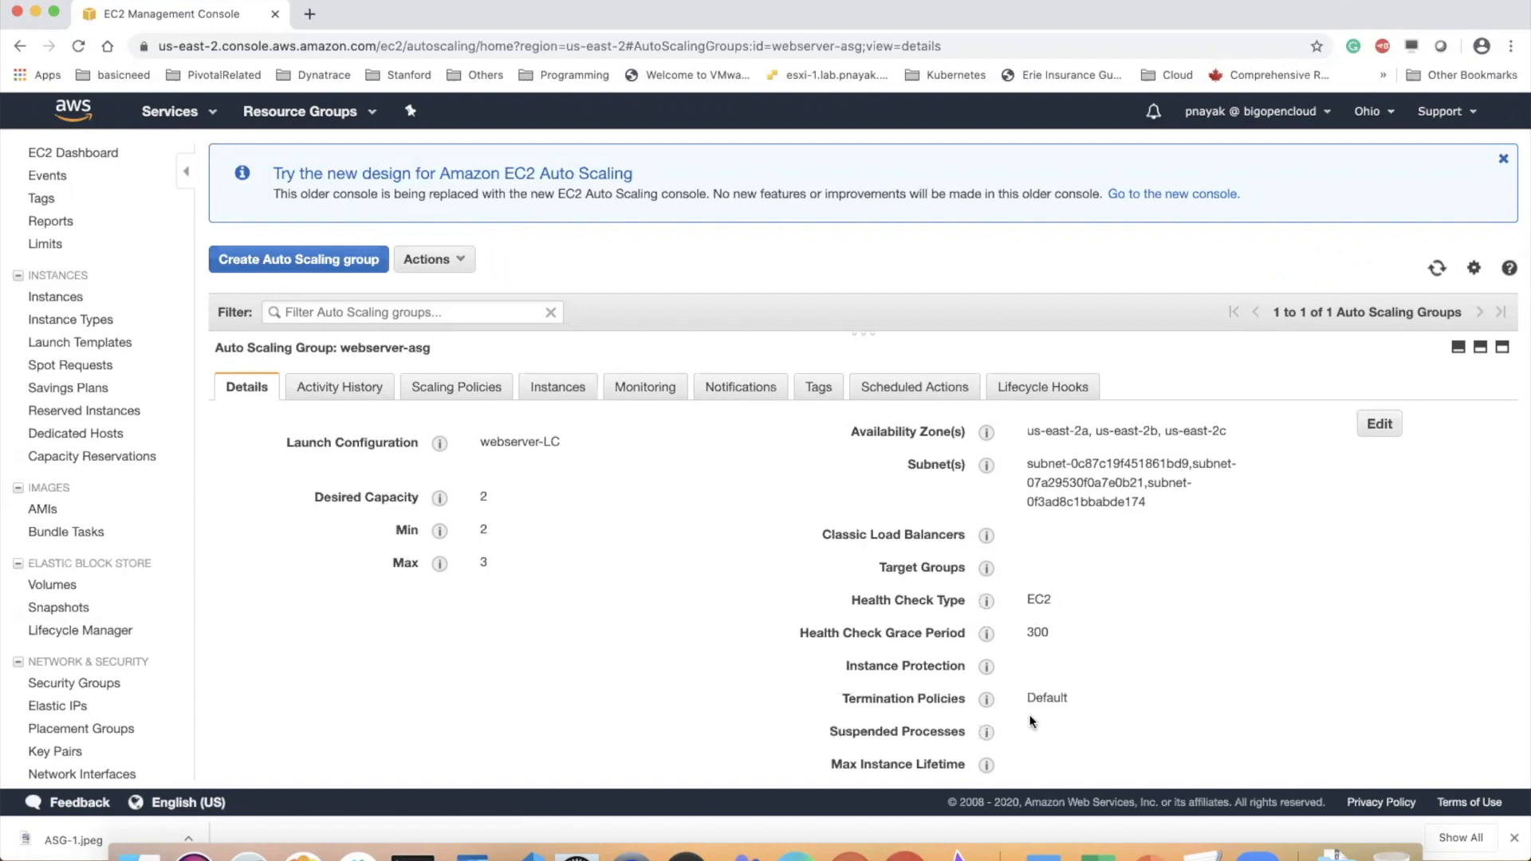
Review the activity history, scaling policies, monitoring and instances of the webserver-asg group, and refresh its instances list
{"action": "mouse_move", "coordinate": [986, 666]}
{"action": "left_click", "coordinate": [369, 393]}
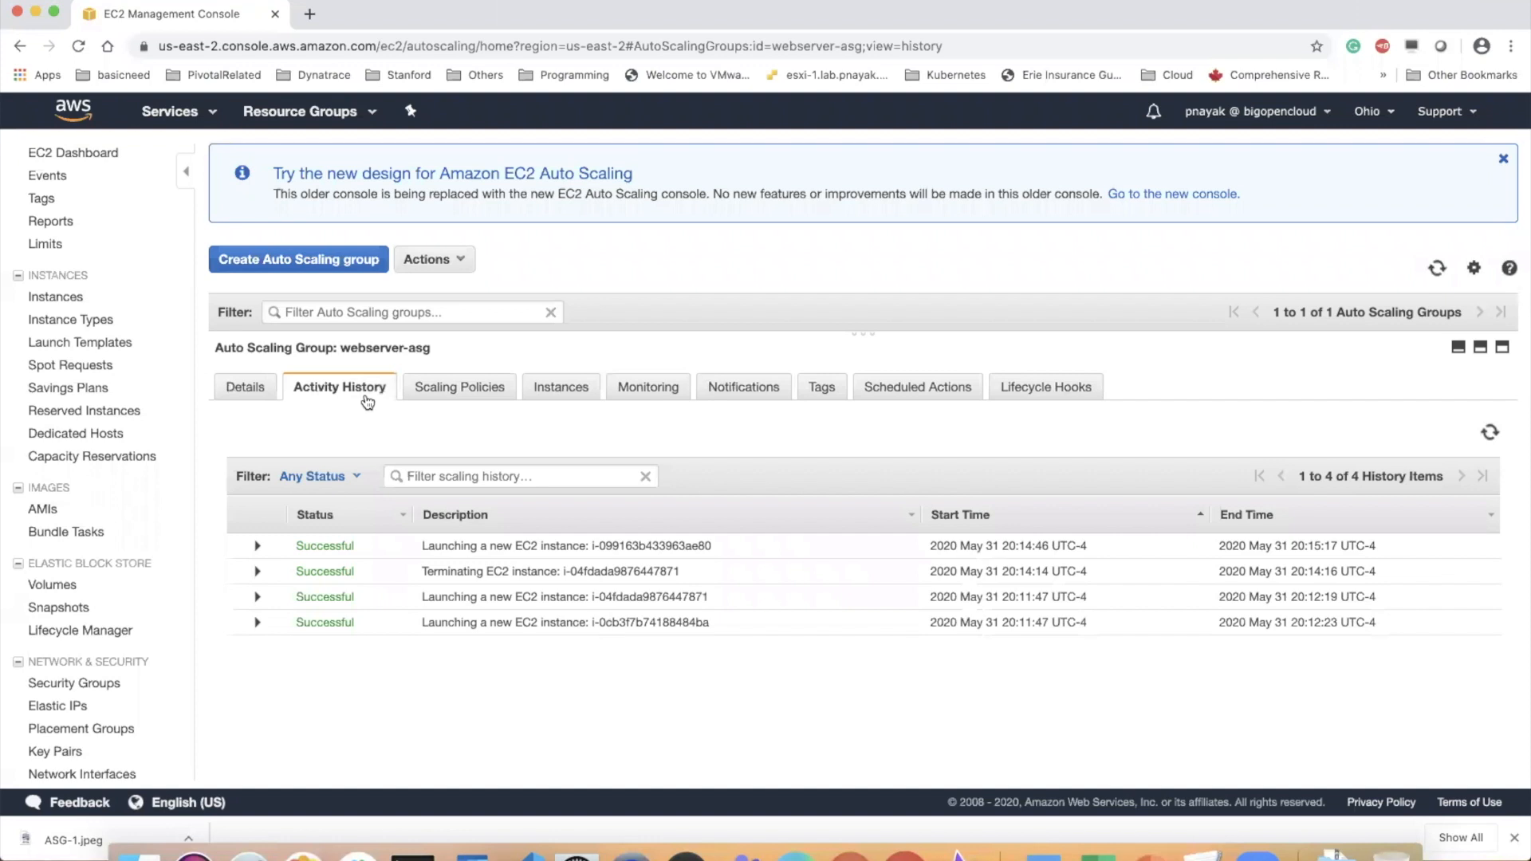
{"action": "left_click", "coordinate": [452, 390]}
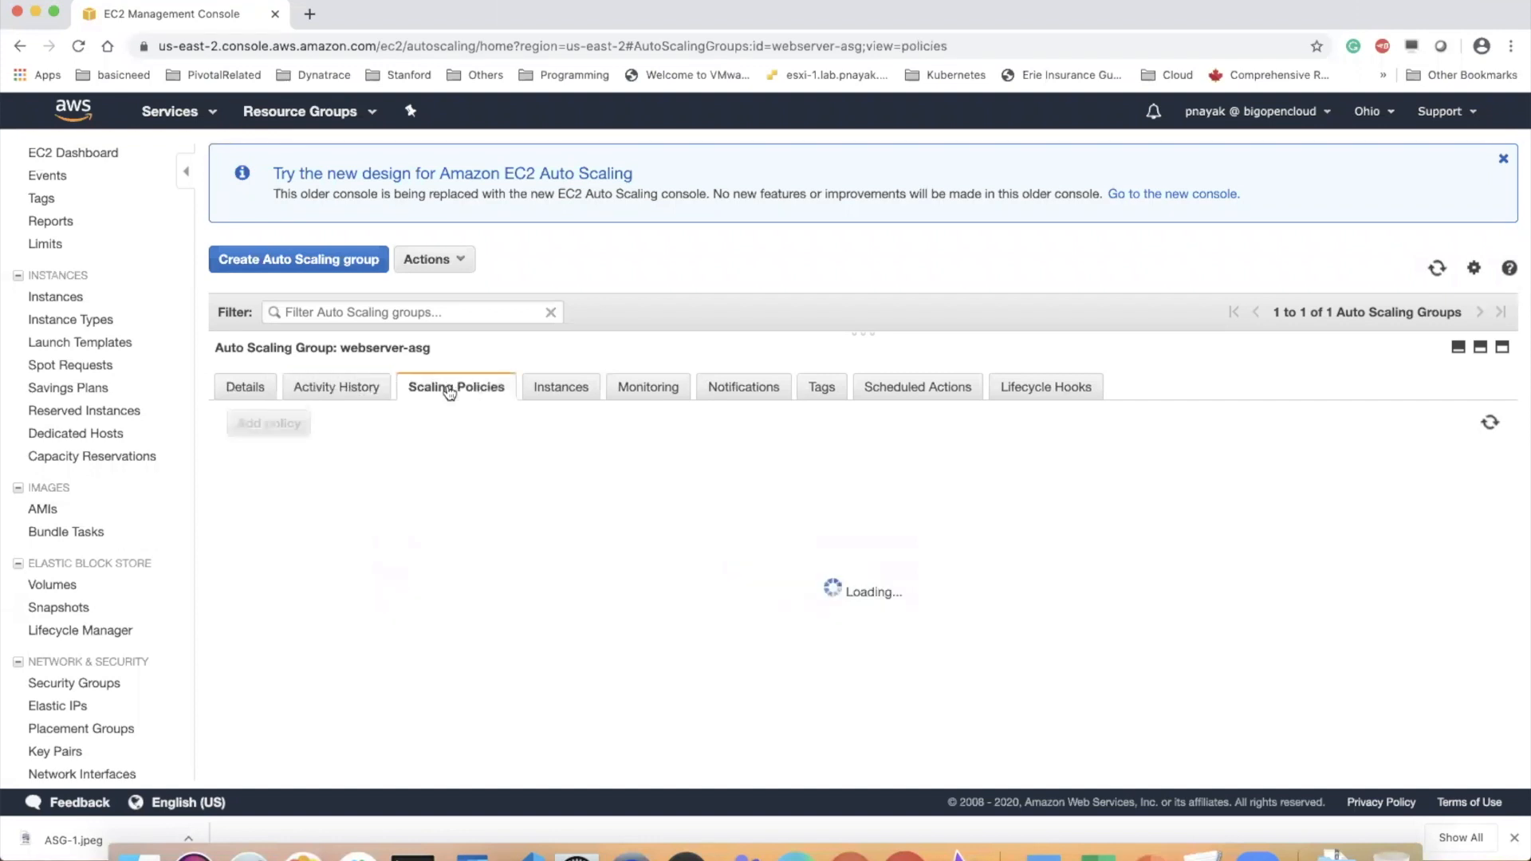
{"action": "left_click", "coordinate": [557, 388]}
{"action": "left_click", "coordinate": [644, 394]}
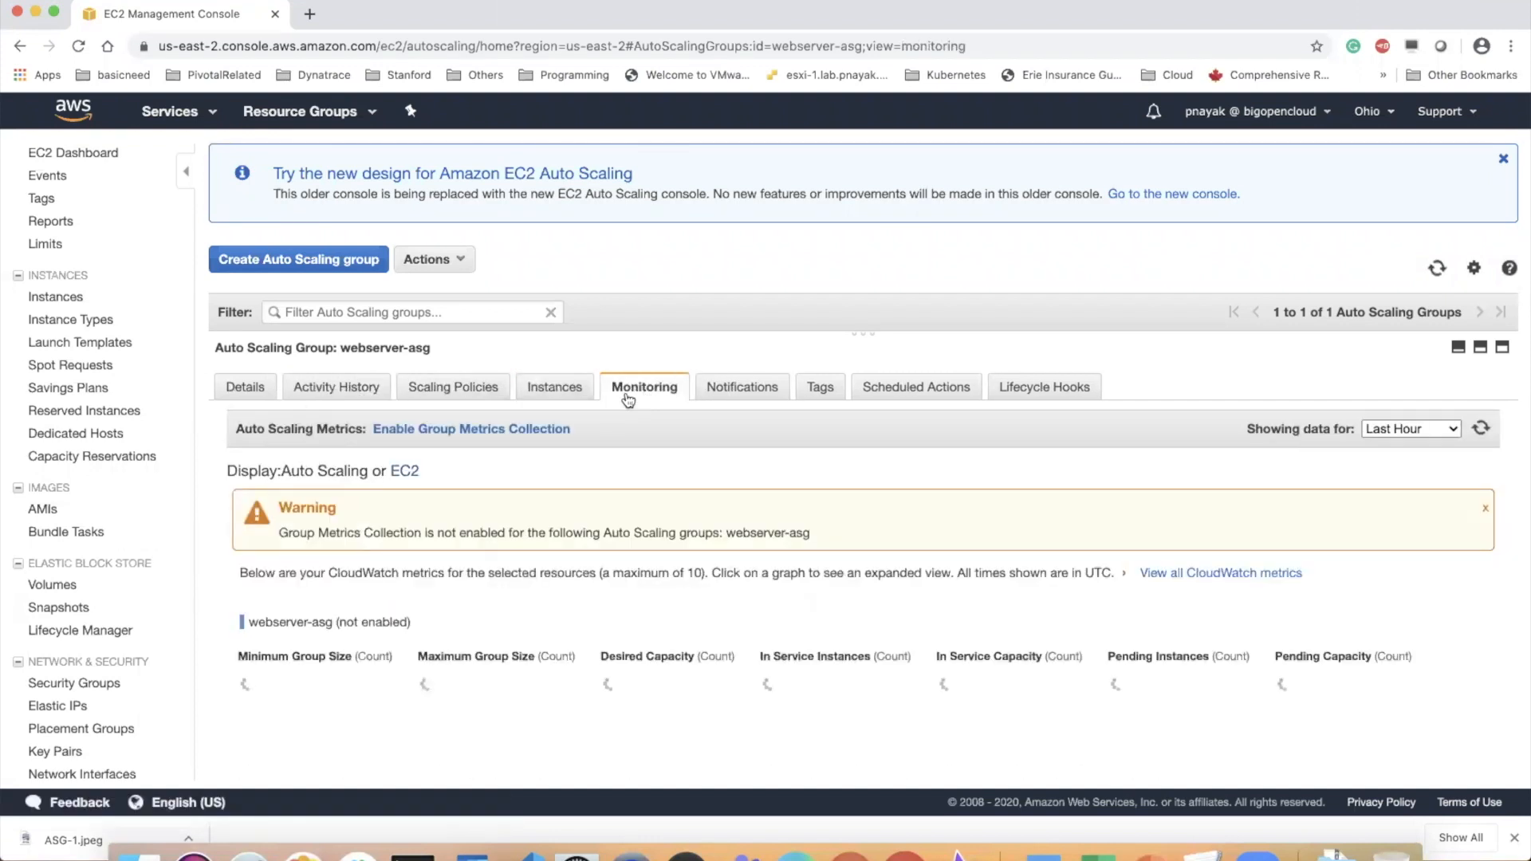
{"action": "left_click", "coordinate": [560, 394]}
{"action": "left_click", "coordinate": [1488, 434]}
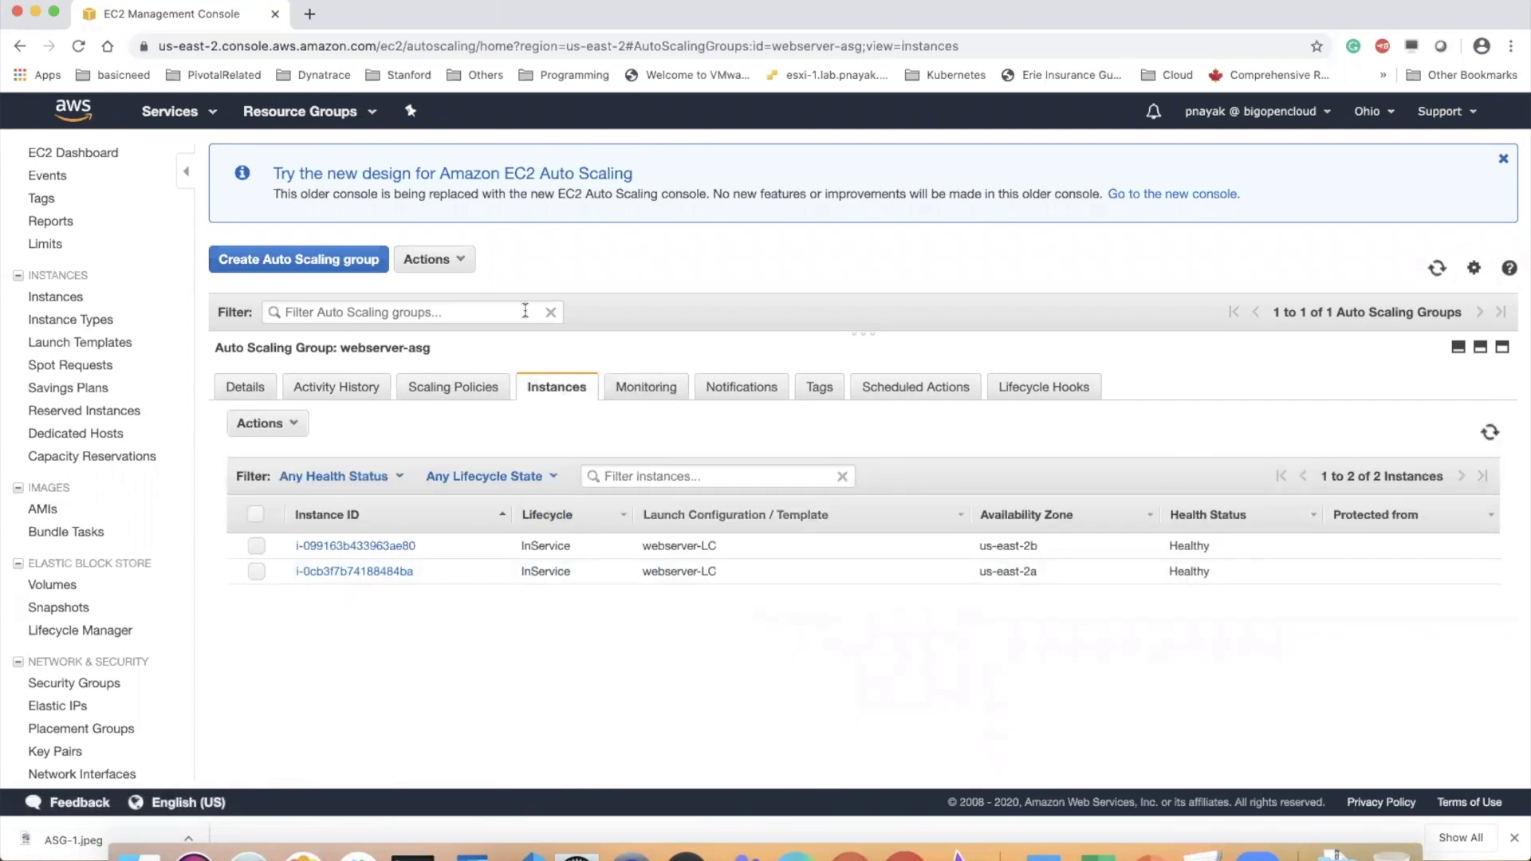
Open the running instances list from the EC2 Dashboard and refresh it to look for a new instance
{"action": "left_click", "coordinate": [107, 154]}
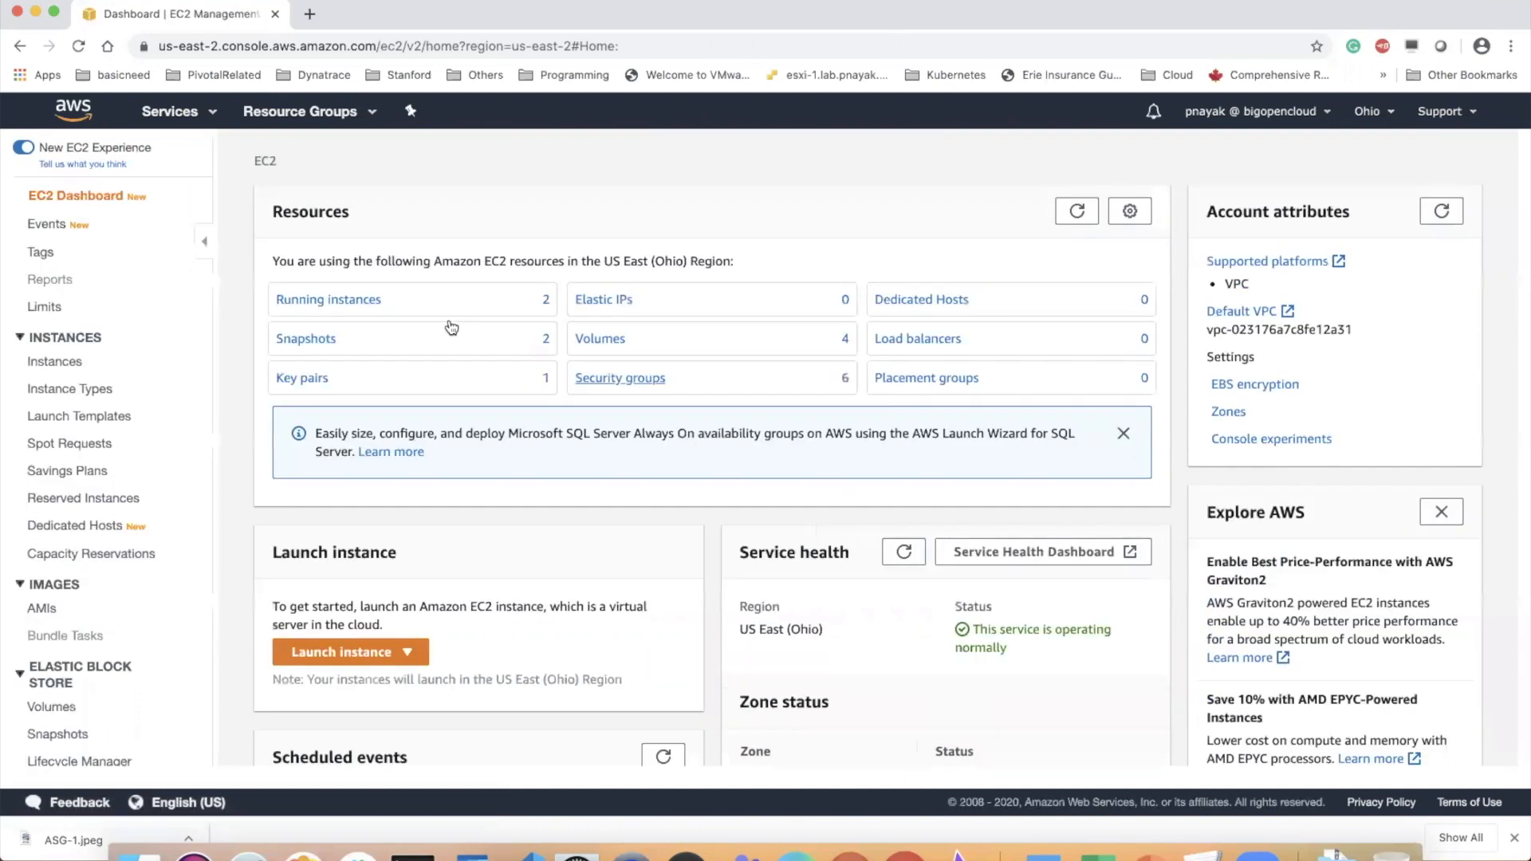
{"action": "left_click", "coordinate": [350, 299]}
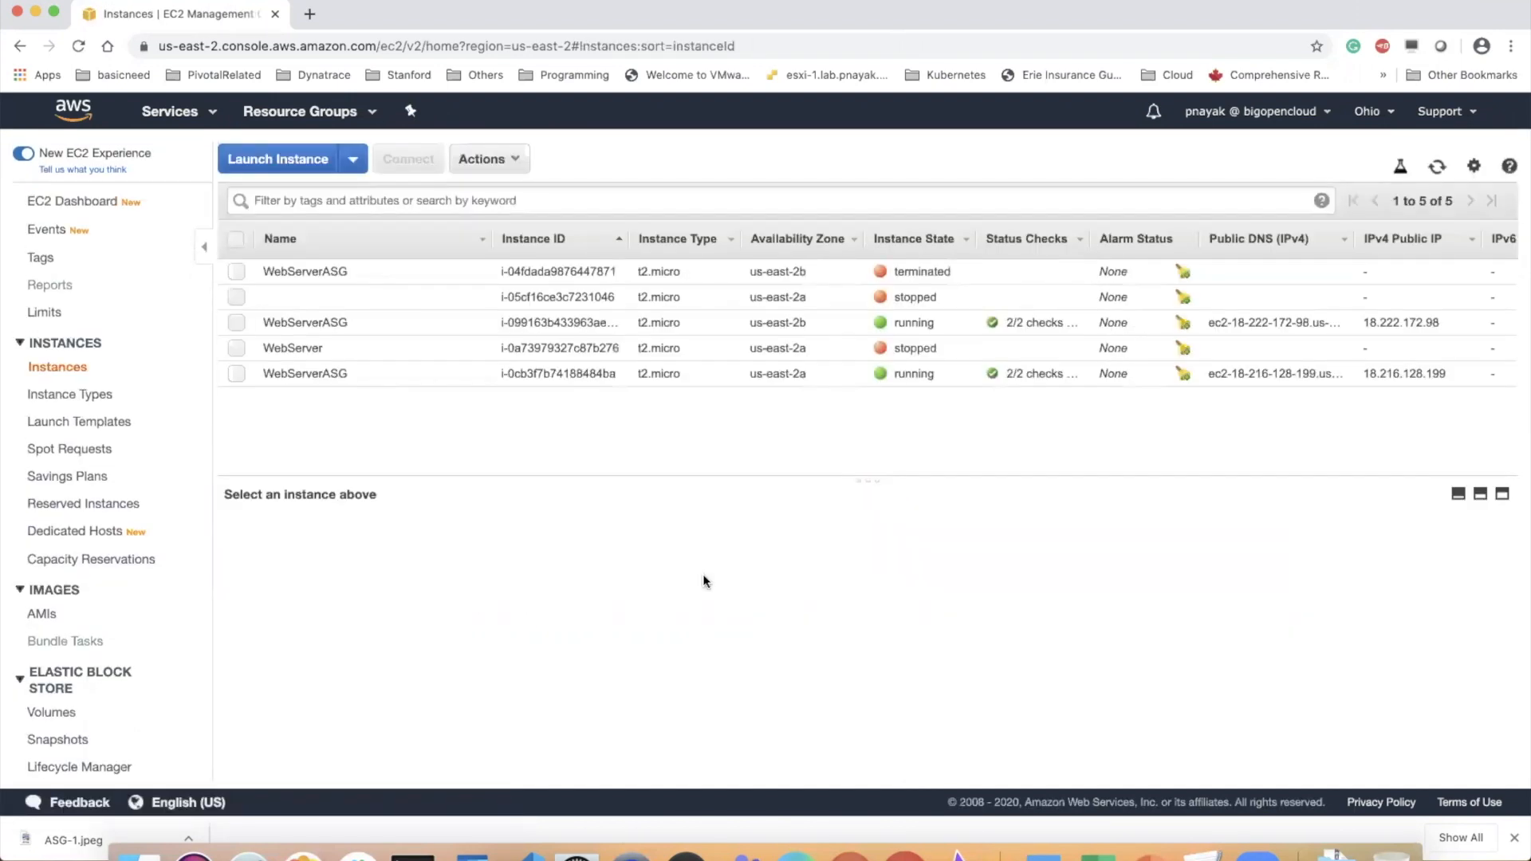
{"action": "left_click", "coordinate": [1435, 166]}
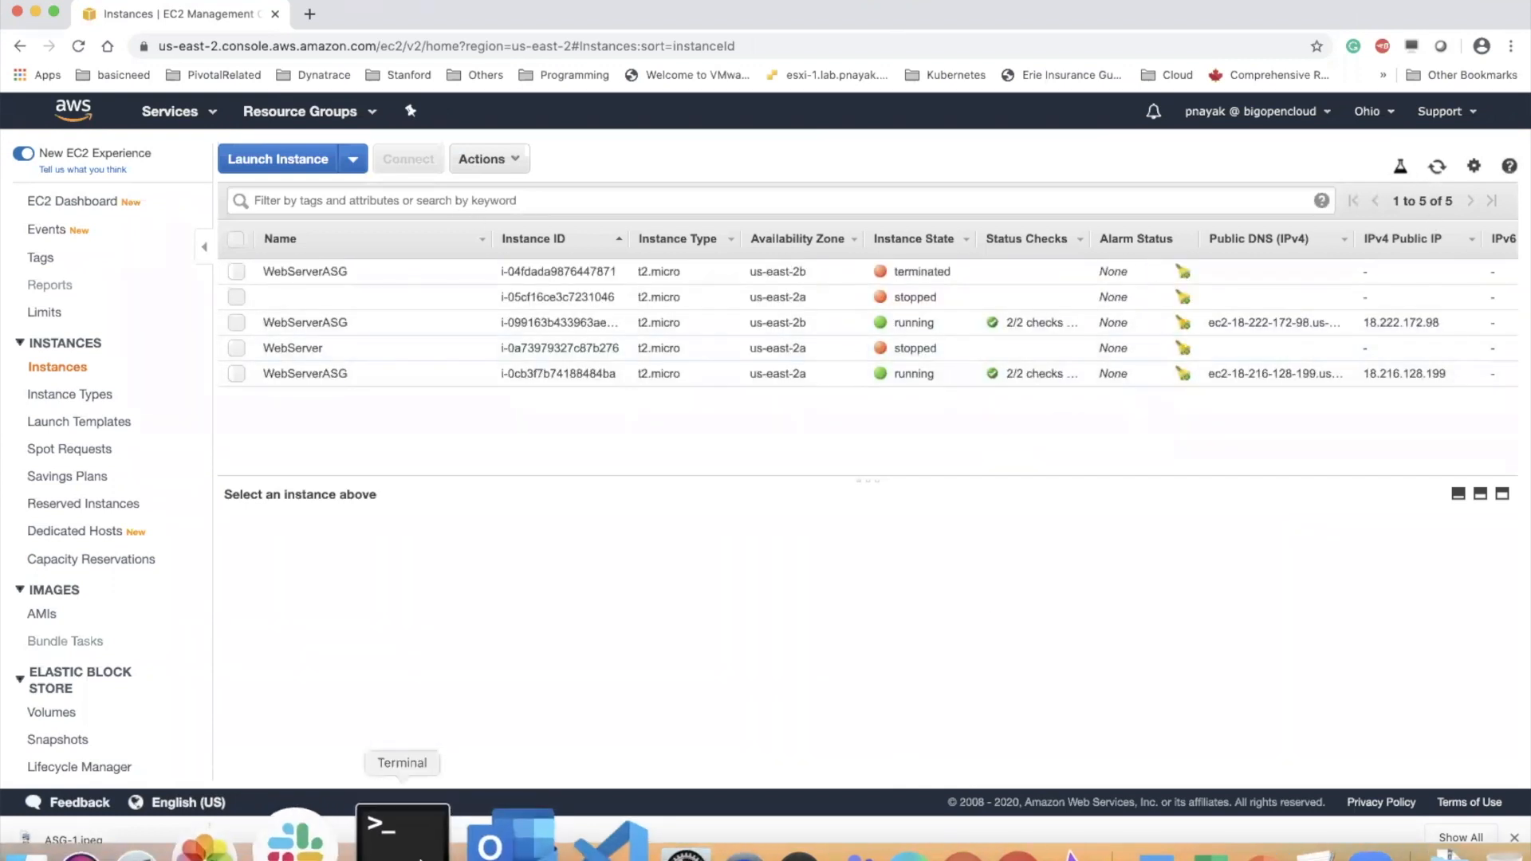
Switch to Terminal, open a second local shell session, and print its working directory with "pwd"
{"action": "left_click", "coordinate": [415, 850]}
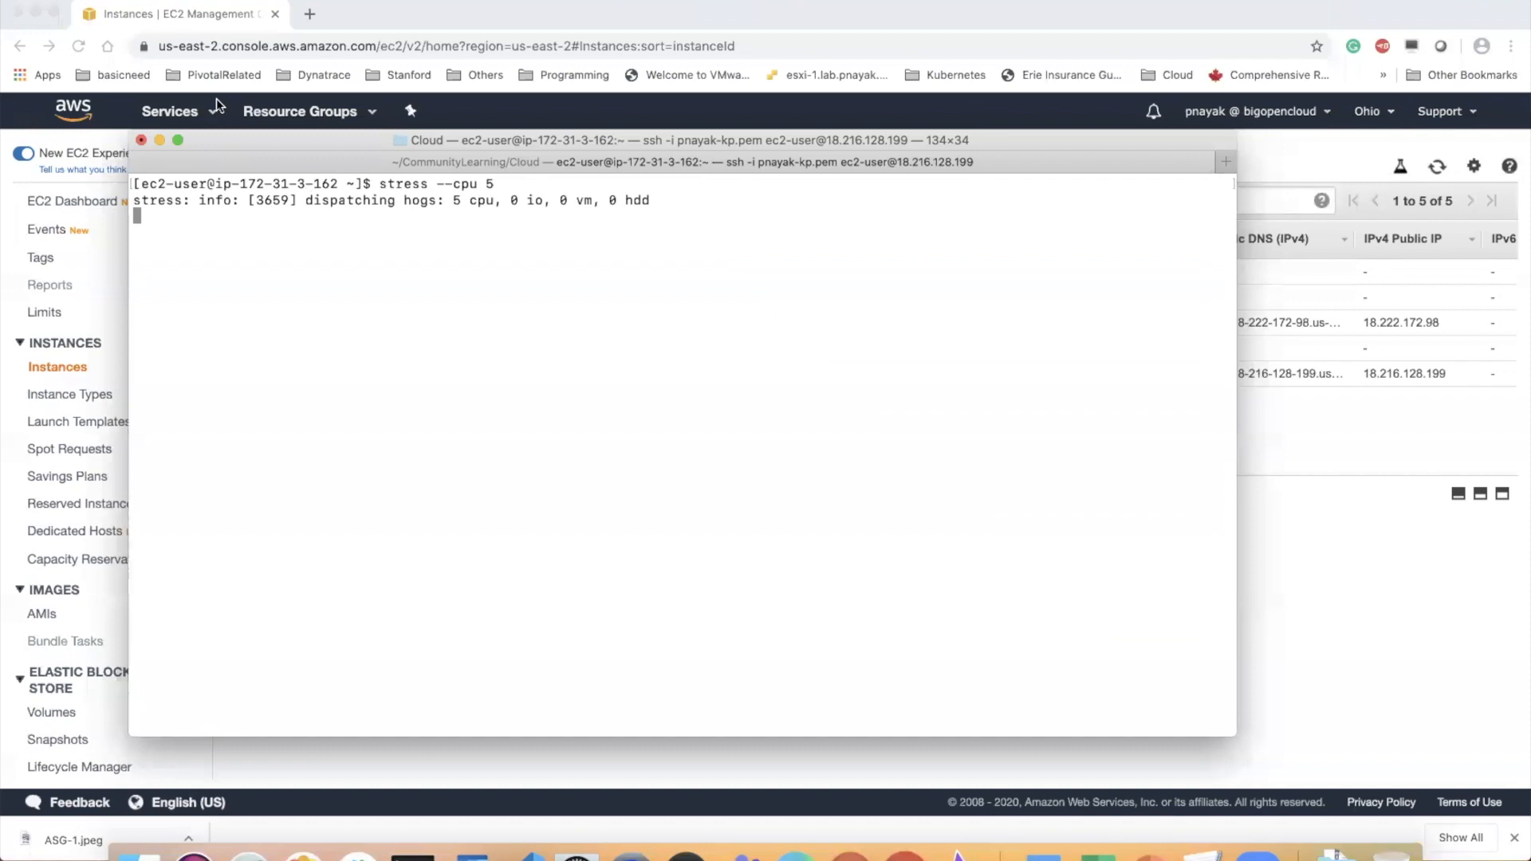
{"action": "left_click", "coordinate": [157, 0]}
{"action": "mouse_move", "coordinate": [283, 7]}
{"action": "left_click", "coordinate": [344, 5]}
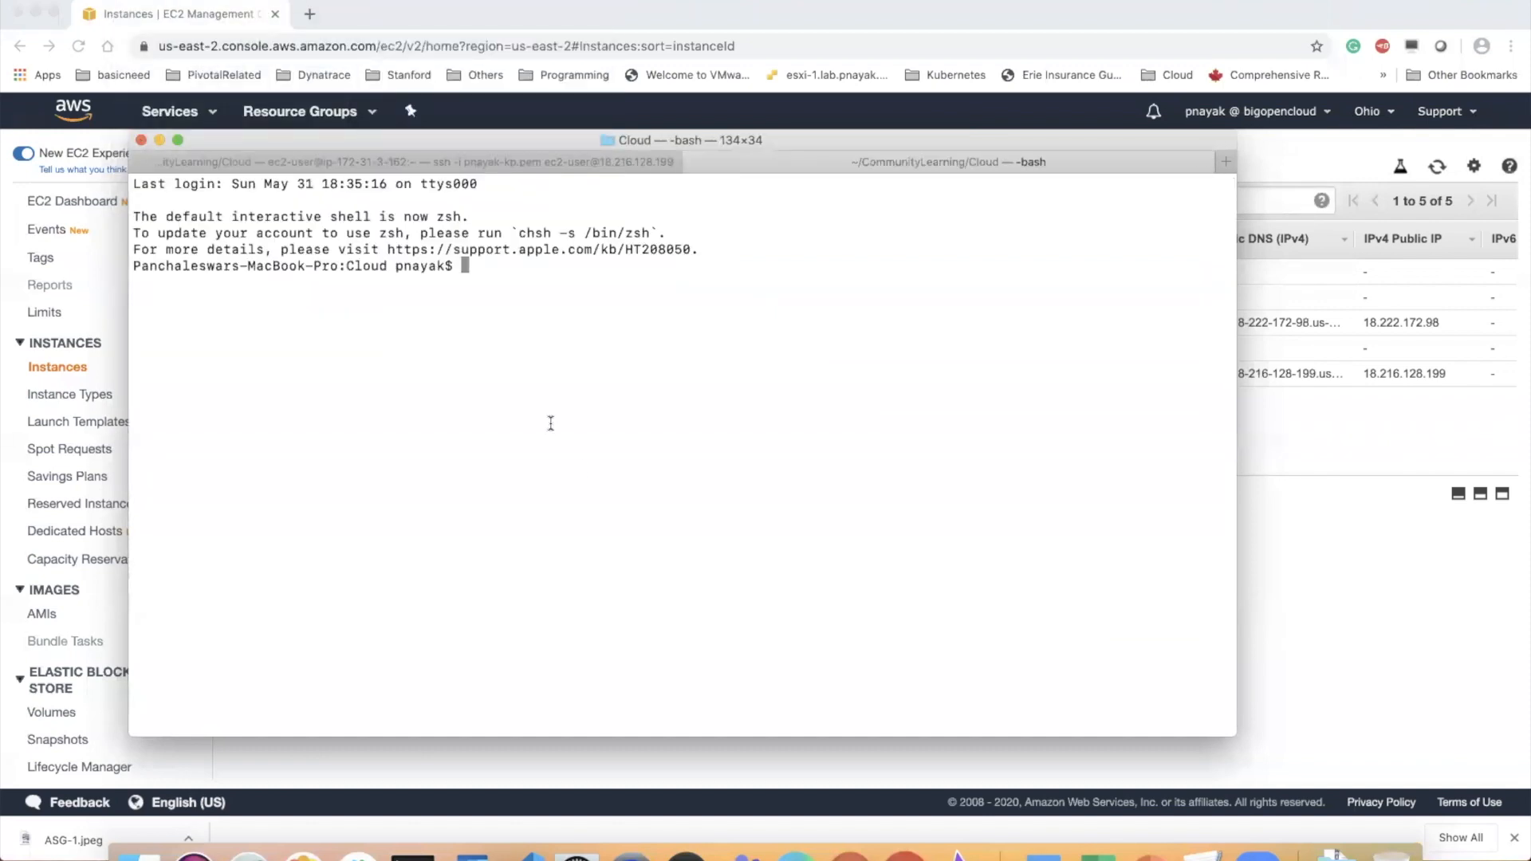
{"action": "type", "text": "pwd"}
{"action": "key", "text": "Return"}
{"action": "type", "text": "ssh -i pnayak-kp.pem ec2-user@18.220.159.62"}
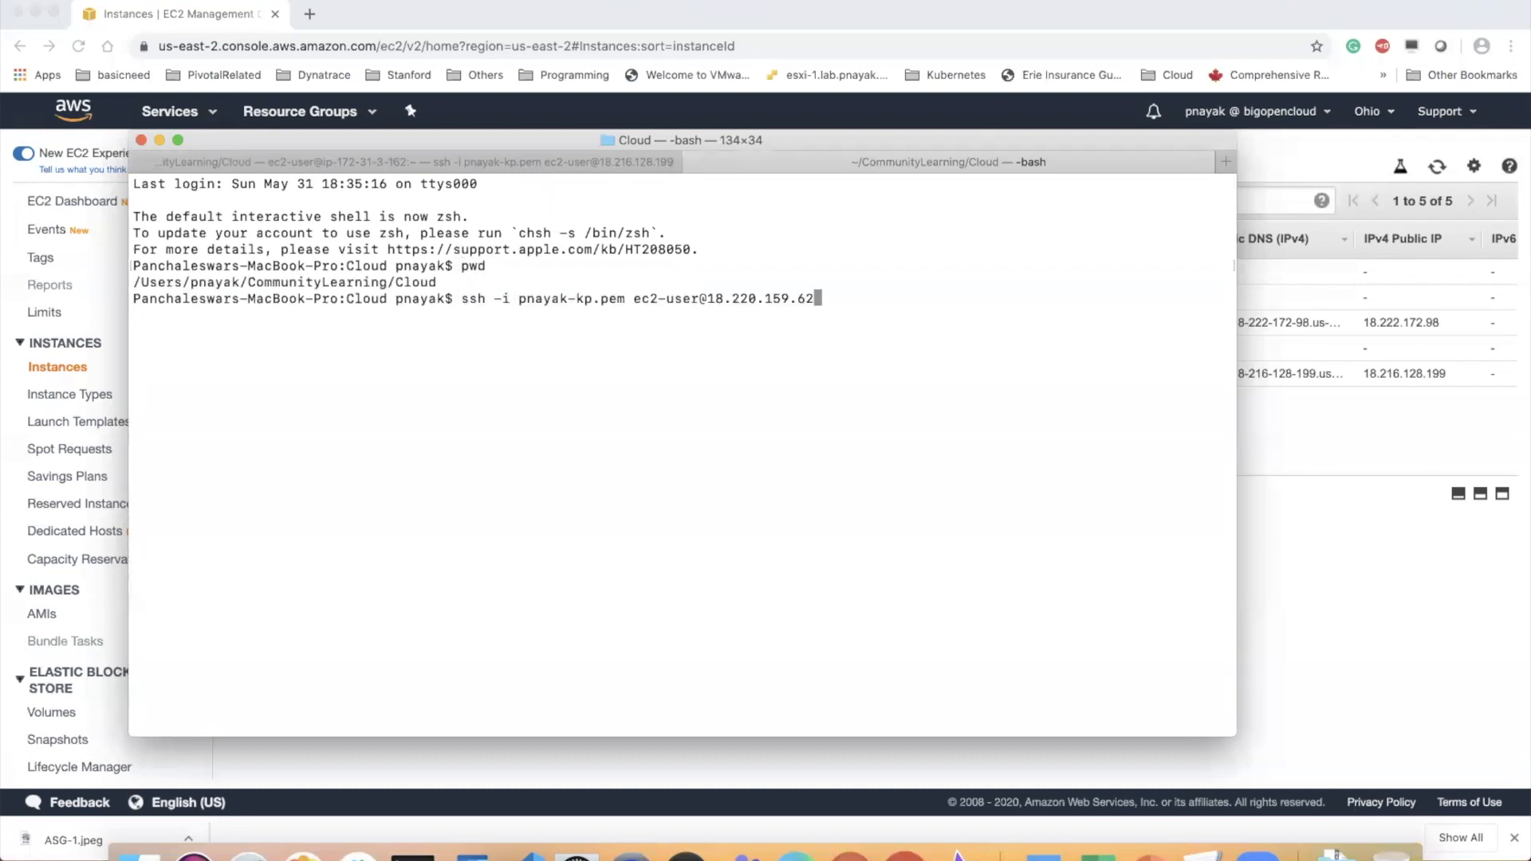
{"action": "key", "text": "Return"}
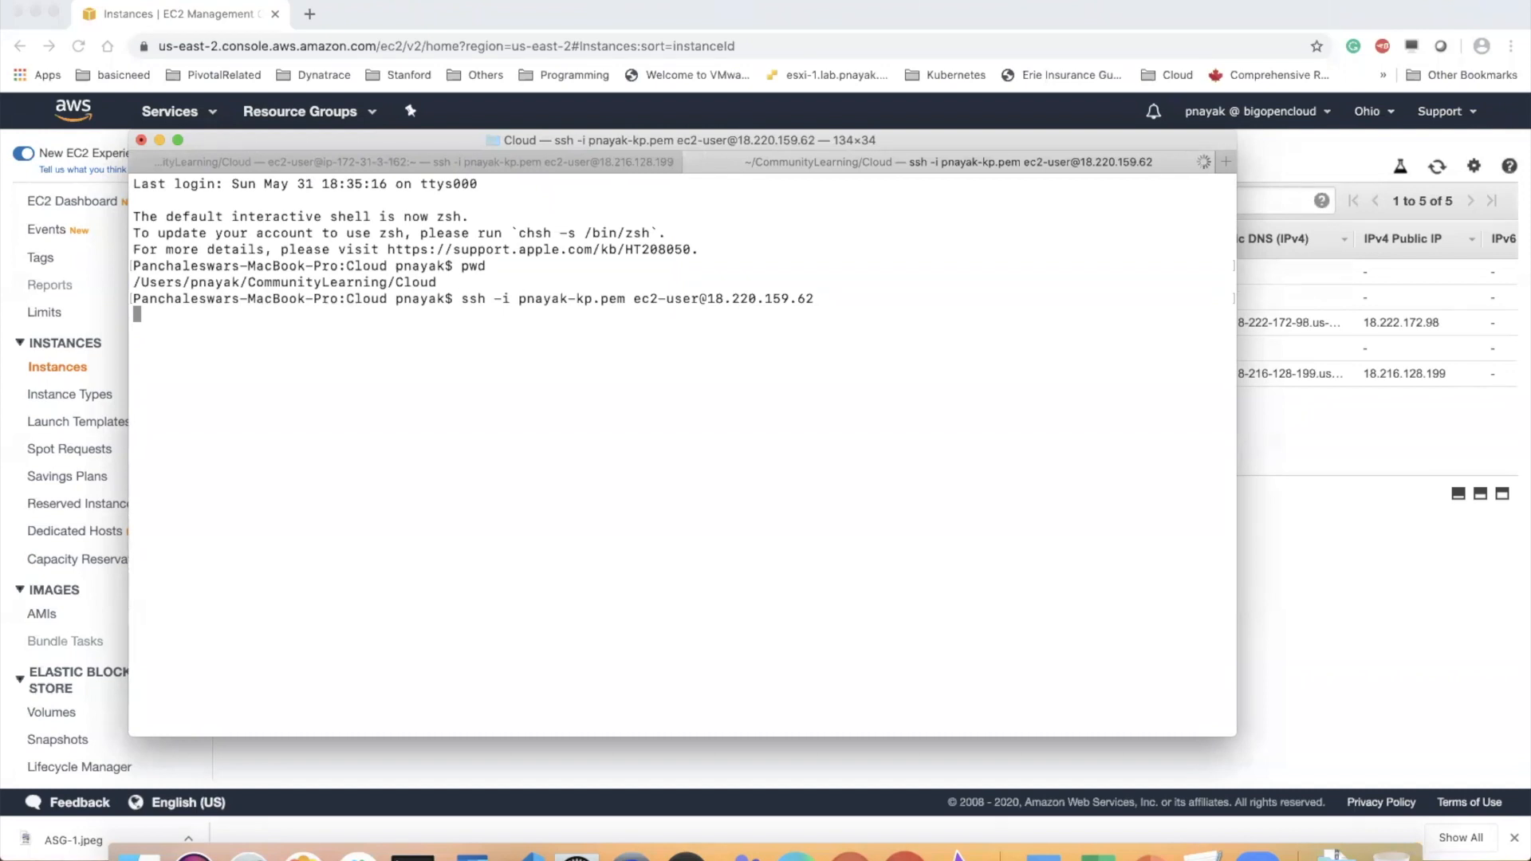
{"action": "key", "text": "ctrl+c"}
Recall the SSH command with its IP address removed, then switch to Chrome and copy the running us-east-2b WebServerASG instance's public IP
{"action": "key", "text": "Up"}
{"action": "key", "text": "BackSpace"}
{"action": "key", "text": "BackSpace"}
{"action": "key", "text": "BackSpace"}
{"action": "key", "text": "BackSpace"}
{"action": "key", "text": "BackSpace"}
{"action": "key", "text": "BackSpace"}
{"action": "key", "text": "BackSpace"}
{"action": "key", "text": "BackSpace"}
{"action": "key", "text": "BackSpace"}
{"action": "key", "text": "BackSpace"}
{"action": "key", "text": "BackSpace"}
{"action": "key", "text": "BackSpace"}
{"action": "key", "text": "BackSpace"}
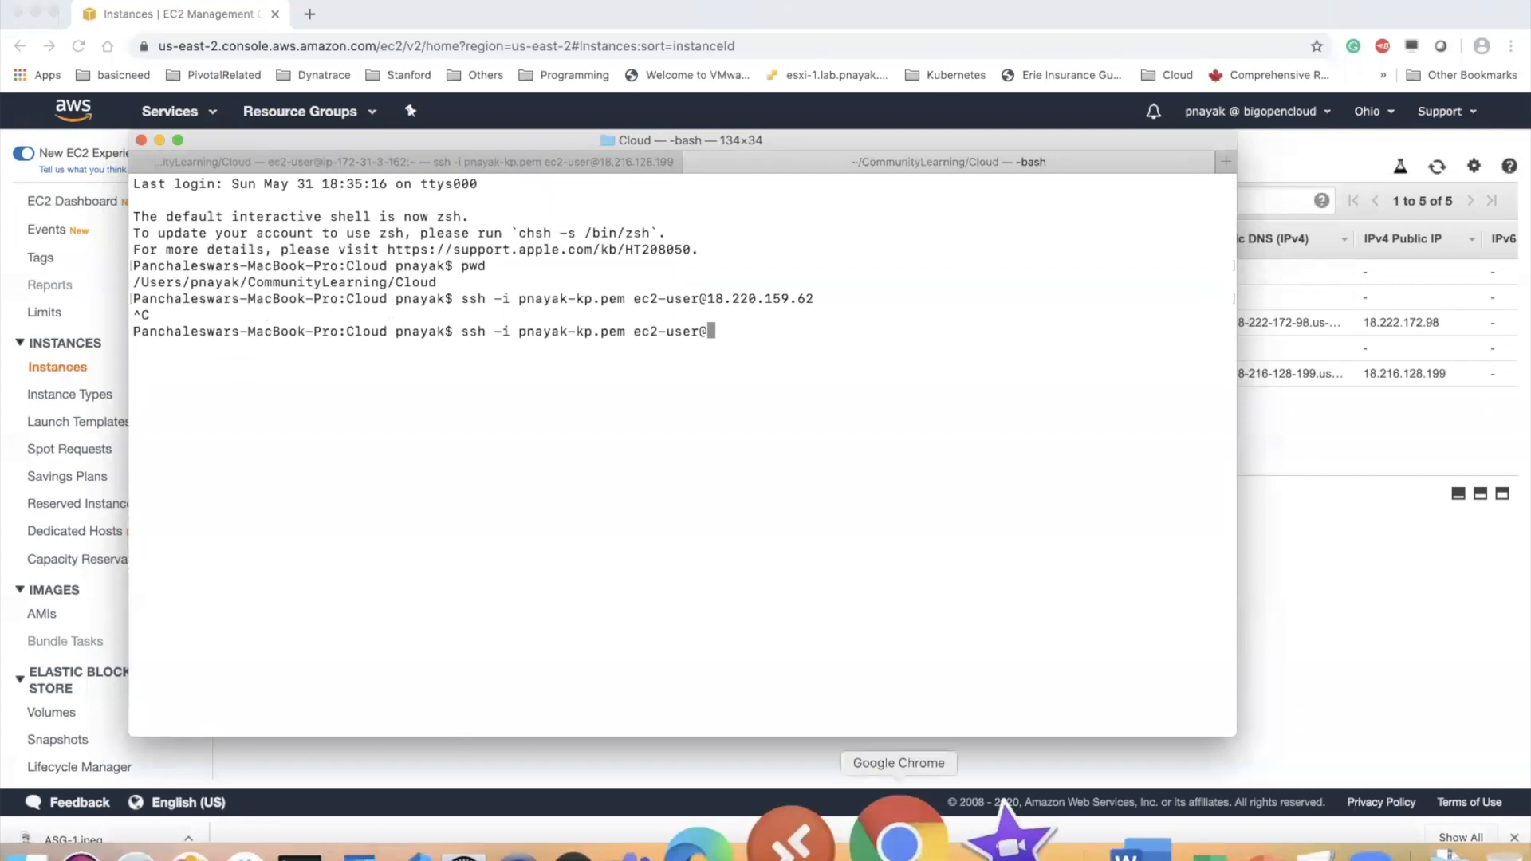
{"action": "left_click", "coordinate": [897, 846]}
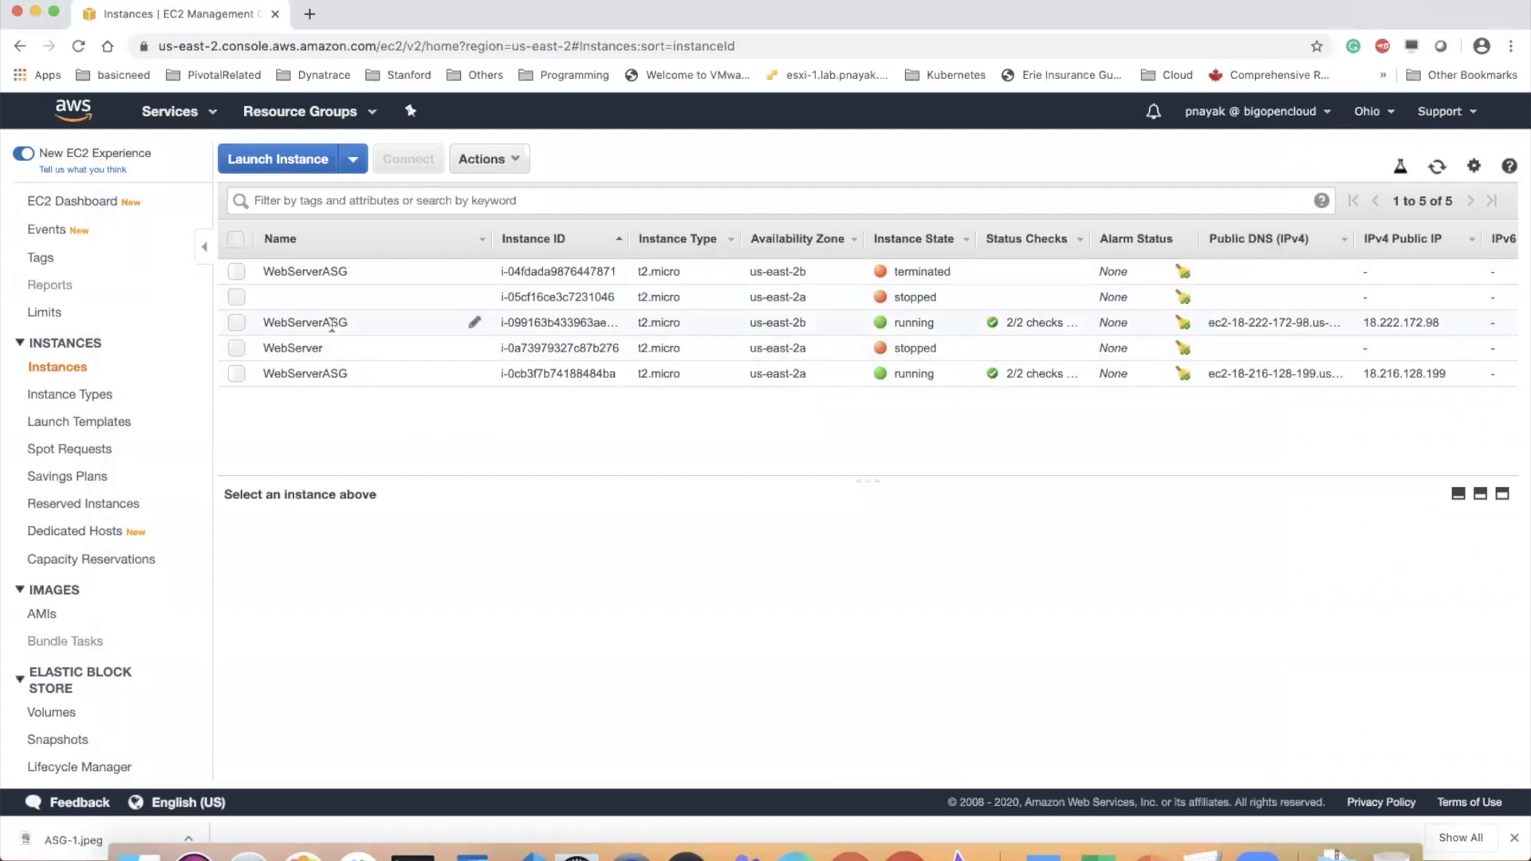
{"action": "left_click", "coordinate": [367, 322]}
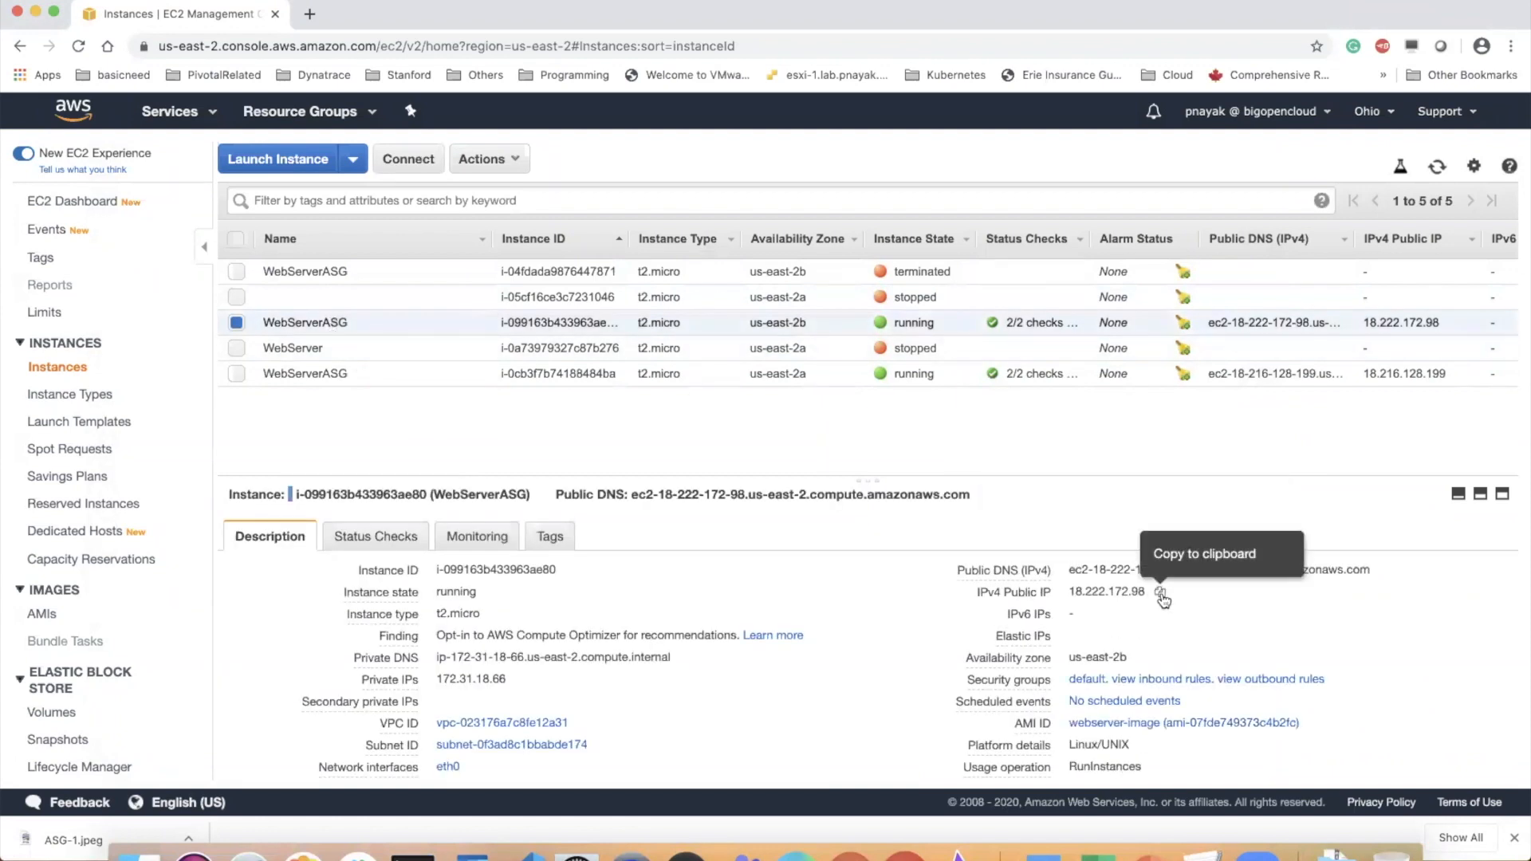
{"action": "left_click", "coordinate": [1161, 594]}
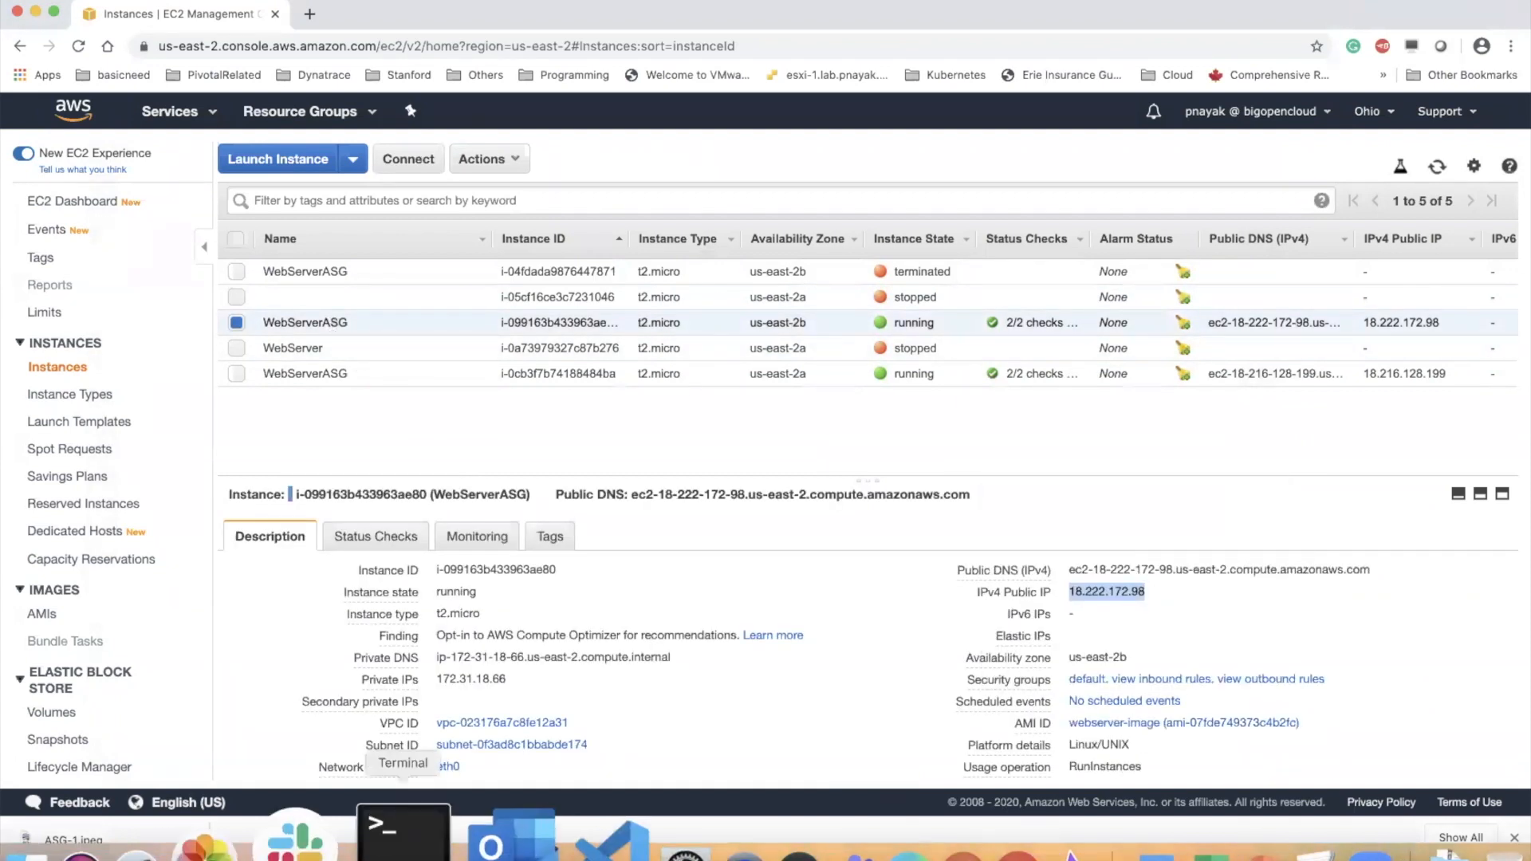
Switch to Terminal, connect over SSH as ec2-user to 18.222.172.98 accepting the host key, and run "stress" to check that it is installed
{"action": "left_click", "coordinate": [412, 855]}
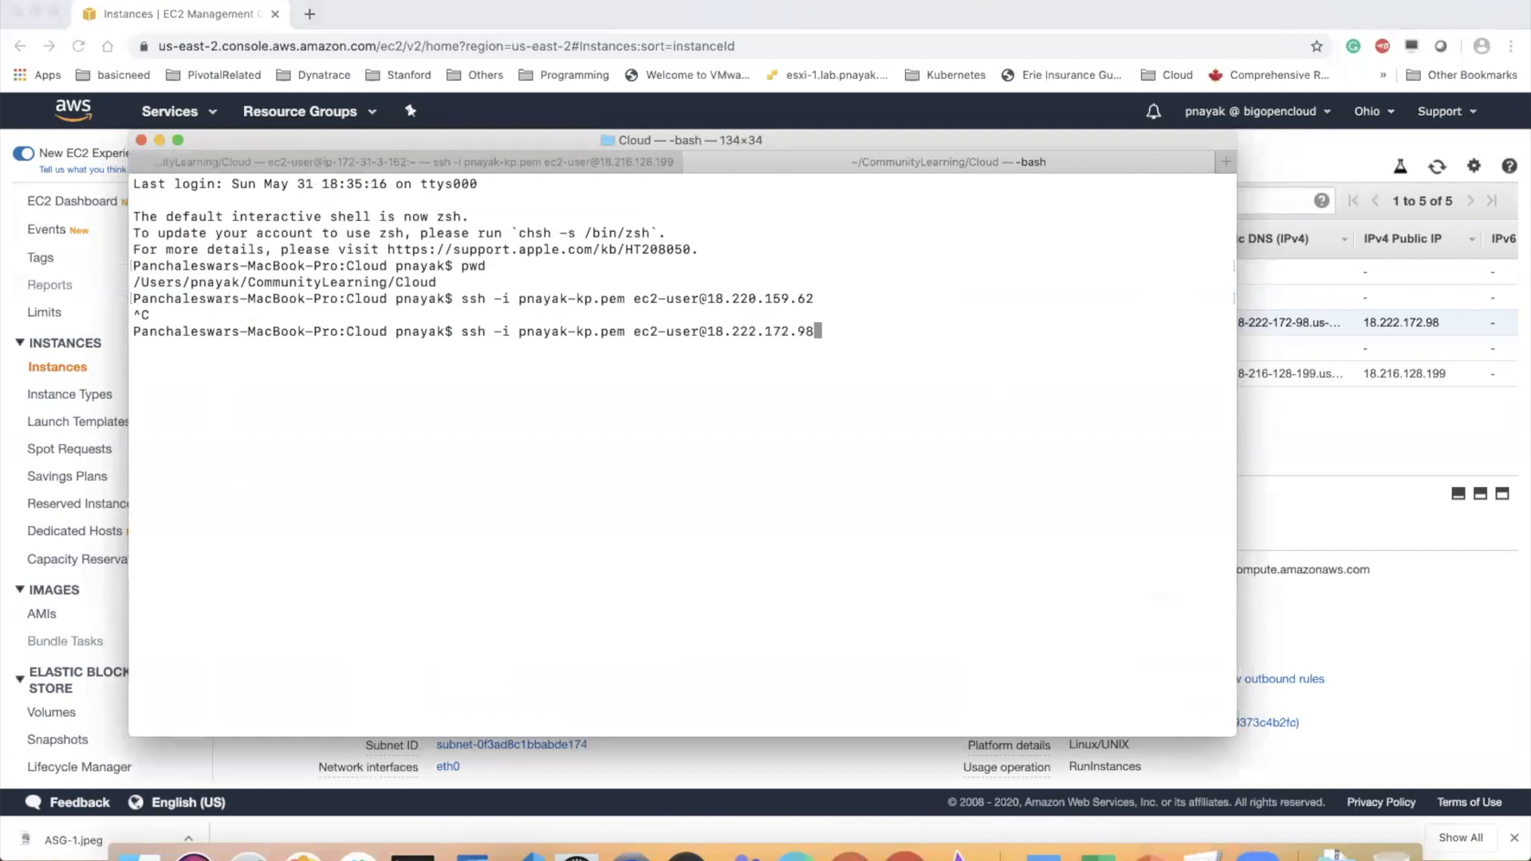
{"action": "key", "text": "Return"}
{"action": "type", "text": "yes"}
{"action": "key", "text": "Return"}
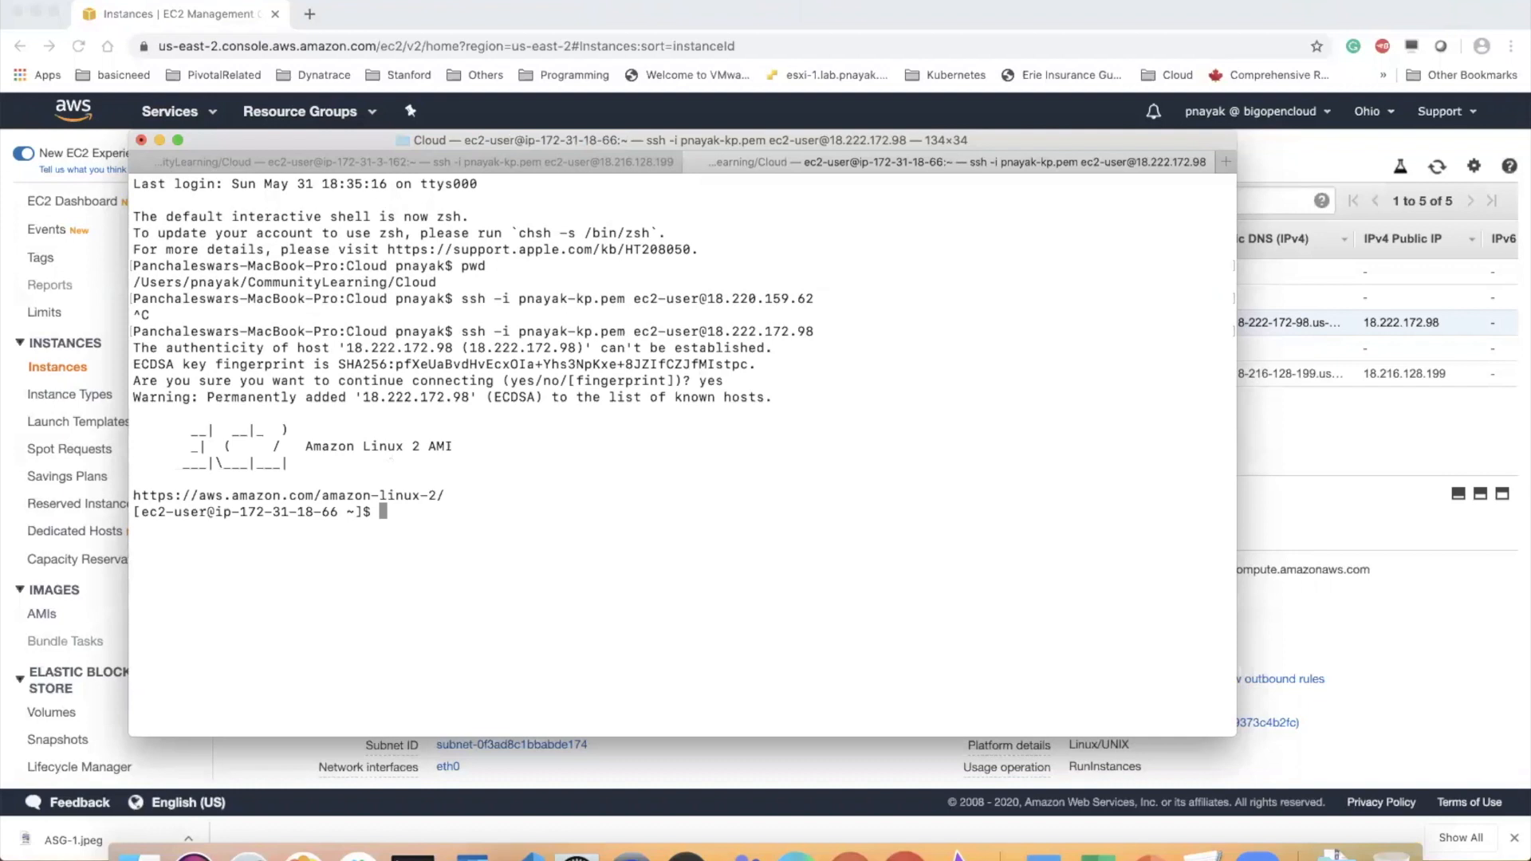
{"action": "type", "text": "stress"}
{"action": "key", "text": "Return"}
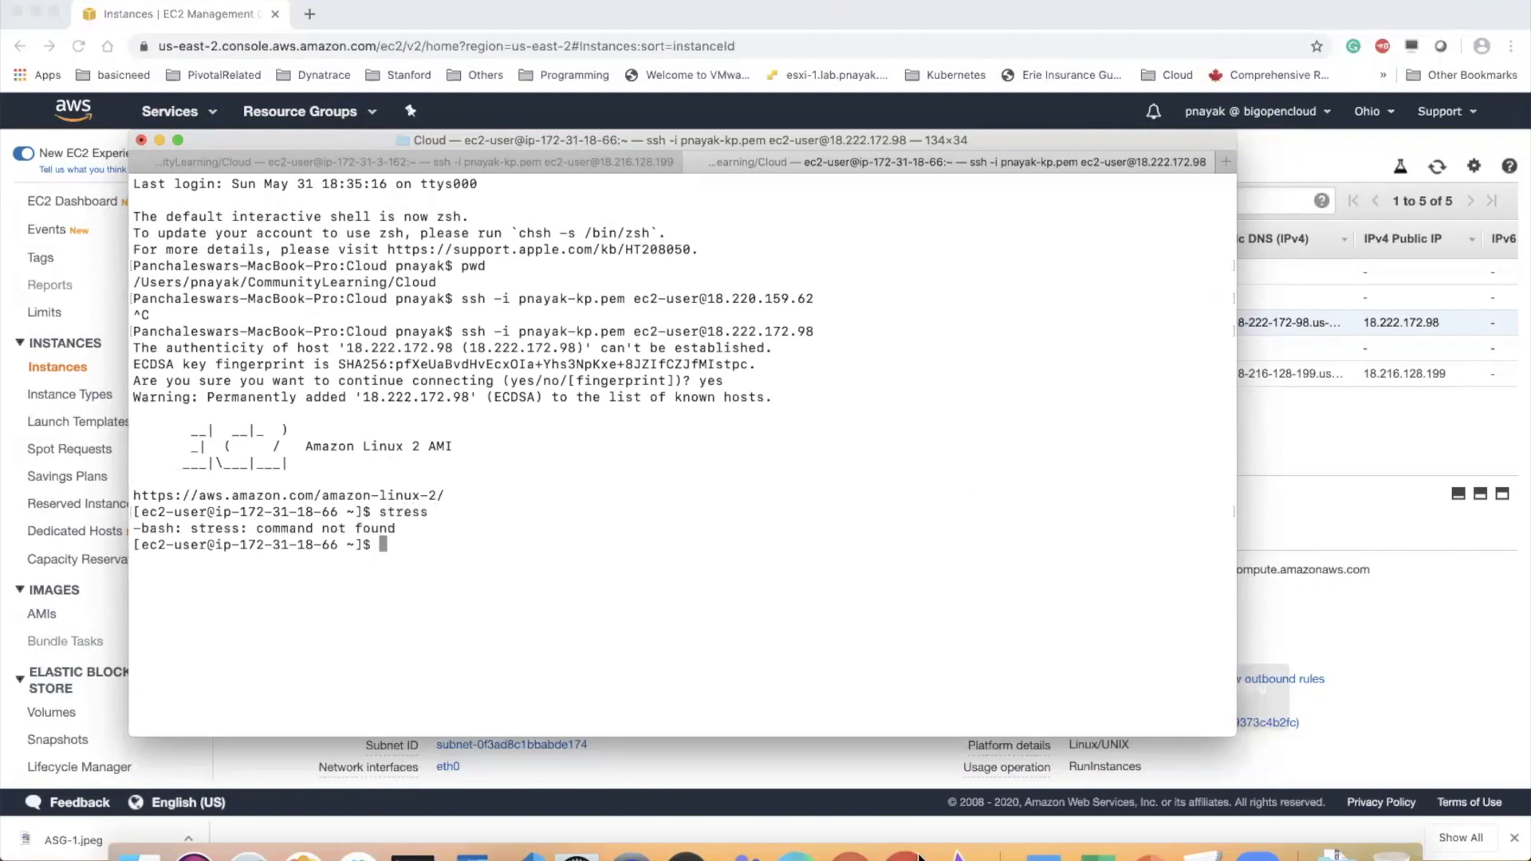
Switch to PowerPoint and copy "sudo amazon-linux-extras install epel" from the Auto Scaling Configuration slide
{"action": "left_click", "coordinate": [1148, 836]}
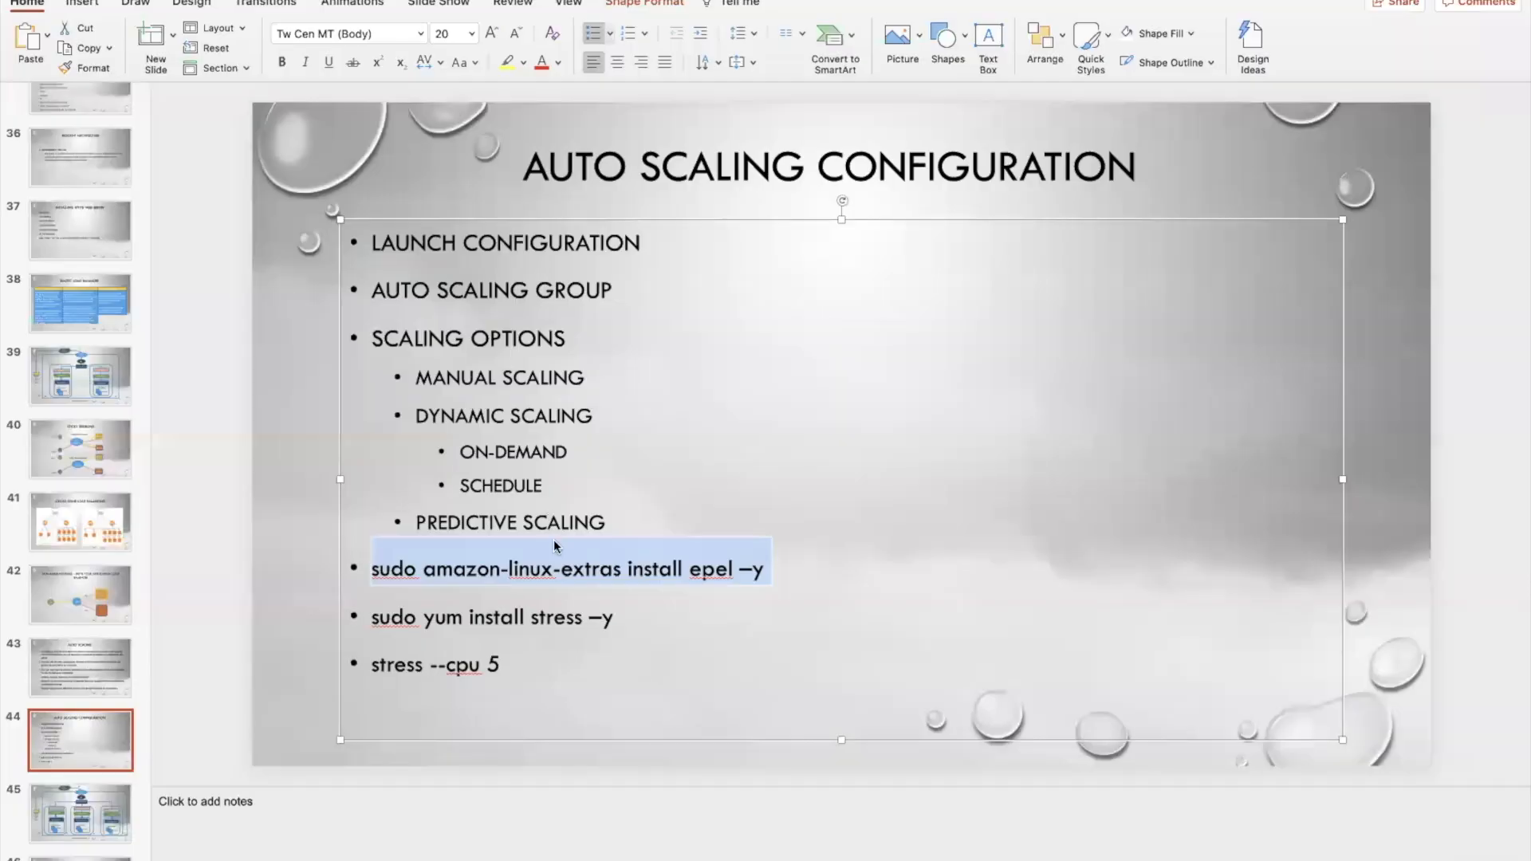
{"action": "right_click", "coordinate": [559, 561]}
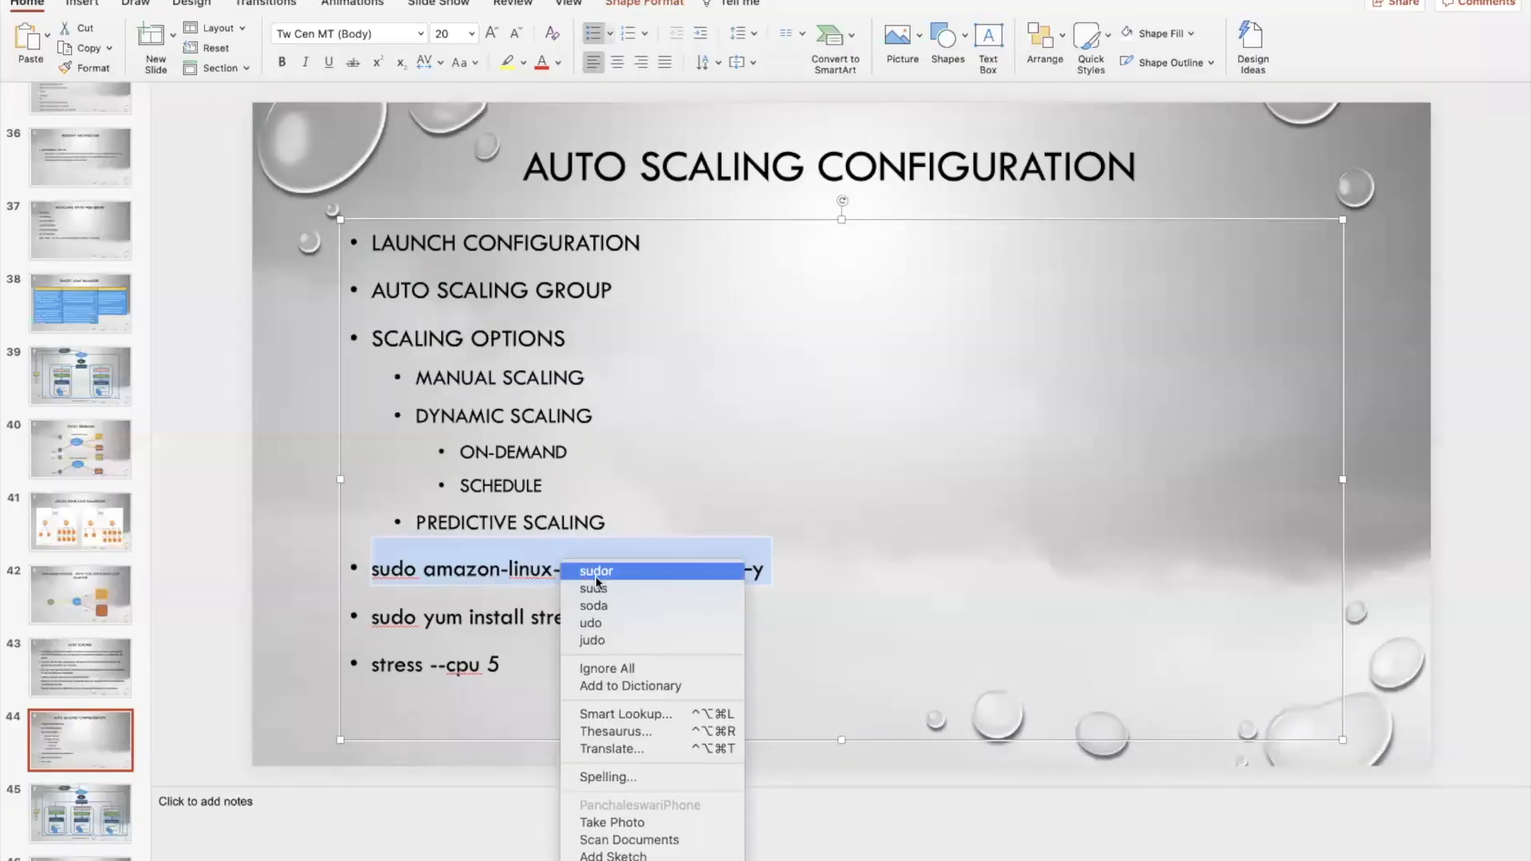
{"action": "left_click", "coordinate": [482, 576]}
{"action": "left_click", "coordinate": [383, 570]}
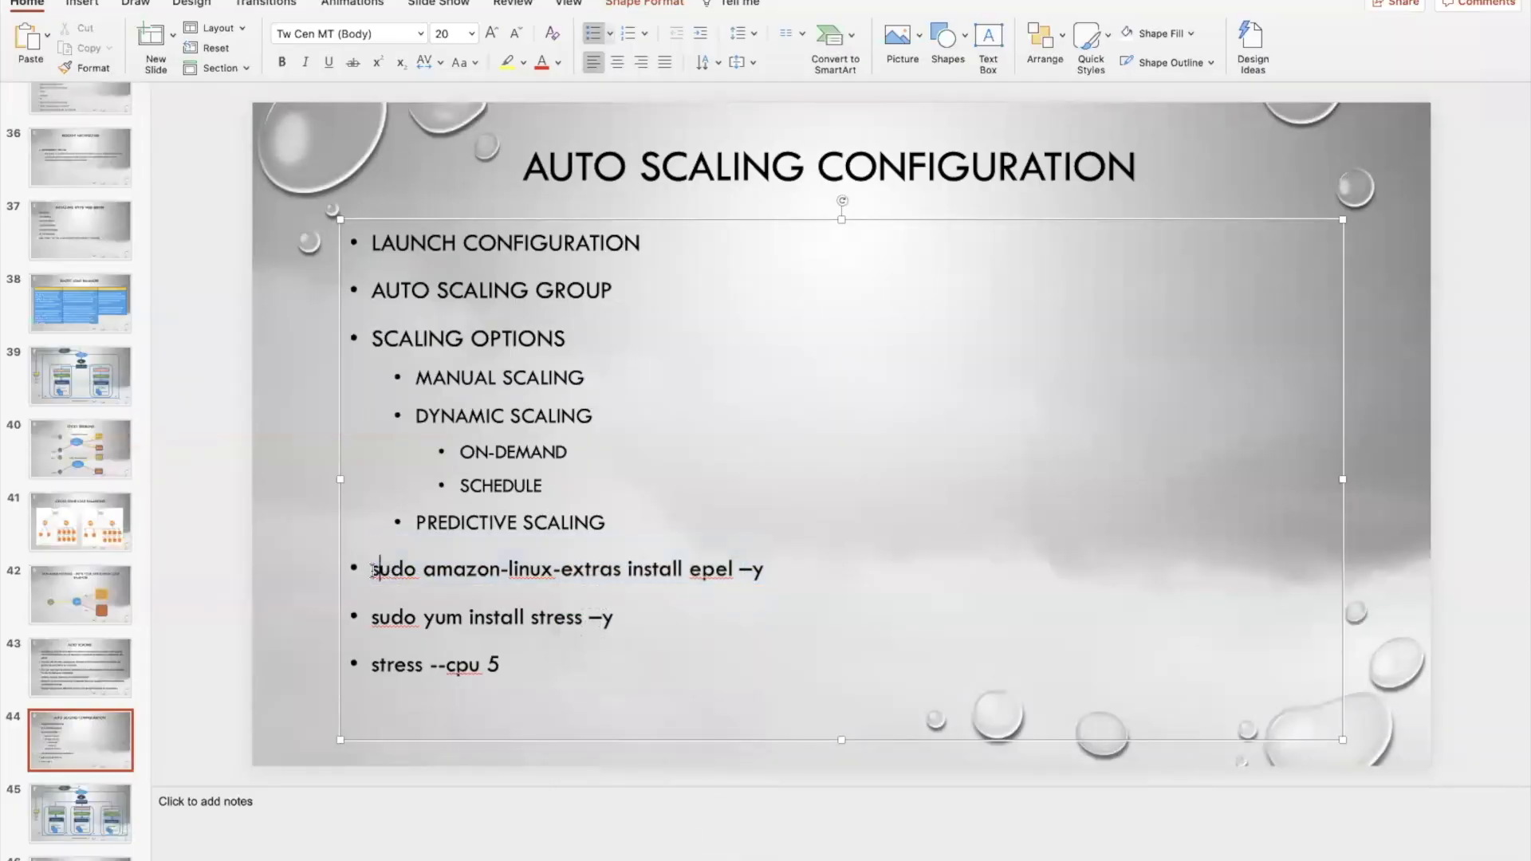
{"action": "left_click_drag", "start_coordinate": [371, 571], "coordinate": [728, 568]}
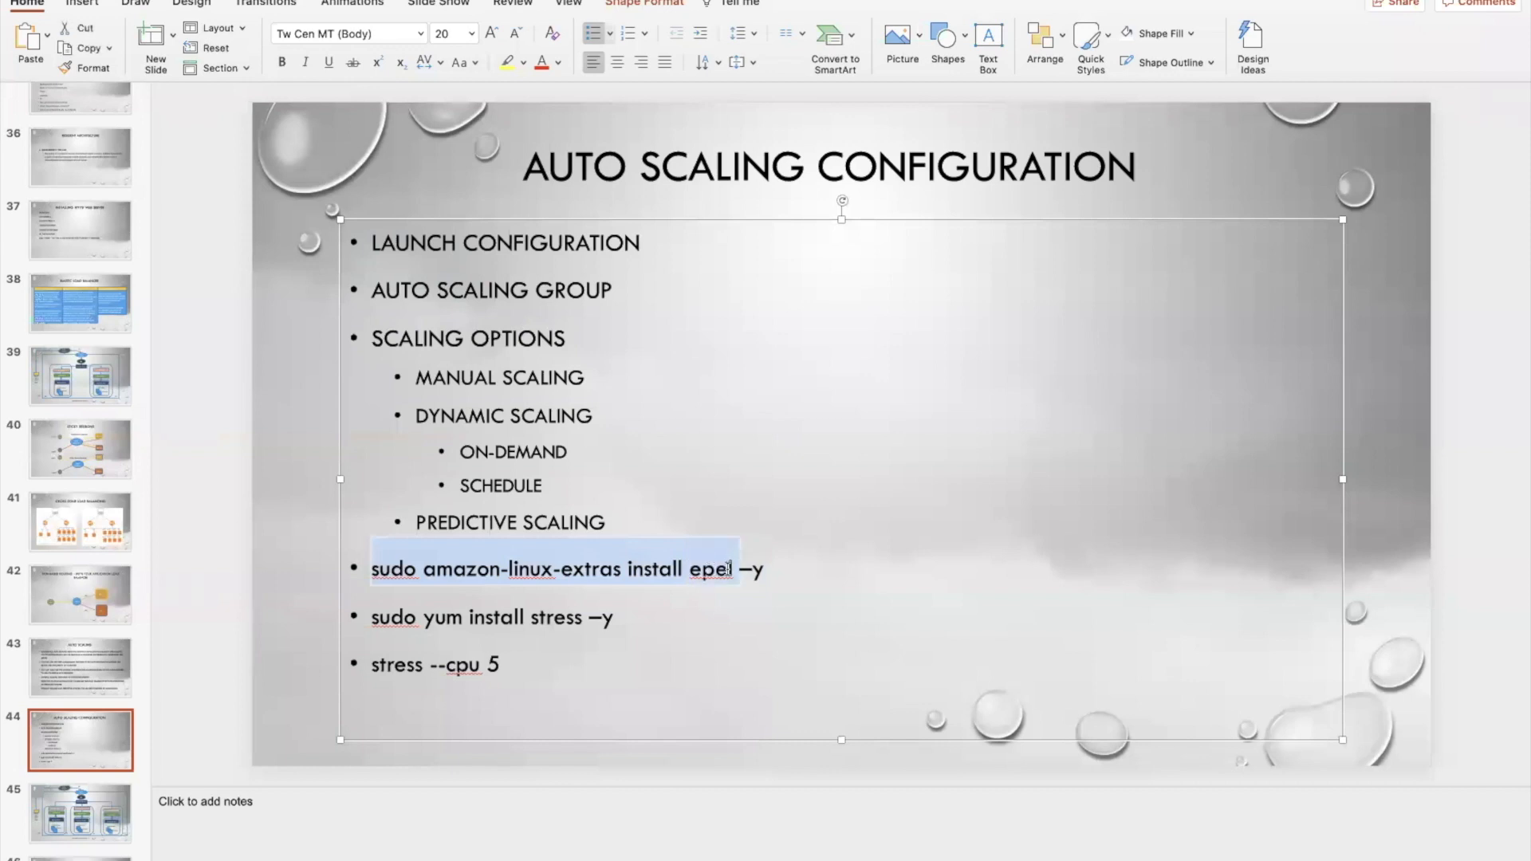
Switch to Terminal and run "sudo amazon-linux-extras install epel" on the instance, approving the installation
{"action": "key", "text": "ctrl+Up"}
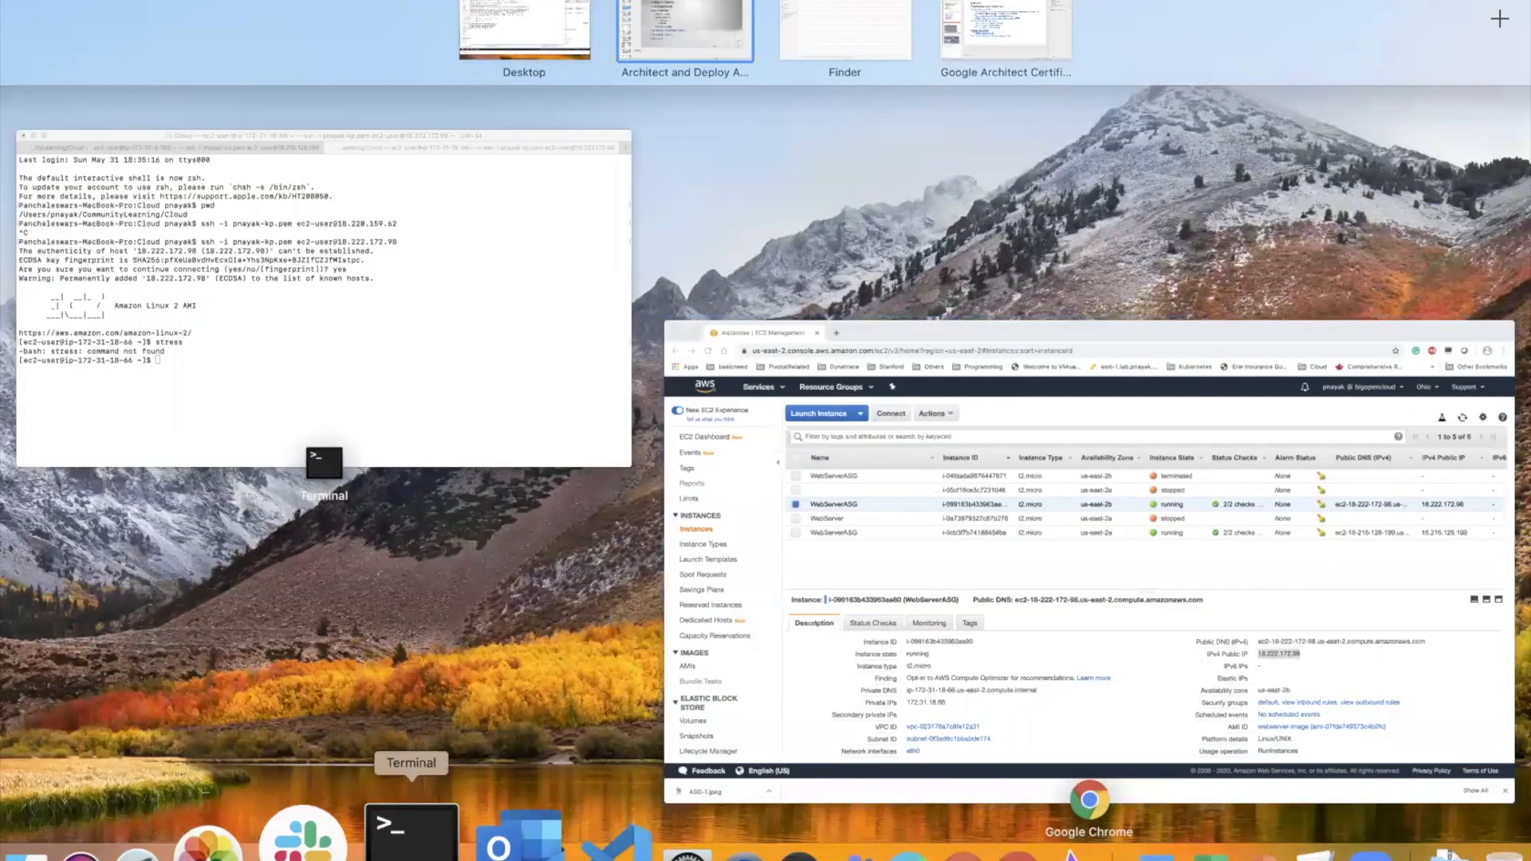
{"action": "left_click", "coordinate": [406, 838]}
{"action": "key", "text": "super+v"}
{"action": "key", "text": "Return"}
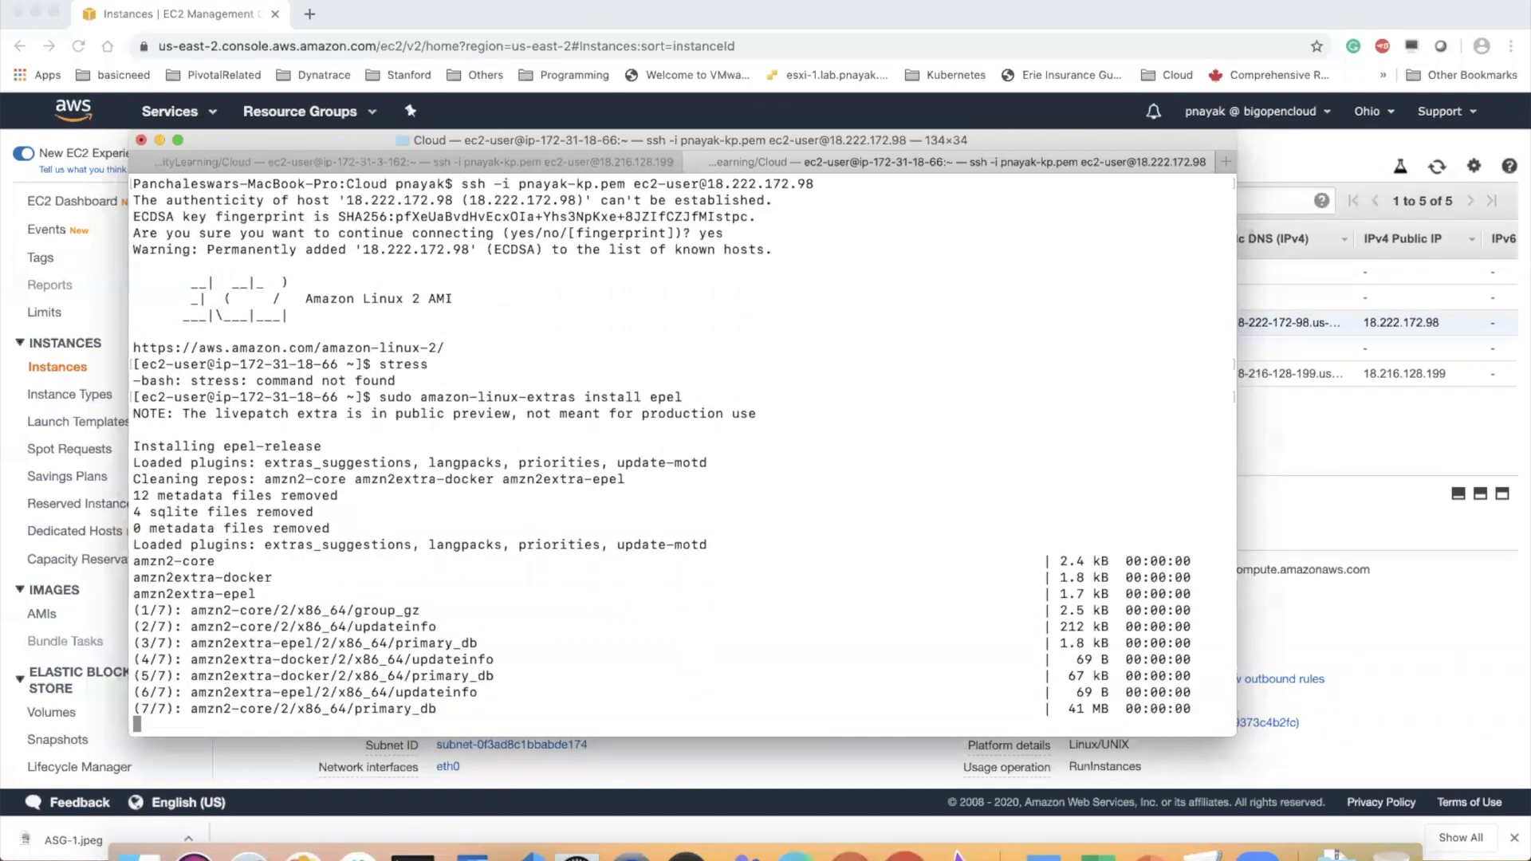
{"action": "type", "text": "y"}
{"action": "key", "text": "Return"}
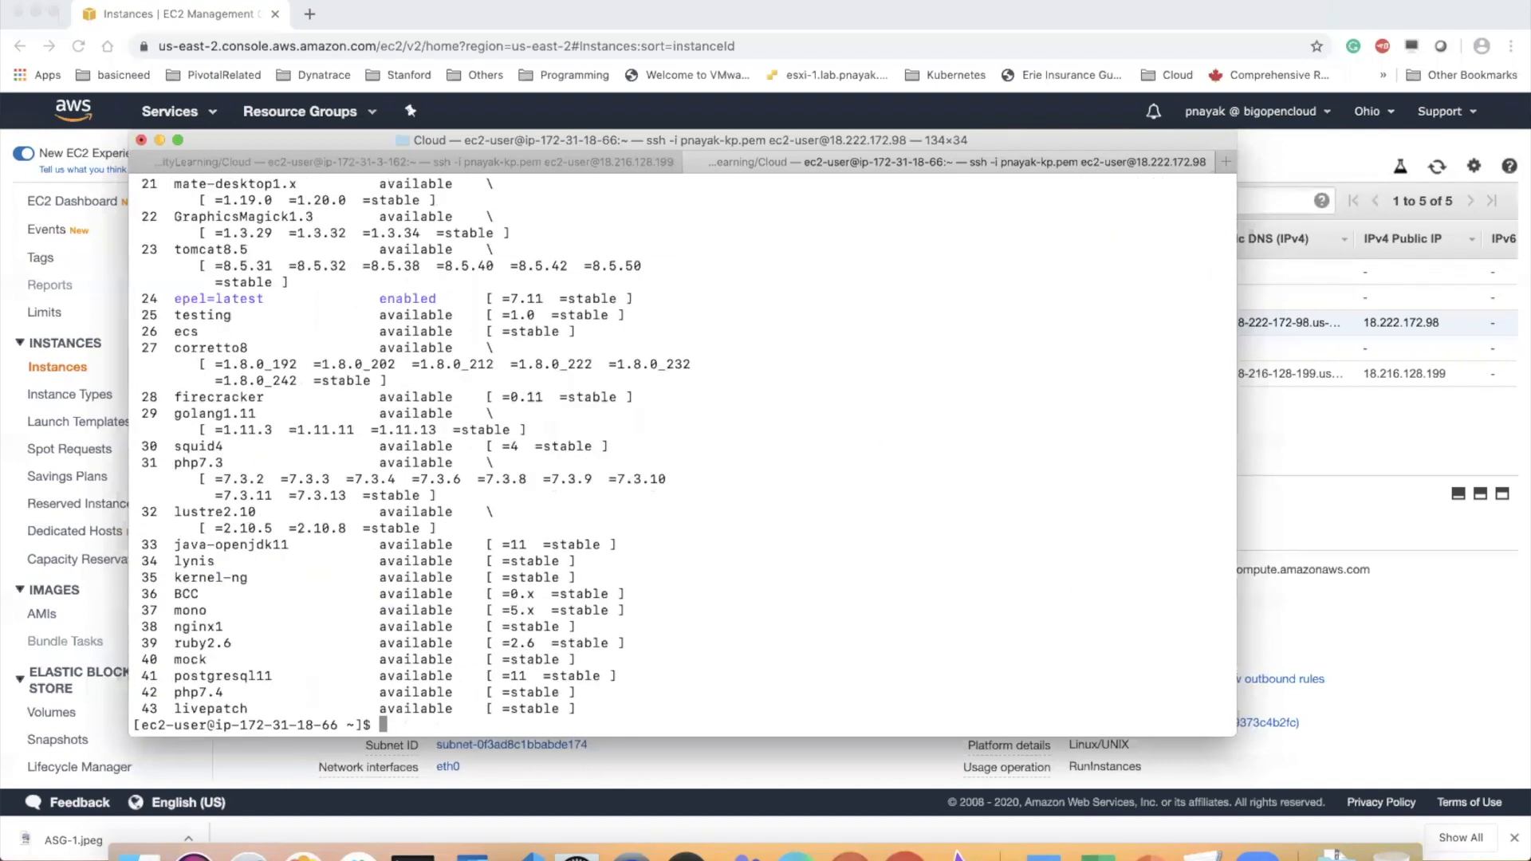
Install the stress package with "sudo yum install stress", approving the download and the GPG key import
{"action": "type", "text": "sudo yum install stress"}
{"action": "key", "text": "Return"}
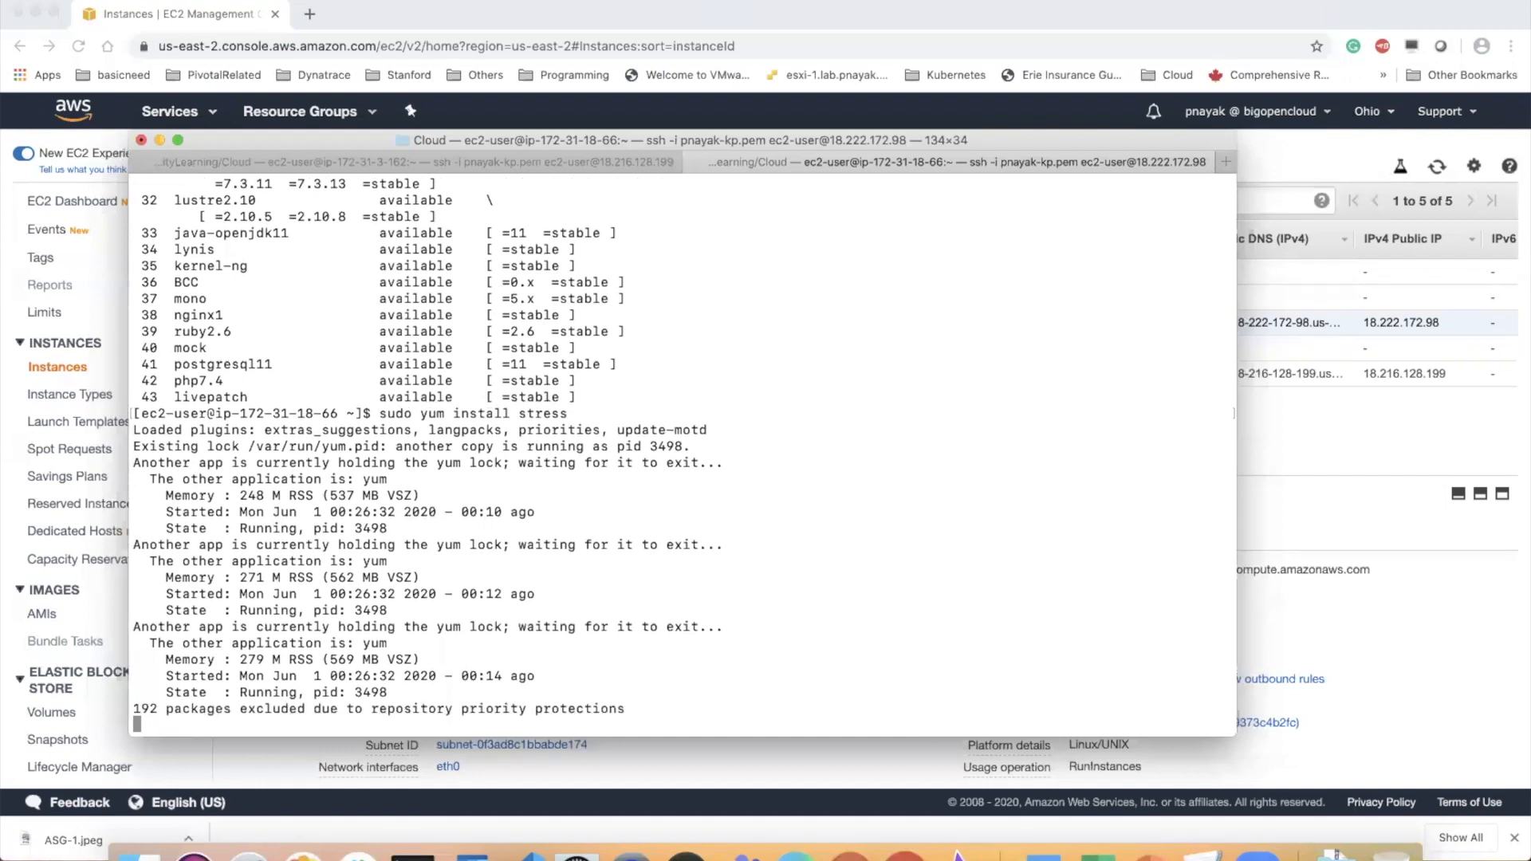
{"action": "type", "text": "y"}
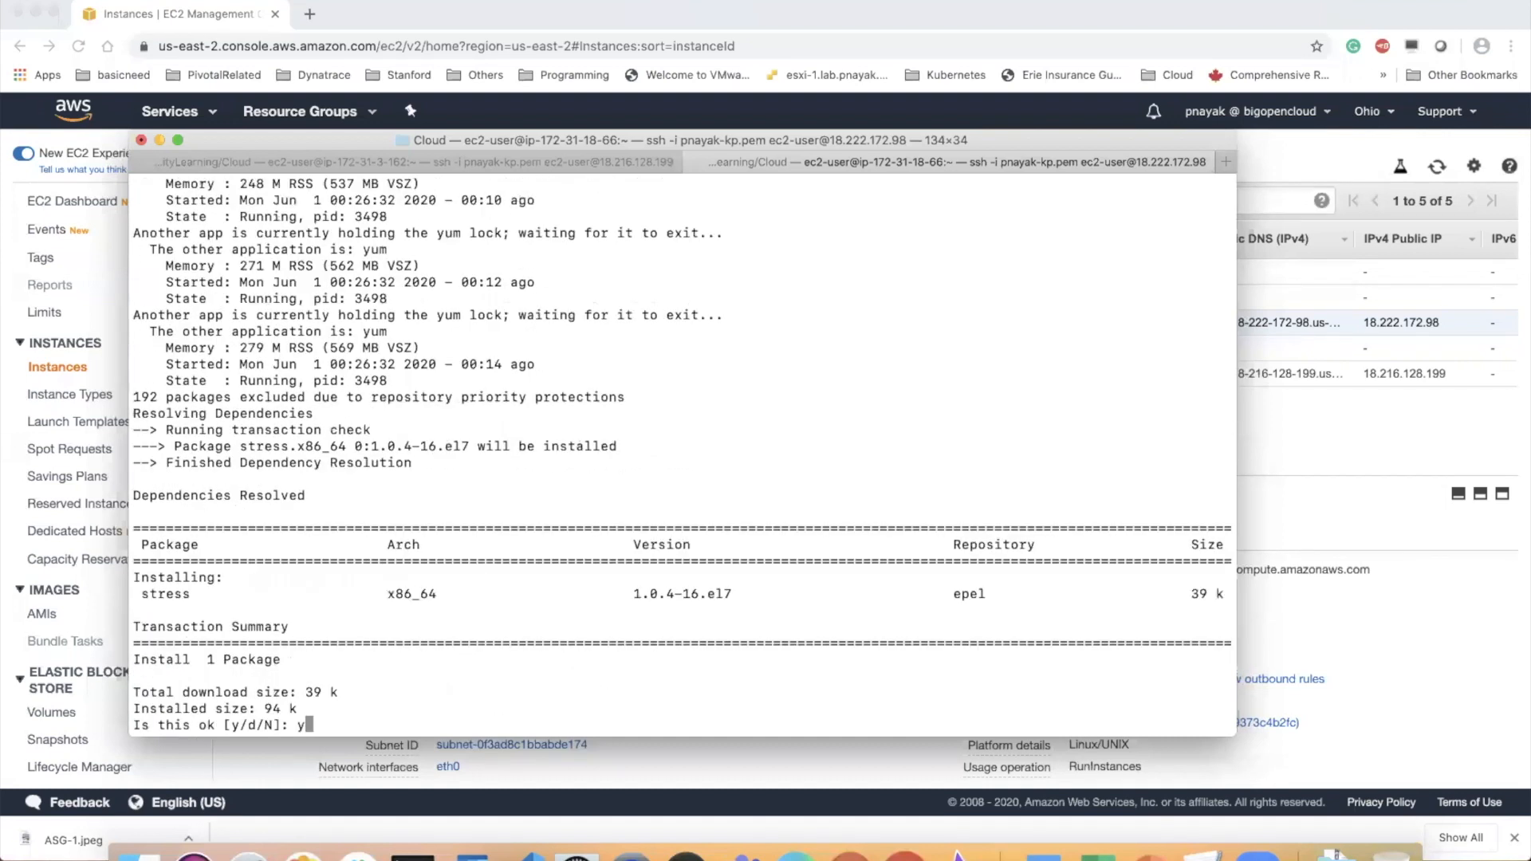
{"action": "key", "text": "Return"}
{"action": "type", "text": "y"}
{"action": "key", "text": "Return"}
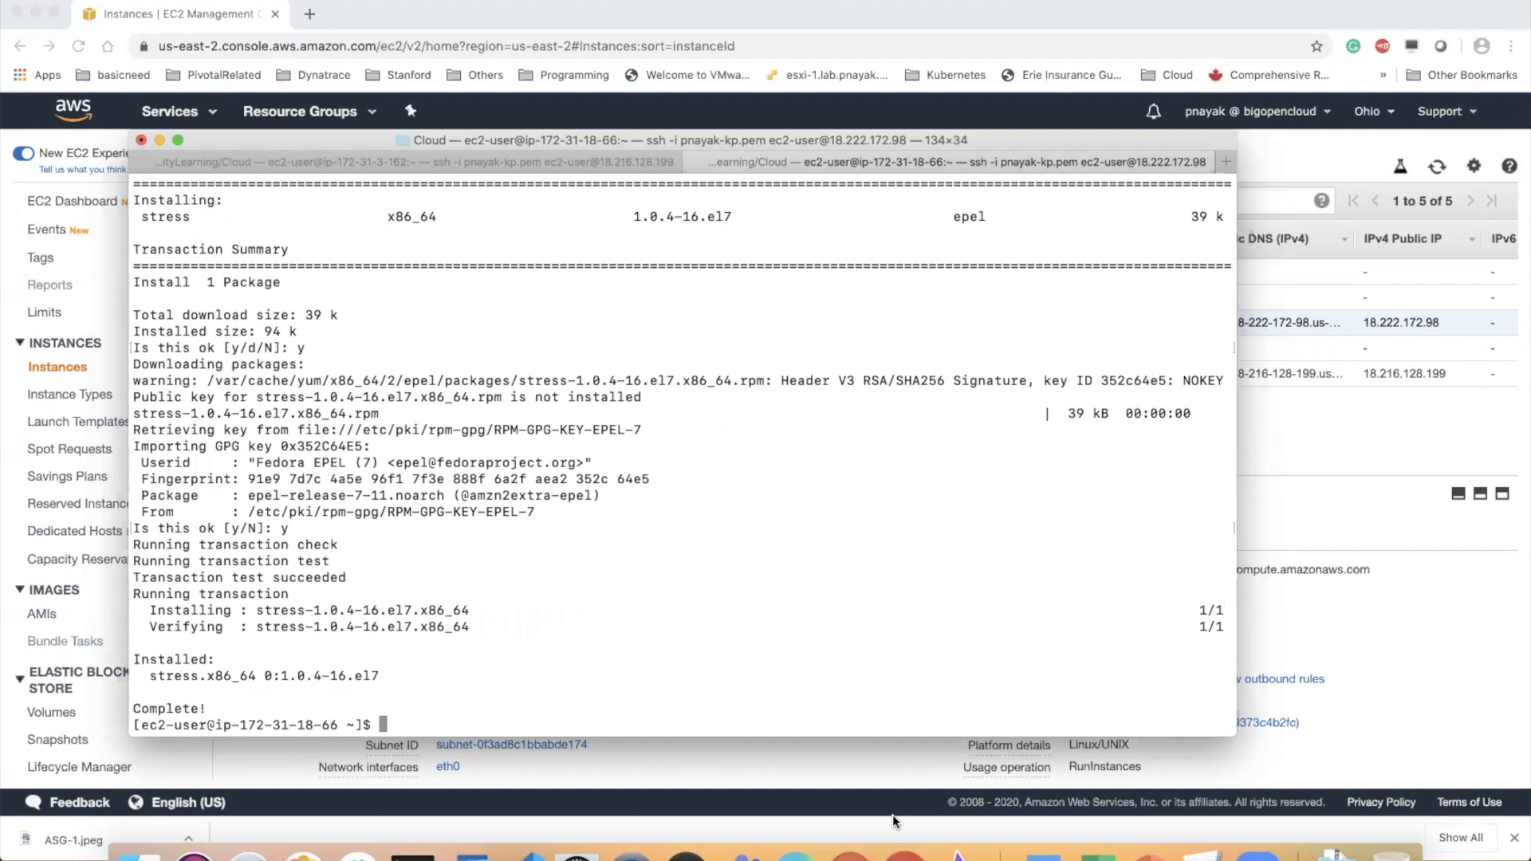
Start the CPU load on this second instance with "stress --cpu 5"
{"action": "type", "text": "stress --cpu 5"}
{"action": "key", "text": "Return"}
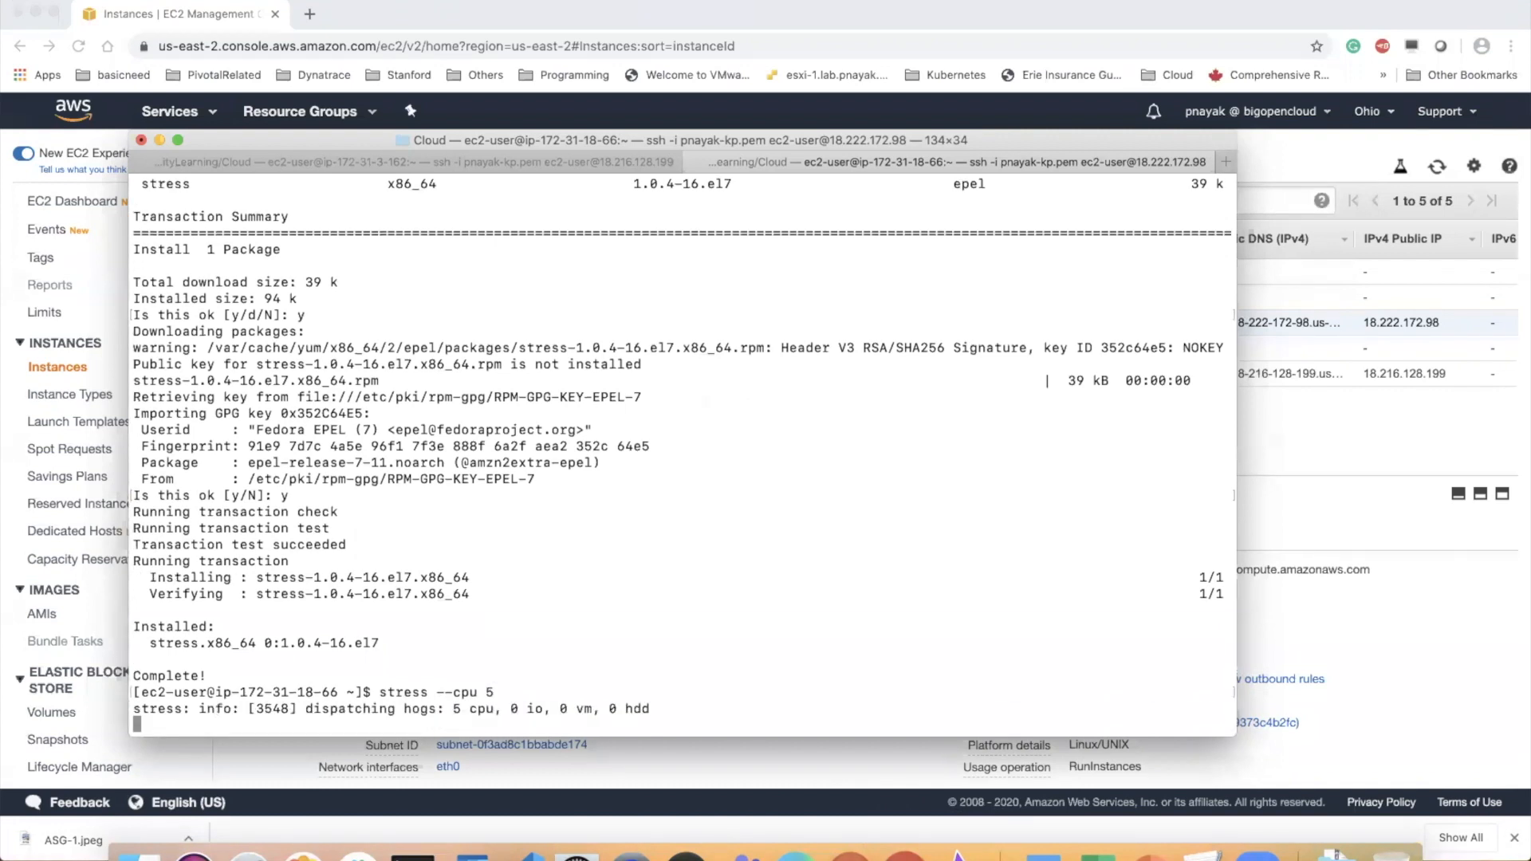
Check the first instance's stress session, then switch to Chrome and refresh the instances list to look for a scaled-out instance
{"action": "left_click", "coordinate": [504, 161]}
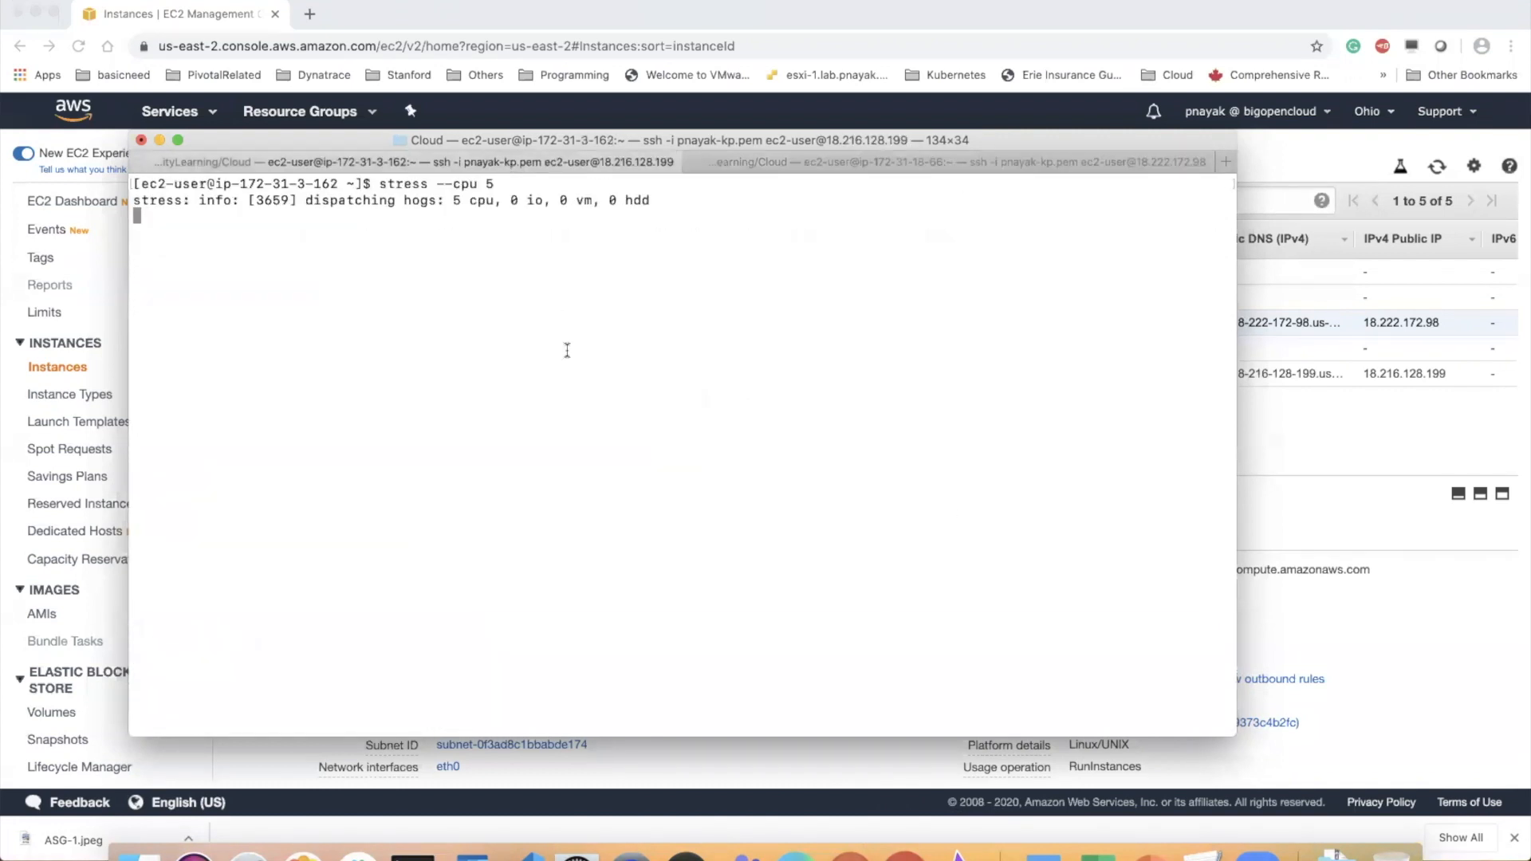
{"action": "left_click", "coordinate": [897, 842]}
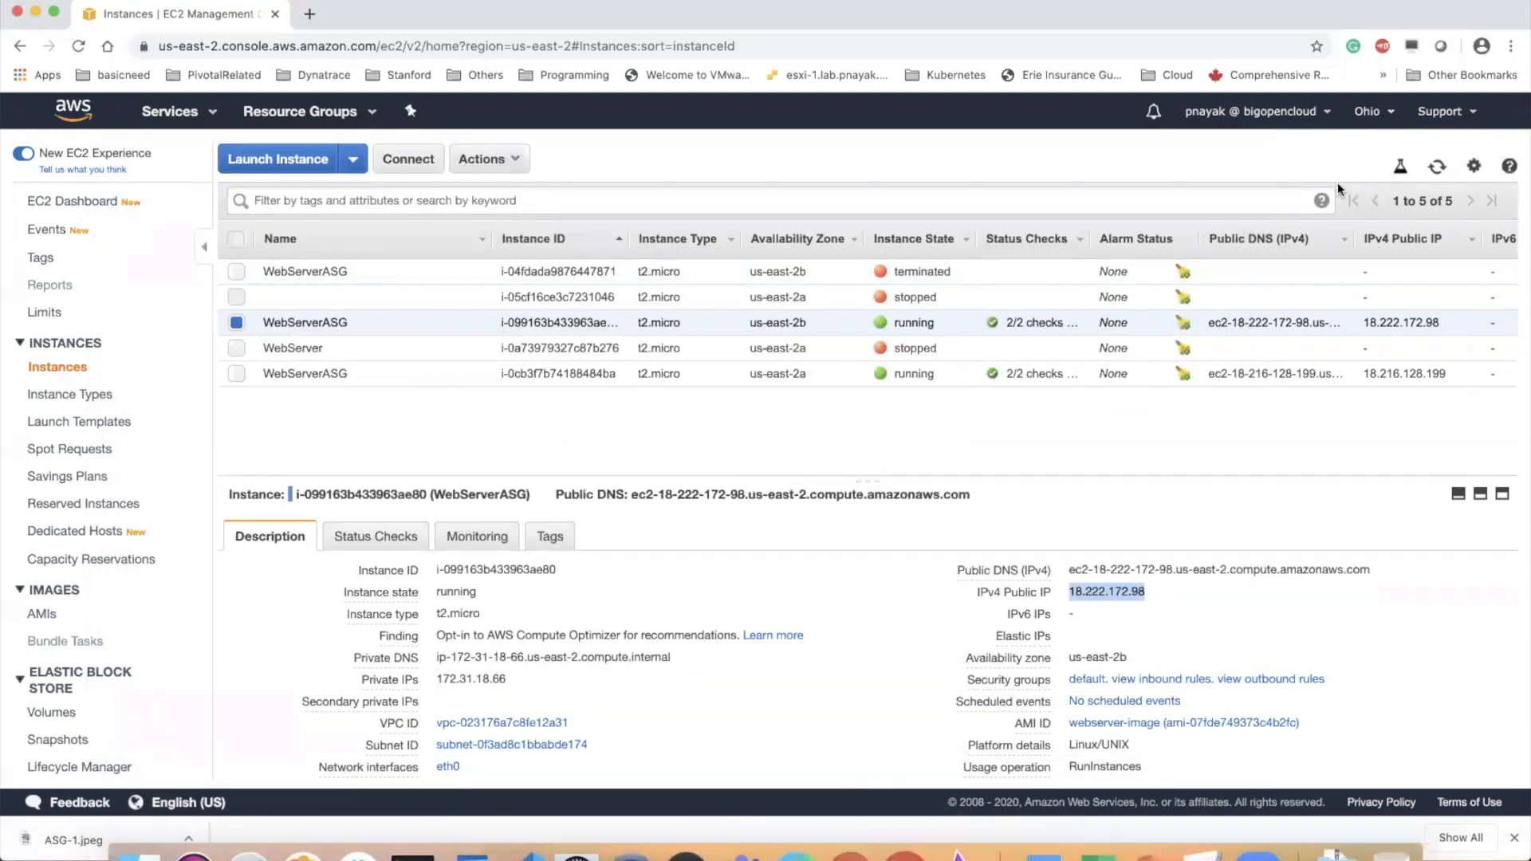
{"action": "left_click", "coordinate": [1437, 166]}
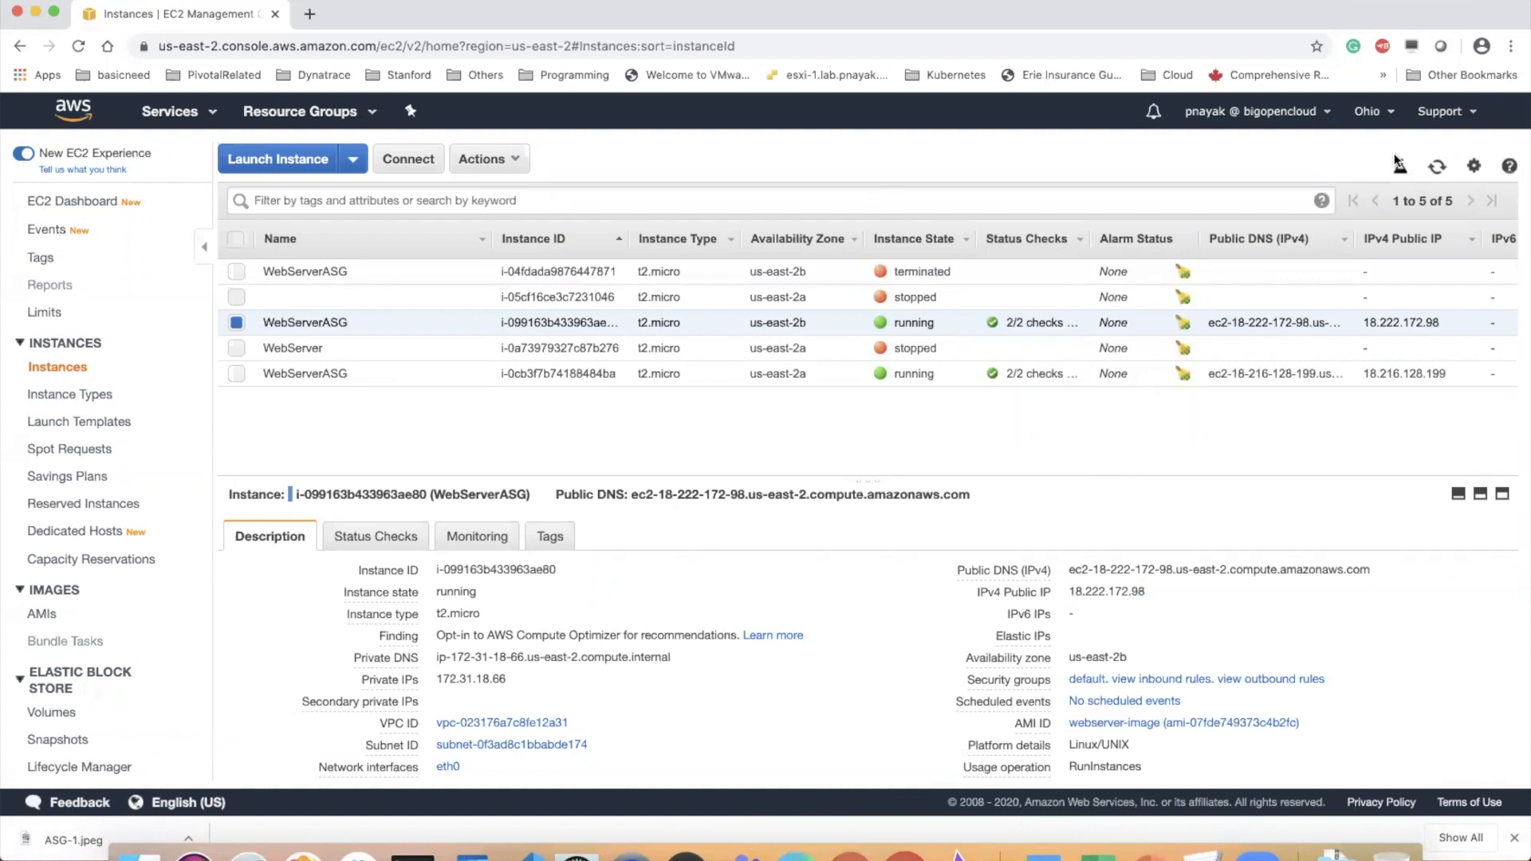
{"action": "left_click", "coordinate": [1436, 167]}
Switch to Terminal and compare the running stress sessions of both instances
{"action": "left_click", "coordinate": [424, 856]}
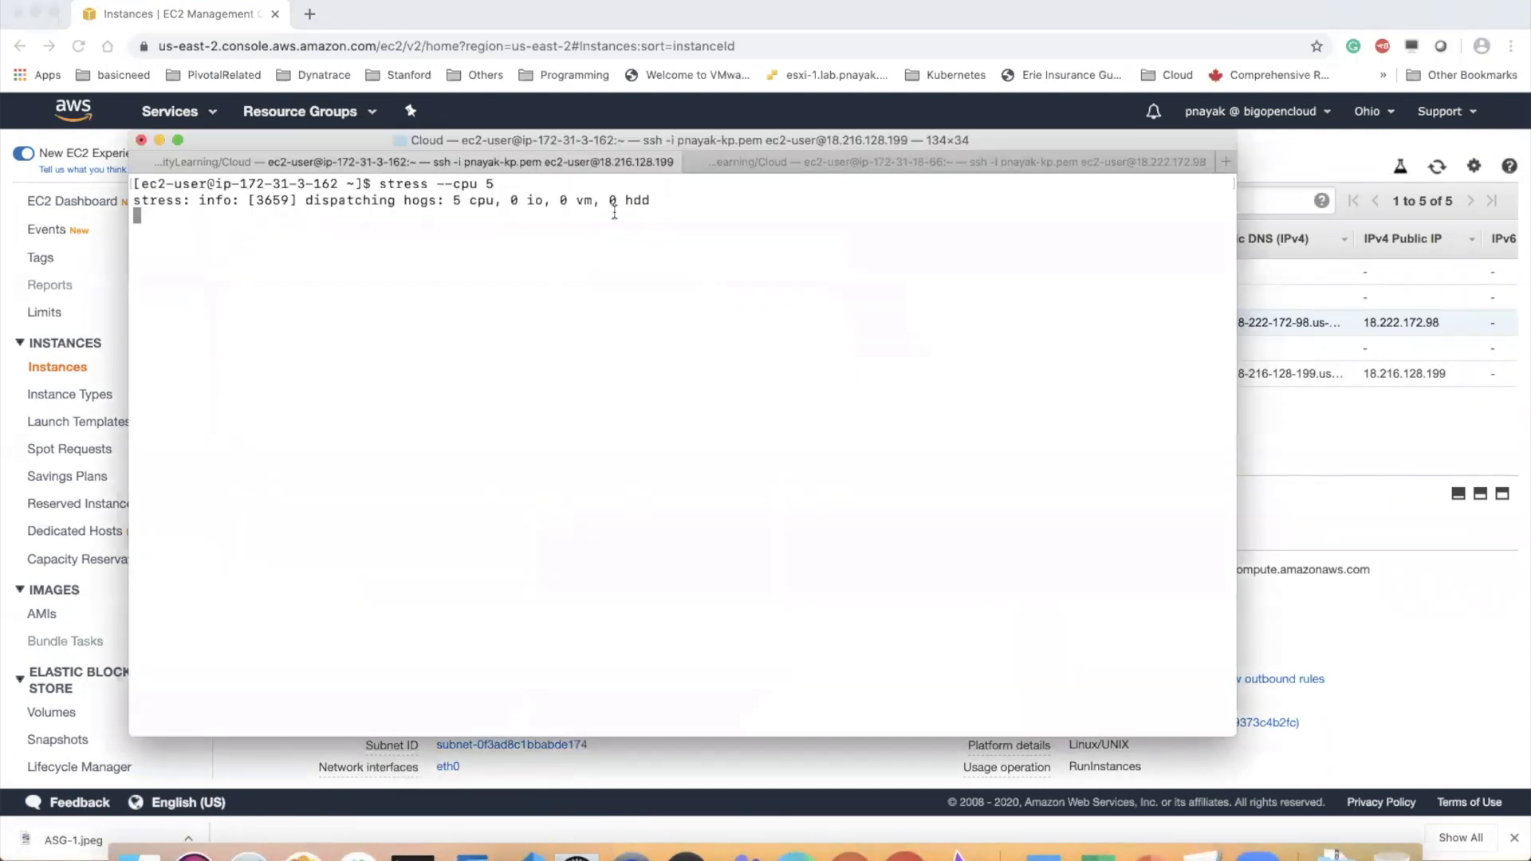
{"action": "left_click", "coordinate": [836, 159]}
{"action": "left_click", "coordinate": [574, 162]}
{"action": "left_click", "coordinate": [783, 164]}
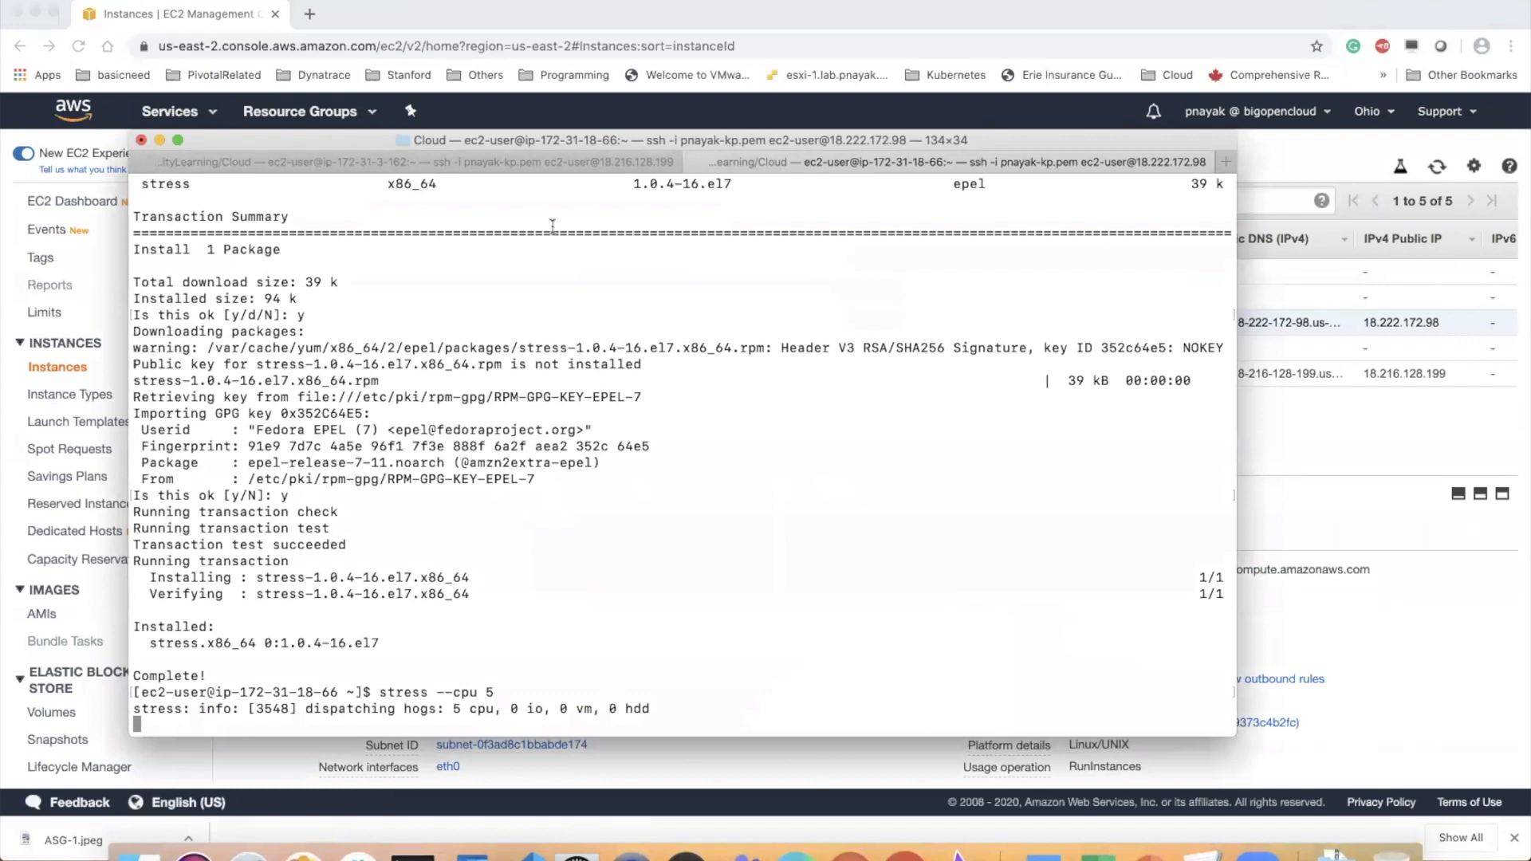
Check the first instance's stress session, then switch to Chrome and reopen and refresh the running instances list to look for a new instance
{"action": "left_click", "coordinate": [527, 166]}
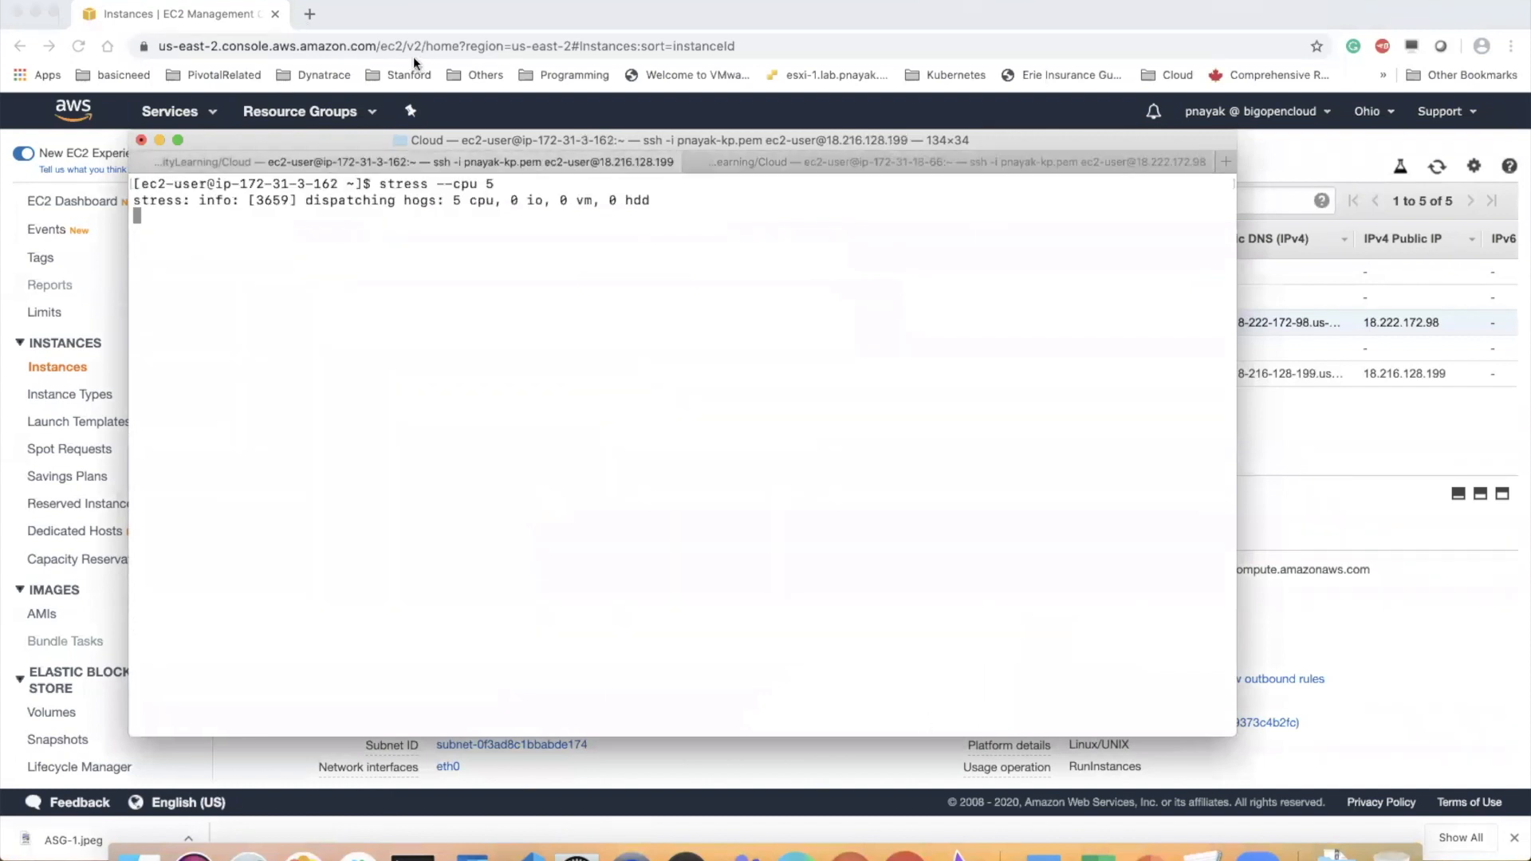
{"action": "left_click", "coordinate": [368, 14]}
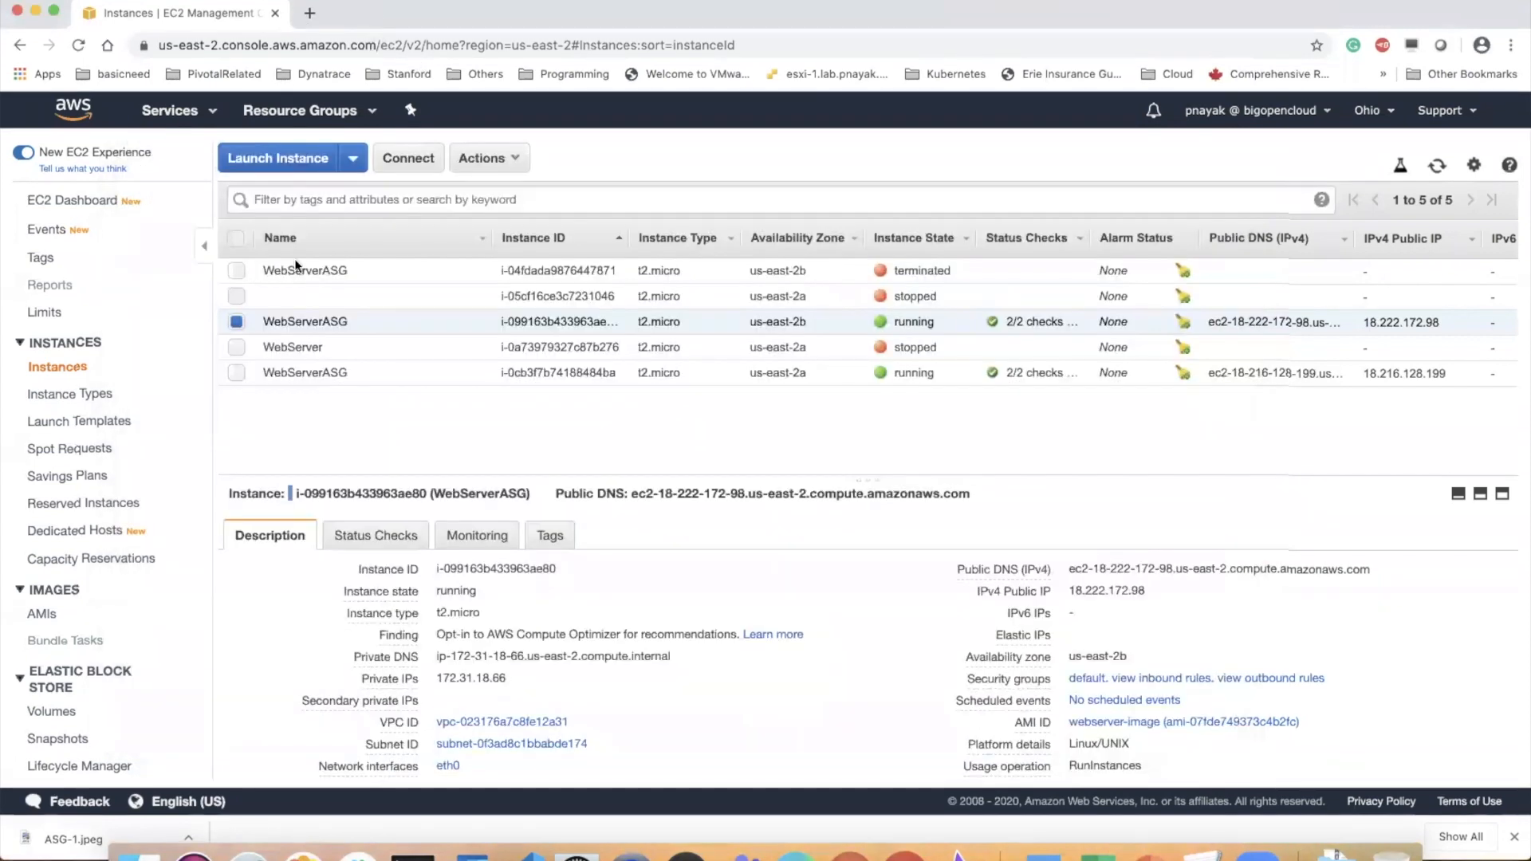
{"action": "left_click", "coordinate": [76, 201]}
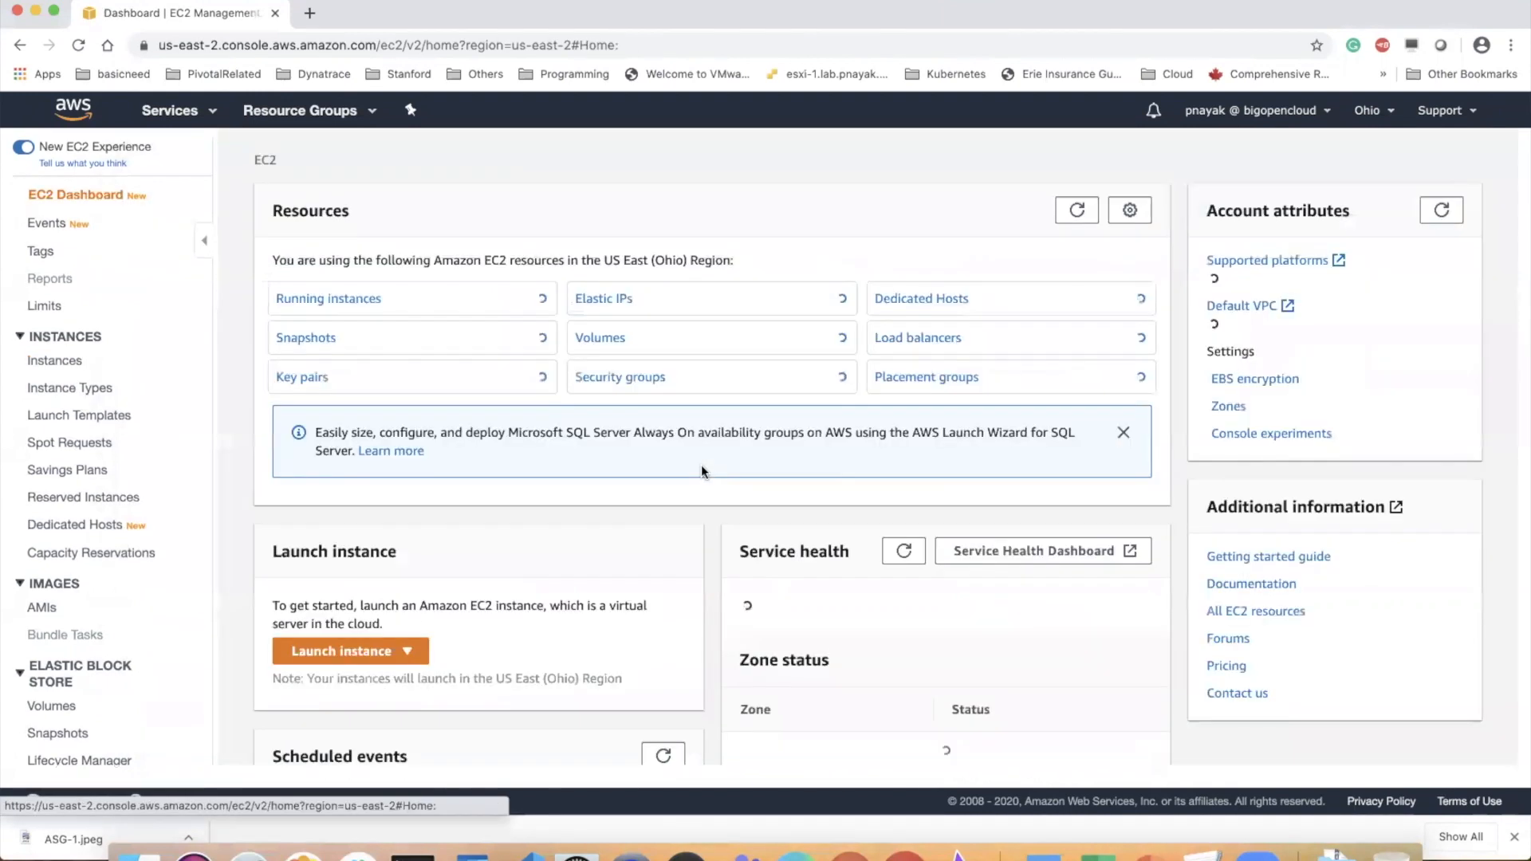
{"action": "left_click", "coordinate": [360, 302]}
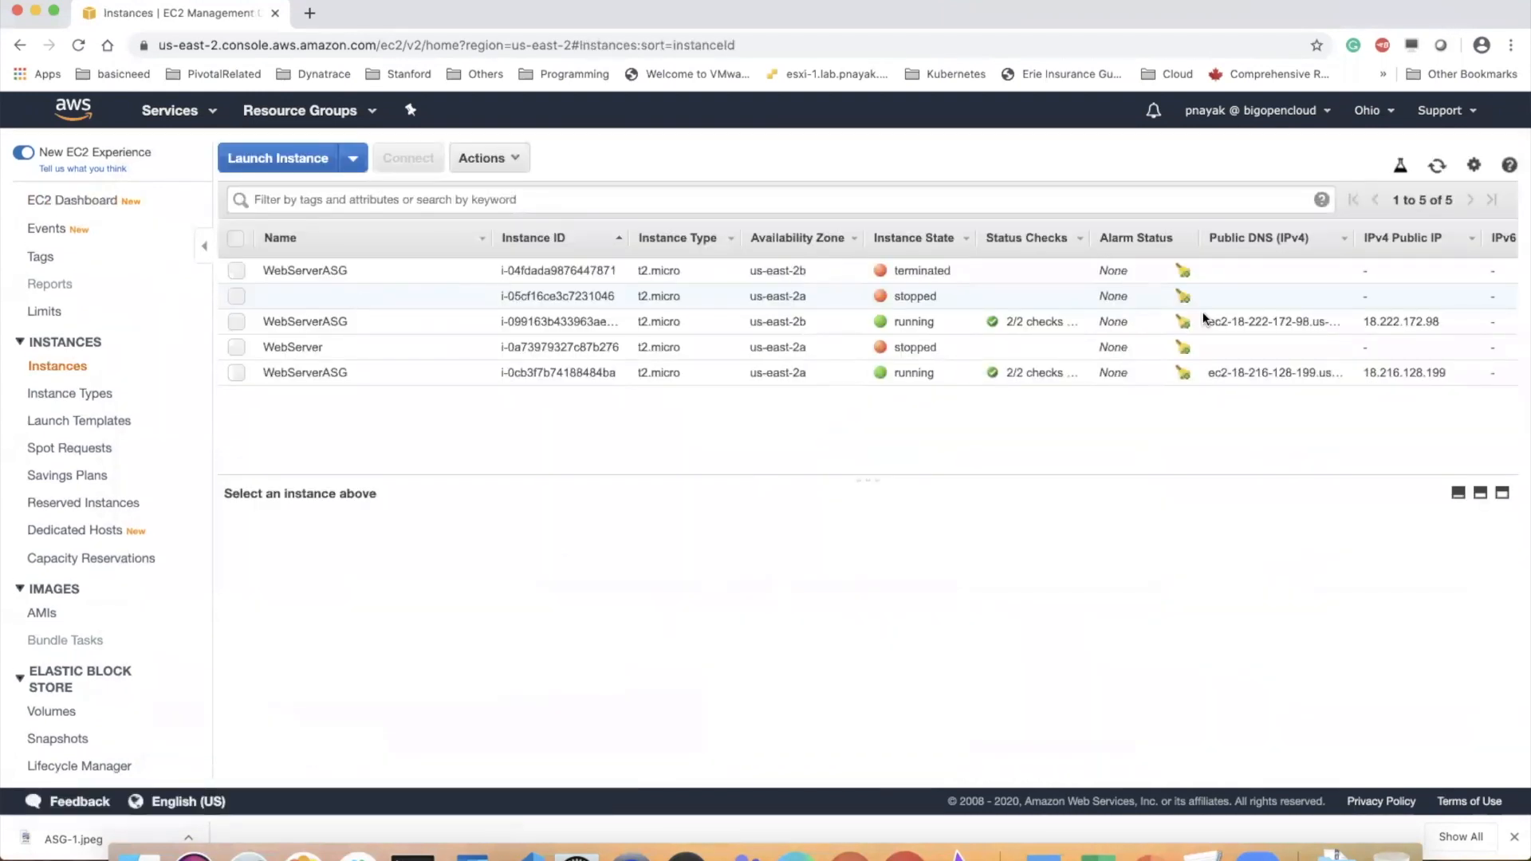
{"action": "left_click", "coordinate": [1437, 165]}
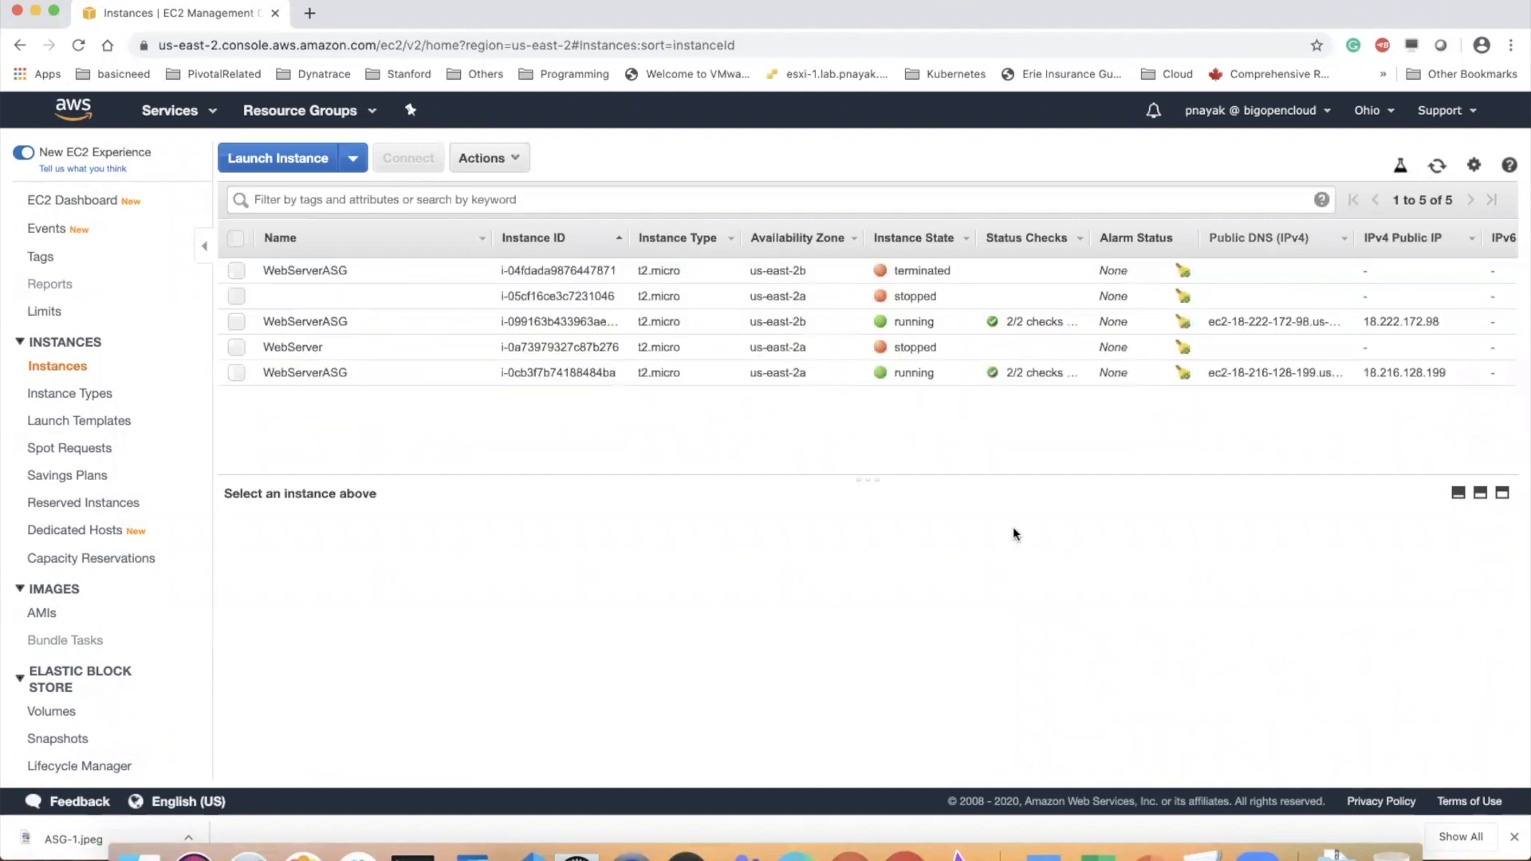
{"action": "left_click_drag", "start_coordinate": [870, 482], "coordinate": [867, 524]}
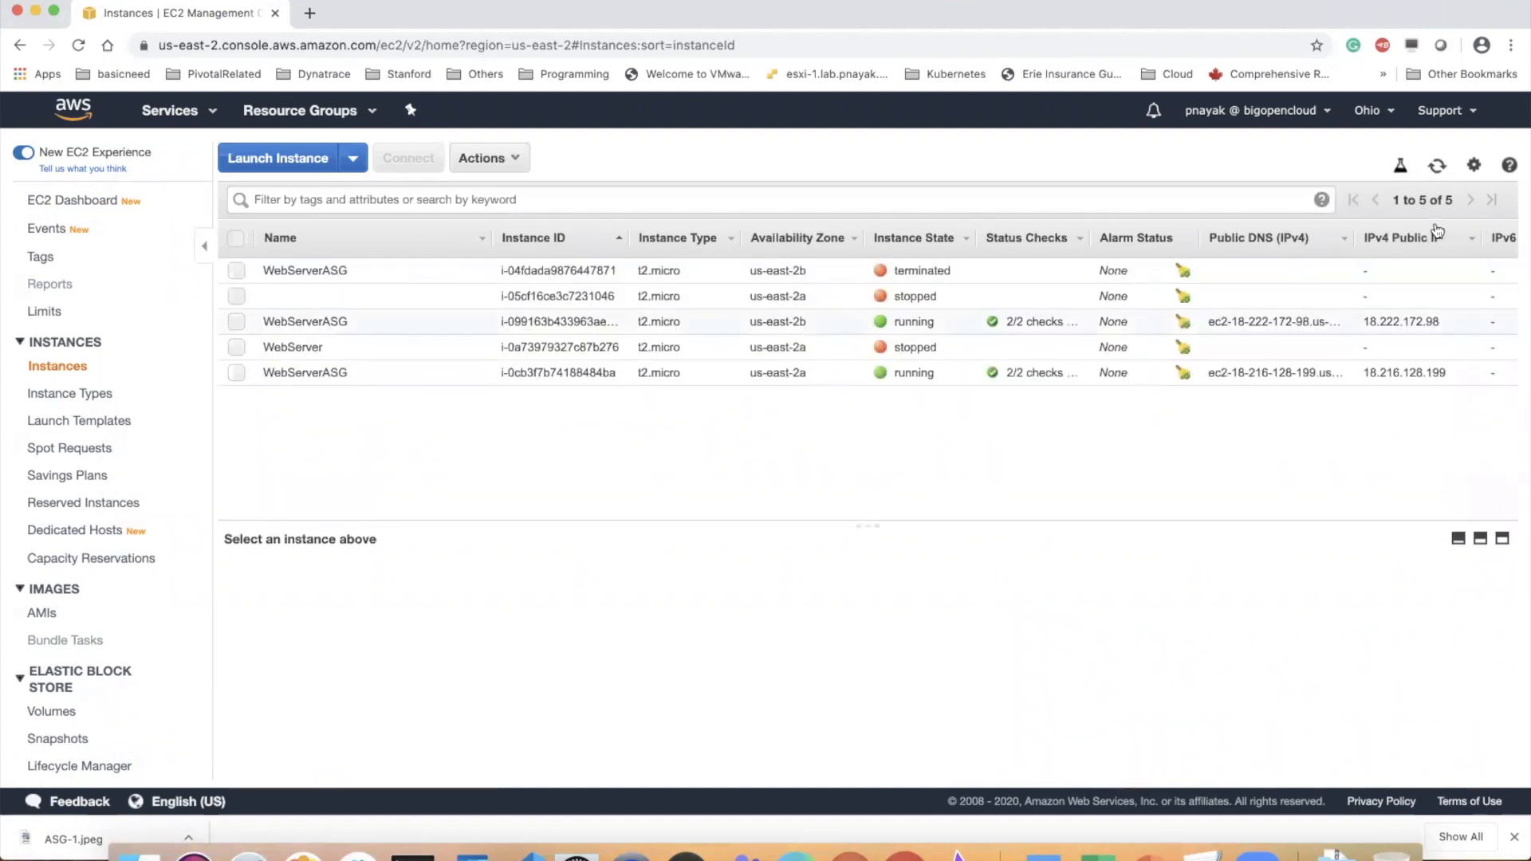
{"action": "left_click", "coordinate": [1438, 169]}
Open the webserver-asg Auto Scaling group's activity history and refresh it to look for new scaling activity
{"action": "scroll", "coordinate": [77, 641], "scroll_direction": "down", "scroll_amount": 5}
{"action": "left_click", "coordinate": [97, 770]}
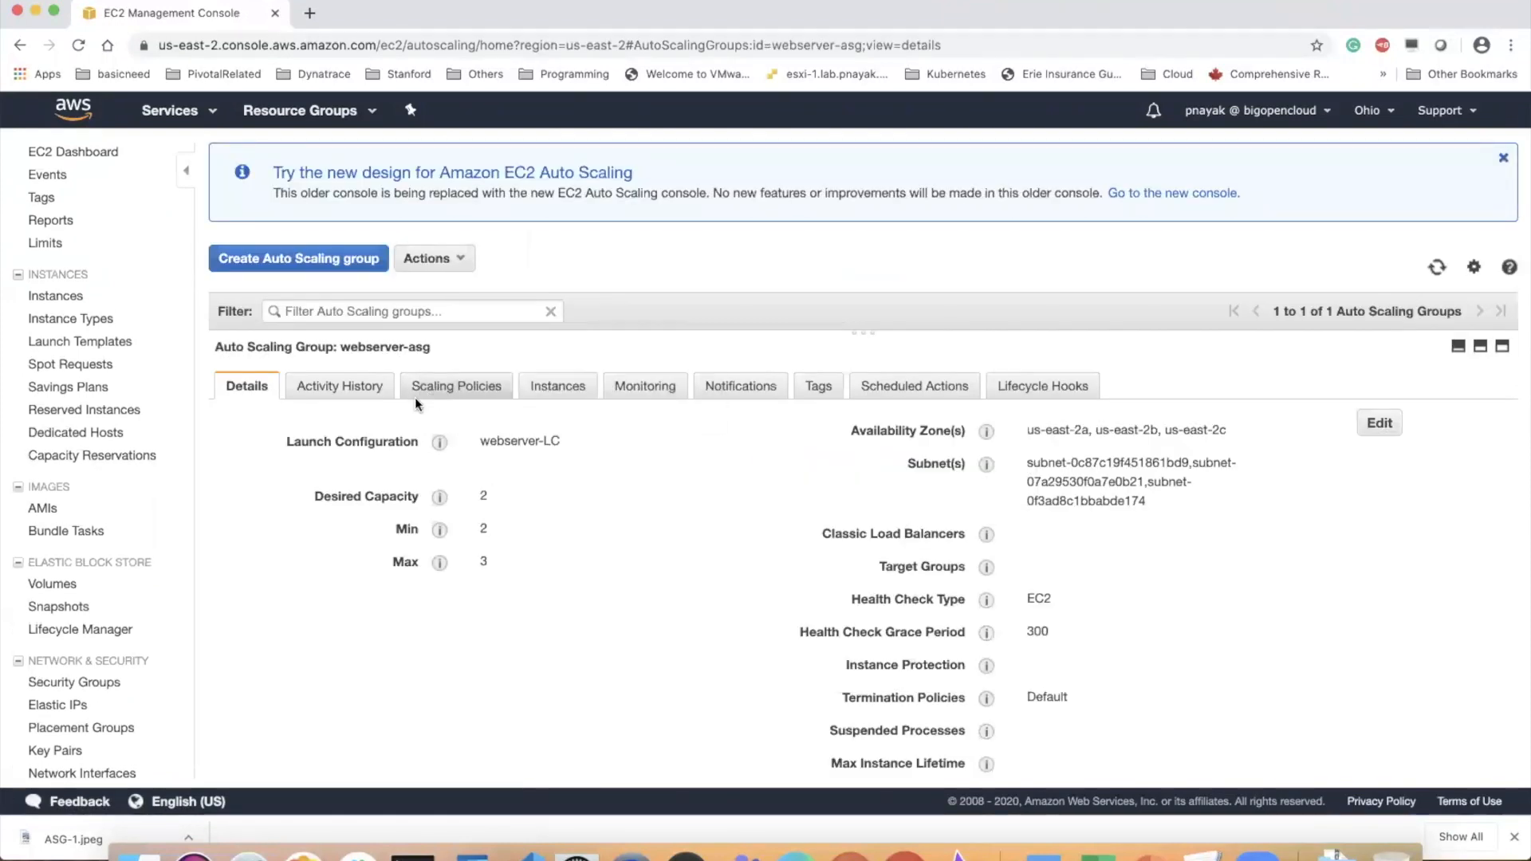
{"action": "left_click", "coordinate": [357, 389]}
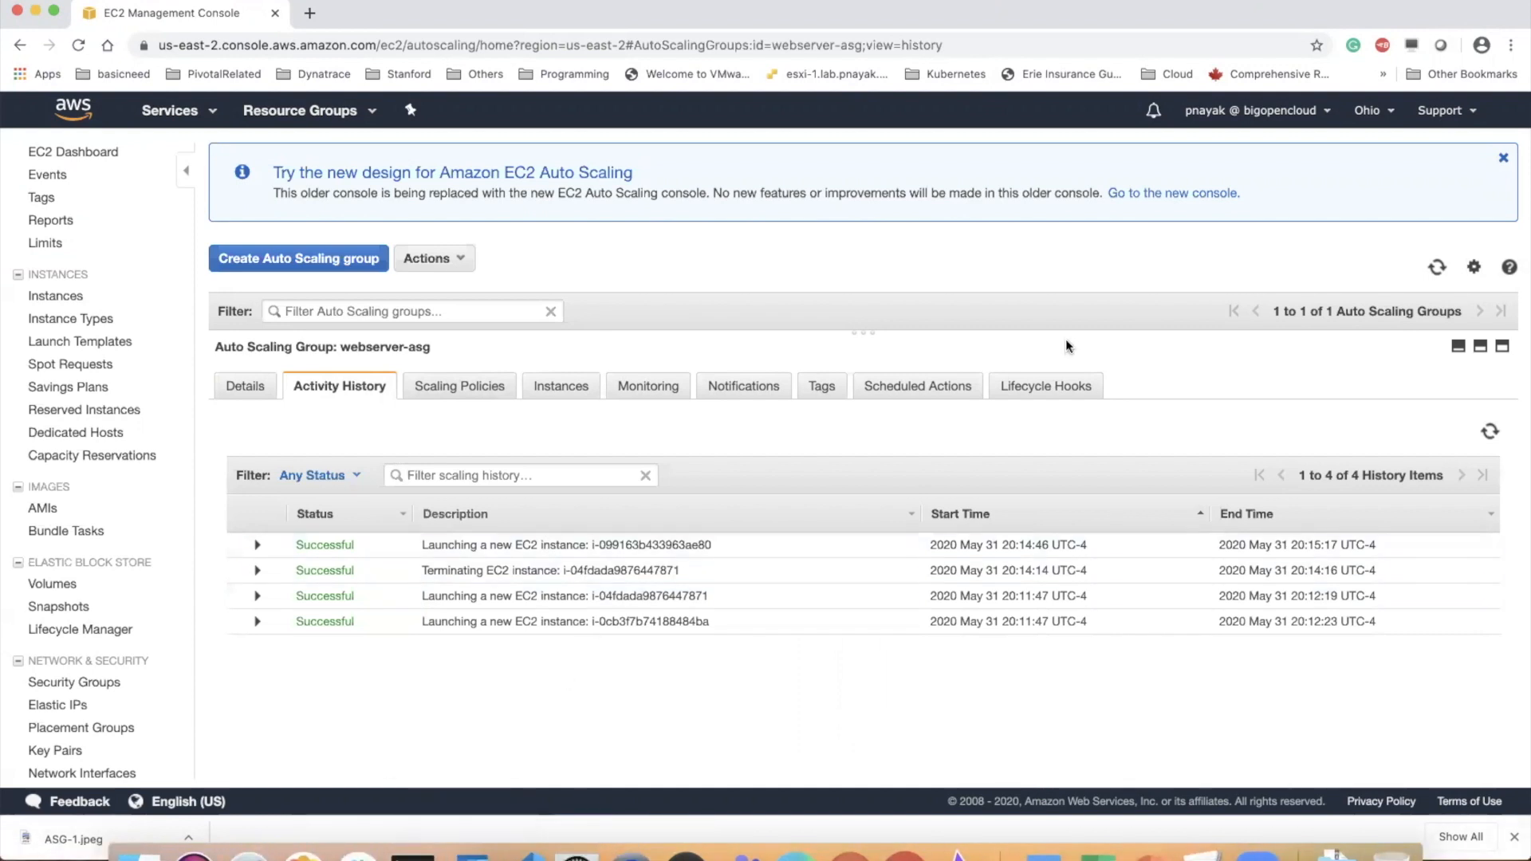
{"action": "left_click", "coordinate": [1491, 431]}
{"action": "left_click", "coordinate": [1492, 433]}
Review the webserver-asg group's member instances and its Auto Scaling monitoring metrics
{"action": "left_click", "coordinate": [674, 397]}
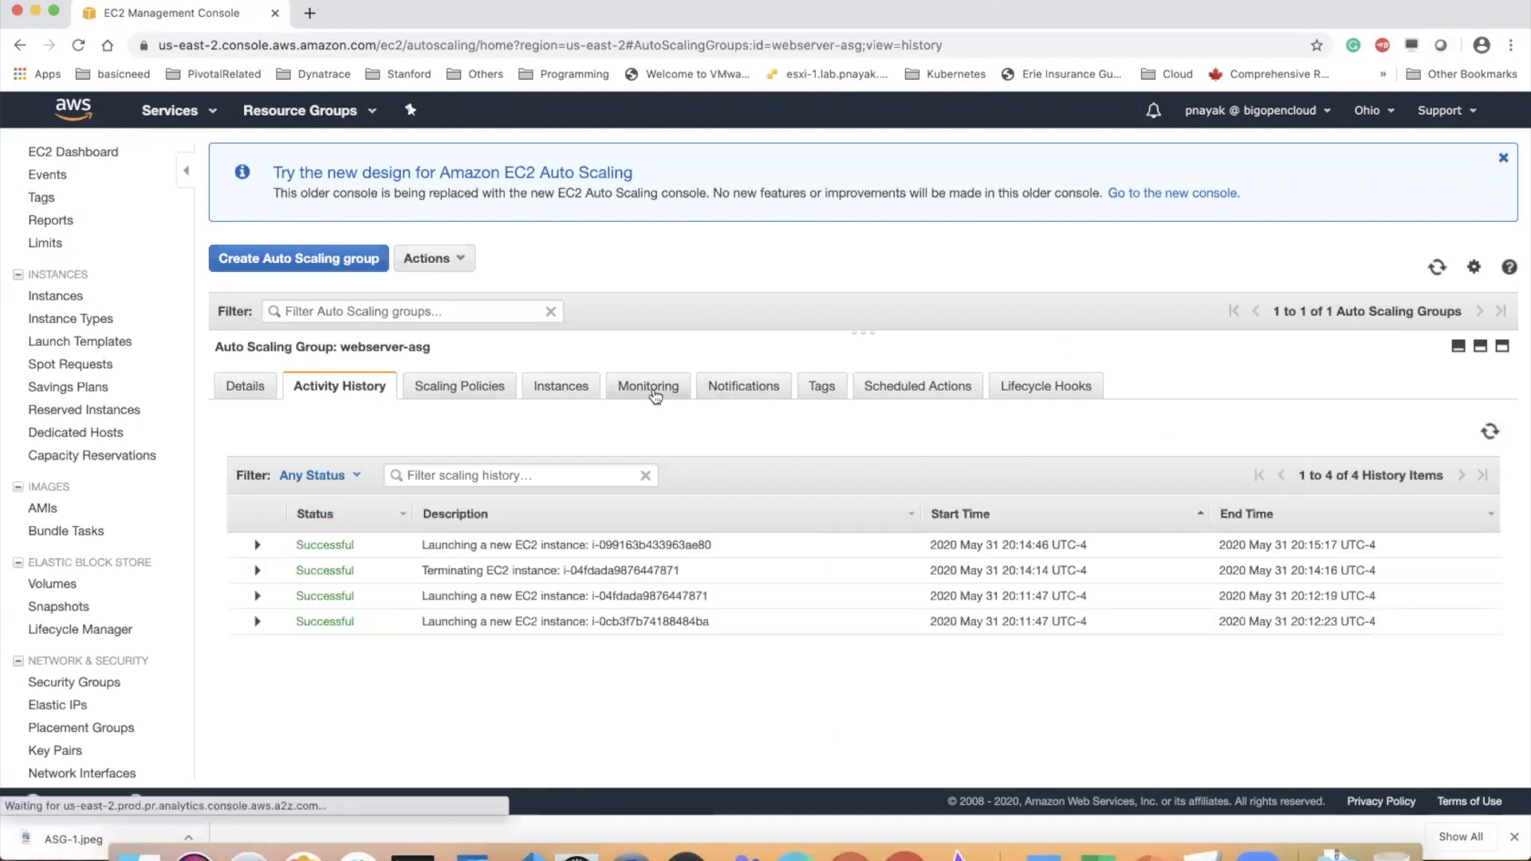
{"action": "left_click", "coordinate": [558, 398]}
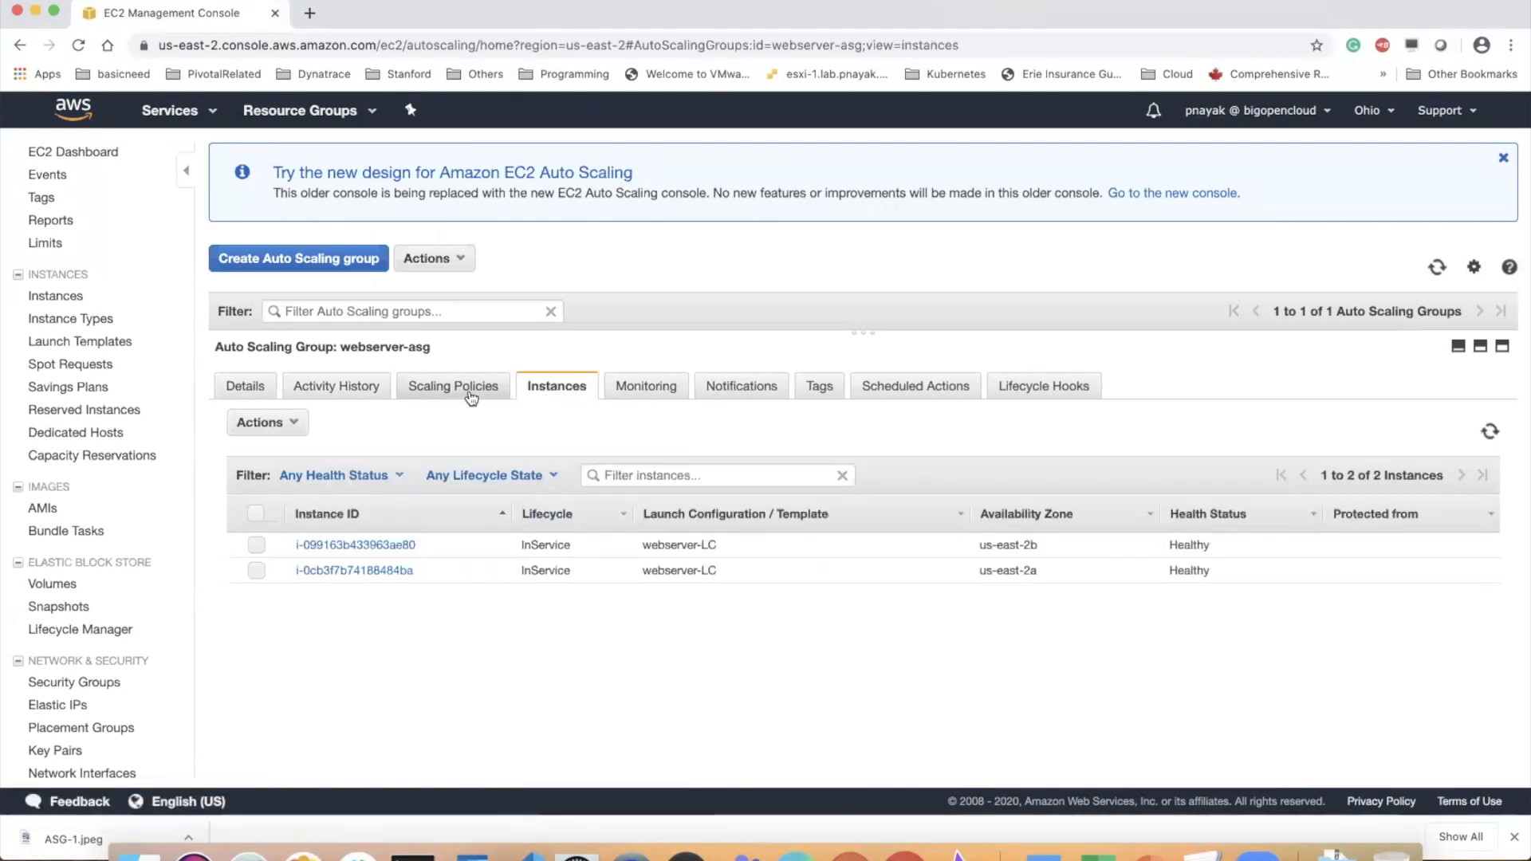
{"action": "left_click", "coordinate": [661, 386]}
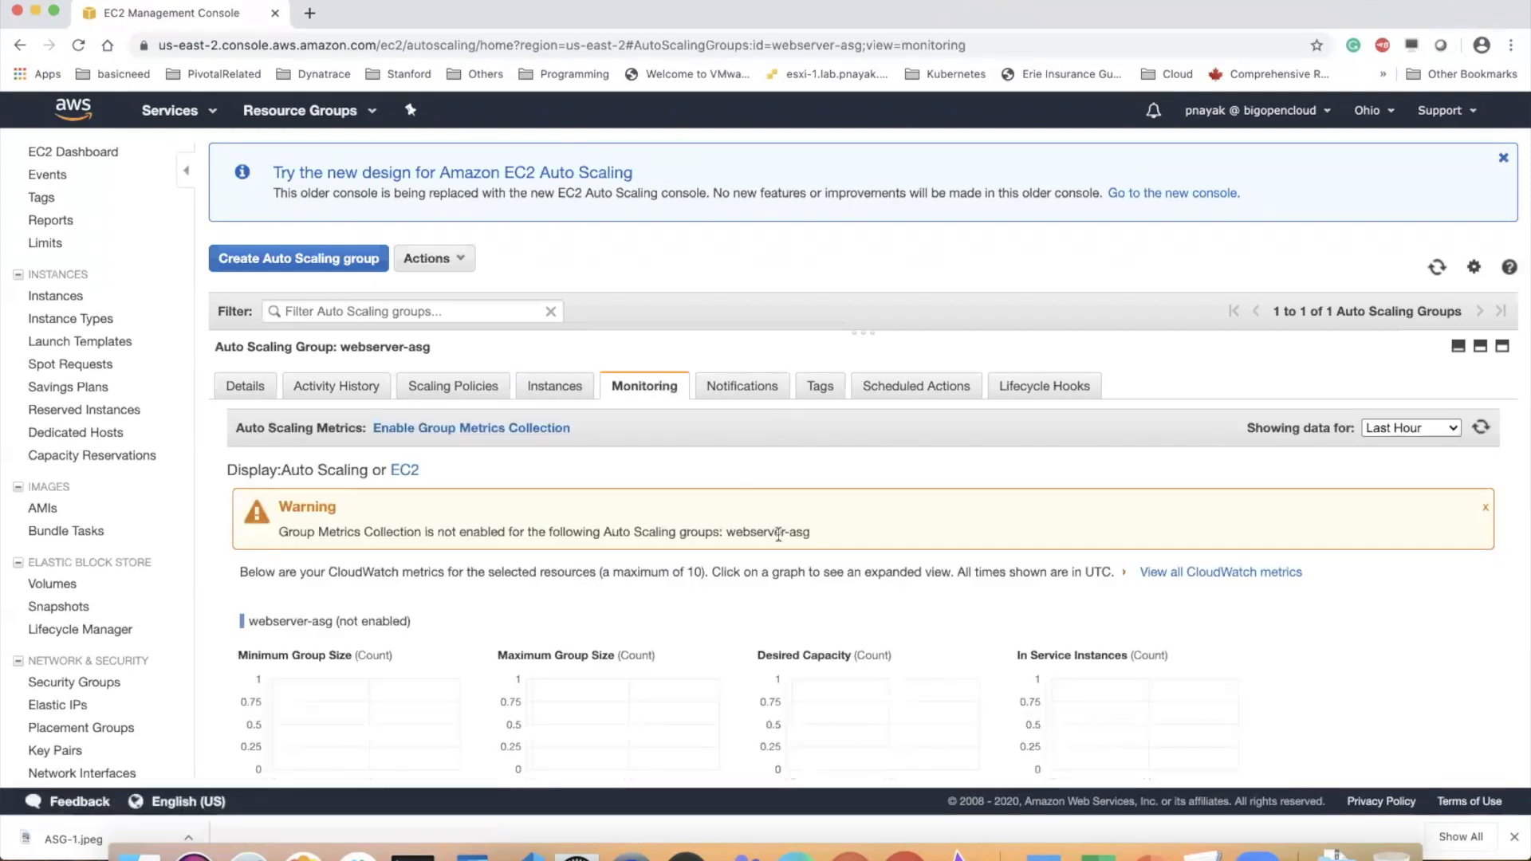
{"action": "scroll", "coordinate": [778, 532], "scroll_direction": "down", "scroll_amount": 3}
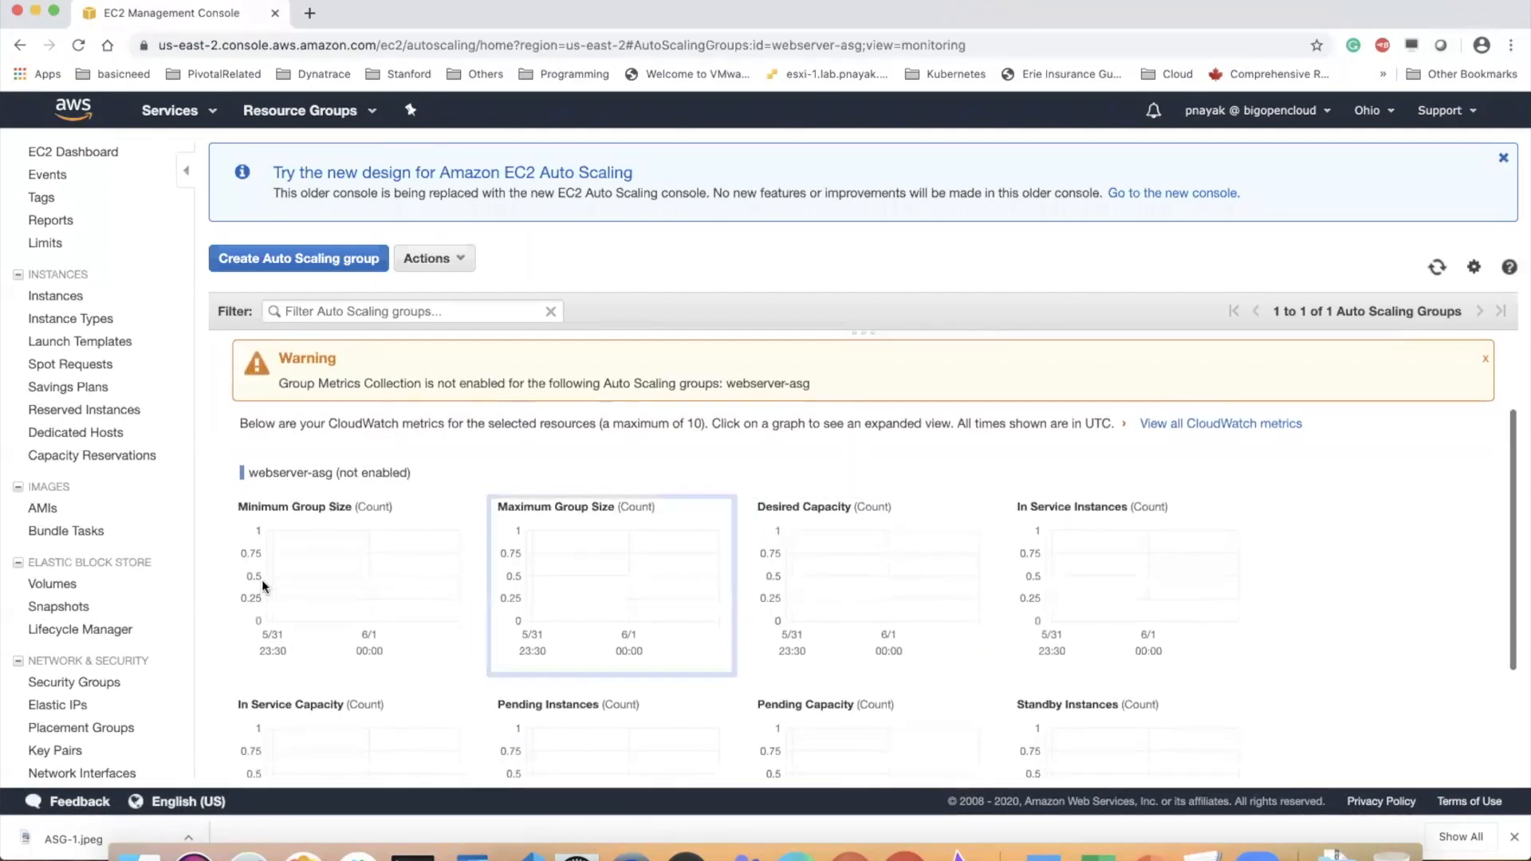
{"action": "scroll", "coordinate": [258, 580], "scroll_direction": "down", "scroll_amount": 5}
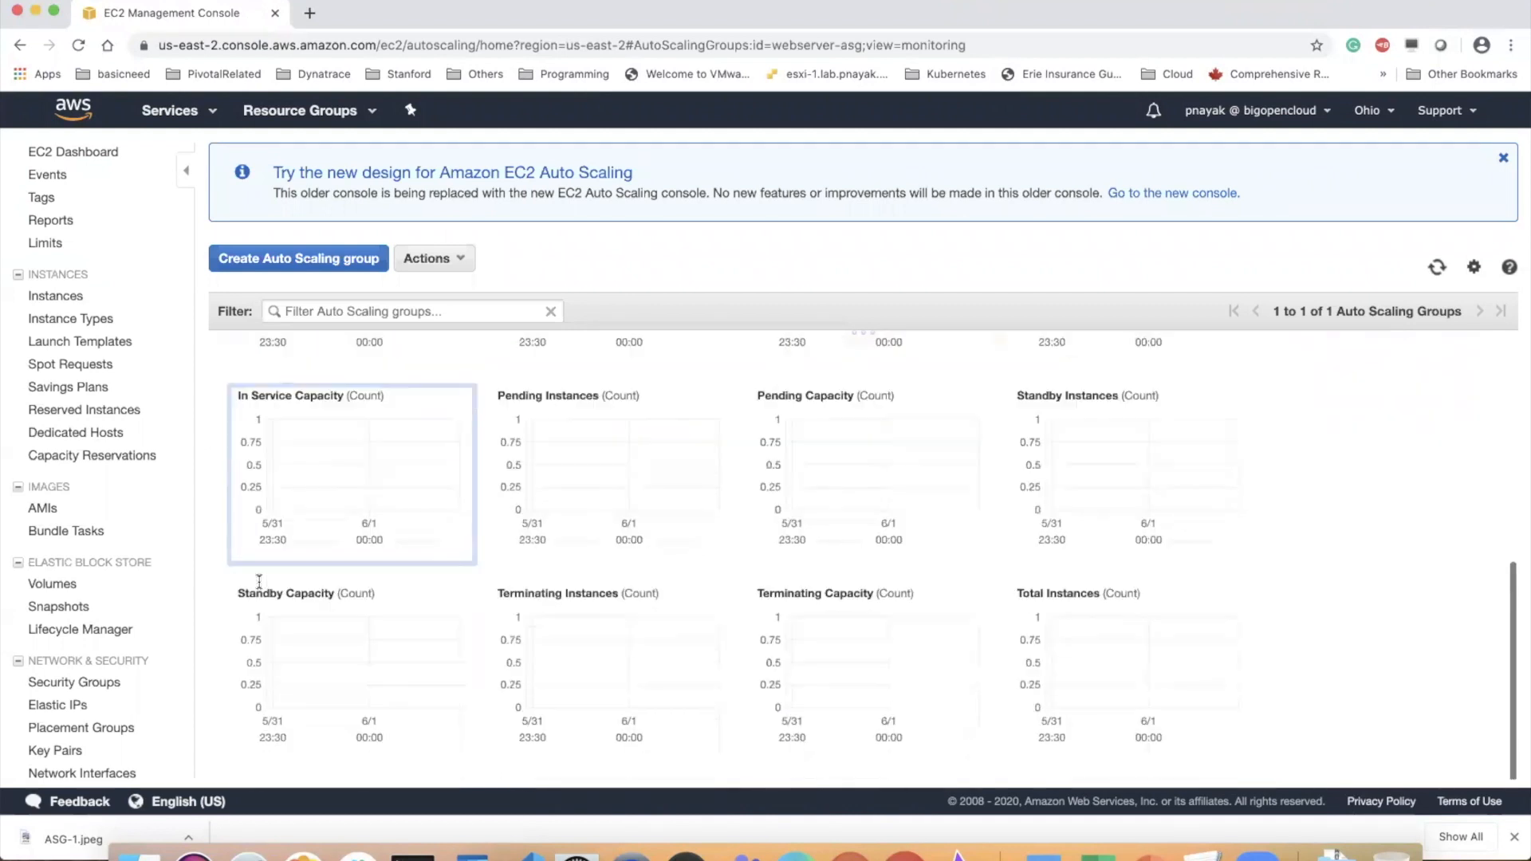
Return to the running instances list through the EC2 Dashboard, refresh it, and enlarge the details area below it
{"action": "left_click", "coordinate": [72, 152]}
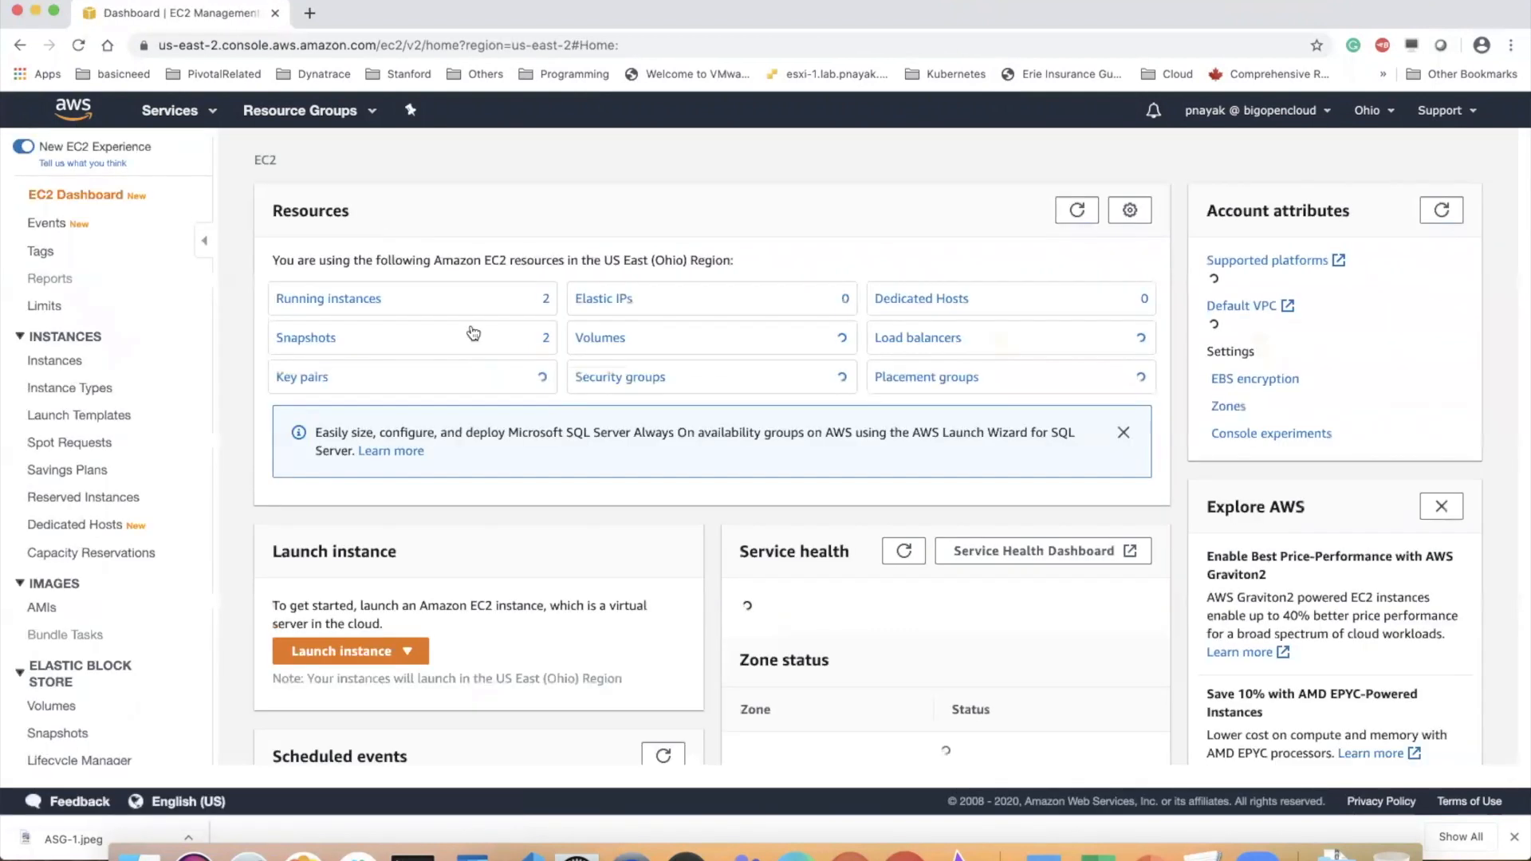
{"action": "left_click", "coordinate": [399, 311]}
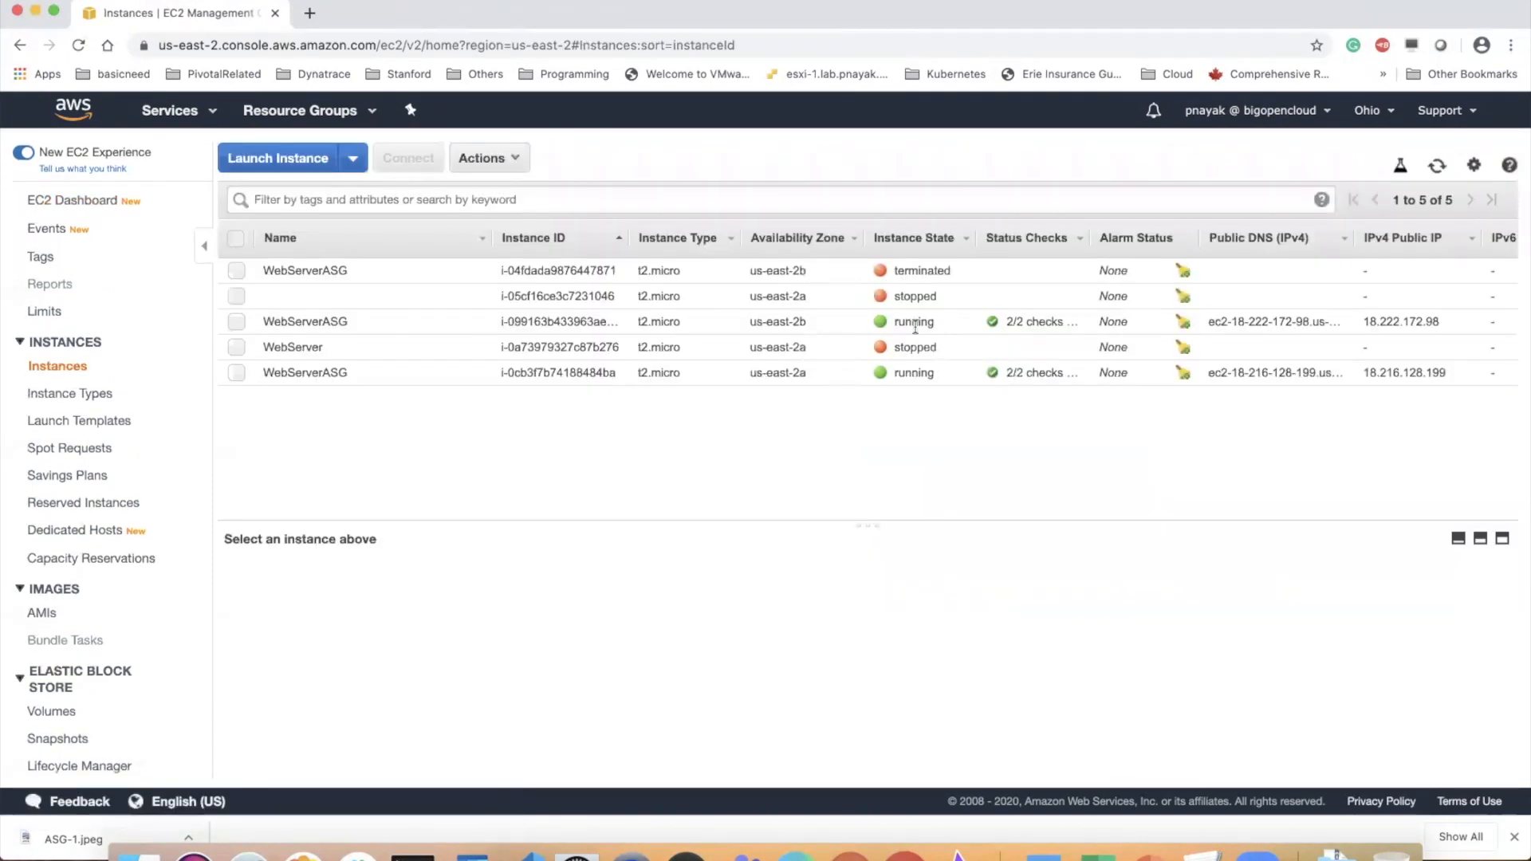
{"action": "left_click", "coordinate": [1434, 168]}
{"action": "left_click_drag", "start_coordinate": [873, 522], "coordinate": [872, 395]}
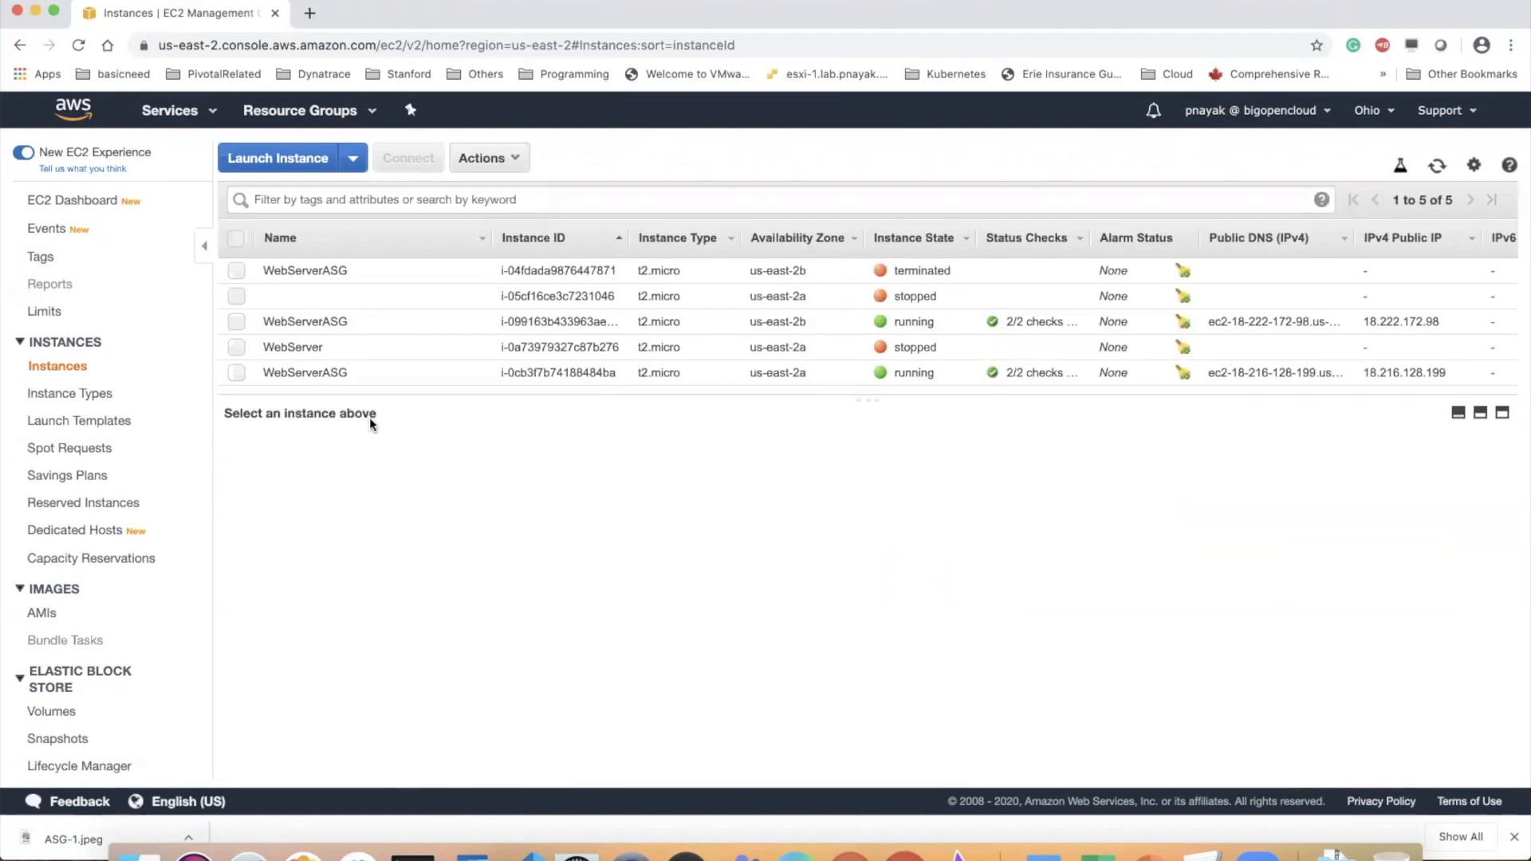
Examine the expanded CPU Utilization graph of the running WebServerASG instance in us-east-2b
{"action": "left_click", "coordinate": [326, 327]}
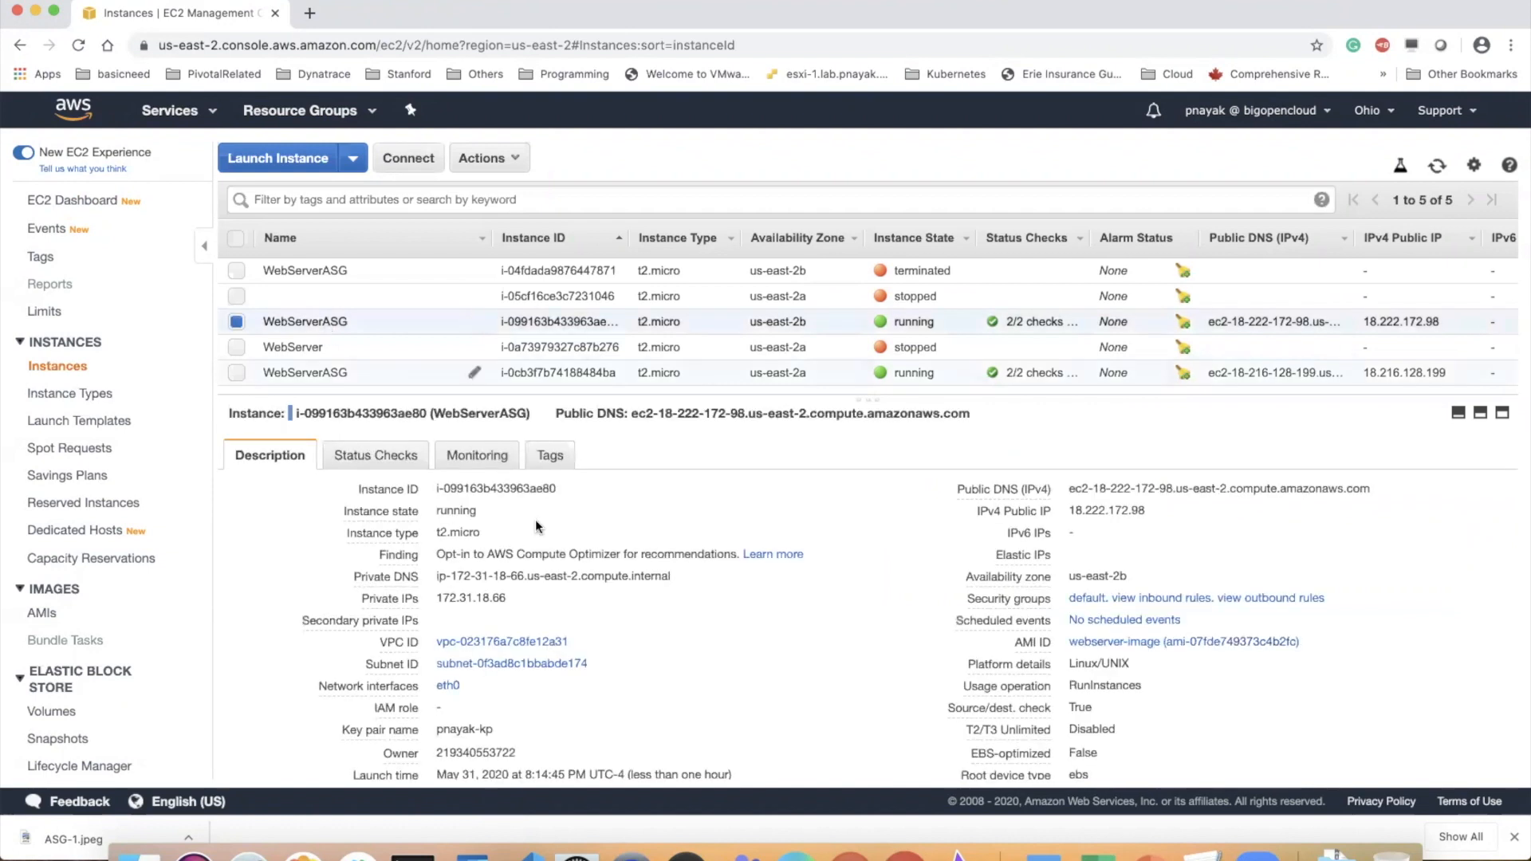
{"action": "left_click", "coordinate": [477, 454]}
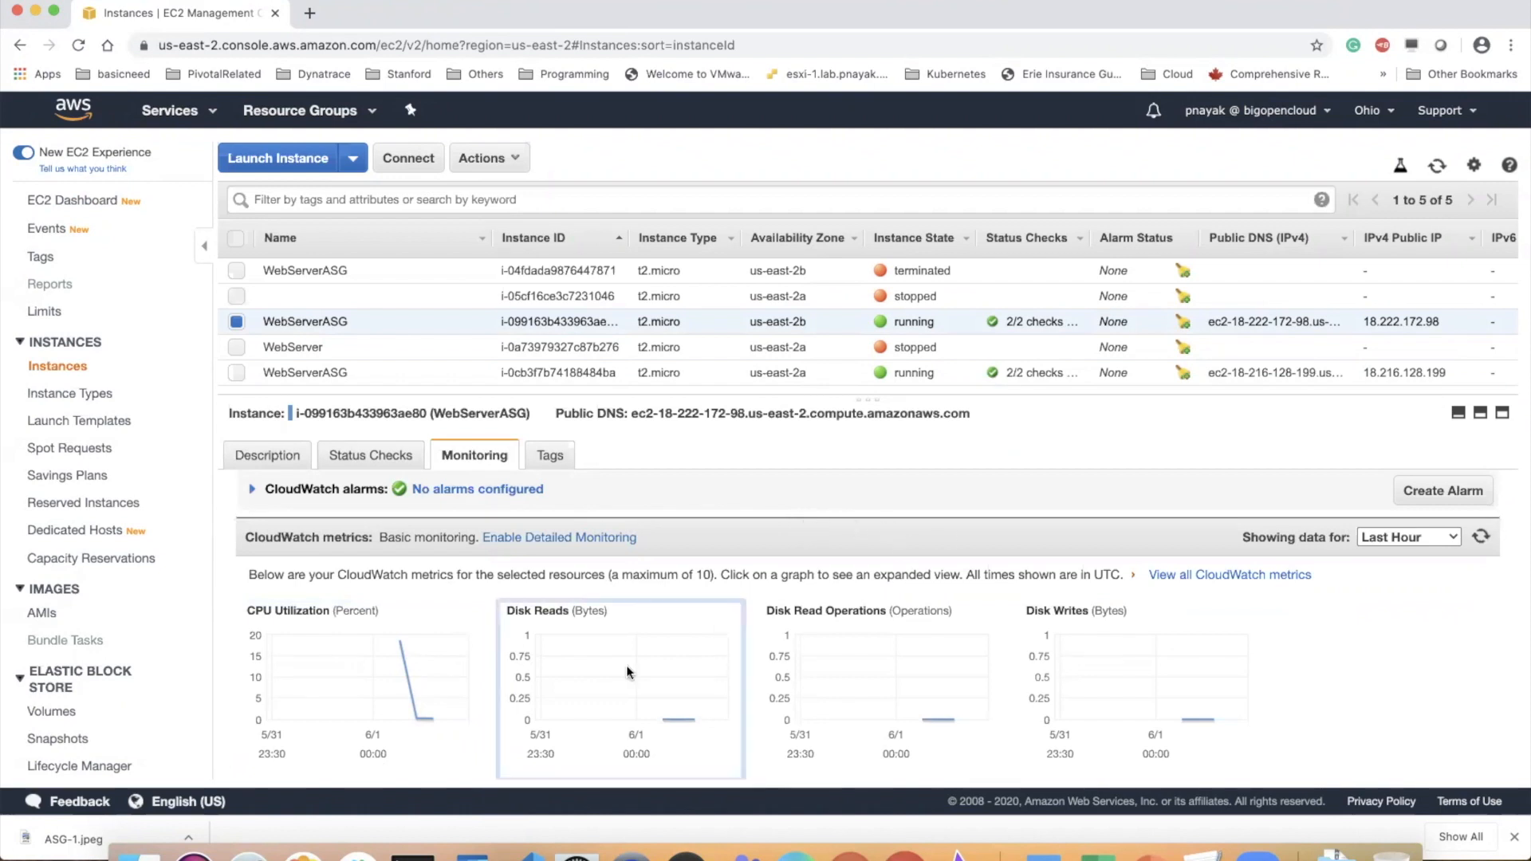
{"action": "scroll", "coordinate": [625, 665], "scroll_direction": "down", "scroll_amount": 3}
{"action": "scroll", "coordinate": [625, 665], "scroll_direction": "up", "scroll_amount": 1}
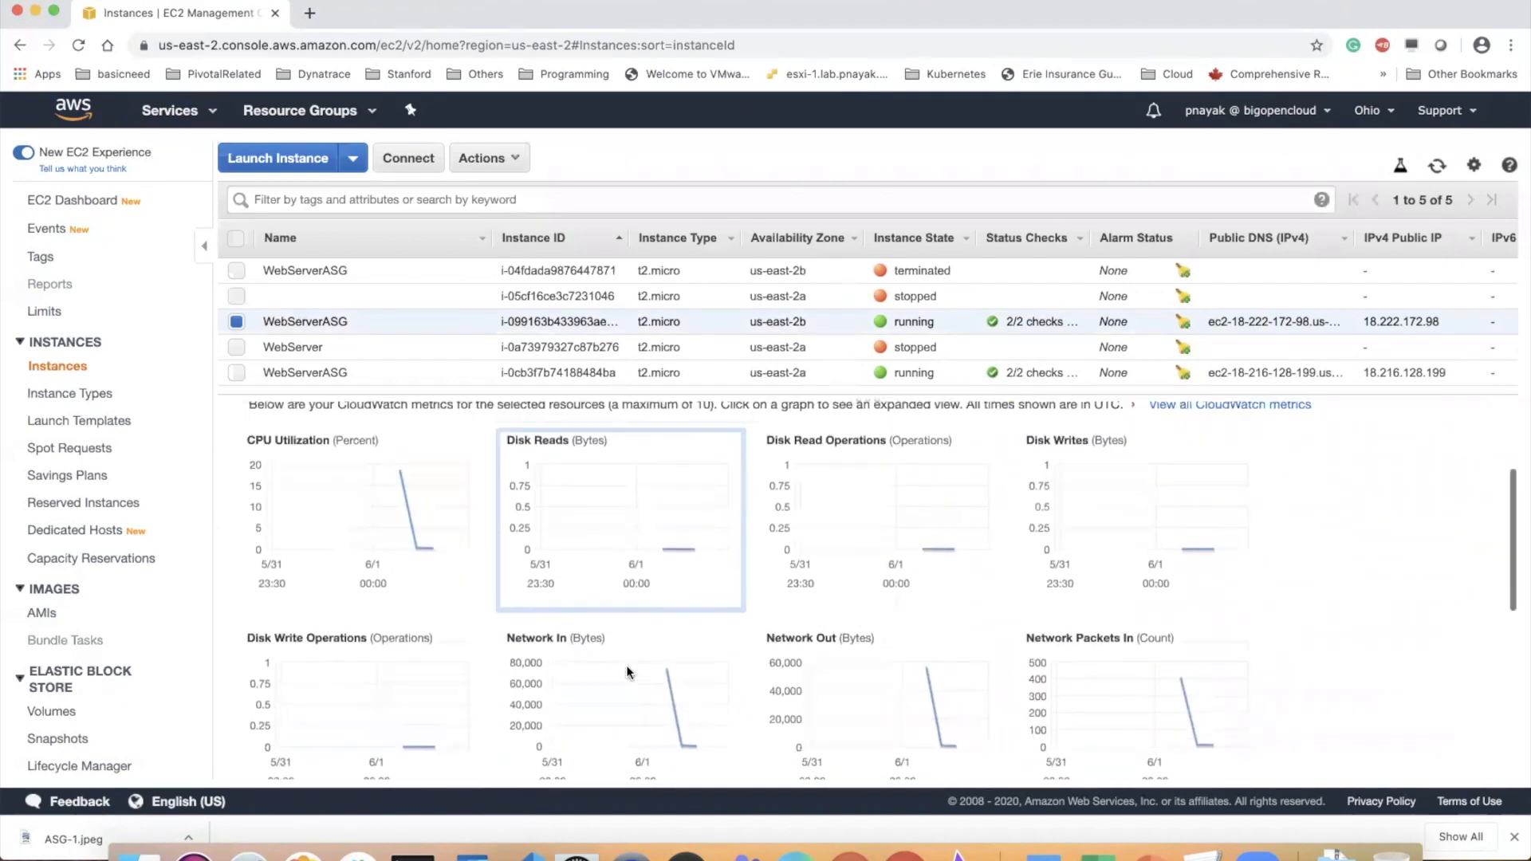
{"action": "left_click", "coordinate": [392, 562]}
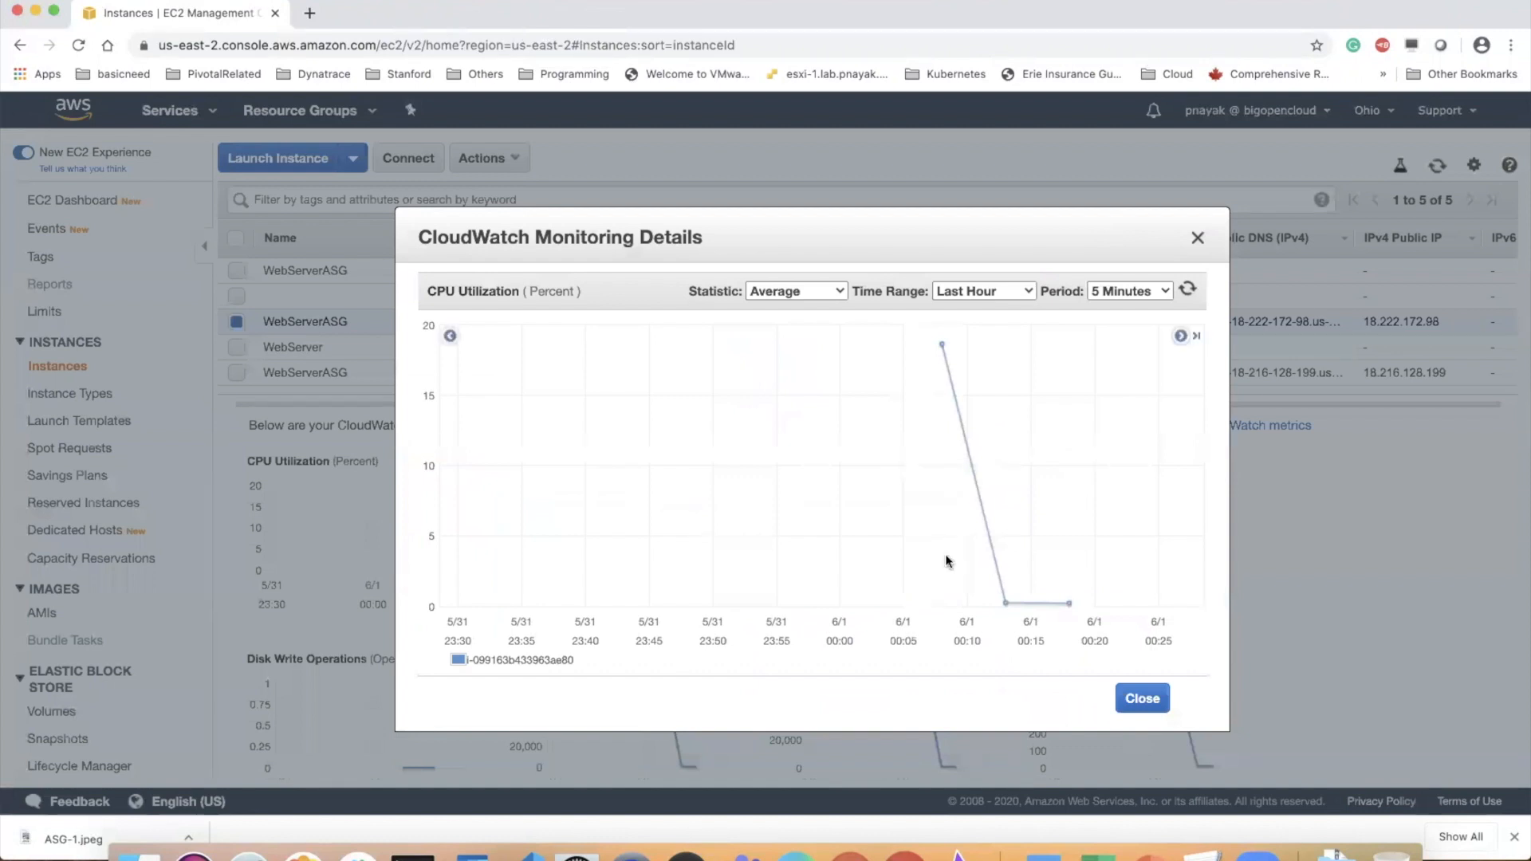
{"action": "left_click", "coordinate": [1142, 698]}
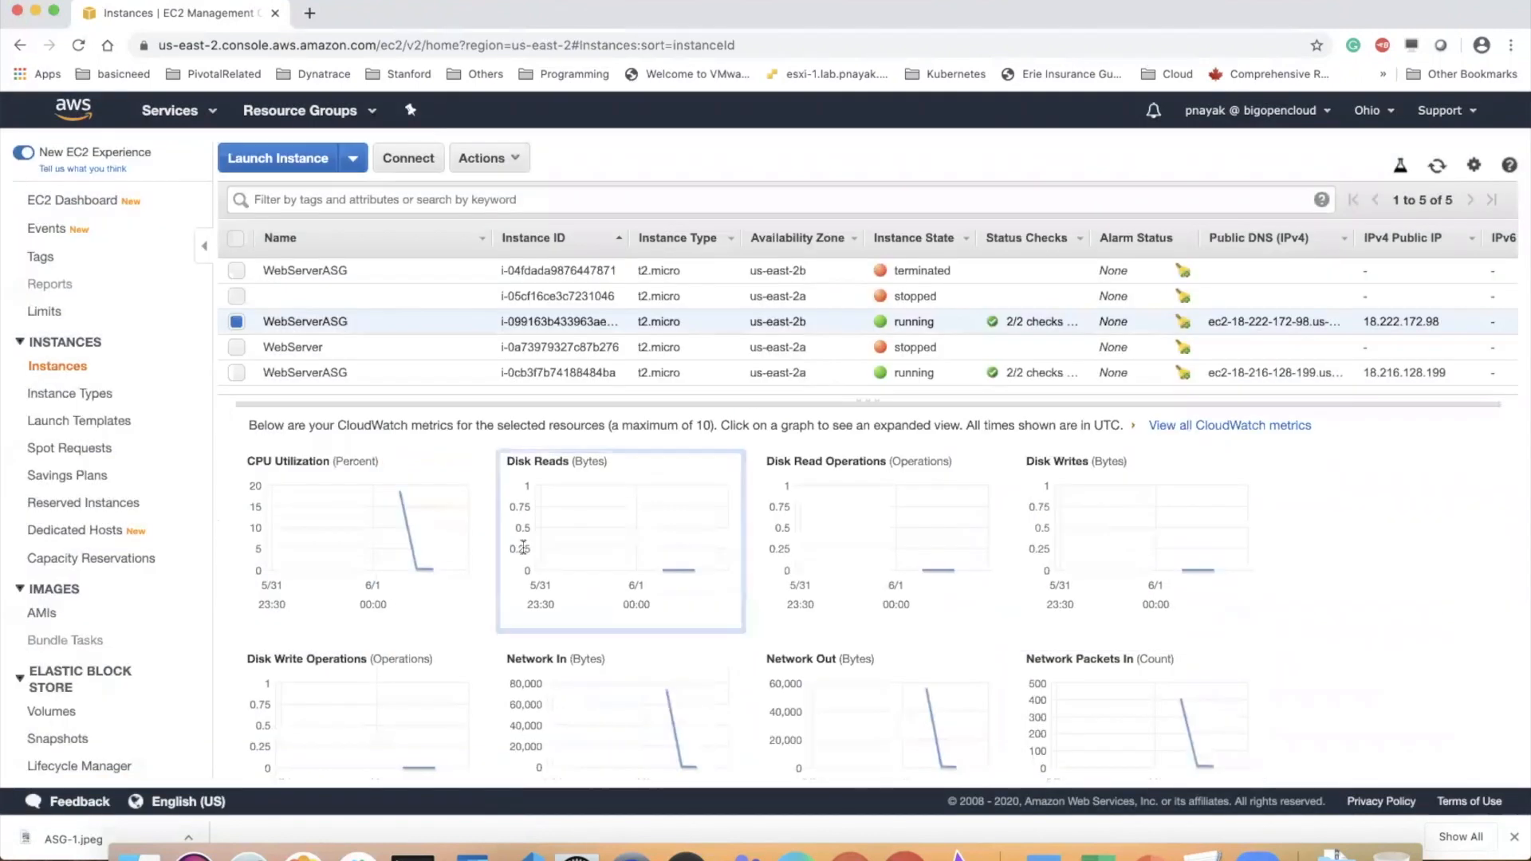
Examine the expanded CPU Utilization graph of the running WebServerASG instance in us-east-2a
{"action": "left_click", "coordinate": [306, 375]}
{"action": "left_click", "coordinate": [422, 548]}
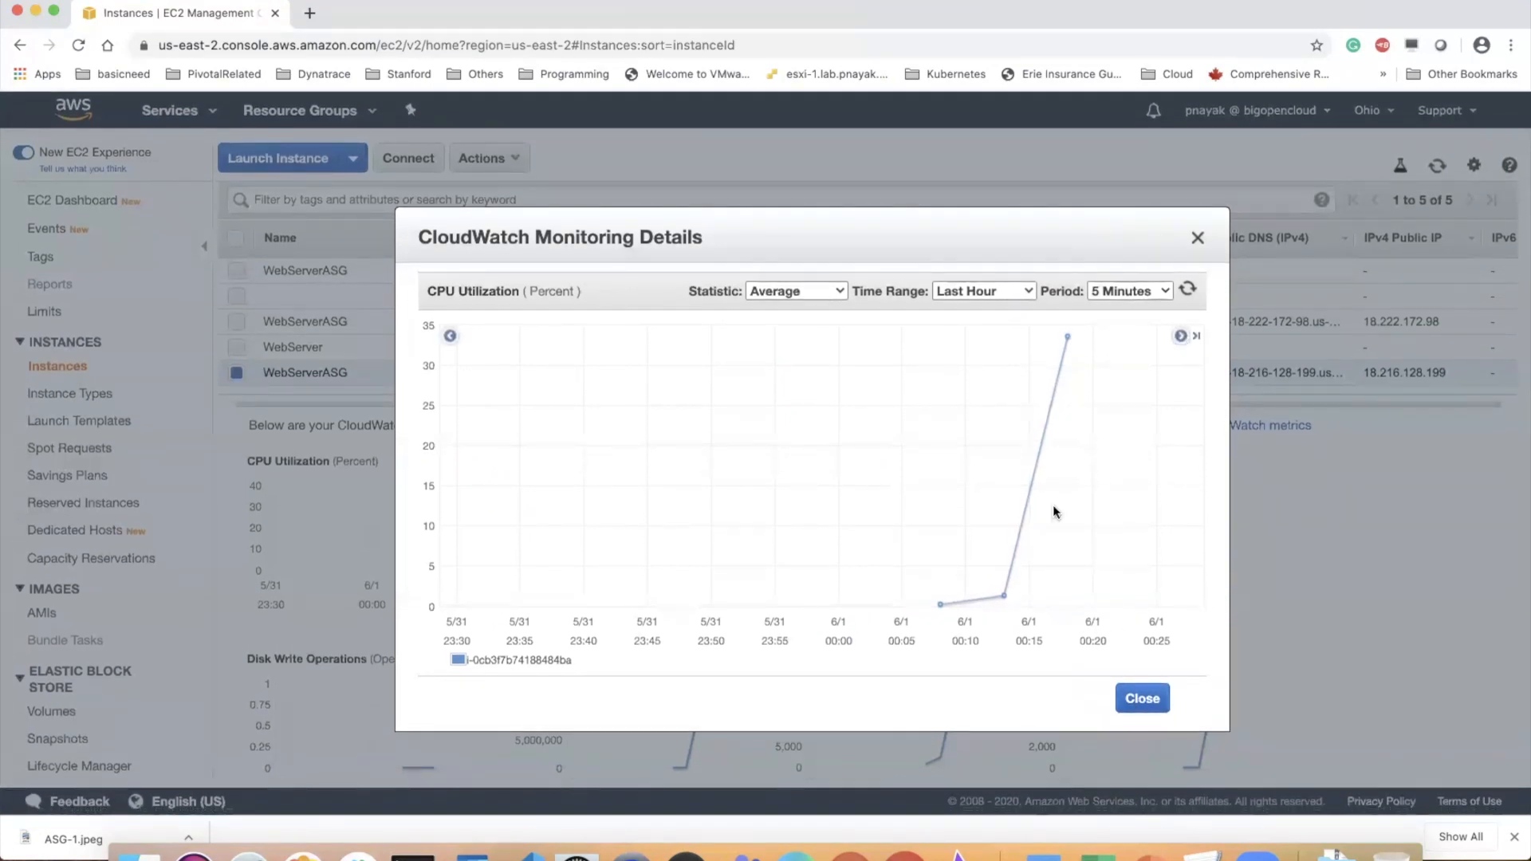
{"action": "left_click", "coordinate": [1148, 702]}
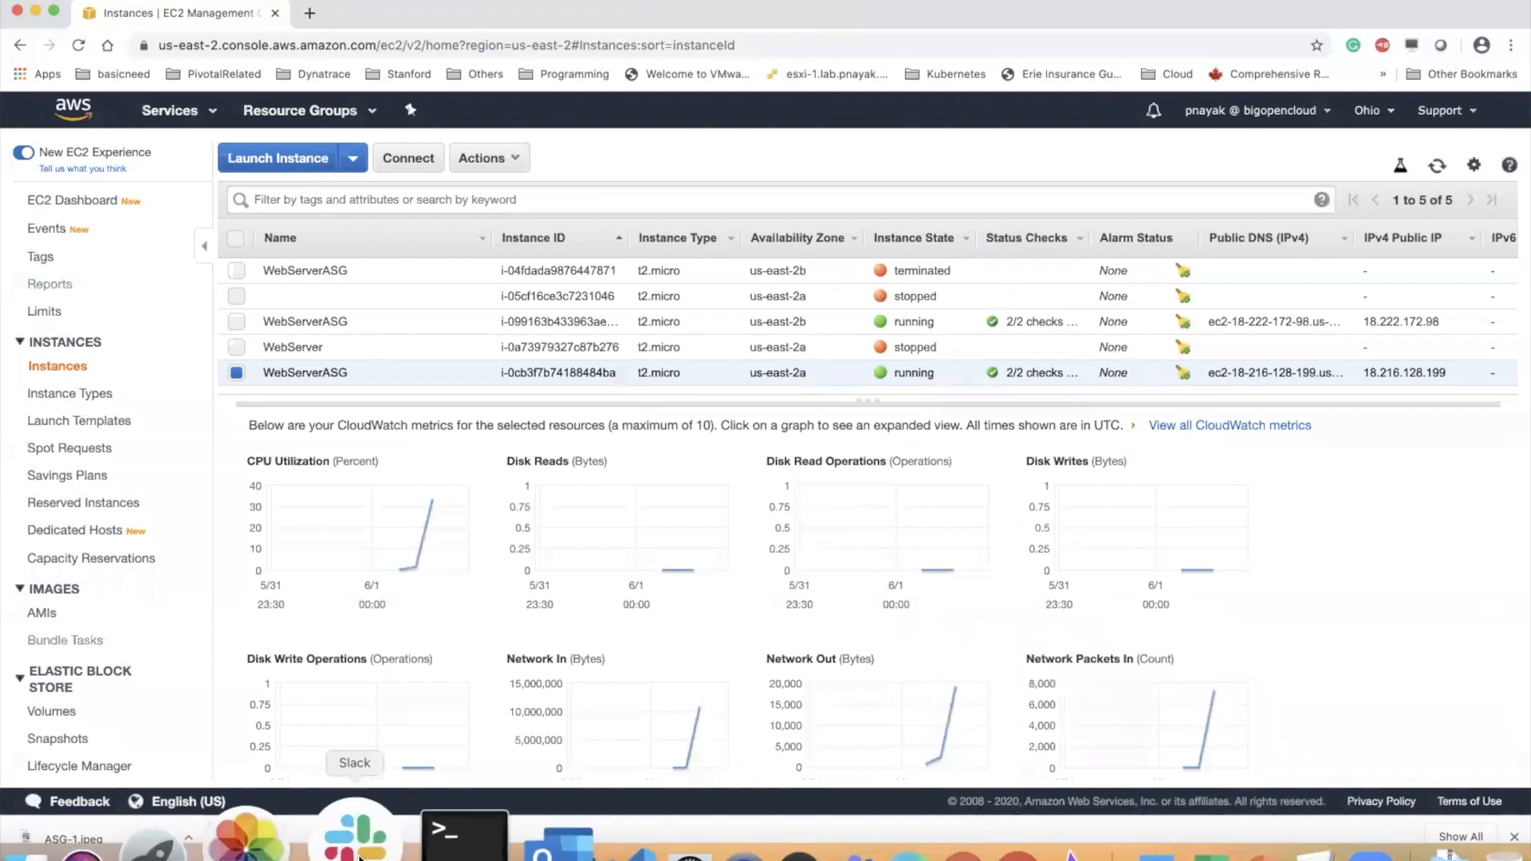
Switch to Terminal, stop the stress run on the first instance and restart it with "stress --cpu 8"
{"action": "left_click", "coordinate": [408, 837]}
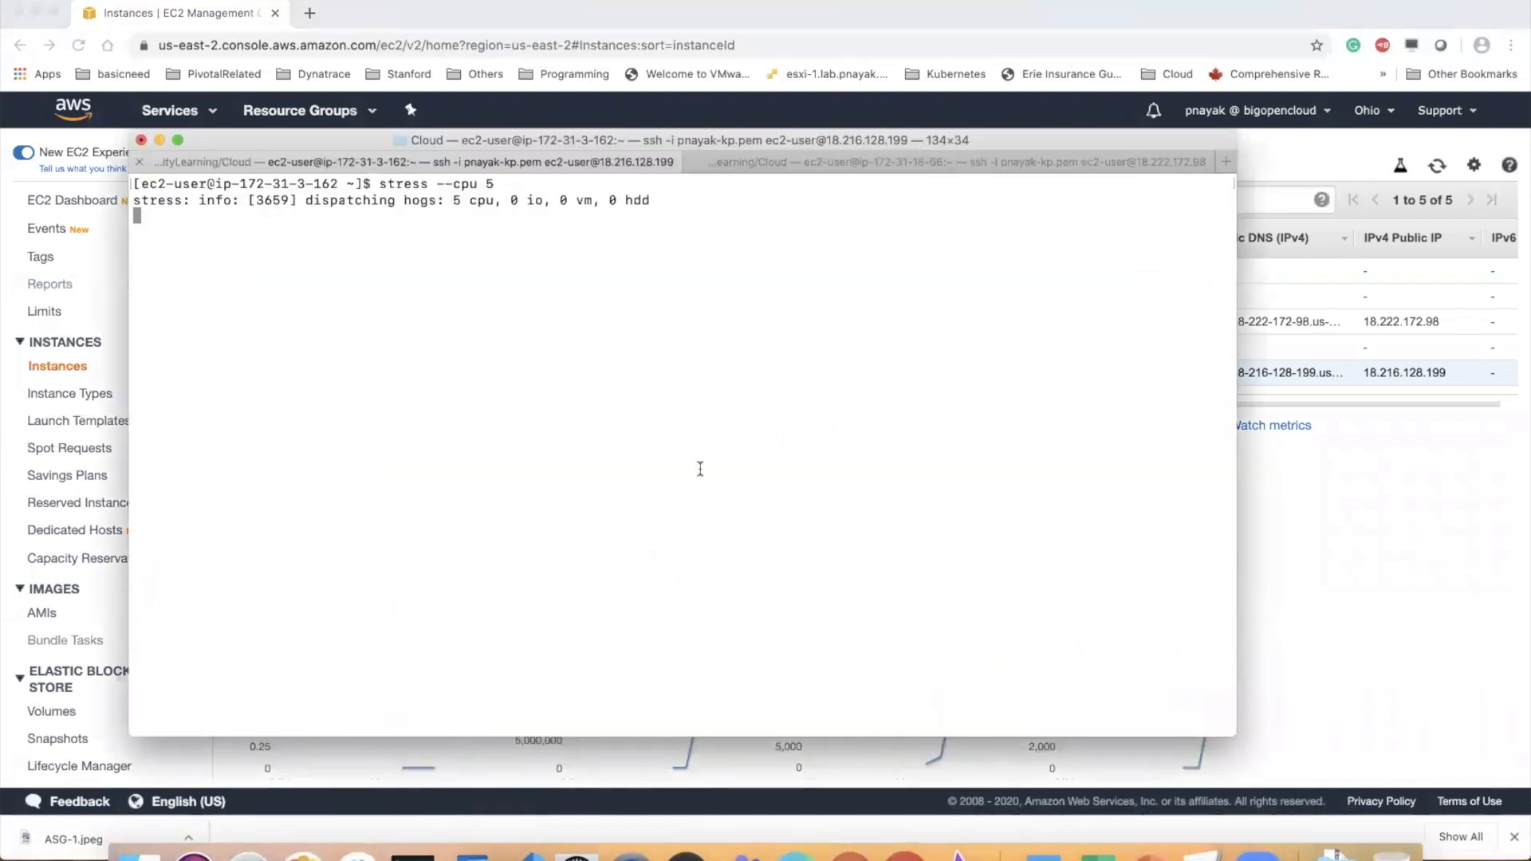
{"action": "right_click", "coordinate": [475, 164]}
{"action": "left_click_drag", "start_coordinate": [611, 359], "coordinate": [495, 282]}
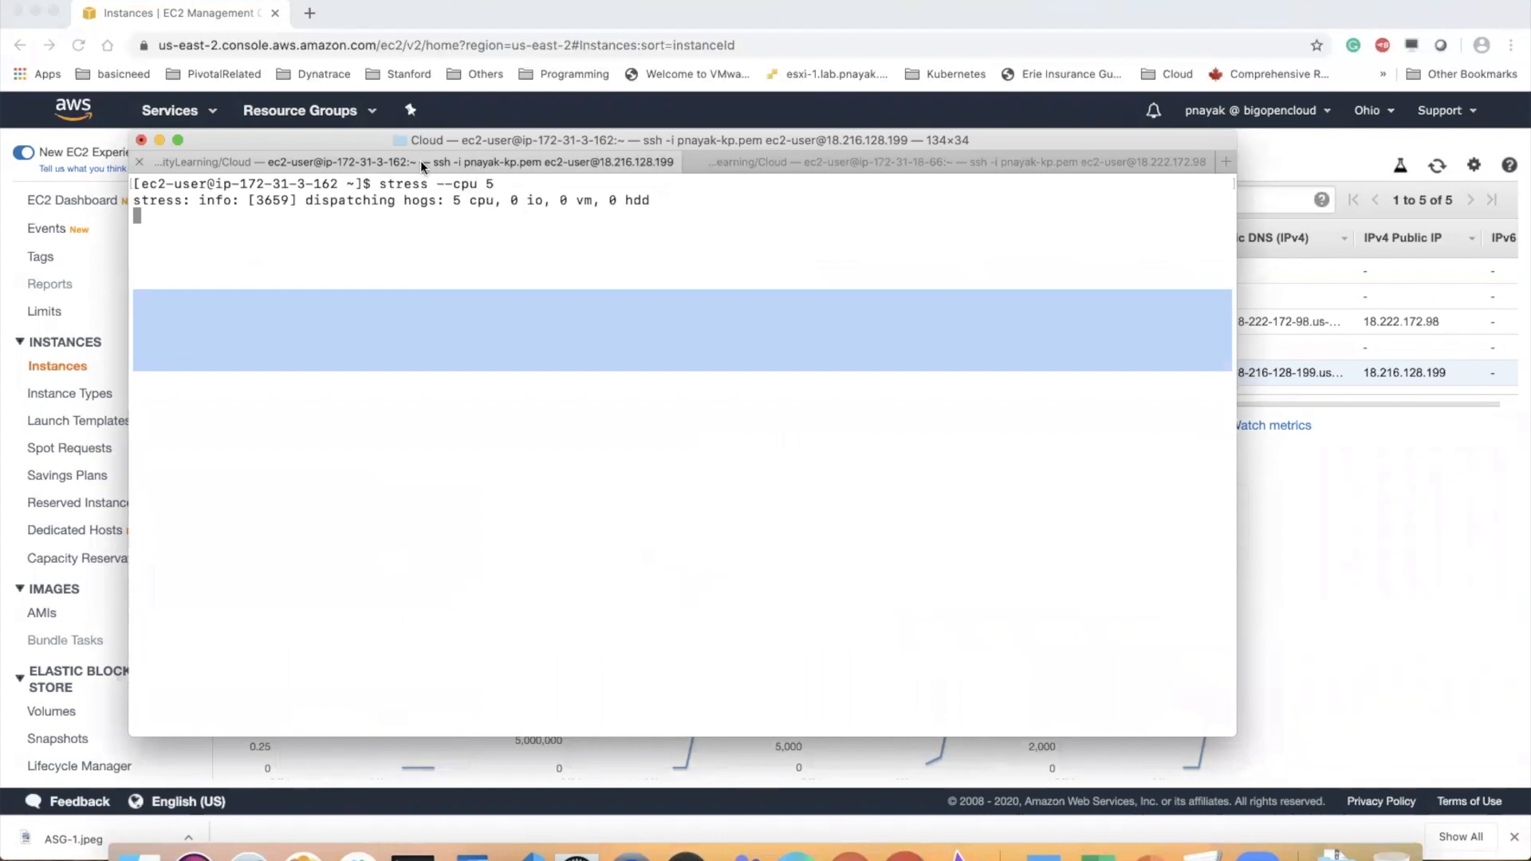
{"action": "left_click", "coordinate": [594, 289]}
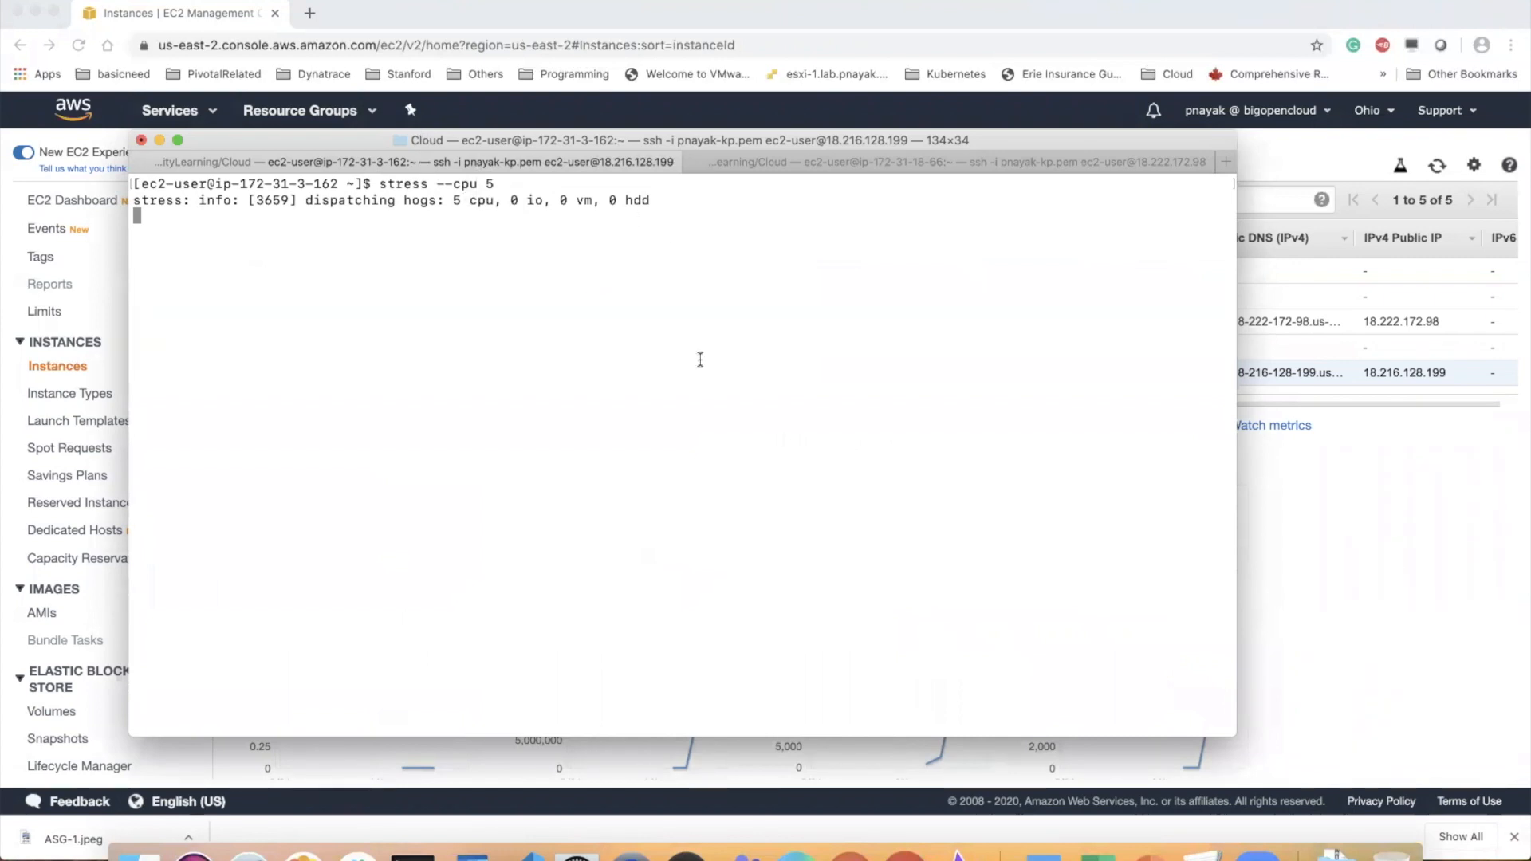
{"action": "key", "text": "ctrl+c"}
{"action": "key", "text": "Up"}
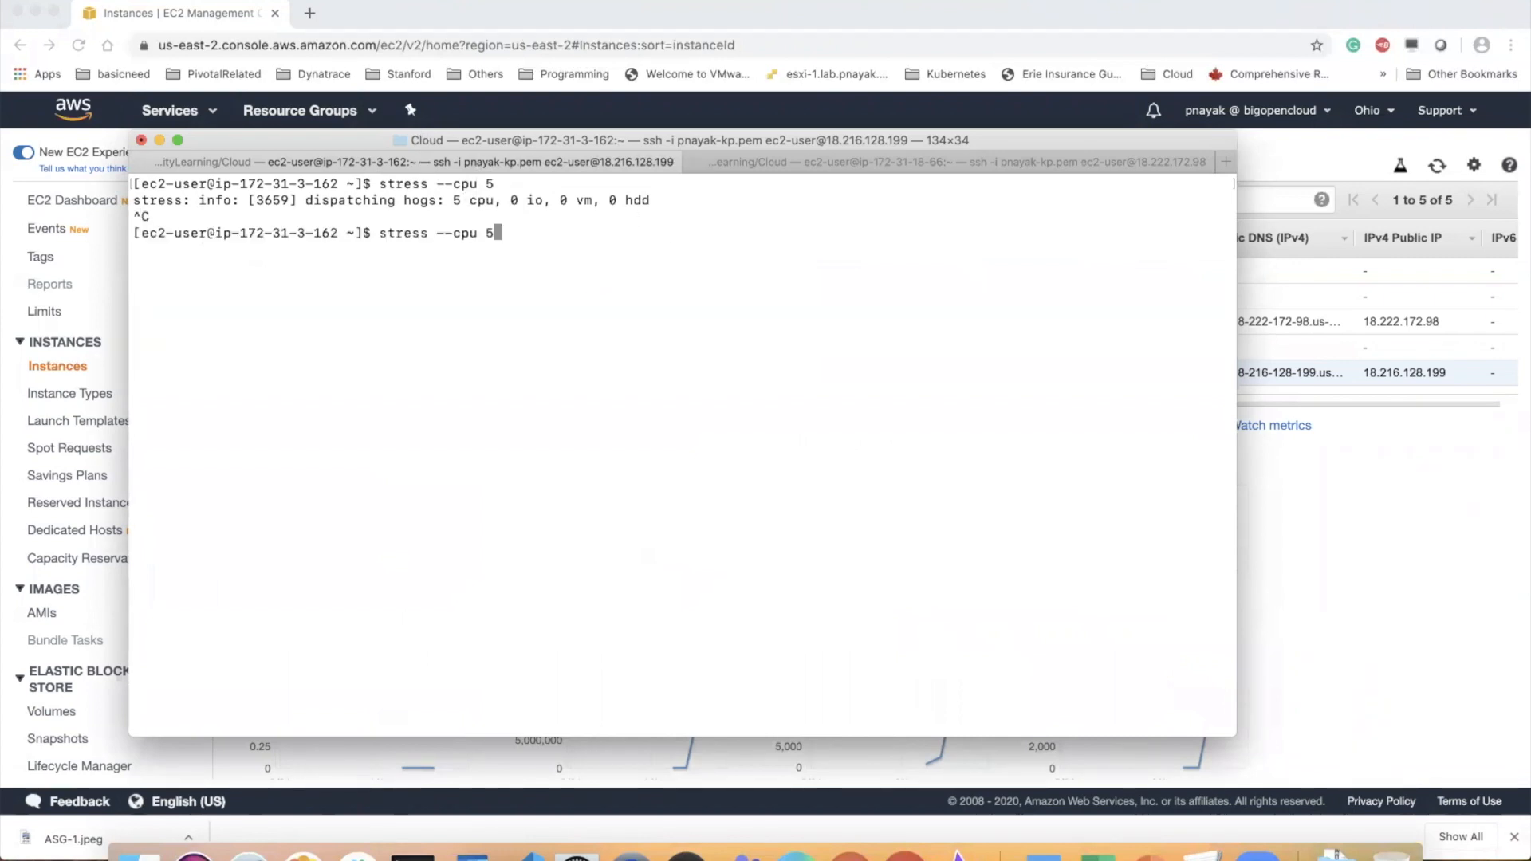
{"action": "key", "text": "BackSpace"}
{"action": "type", "text": "8"}
{"action": "key", "text": "Return"}
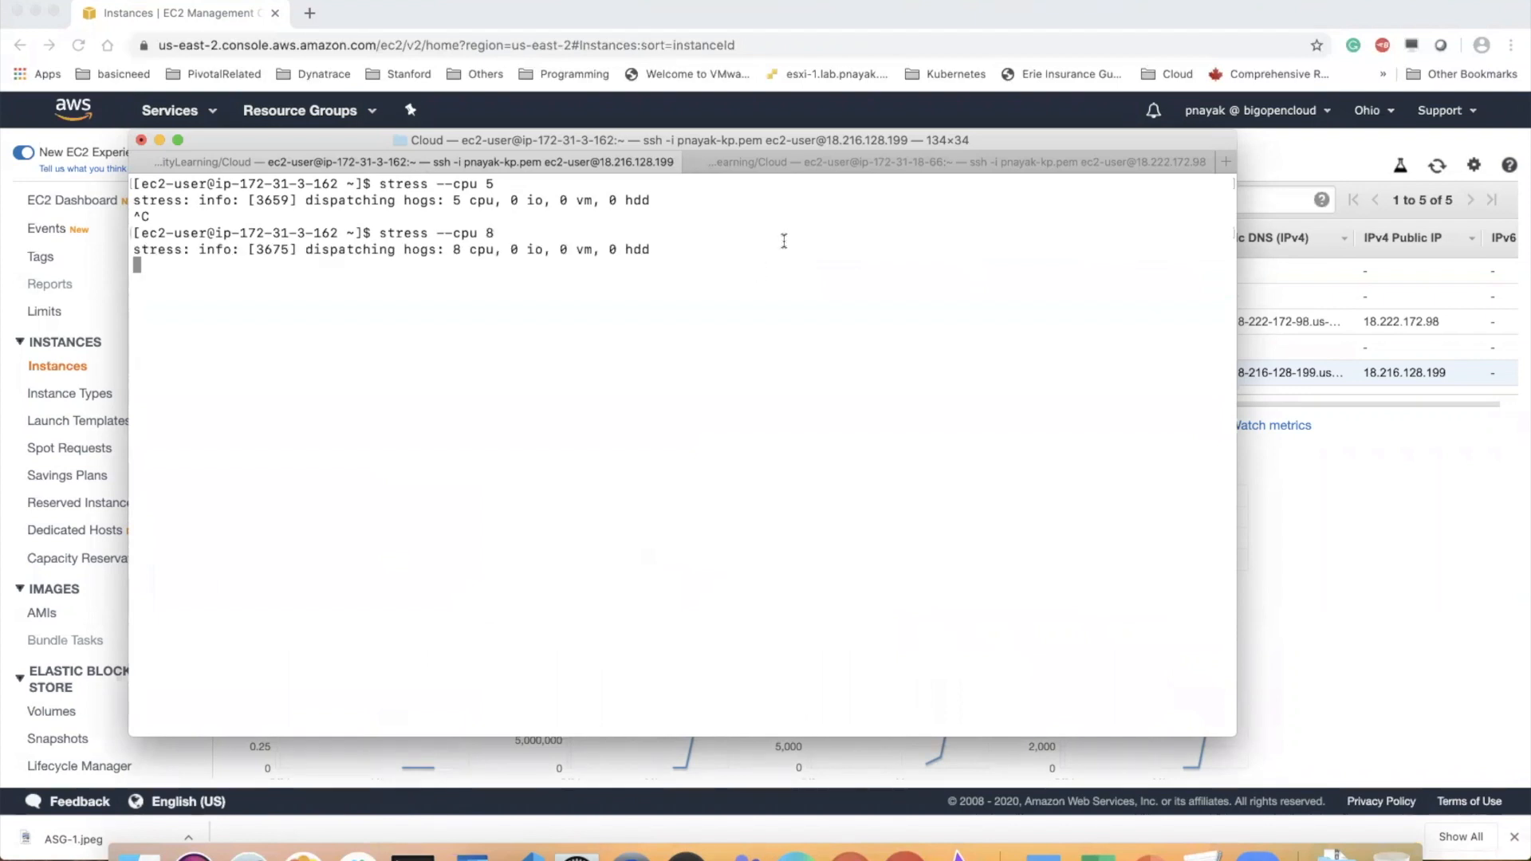
Stop the stress run in the second instance's session and restart it there with "stress --cpu 8"
{"action": "left_click", "coordinate": [782, 162]}
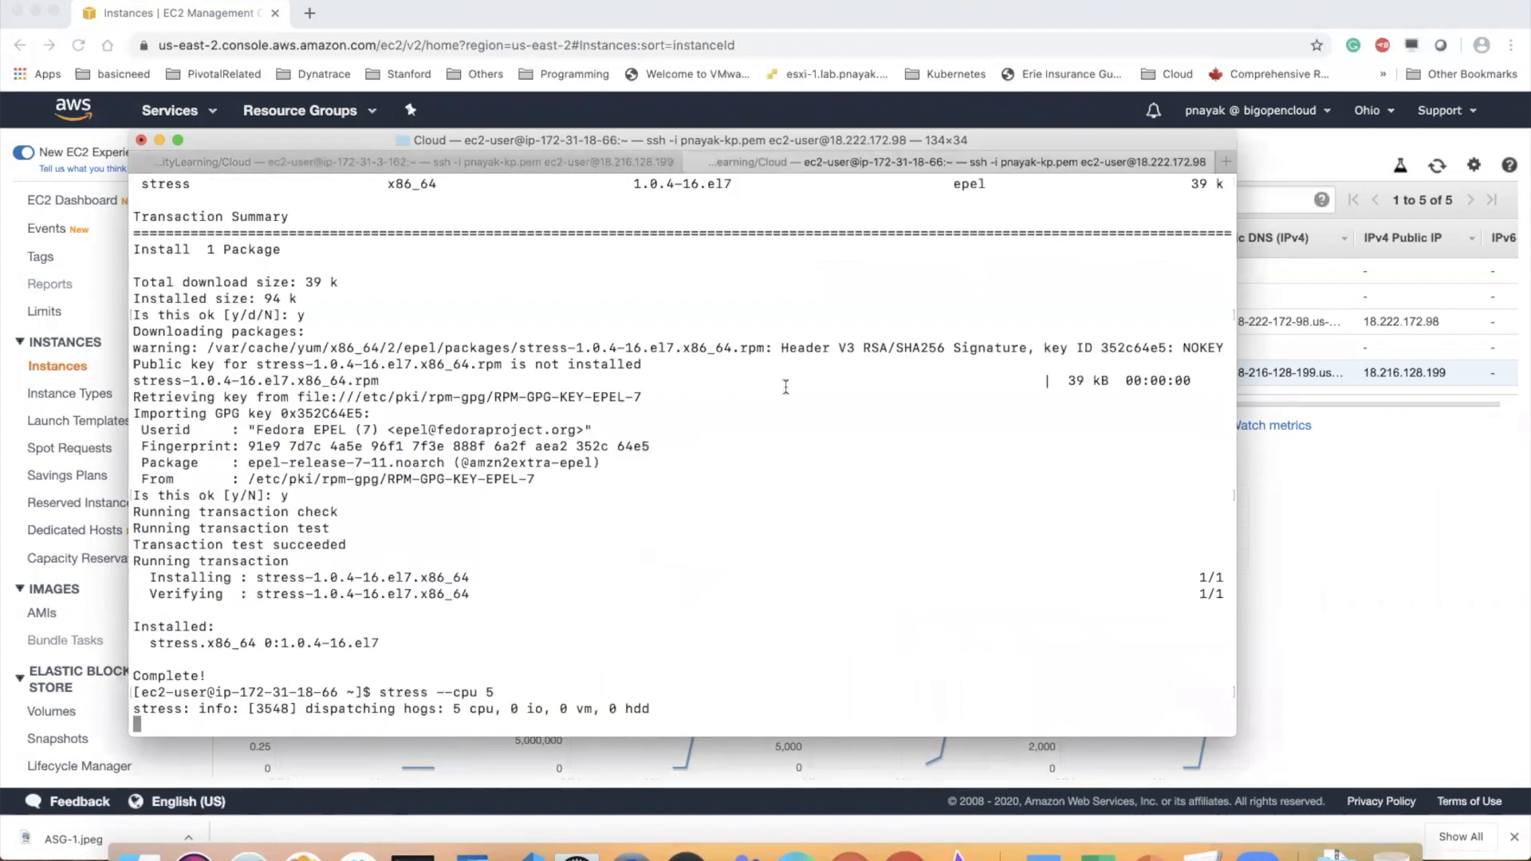
{"action": "key", "text": "ctrl+c"}
{"action": "key", "text": "Up"}
{"action": "key", "text": "BackSpace"}
{"action": "type", "text": "8"}
{"action": "key", "text": "Return"}
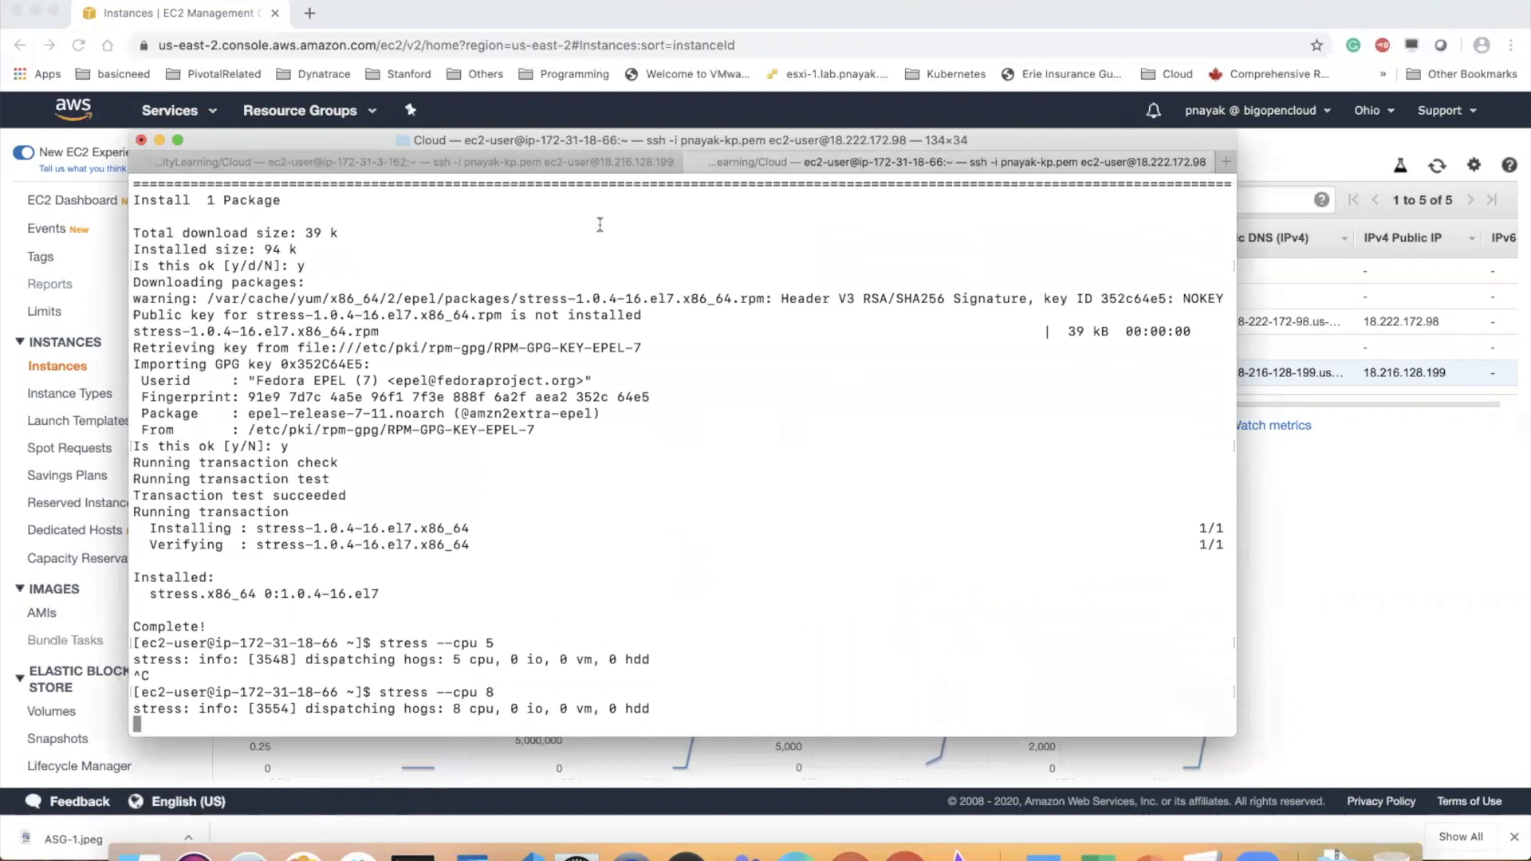
Check the first instance's stress session, then return to Chrome, reopen the running instances list and view the us-east-2b WebServerASG instance's monitoring
{"action": "left_click", "coordinate": [584, 164]}
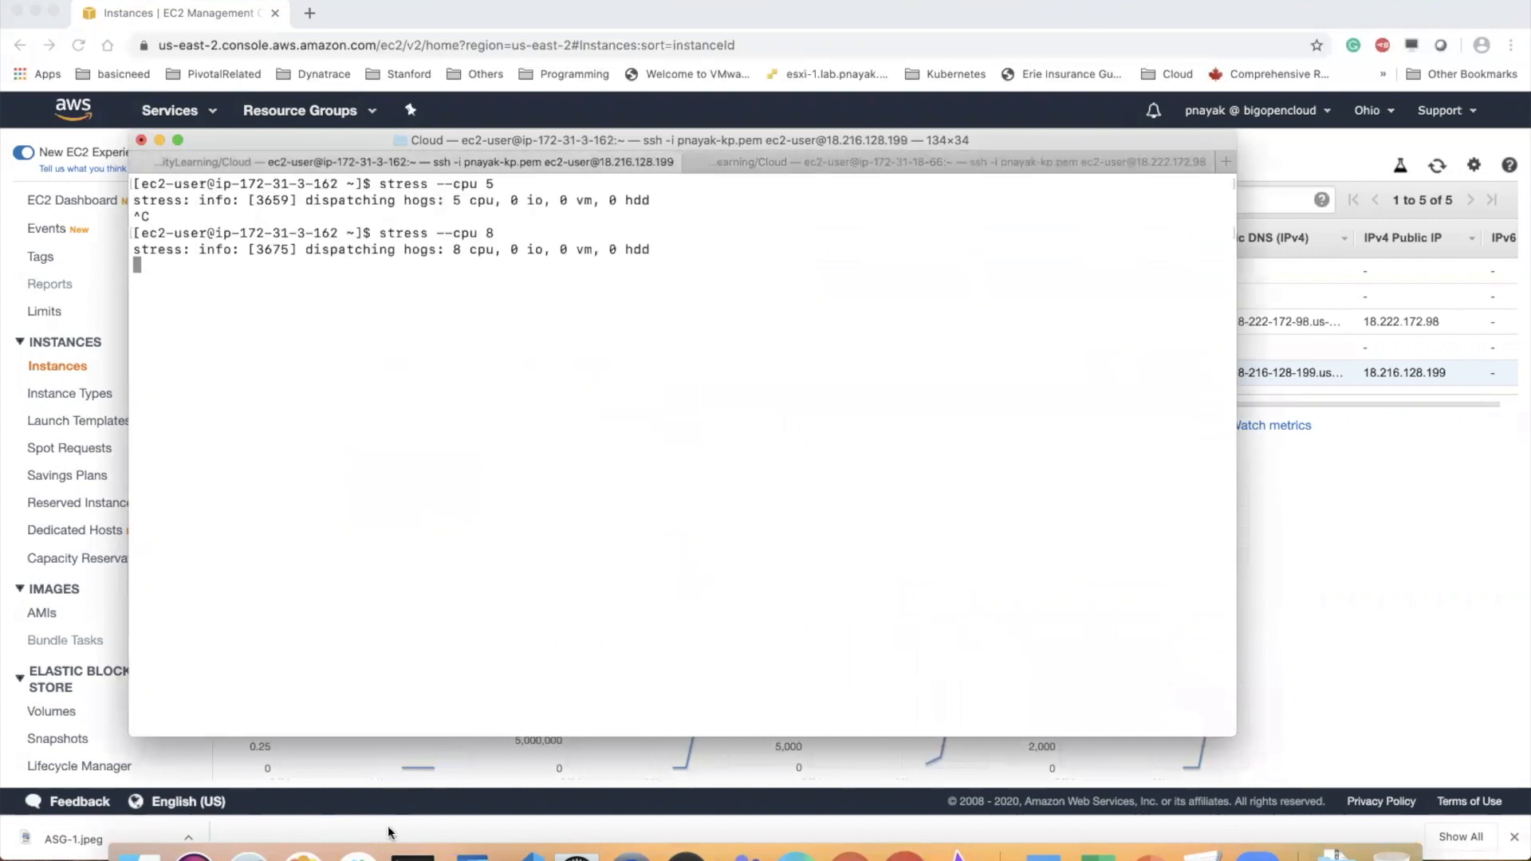
{"action": "left_click", "coordinate": [1395, 570]}
{"action": "left_click", "coordinate": [121, 203]}
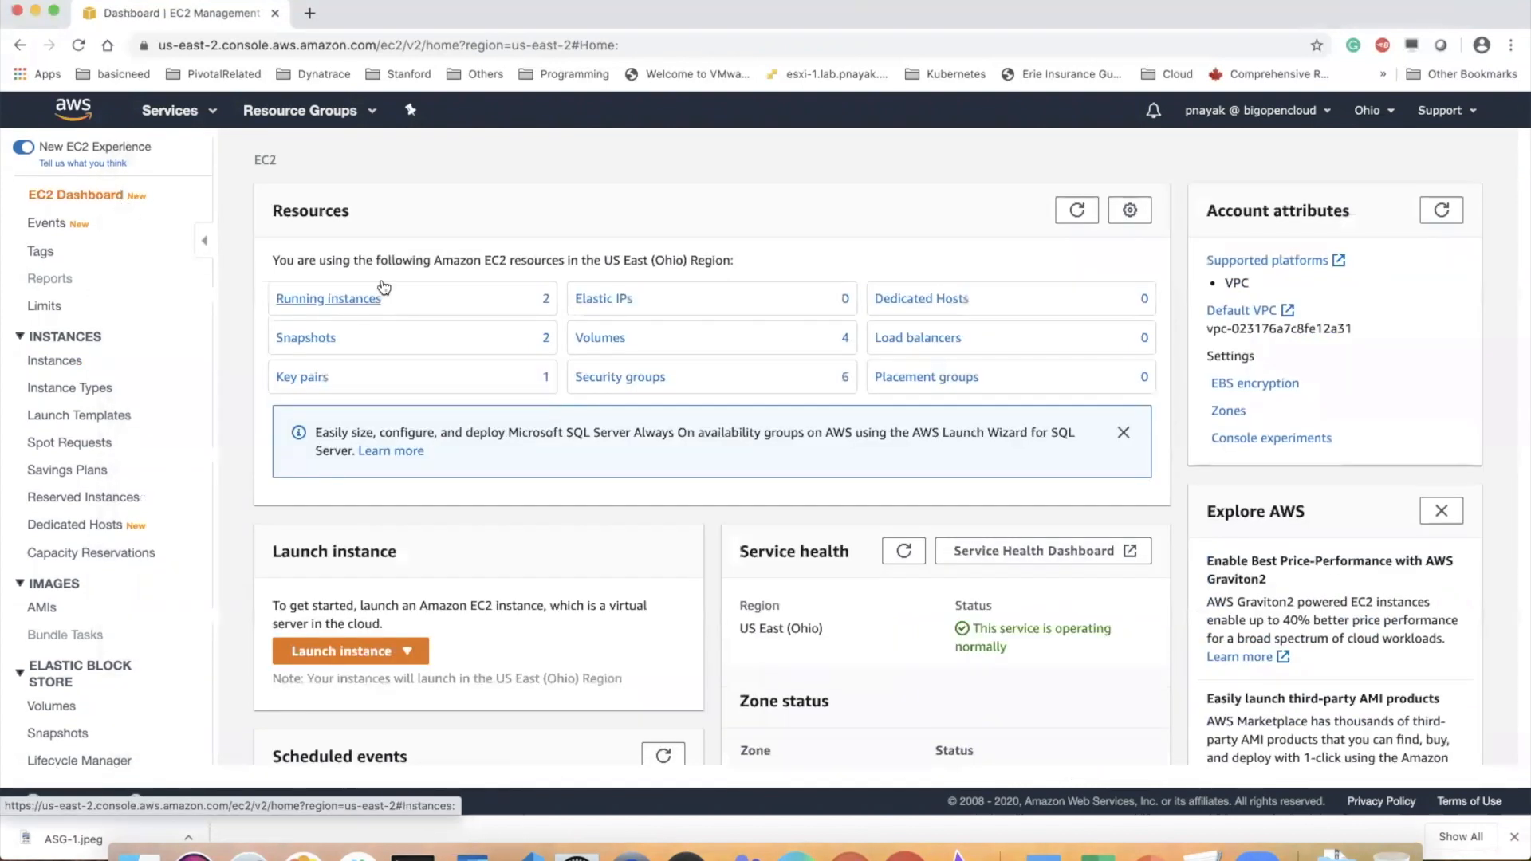
{"action": "left_click", "coordinate": [349, 298]}
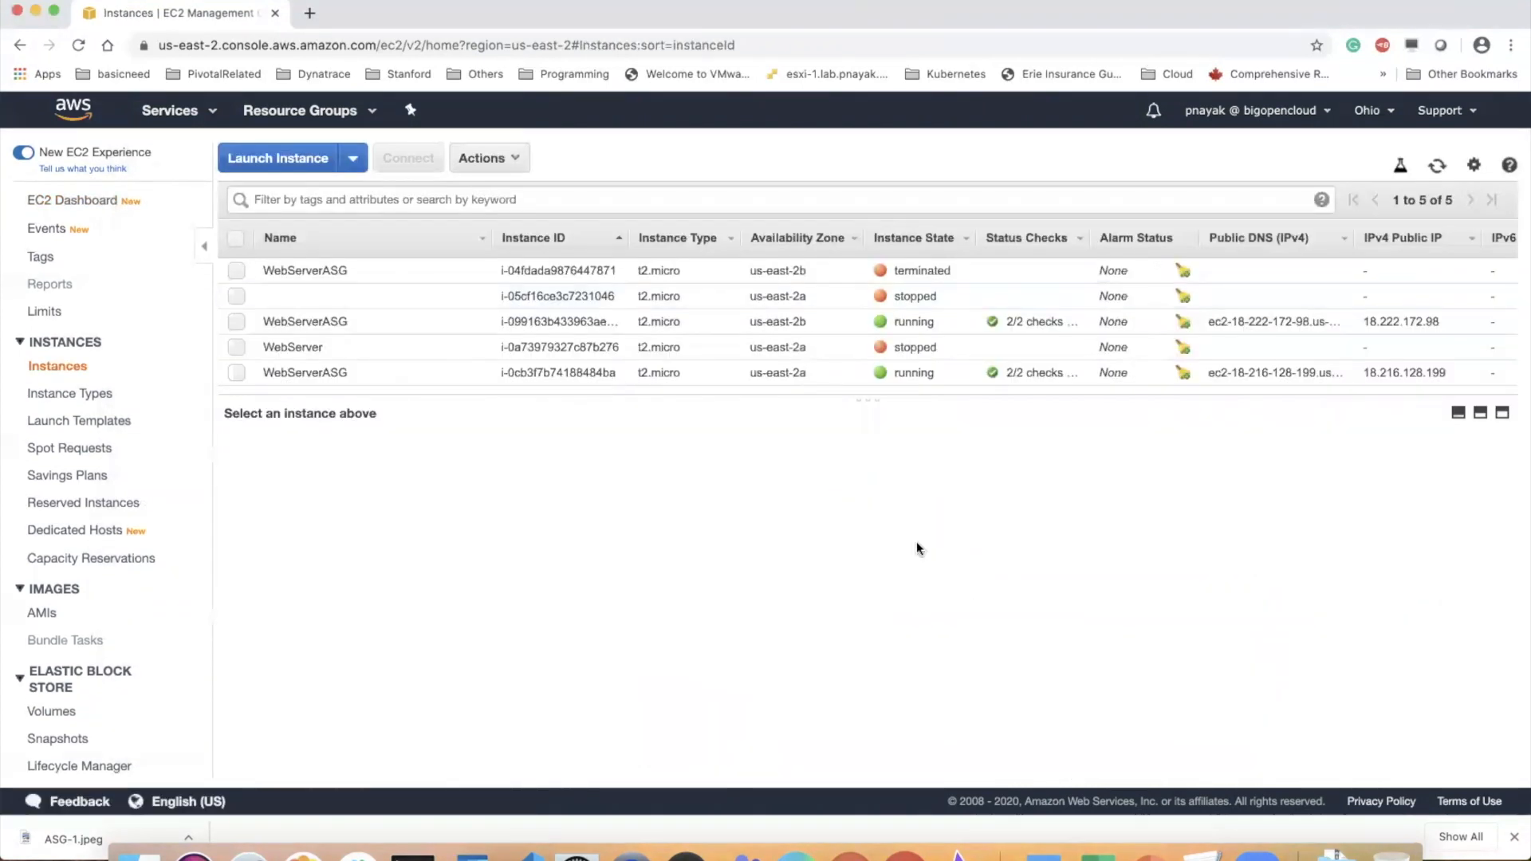
{"action": "left_click_drag", "start_coordinate": [865, 397], "coordinate": [868, 501]}
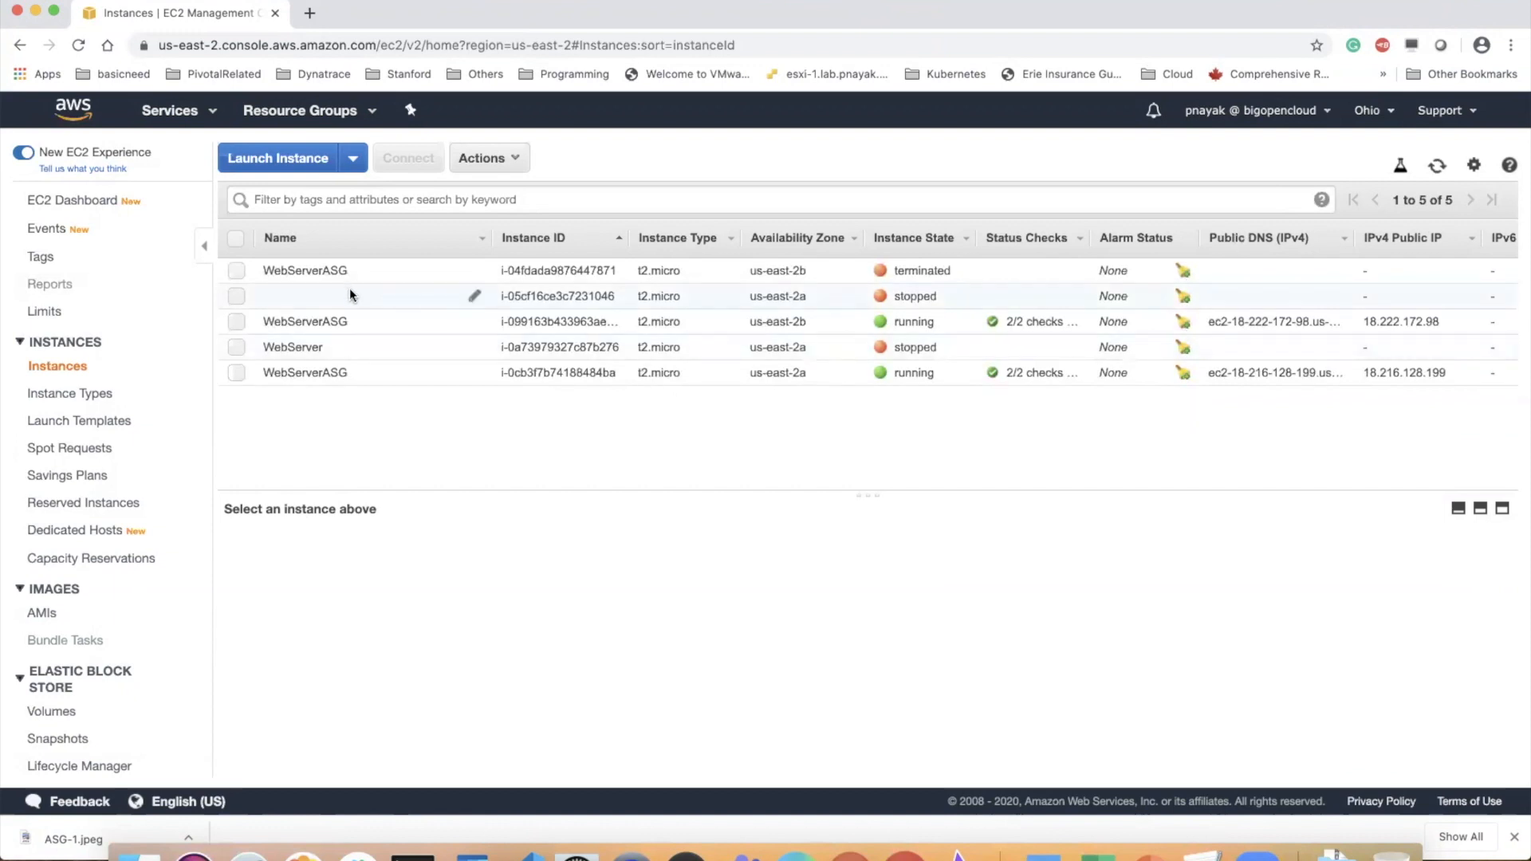
{"action": "left_click", "coordinate": [315, 327]}
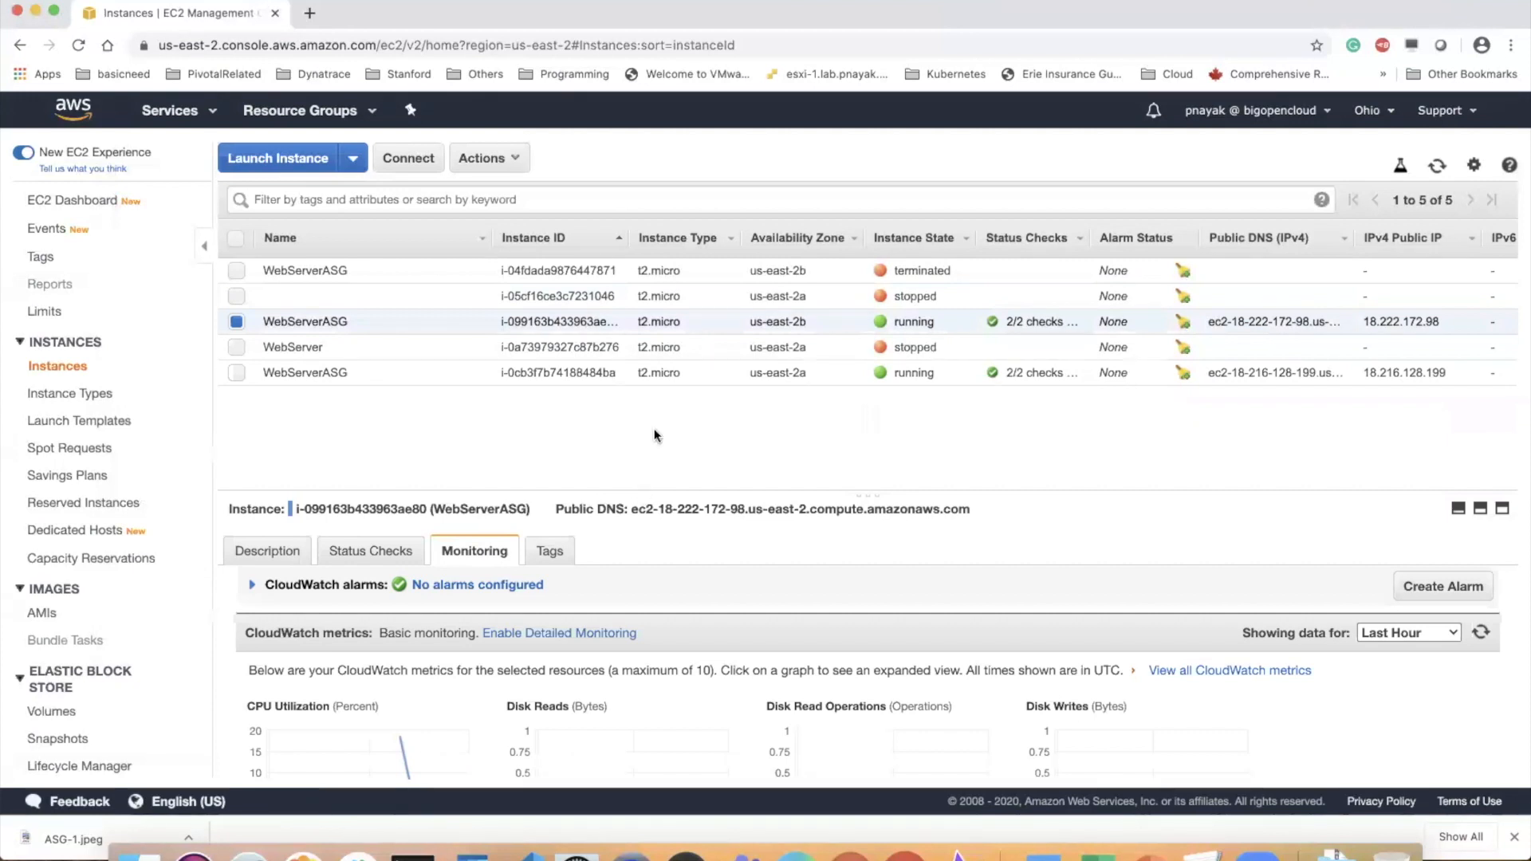
Enlarge the details area, refresh the instances list and expand the CPU Utilization graph of the running us-east-2b WebServerASG instance
{"action": "left_click_drag", "start_coordinate": [658, 490], "coordinate": [660, 388]}
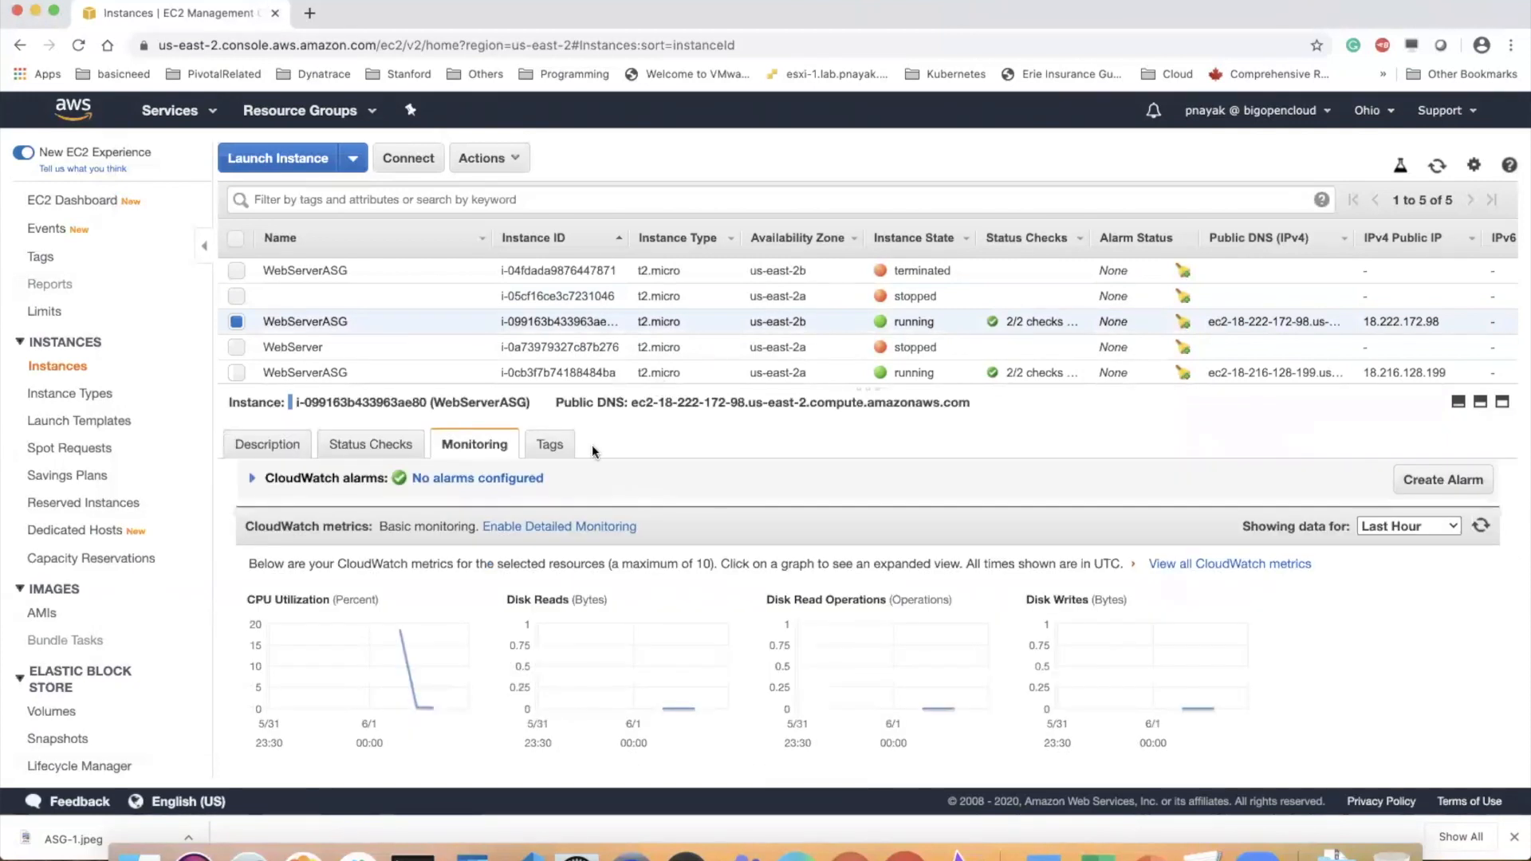
{"action": "left_click", "coordinate": [1437, 168]}
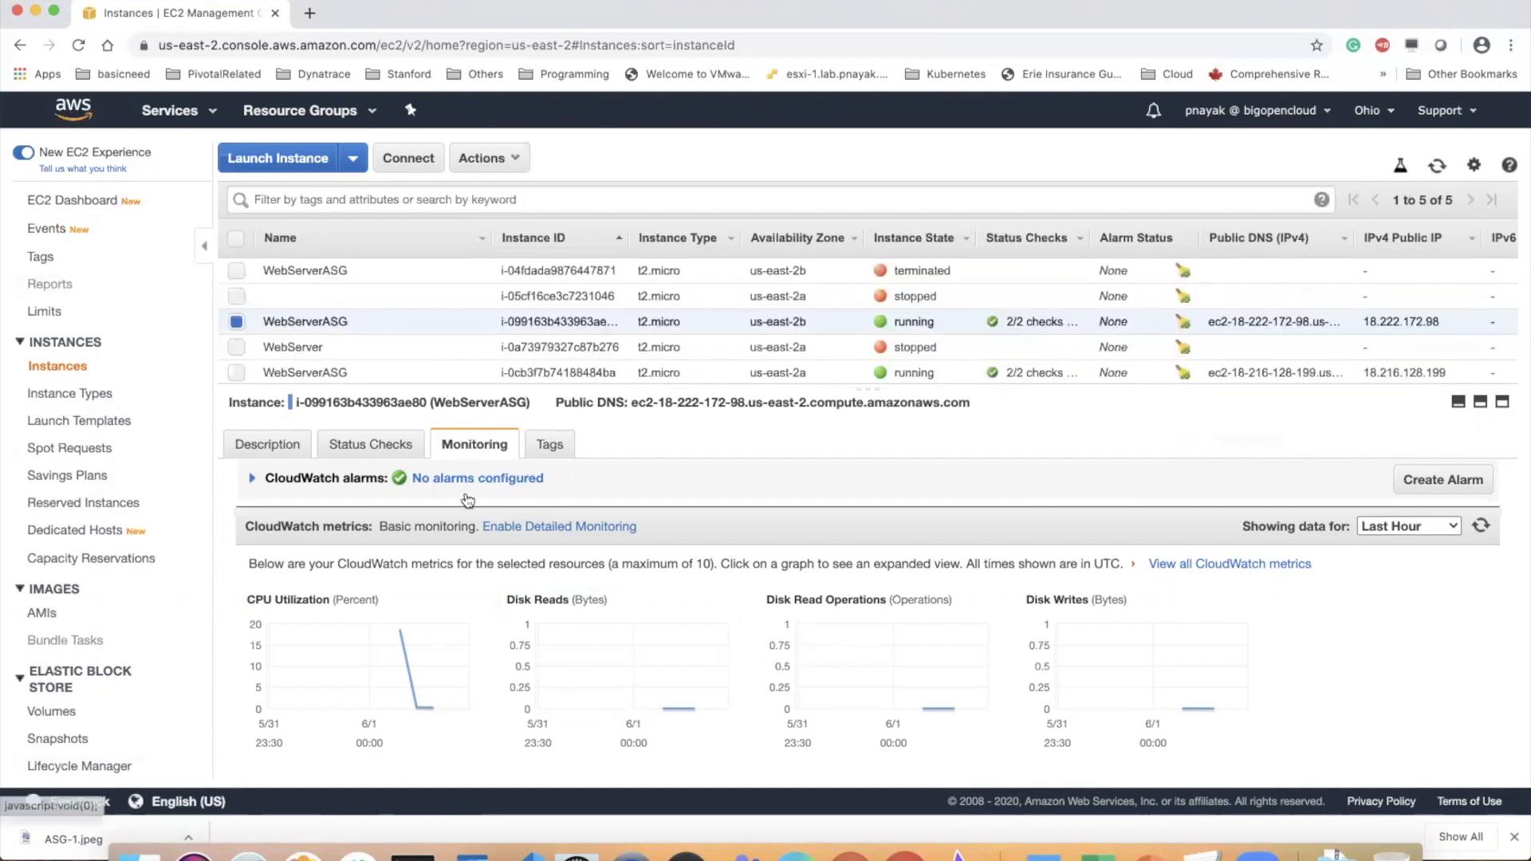
{"action": "left_click", "coordinate": [284, 453]}
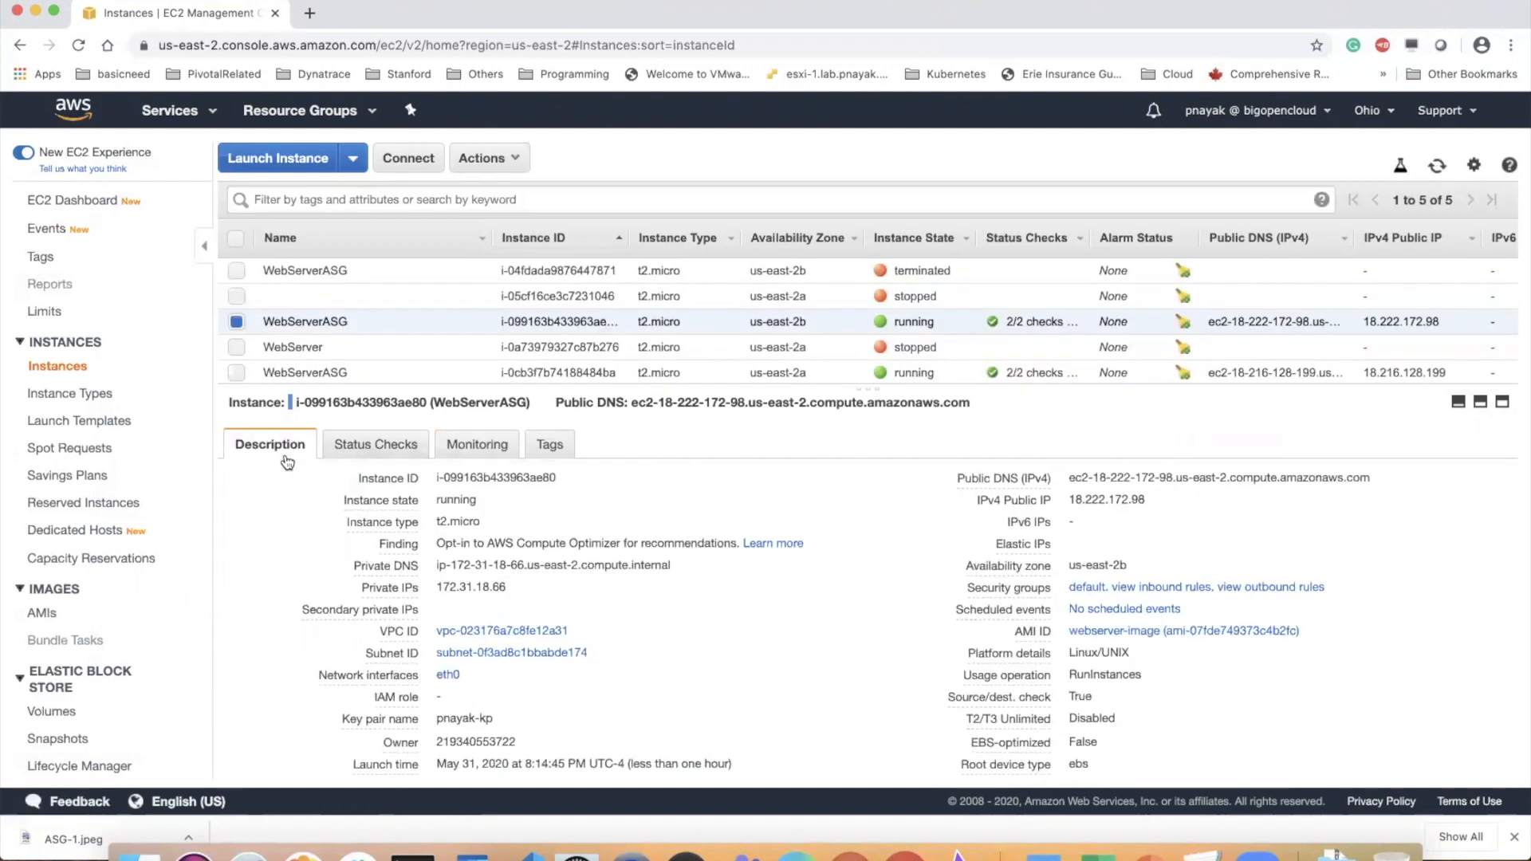
{"action": "left_click", "coordinate": [466, 443]}
{"action": "left_click", "coordinate": [405, 665]}
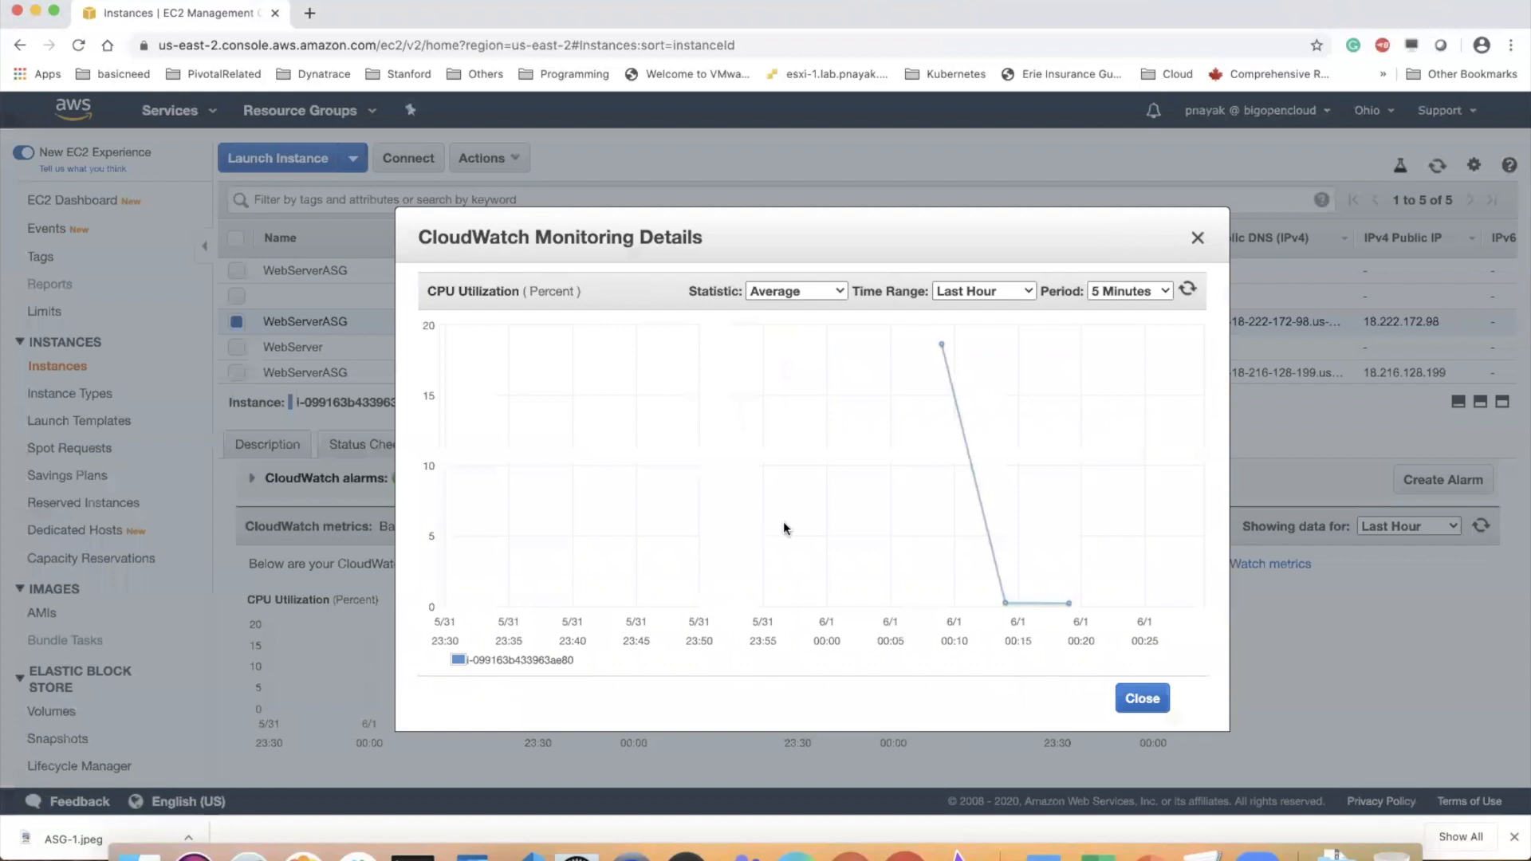
Compare the CPU Utilization graph at a 15 Minutes period and back at 5 Minutes, and close the monitoring details
{"action": "left_click", "coordinate": [1138, 291]}
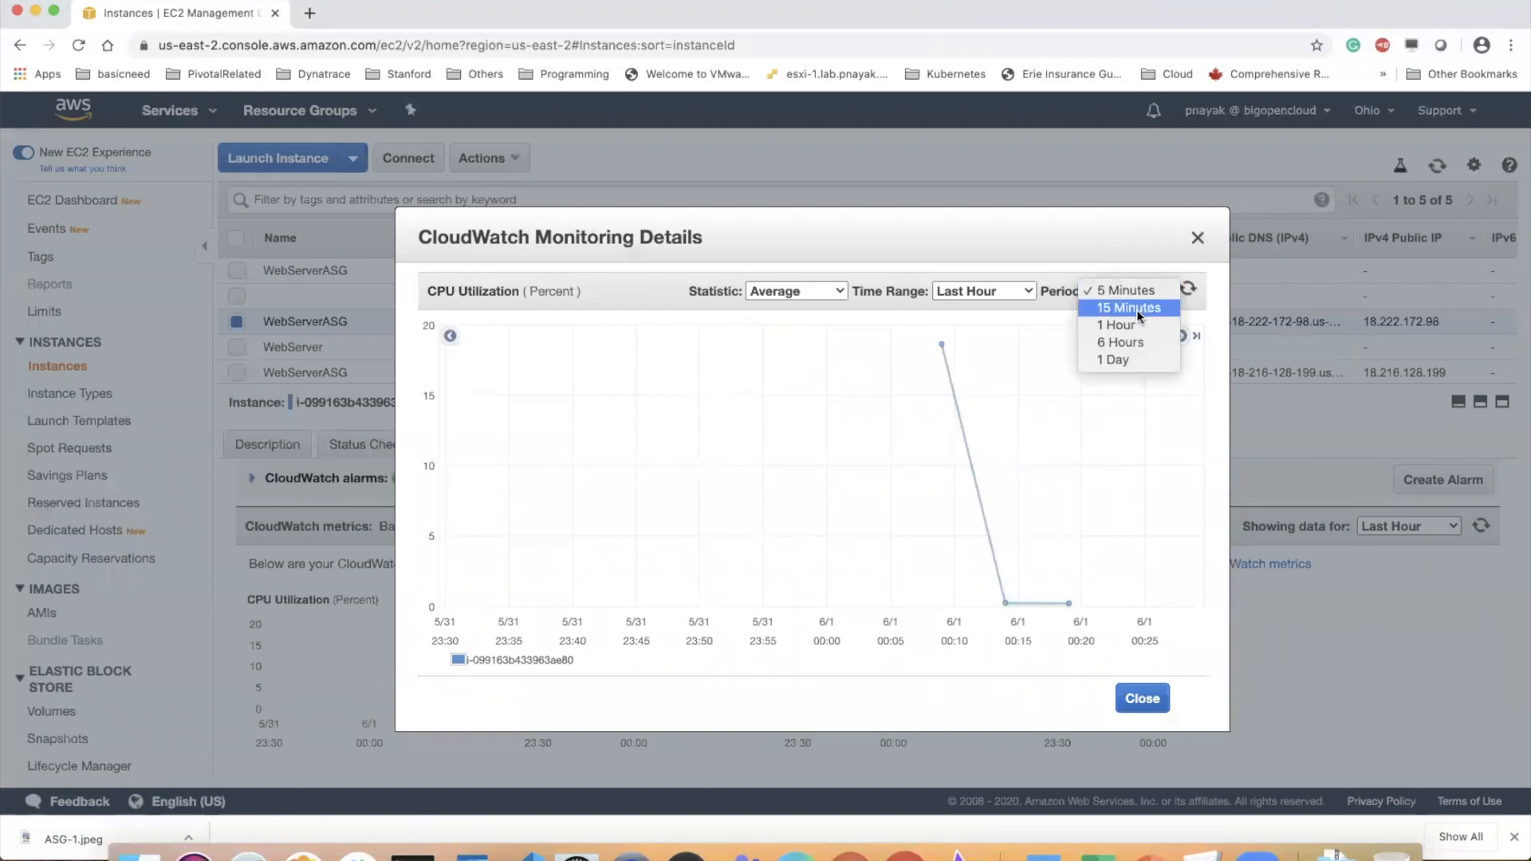
{"action": "left_click", "coordinate": [1136, 309]}
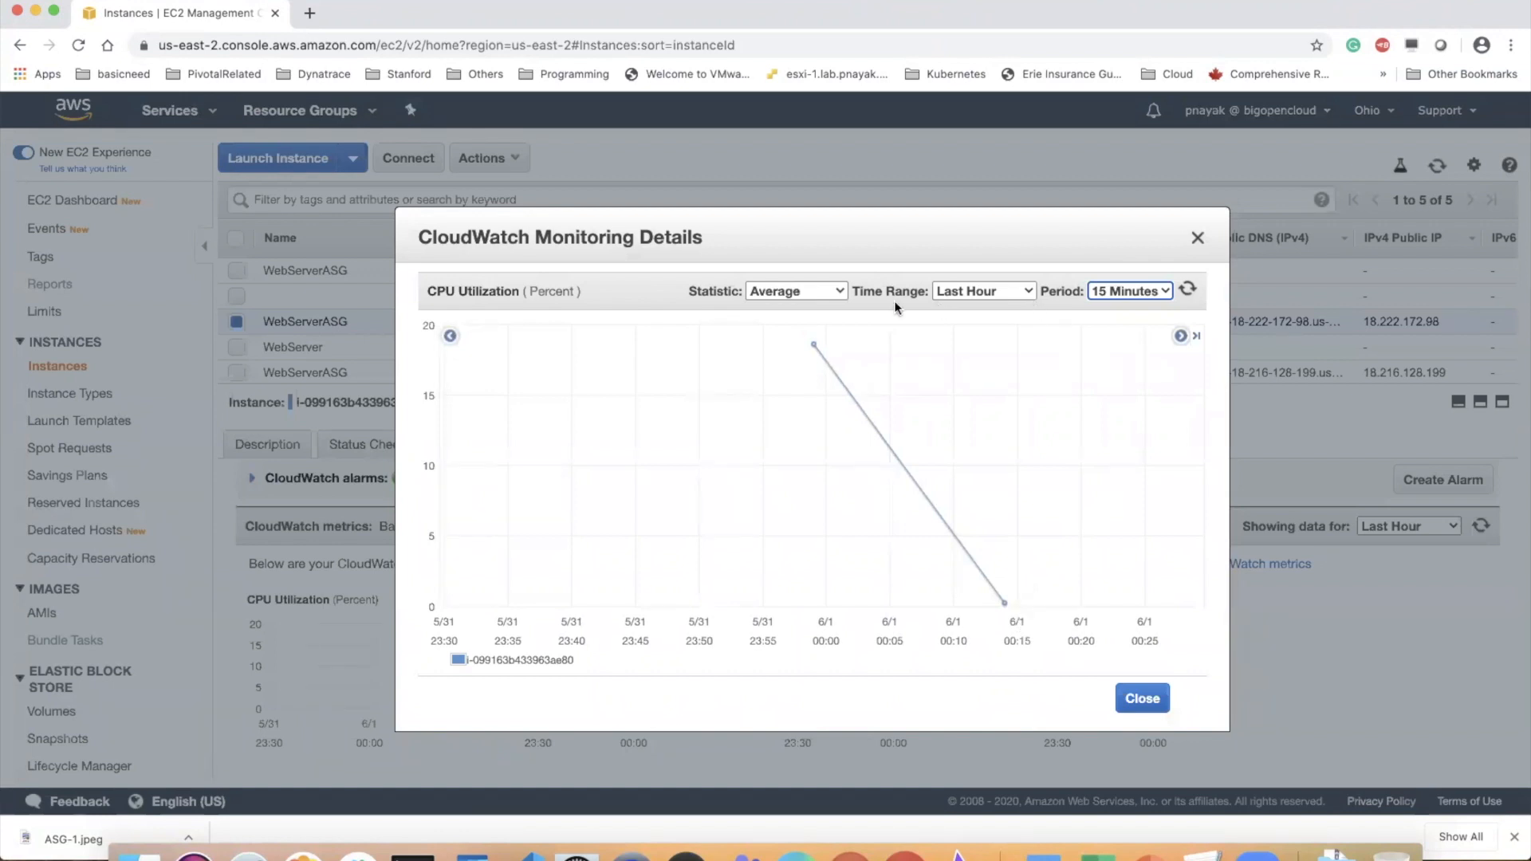
{"action": "left_click", "coordinate": [1122, 290]}
{"action": "left_click", "coordinate": [1132, 268]}
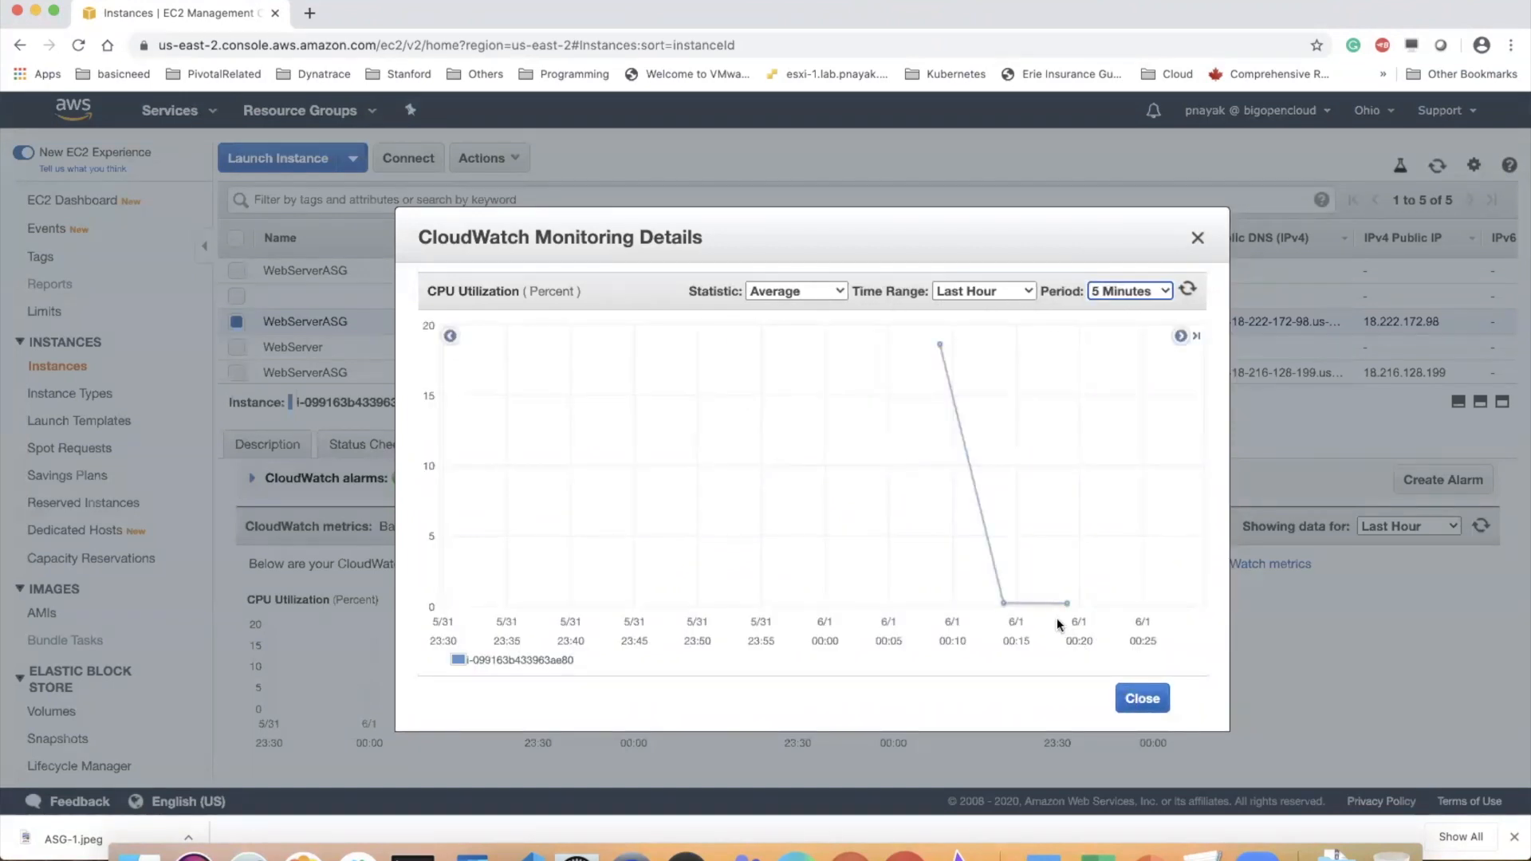
{"action": "left_click", "coordinate": [1148, 699]}
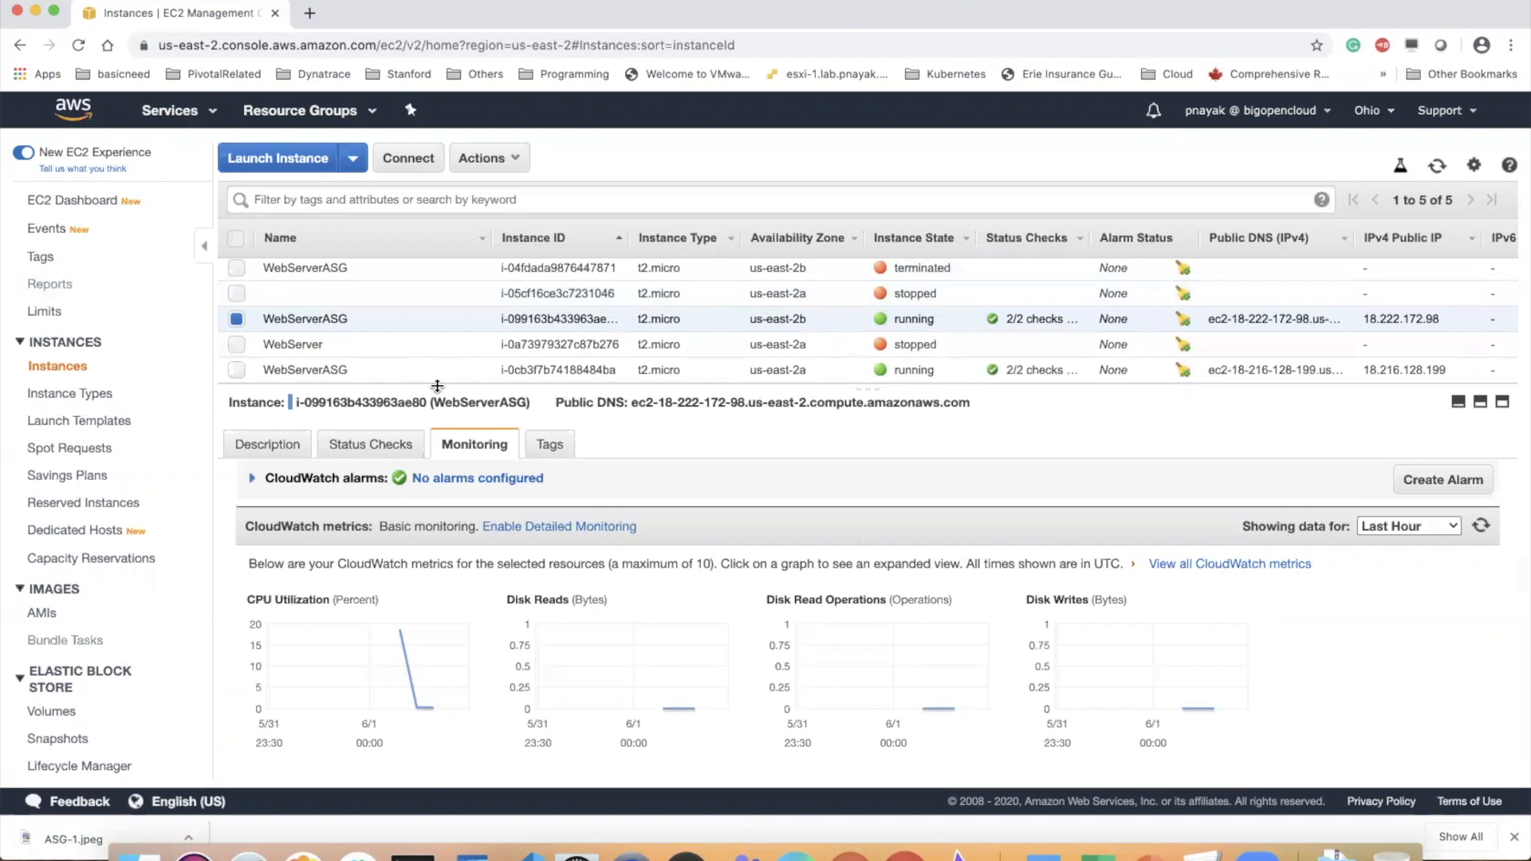
Examine the refreshed CPU Utilization graph of the running us-east-2a WebServerASG instance, including the following time window, and close it
{"action": "left_click", "coordinate": [380, 369]}
{"action": "left_click", "coordinate": [405, 662]}
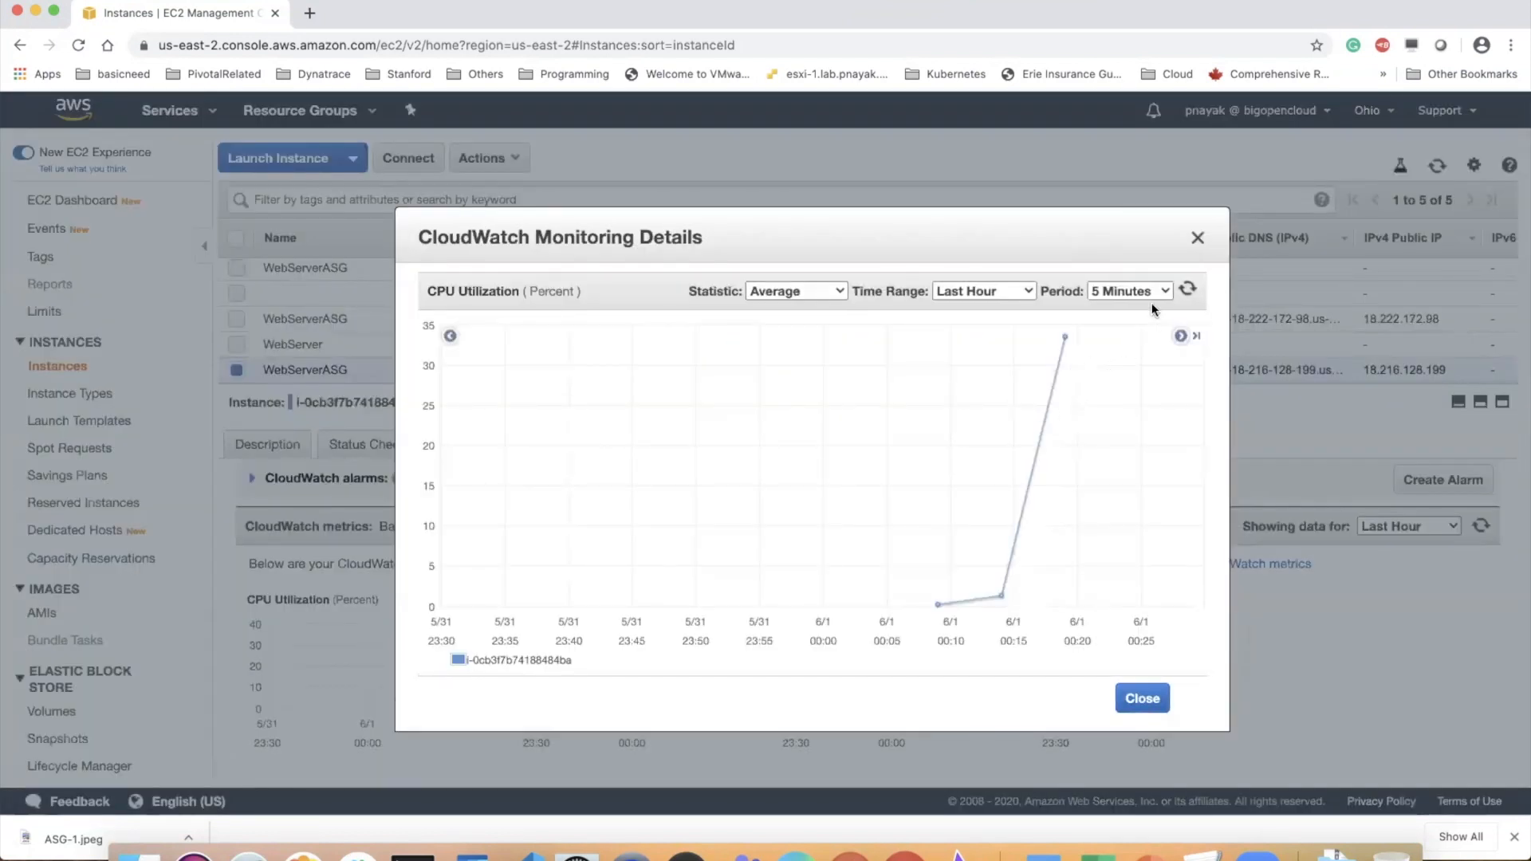
{"action": "left_click", "coordinate": [1182, 292]}
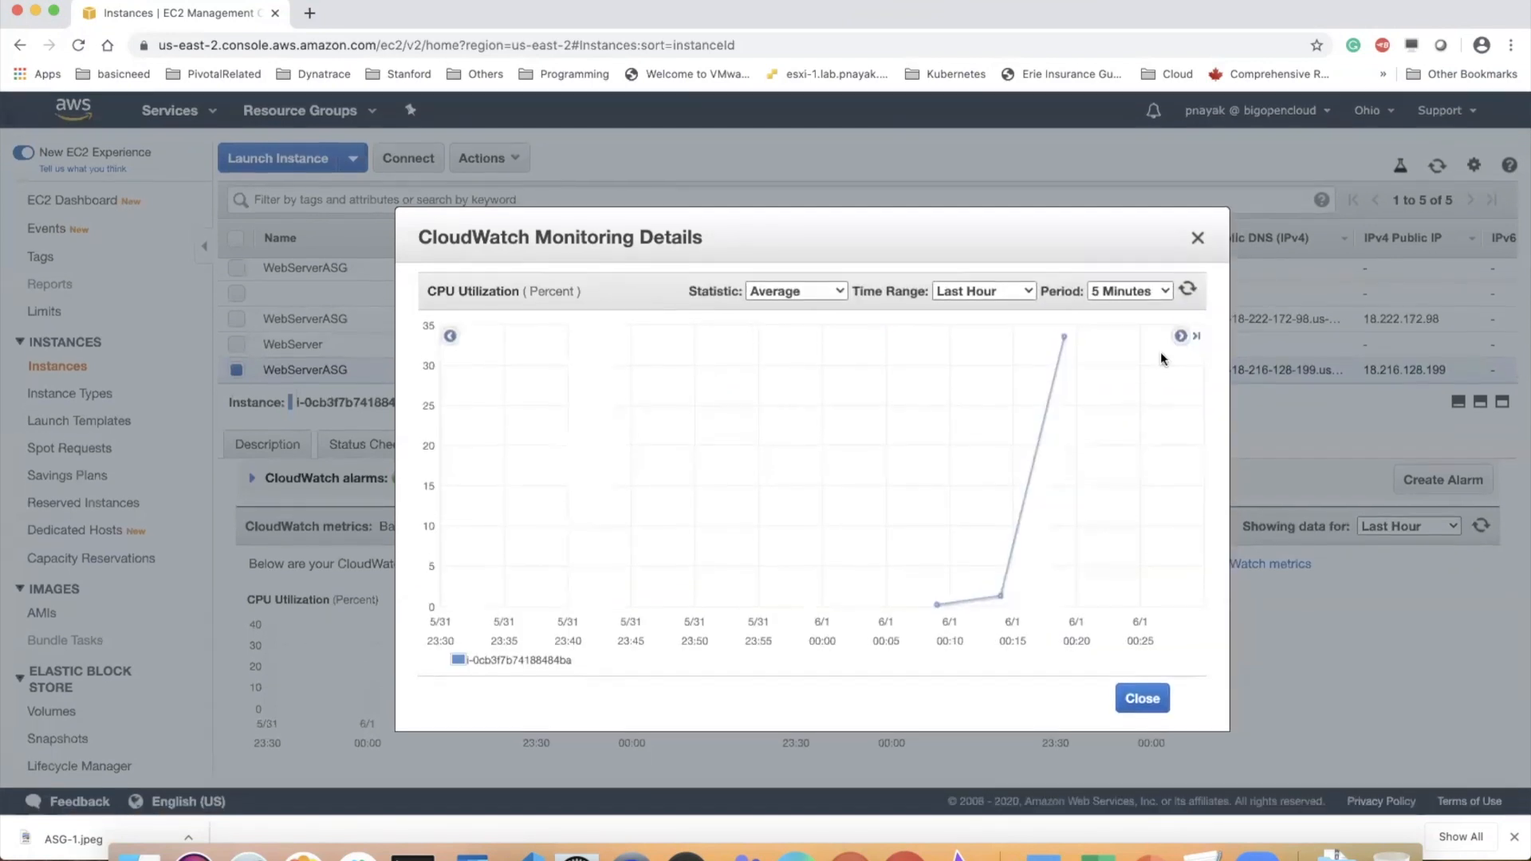
{"action": "left_click", "coordinate": [1181, 336]}
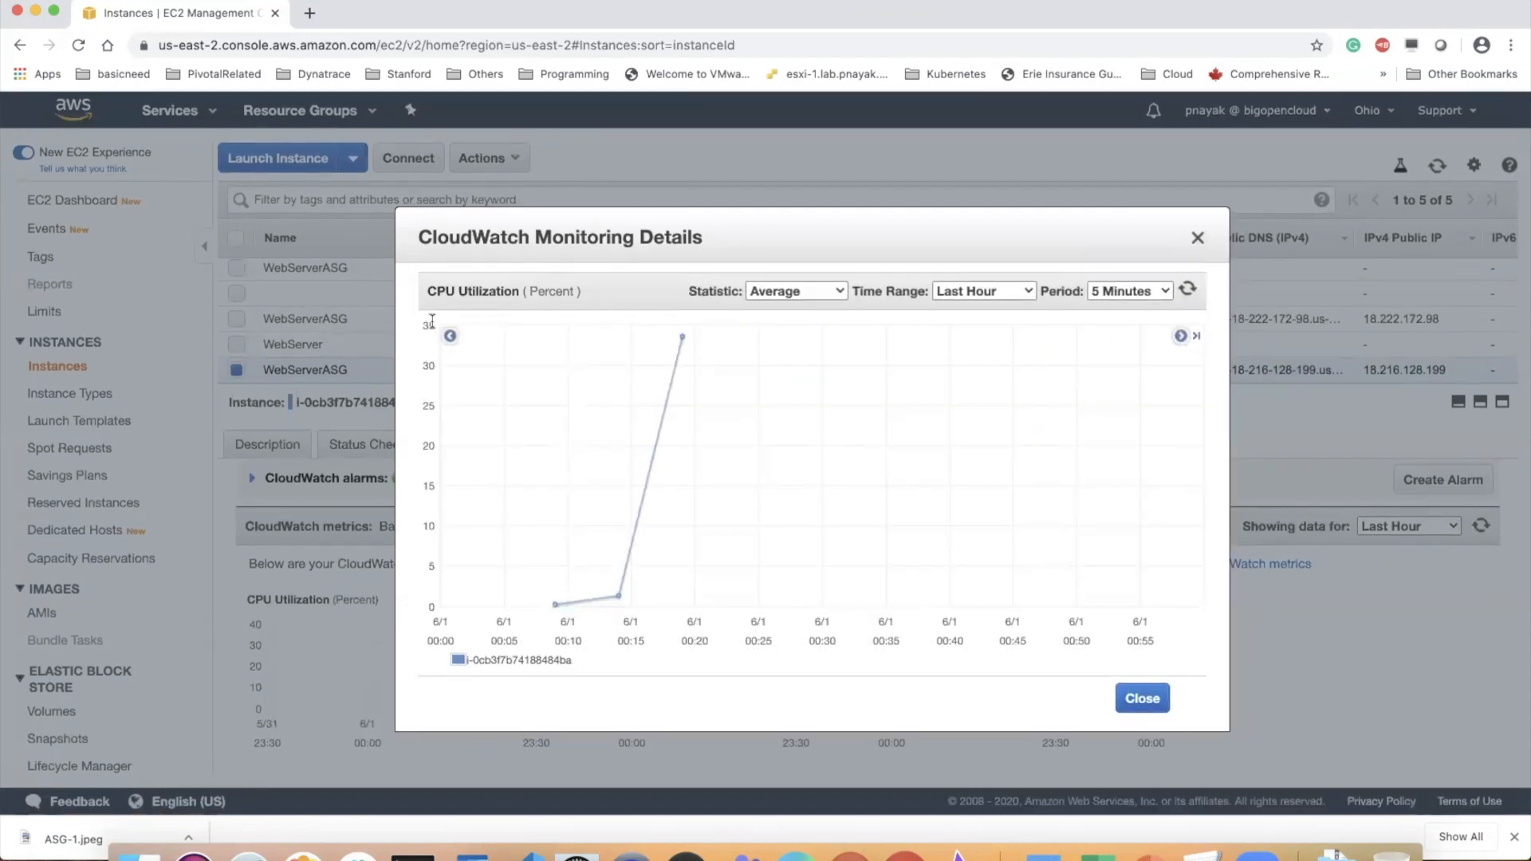
{"action": "left_click", "coordinate": [450, 337]}
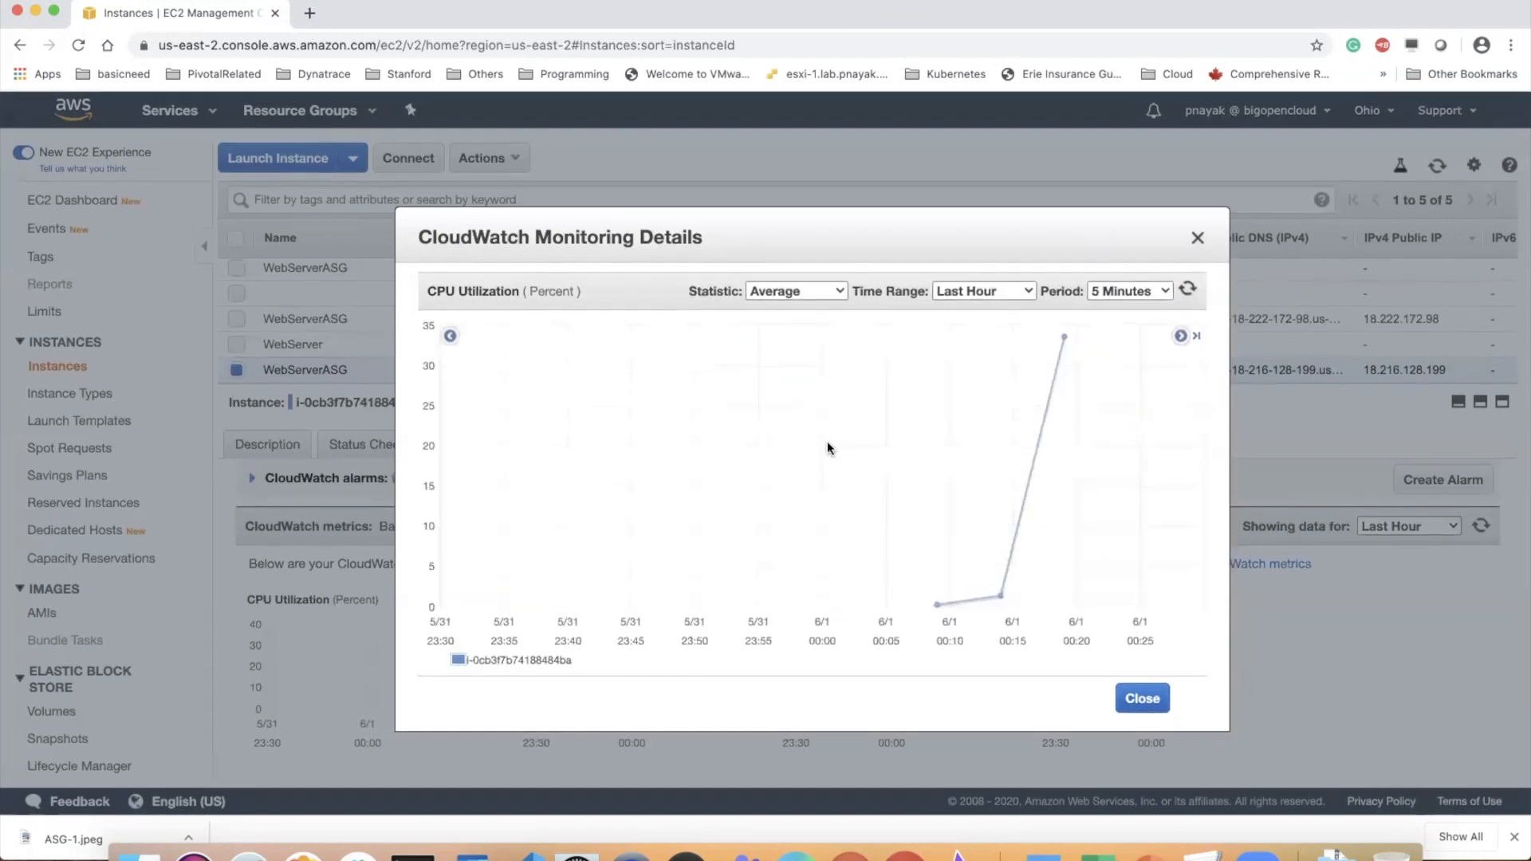
{"action": "left_click", "coordinate": [1143, 698]}
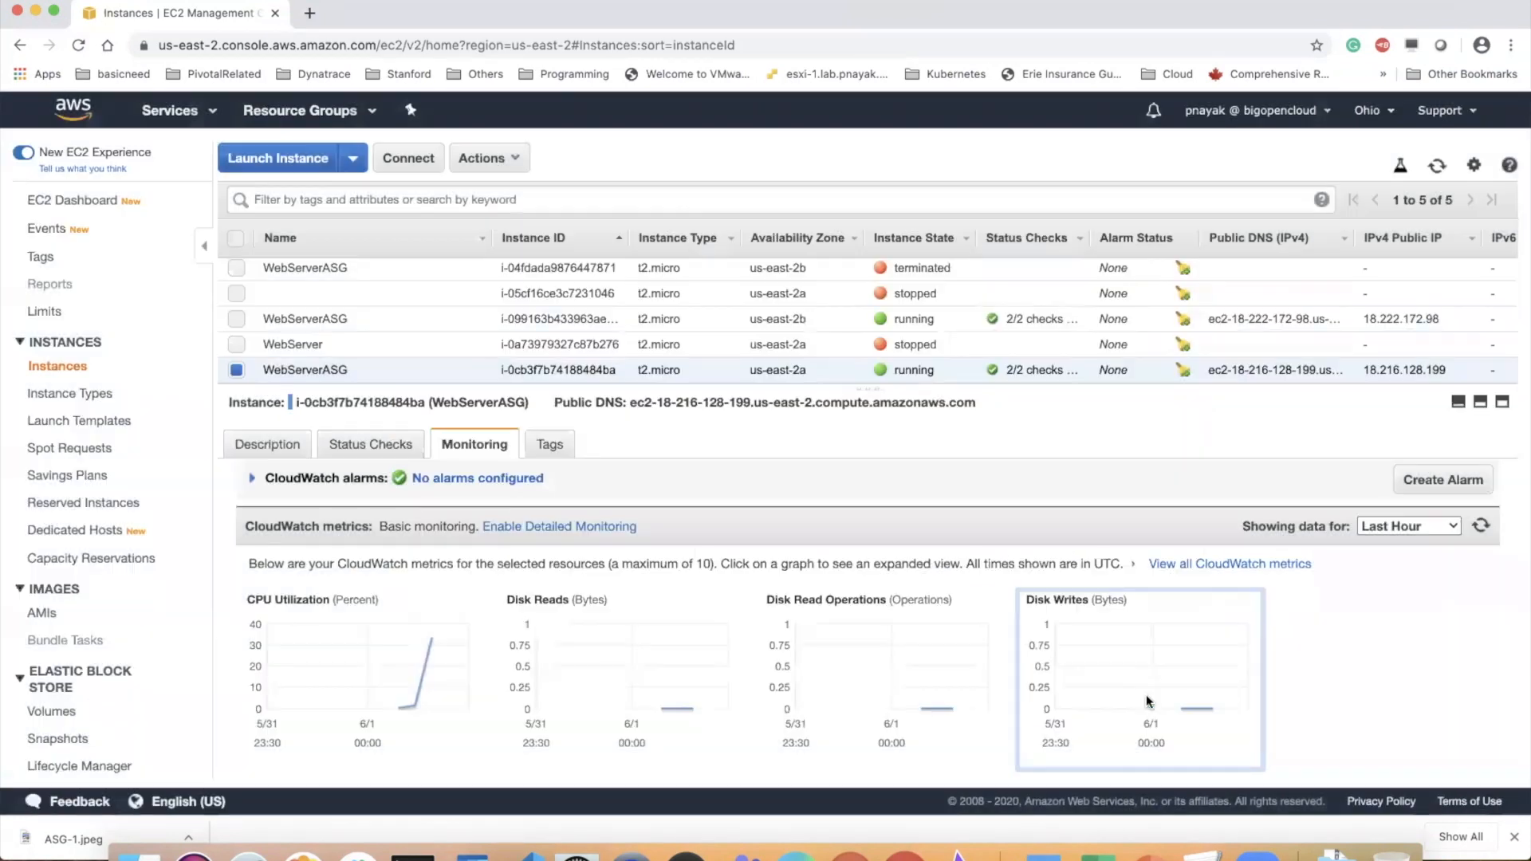
Reopen the running instances list from the EC2 dashboard, and switch to Terminal to check the first instance's stress session
{"action": "left_click", "coordinate": [90, 203]}
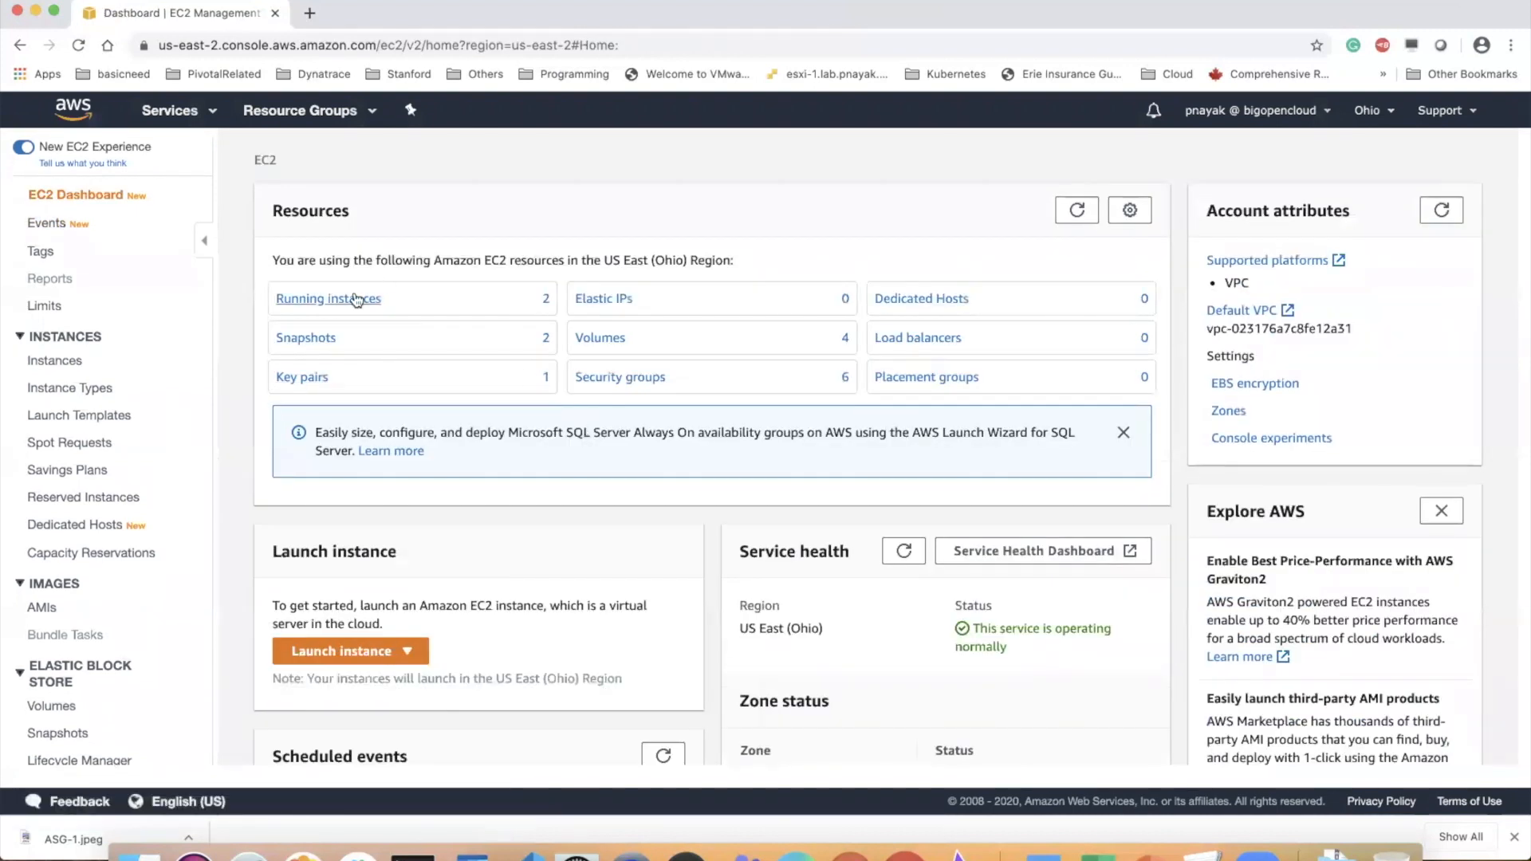
{"action": "left_click", "coordinate": [355, 299]}
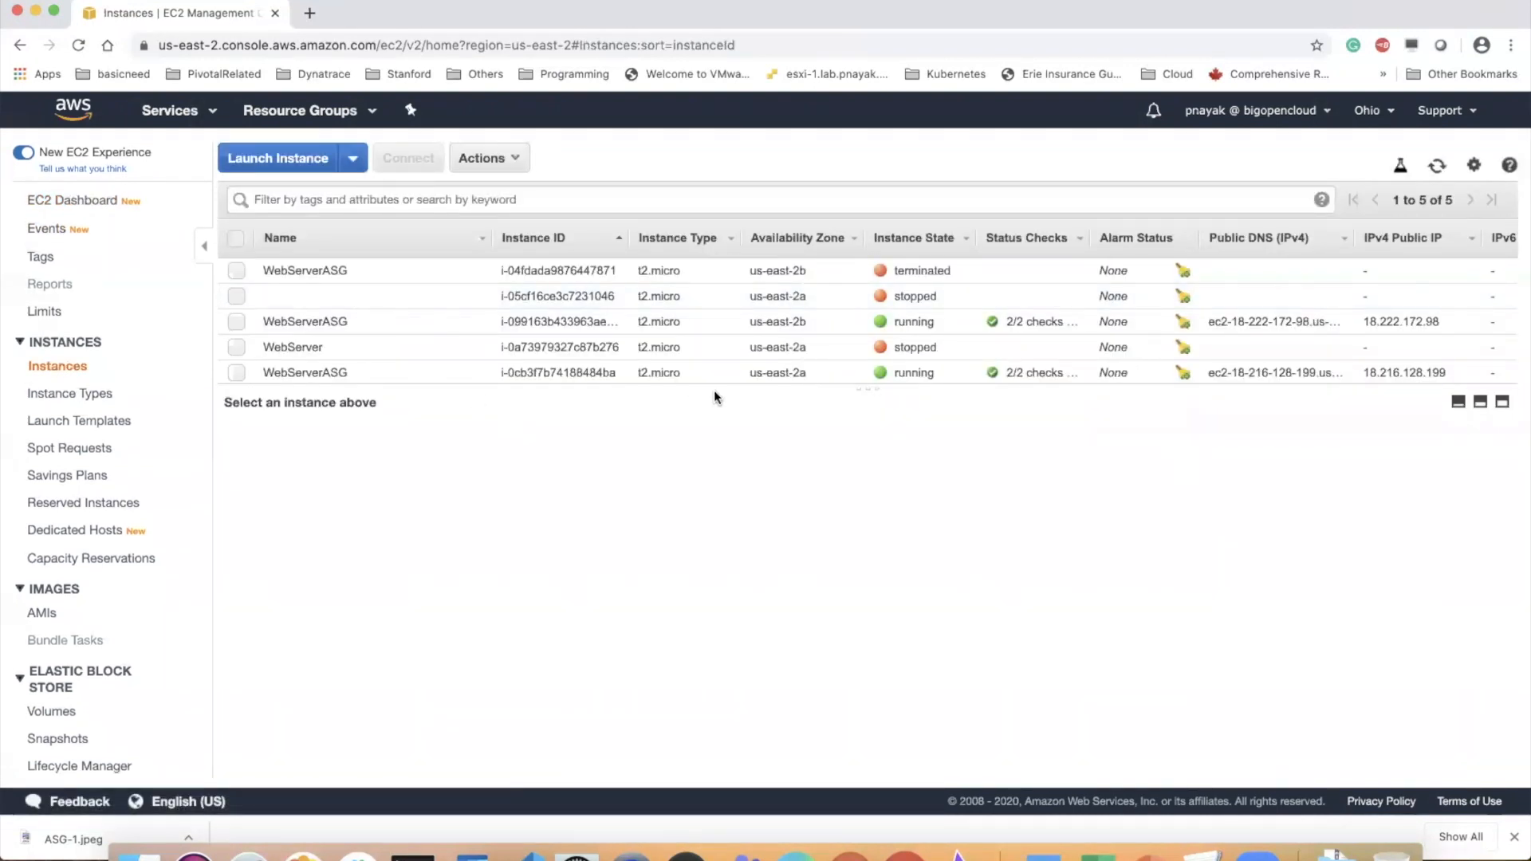
{"action": "left_click_drag", "start_coordinate": [740, 387], "coordinate": [740, 448]}
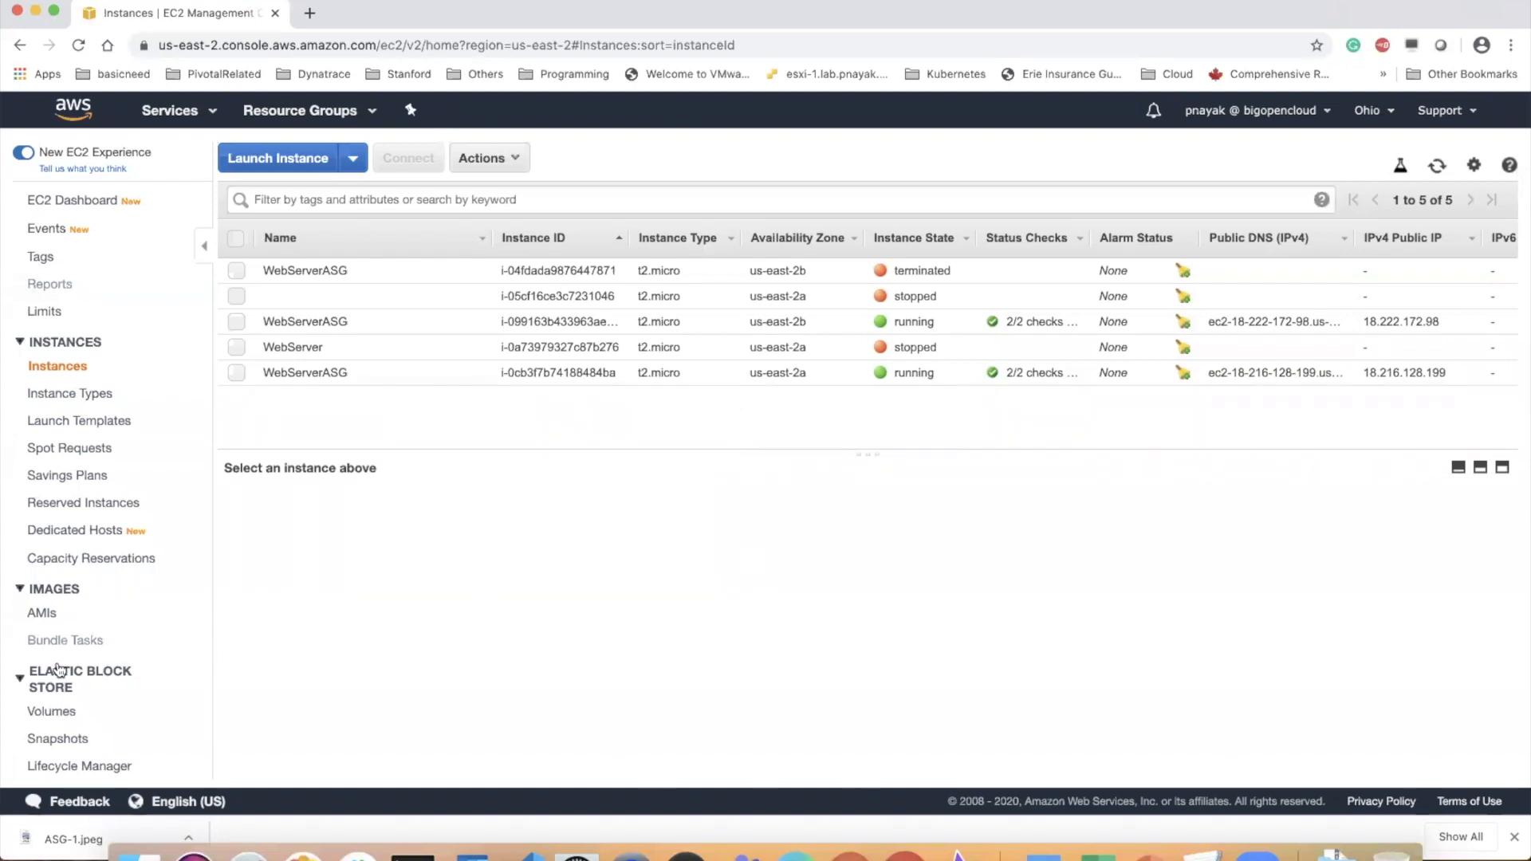
{"action": "scroll", "coordinate": [57, 668], "scroll_direction": "down", "scroll_amount": 5}
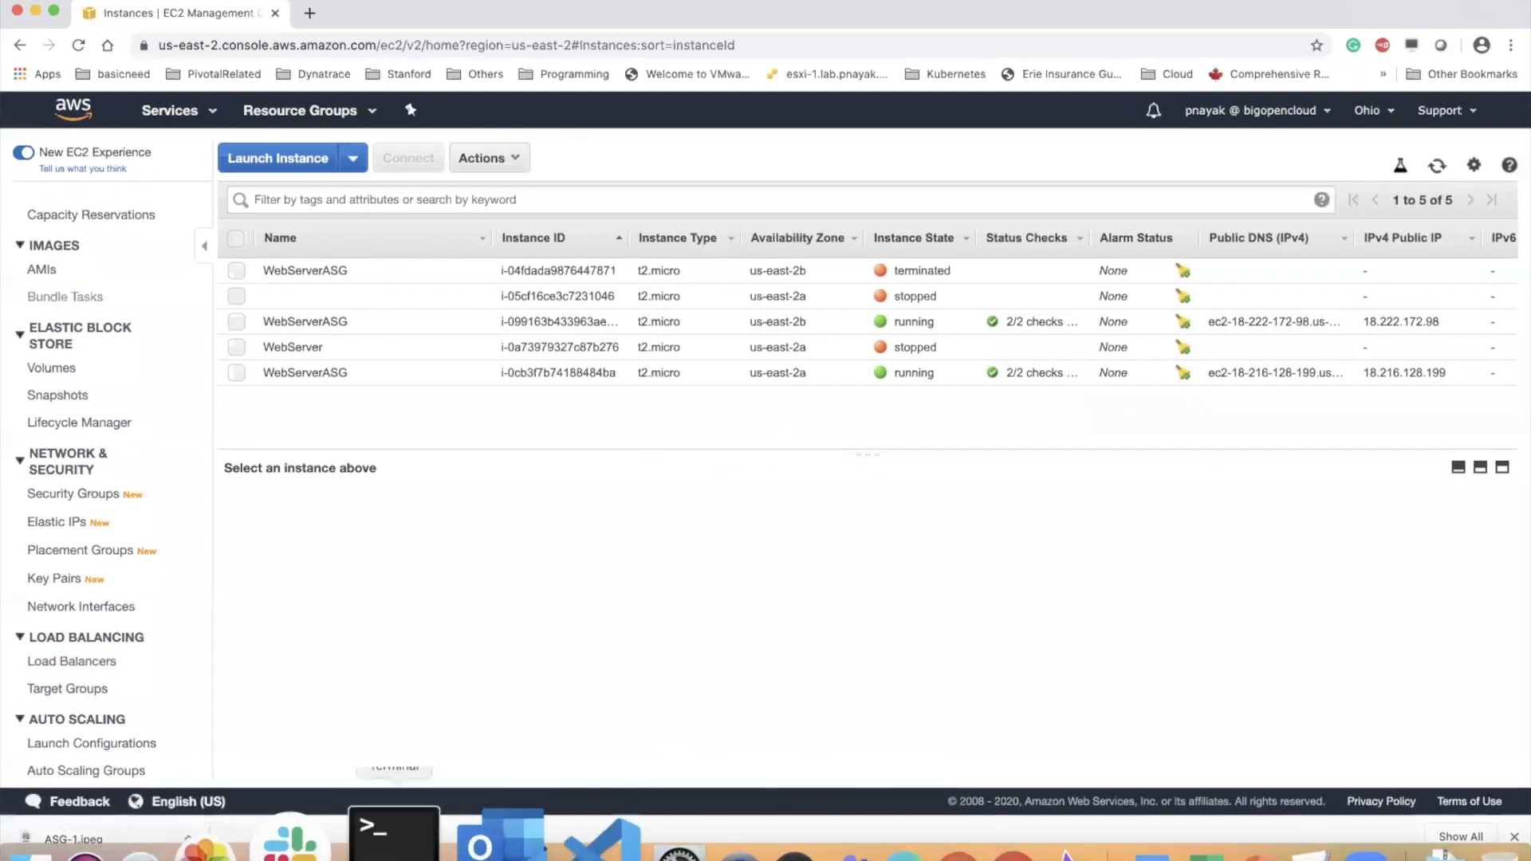
{"action": "left_click", "coordinate": [399, 849]}
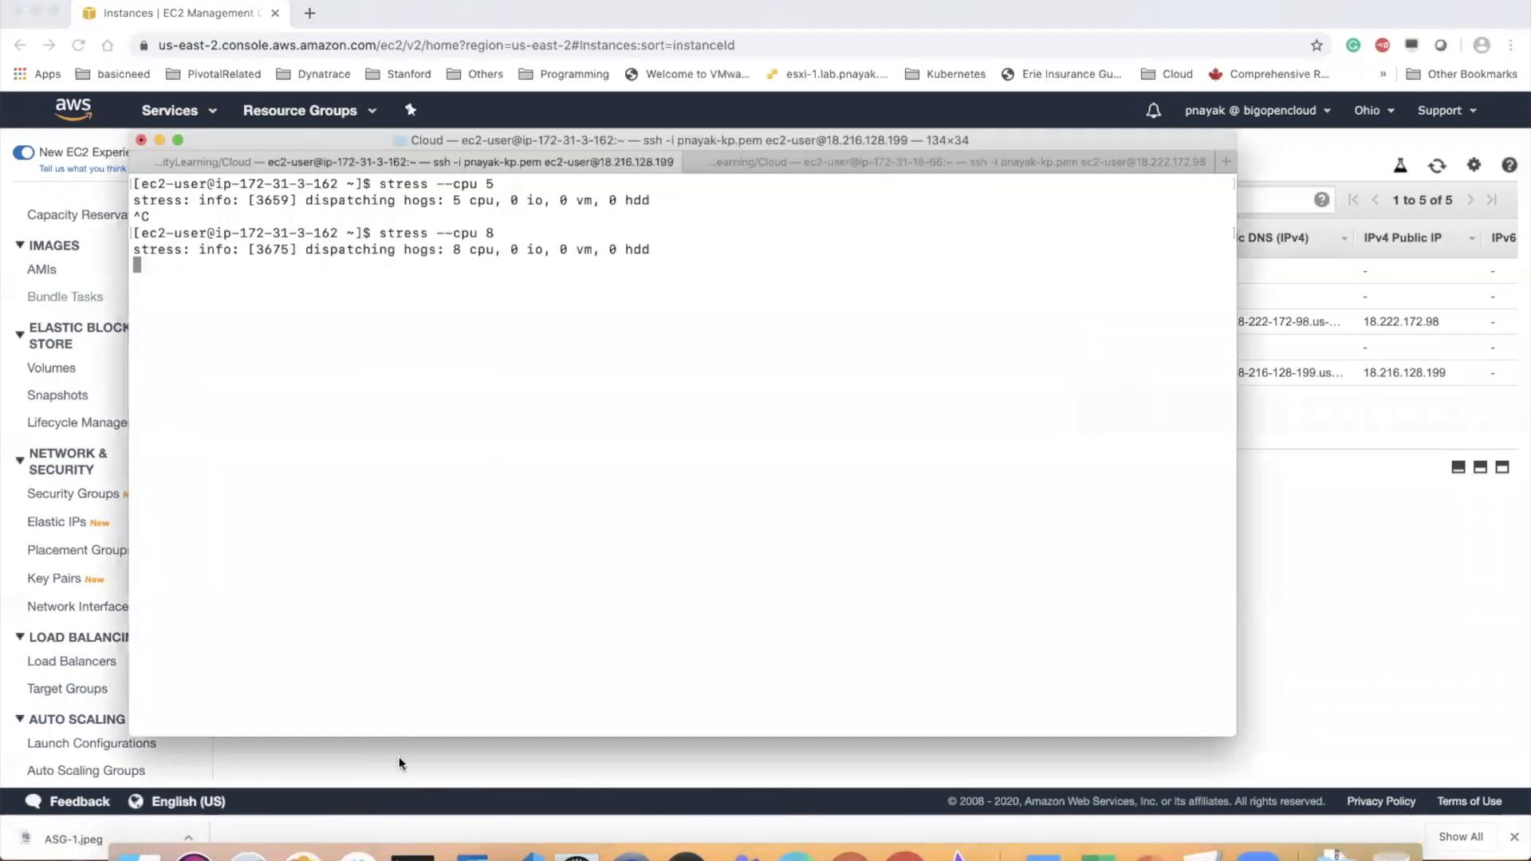
Return to Chrome, set the webserver-asg scaling policy's Average CPU Utilization target value to 30 and save the policy
{"action": "left_click", "coordinate": [92, 766]}
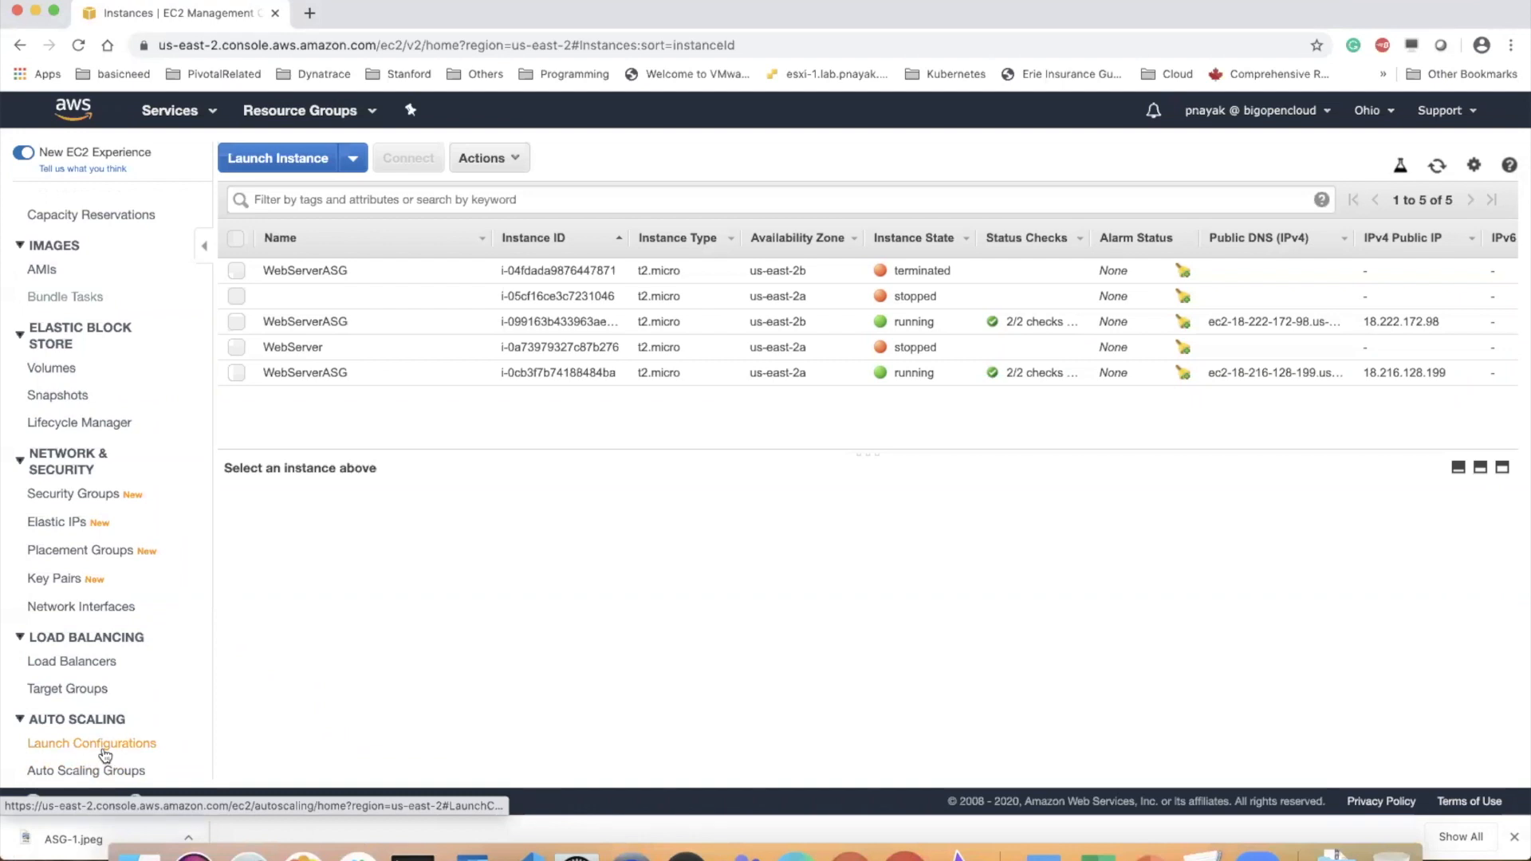
{"action": "left_click", "coordinate": [104, 771]}
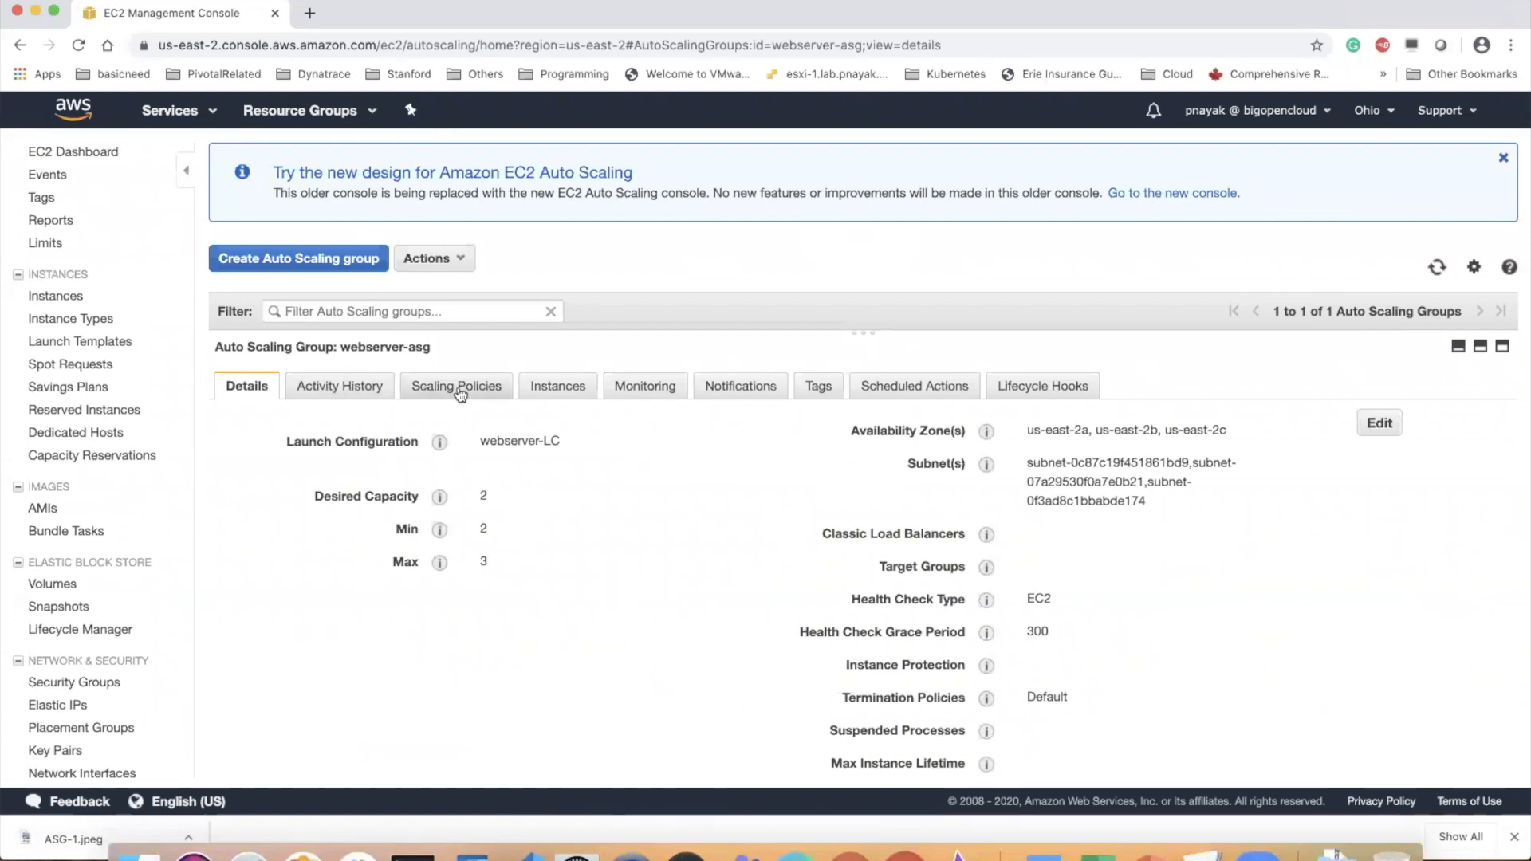
{"action": "left_click", "coordinate": [460, 391]}
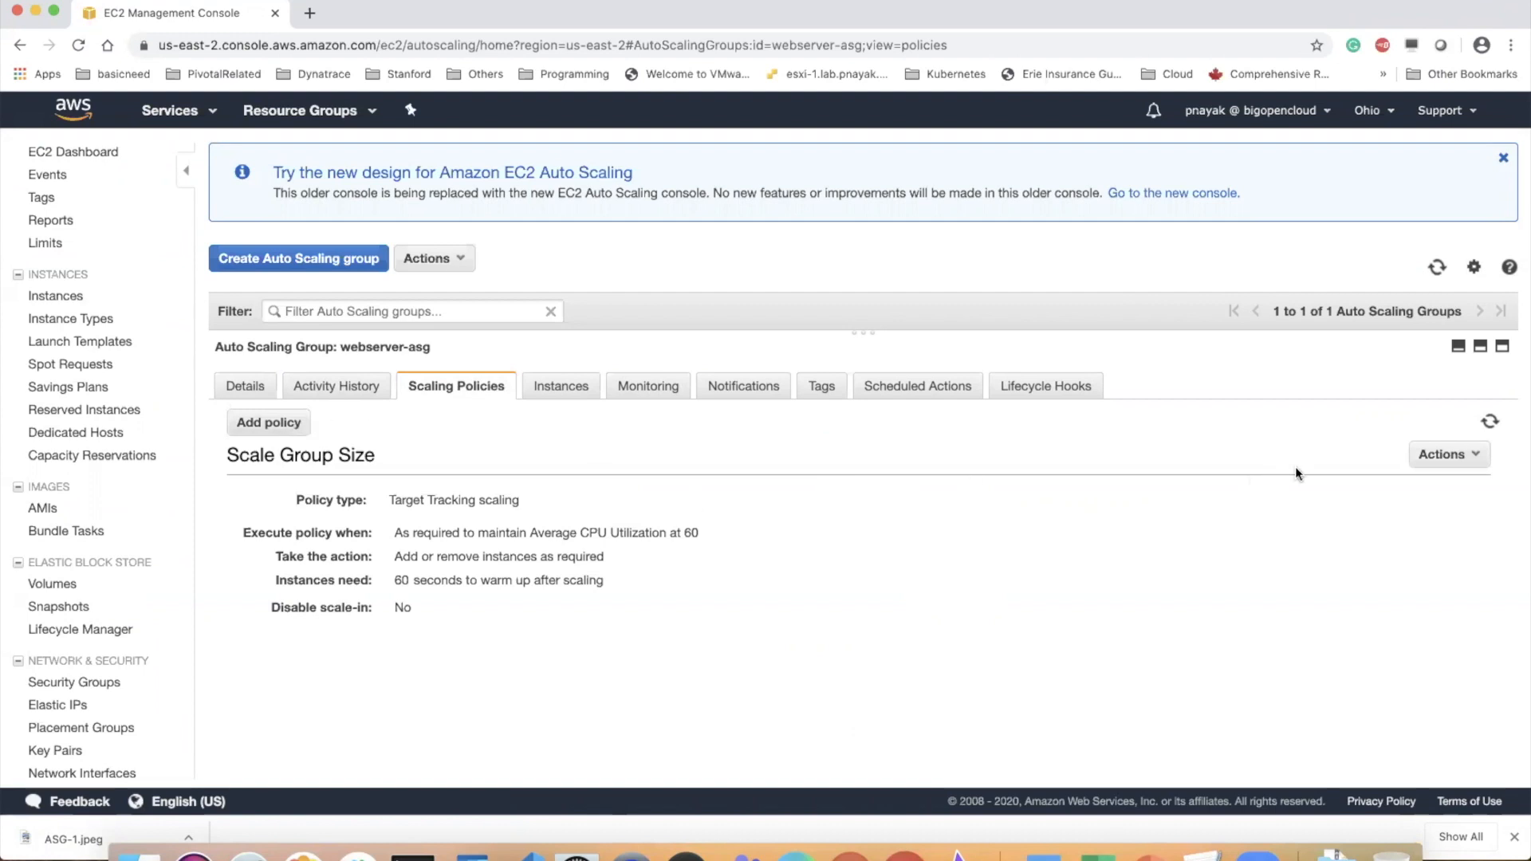
{"action": "left_click", "coordinate": [1479, 458]}
{"action": "left_click", "coordinate": [1444, 482]}
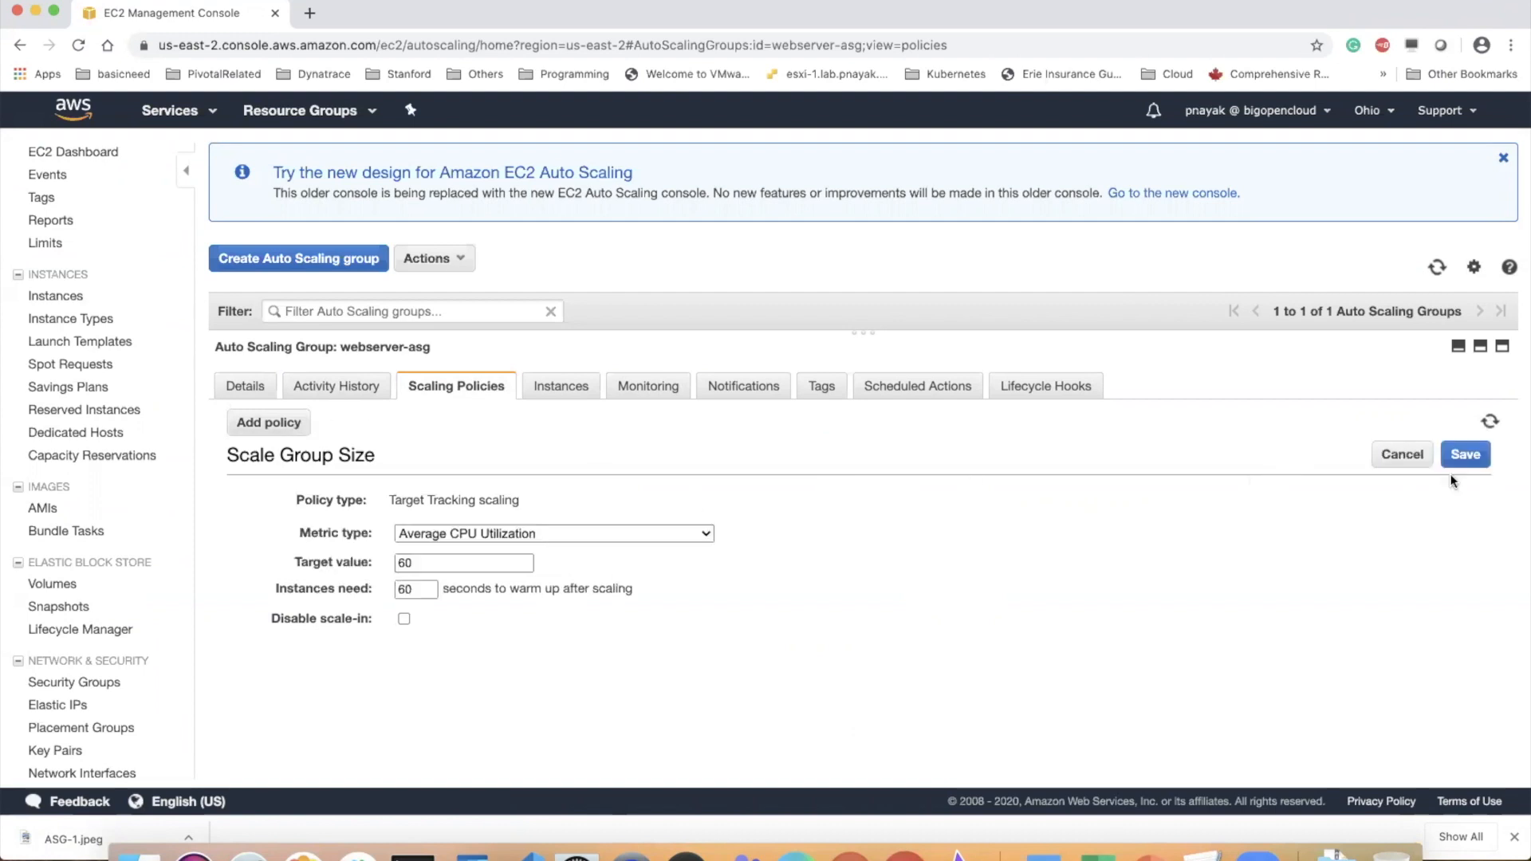
{"action": "left_click", "coordinate": [449, 563]}
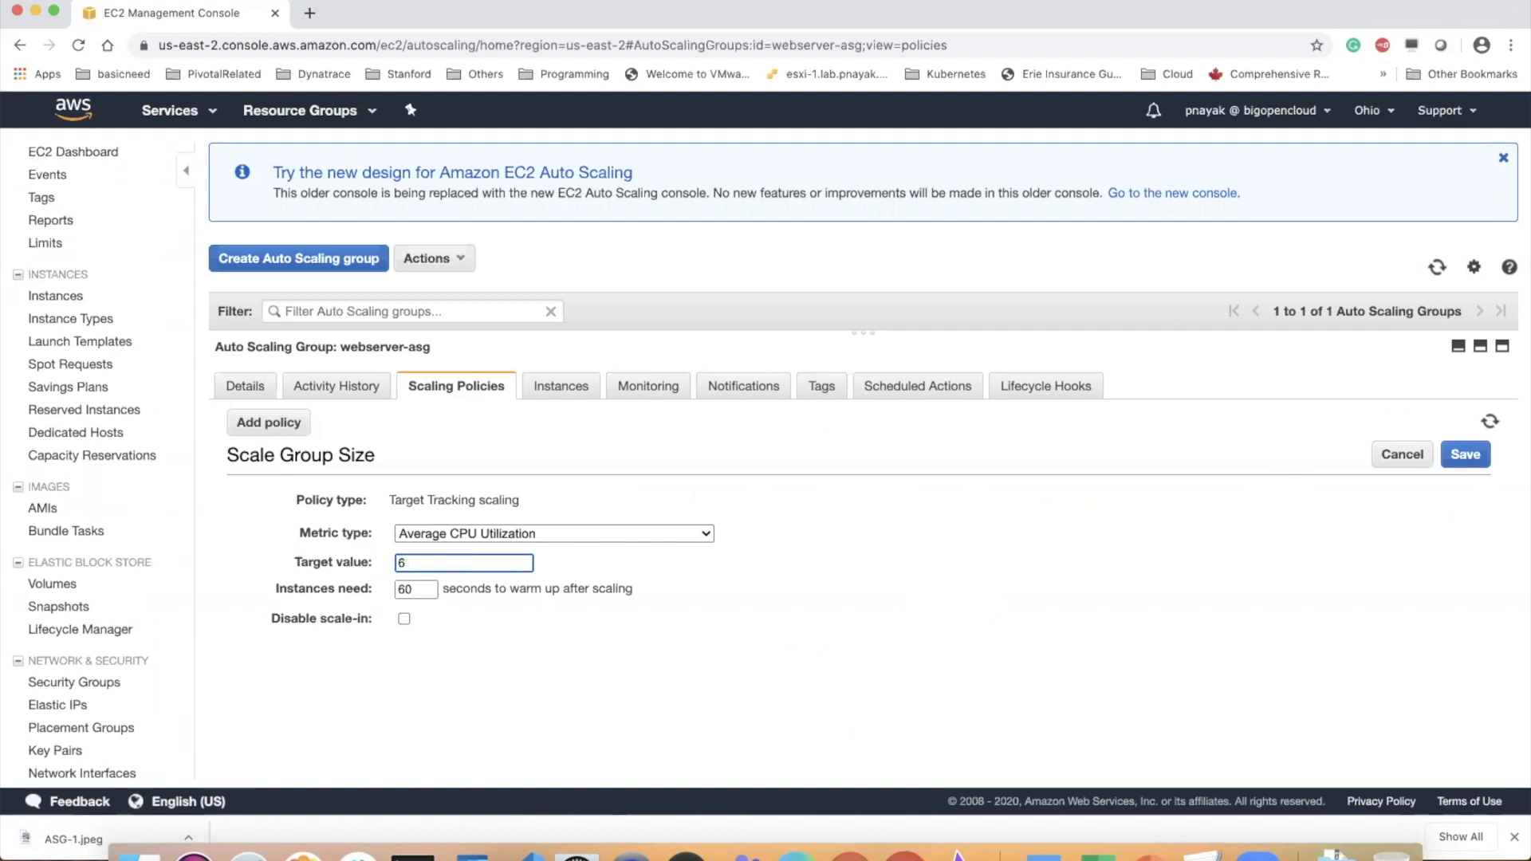
{"action": "type", "text": "30"}
{"action": "left_click", "coordinate": [770, 616]}
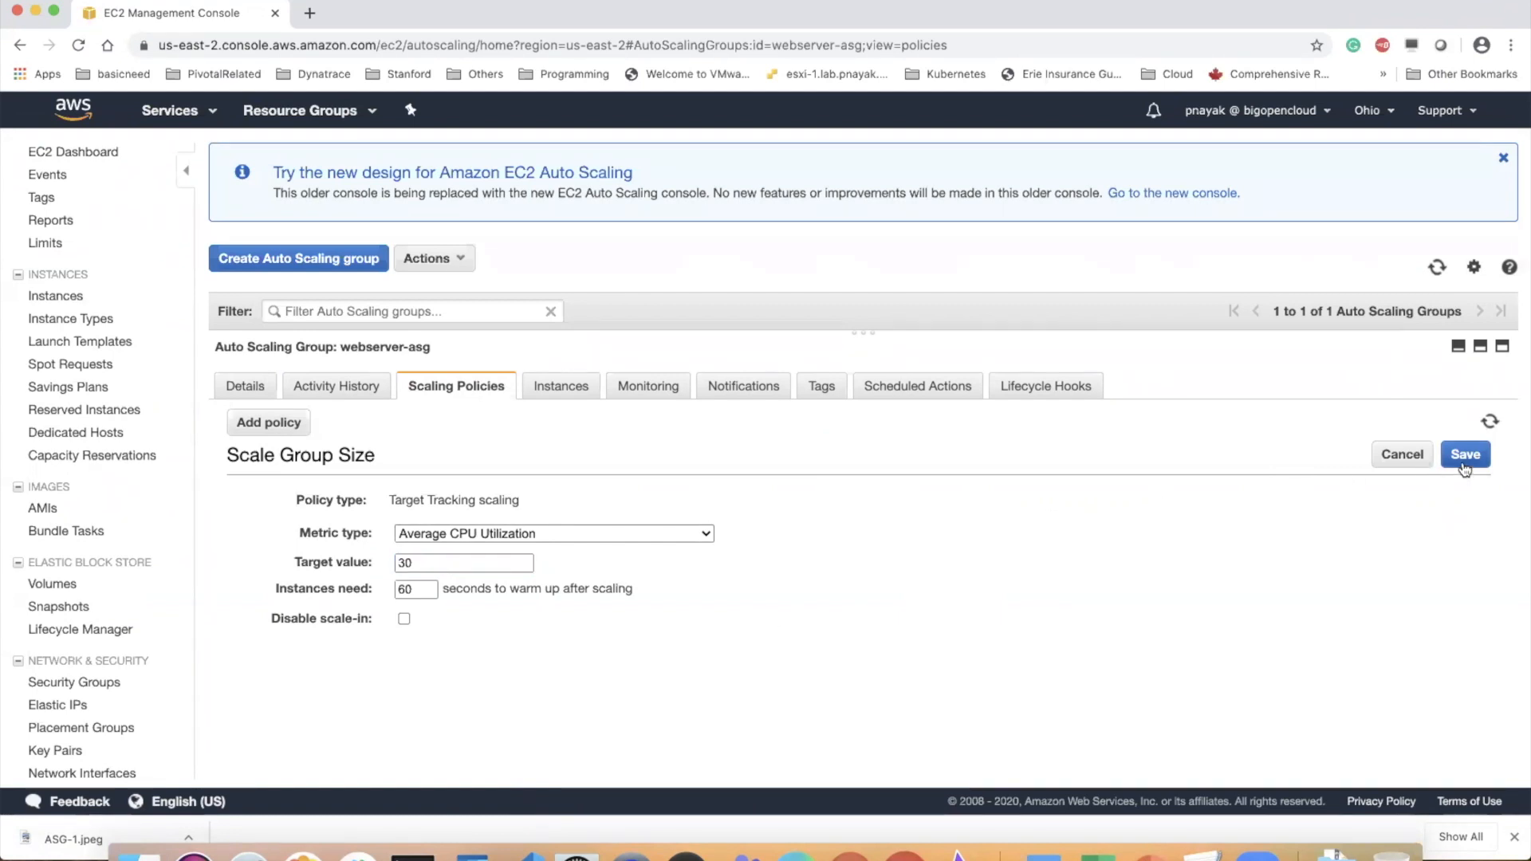
{"action": "left_click", "coordinate": [1466, 456]}
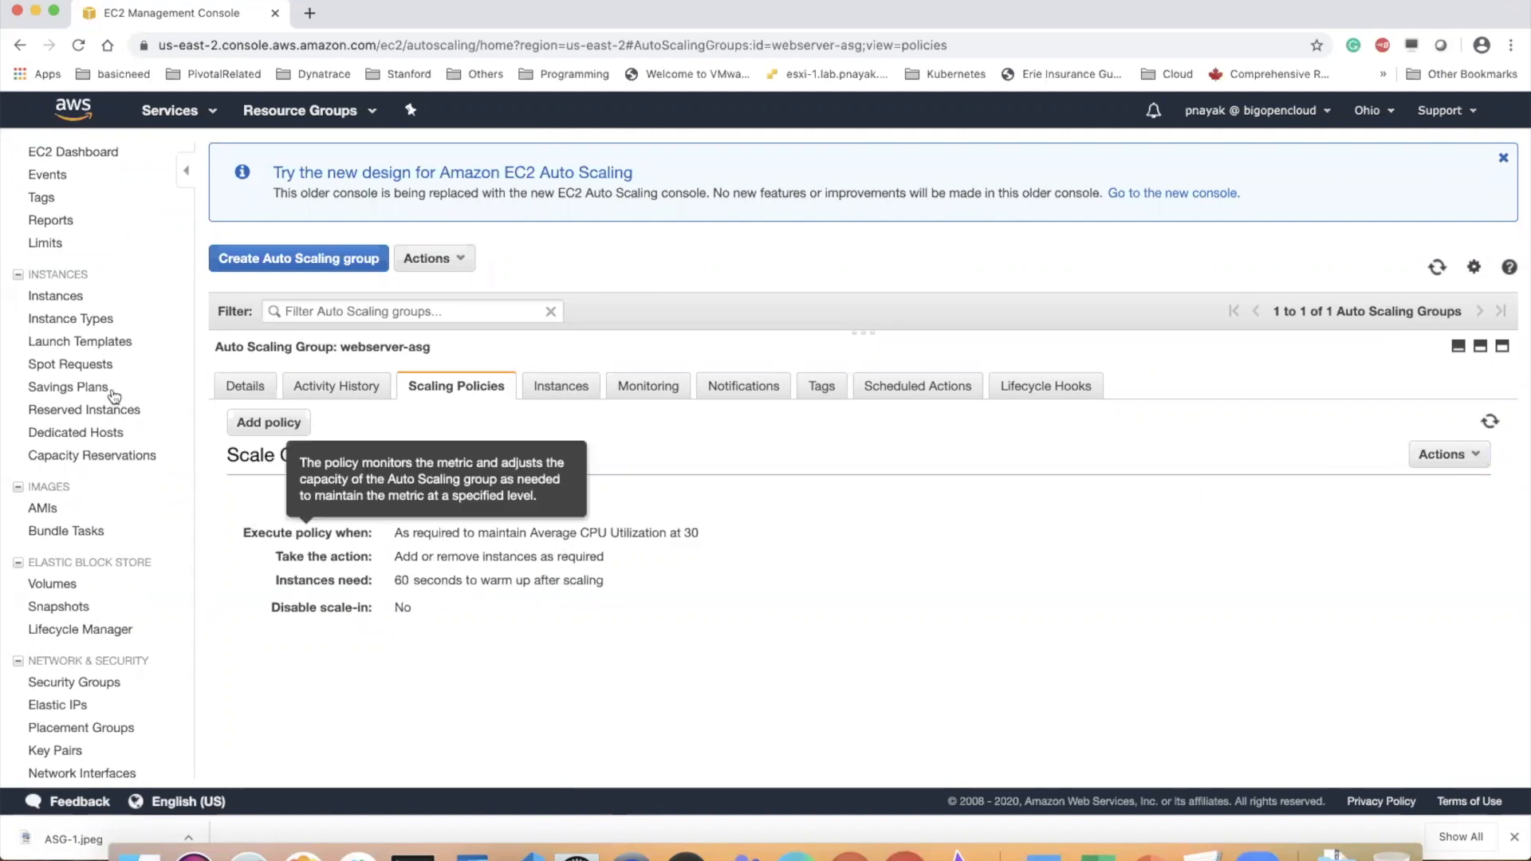
Check the running instances list twice from the EC2 dashboard for a newly launched WebServerASG instance
{"action": "left_click", "coordinate": [102, 151]}
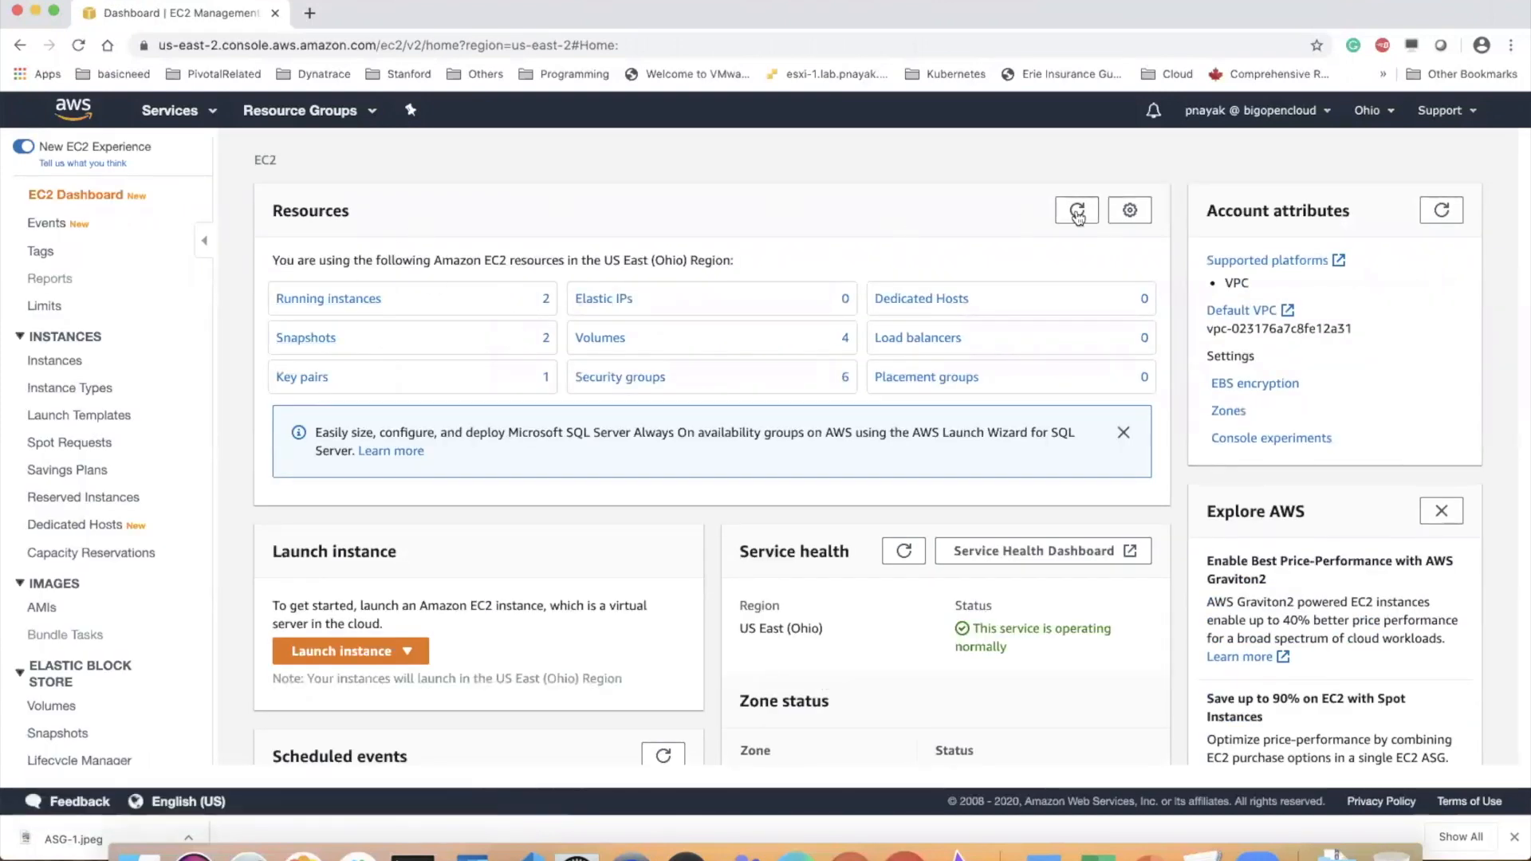
{"action": "left_click", "coordinate": [365, 298]}
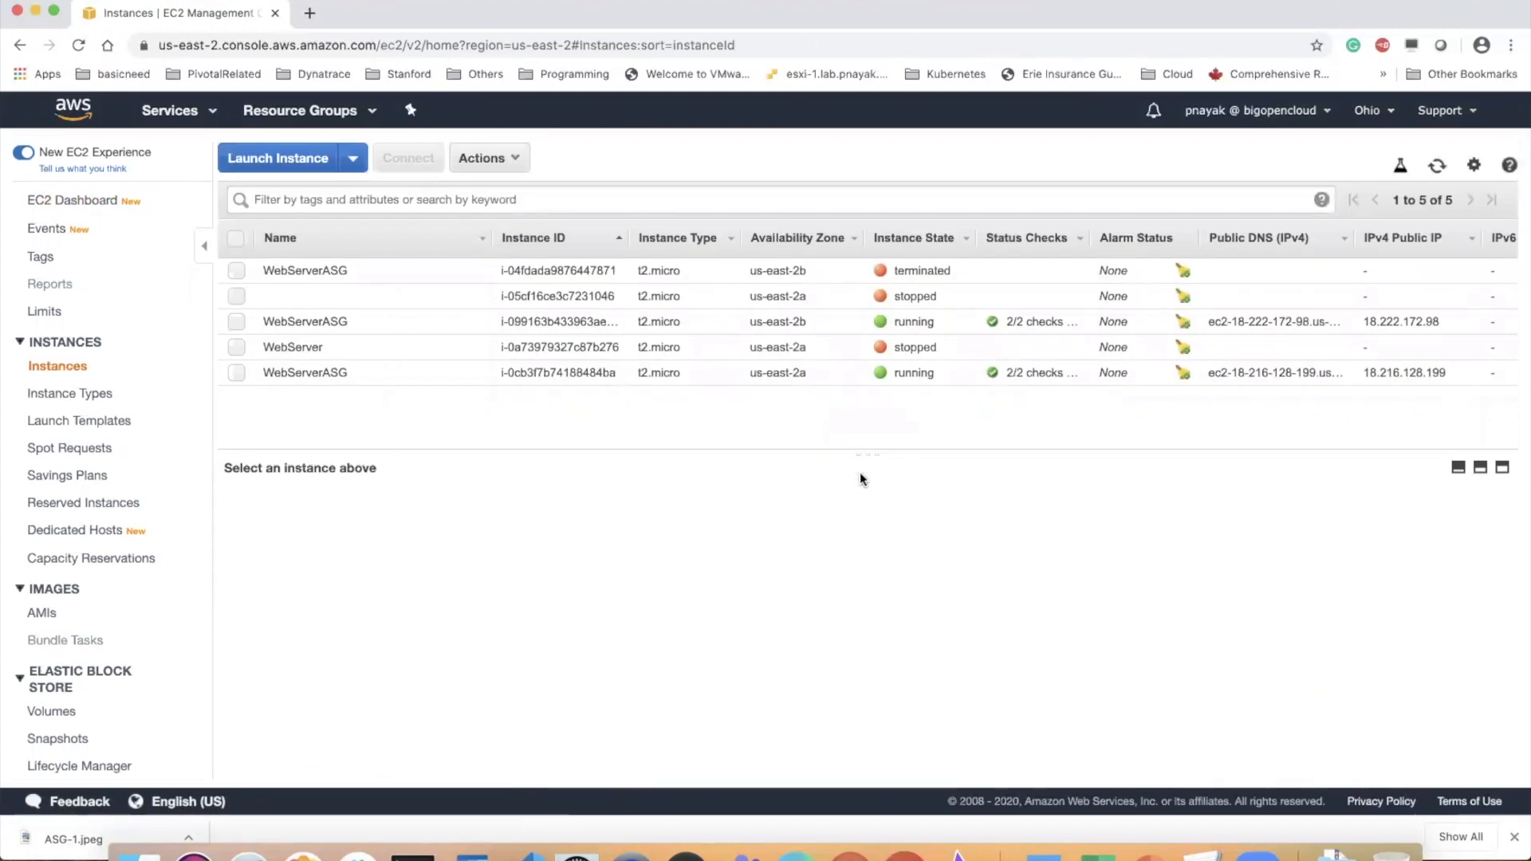
{"action": "left_click_drag", "start_coordinate": [863, 453], "coordinate": [856, 503]}
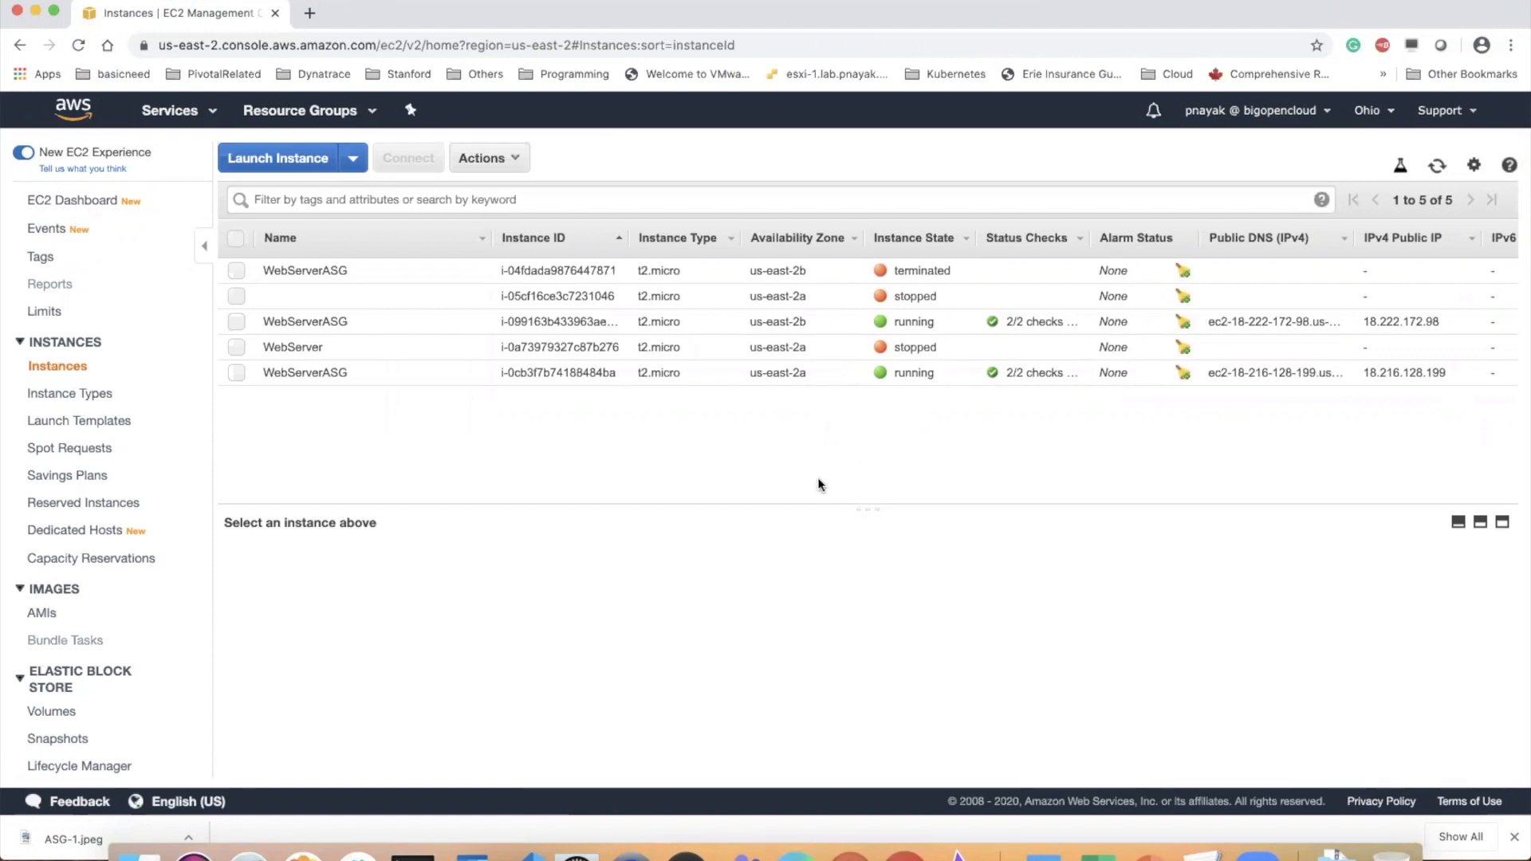
{"action": "left_click", "coordinate": [100, 200]}
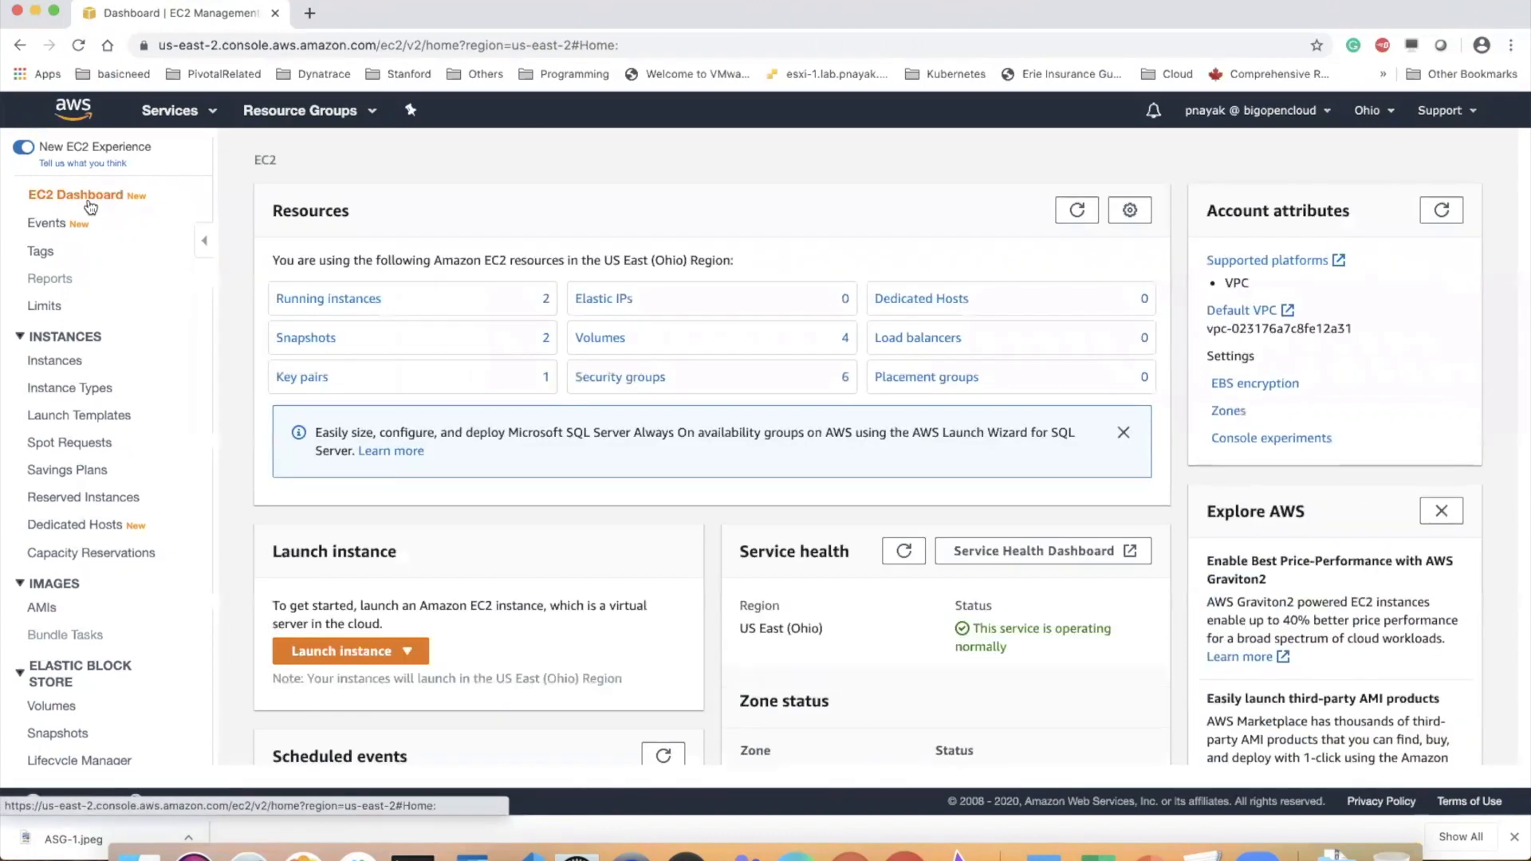
{"action": "left_click", "coordinate": [351, 300]}
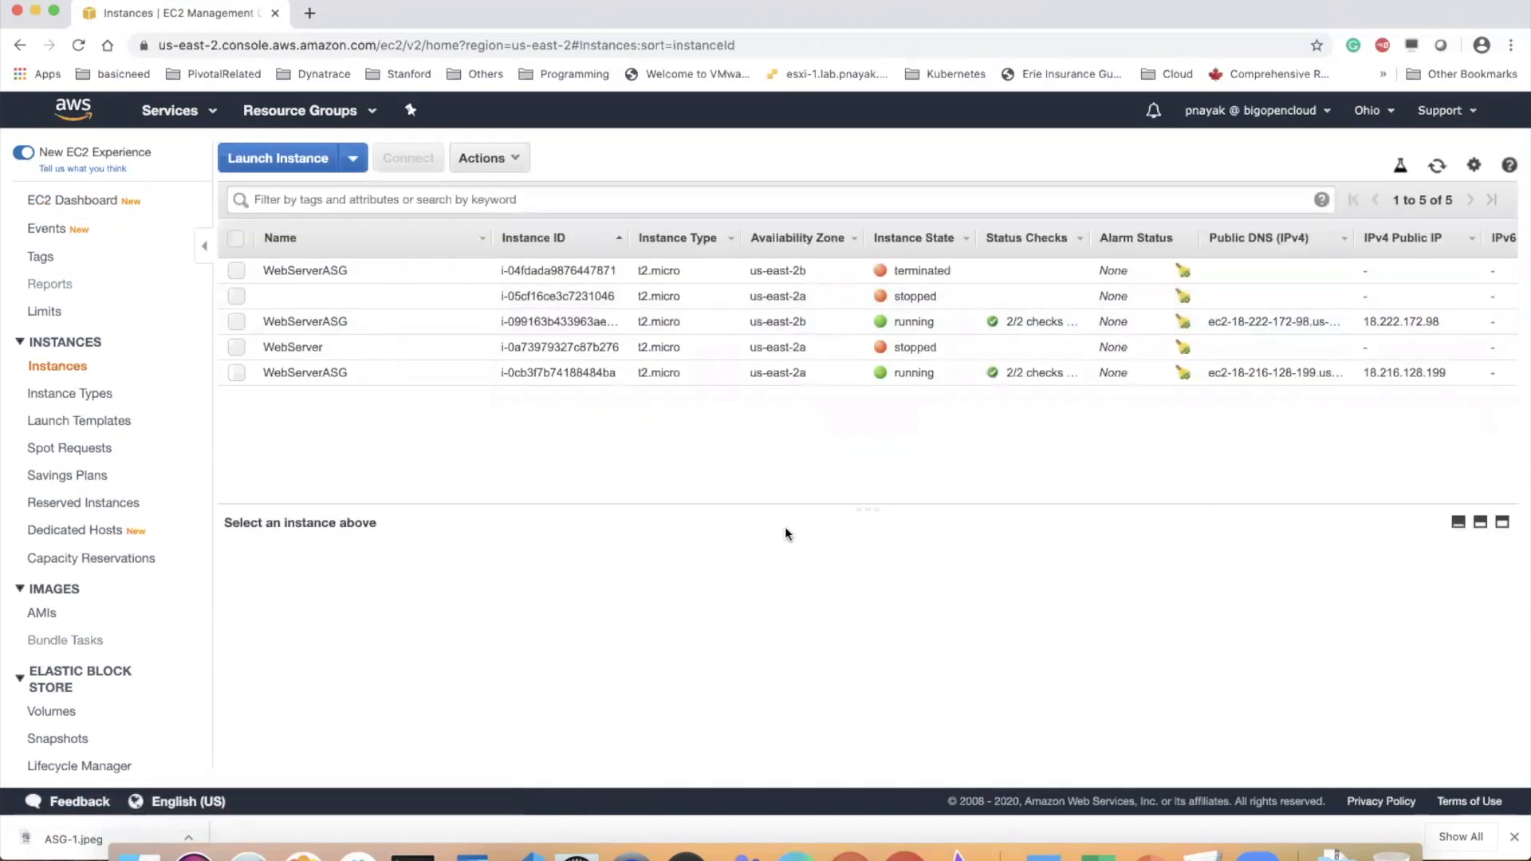
{"action": "left_click_drag", "start_coordinate": [879, 507], "coordinate": [880, 426]}
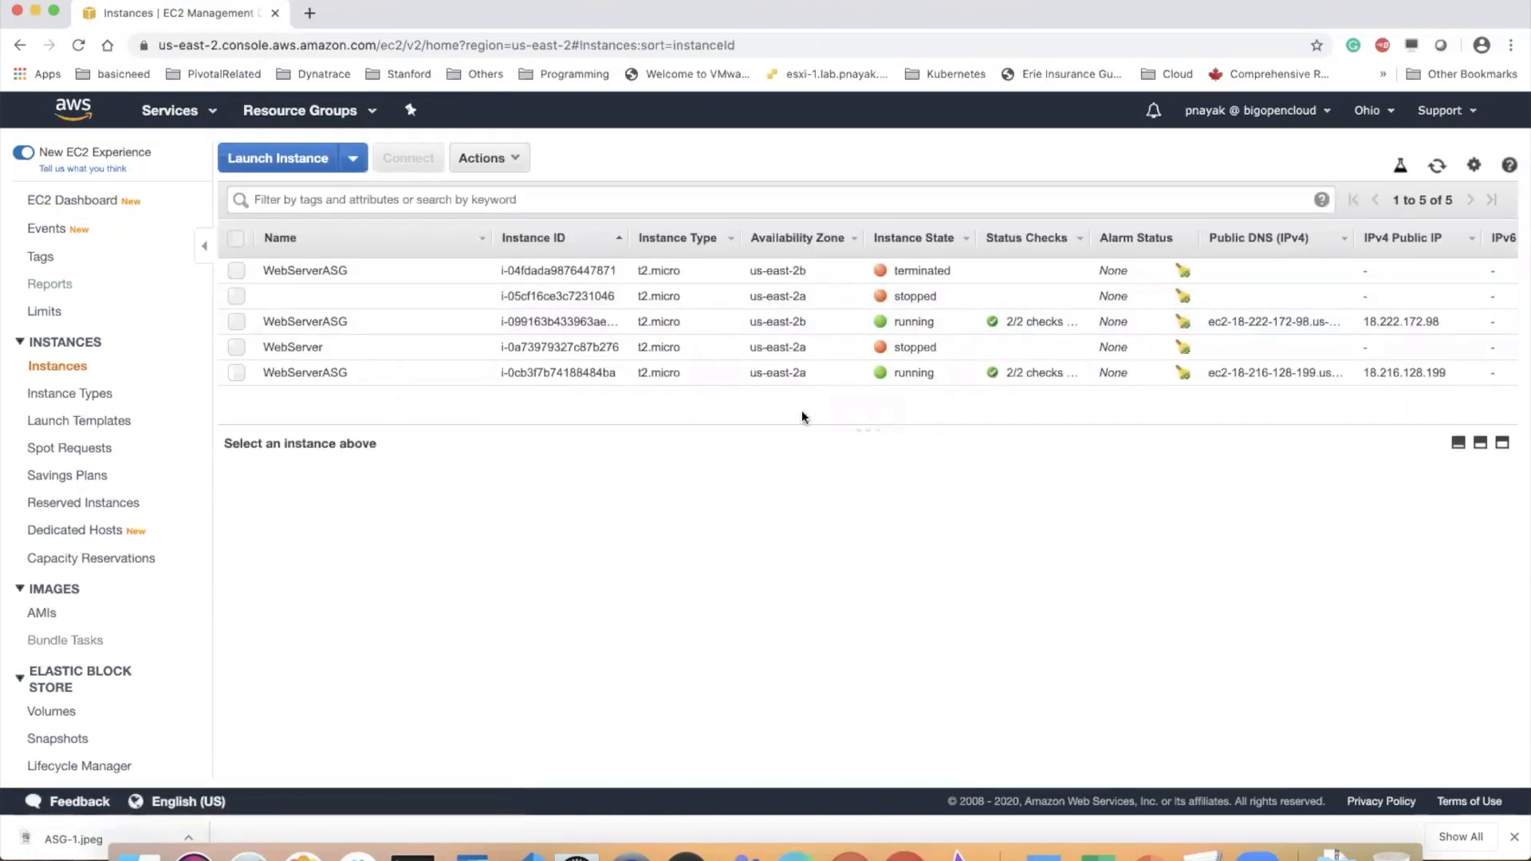
View the running us-east-2b WebServerASG instance's status checks and its expanded CPU Utilization graph
{"action": "left_click", "coordinate": [302, 320]}
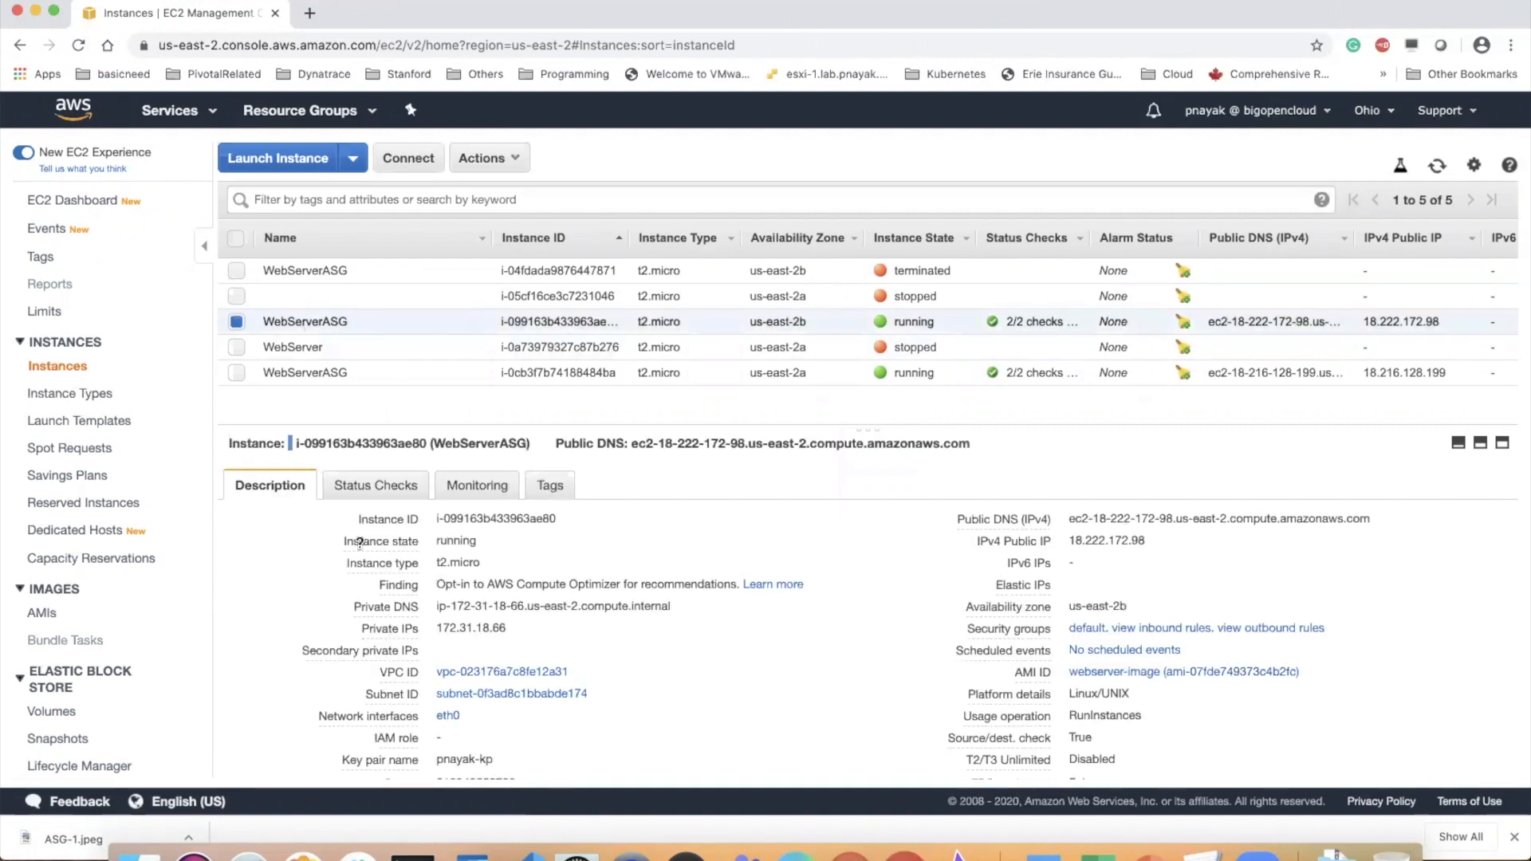
{"action": "left_click", "coordinate": [356, 488]}
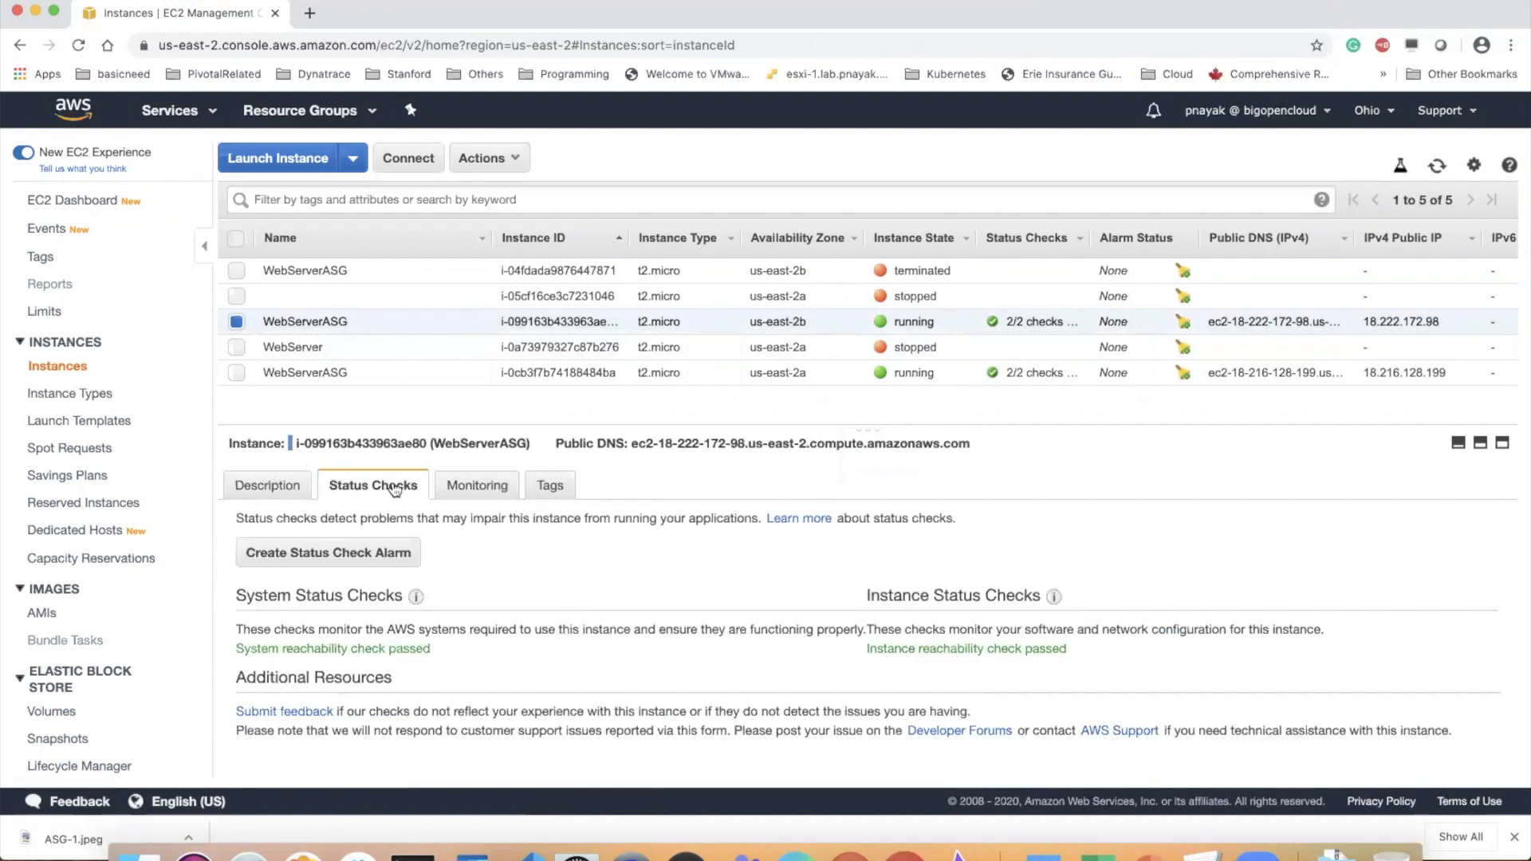
{"action": "left_click", "coordinate": [466, 487]}
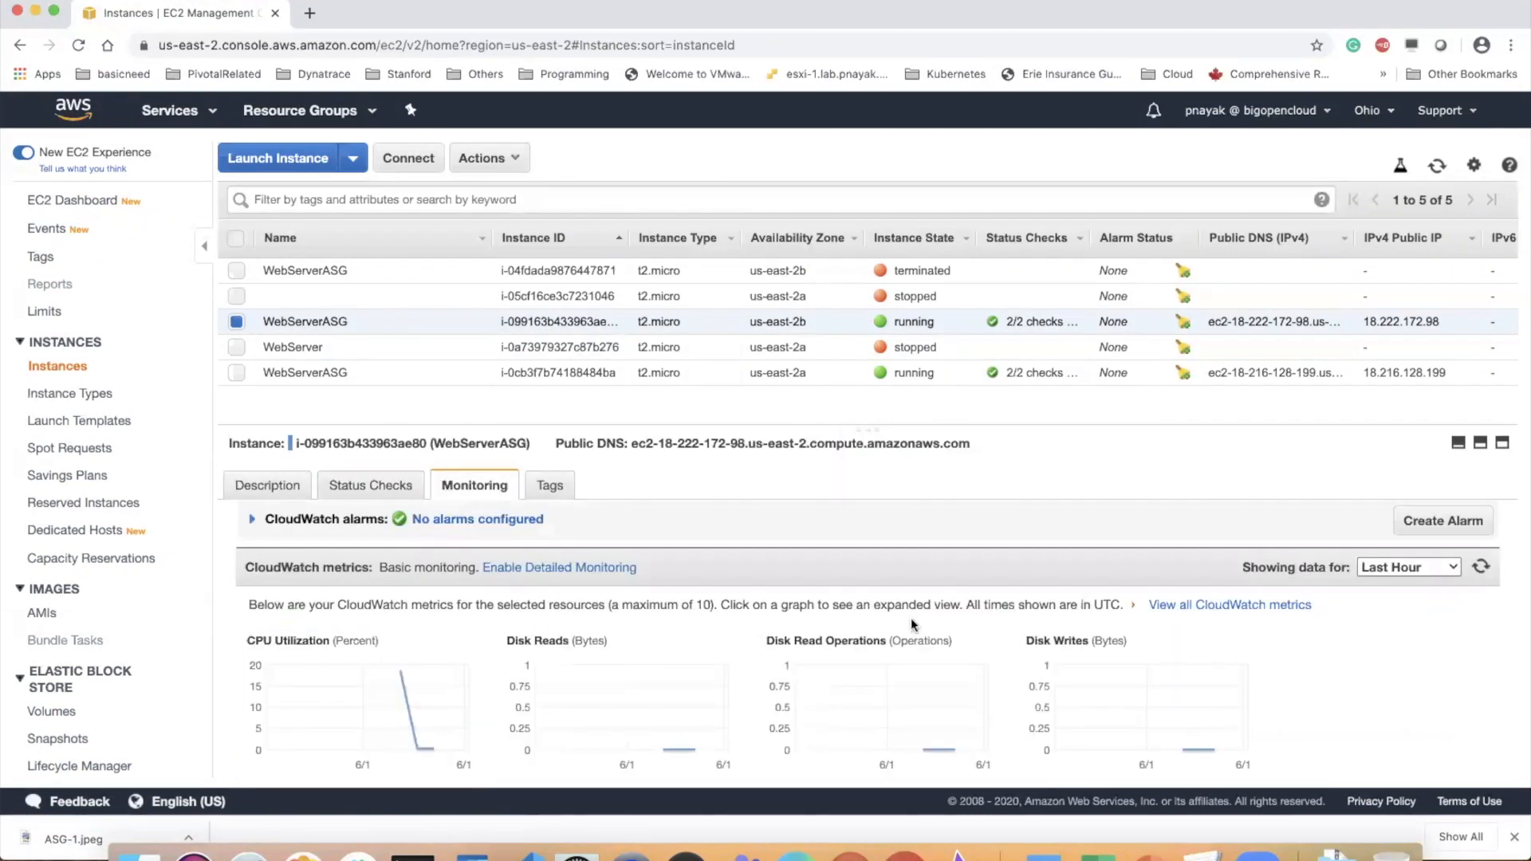
{"action": "left_click", "coordinate": [413, 689]}
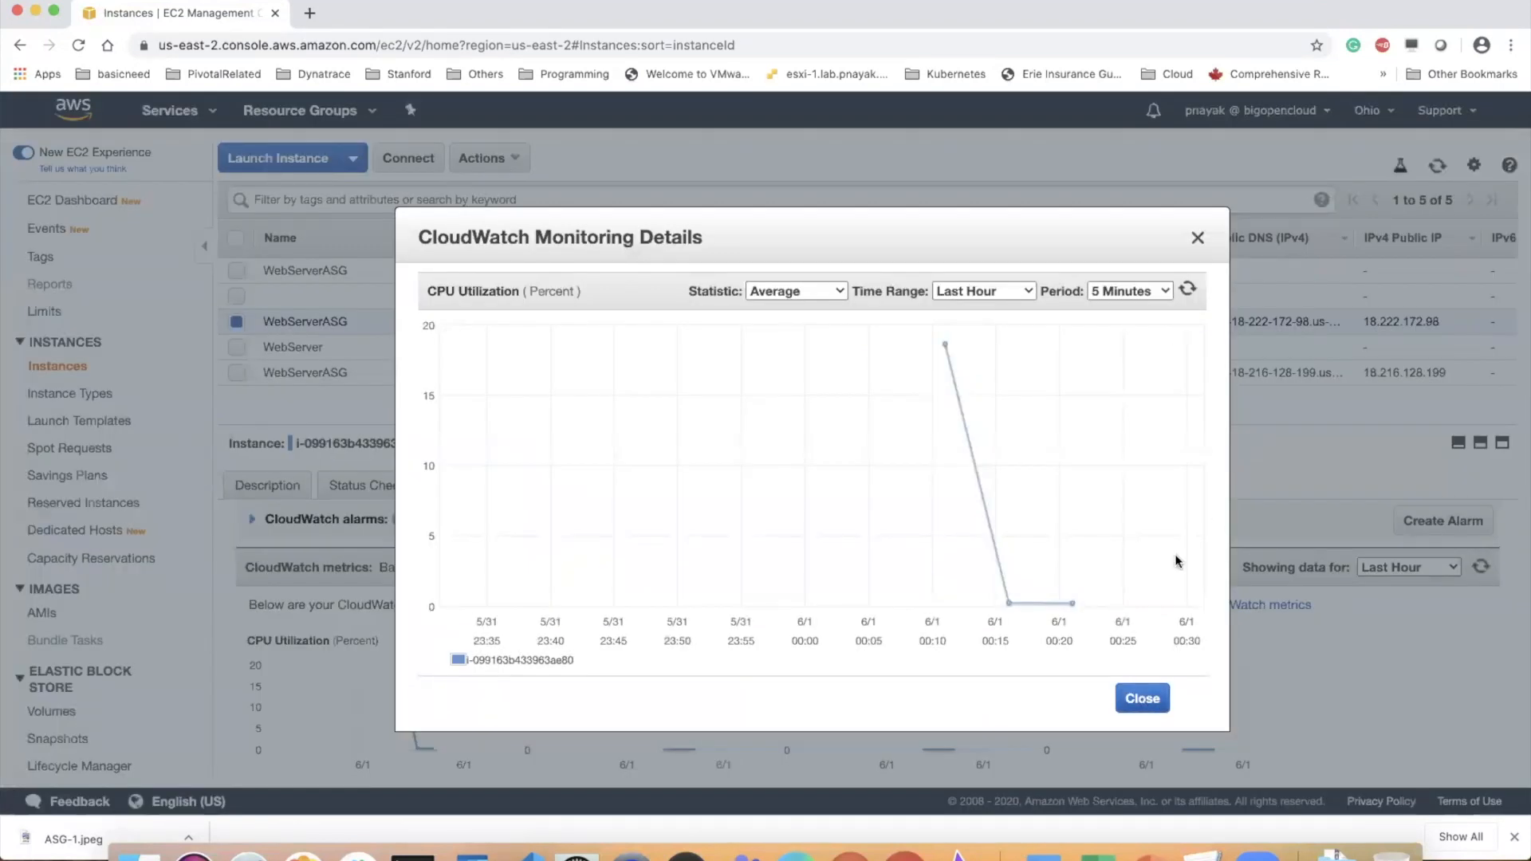
Close the us-east-2b instance's graph and examine the running us-east-2a WebServerASG instance's expanded CPU Utilization graph
{"action": "left_click", "coordinate": [1140, 699]}
{"action": "left_click", "coordinate": [325, 373]}
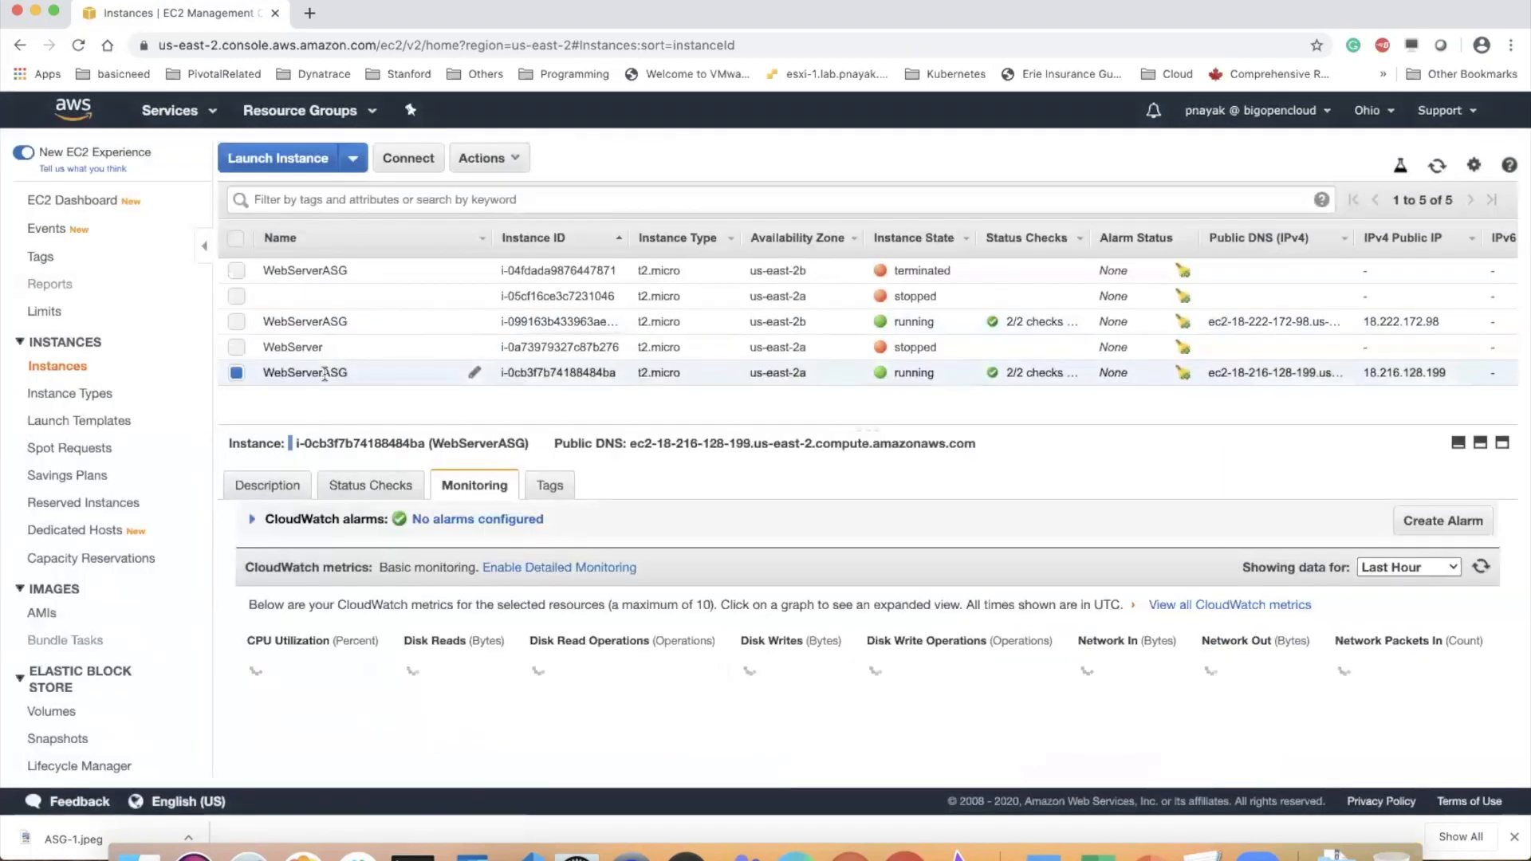
{"action": "left_click", "coordinate": [401, 702]}
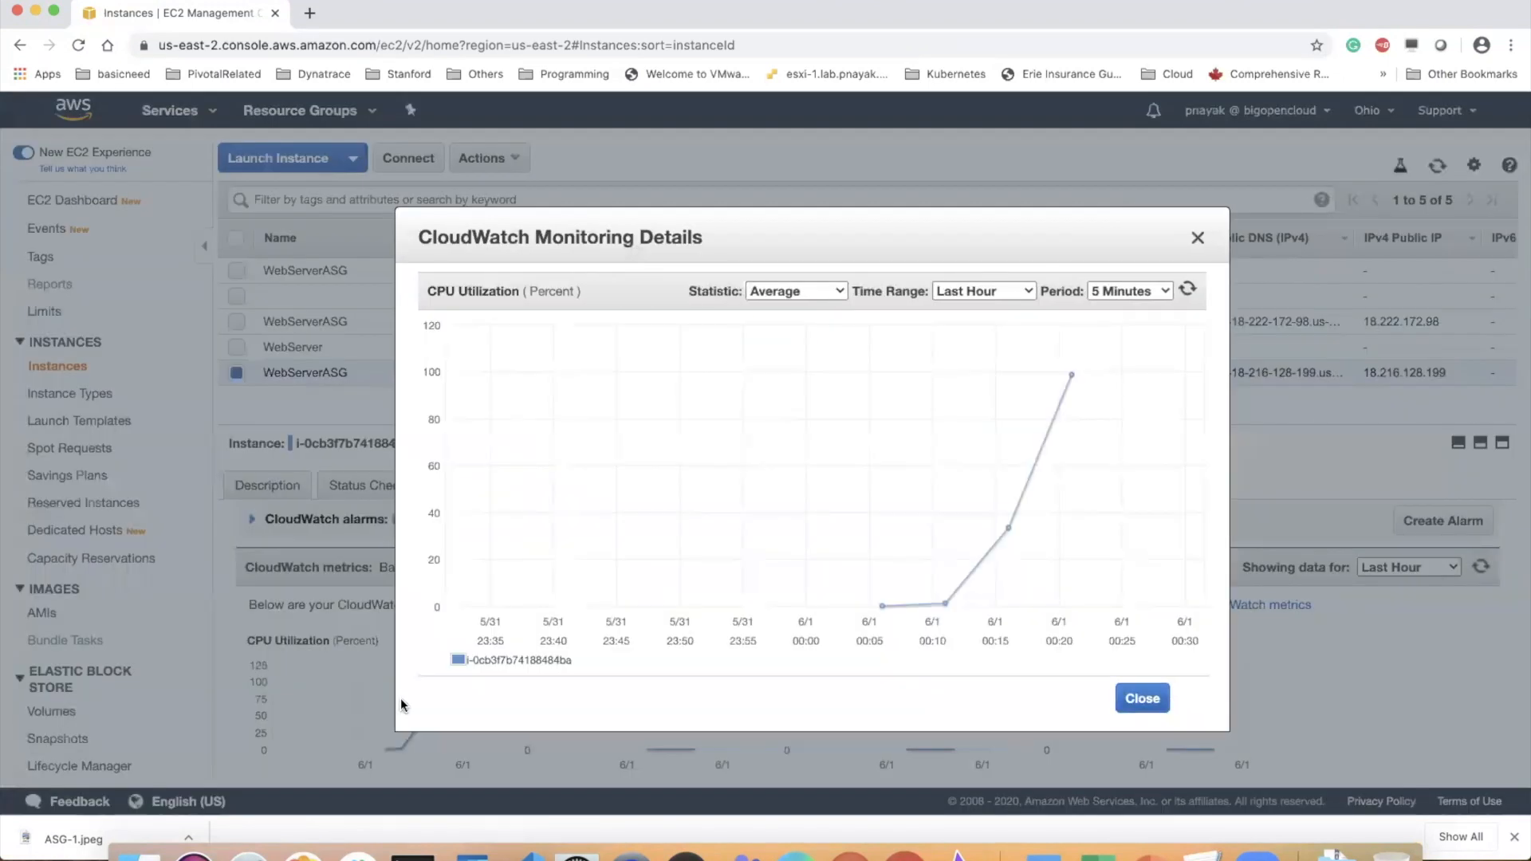
{"action": "mouse_move", "coordinate": [1070, 381]}
{"action": "left_click", "coordinate": [1141, 698]}
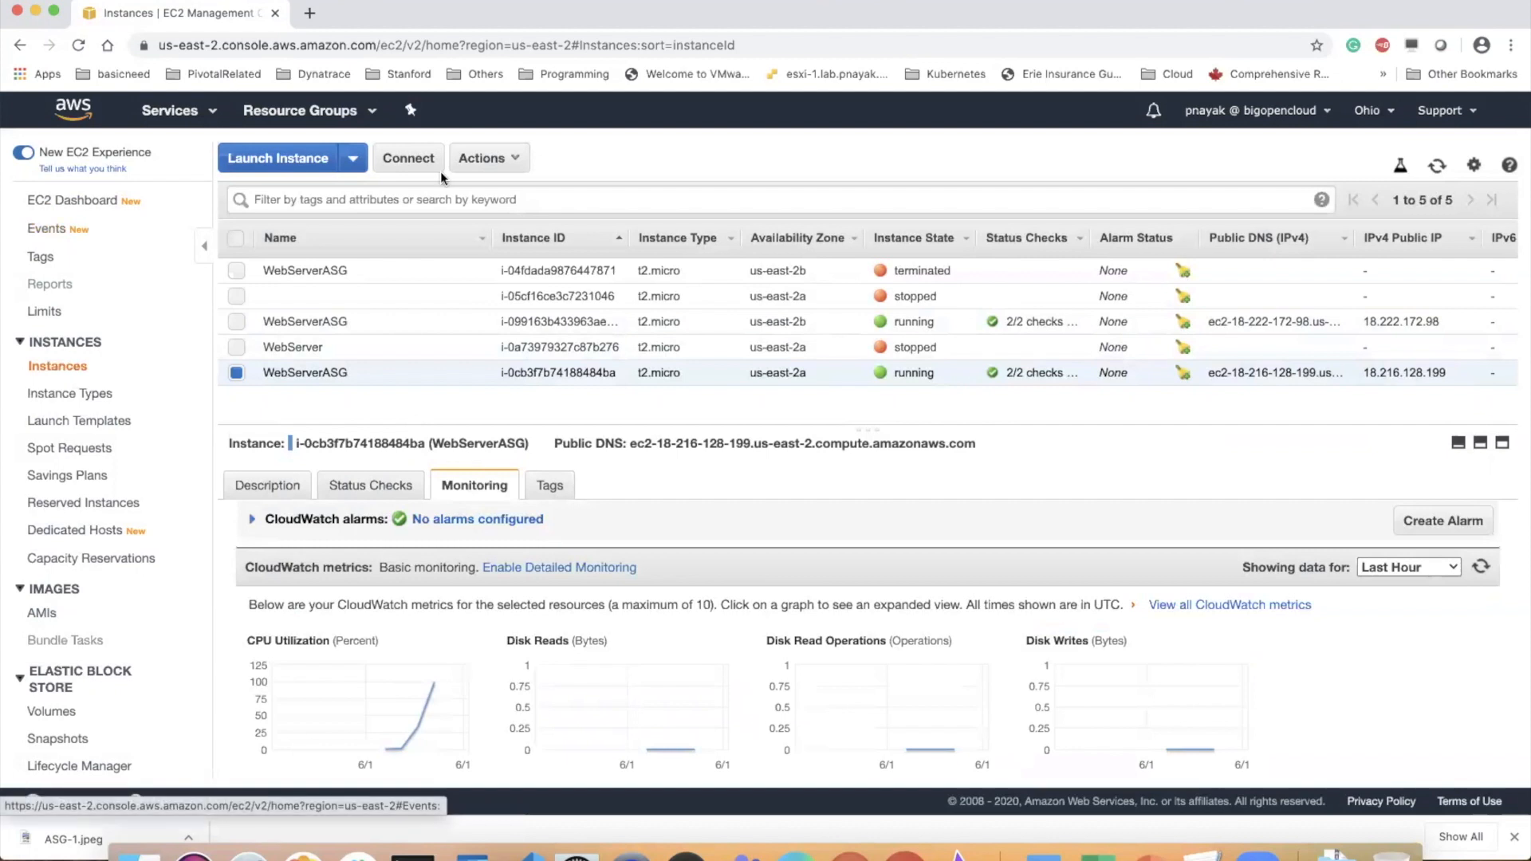
Refresh the instances list to select the us-east-2c WebServerASG instance, and switch to Terminal to check the stress session before returning to Chrome
{"action": "left_click", "coordinate": [1439, 167]}
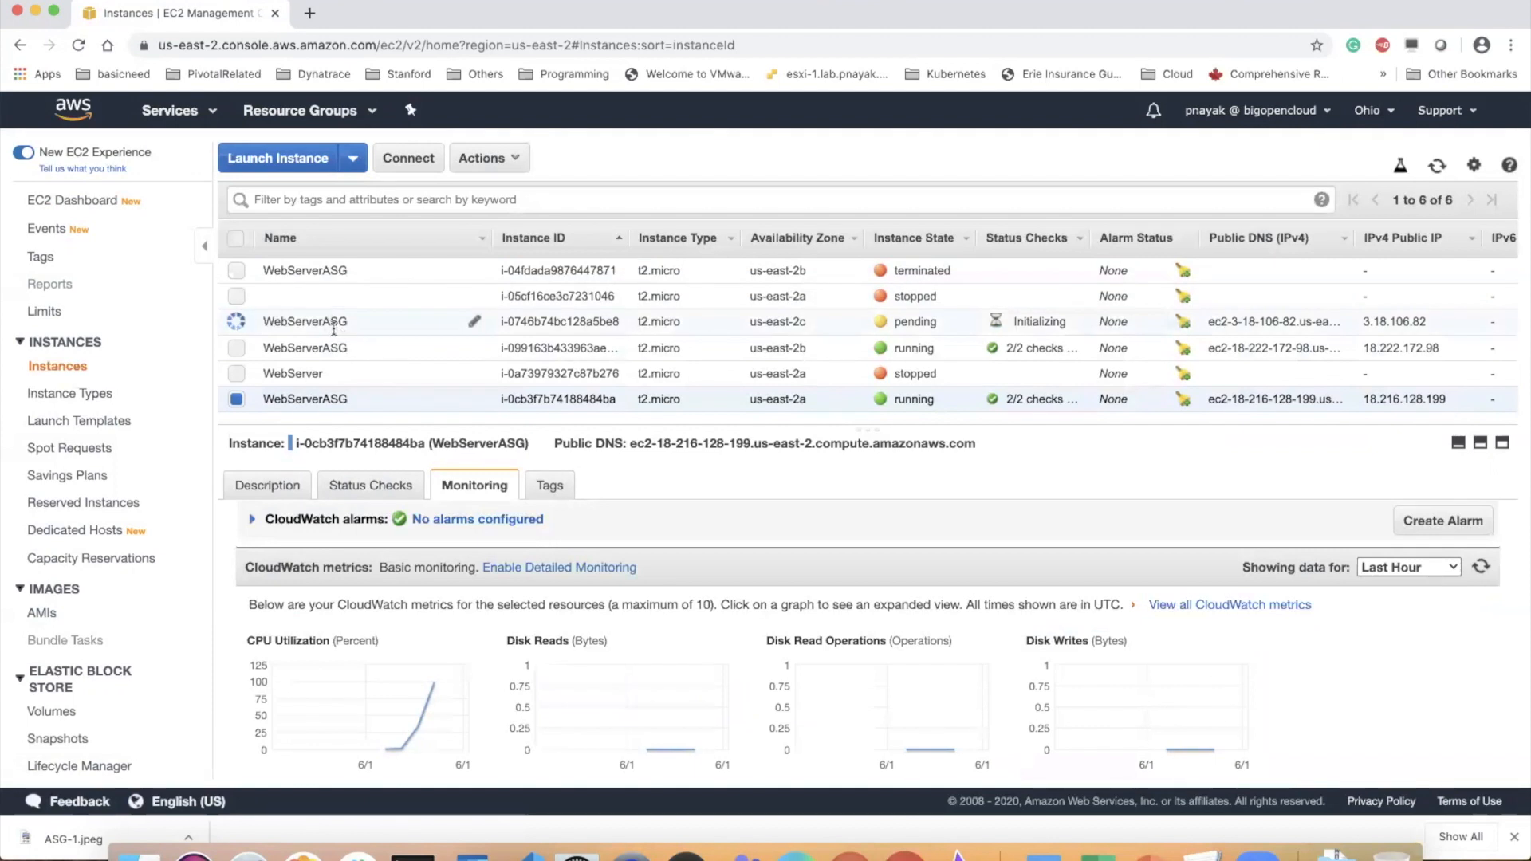
{"action": "left_click_drag", "start_coordinate": [265, 325], "coordinate": [388, 329]}
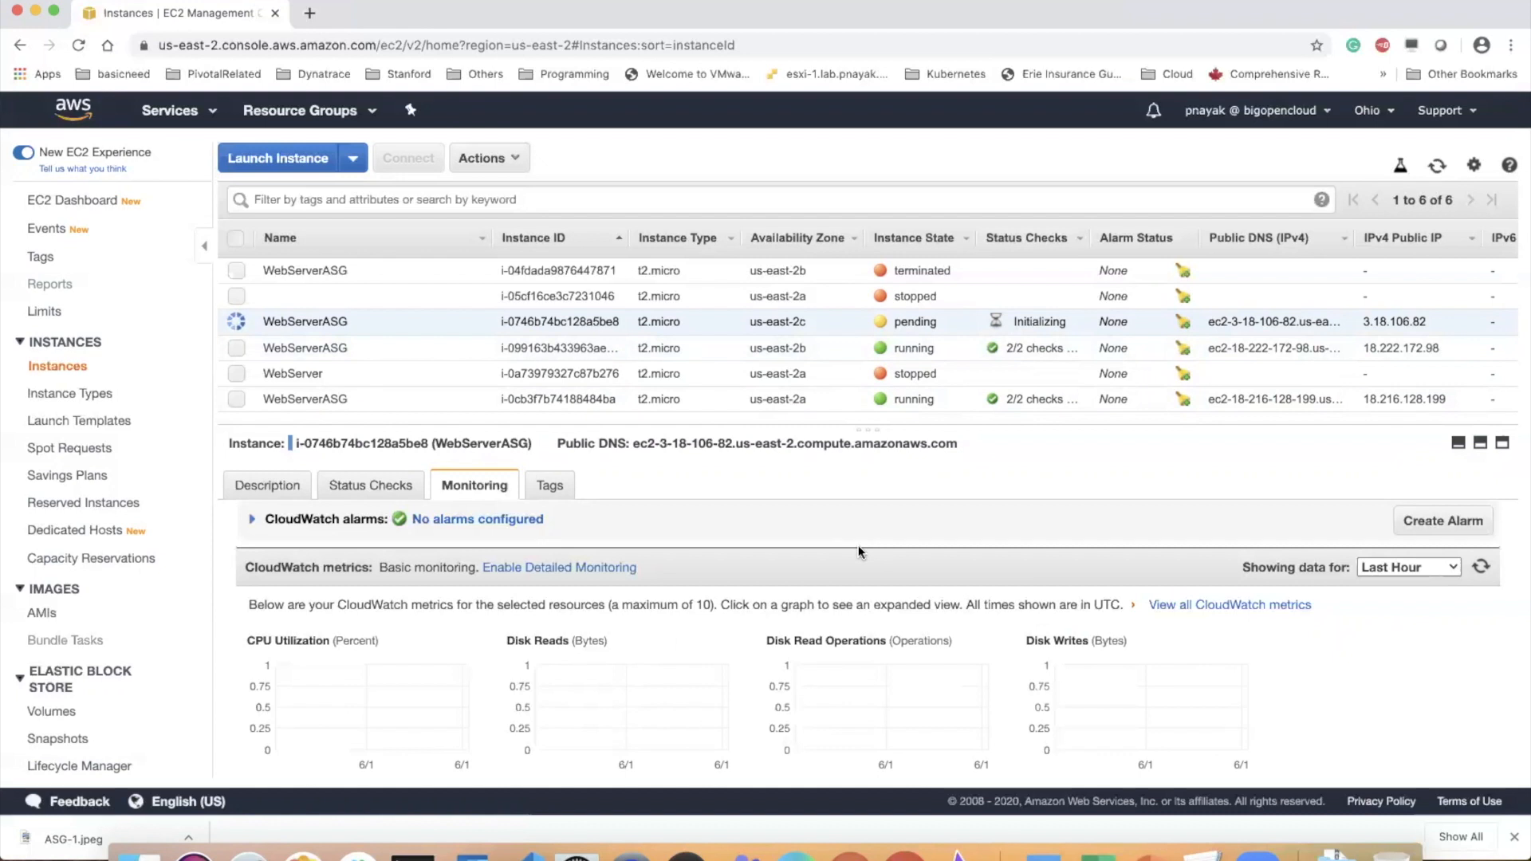
{"action": "left_click", "coordinate": [407, 857]}
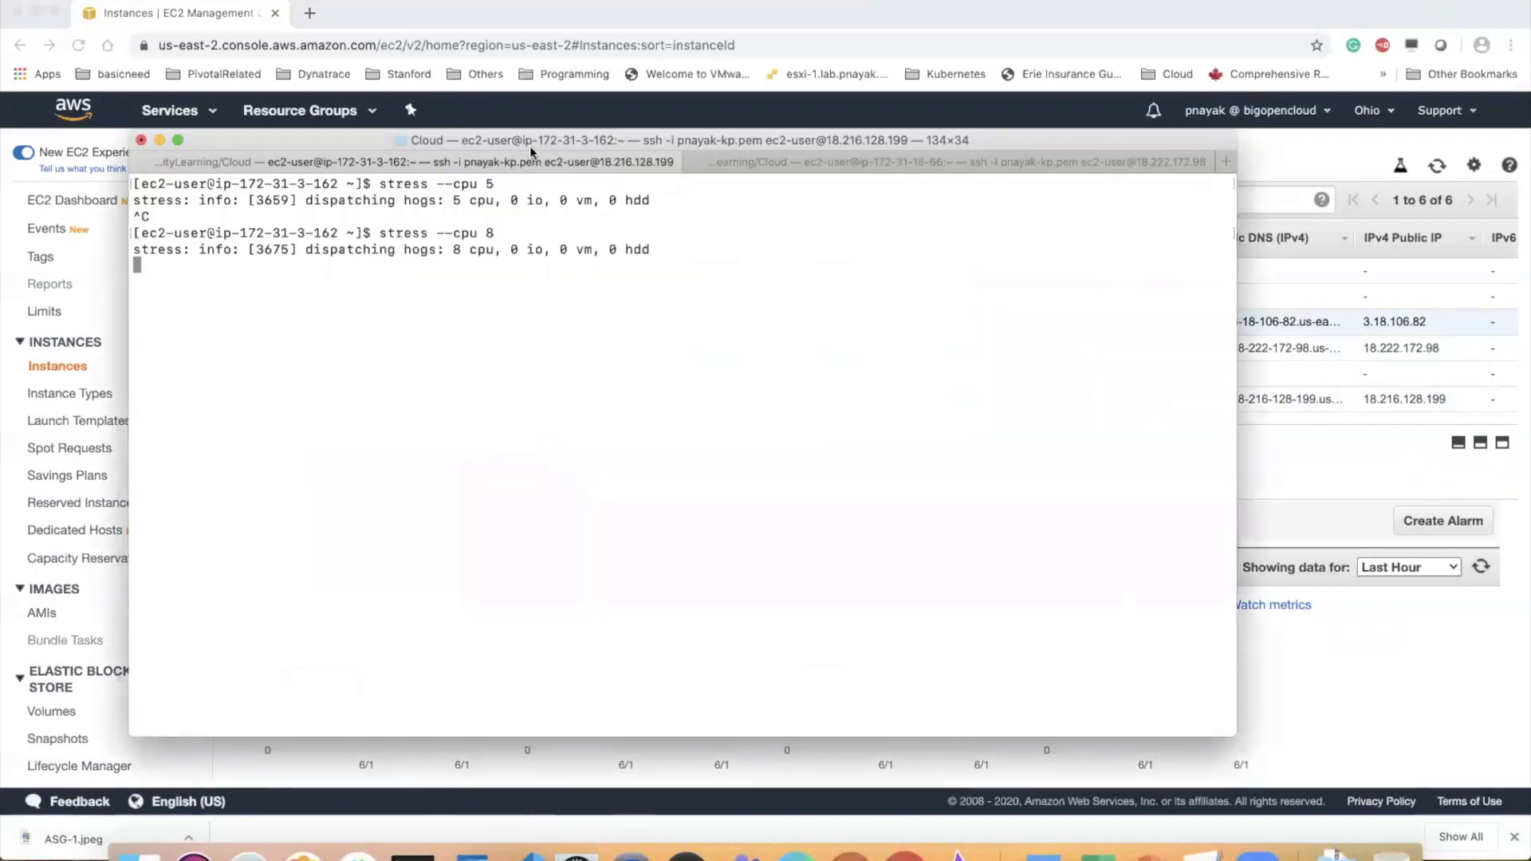
{"action": "left_click", "coordinate": [1343, 175]}
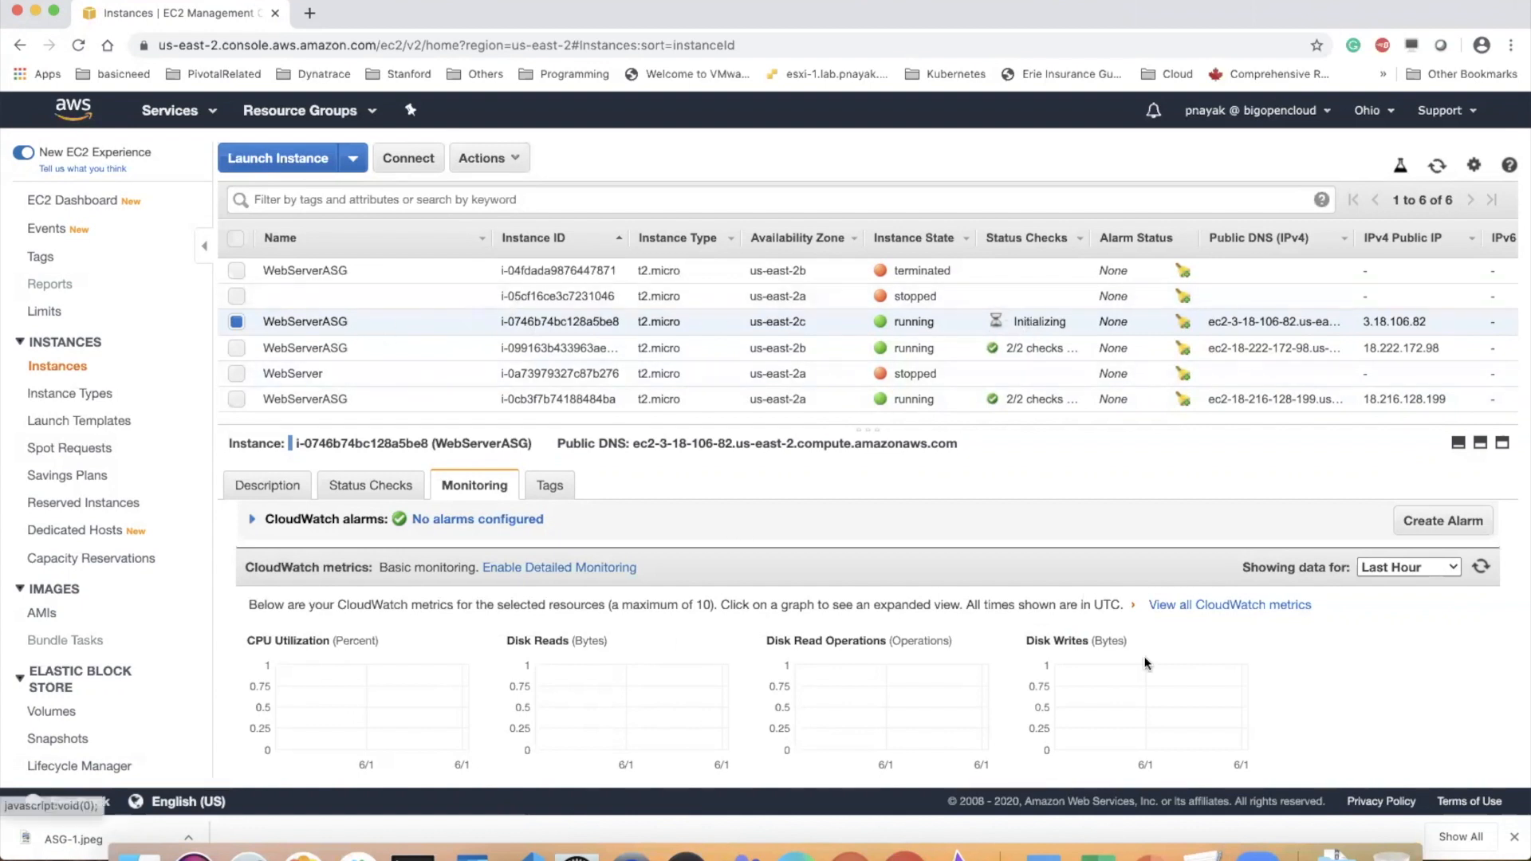
Copy the us-east-2c WebServerASG instance's IPv4 public IP from its description, open it in a new tab, and return to the EC2 console
{"action": "left_click", "coordinate": [267, 485]}
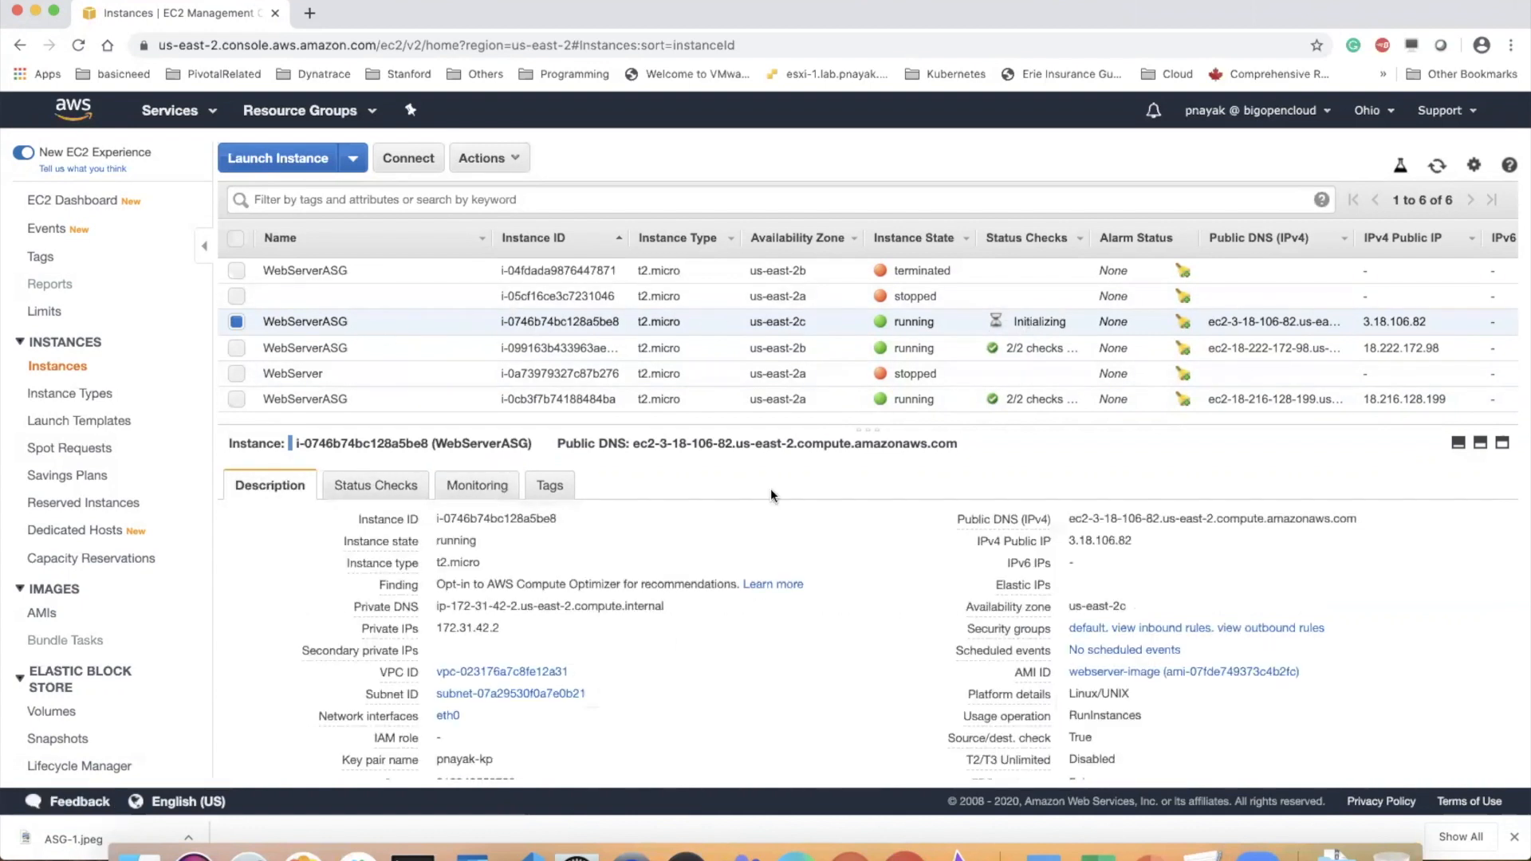
{"action": "left_click", "coordinate": [1146, 542]}
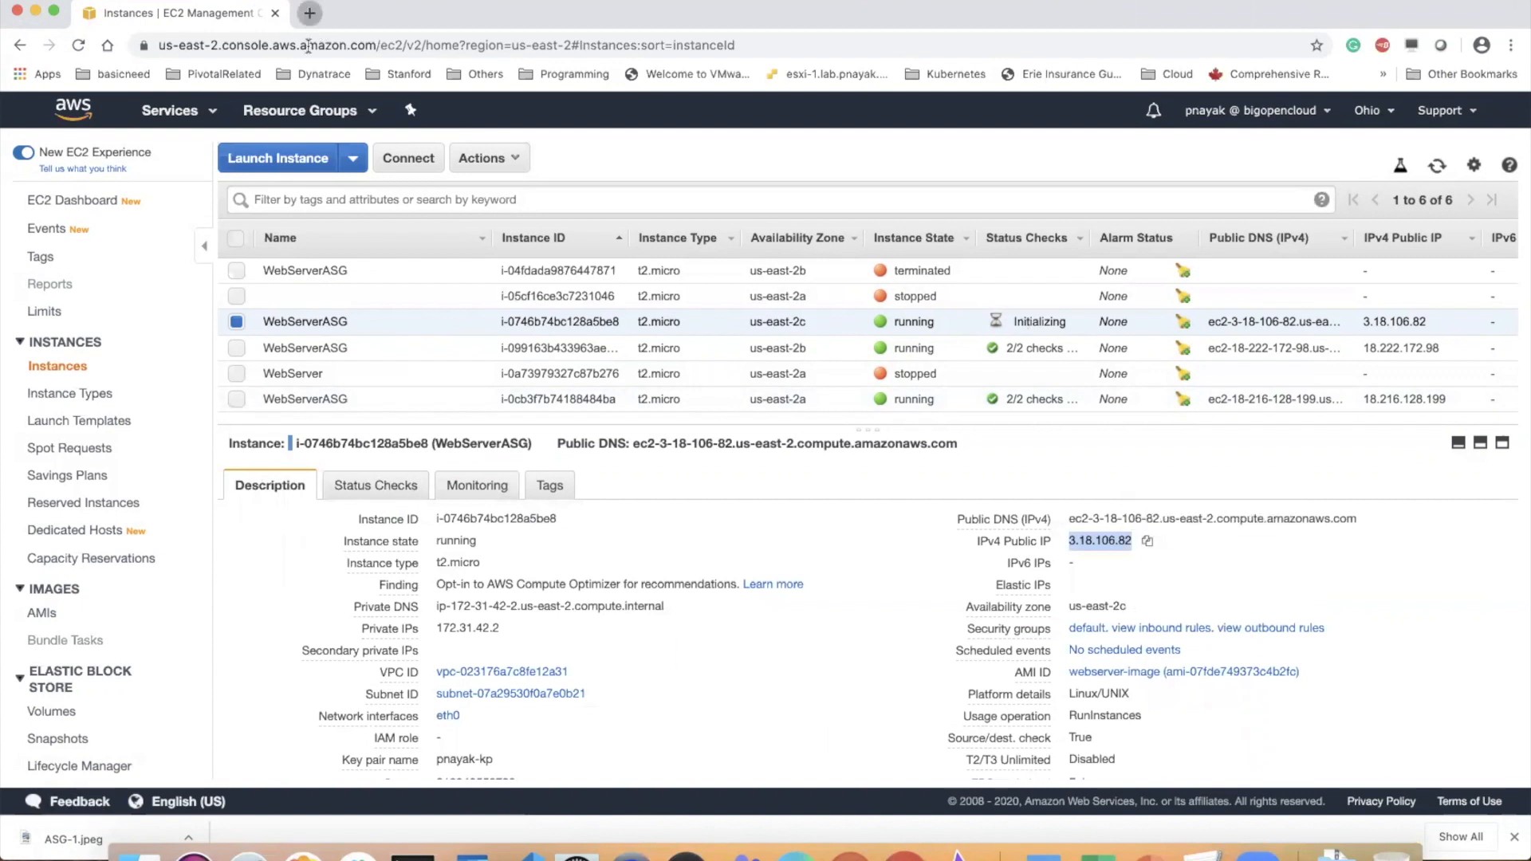
{"action": "key", "text": "super+t"}
{"action": "key", "text": "super+v"}
{"action": "key", "text": "Return"}
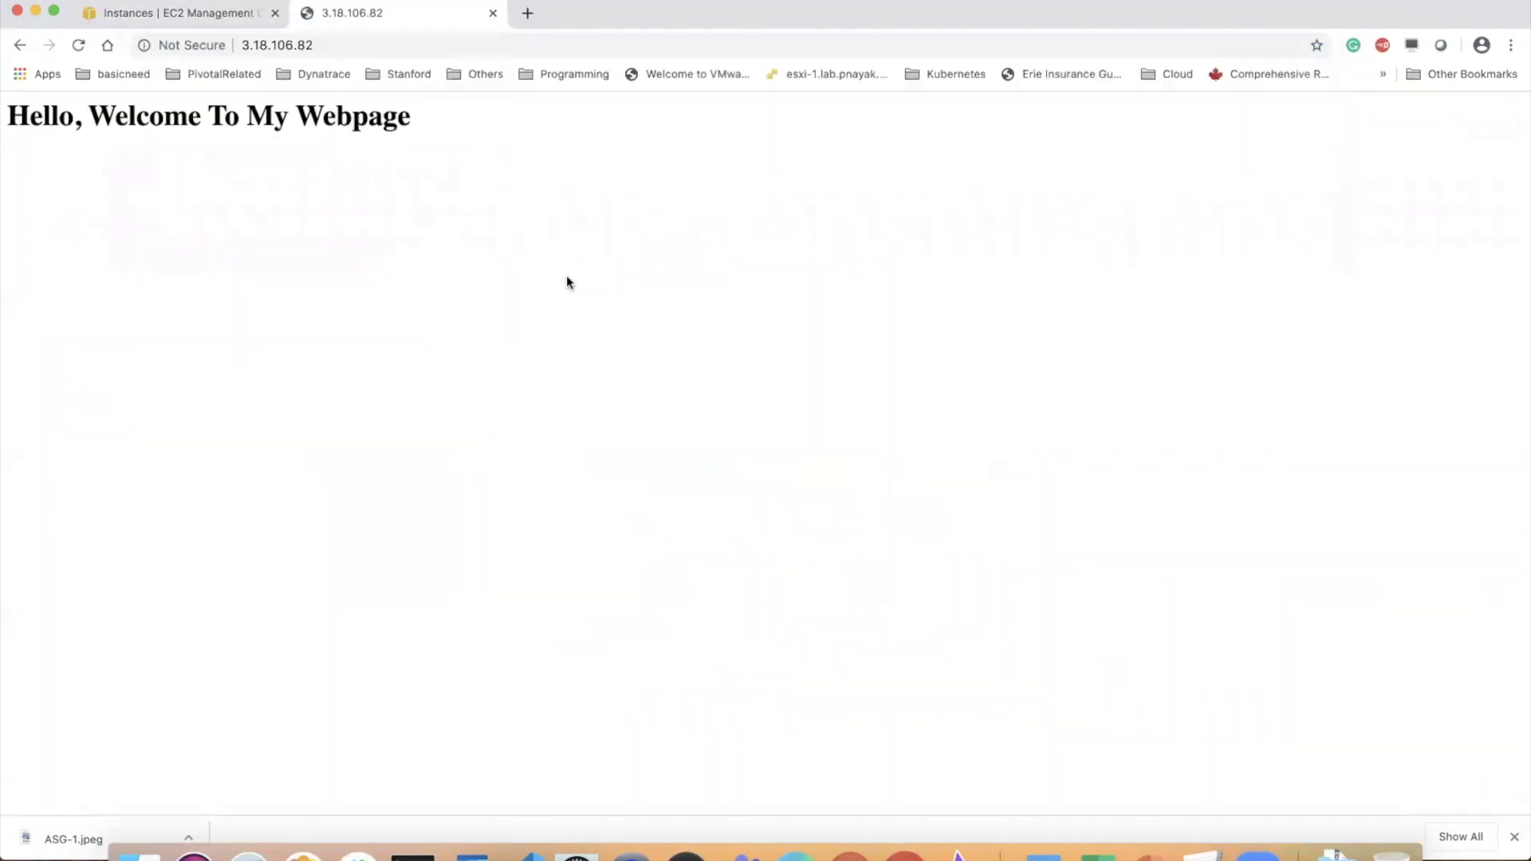
{"action": "left_click", "coordinate": [209, 14]}
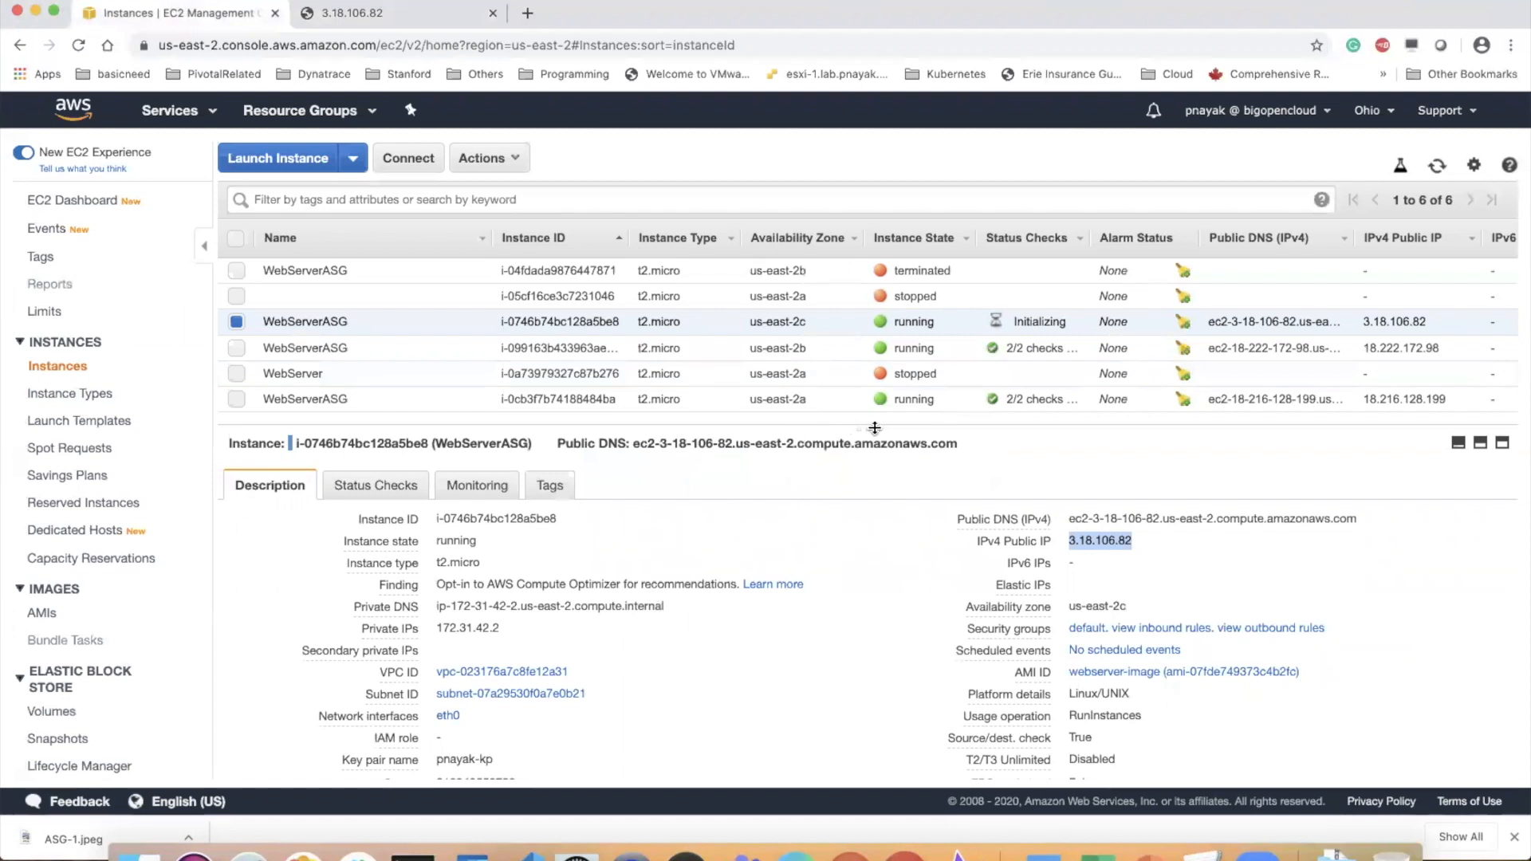
Enlarge the instances list area and look through the us-east-2c WebServerASG instance's description details
{"action": "left_click_drag", "start_coordinate": [877, 440], "coordinate": [875, 475]}
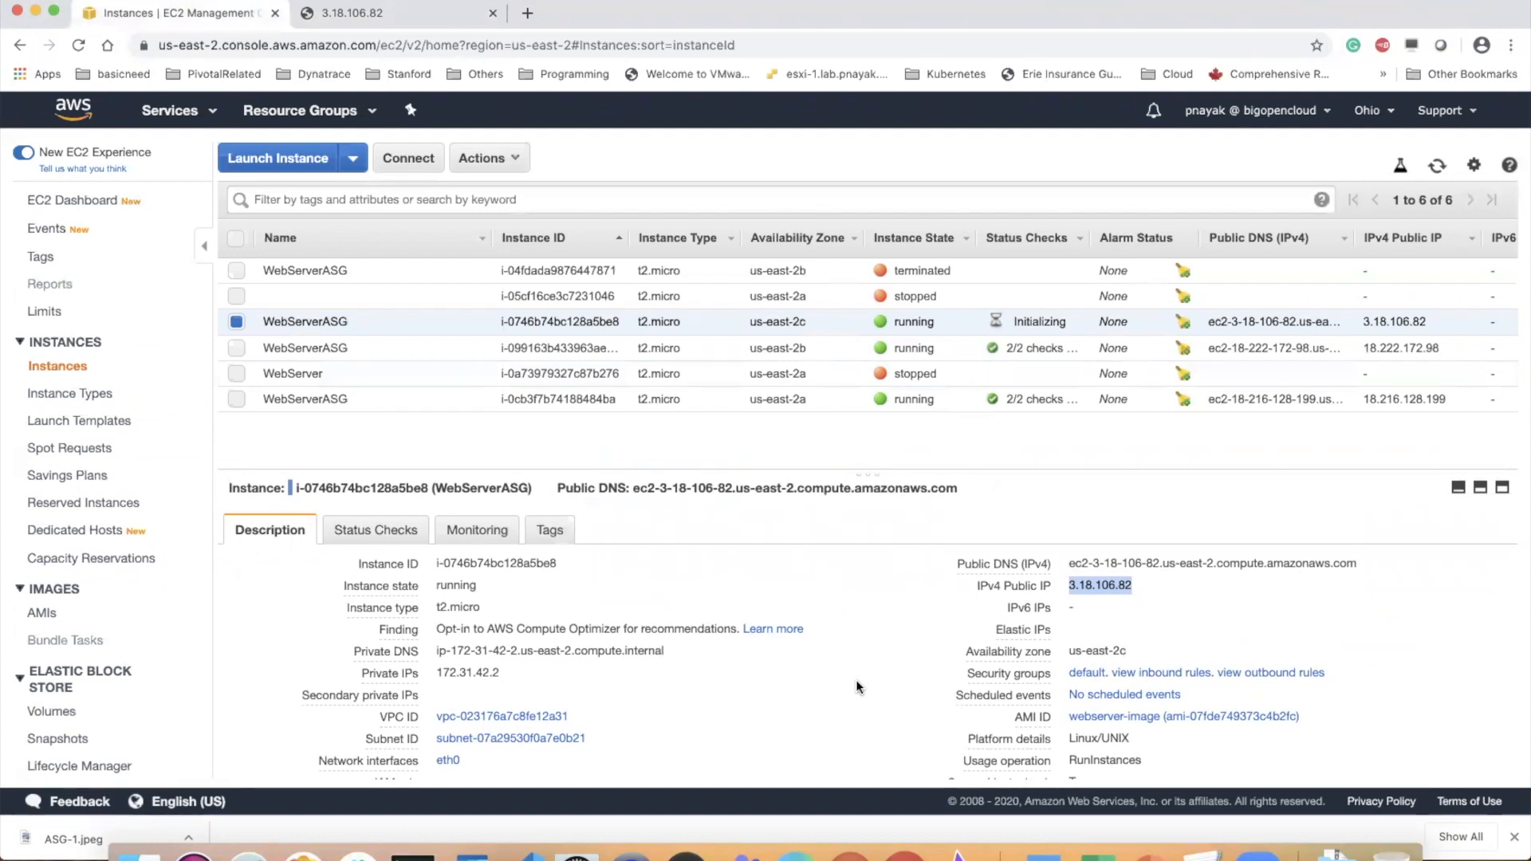
{"action": "left_click", "coordinate": [847, 529]}
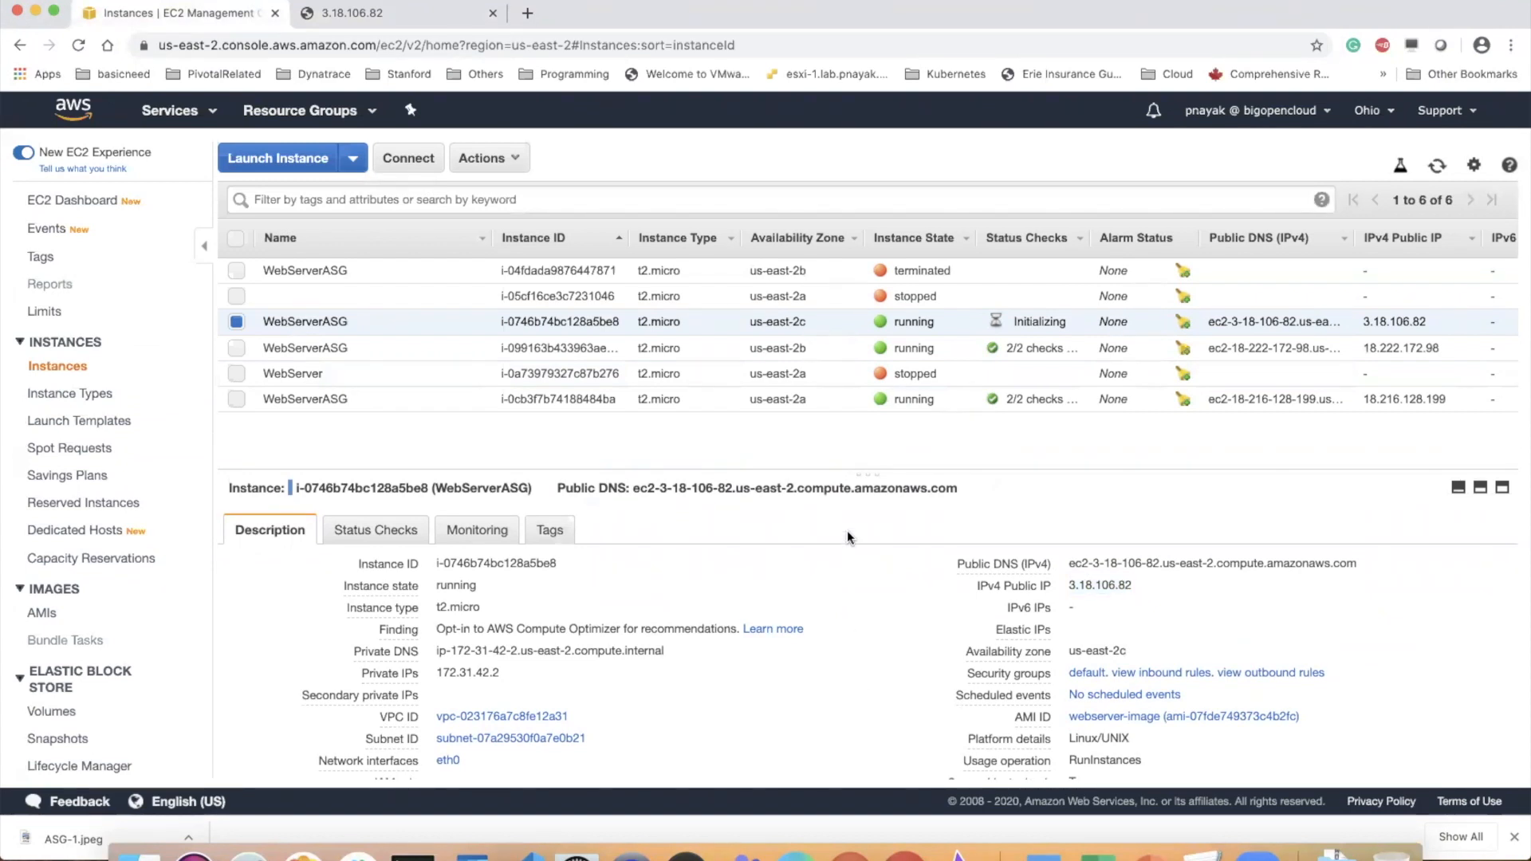
{"action": "scroll", "coordinate": [847, 536], "scroll_direction": "down", "scroll_amount": 1}
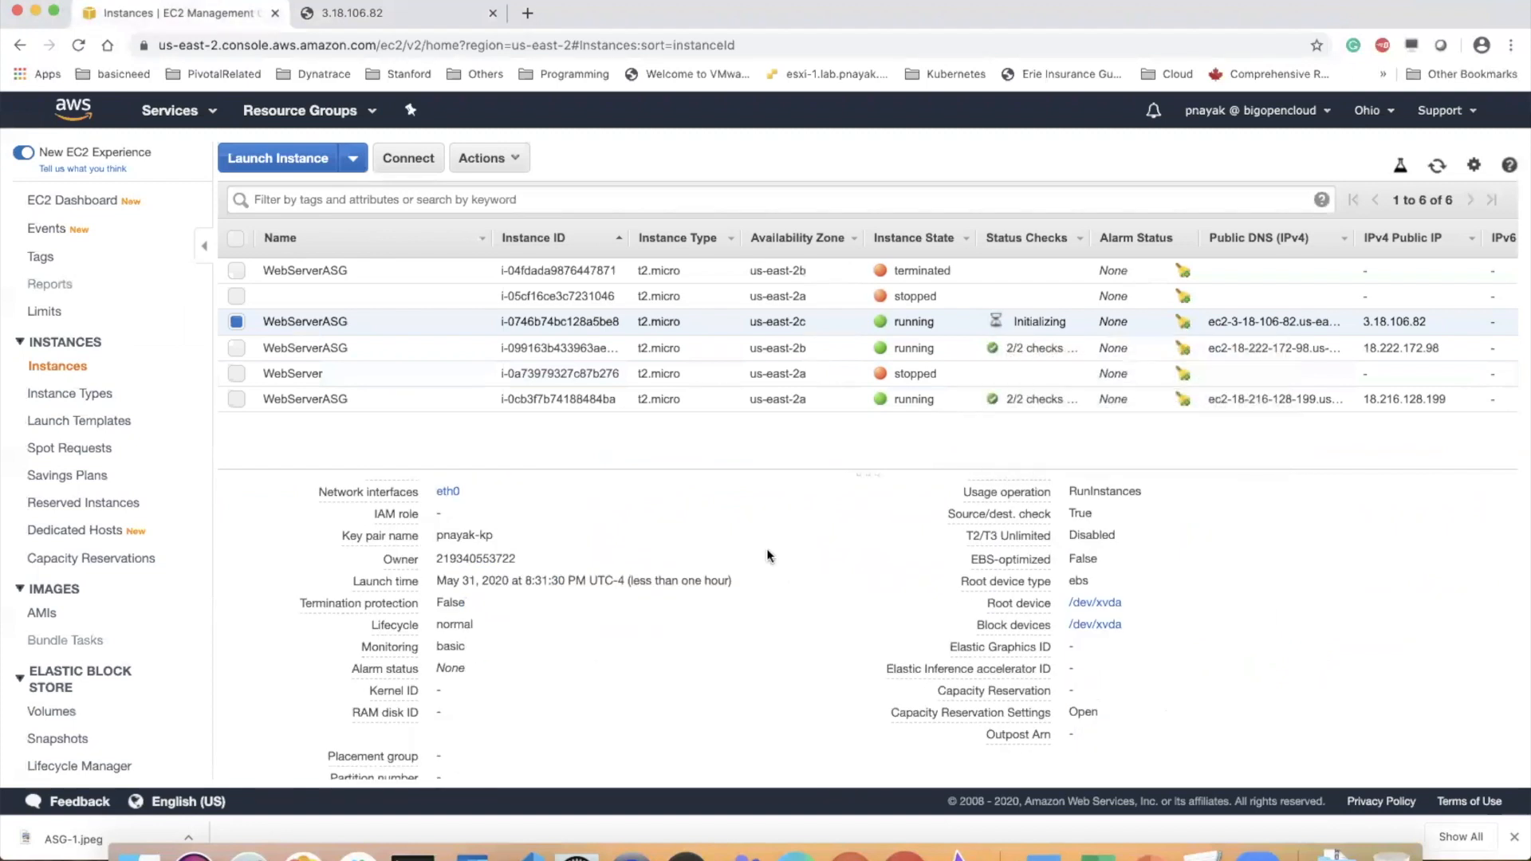
{"action": "scroll", "coordinate": [781, 548], "scroll_direction": "up", "scroll_amount": 5}
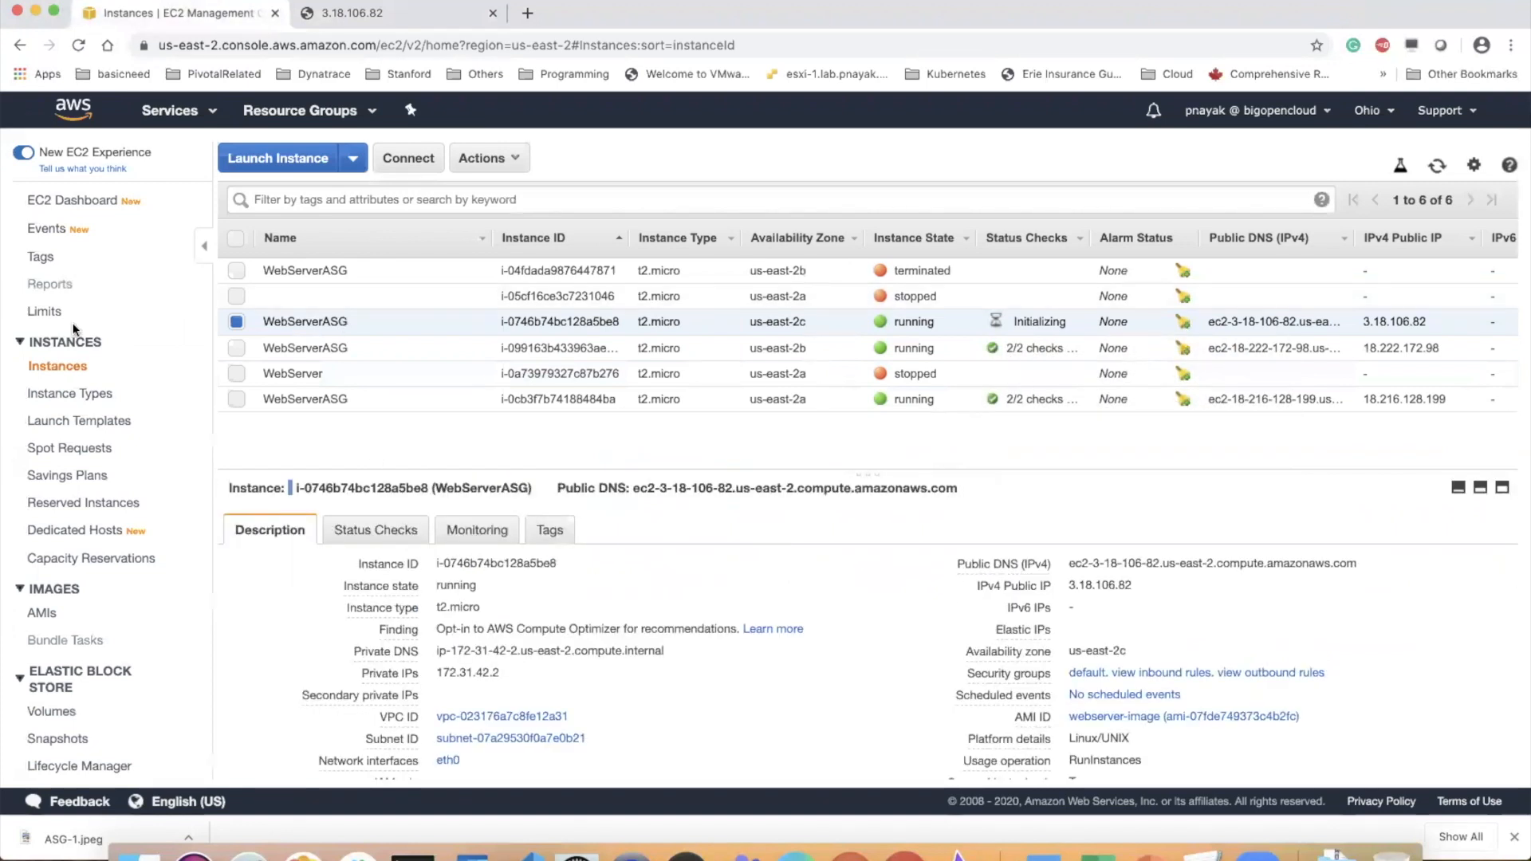
Reopen the running instances list from the EC2 dashboard and view the us-east-2c WebServerASG instance's monitoring metrics
{"action": "left_click", "coordinate": [73, 200]}
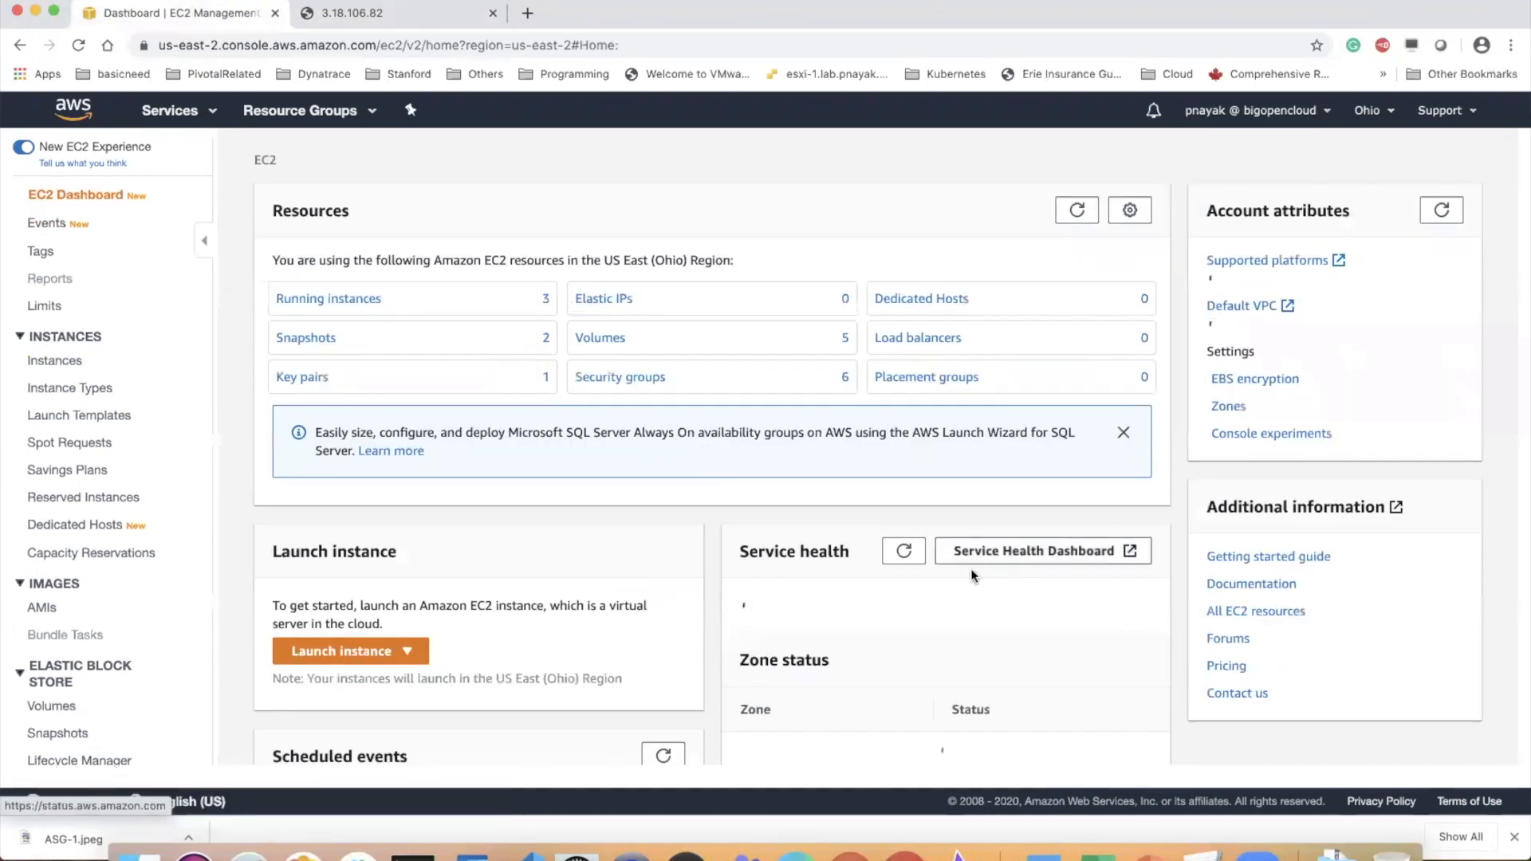
{"action": "left_click", "coordinate": [349, 301]}
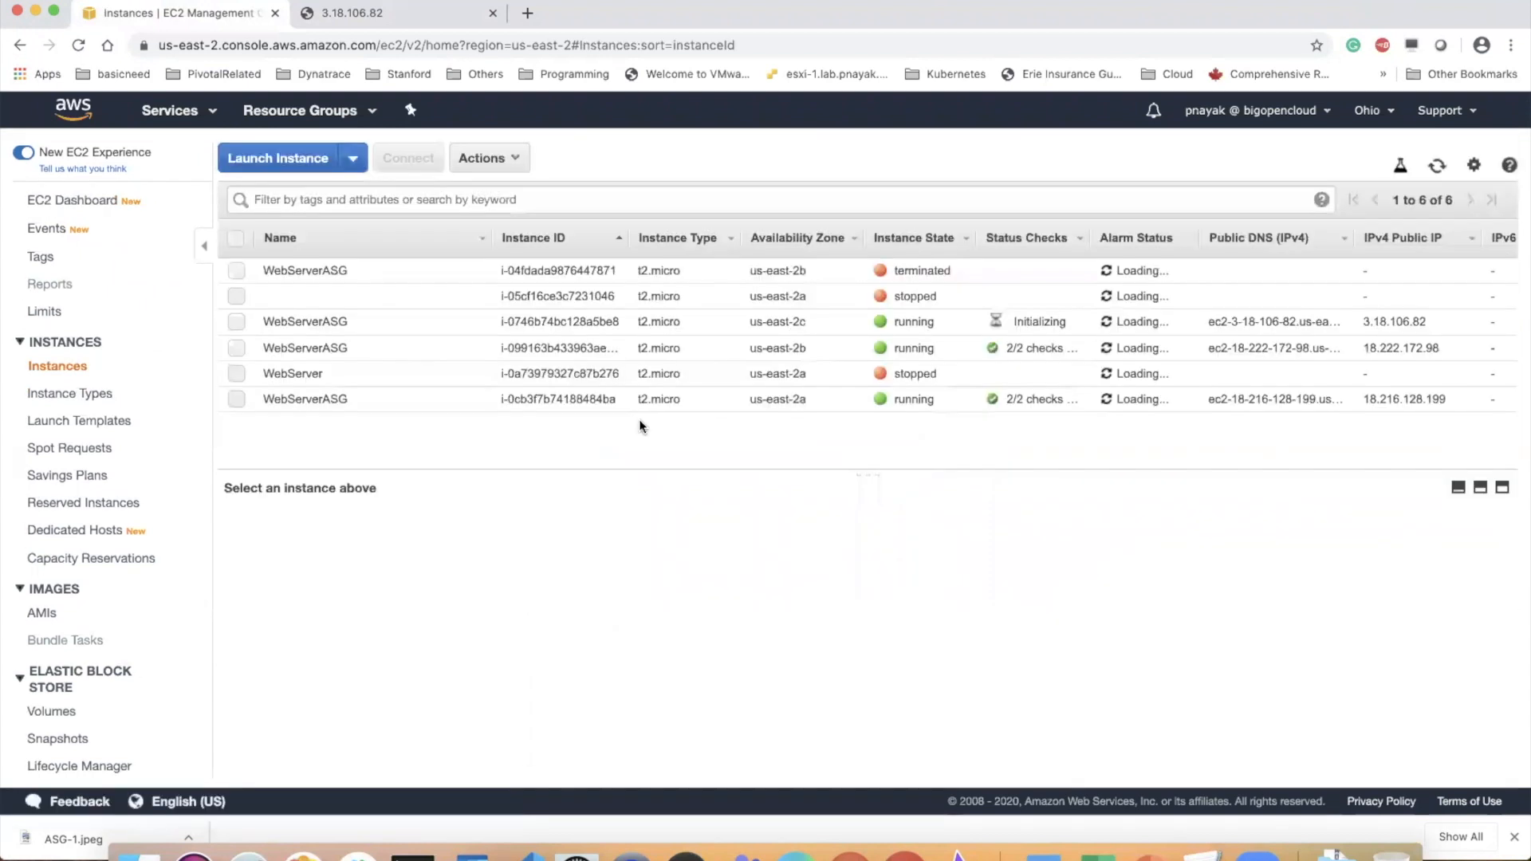
{"action": "left_click", "coordinate": [318, 322]}
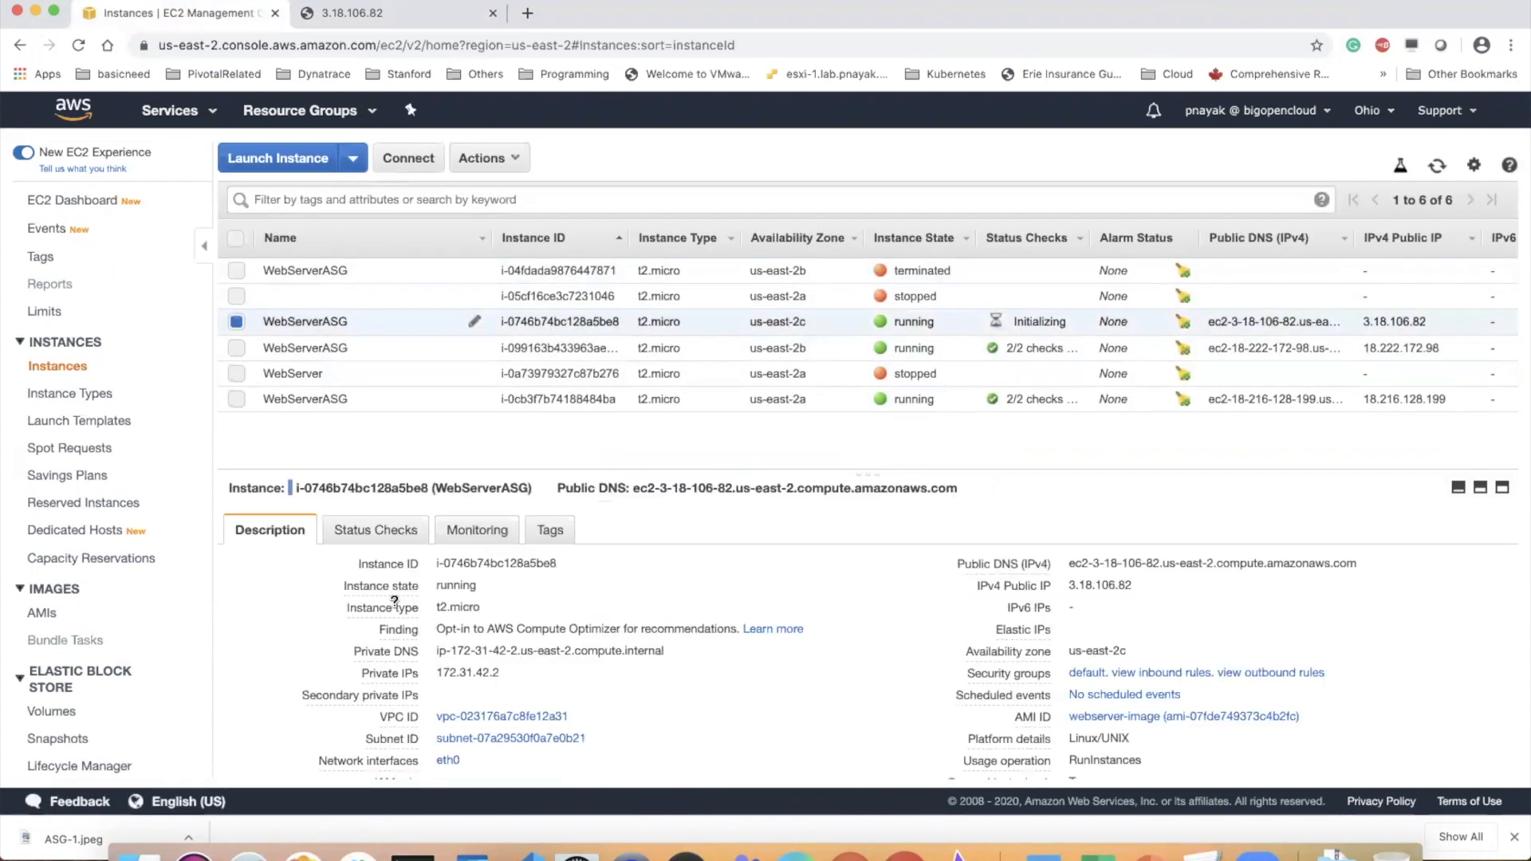
{"action": "left_click", "coordinate": [482, 529]}
{"action": "scroll", "coordinate": [476, 663], "scroll_direction": "down", "scroll_amount": 3}
{"action": "scroll", "coordinate": [473, 660], "scroll_direction": "down", "scroll_amount": 2}
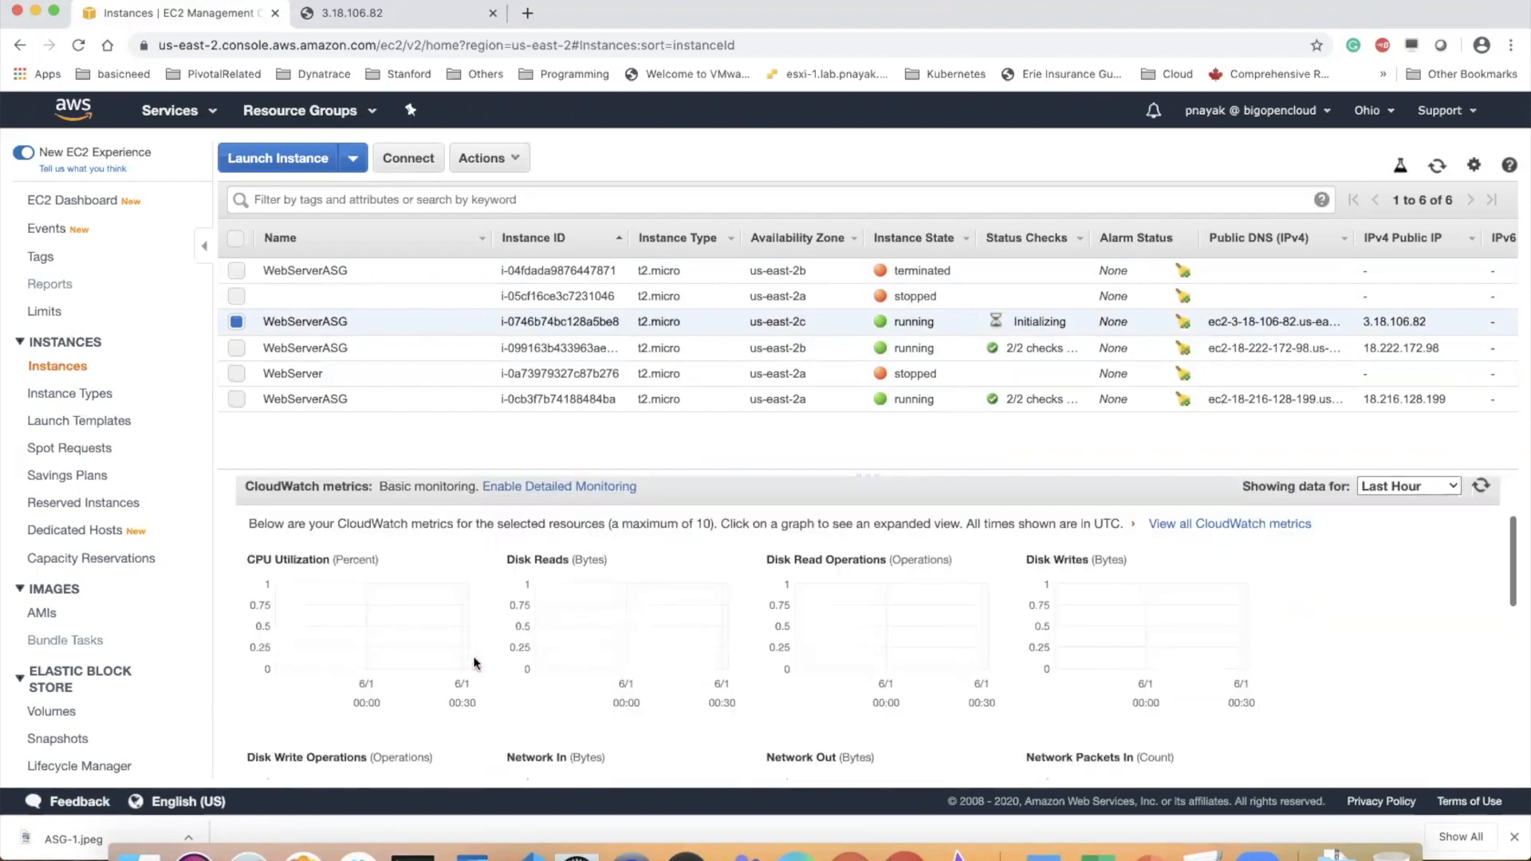
Compare the expanded CPU Utilization graphs of the running us-east-2b and us-east-2a WebServerASG instances
{"action": "left_click", "coordinate": [319, 352]}
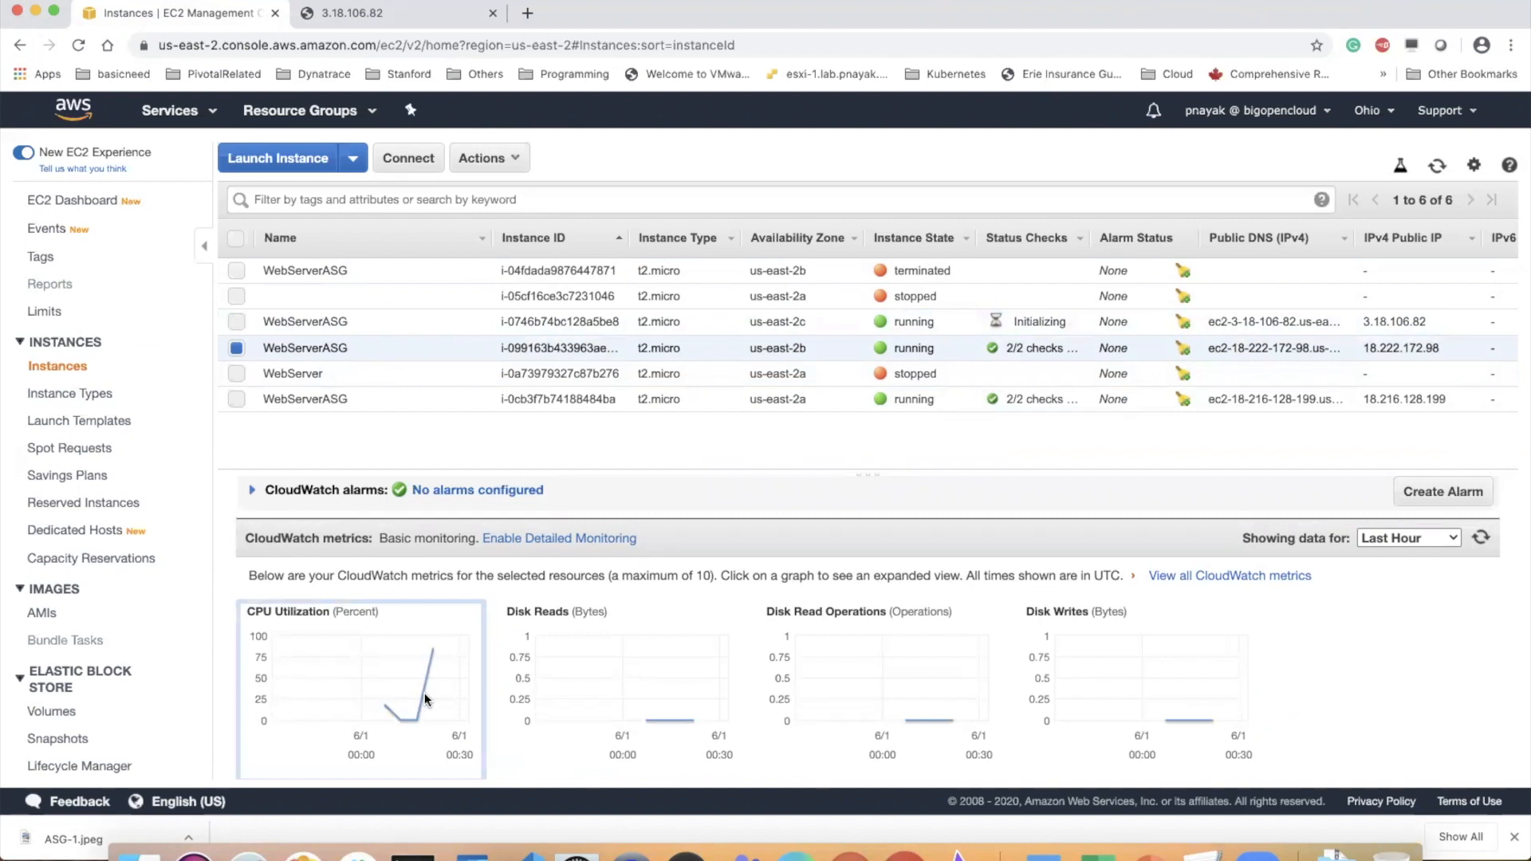
{"action": "left_click", "coordinate": [424, 699]}
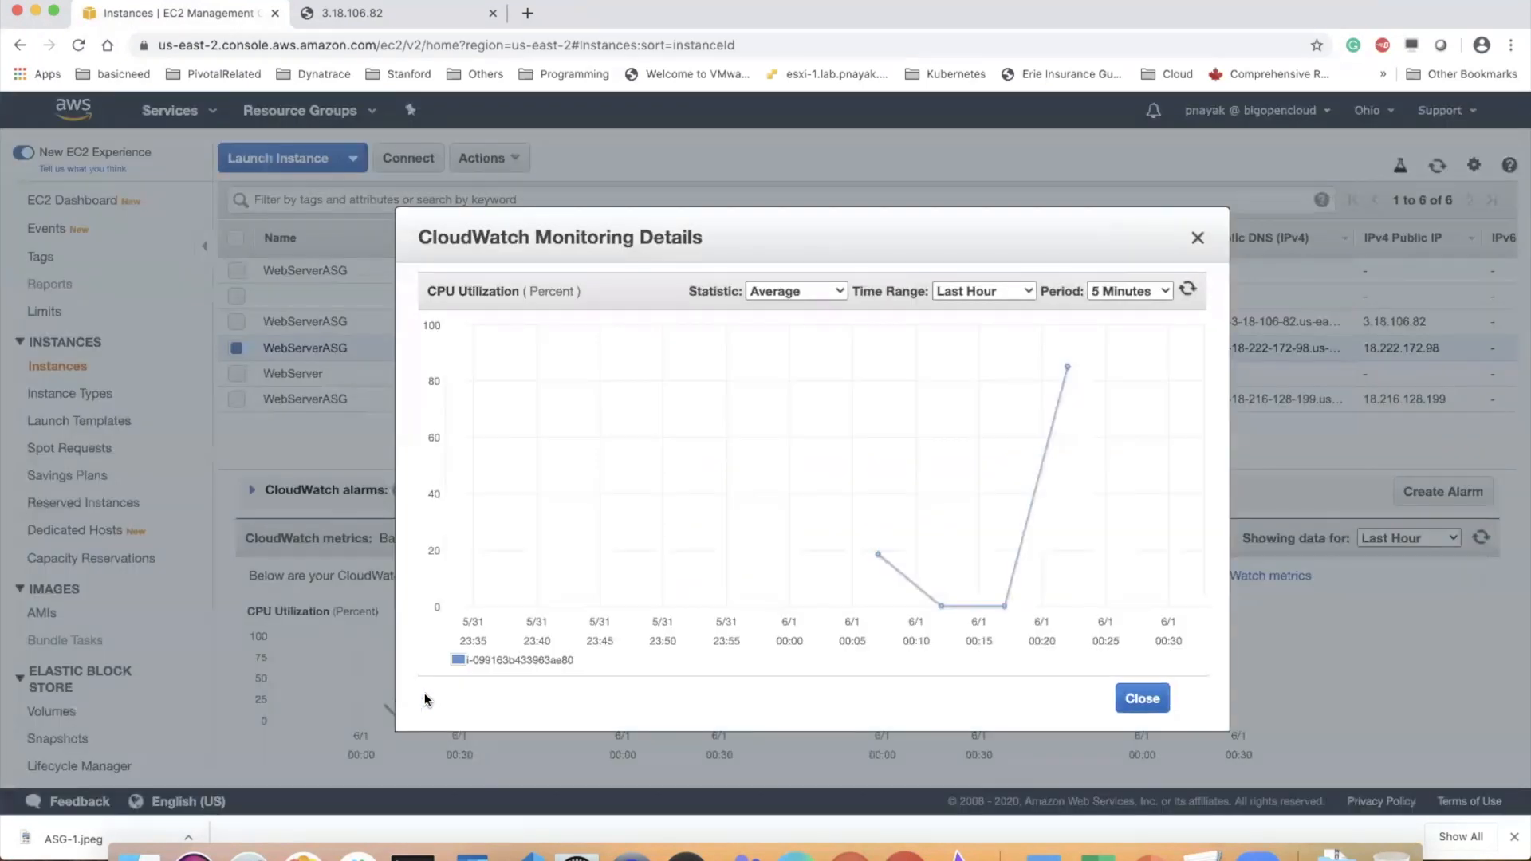
{"action": "left_click", "coordinate": [1141, 698]}
{"action": "left_click", "coordinate": [327, 398]}
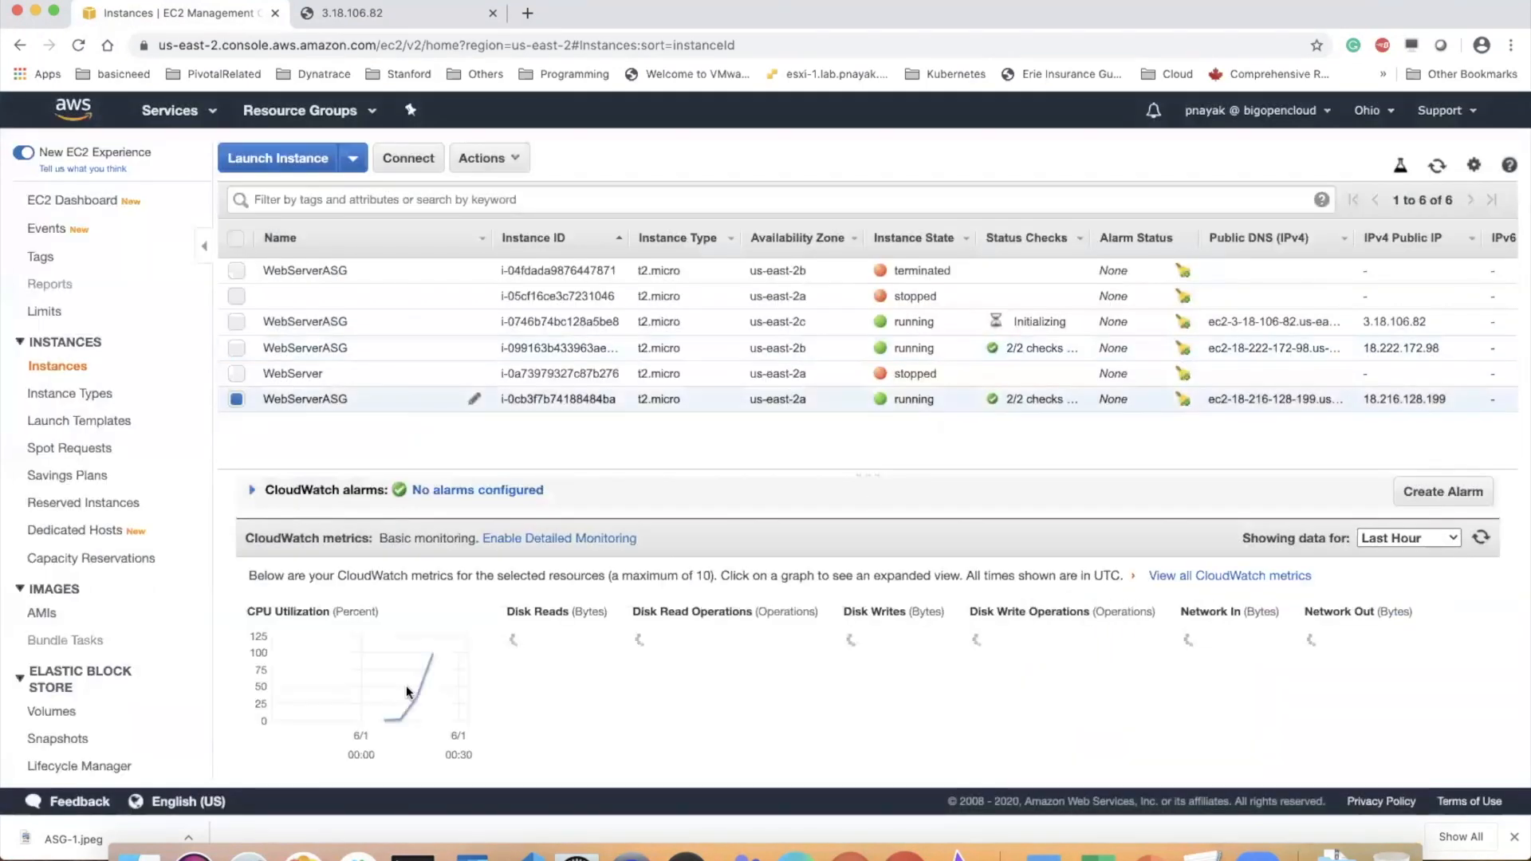
{"action": "left_click", "coordinate": [413, 700]}
{"action": "left_click", "coordinate": [1142, 698]}
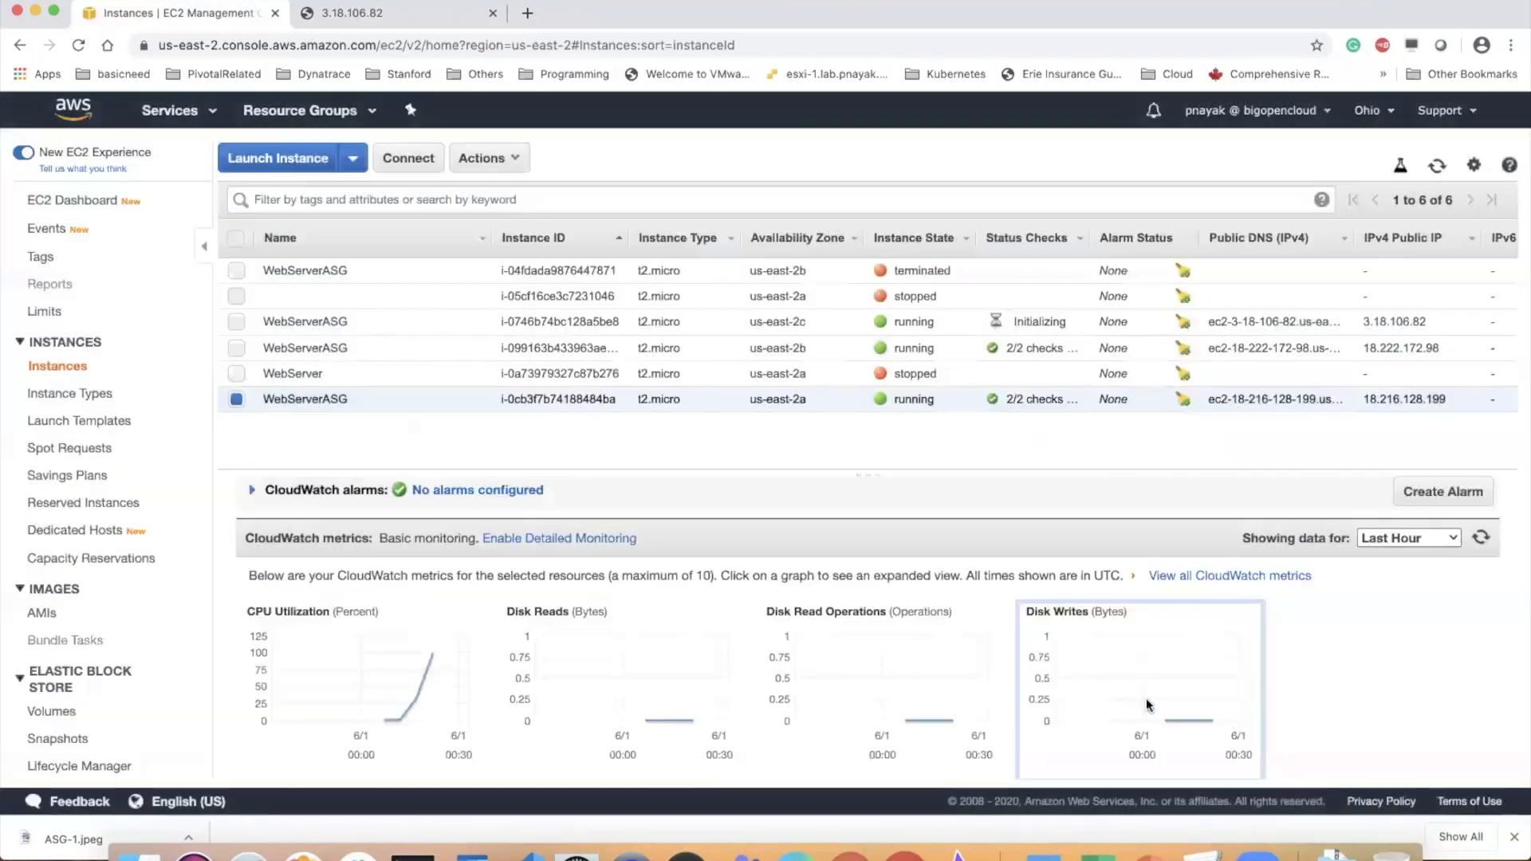
Recheck the latest data point on the us-east-2b instance's CPU Utilization graph and reselect the us-east-2c WebServerASG instance
{"action": "left_click", "coordinate": [431, 349]}
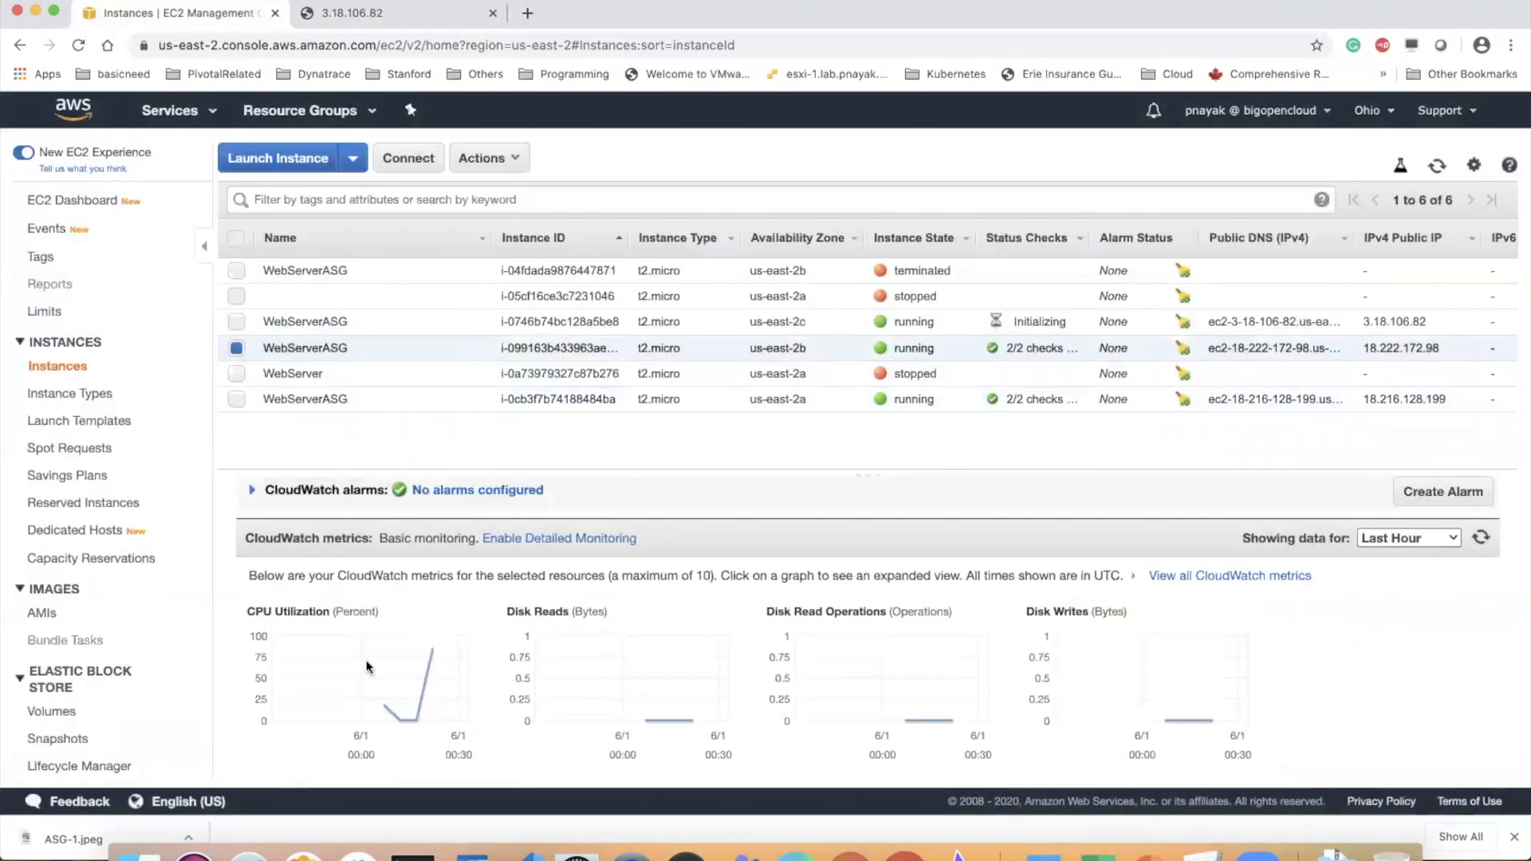
{"action": "left_click", "coordinate": [424, 676]}
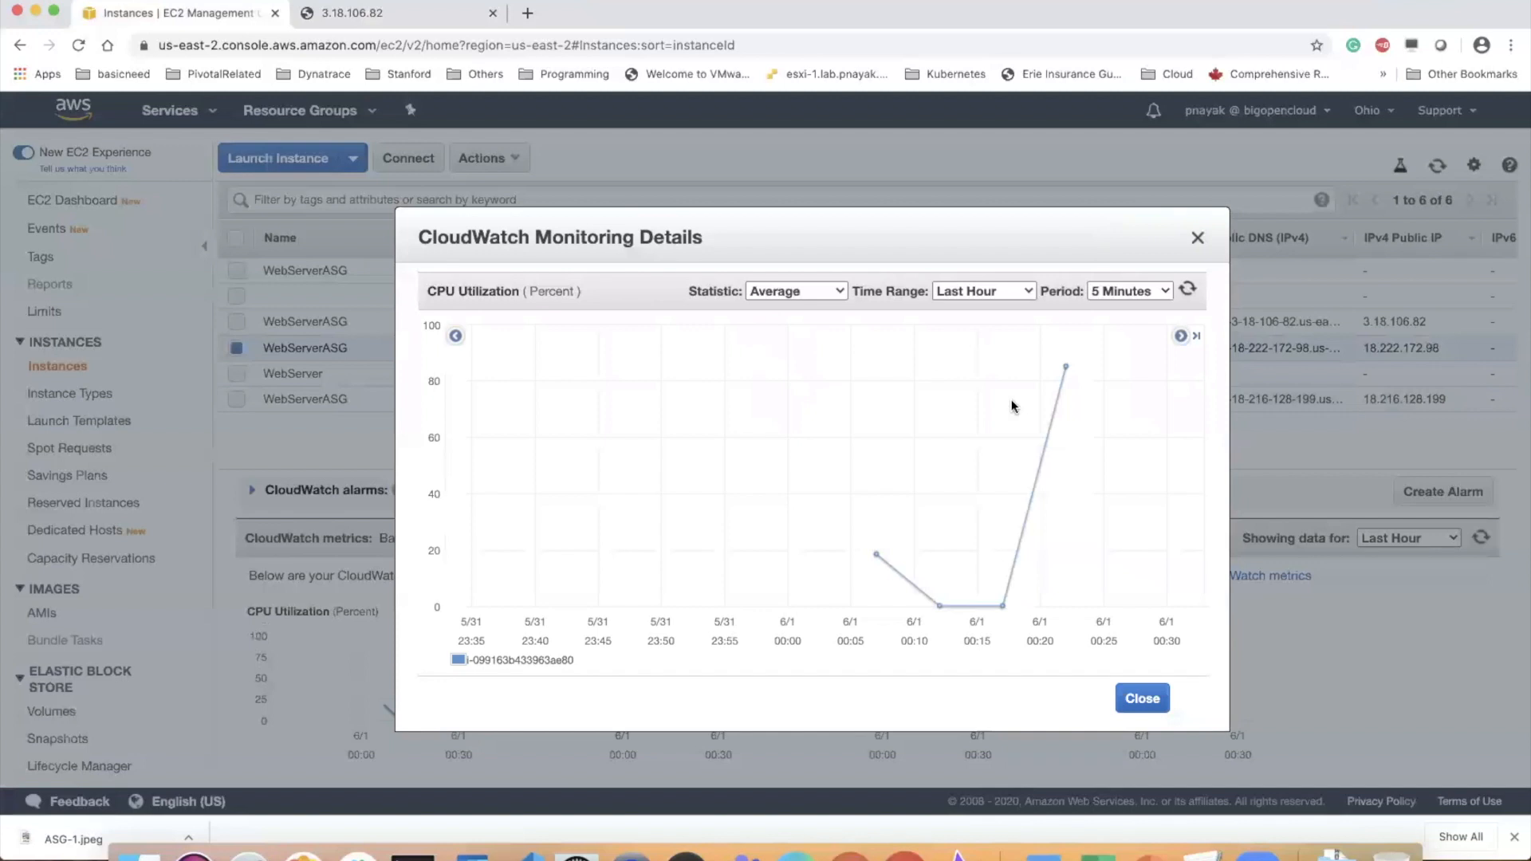
{"action": "mouse_move", "coordinate": [1069, 371]}
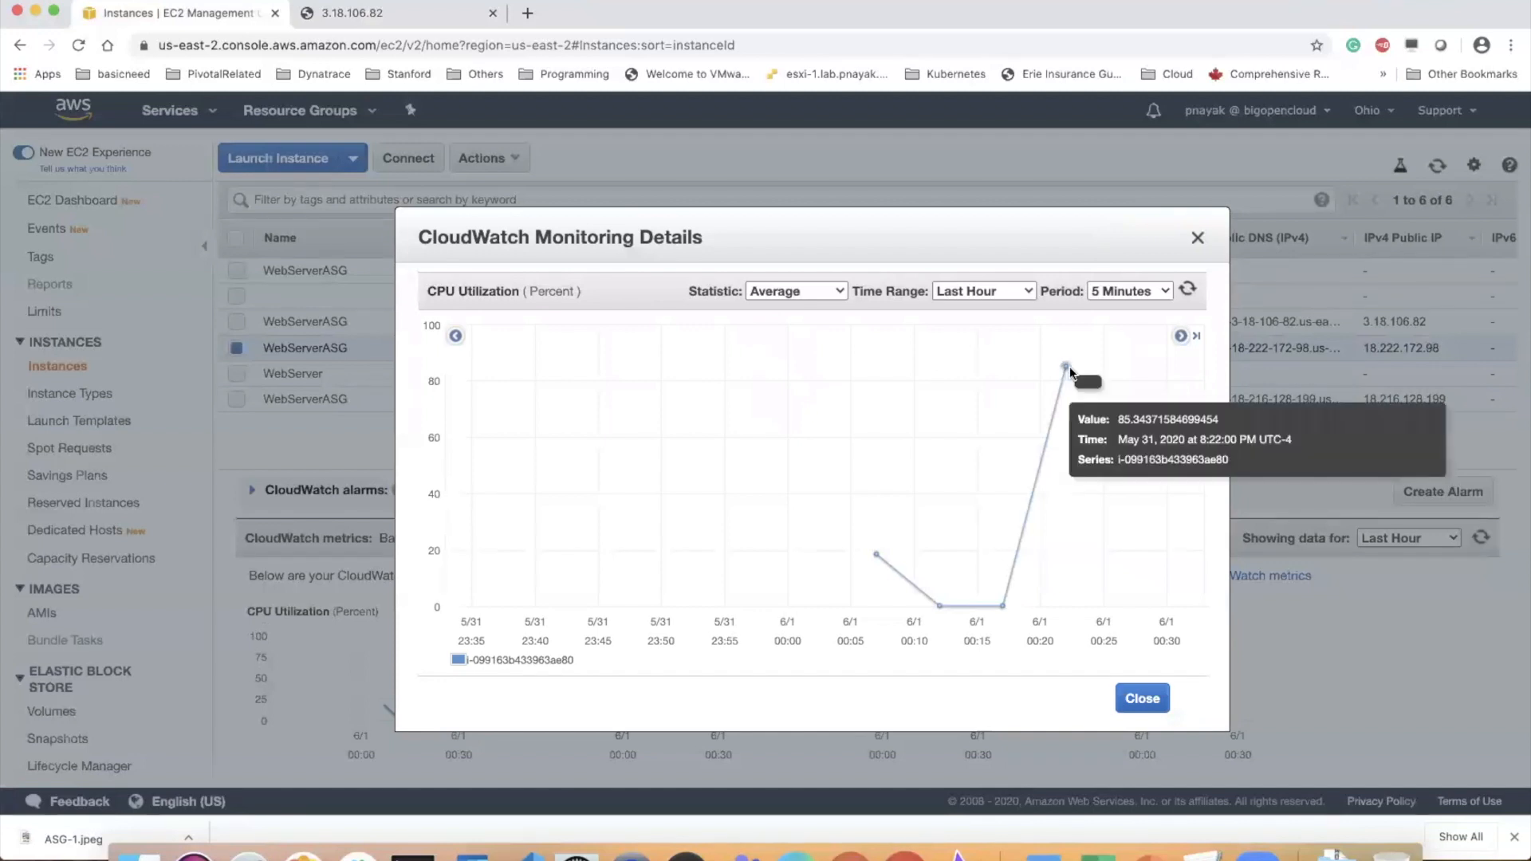
{"action": "left_click", "coordinate": [1142, 699]}
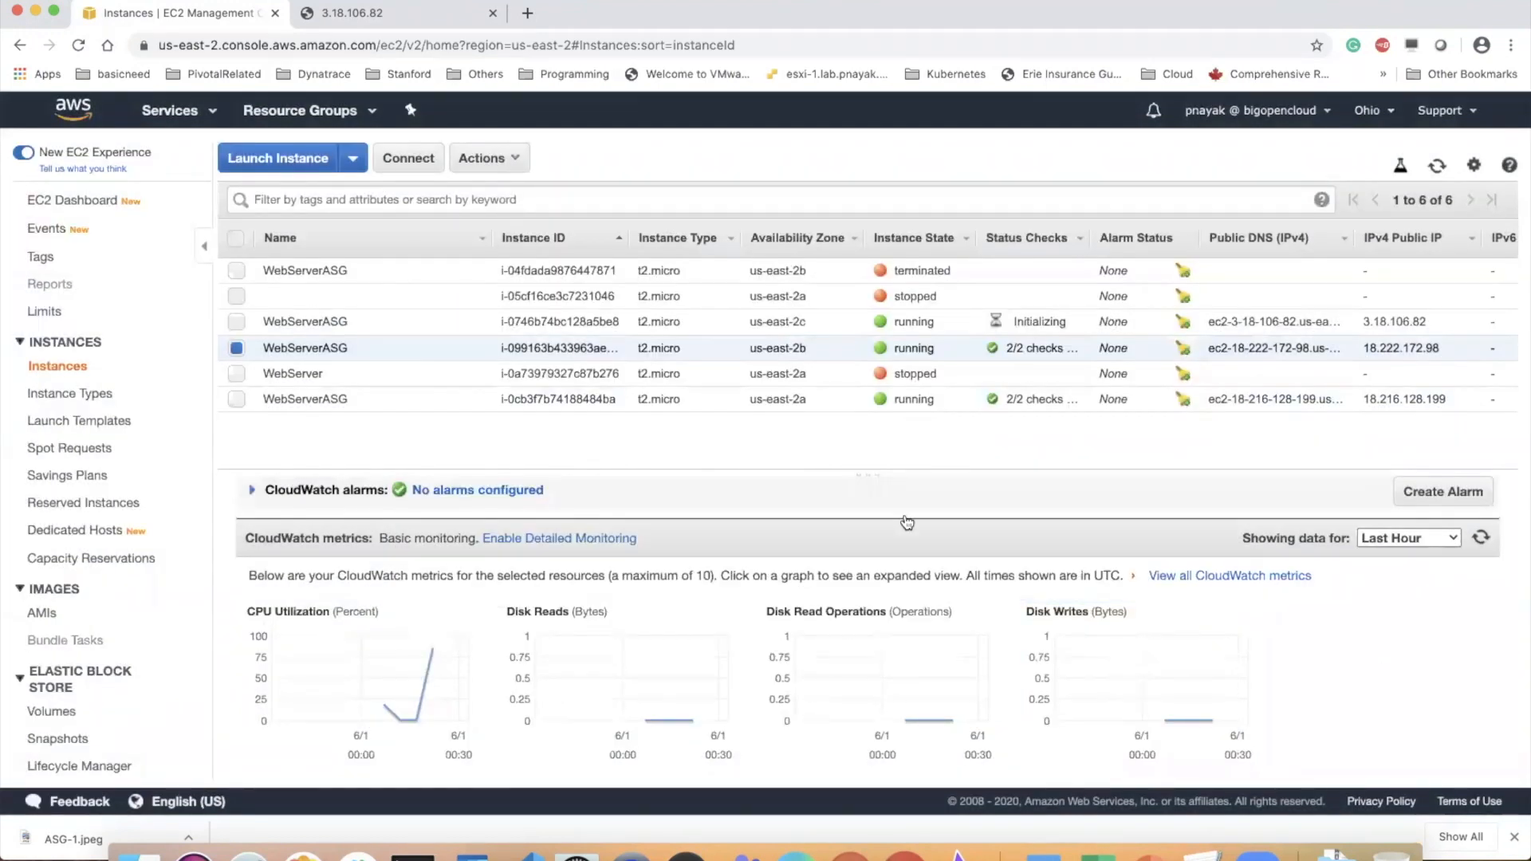
{"action": "left_click", "coordinate": [359, 321]}
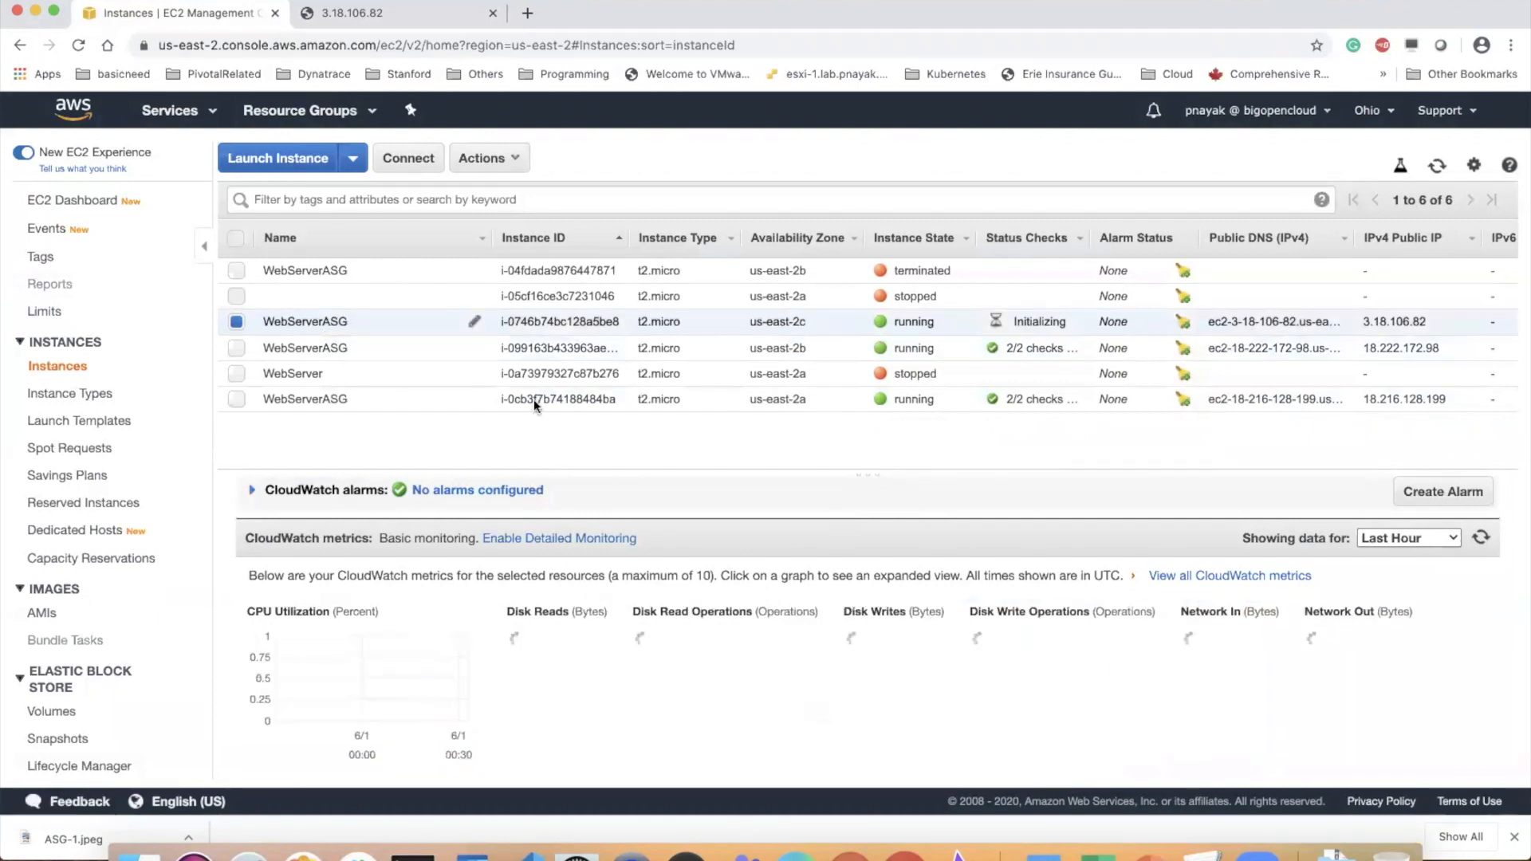